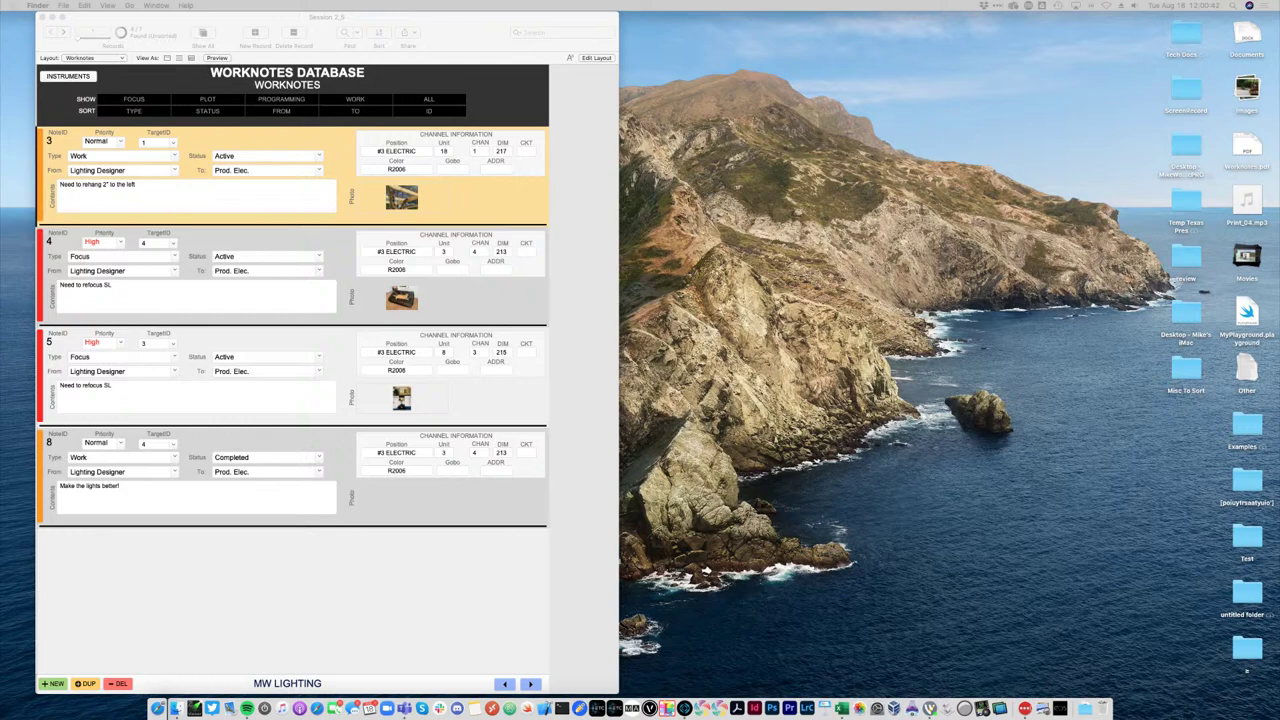
Narrow the Worknotes database window so its width fits the layout's content.
{"action": "left_click", "coordinate": [380, 34]}
{"action": "left_click_drag", "start_coordinate": [343, 38], "coordinate": [337, 44]}
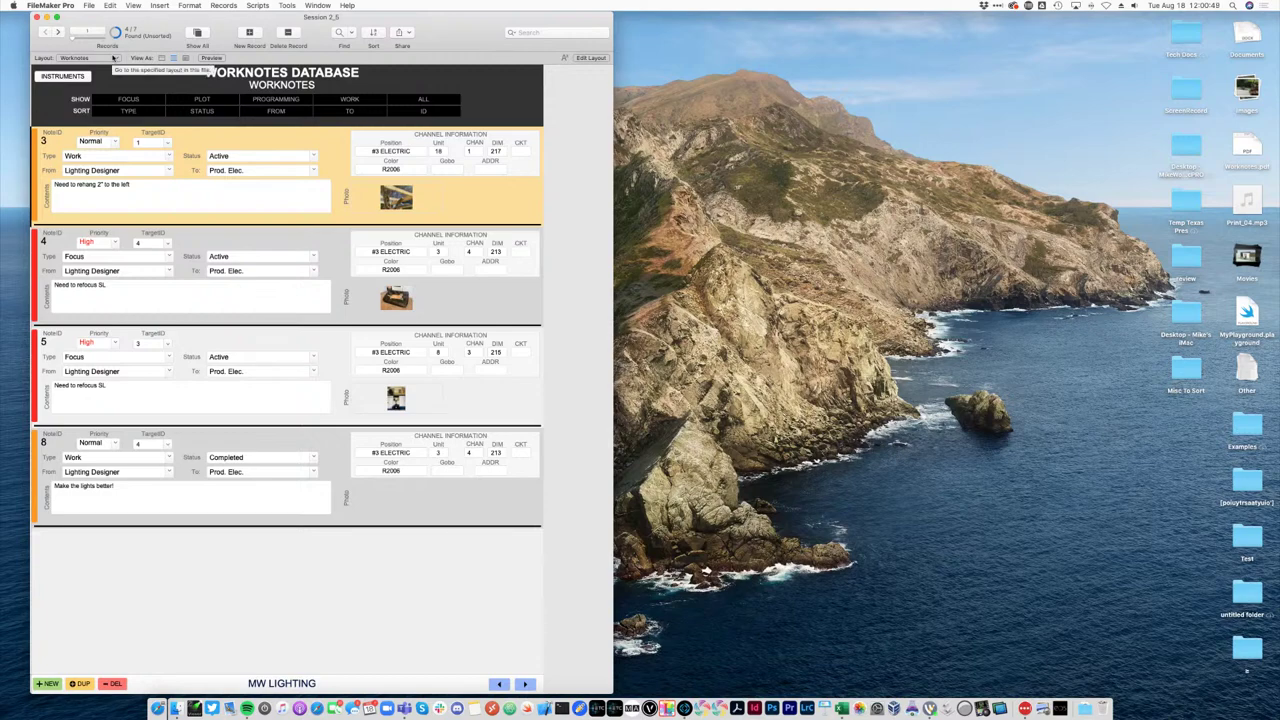
{"action": "left_click", "coordinate": [114, 57]}
{"action": "key", "text": "Escape"}
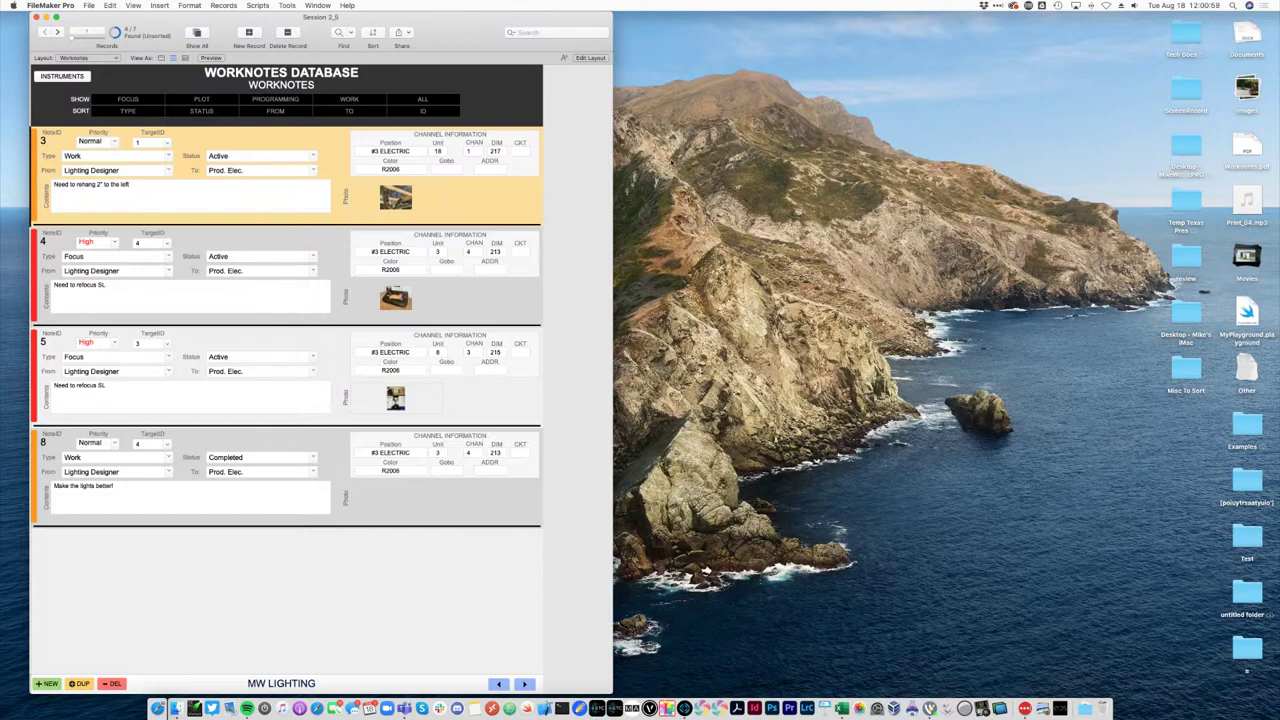
{"action": "left_click_drag", "start_coordinate": [612, 110], "coordinate": [558, 108]}
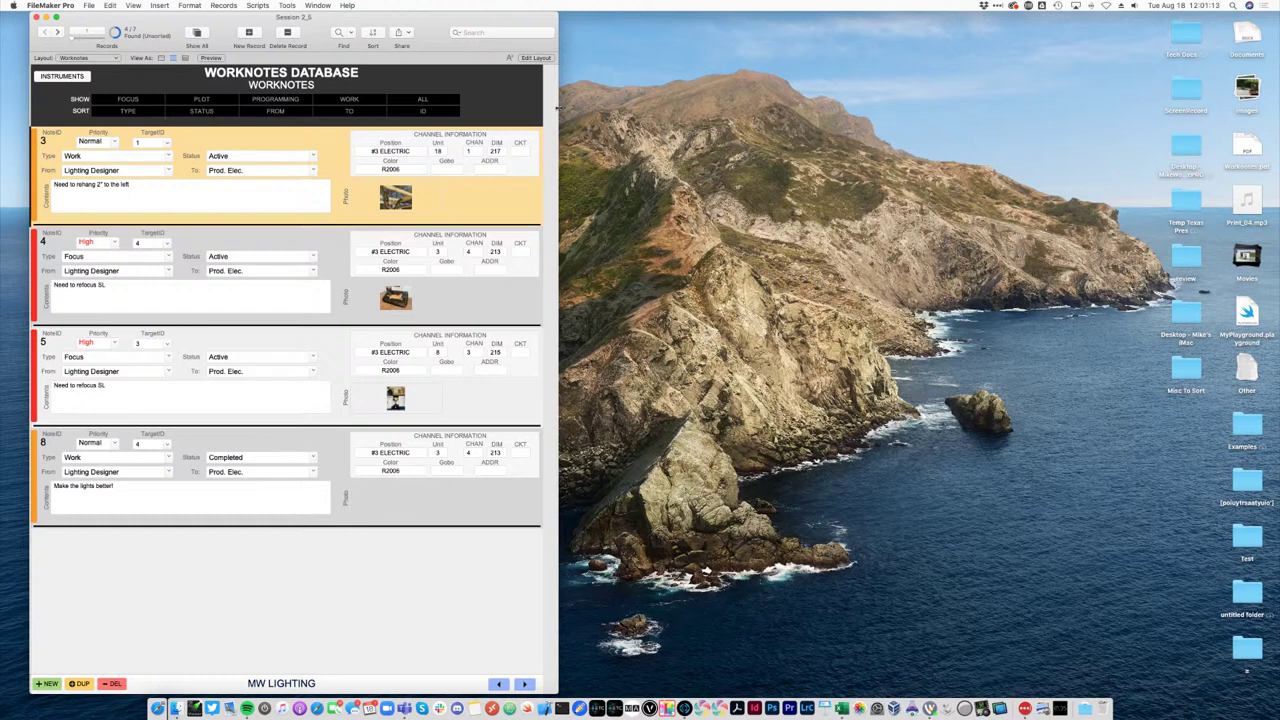
{"action": "left_click_drag", "start_coordinate": [557, 107], "coordinate": [546, 110]}
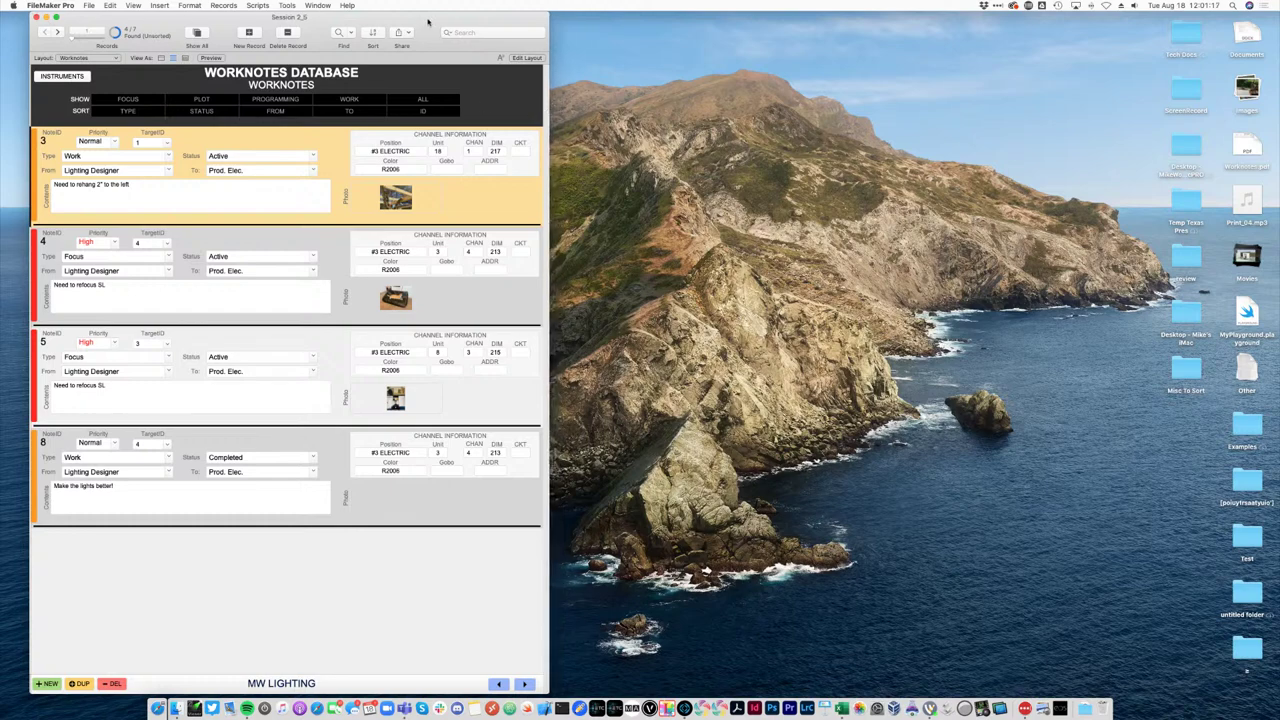
{"action": "left_click_drag", "start_coordinate": [428, 20], "coordinate": [425, 20]}
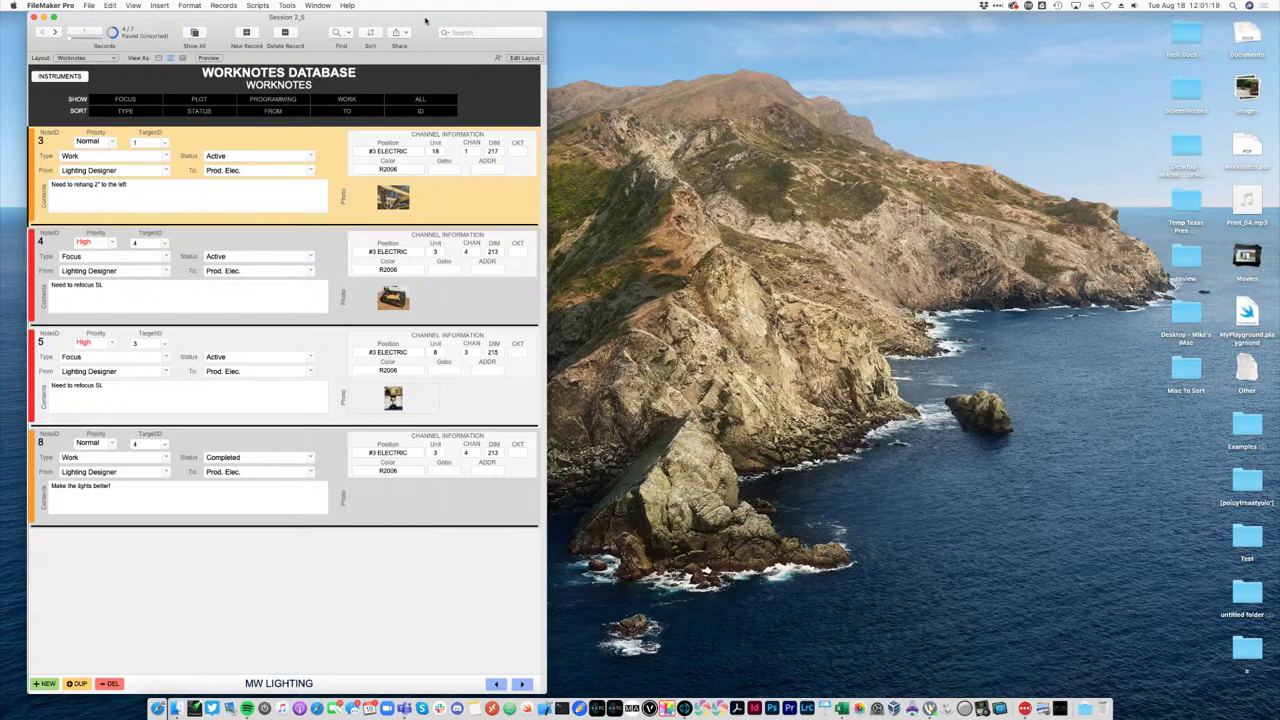
Open the layout manager and look through the layouts in the Printed Reports folder.
{"action": "key", "text": "super+shift+l"}
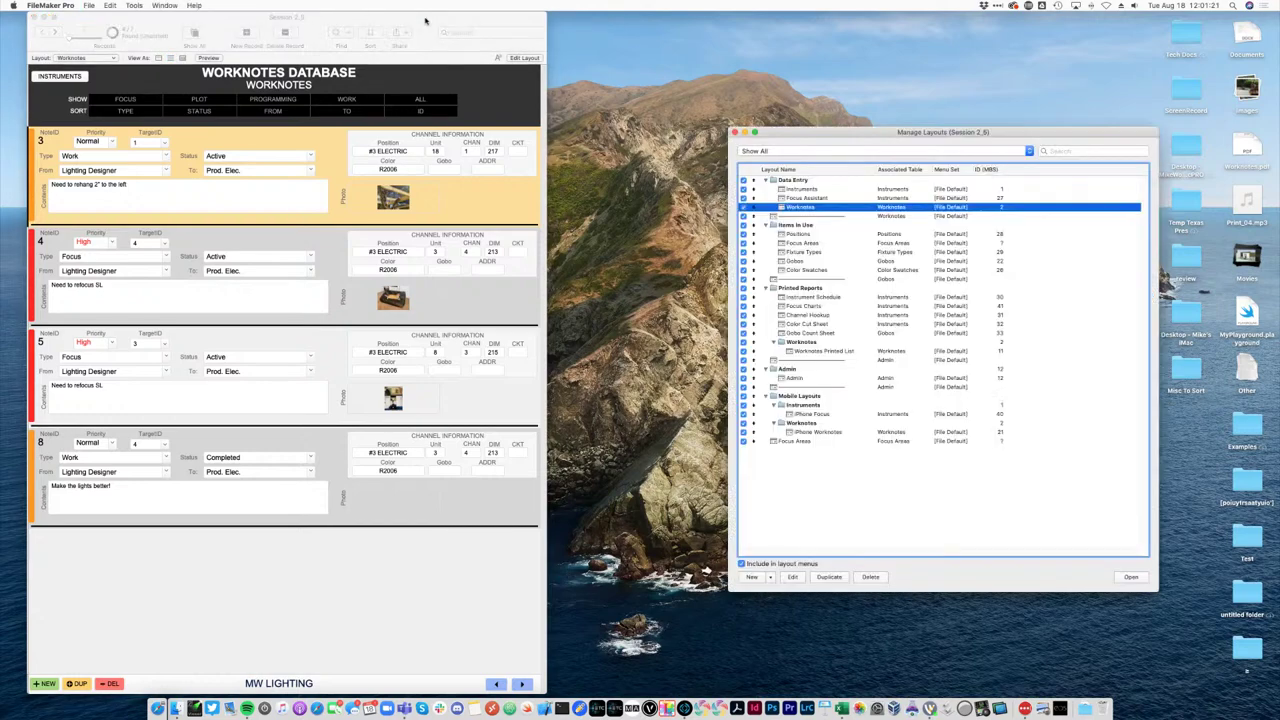
{"action": "left_click_drag", "start_coordinate": [915, 130], "coordinate": [802, 115]}
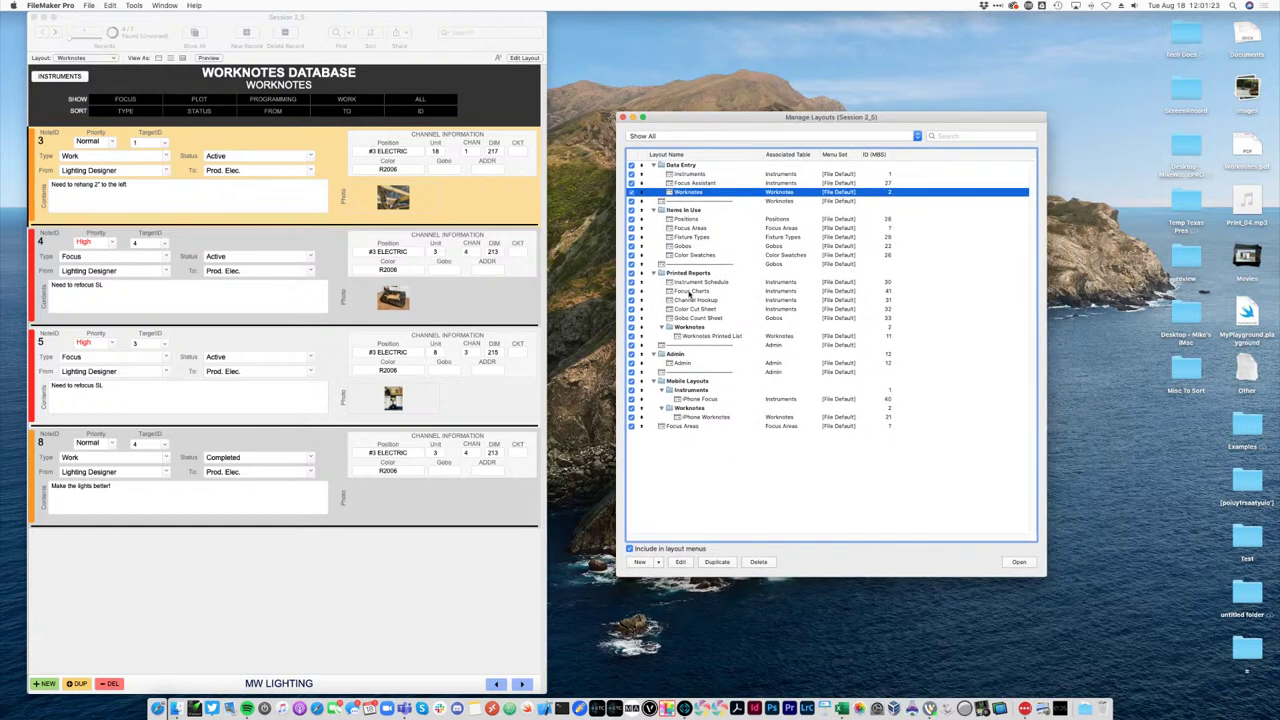
{"action": "left_click", "coordinate": [685, 273]}
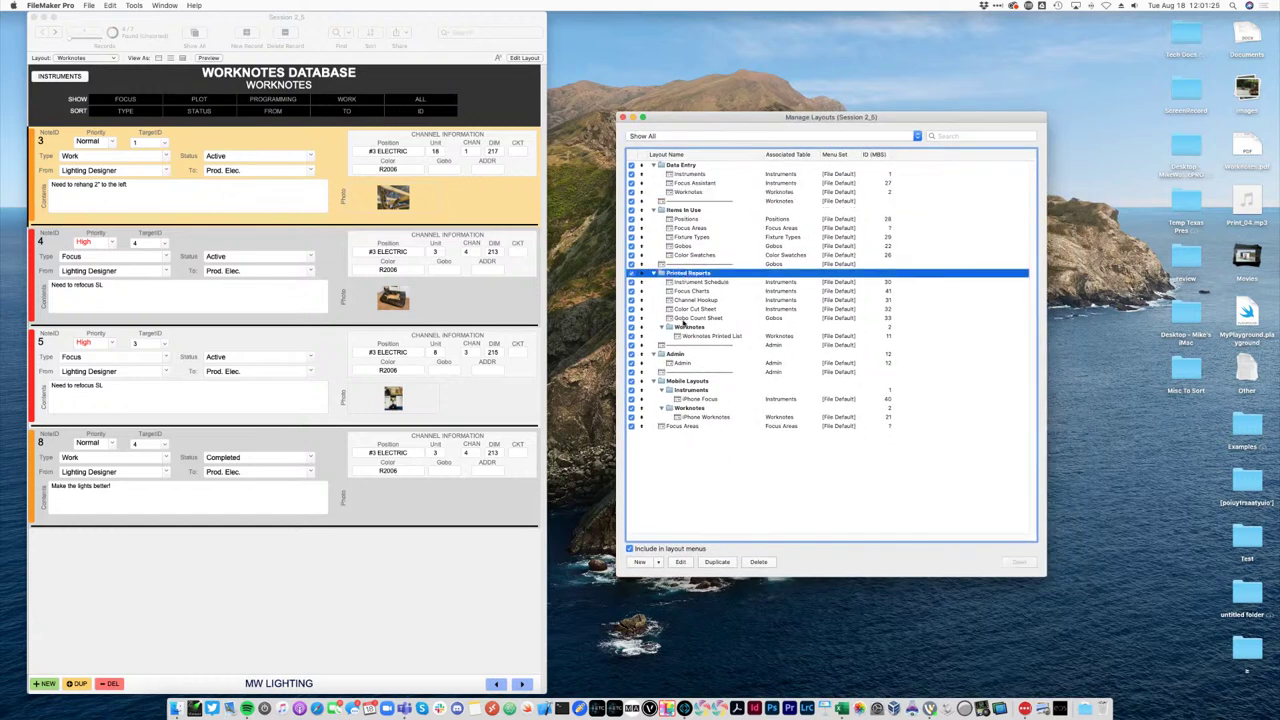
{"action": "left_click", "coordinate": [686, 283]}
{"action": "key", "text": "Down"}
{"action": "key", "text": "Down"}
{"action": "key", "text": "Down"}
{"action": "key", "text": "Down"}
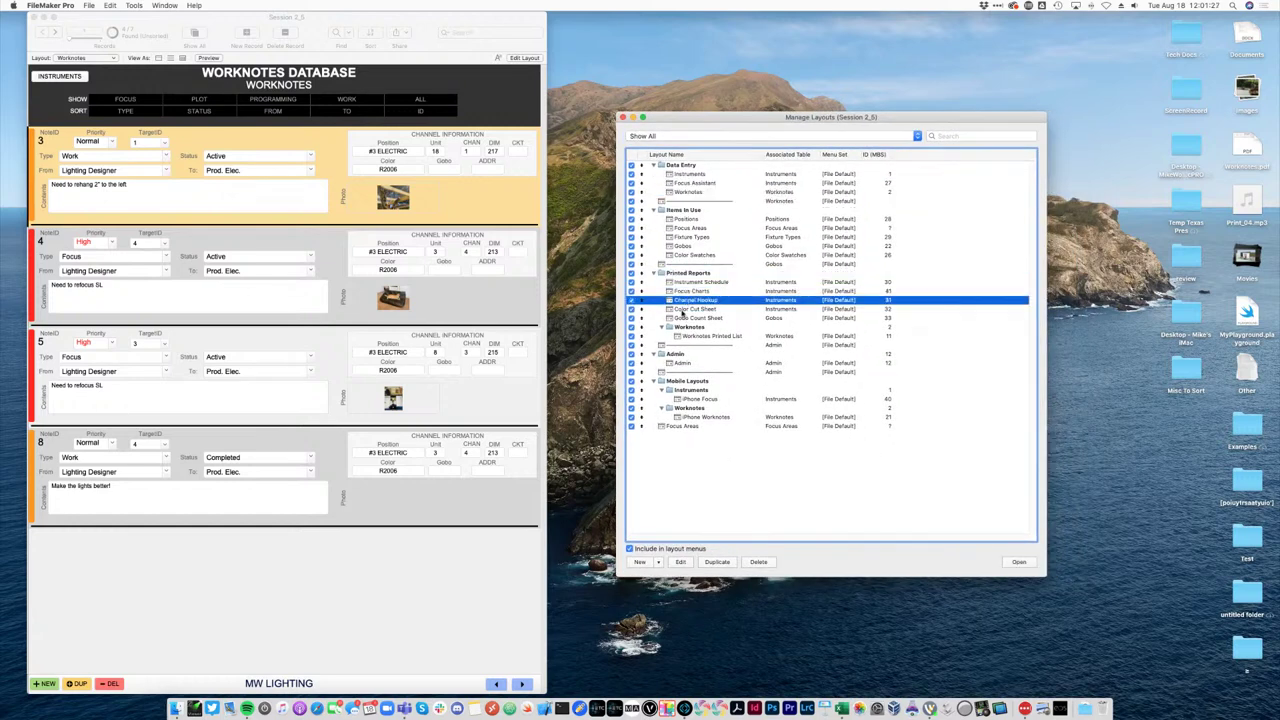
Add a layout folder named Labels inside the Printed Reports folder.
{"action": "left_click", "coordinate": [684, 275]}
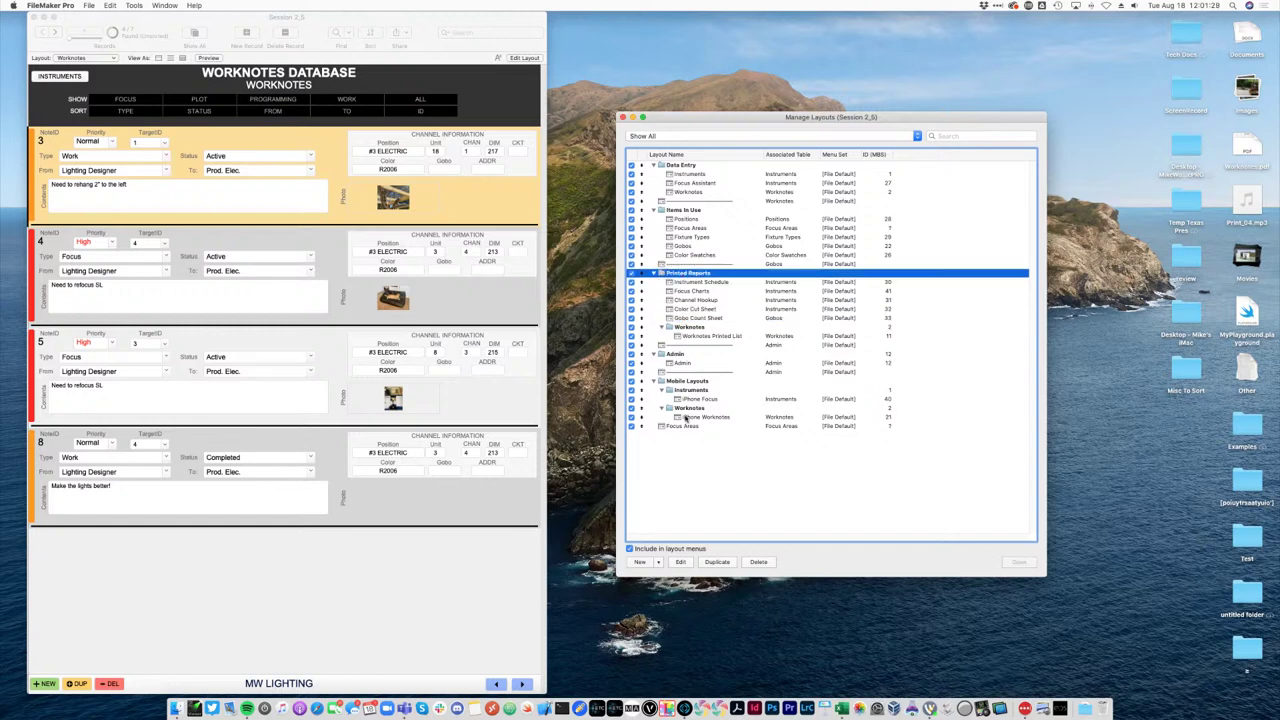
{"action": "left_click", "coordinate": [660, 561]}
{"action": "left_click", "coordinate": [668, 584]}
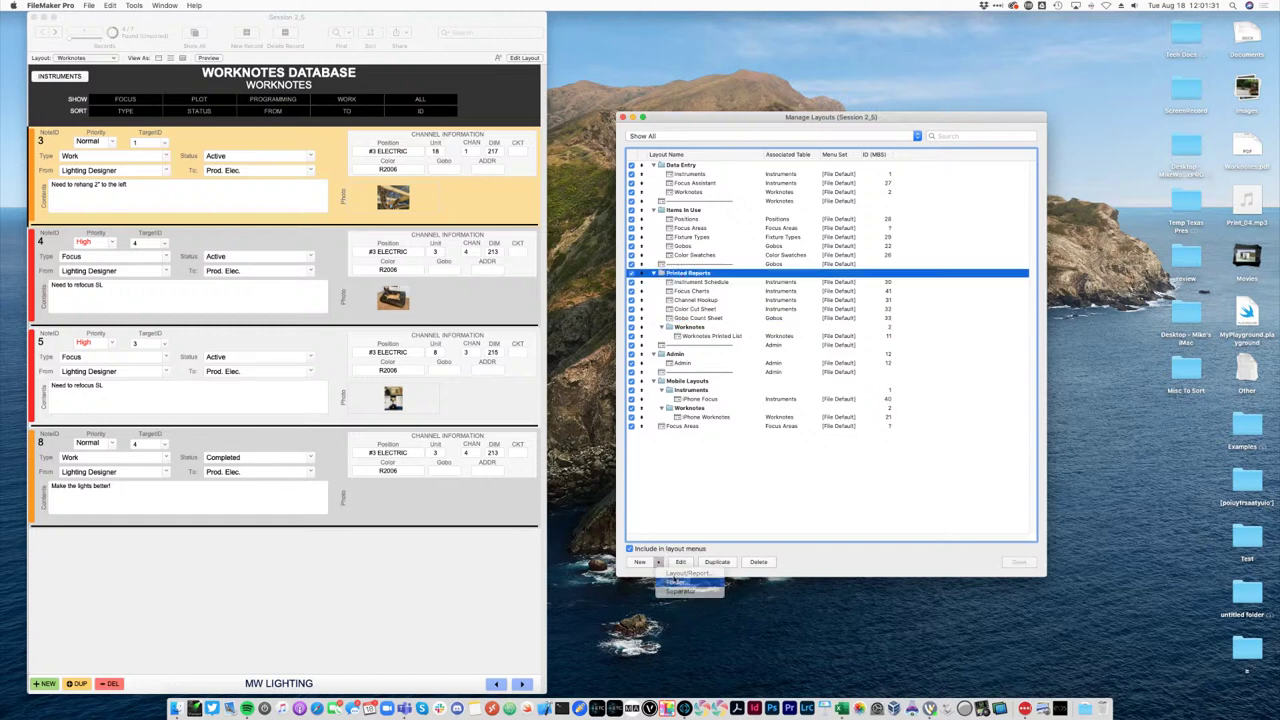
{"action": "type", "text": "Labels"}
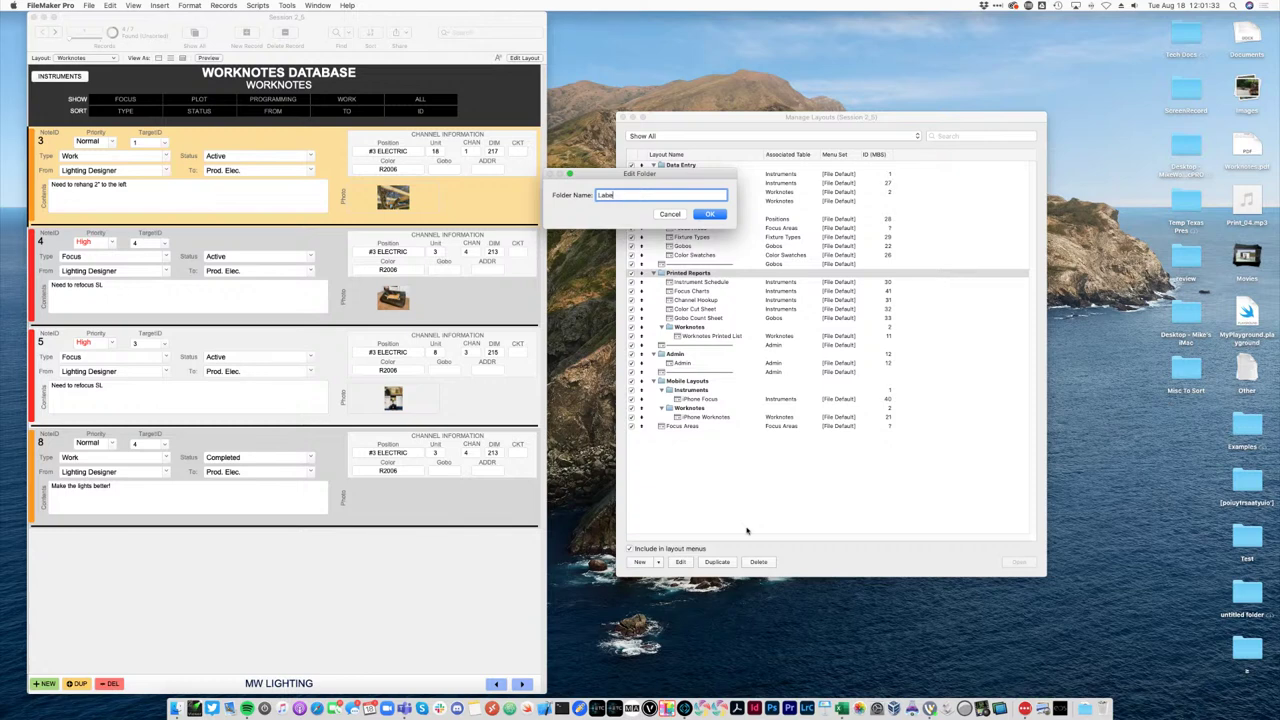
{"action": "key", "text": "Return"}
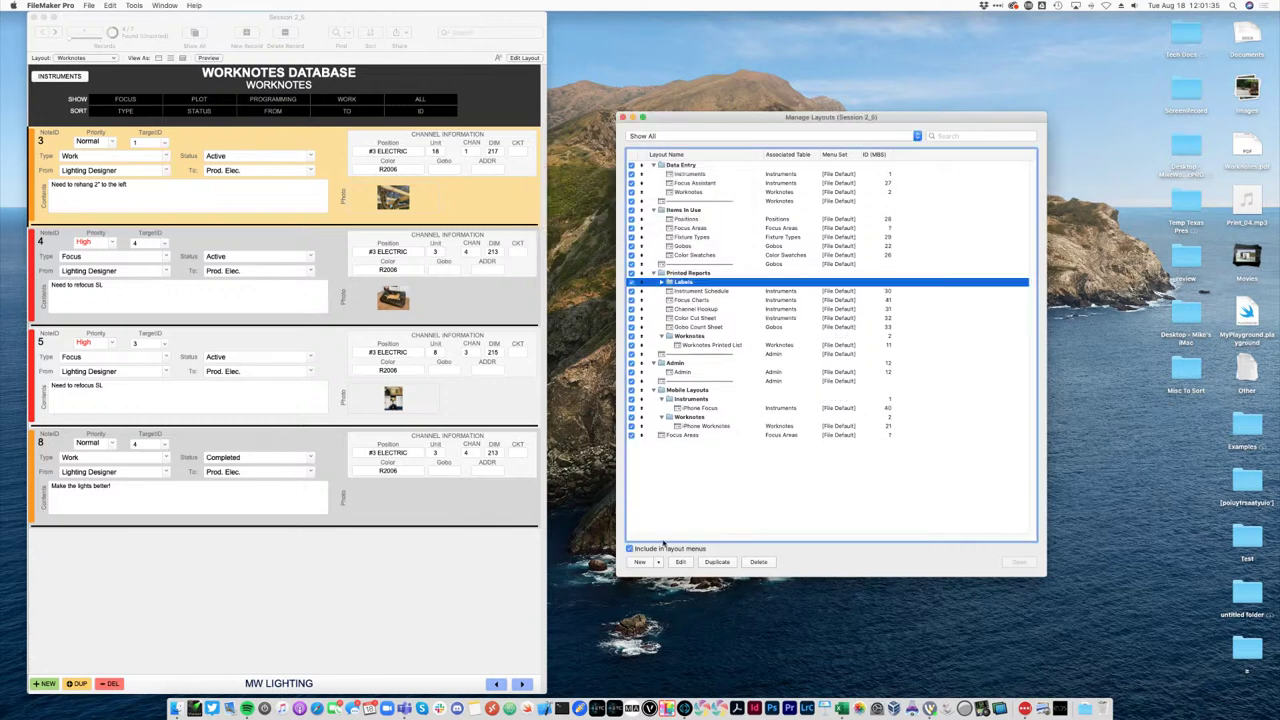
Add a subfolder named Fixtures inside the Labels folder.
{"action": "left_click", "coordinate": [659, 561]}
{"action": "left_click", "coordinate": [676, 582]}
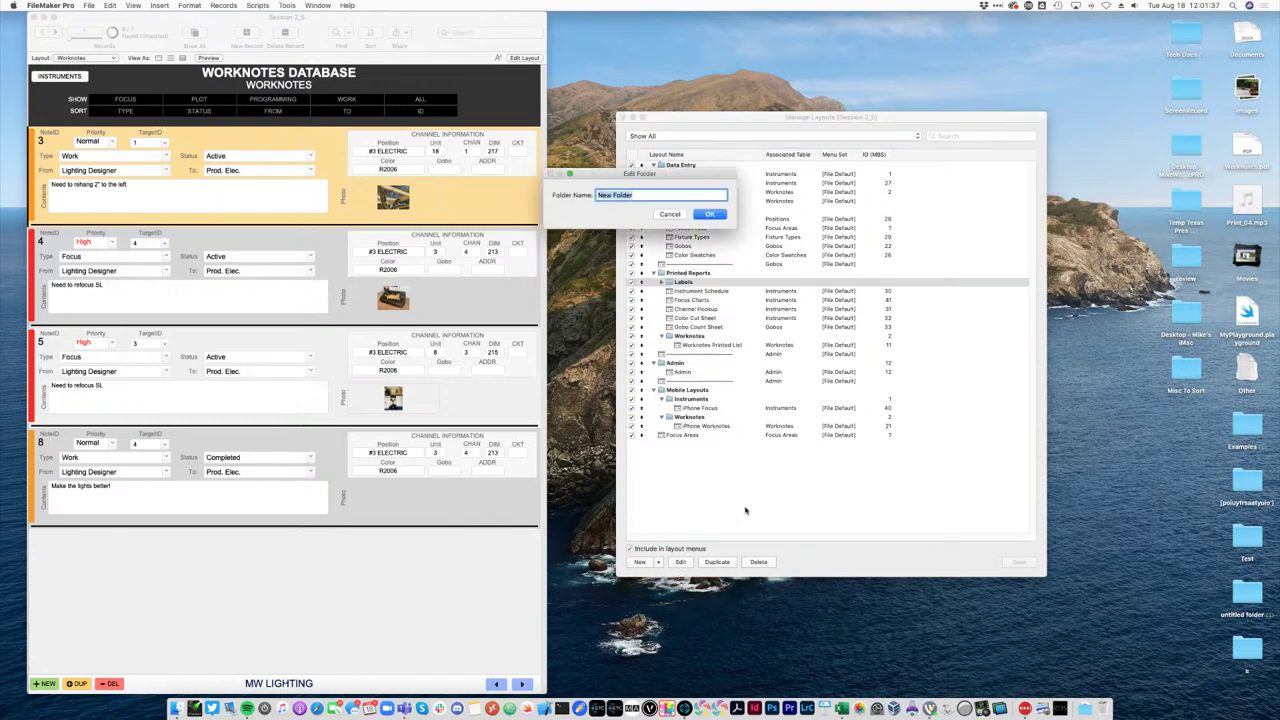
{"action": "type", "text": "Fixtures"}
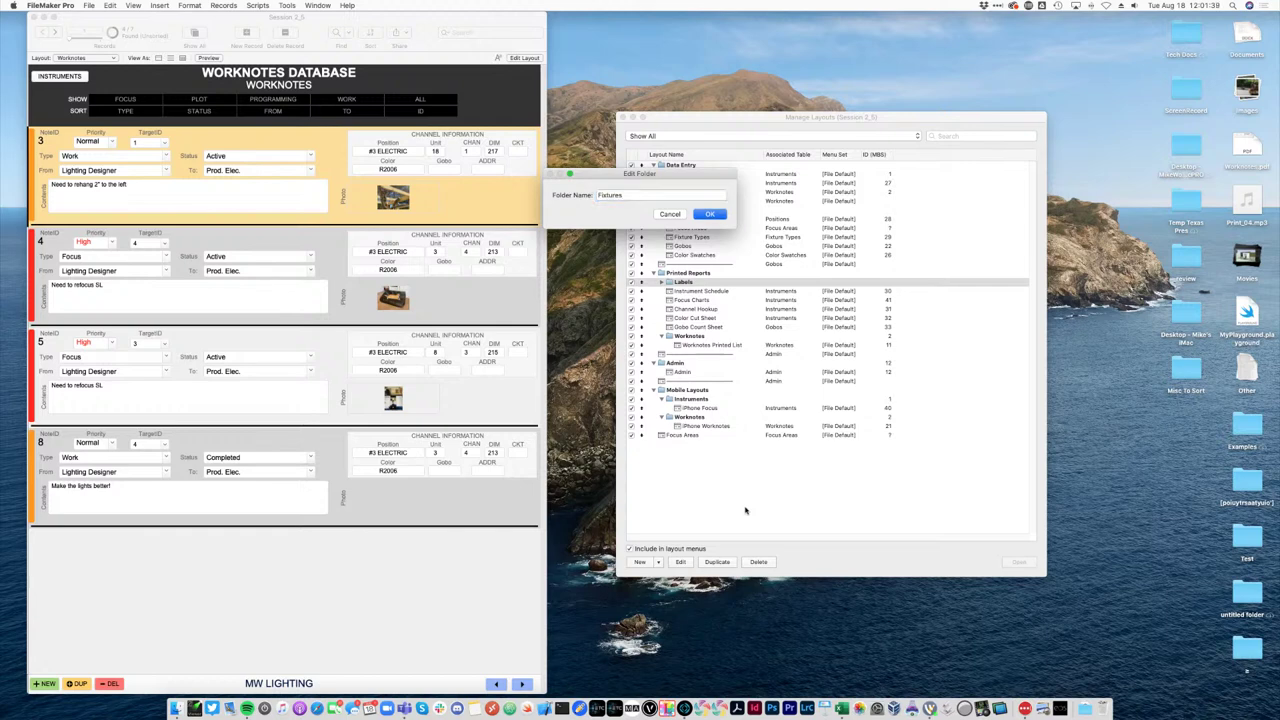
{"action": "key", "text": "Return"}
{"action": "left_click_drag", "start_coordinate": [687, 293], "coordinate": [702, 284]}
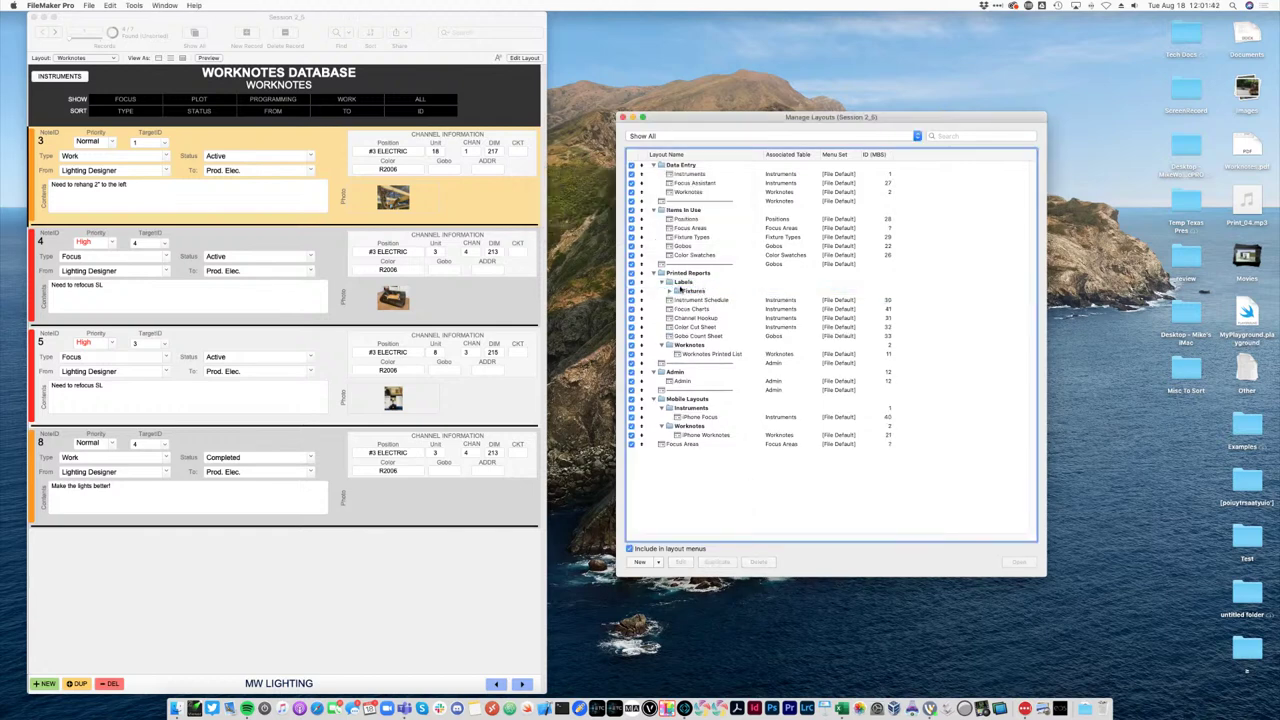
Add a subfolder named Dimmers inside the Labels folder.
{"action": "left_click", "coordinate": [658, 561]}
{"action": "left_click", "coordinate": [676, 579]}
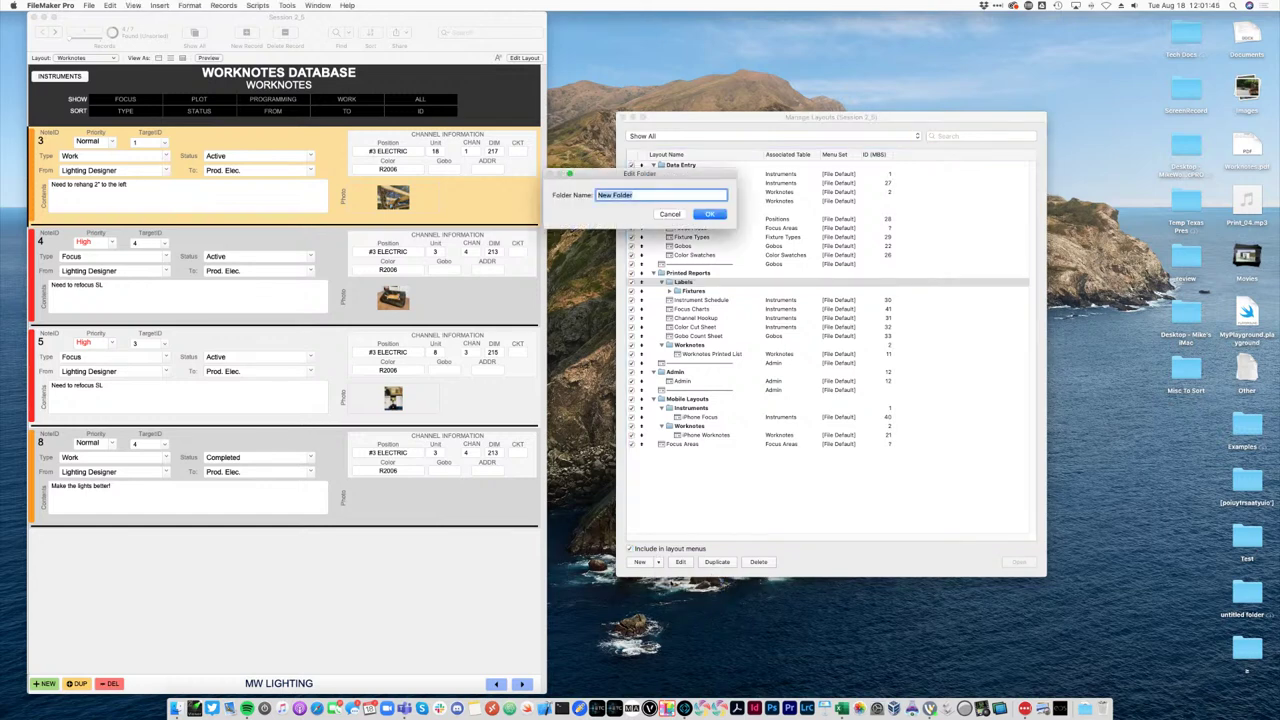
{"action": "type", "text": "Dimmers"}
{"action": "key", "text": "Return"}
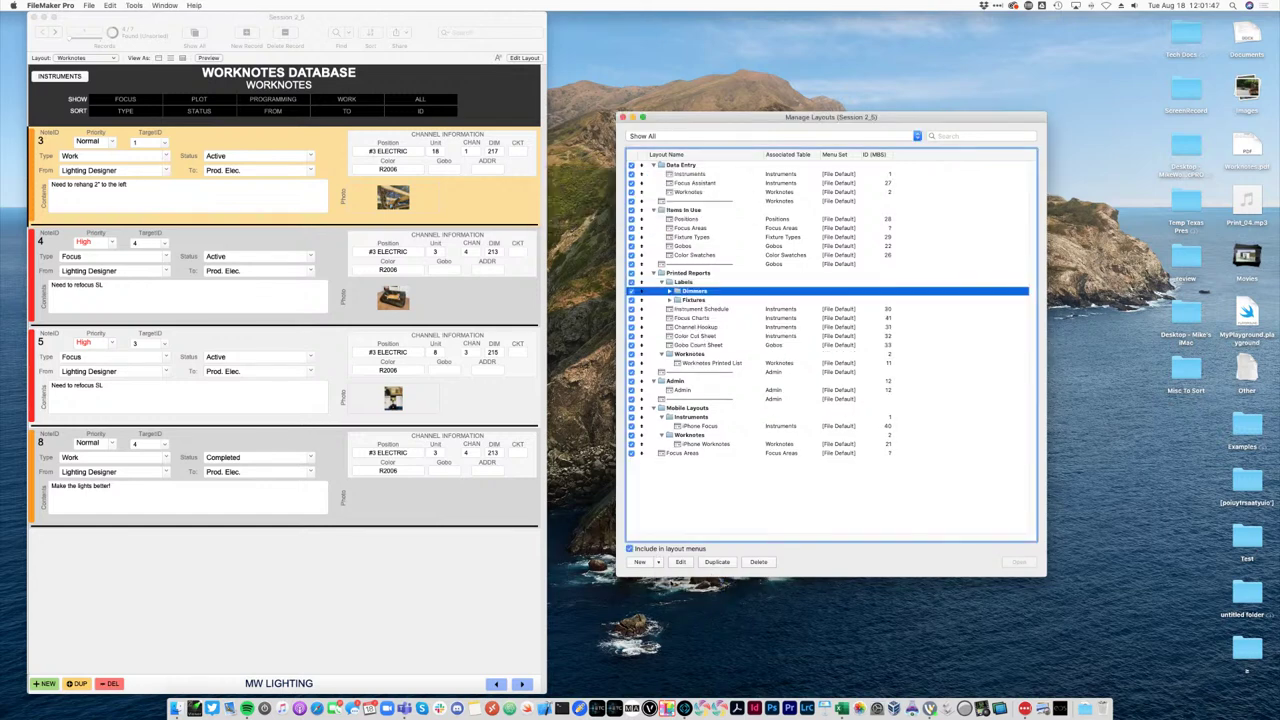
Add a folder named Circuits within Labels, beside the Dimmers and Fixtures folders.
{"action": "left_click", "coordinate": [648, 562]}
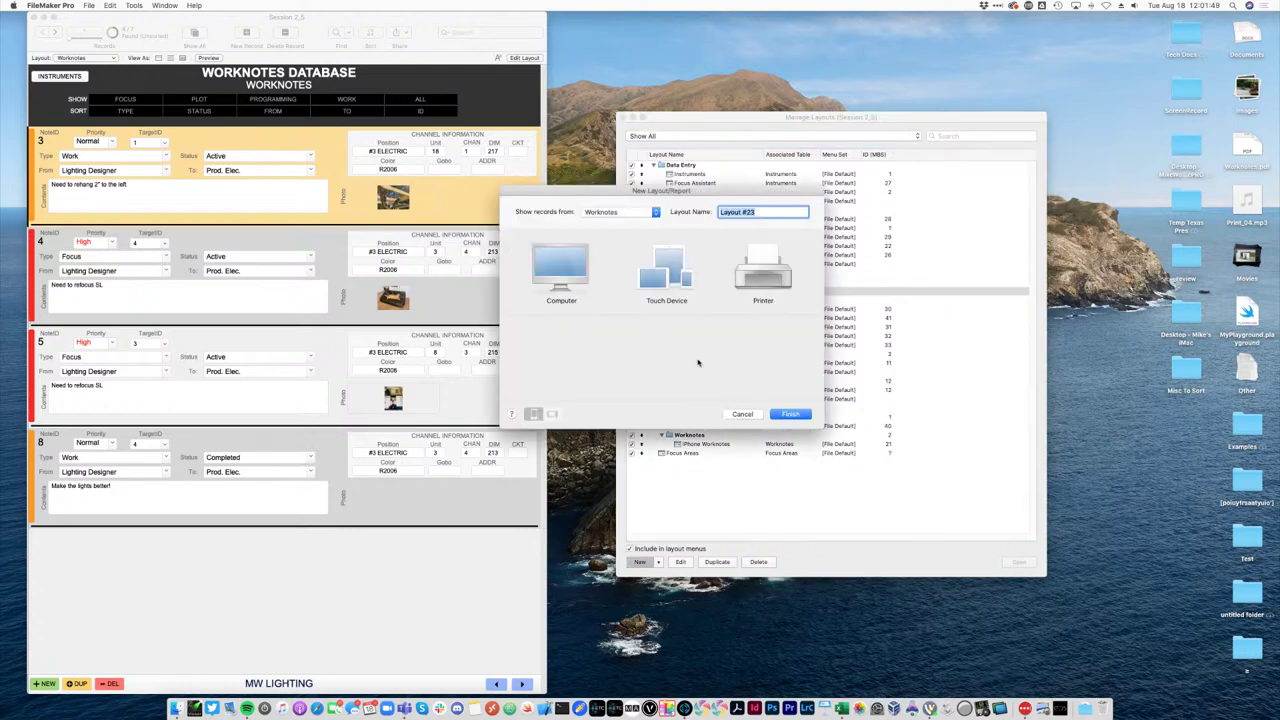
{"action": "key", "text": "Escape"}
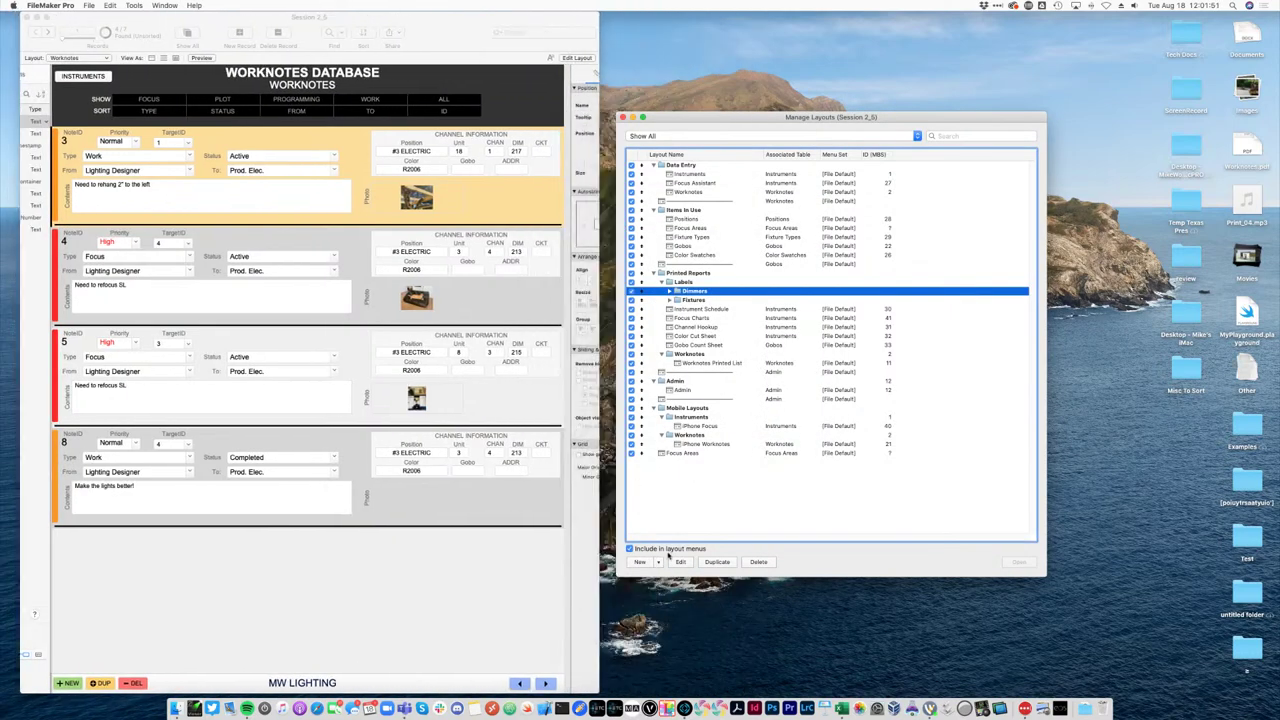
{"action": "left_click", "coordinate": [658, 562]}
{"action": "left_click", "coordinate": [672, 582]}
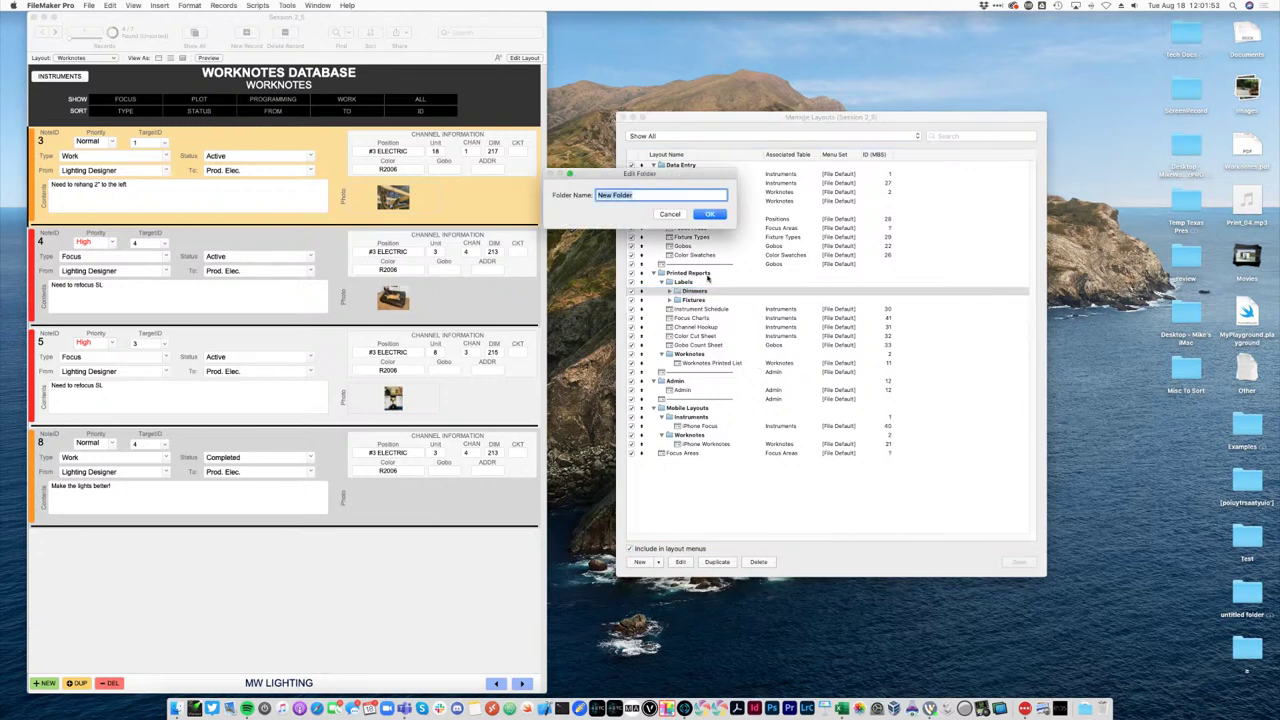
{"action": "type", "text": "Circuits"}
{"action": "left_click", "coordinate": [709, 216]}
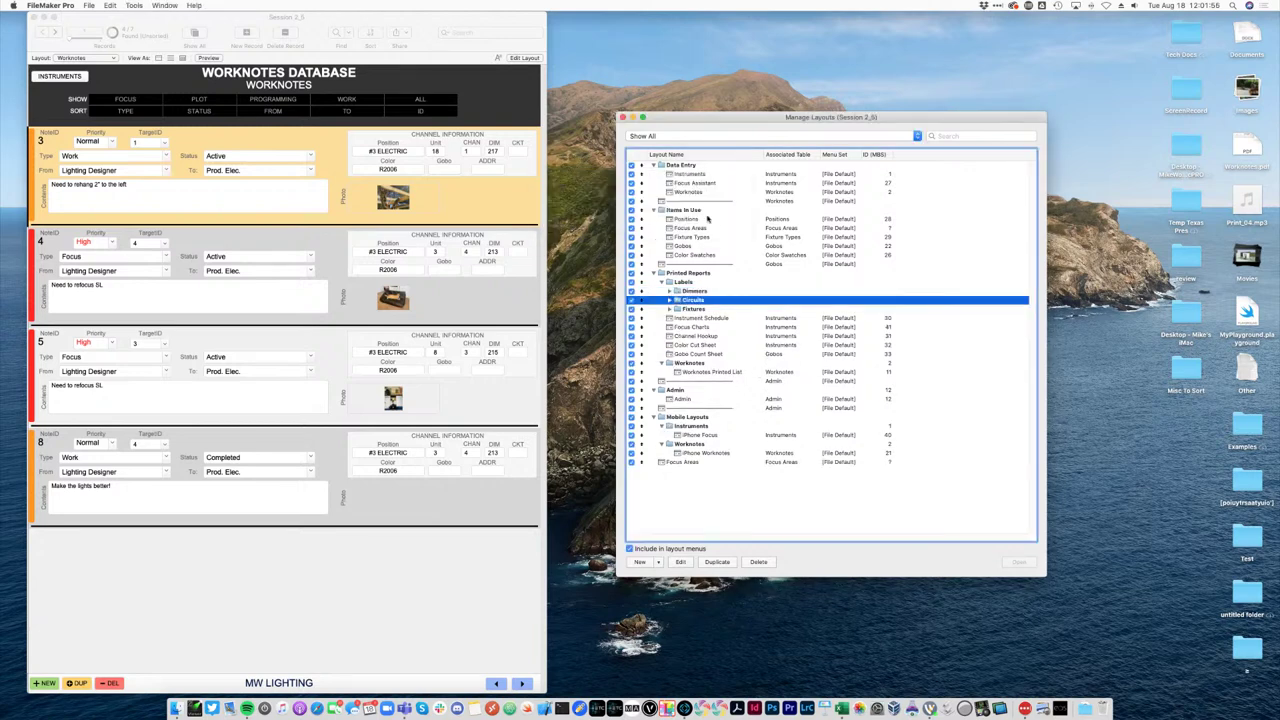
Start a new printer layout named Fixture Labels Small in the Fixtures folder.
{"action": "left_click", "coordinate": [669, 310]}
{"action": "left_click", "coordinate": [678, 310]}
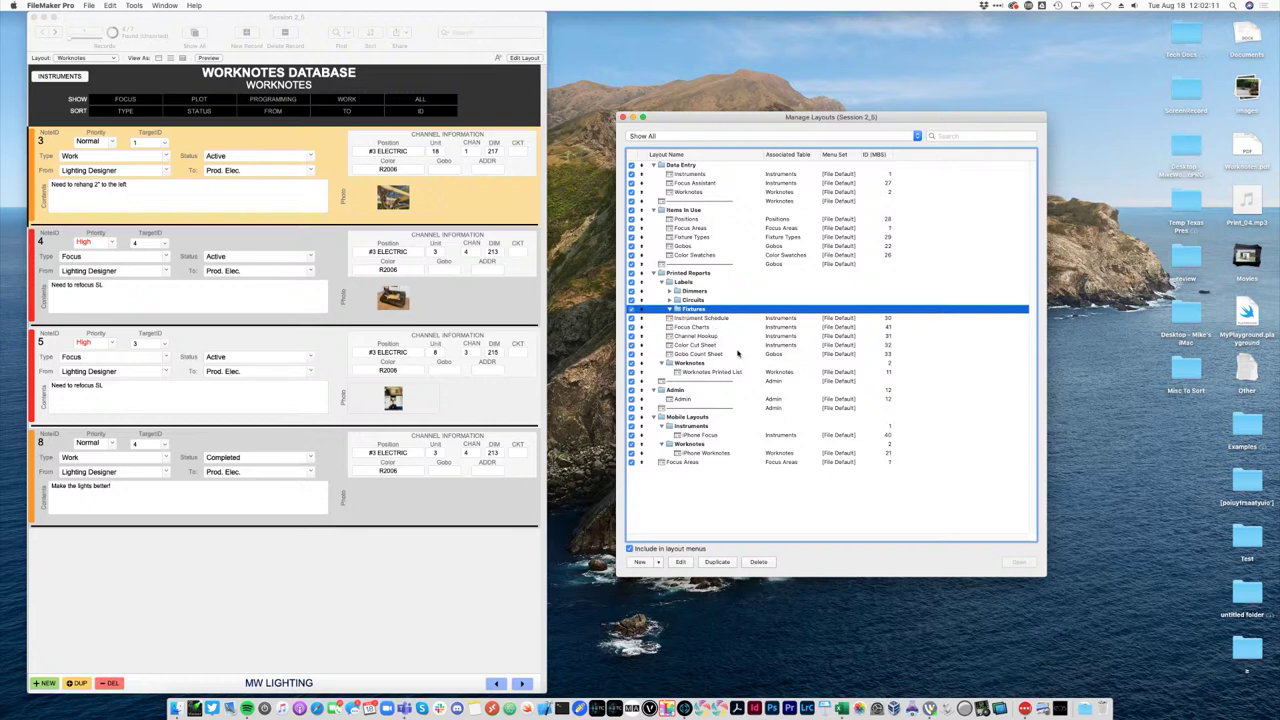
{"action": "left_click", "coordinate": [640, 562]}
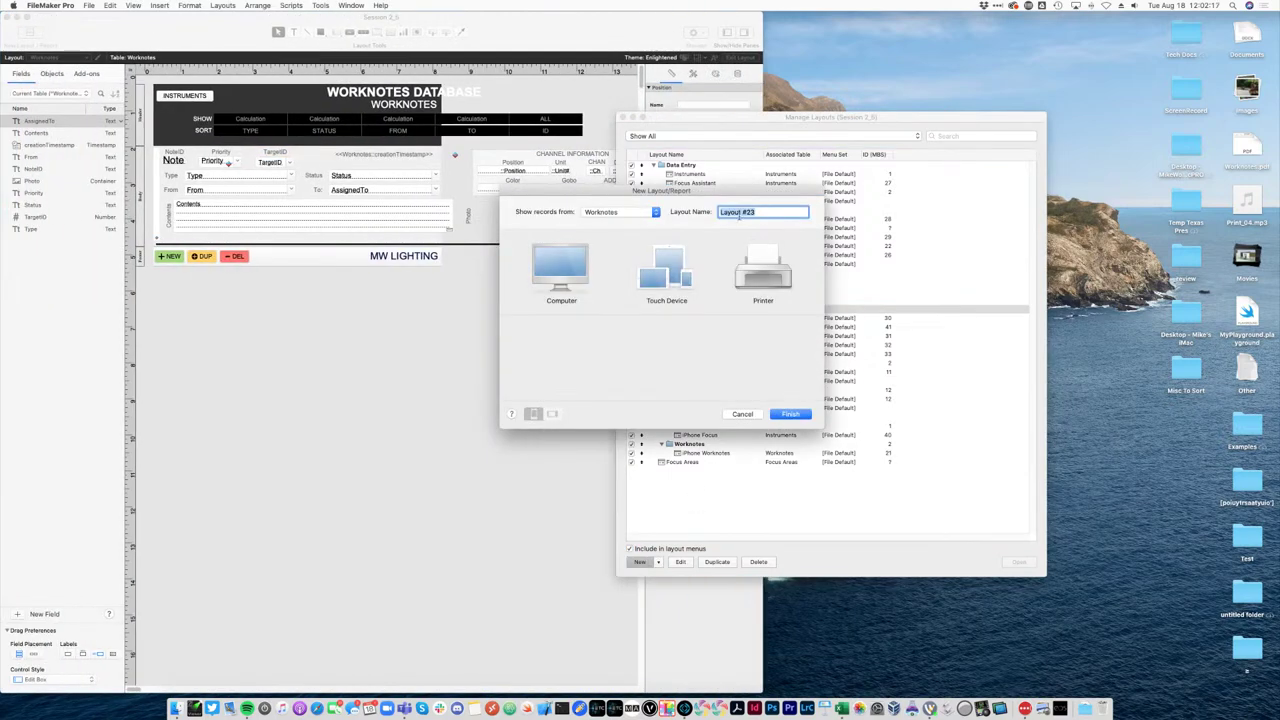
{"action": "type", "text": "Fixture Labels Small"}
{"action": "left_click", "coordinate": [761, 262]}
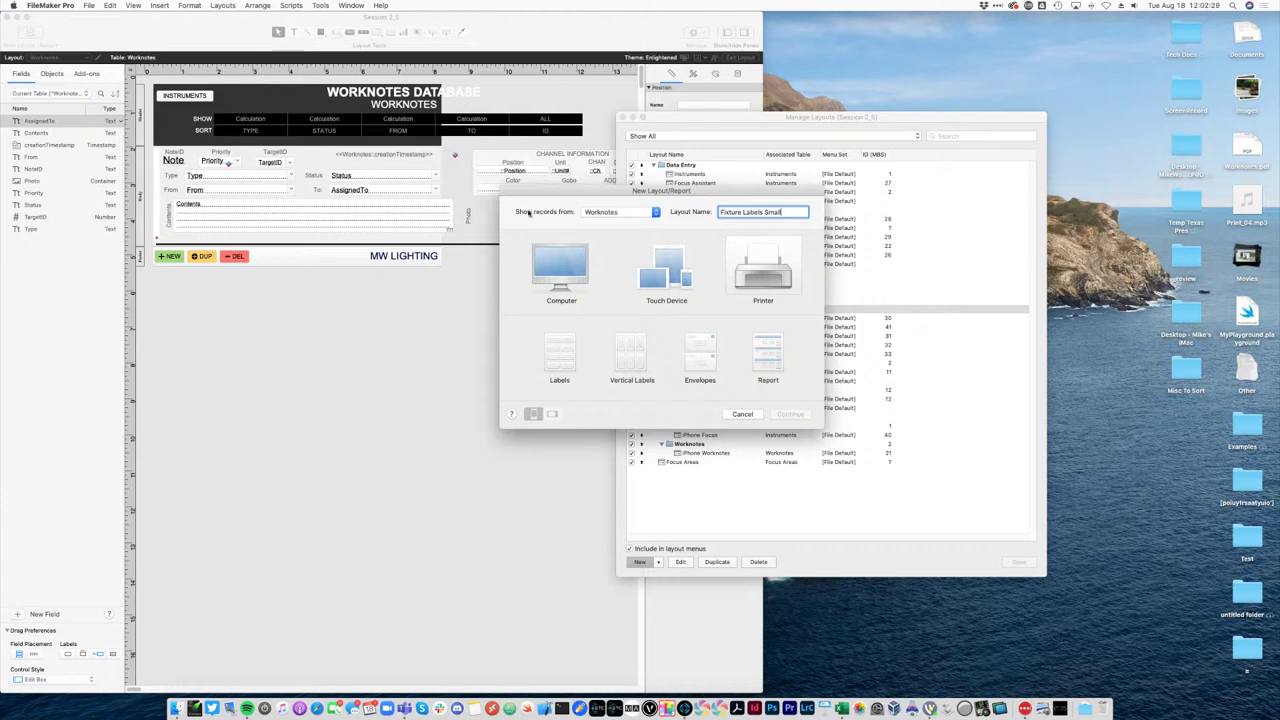
Base the new layout on records from the Instruments table, choose the Labels type and continue to the label setup.
{"action": "left_click", "coordinate": [603, 213]}
{"action": "left_click", "coordinate": [600, 199]}
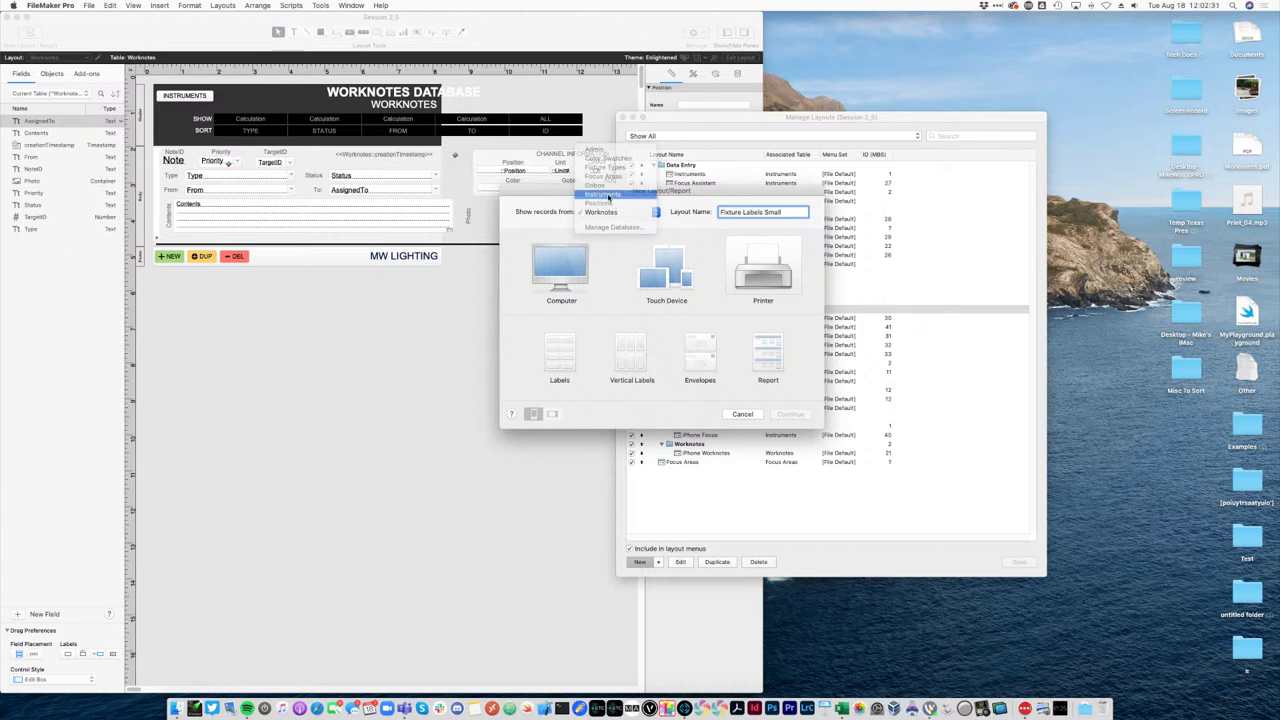
{"action": "left_click_drag", "start_coordinate": [567, 201], "coordinate": [417, 288]}
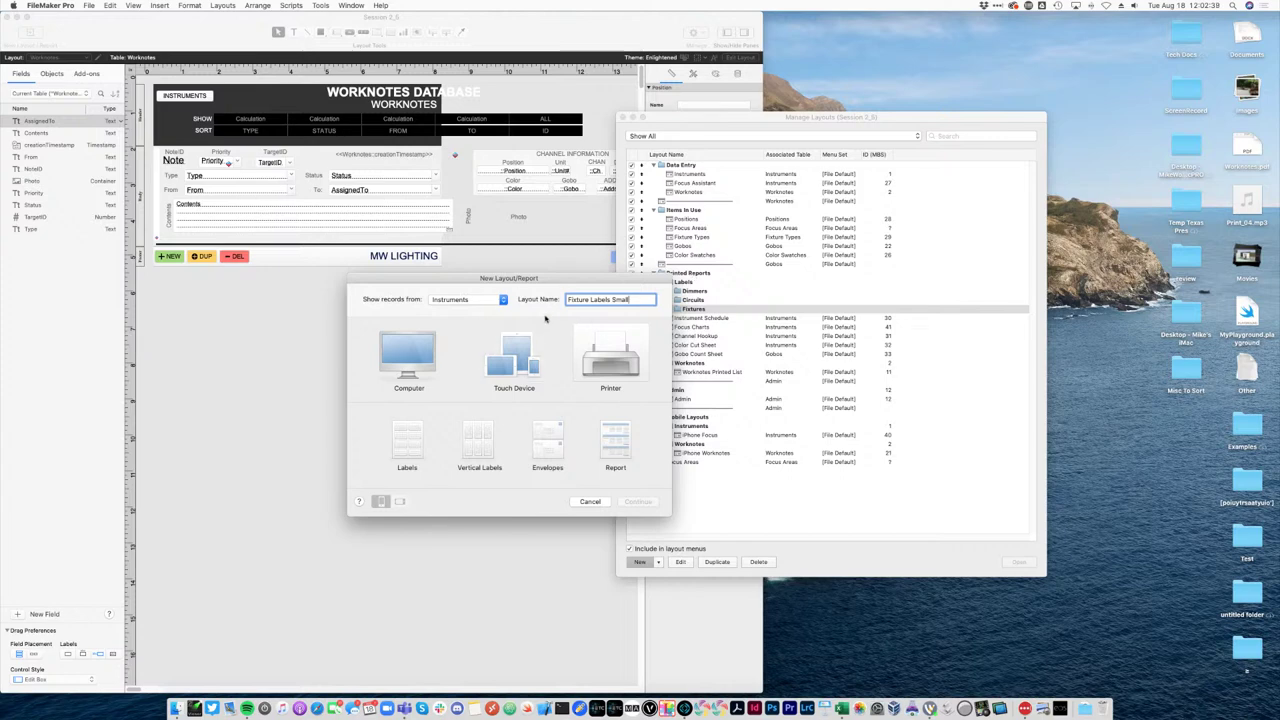
{"action": "left_click", "coordinate": [463, 300]}
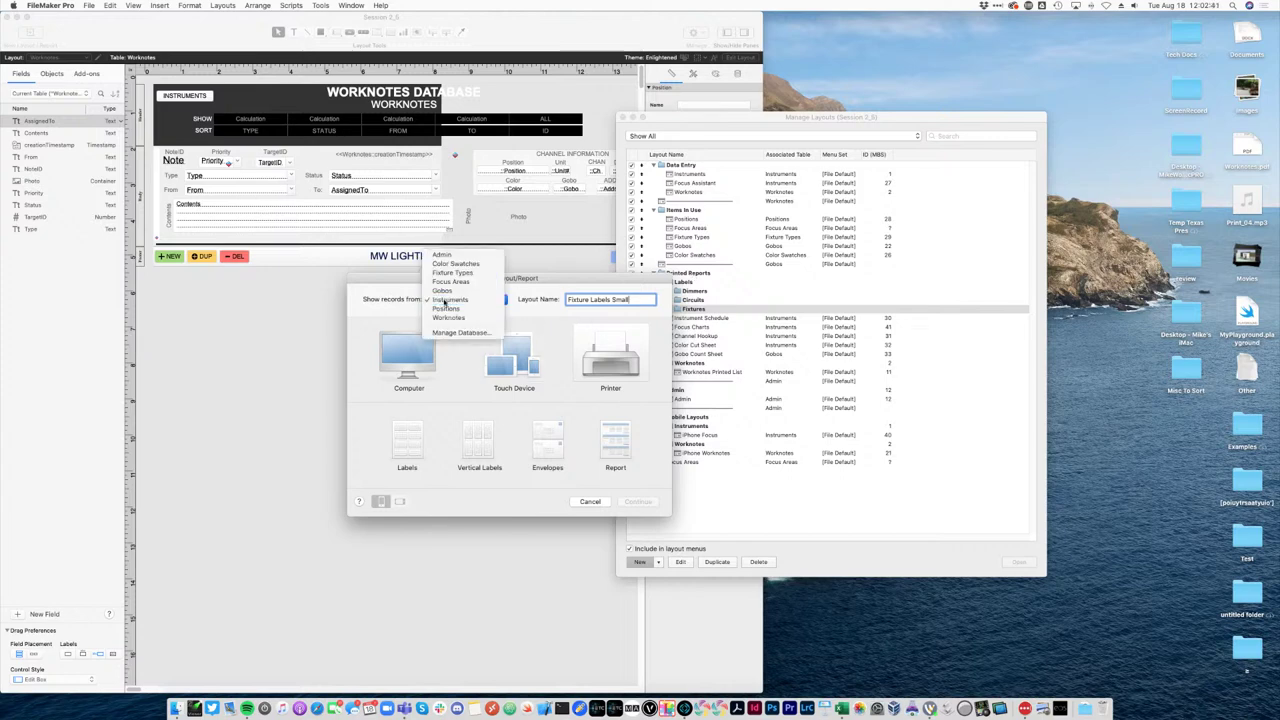
{"action": "left_click", "coordinate": [442, 301]}
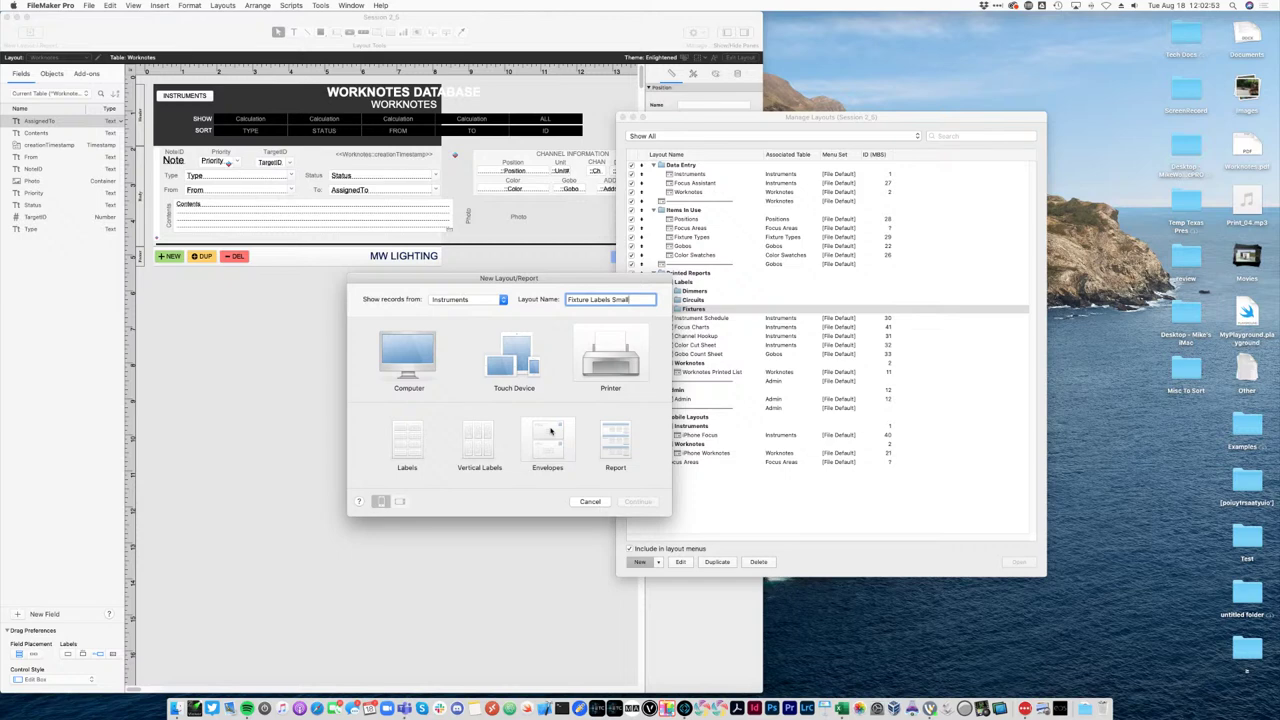
{"action": "left_click", "coordinate": [415, 451]}
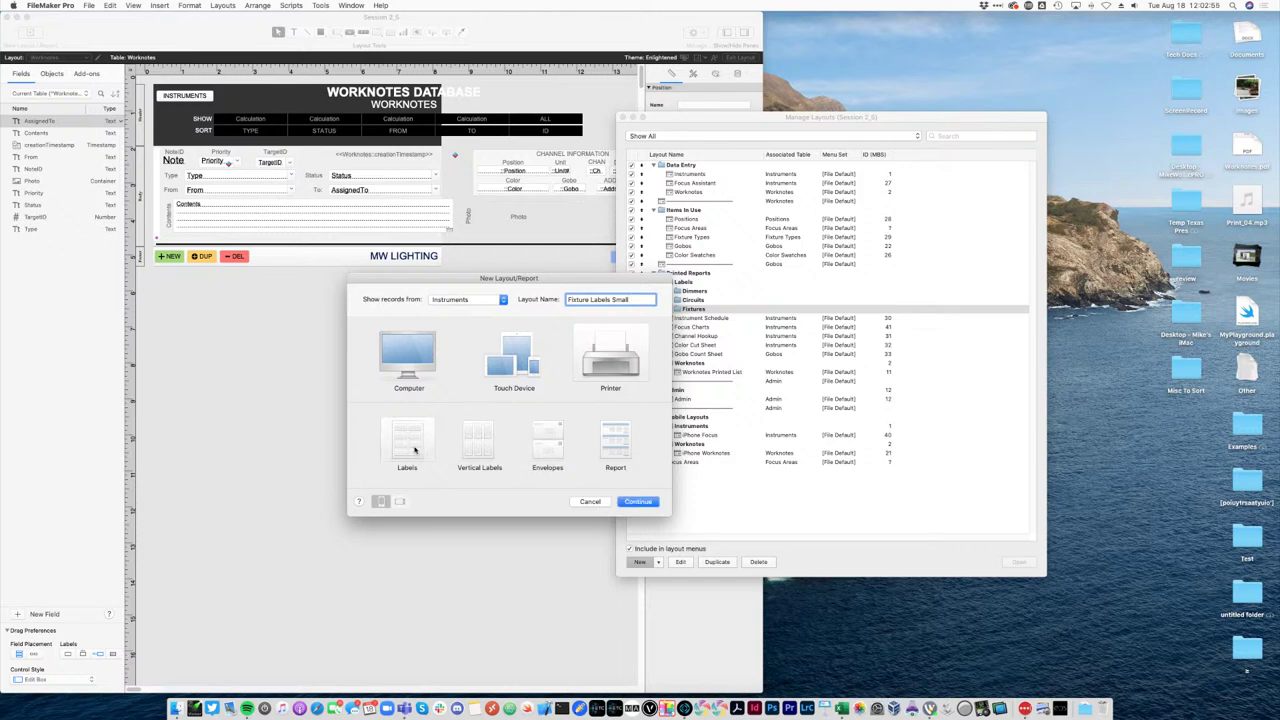
{"action": "left_click", "coordinate": [632, 503]}
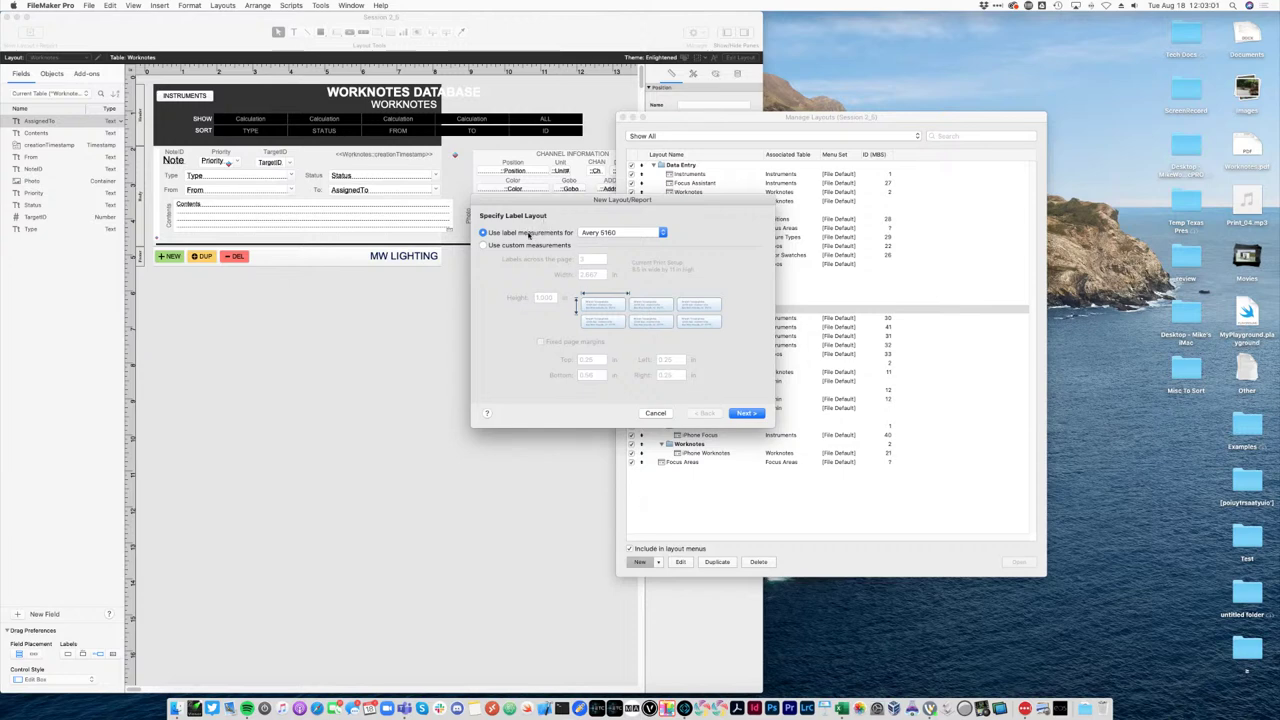
Use the Avery 5160 label measurements, finish the layout with empty label contents and close the layout manager.
{"action": "left_click", "coordinate": [620, 232]}
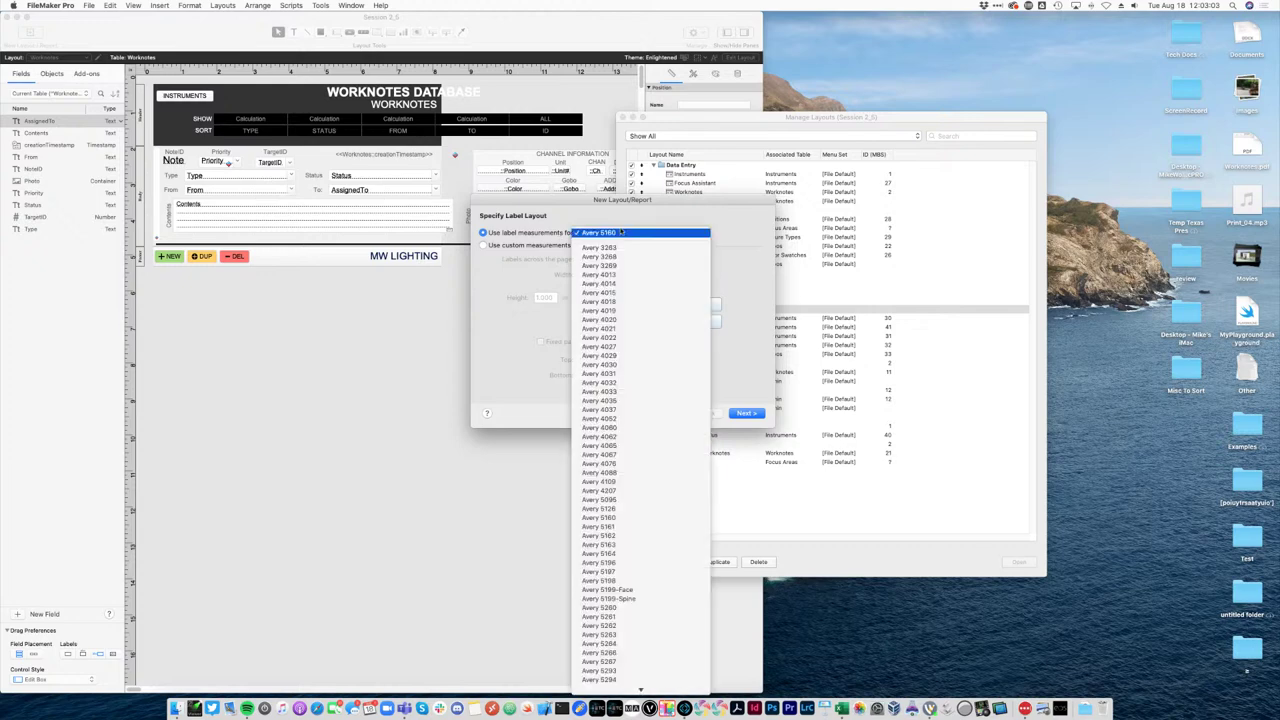
{"action": "scroll", "coordinate": [636, 365], "scroll_direction": "down", "scroll_amount": 5}
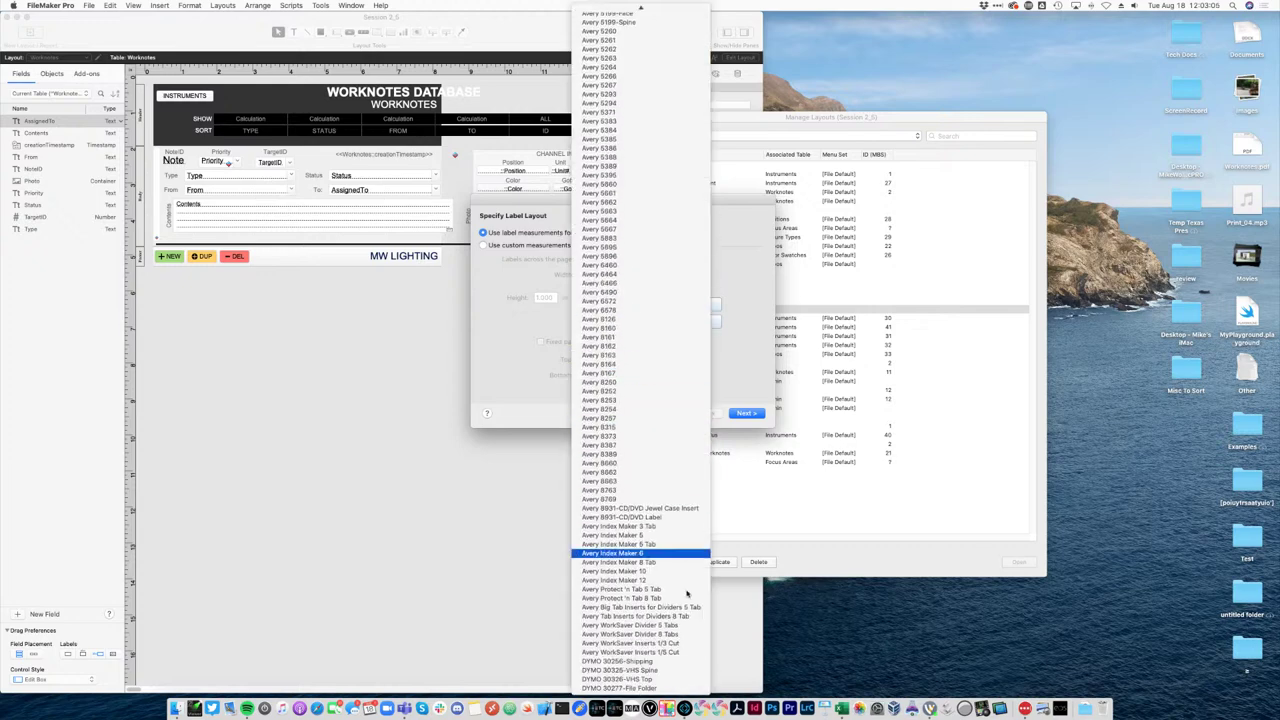
{"action": "scroll", "coordinate": [677, 647], "scroll_direction": "up", "scroll_amount": 5}
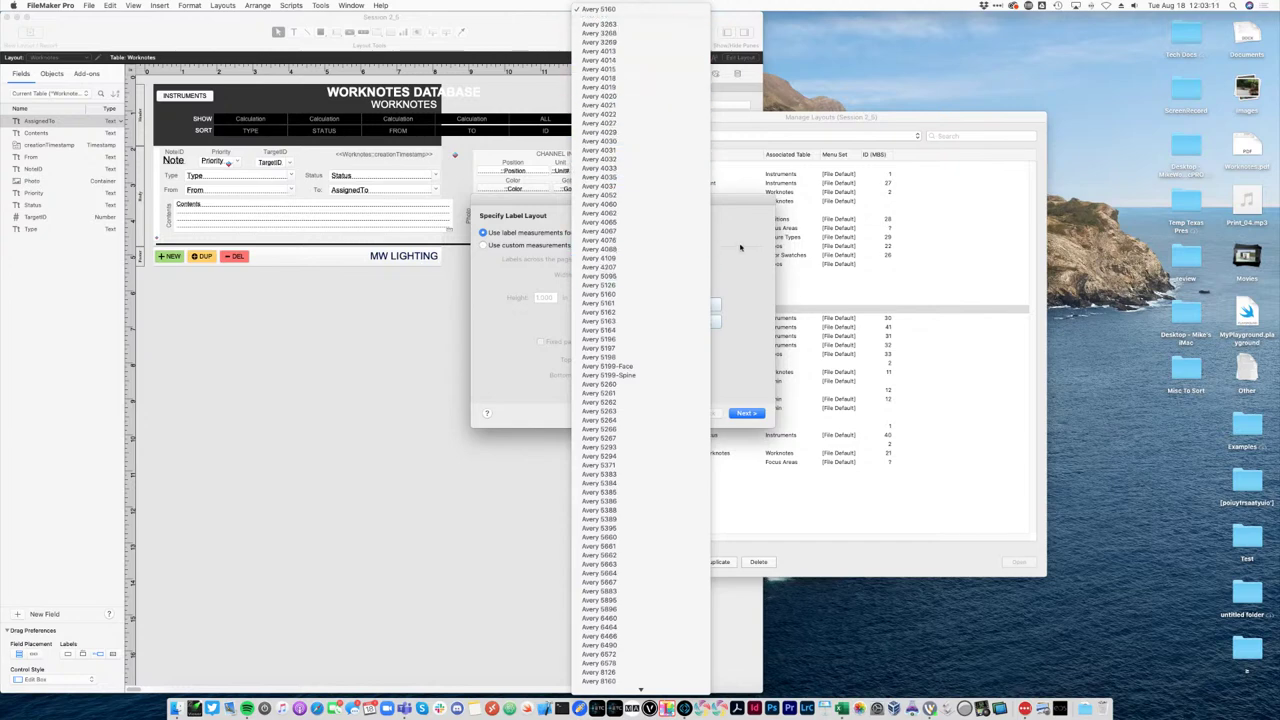
{"action": "scroll", "coordinate": [634, 337], "scroll_direction": "down", "scroll_amount": 8}
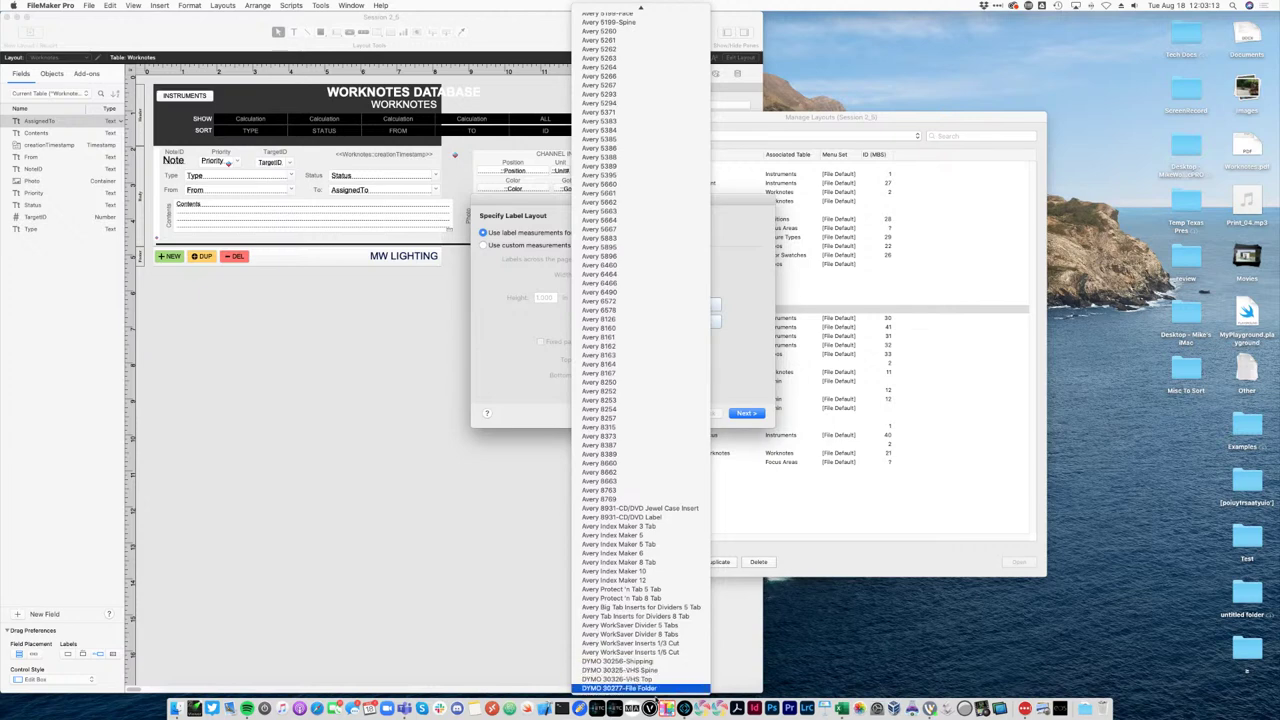
{"action": "left_click", "coordinate": [746, 365]}
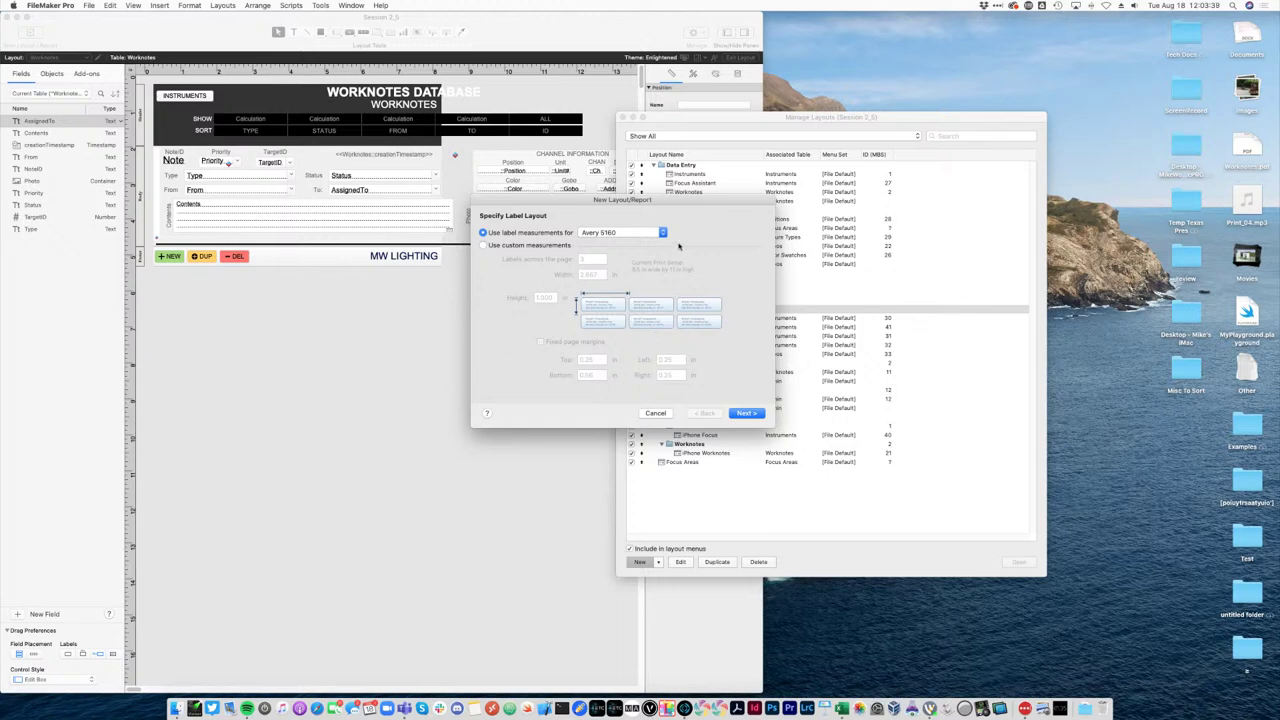
{"action": "left_click", "coordinate": [746, 413]}
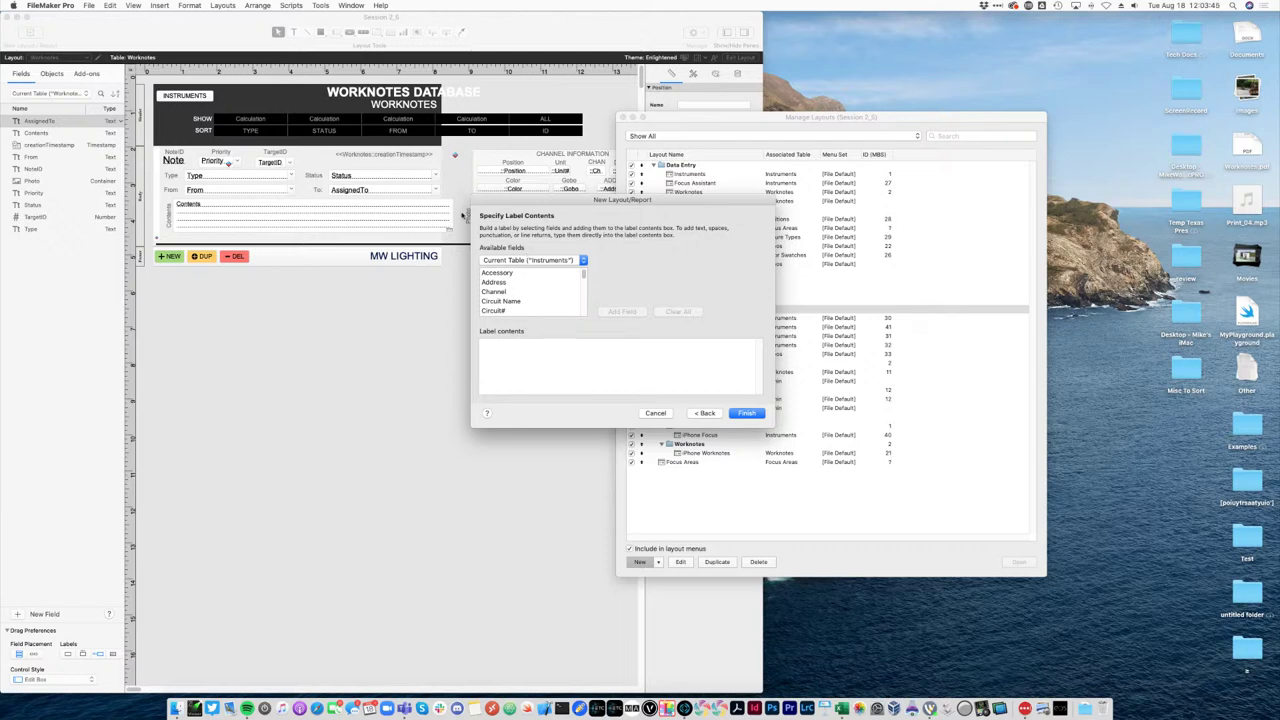
{"action": "left_click", "coordinate": [747, 413]}
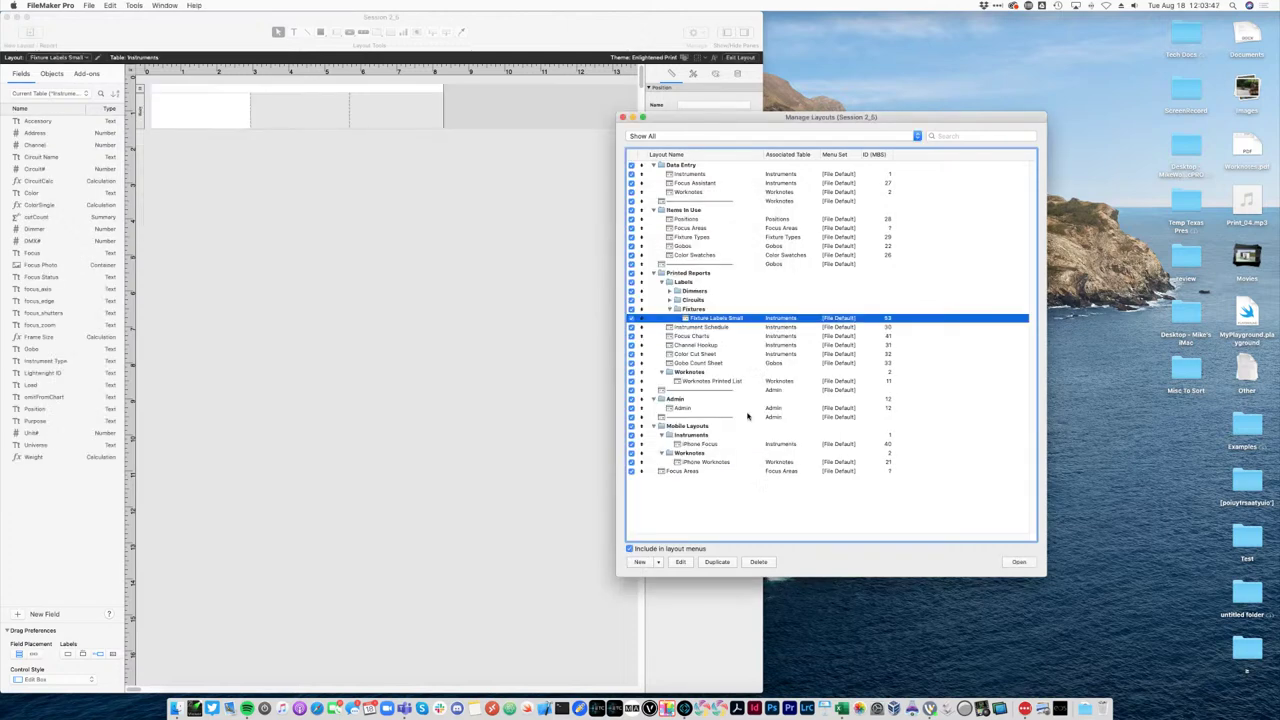
{"action": "left_click", "coordinate": [623, 117]}
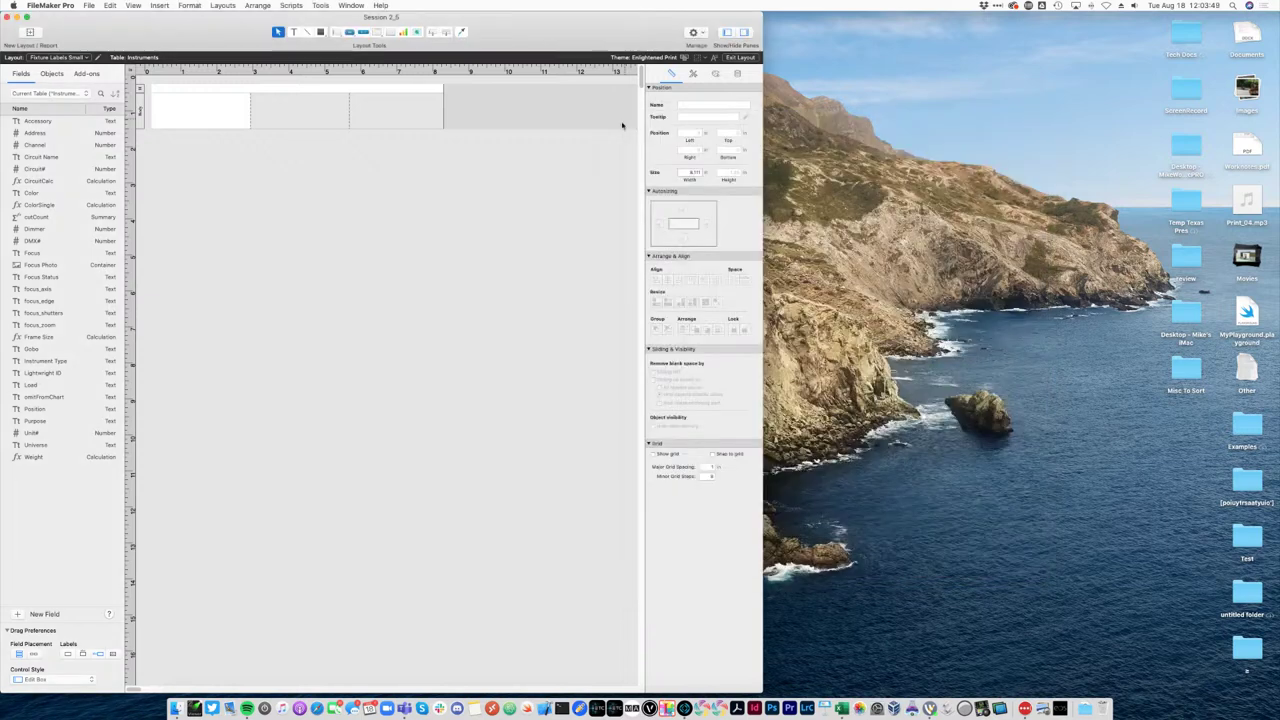
Widen the layout window and hide the page margins on the Fixture Labels Small layout.
{"action": "left_click_drag", "start_coordinate": [760, 148], "coordinate": [1020, 160]}
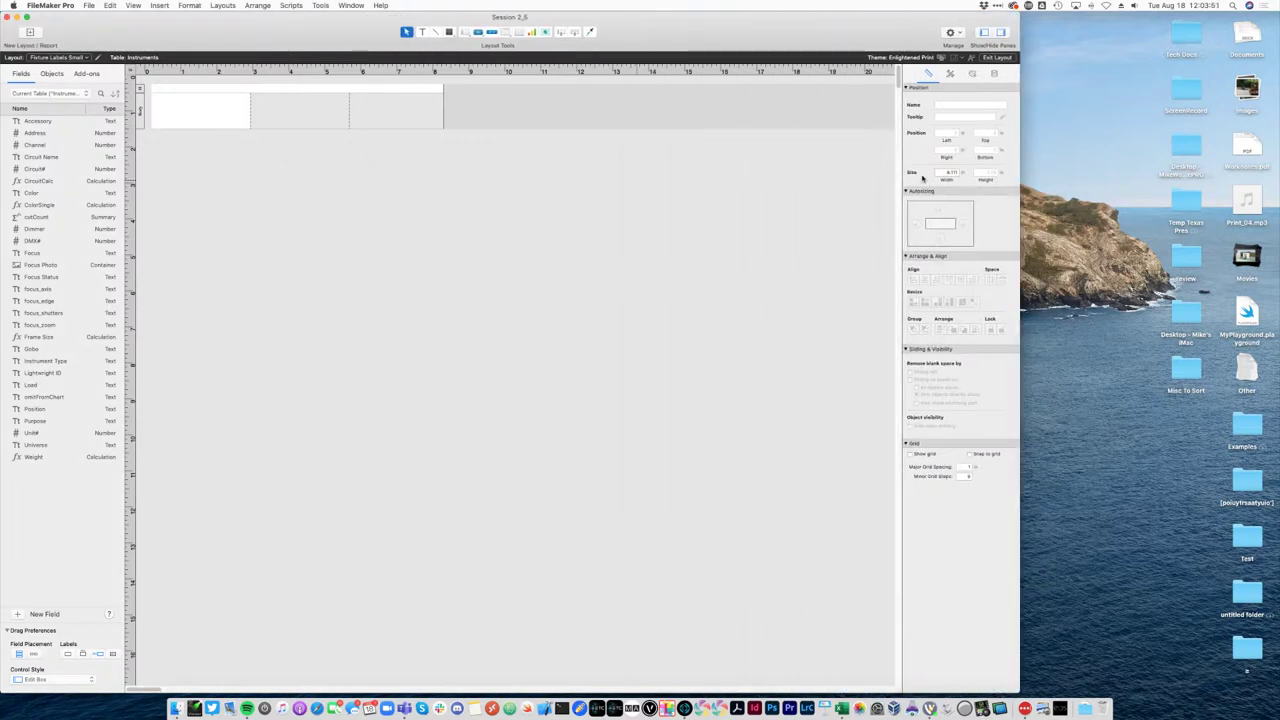
{"action": "left_click", "coordinate": [133, 5]}
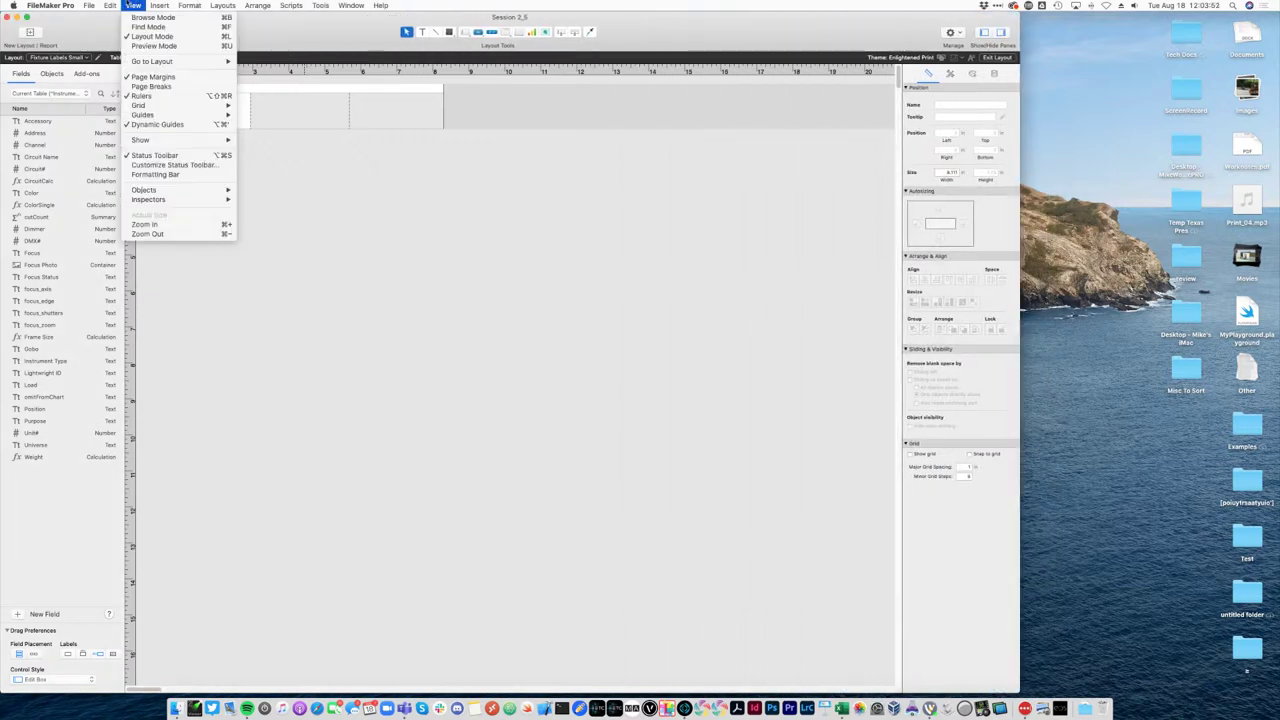
{"action": "left_click", "coordinate": [150, 224]}
{"action": "scroll", "coordinate": [340, 222], "scroll_direction": "left", "scroll_amount": 10}
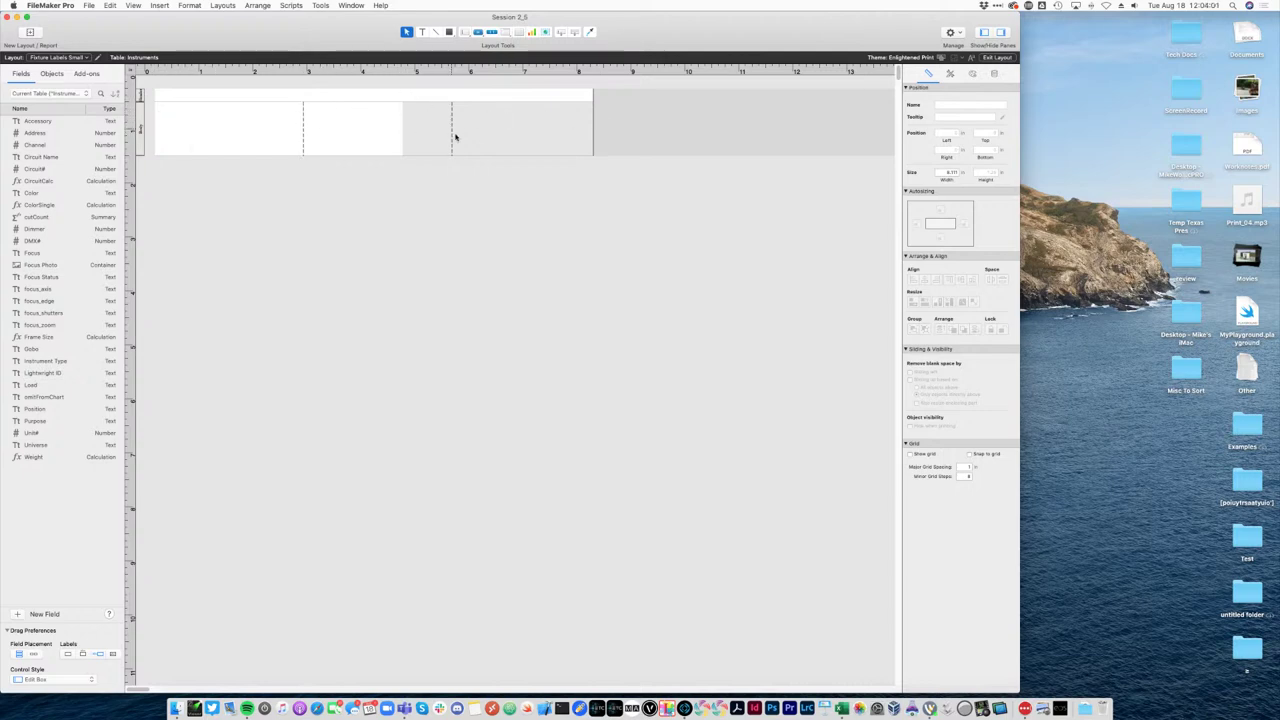
{"action": "left_click", "coordinate": [159, 5]}
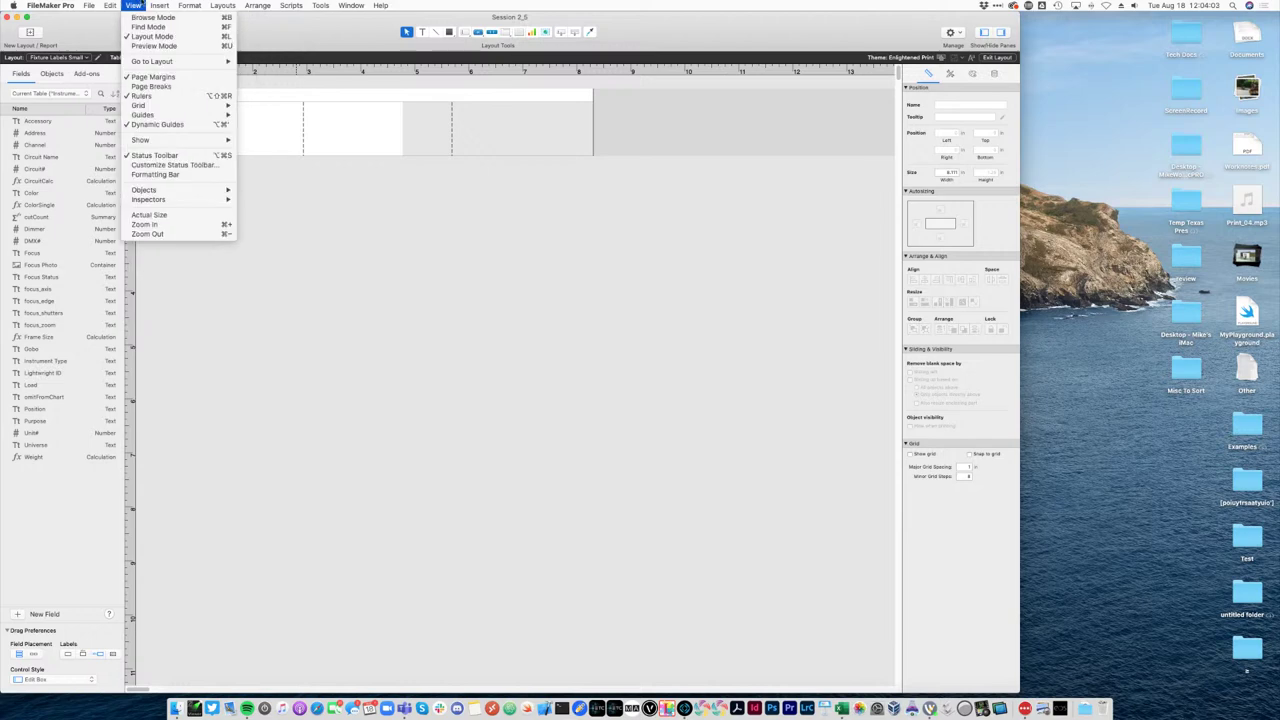
{"action": "left_click", "coordinate": [147, 93]}
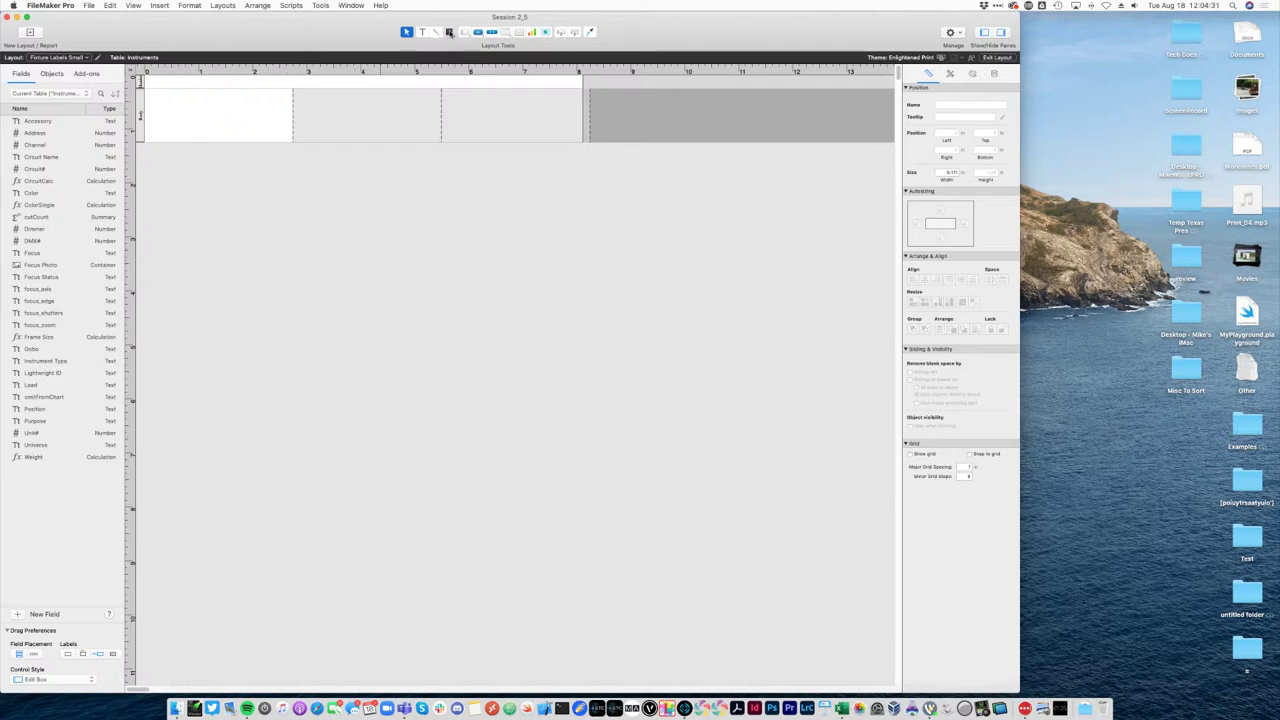
Draw a test rectangle about 2.2 in wide inside the first label and fill it dark red.
{"action": "left_click", "coordinate": [450, 32]}
{"action": "left_click_drag", "start_coordinate": [160, 97], "coordinate": [278, 131]}
{"action": "left_click", "coordinate": [972, 74]}
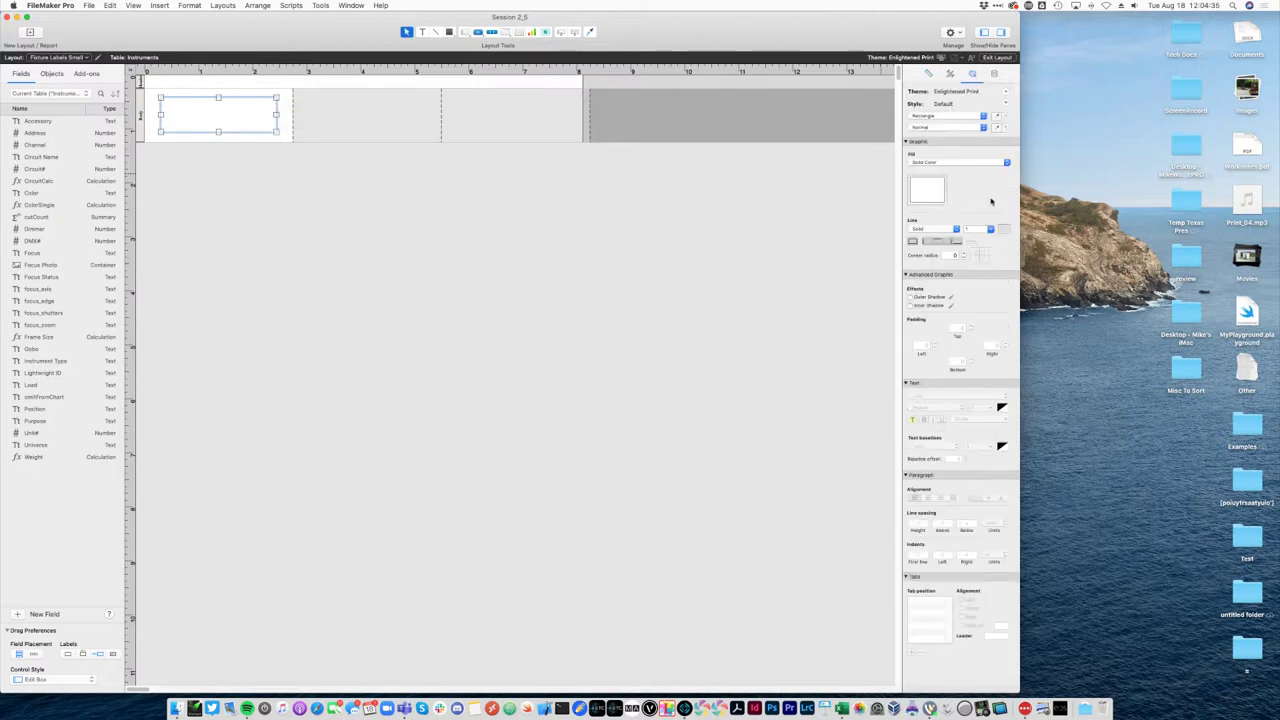
{"action": "left_click", "coordinate": [928, 190]}
{"action": "left_click", "coordinate": [890, 322]}
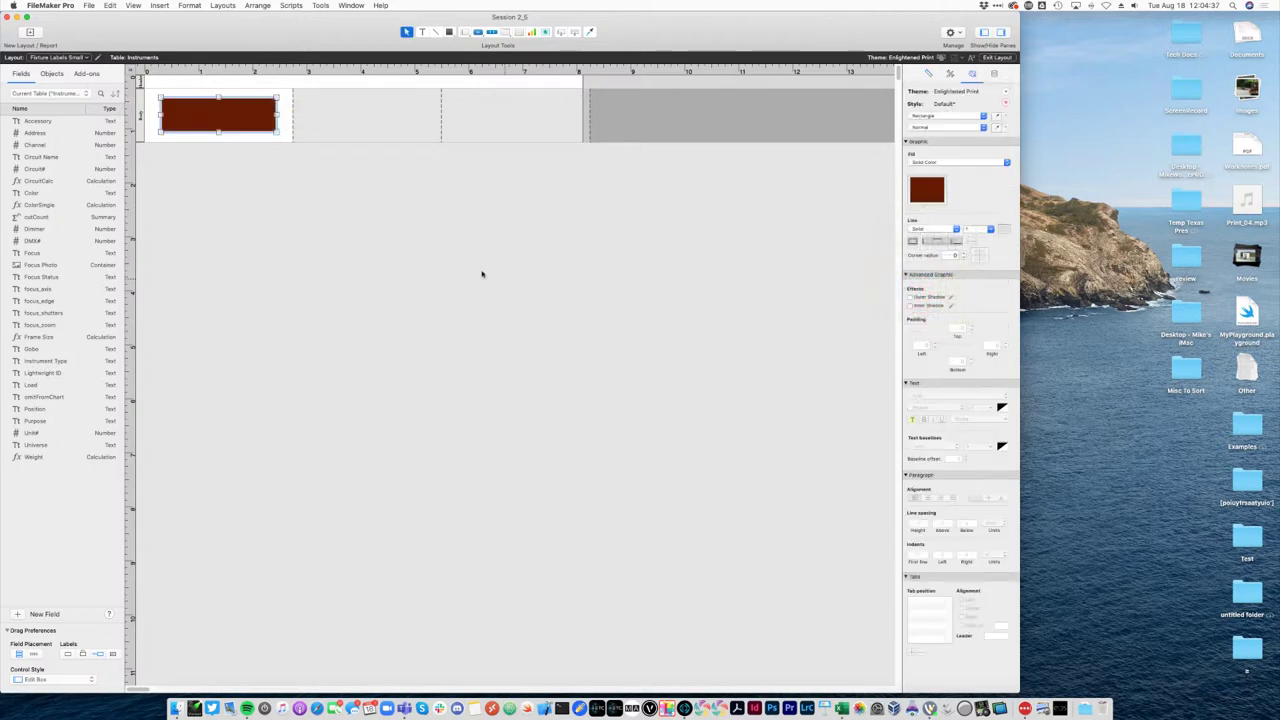
Preview how the test rectangle repeats across the label sheet and return to editing the layout.
{"action": "left_click", "coordinate": [360, 211]}
{"action": "key", "text": "super+u"}
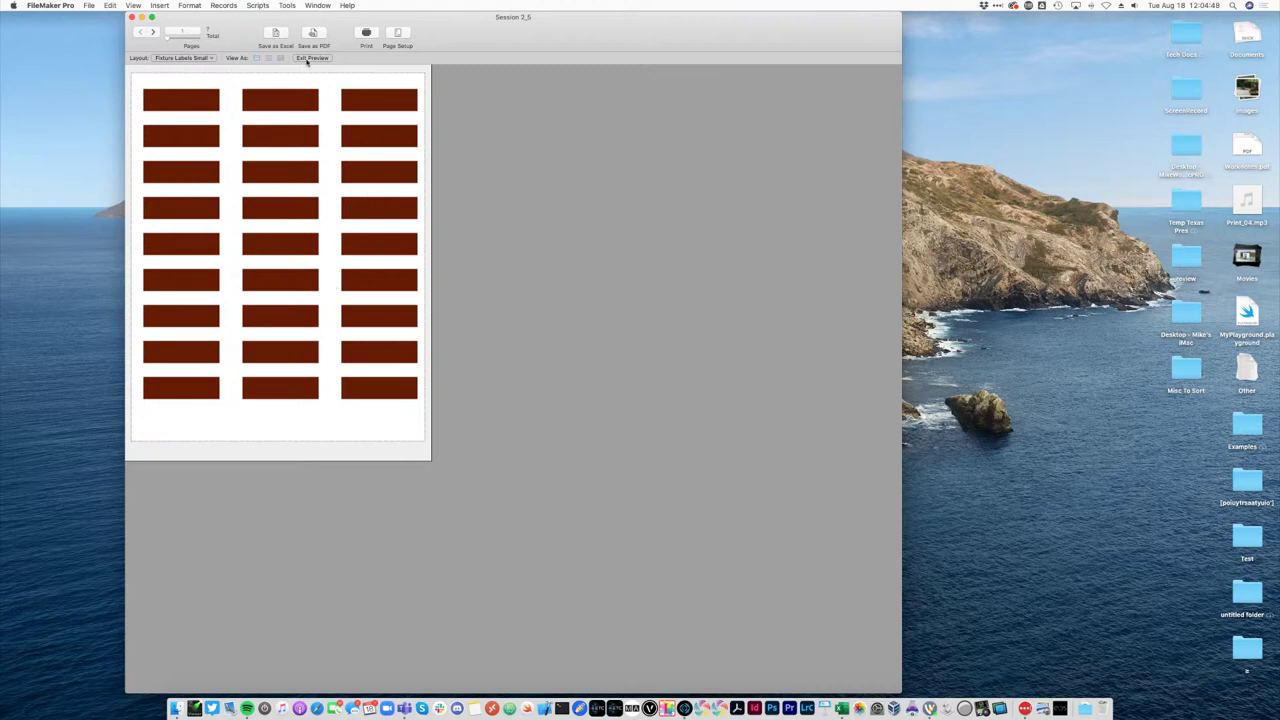
{"action": "left_click", "coordinate": [310, 58]}
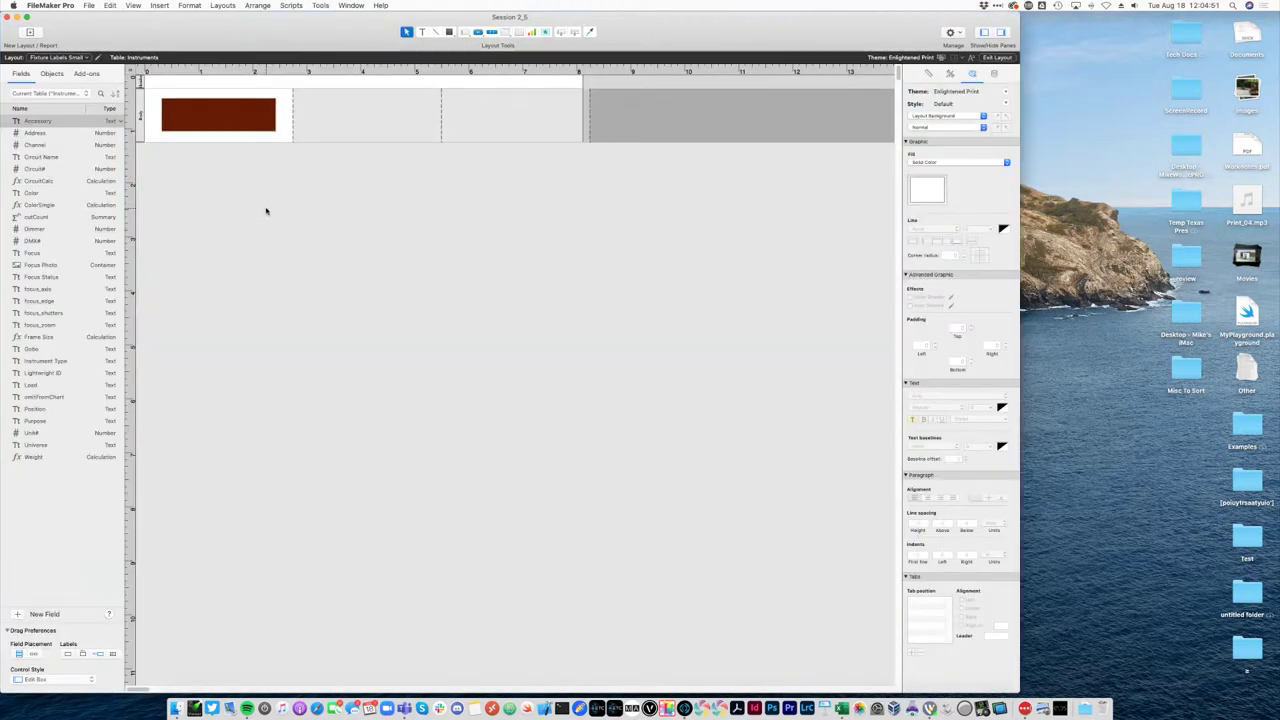
{"action": "left_click", "coordinate": [89, 5]}
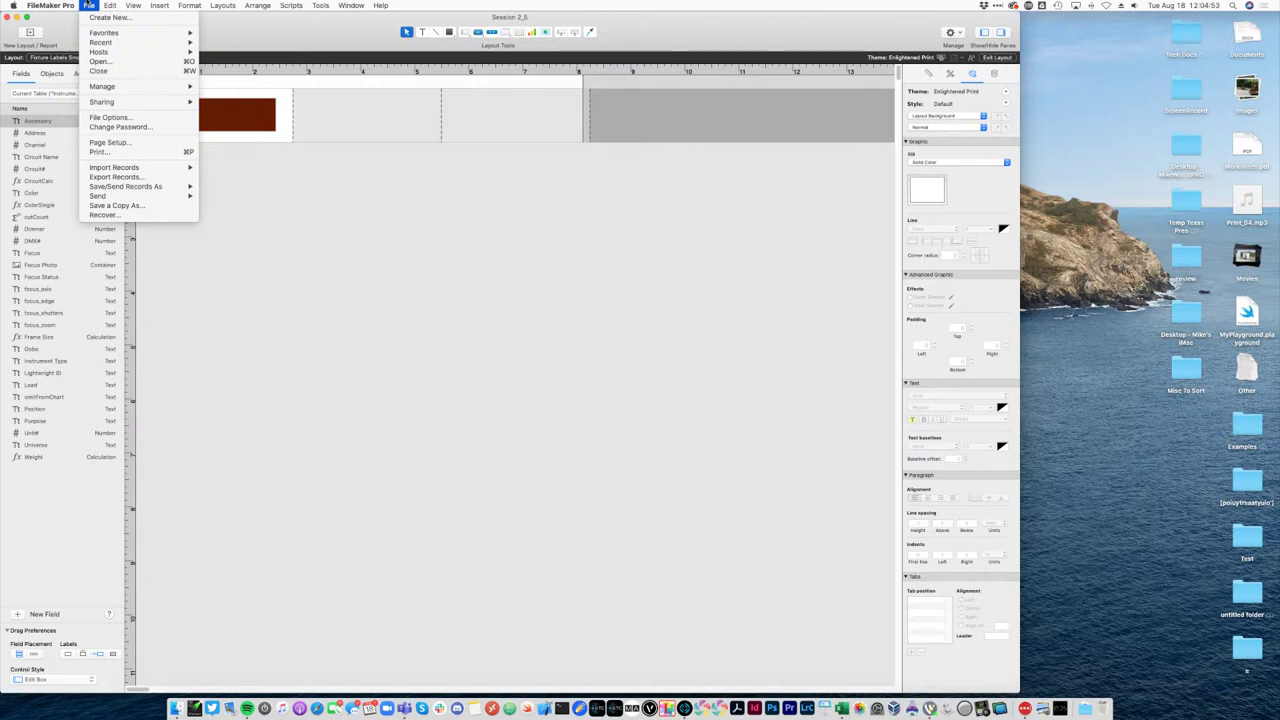
{"action": "left_click", "coordinate": [260, 163]}
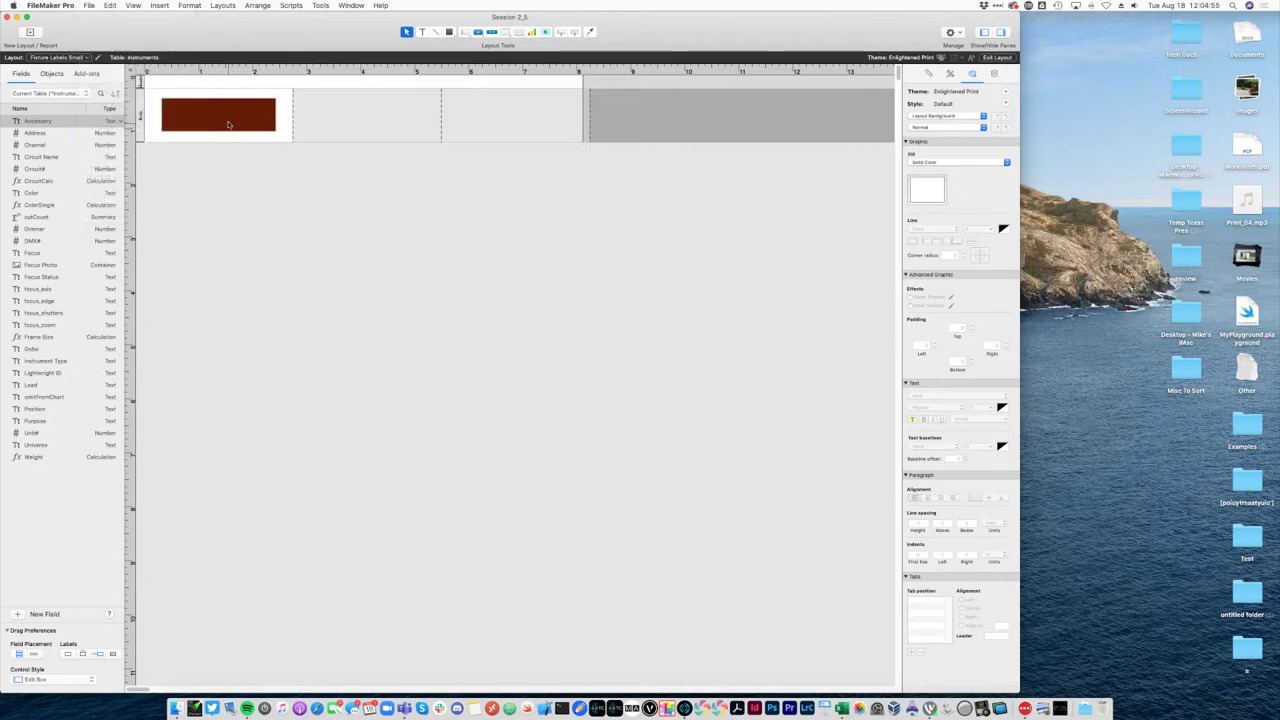
Enlarge the red rectangle to nearly fill the first label and preview the sheet again.
{"action": "left_click_drag", "start_coordinate": [229, 117], "coordinate": [287, 135]}
{"action": "left_click", "coordinate": [301, 173]}
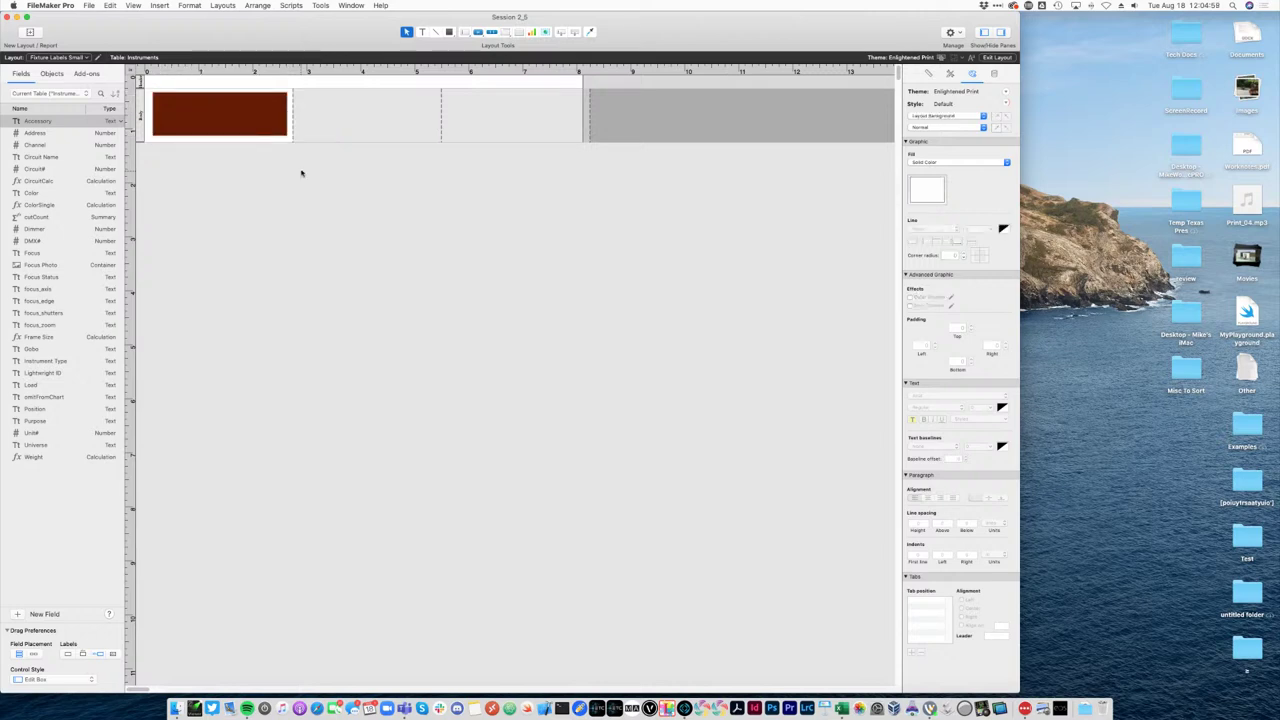
{"action": "key", "text": "super+u"}
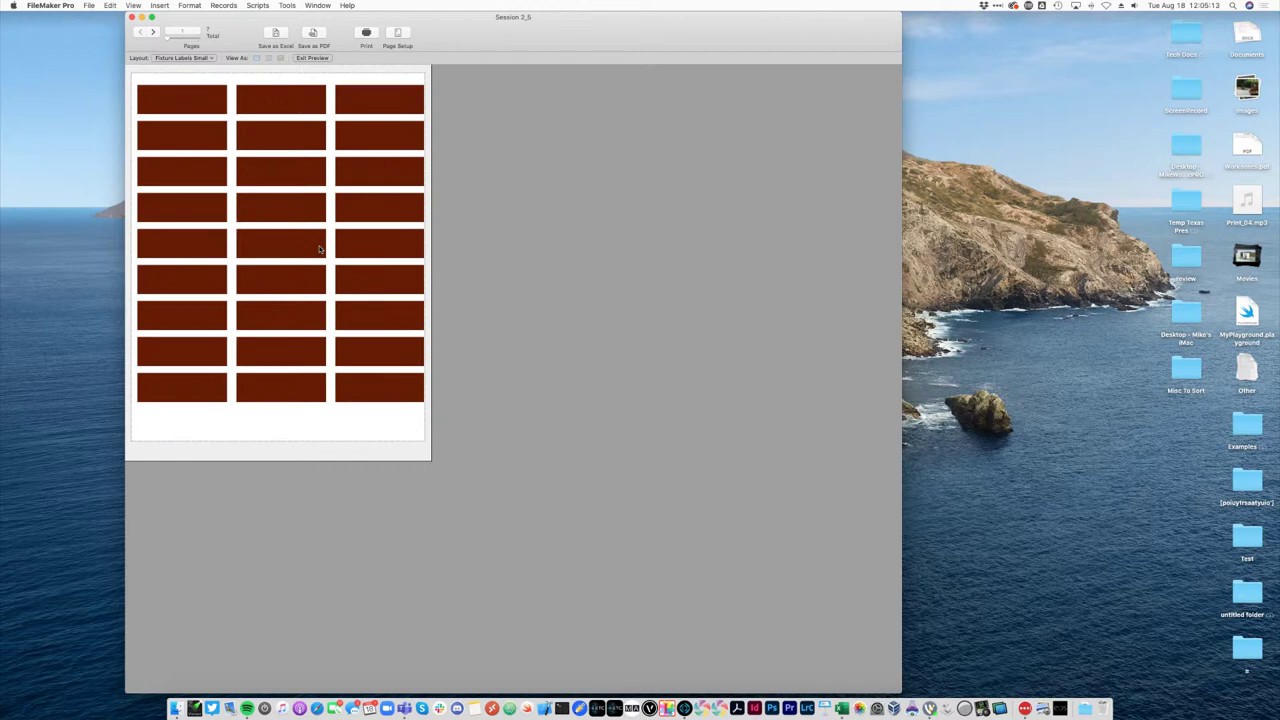
{"action": "key", "text": "super+l"}
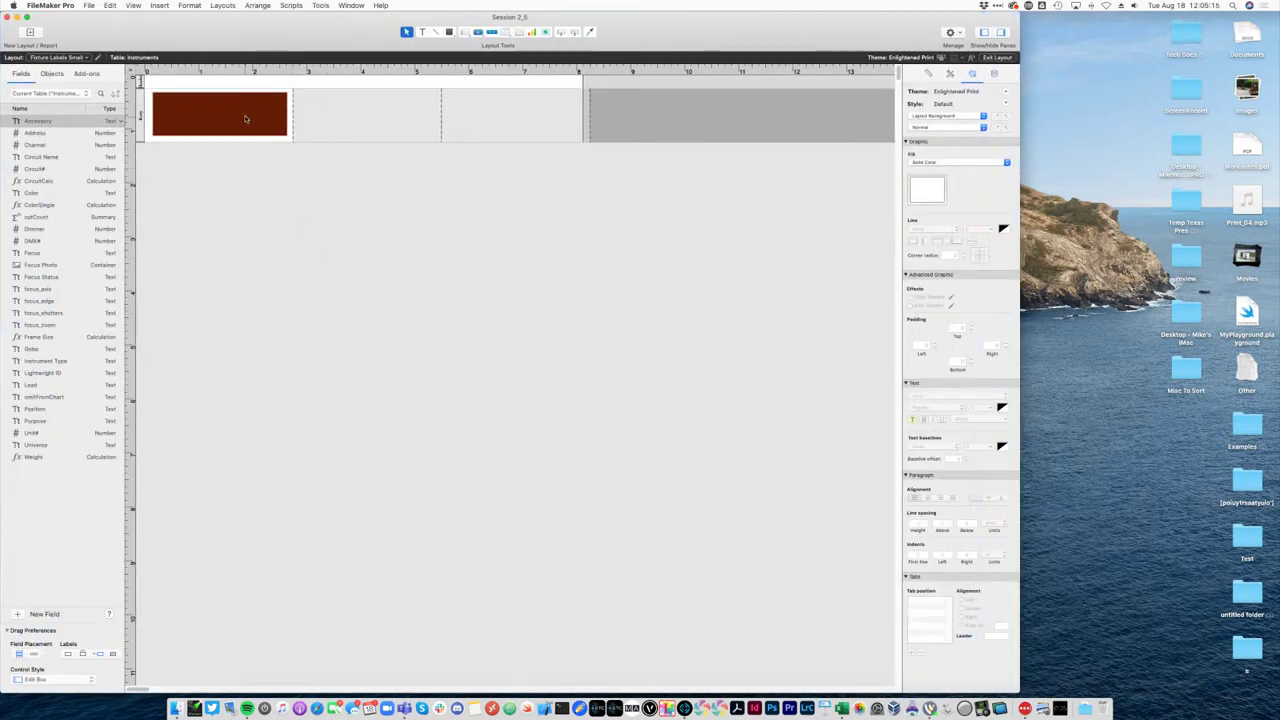
Delete the red test rectangle from the first label.
{"action": "left_click", "coordinate": [245, 119]}
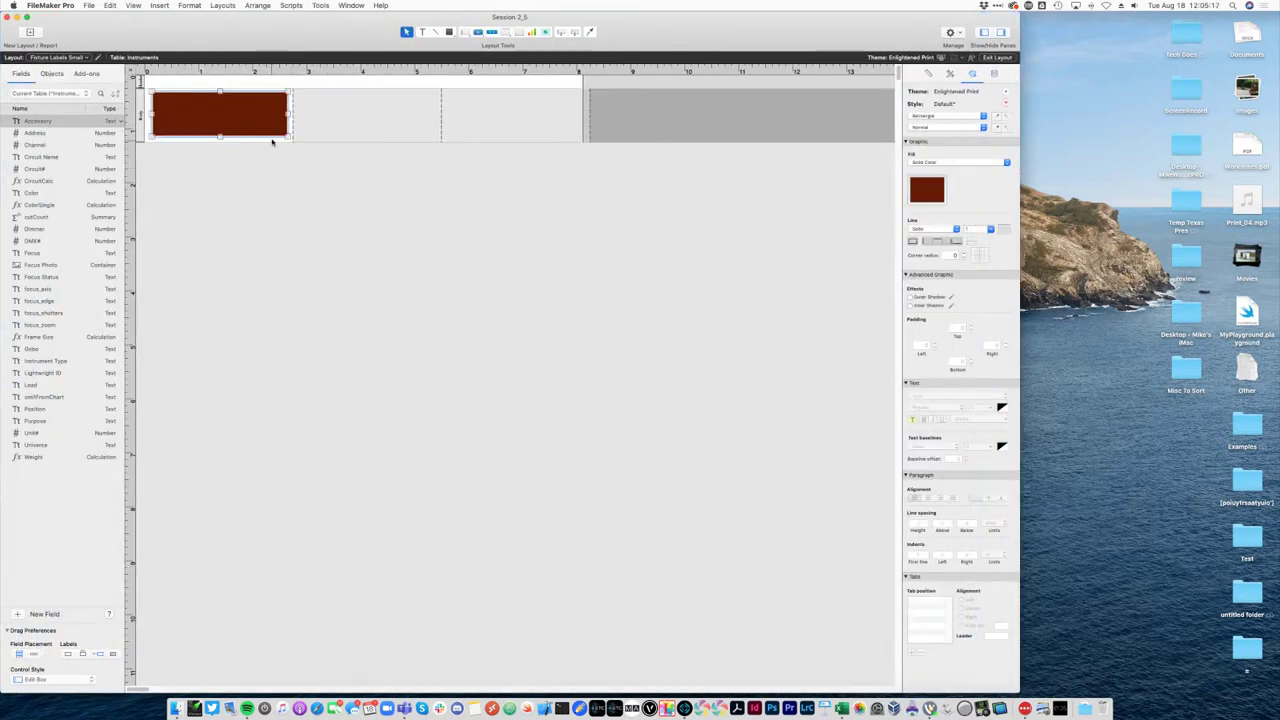
{"action": "key", "text": "BackSpace"}
Place the Channel field with its text label in the body of the first label.
{"action": "left_click", "coordinate": [140, 5]}
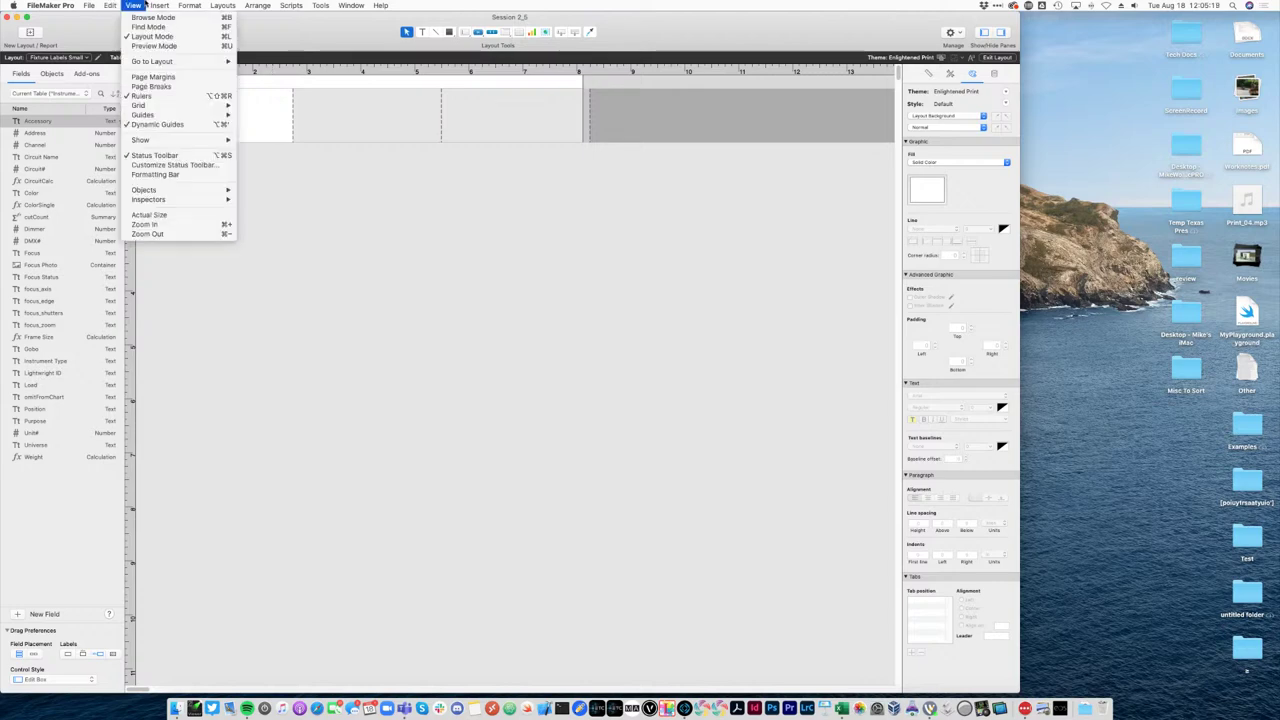
{"action": "left_click", "coordinate": [146, 224]}
{"action": "left_click", "coordinate": [133, 5]}
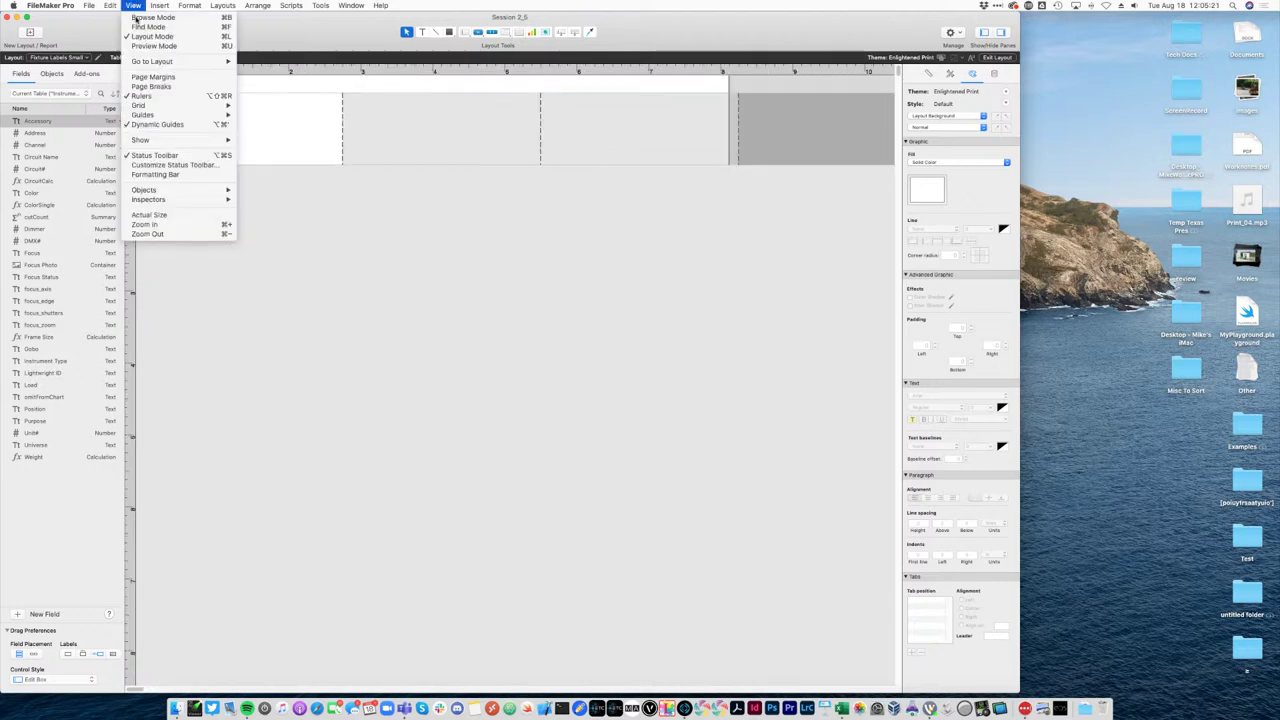
{"action": "left_click", "coordinate": [146, 224]}
{"action": "left_click", "coordinate": [160, 5]}
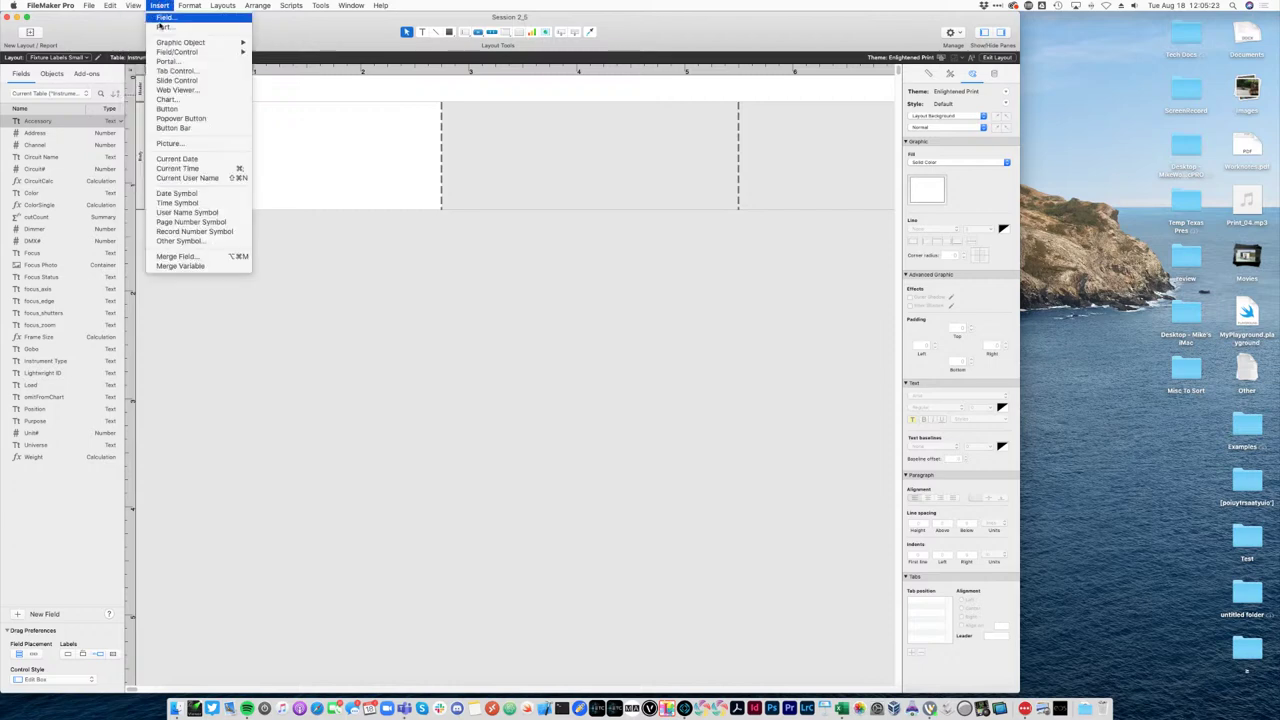
{"action": "mouse_move", "coordinate": [133, 5]}
{"action": "left_click", "coordinate": [190, 225]}
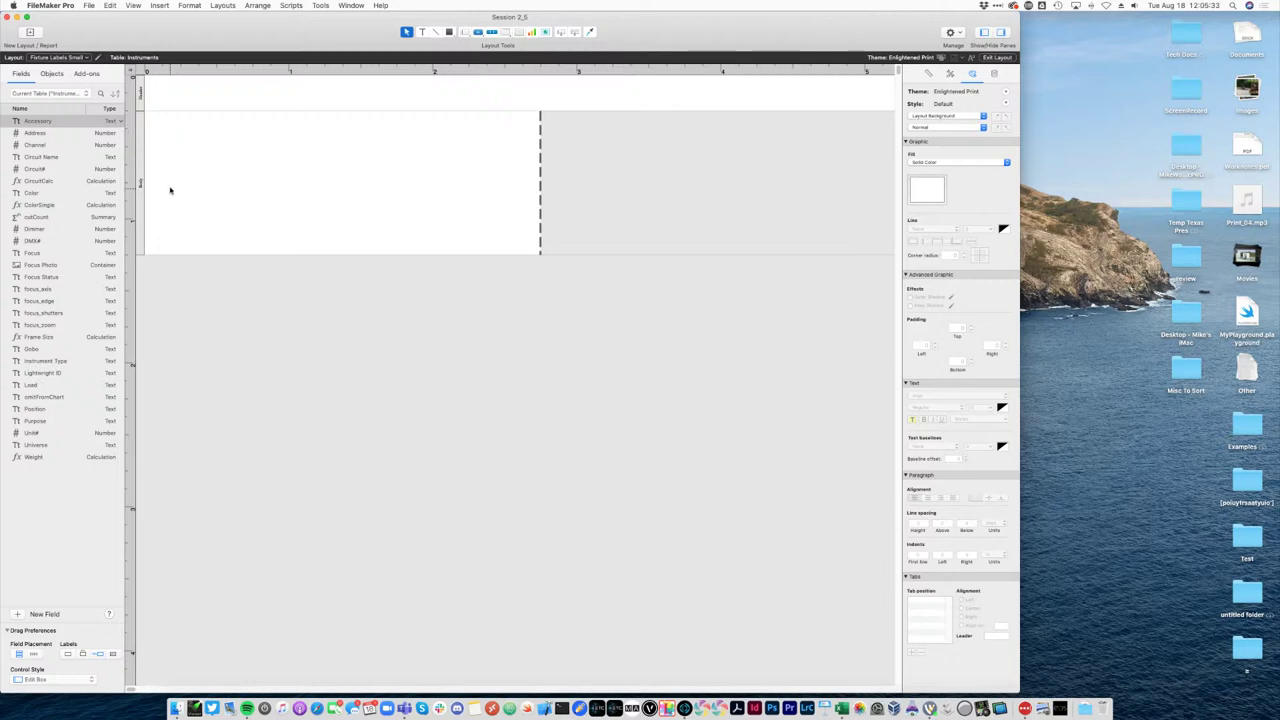
{"action": "left_click_drag", "start_coordinate": [40, 147], "coordinate": [270, 157]}
{"action": "left_click", "coordinate": [360, 212]}
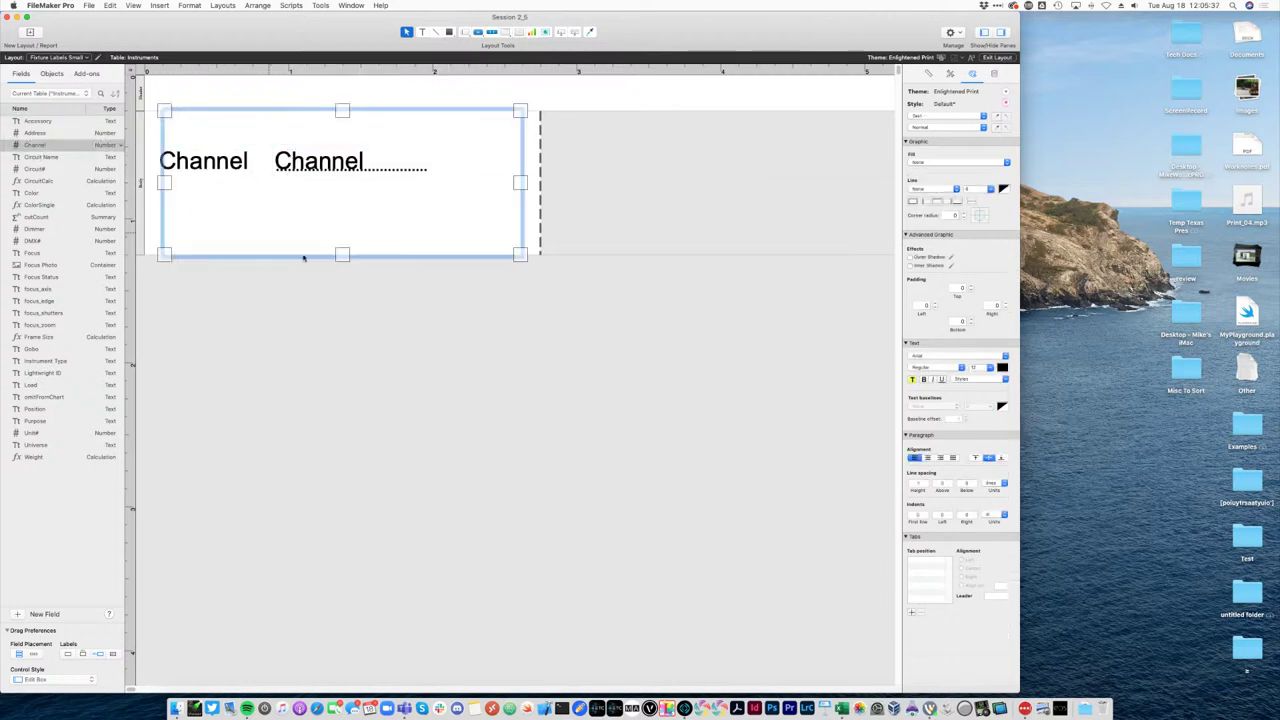
Move the Channel text label below its field and shift the field toward the label's upper-left corner.
{"action": "left_click", "coordinate": [200, 180]}
{"action": "left_click", "coordinate": [203, 163]}
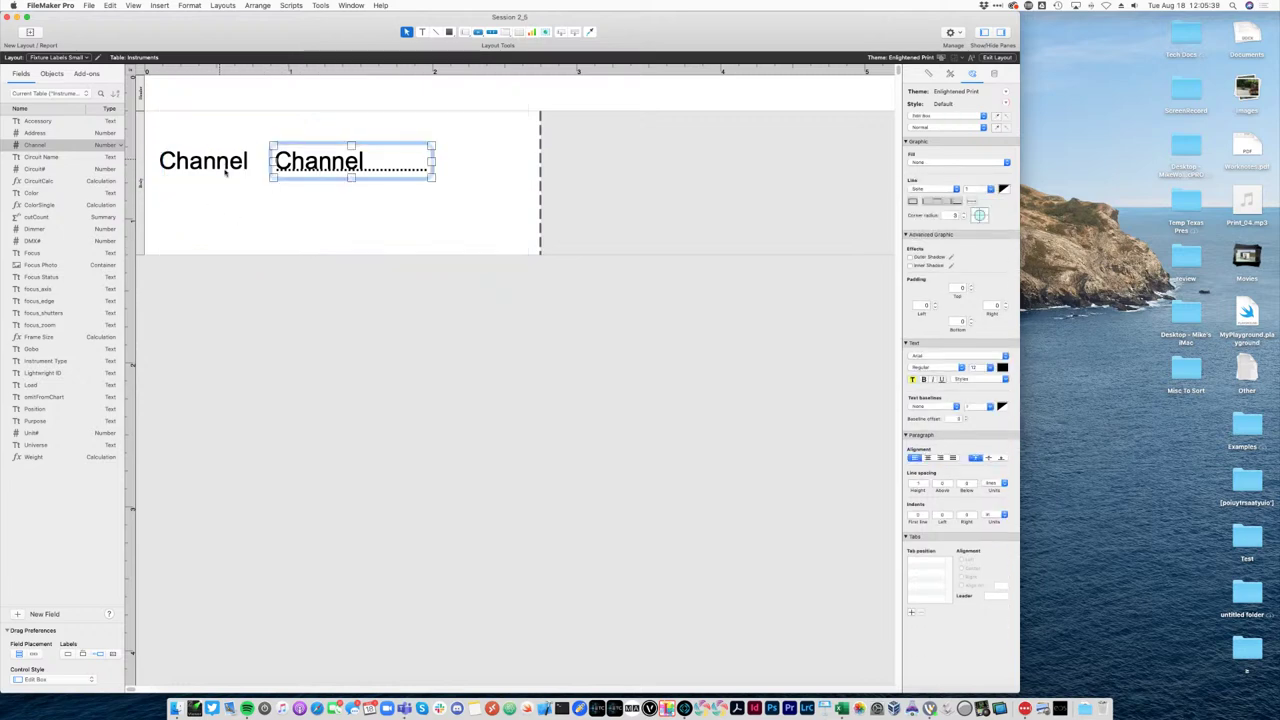
{"action": "left_click_drag", "start_coordinate": [227, 172], "coordinate": [263, 228]}
{"action": "left_click_drag", "start_coordinate": [343, 170], "coordinate": [251, 158]}
Center the text of both the Channel field and its text label.
{"action": "left_click", "coordinate": [281, 222]}
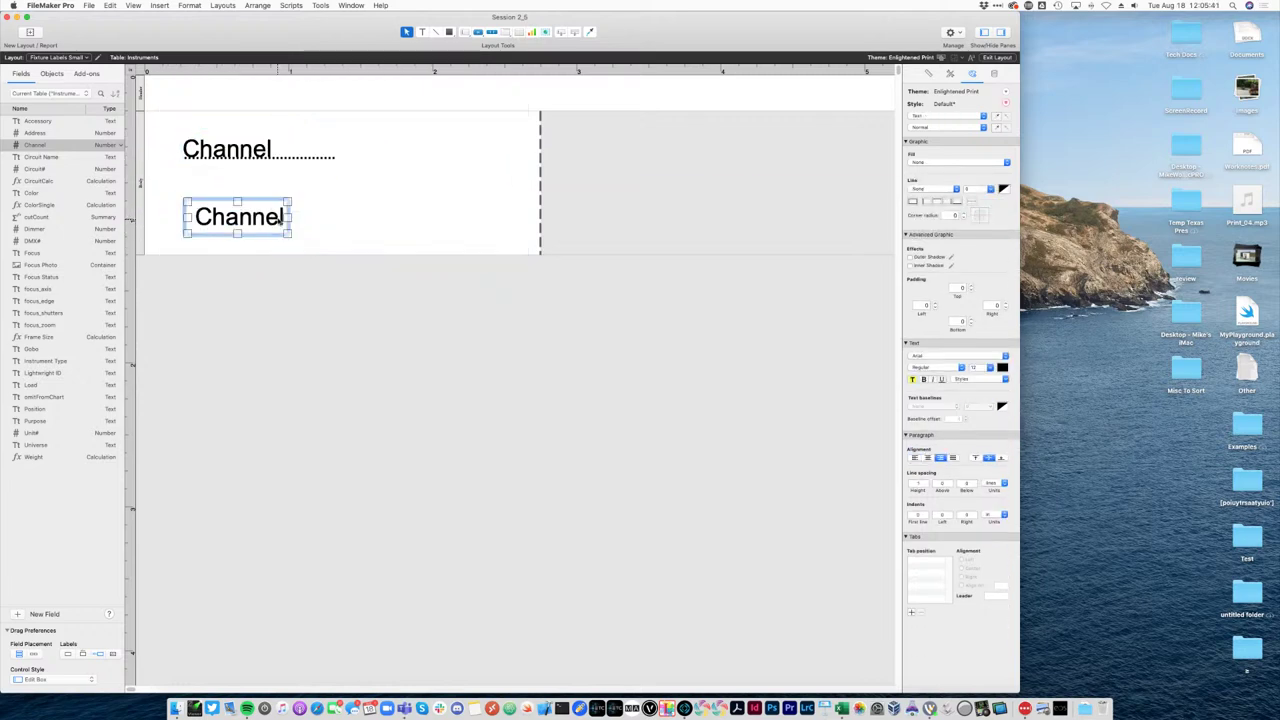
{"action": "left_click", "coordinate": [264, 157], "text": "shift"}
{"action": "left_click", "coordinate": [939, 458]}
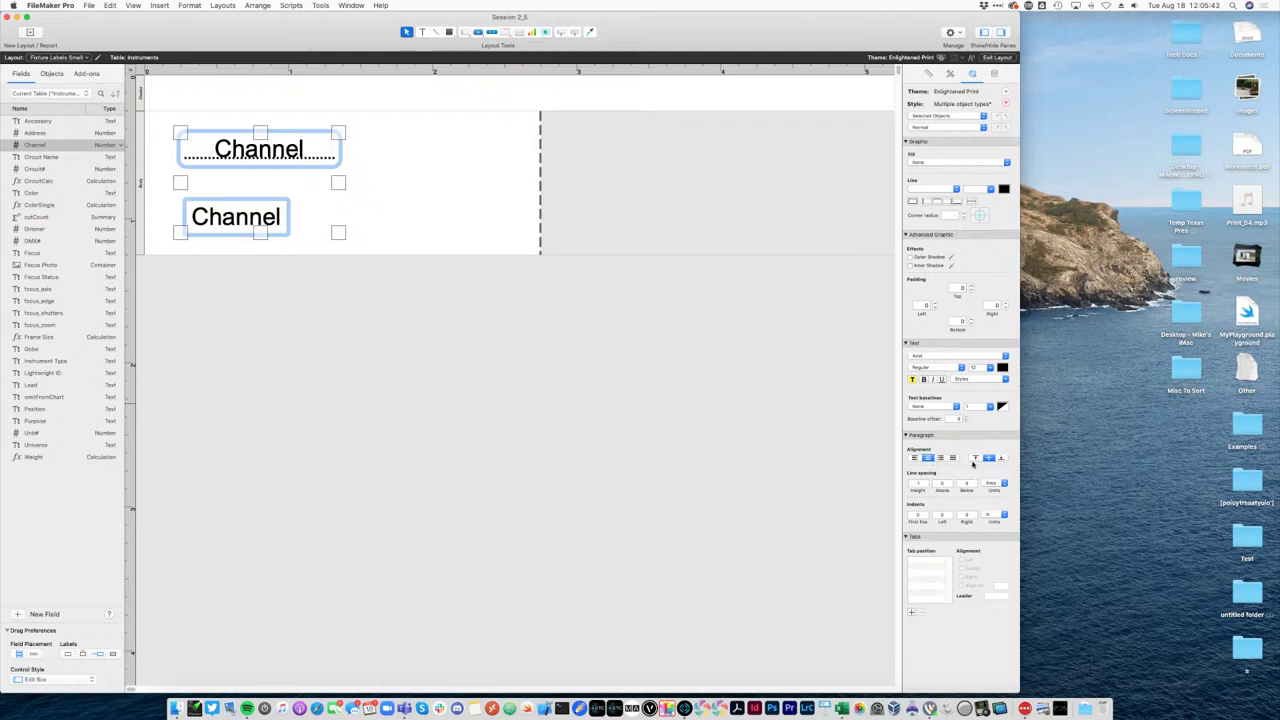
{"action": "left_click", "coordinate": [383, 323]}
Make the Channel field's text bold and set its size to 20 pt.
{"action": "left_click", "coordinate": [270, 150]}
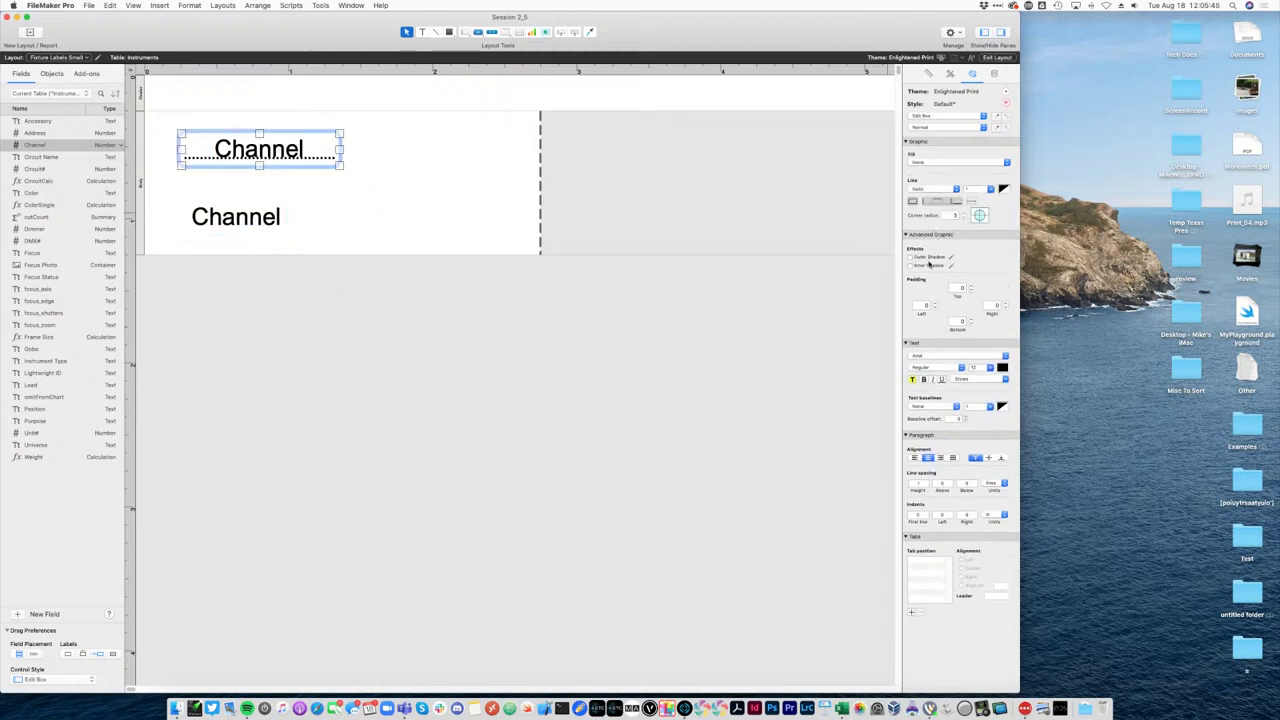
{"action": "left_click", "coordinate": [979, 368]}
{"action": "left_click", "coordinate": [924, 379]}
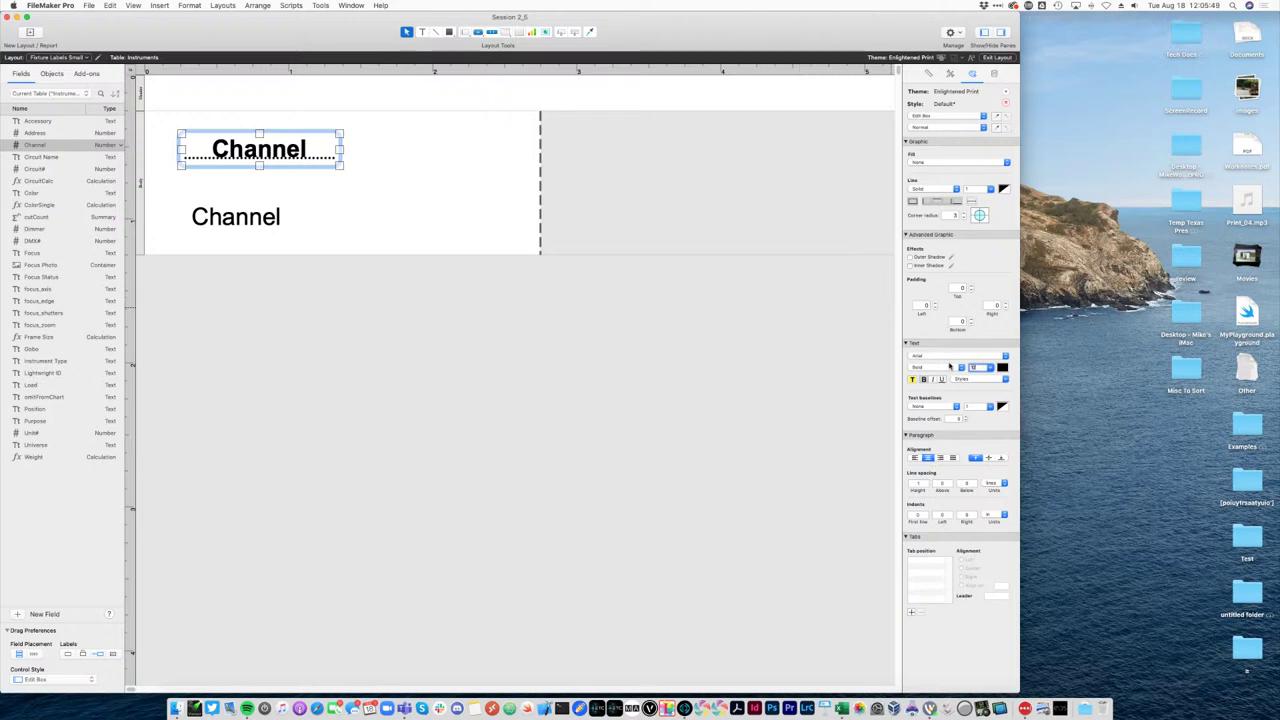
{"action": "type", "text": "18"}
{"action": "key", "text": "Return"}
Move the Channel field closer to the label's upper-left corner and narrow it to about 0.7 in.
{"action": "left_click_drag", "start_coordinate": [276, 163], "coordinate": [253, 155]}
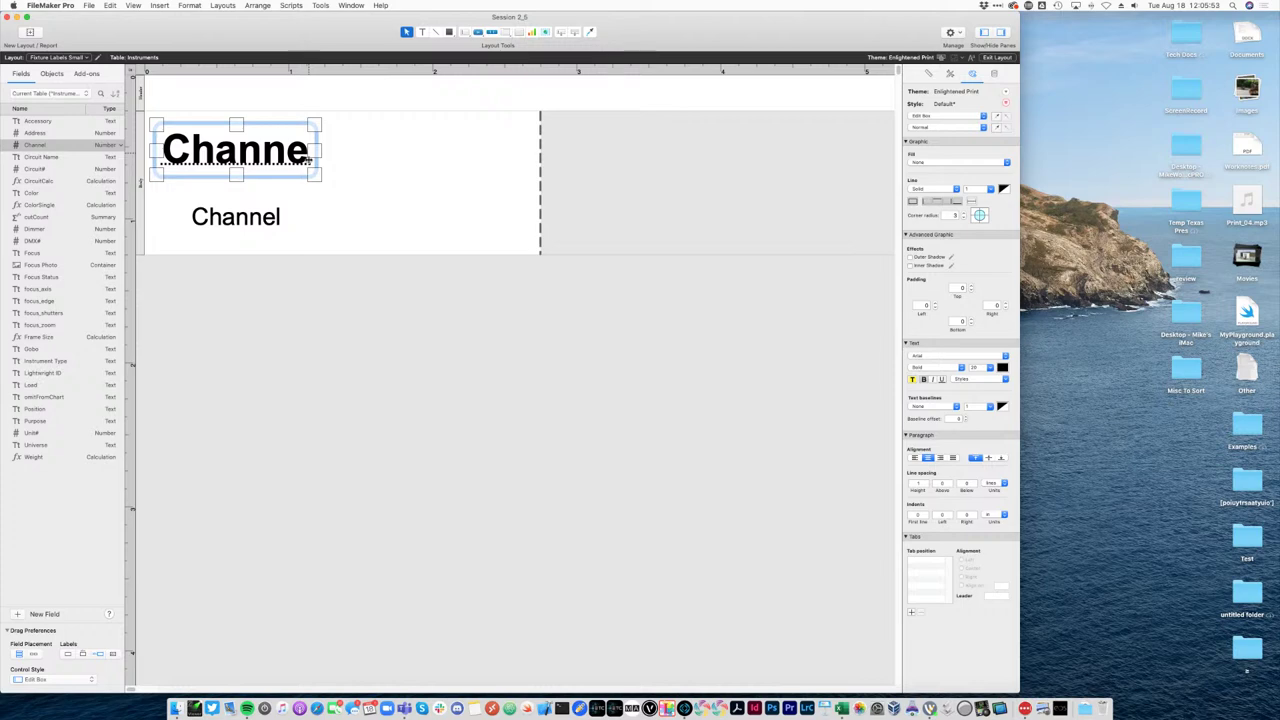
{"action": "left_click_drag", "start_coordinate": [309, 160], "coordinate": [248, 161]}
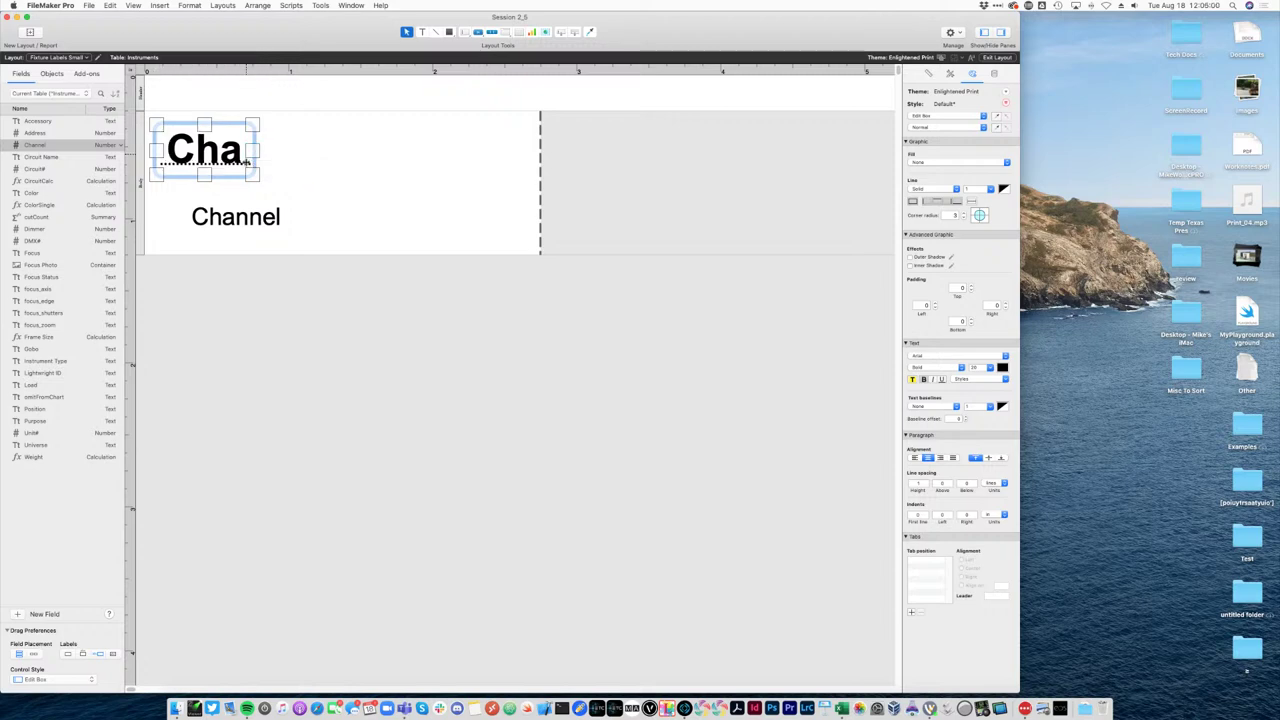
Set the Channel field's text size to 19 pt.
{"action": "left_click", "coordinate": [978, 368]}
{"action": "type", "text": "19"}
{"action": "key", "text": "Return"}
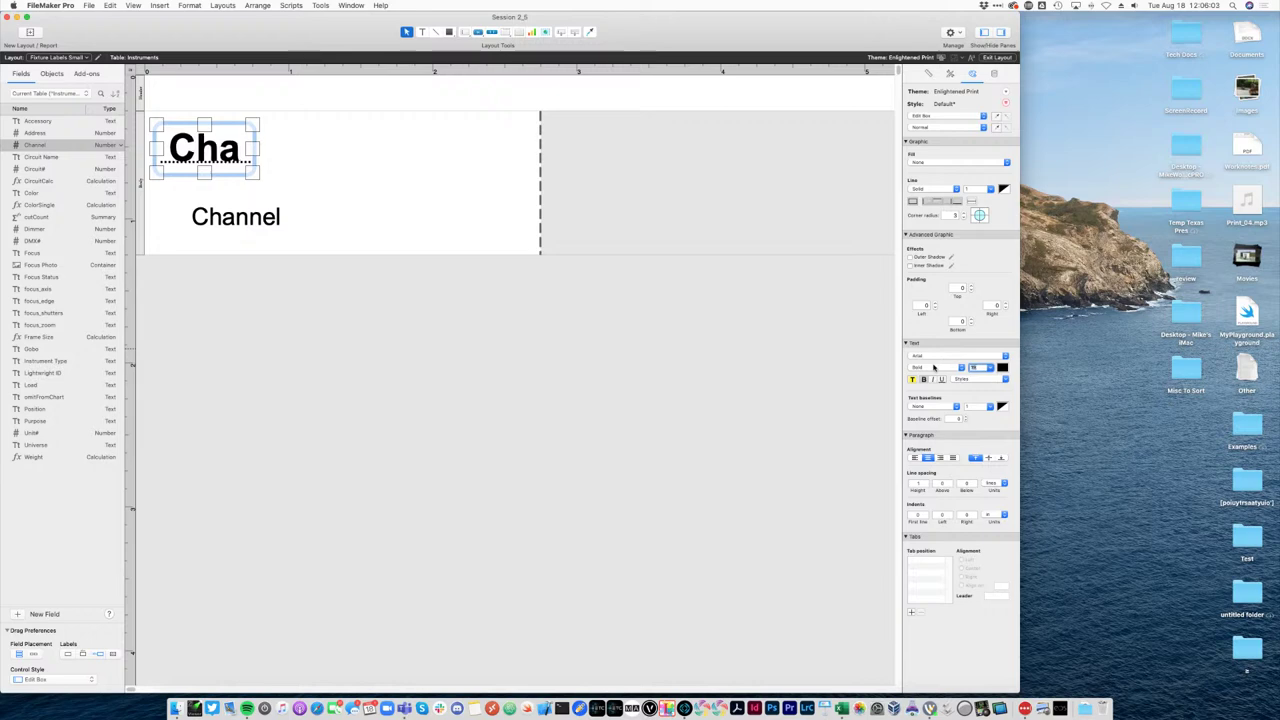
{"action": "left_click", "coordinate": [294, 246]}
Change the wording of the Channel text label to CHAN.
{"action": "left_click", "coordinate": [240, 218]}
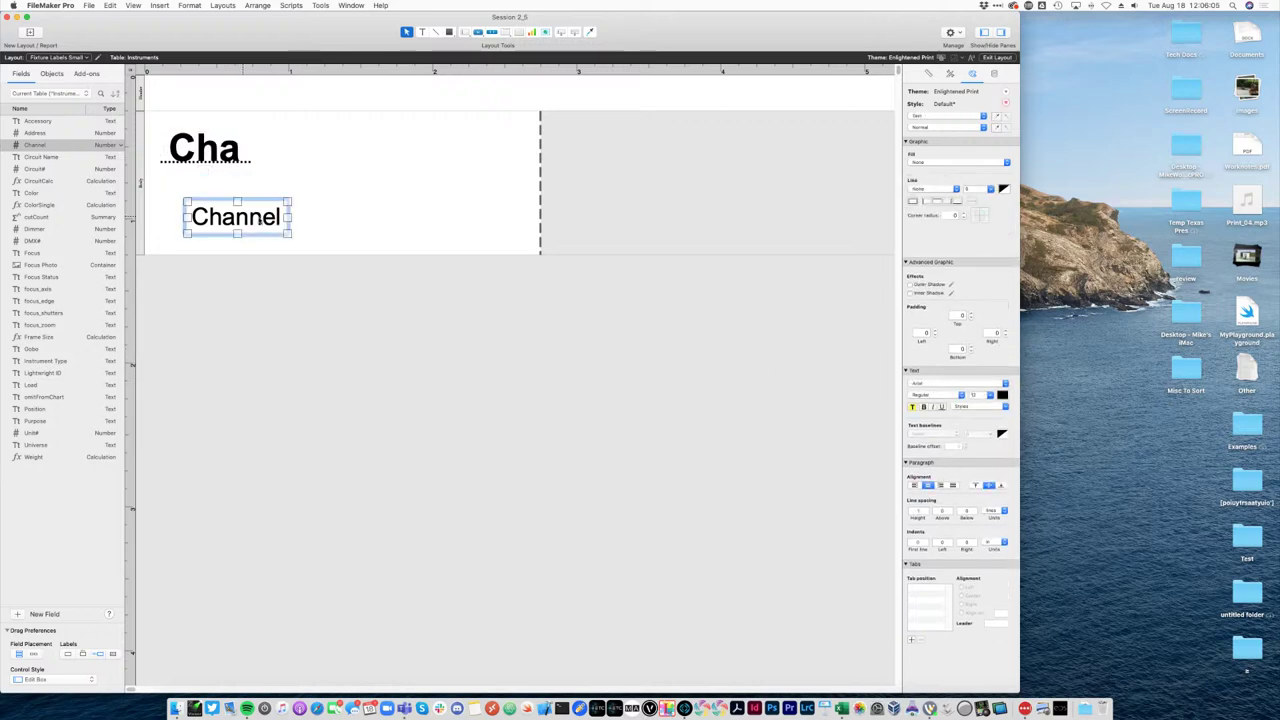
{"action": "key", "text": "Return"}
{"action": "key", "text": "super+a"}
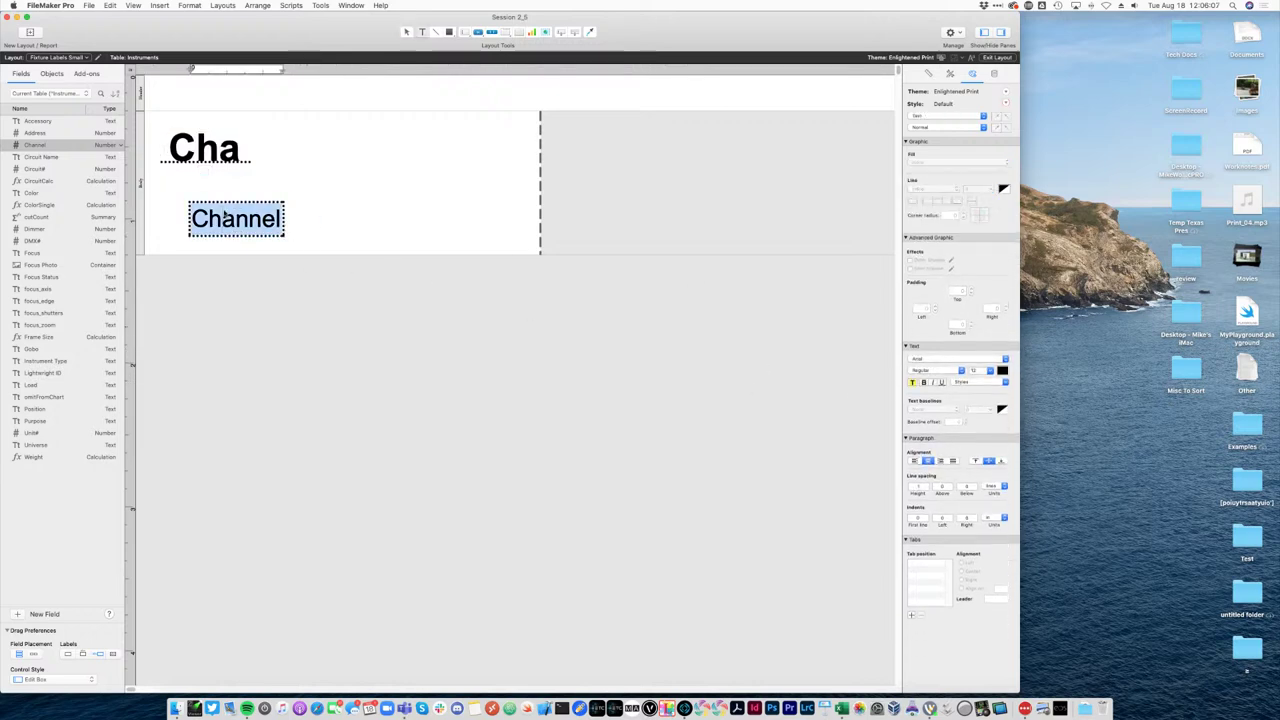
{"action": "type", "text": "CHAN"}
{"action": "key", "text": "Escape"}
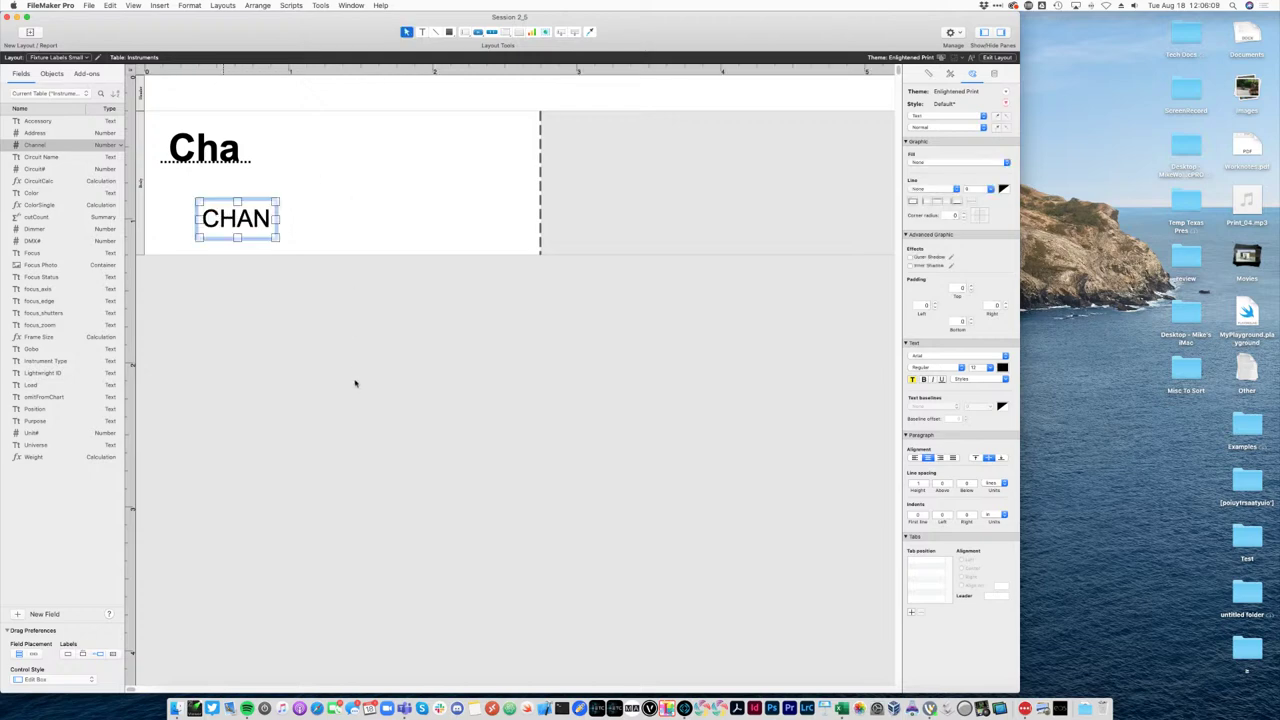
Set the CHAN label's text size to 8 pt and move it centered just above the Channel field.
{"action": "left_click", "coordinate": [976, 367]}
{"action": "type", "text": "8"}
{"action": "key", "text": "Return"}
{"action": "left_click_drag", "start_coordinate": [236, 228], "coordinate": [206, 126]}
{"action": "left_click", "coordinate": [351, 334]}
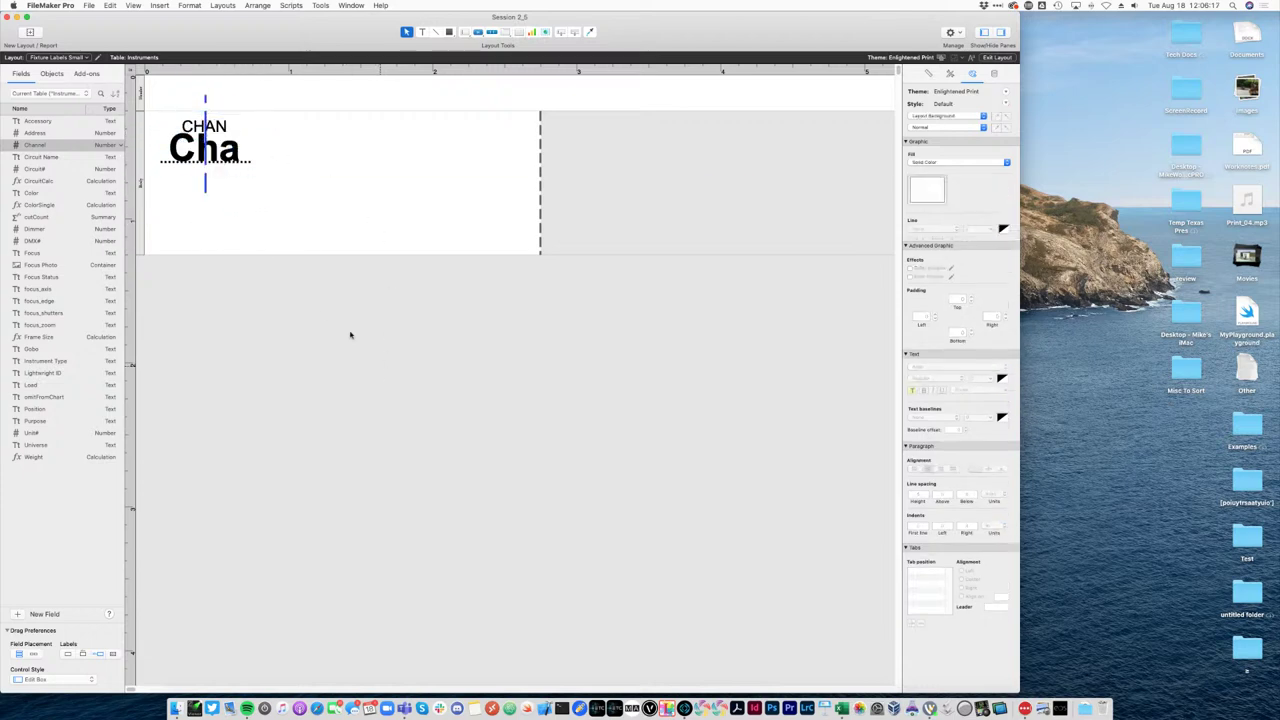
Shift the CHAN label higher above the Channel field, across the upper edge of the label body.
{"action": "left_click", "coordinate": [201, 130]}
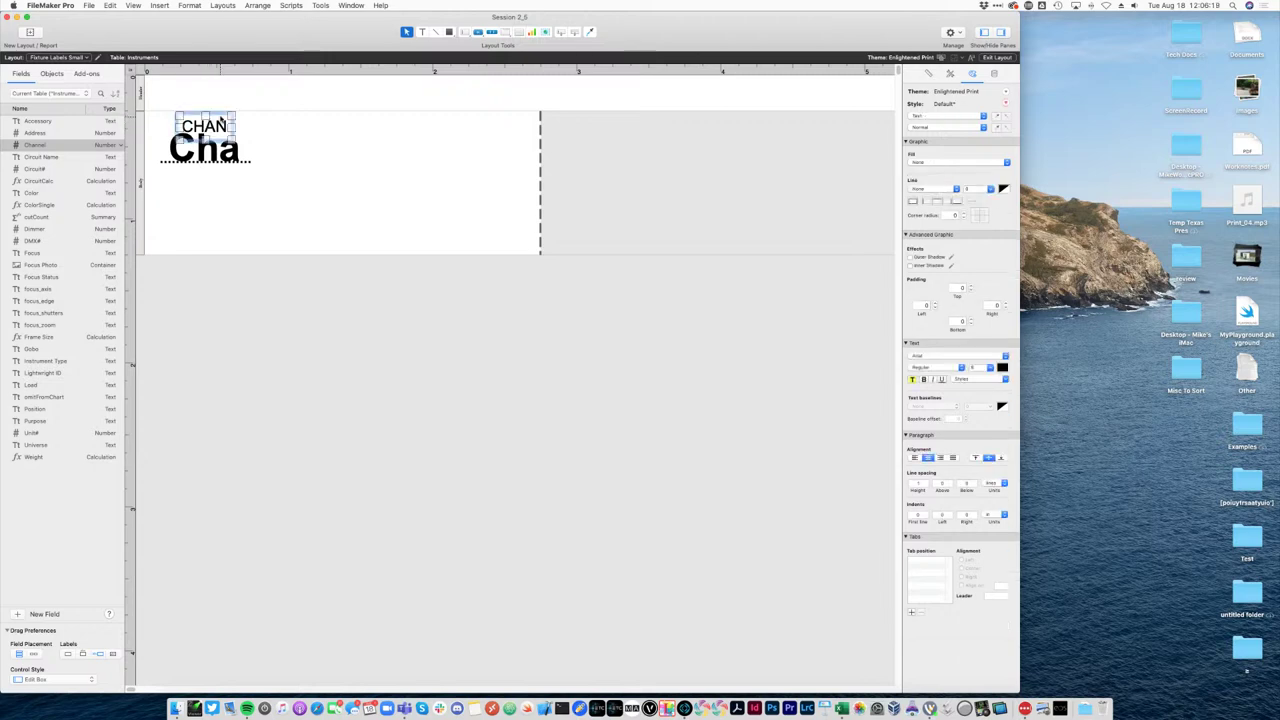
{"action": "left_click_drag", "start_coordinate": [208, 122], "coordinate": [231, 165]}
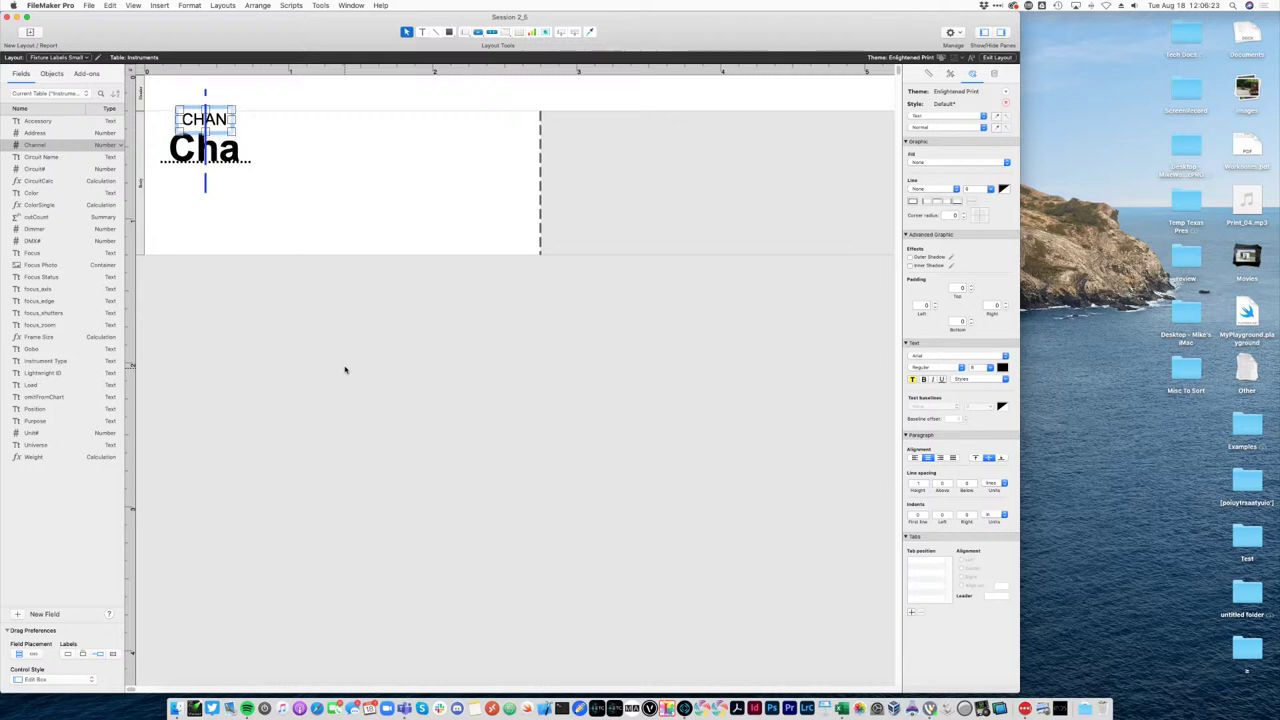
{"action": "left_click", "coordinate": [290, 240]}
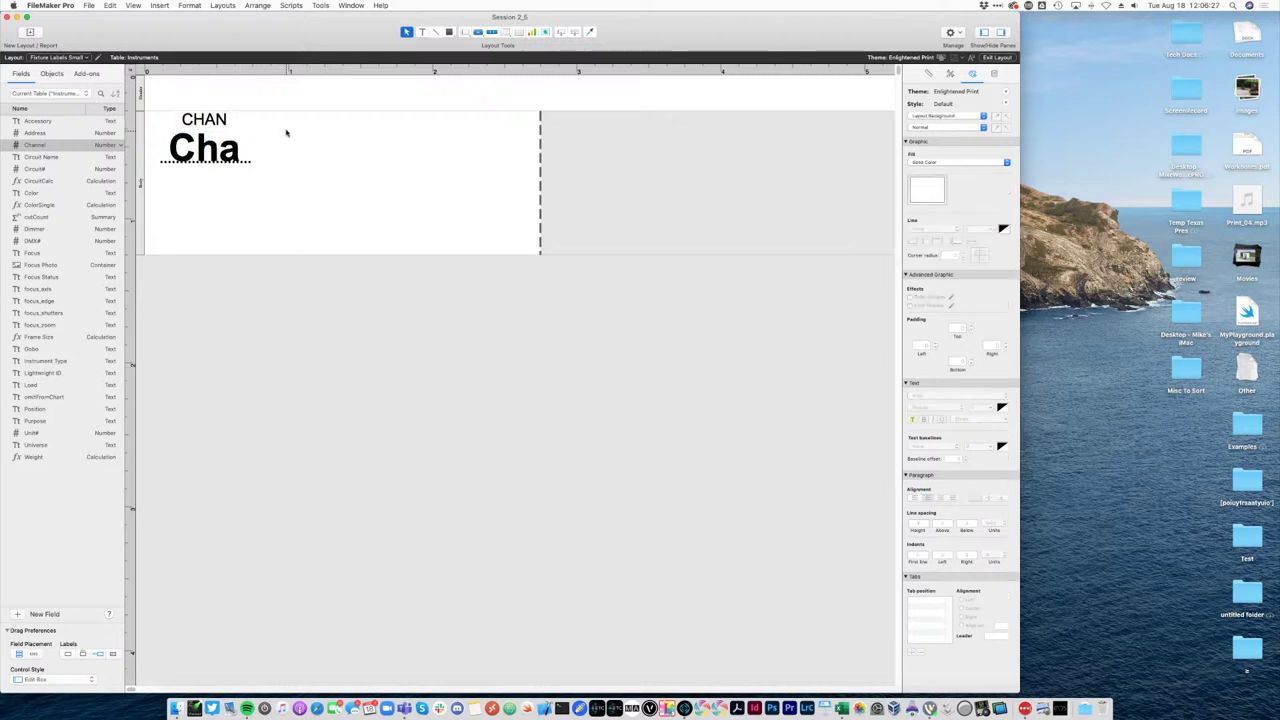
{"action": "left_click", "coordinate": [228, 121]}
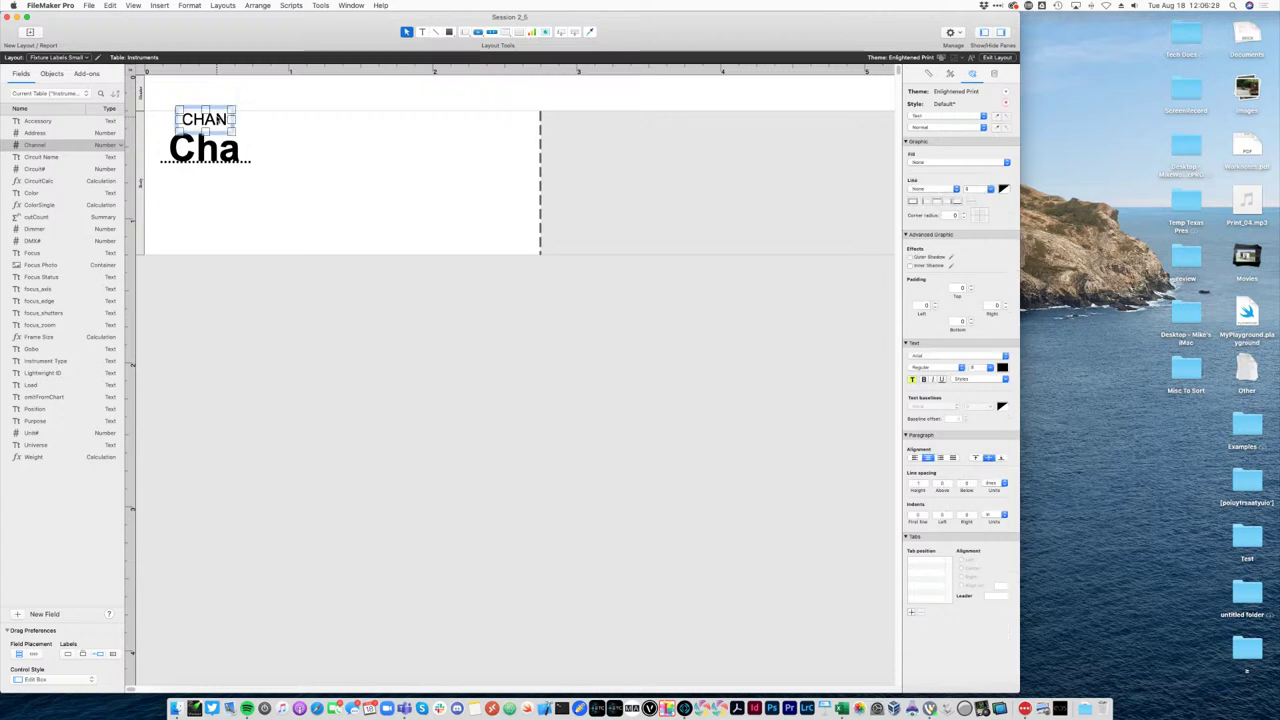
{"action": "mouse_move", "coordinate": [209, 114]}
{"action": "left_mouse_down"}
{"action": "mouse_move", "coordinate": [209, 90]}
{"action": "mouse_move", "coordinate": [209, 104]}
{"action": "left_mouse_up"}
{"action": "left_click", "coordinate": [351, 345]}
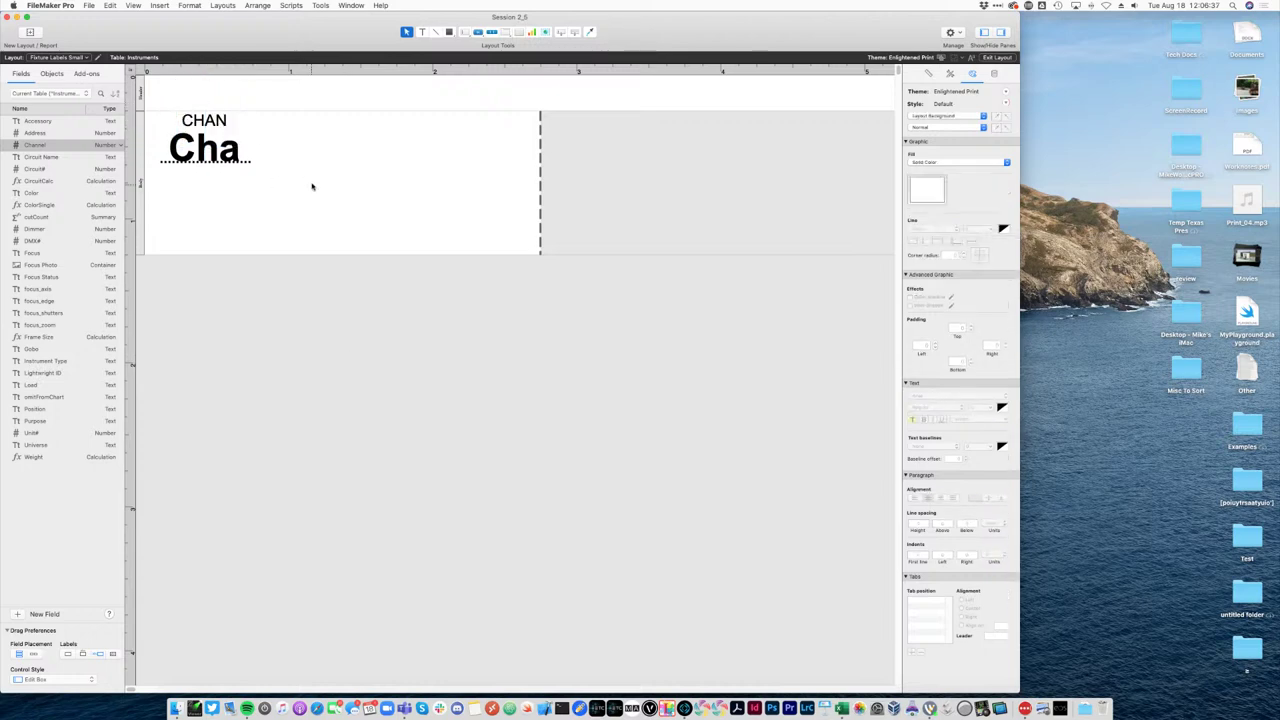
Preview the labels, fit the CHAN label fully inside the body just above the Channel field, and preview the labels again.
{"action": "key", "text": "super+u"}
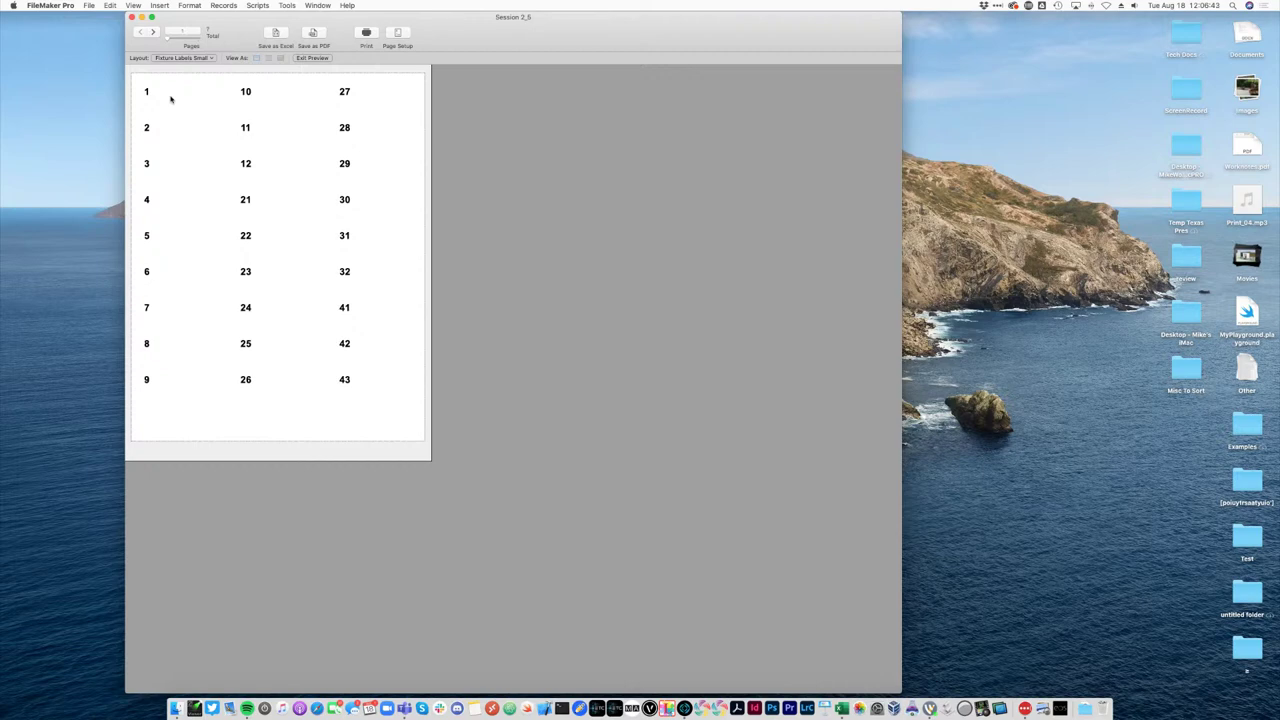
{"action": "key", "text": "super+l"}
{"action": "left_click", "coordinate": [205, 117]}
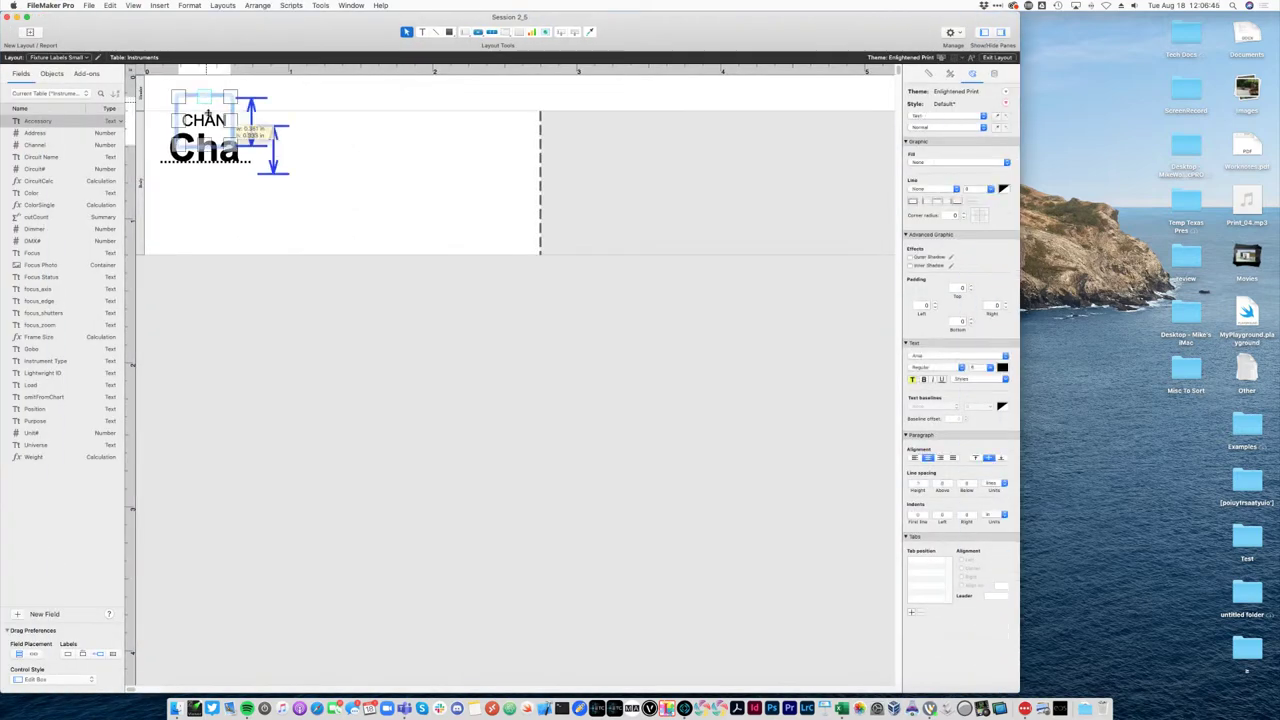
{"action": "left_click_drag", "start_coordinate": [208, 113], "coordinate": [210, 141]}
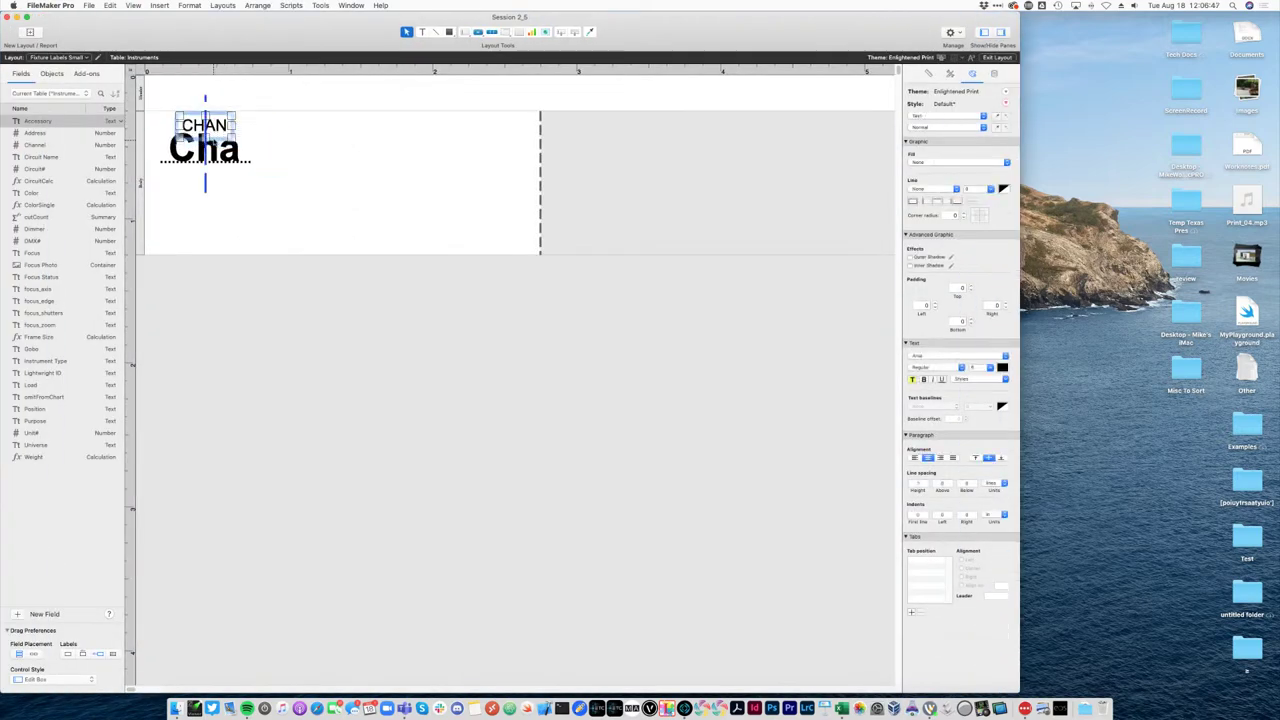
{"action": "left_click", "coordinate": [284, 271]}
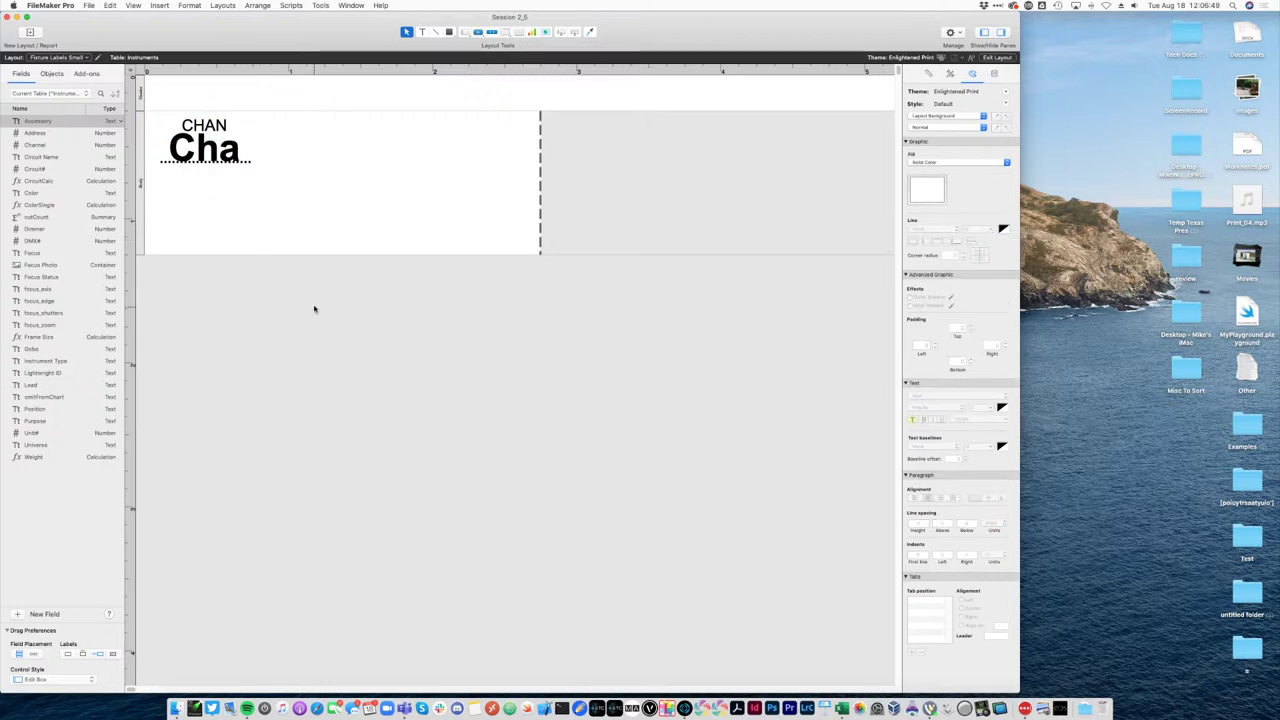
{"action": "key", "text": "super+u"}
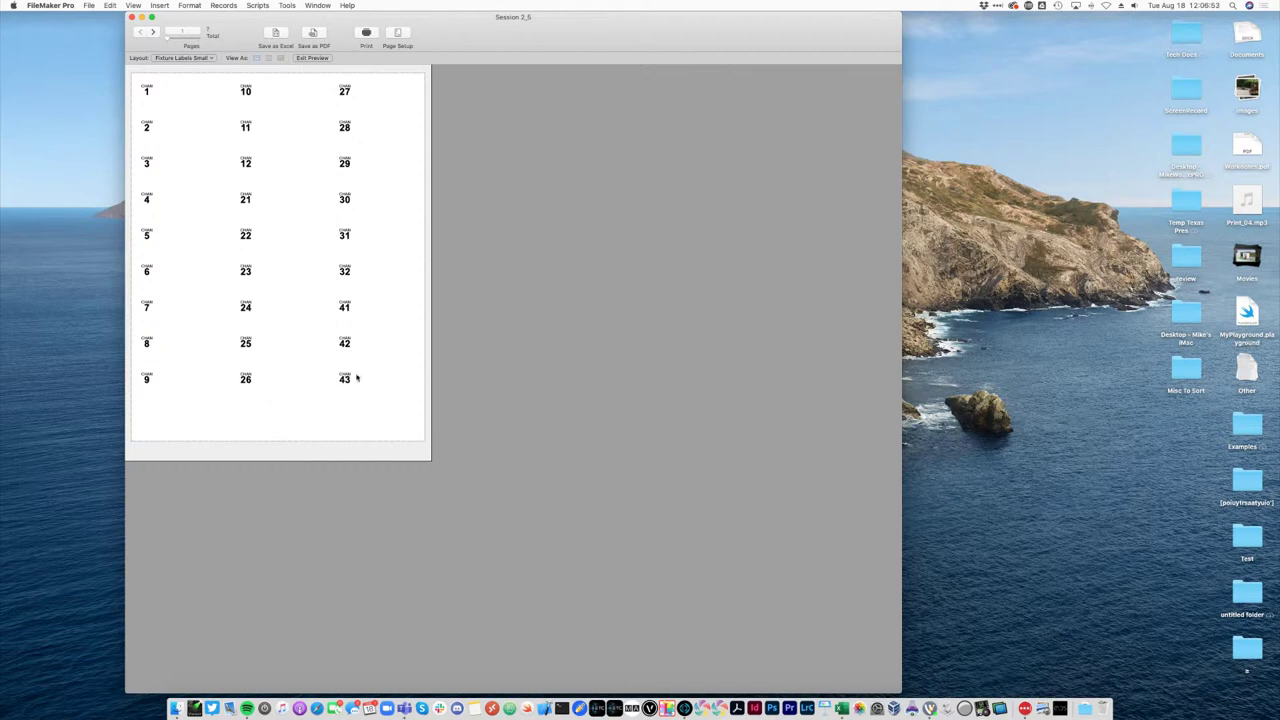
{"action": "key", "text": "super+l"}
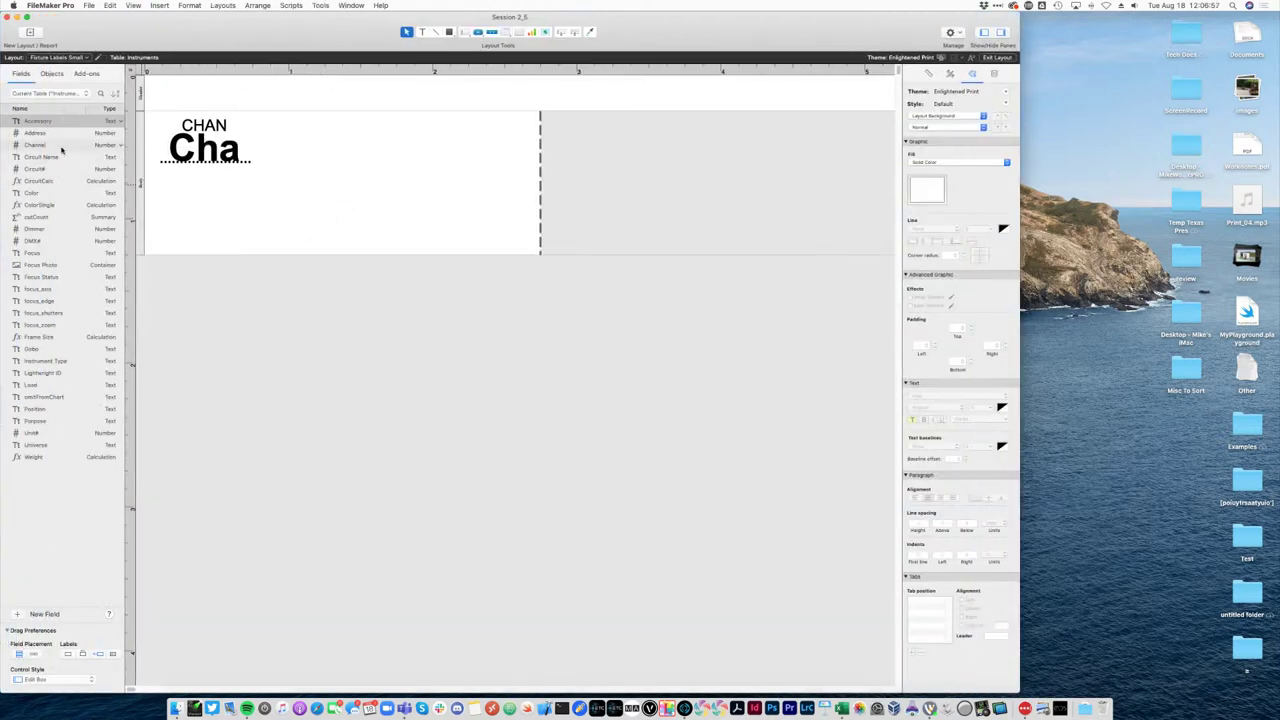
Duplicate the Channel field with its CHAN label beside the original and assign the copied field to Dimmer.
{"action": "key", "text": "super+a"}
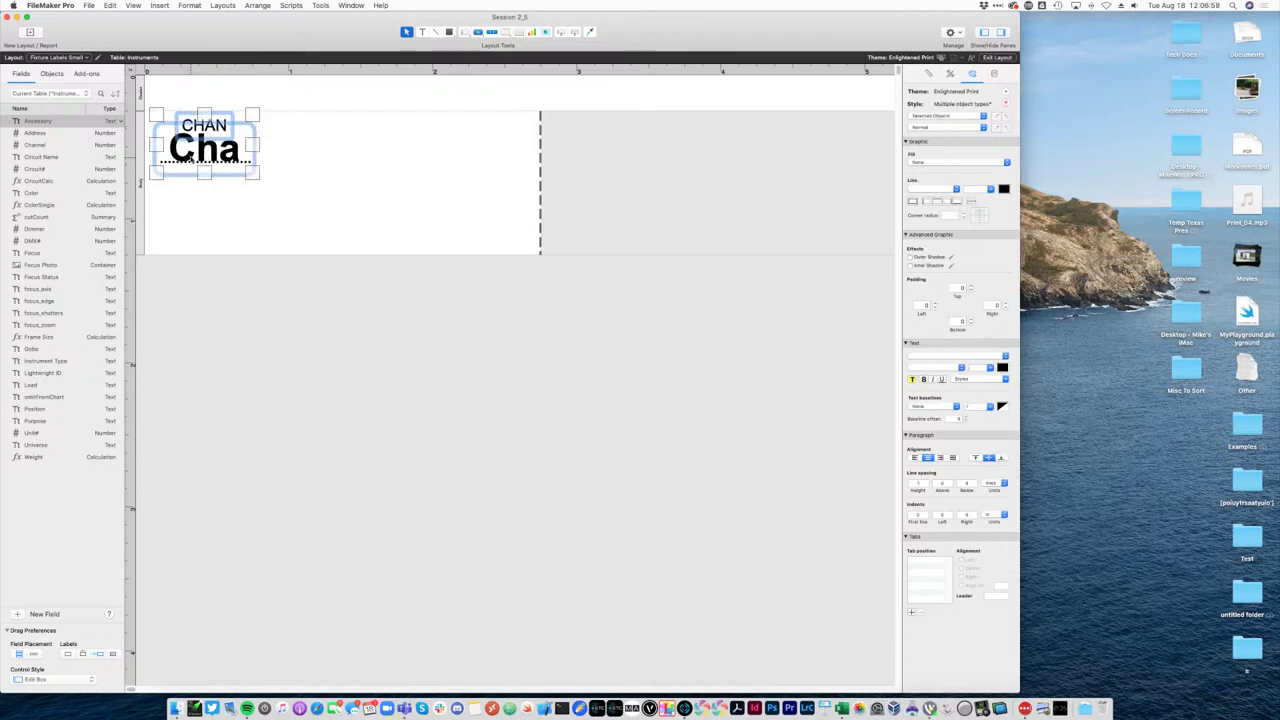
{"action": "left_click_drag", "start_coordinate": [205, 148], "coordinate": [301, 148]}
{"action": "left_click", "coordinate": [380, 346]}
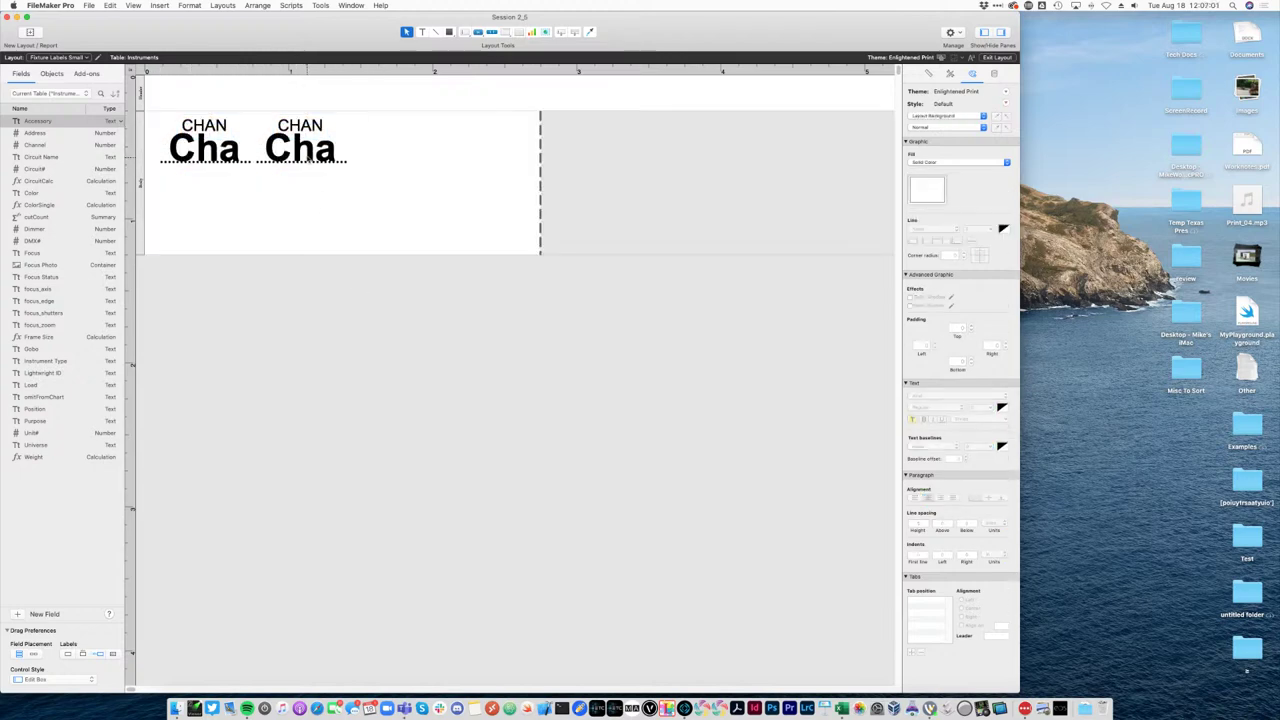
{"action": "double_click", "coordinate": [300, 148]}
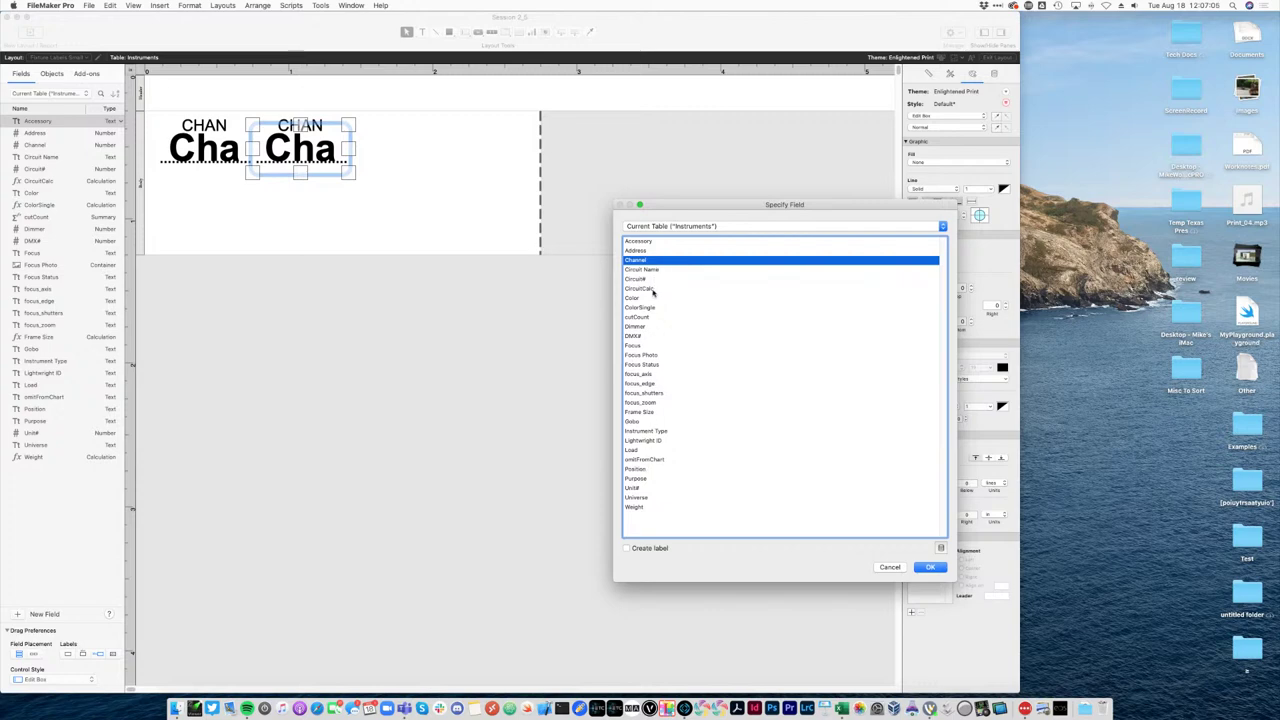
{"action": "double_click", "coordinate": [645, 326]}
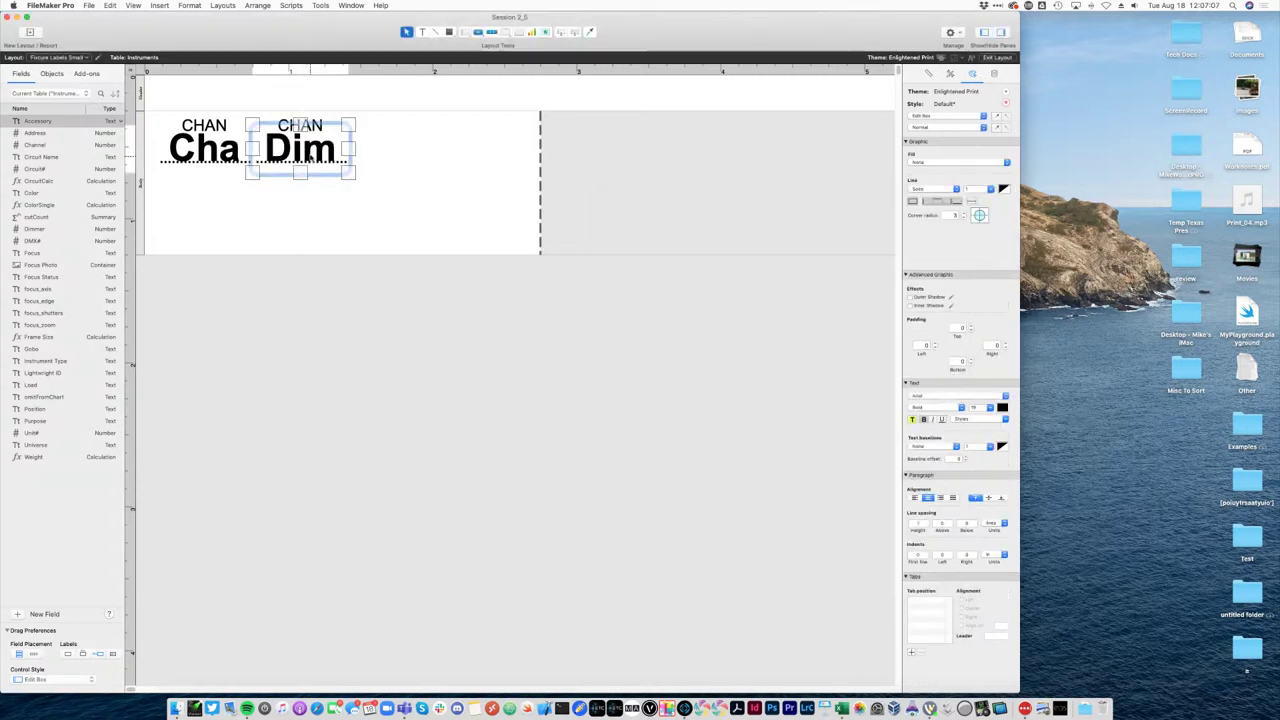
Set the Dimmer field's text size to 16 pt and remove its bold style.
{"action": "double_click", "coordinate": [971, 368]}
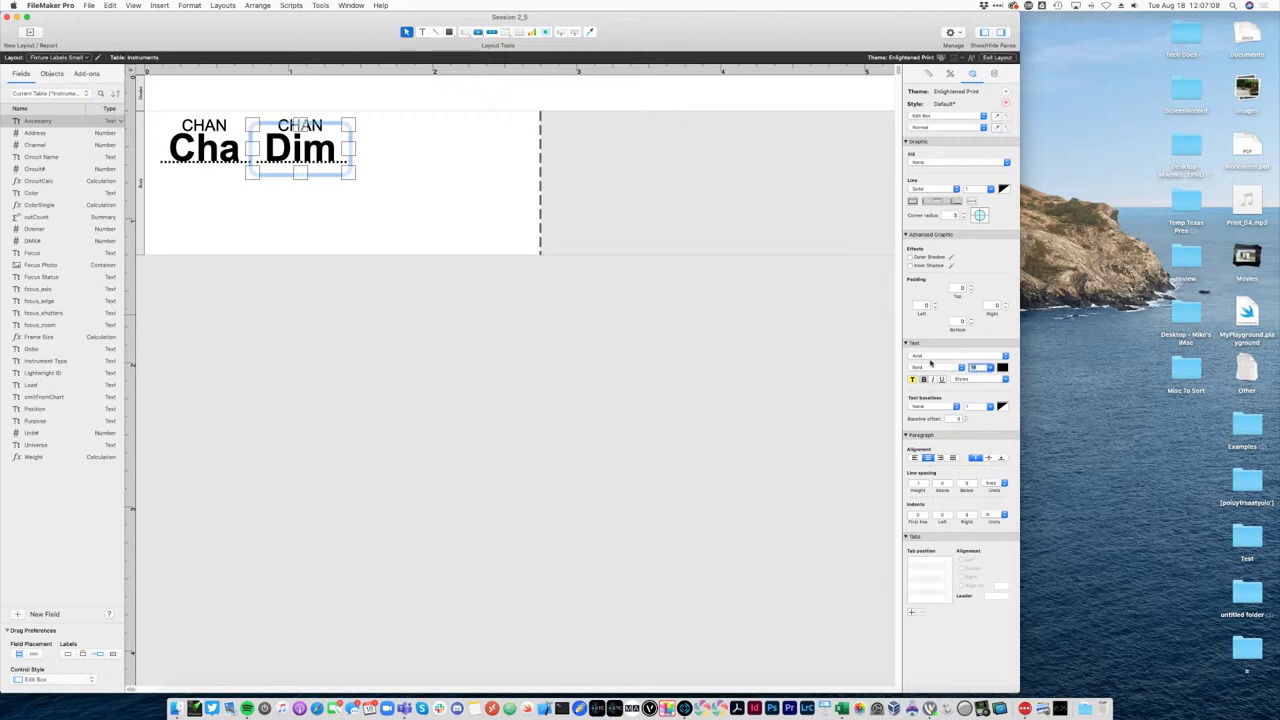
{"action": "type", "text": "16"}
{"action": "key", "text": "Return"}
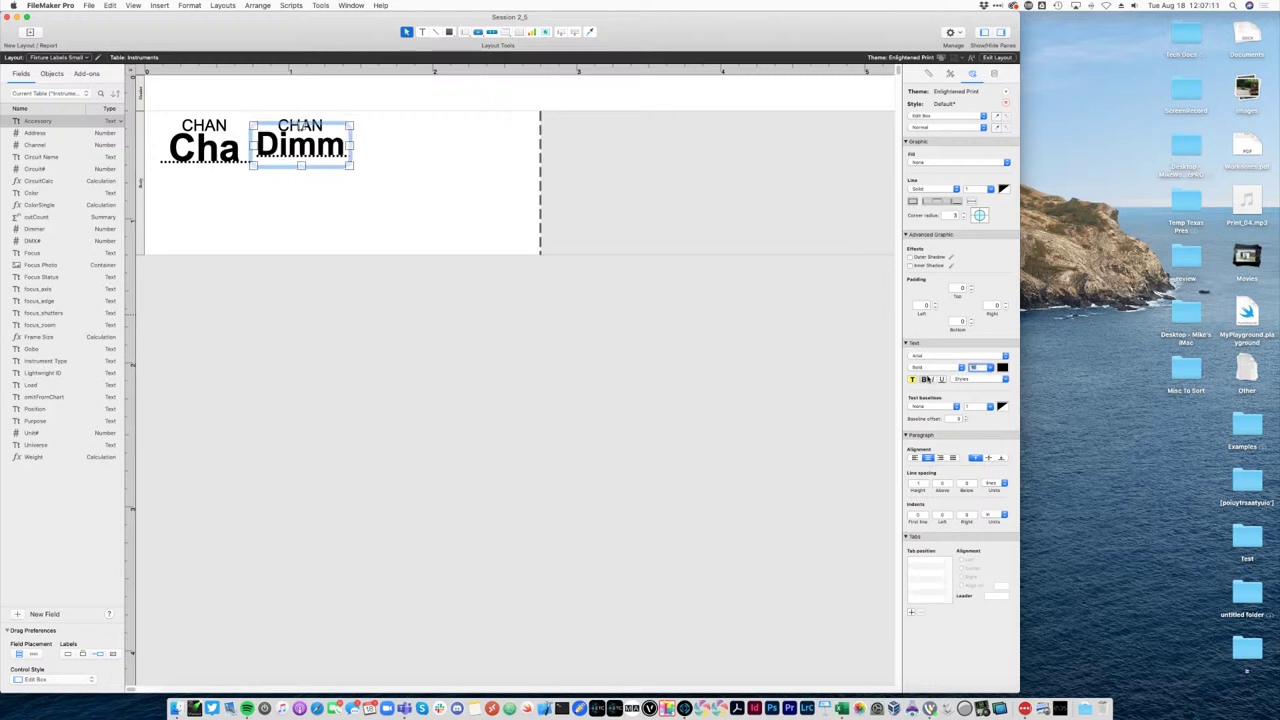
{"action": "left_click", "coordinate": [926, 379]}
{"action": "left_click", "coordinate": [523, 357]}
Narrow the Dimmer field to about 0.5 in and center its copied text label above it.
{"action": "left_click_drag", "start_coordinate": [314, 169], "coordinate": [288, 124]}
{"action": "key", "text": "Escape"}
{"action": "left_click", "coordinate": [308, 140]}
{"action": "left_click", "coordinate": [371, 309]}
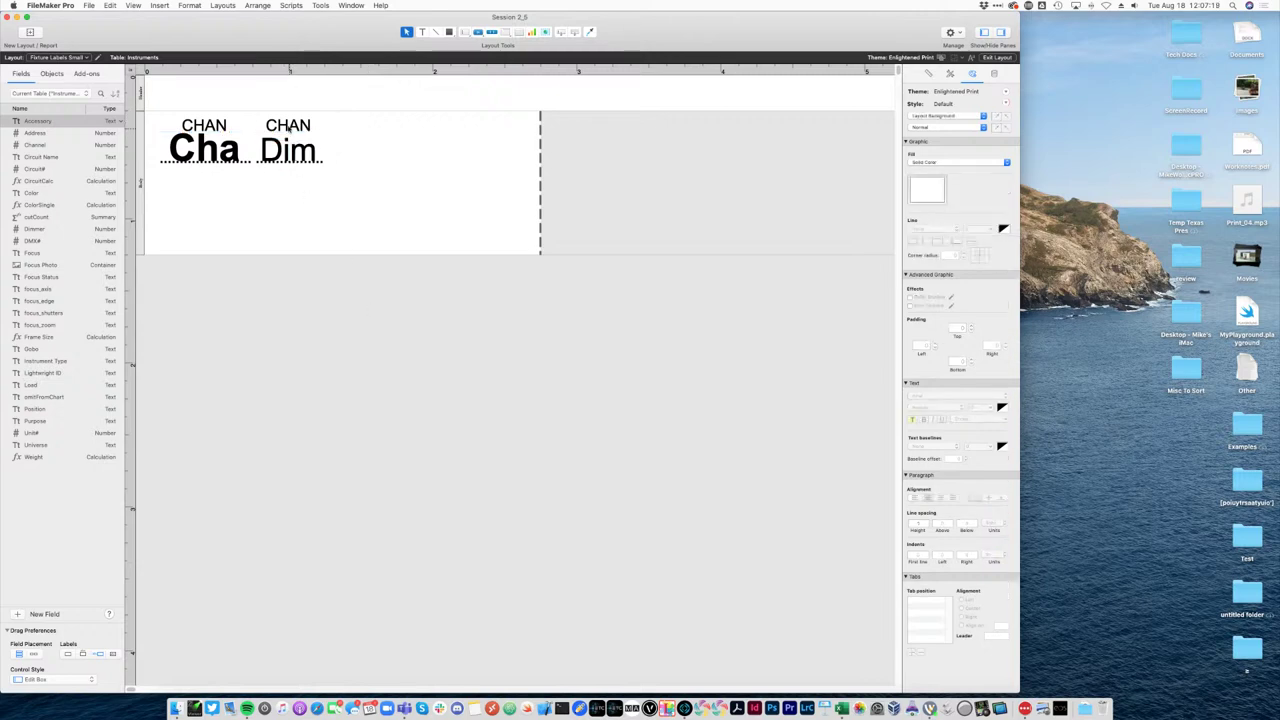
Change the text label above the Dimmer field to DIM.
{"action": "left_click", "coordinate": [288, 127]}
{"action": "type", "text": "DIM"}
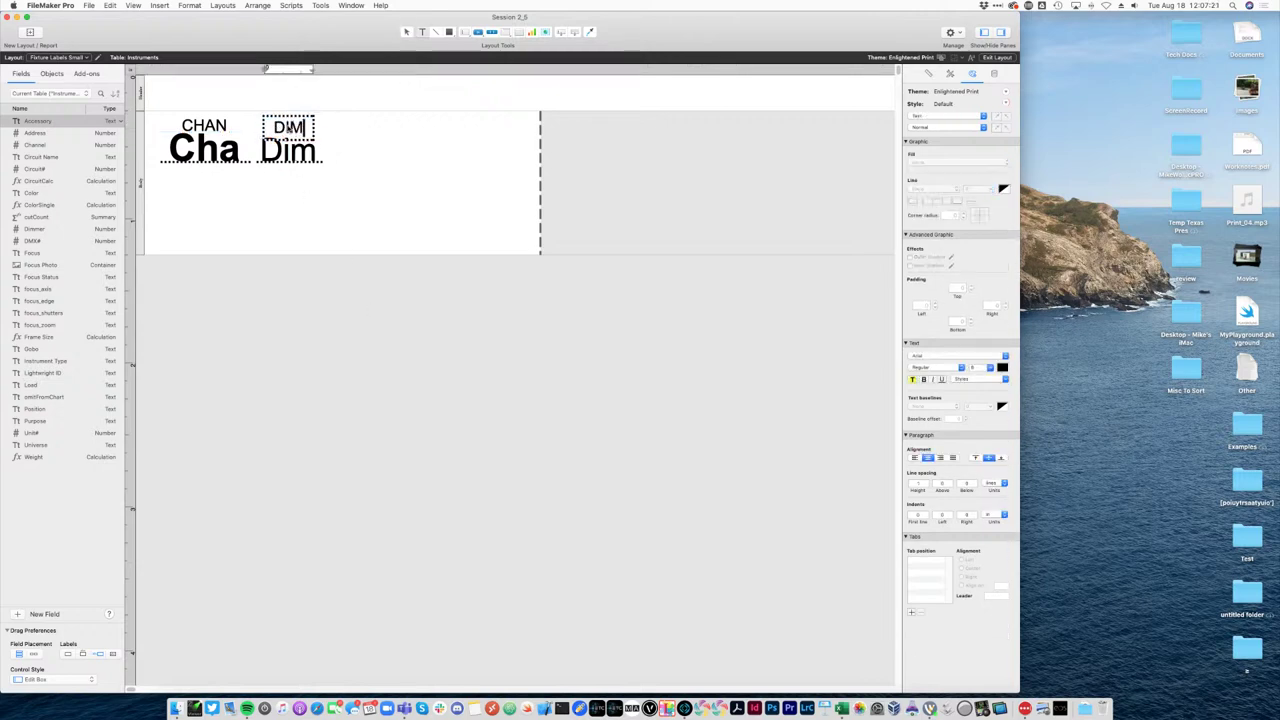
{"action": "key", "text": "Escape"}
{"action": "left_click", "coordinate": [294, 191]}
Duplicate the Dimmer field together with its DIM label to the right of the original pair.
{"action": "left_click", "coordinate": [288, 126]}
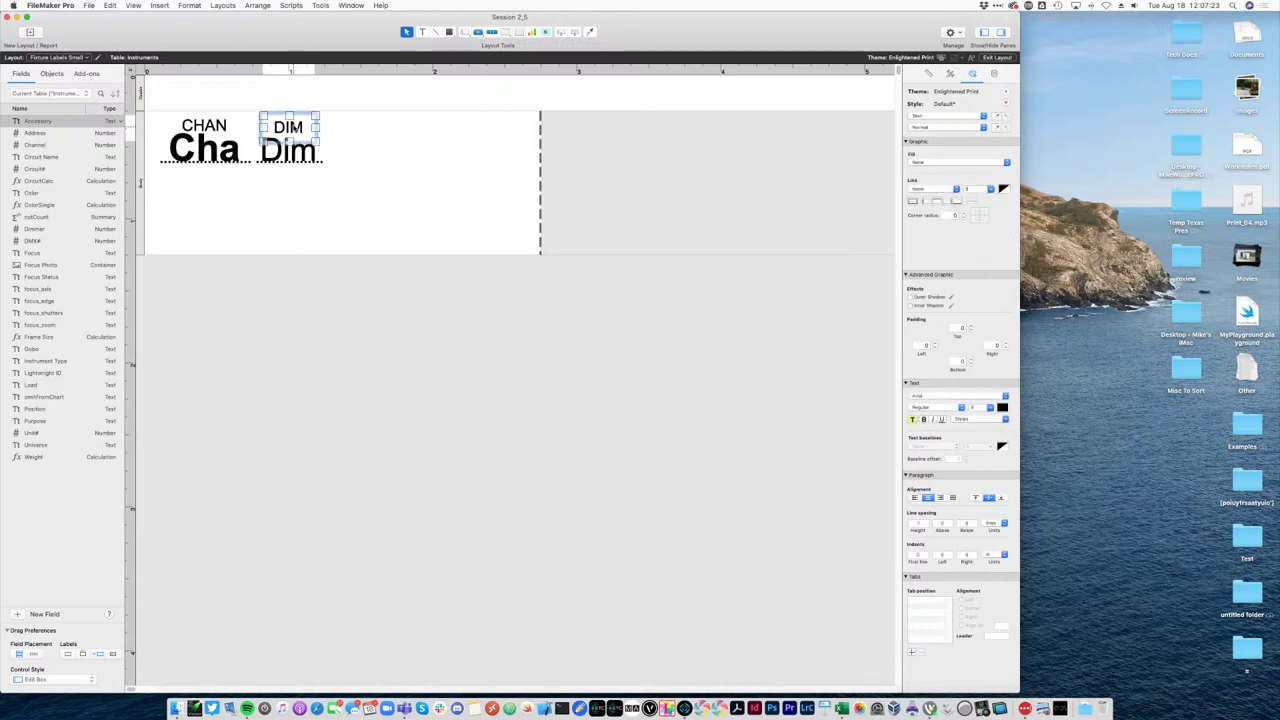
{"action": "left_click", "coordinate": [294, 158], "text": "shift"}
{"action": "left_click_drag", "start_coordinate": [298, 158], "coordinate": [368, 158]}
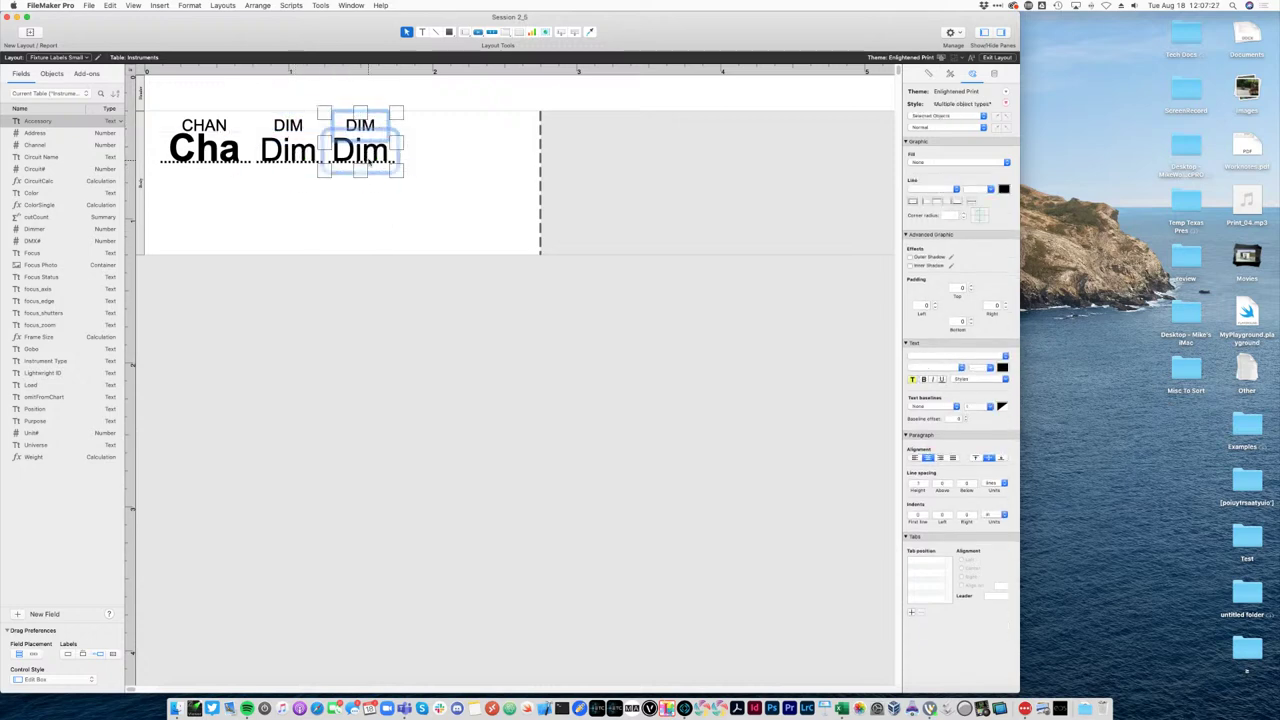
{"action": "left_click", "coordinate": [380, 490]}
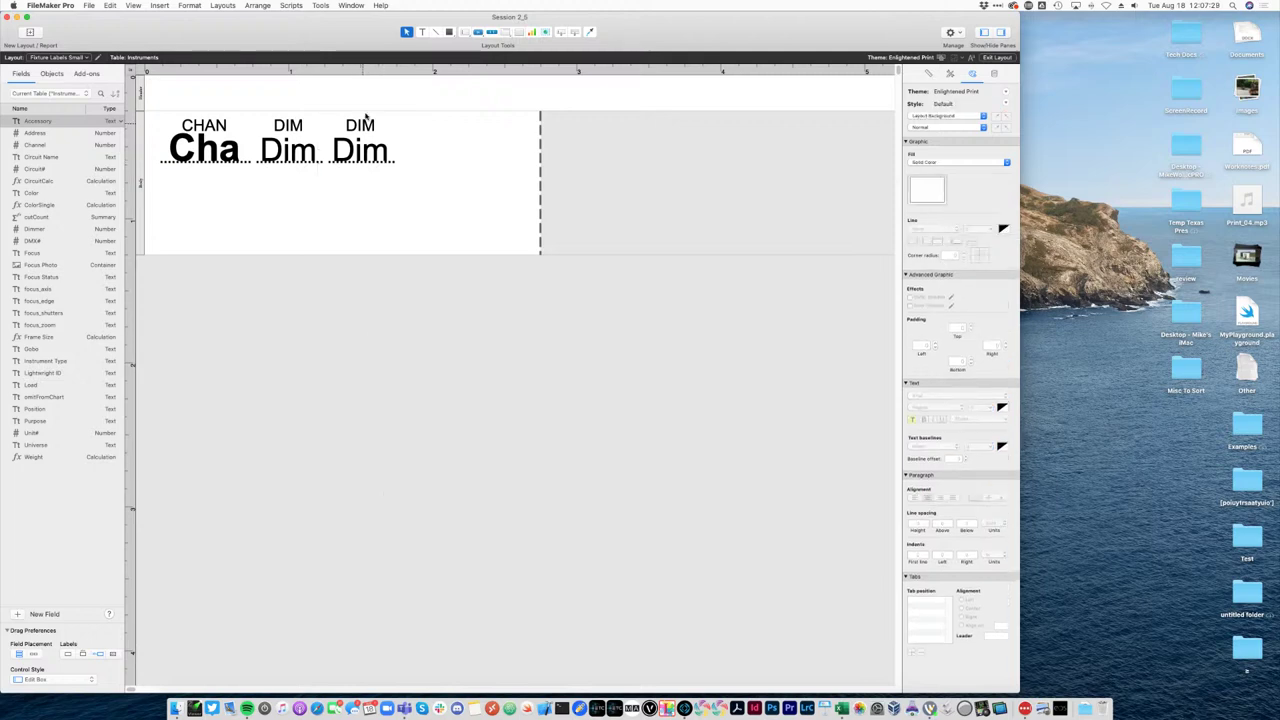
Change the copied DIM label to CKT and assign the field below it to Circuit#.
{"action": "left_click", "coordinate": [360, 125]}
{"action": "double_click", "coordinate": [360, 125]}
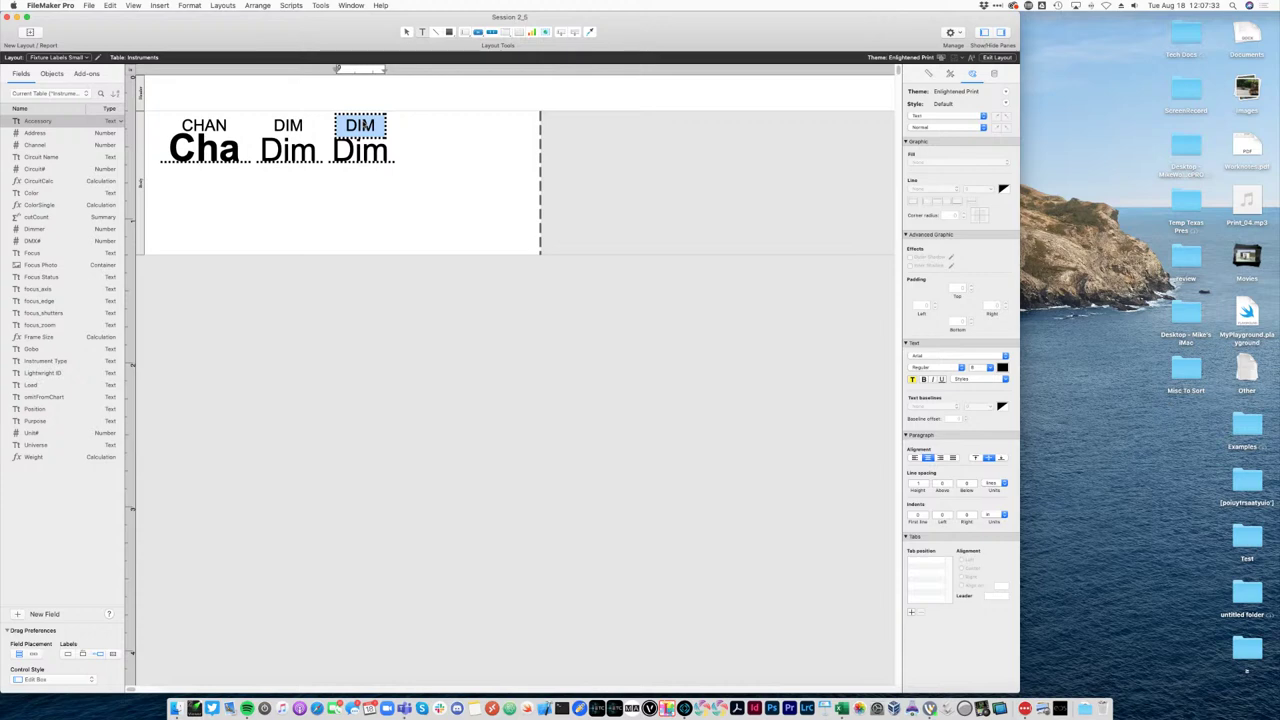
{"action": "type", "text": "CKT"}
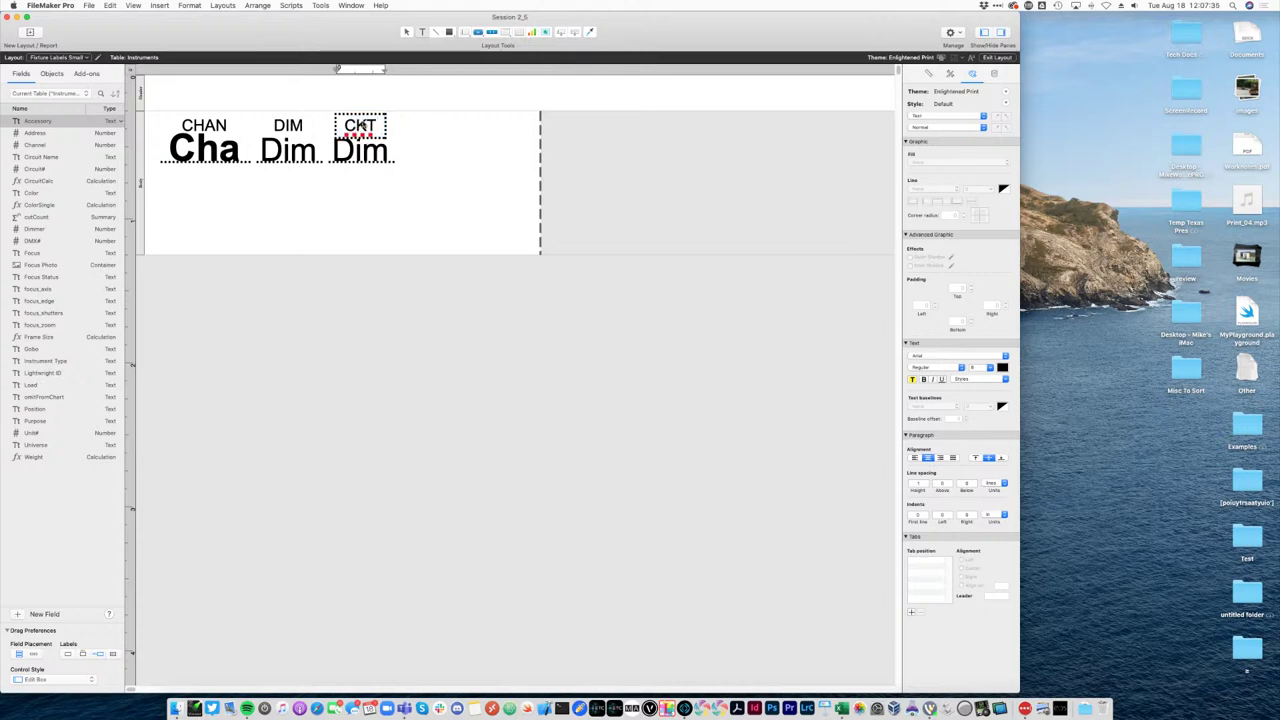
{"action": "left_click", "coordinate": [391, 203]}
{"action": "left_click", "coordinate": [368, 152]}
{"action": "double_click", "coordinate": [369, 152]}
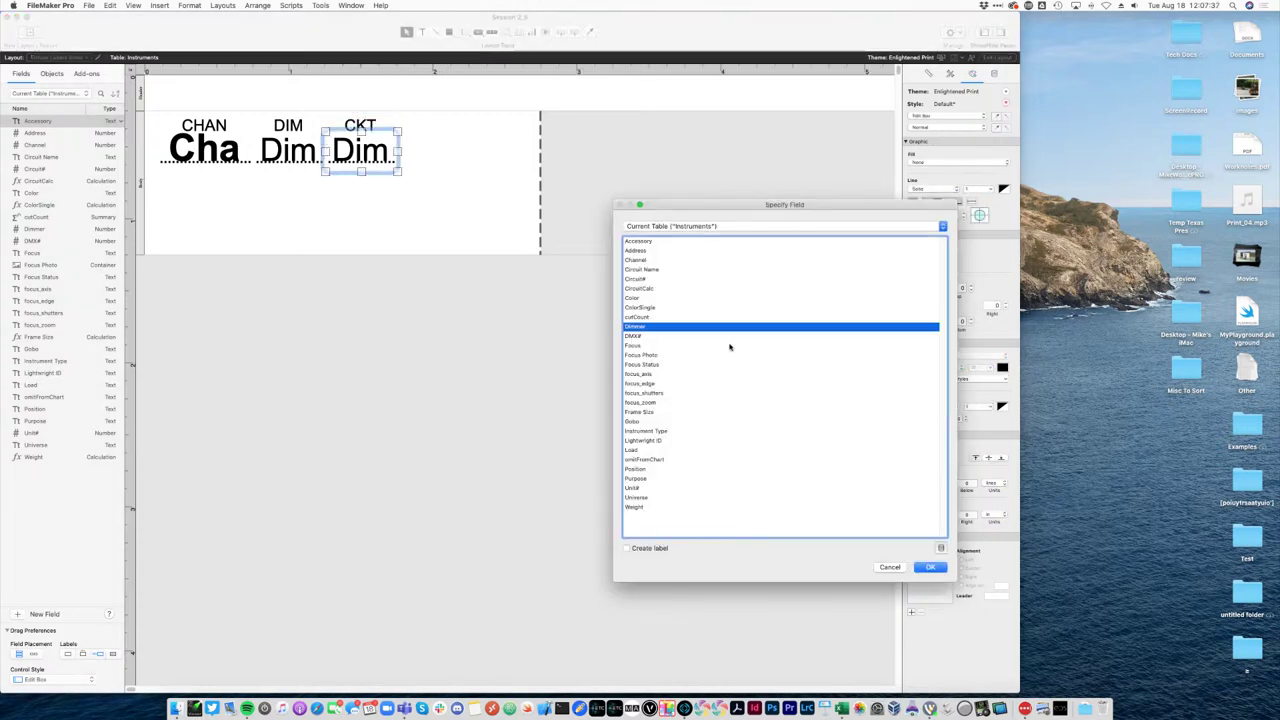
{"action": "double_click", "coordinate": [649, 278]}
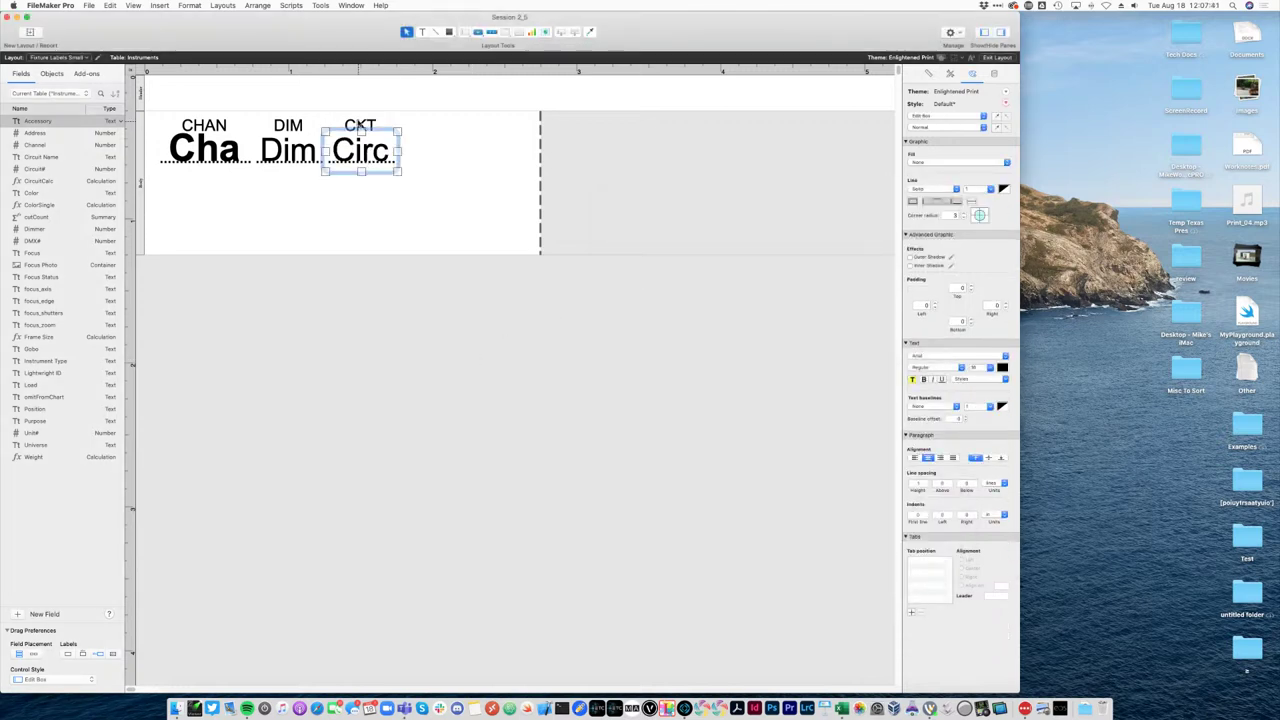
Duplicate the Circuit# field with its CKT label farther right and assign the copied field to Address.
{"action": "left_click", "coordinate": [360, 126], "text": "shift"}
{"action": "left_click_drag", "start_coordinate": [375, 162], "coordinate": [462, 163]}
{"action": "left_click", "coordinate": [514, 239]}
{"action": "double_click", "coordinate": [460, 165]}
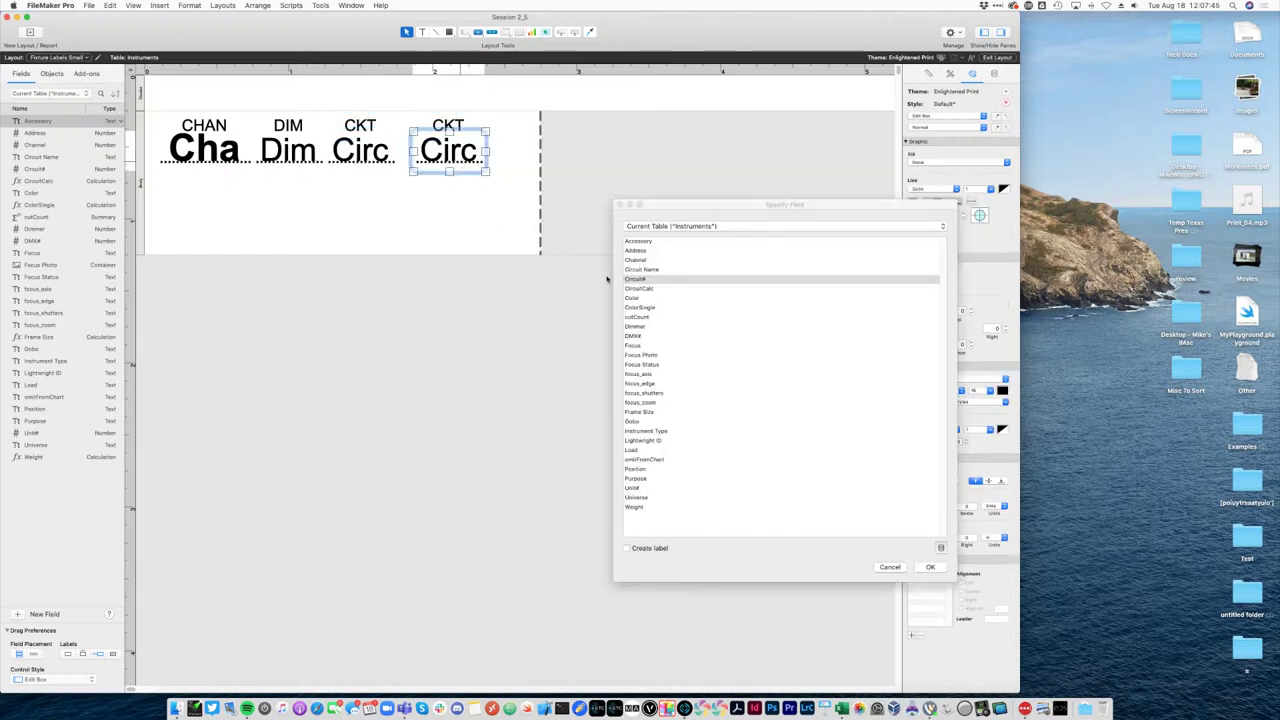
{"action": "double_click", "coordinate": [638, 251]}
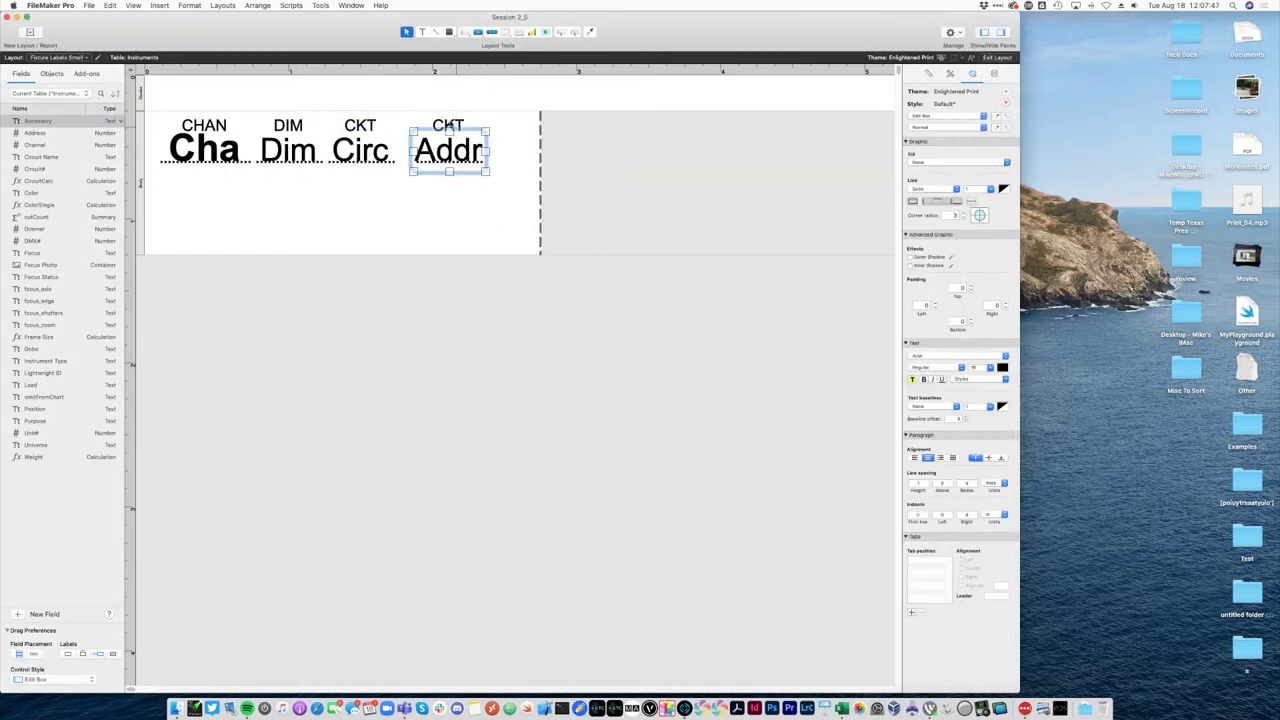
Widen the Address field, center its text label above it, and change the label to ADDR.
{"action": "left_click_drag", "start_coordinate": [486, 160], "coordinate": [473, 130]}
{"action": "double_click", "coordinate": [473, 130]}
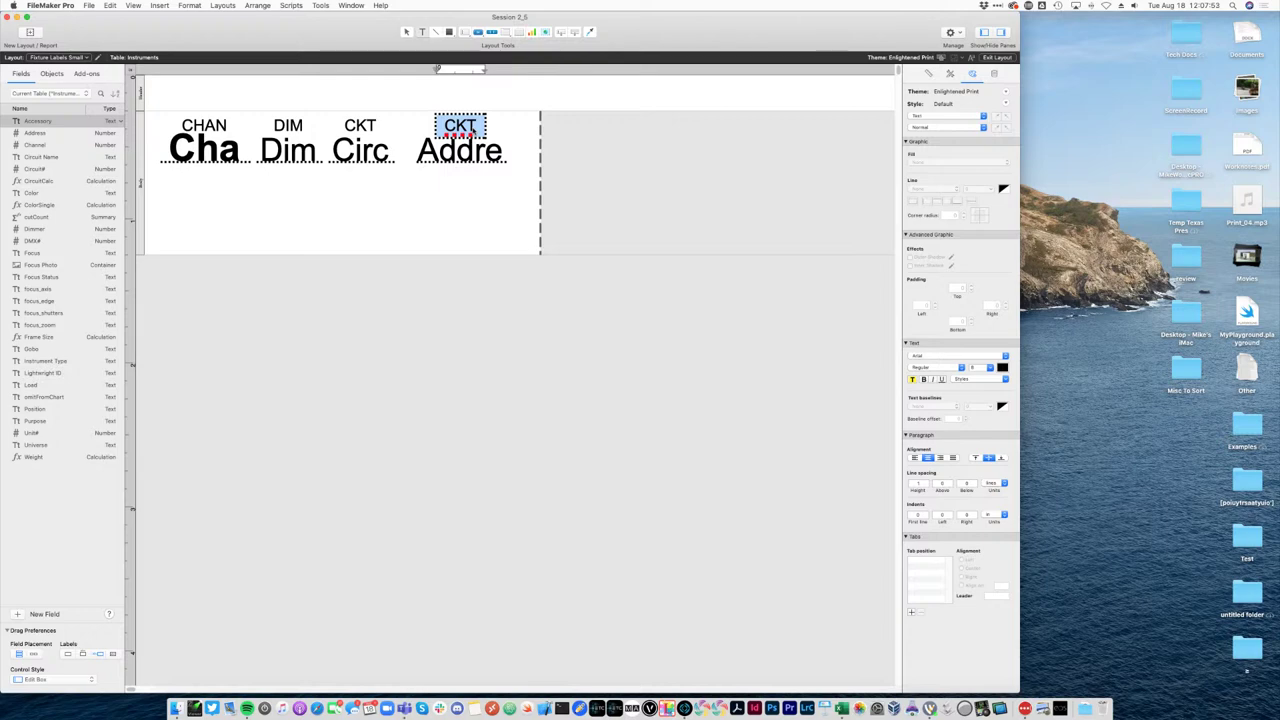
{"action": "type", "text": "ADDR"}
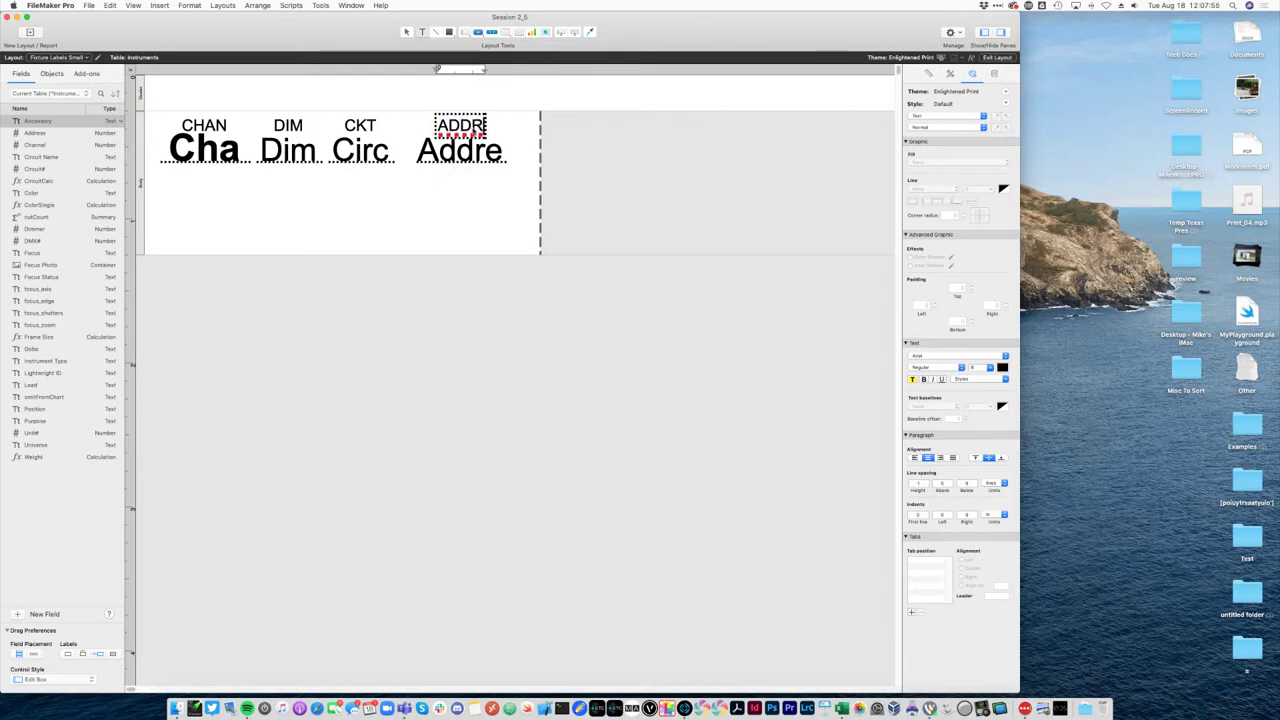
Add the Purpose field to the lower part of the label body and delete its accompanying text label.
{"action": "key", "text": "Escape"}
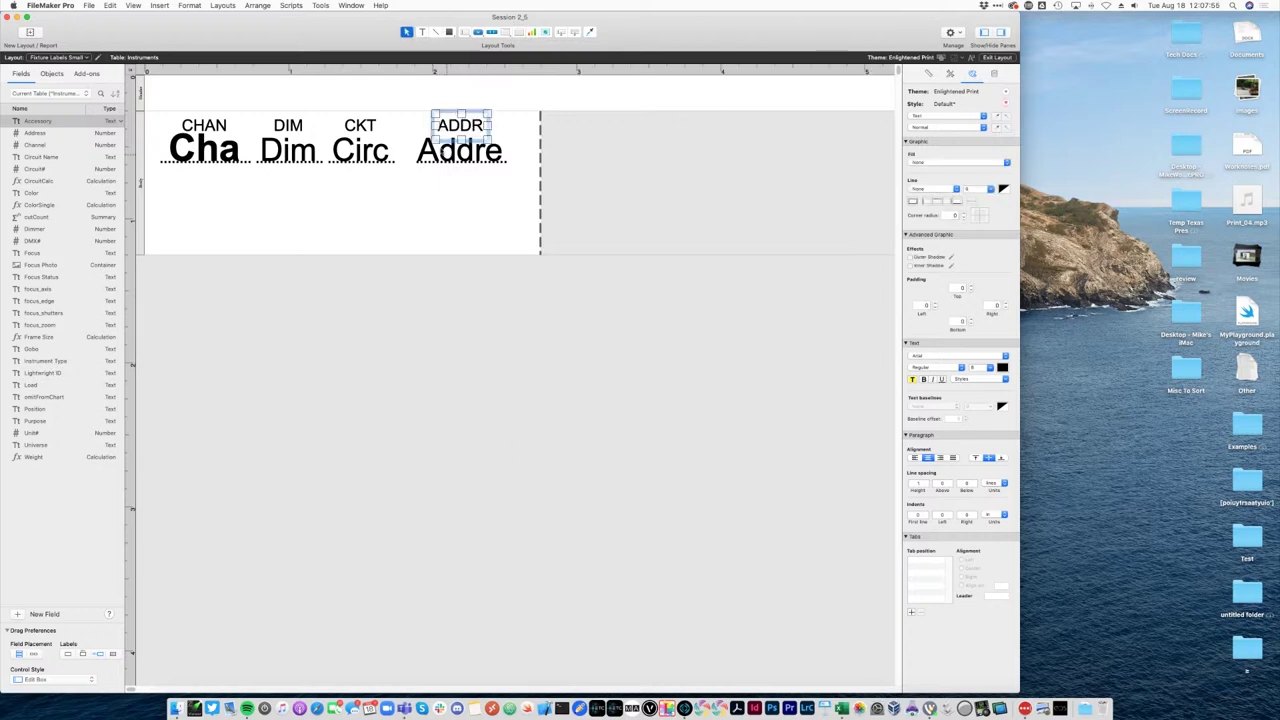
{"action": "left_click", "coordinate": [473, 180]}
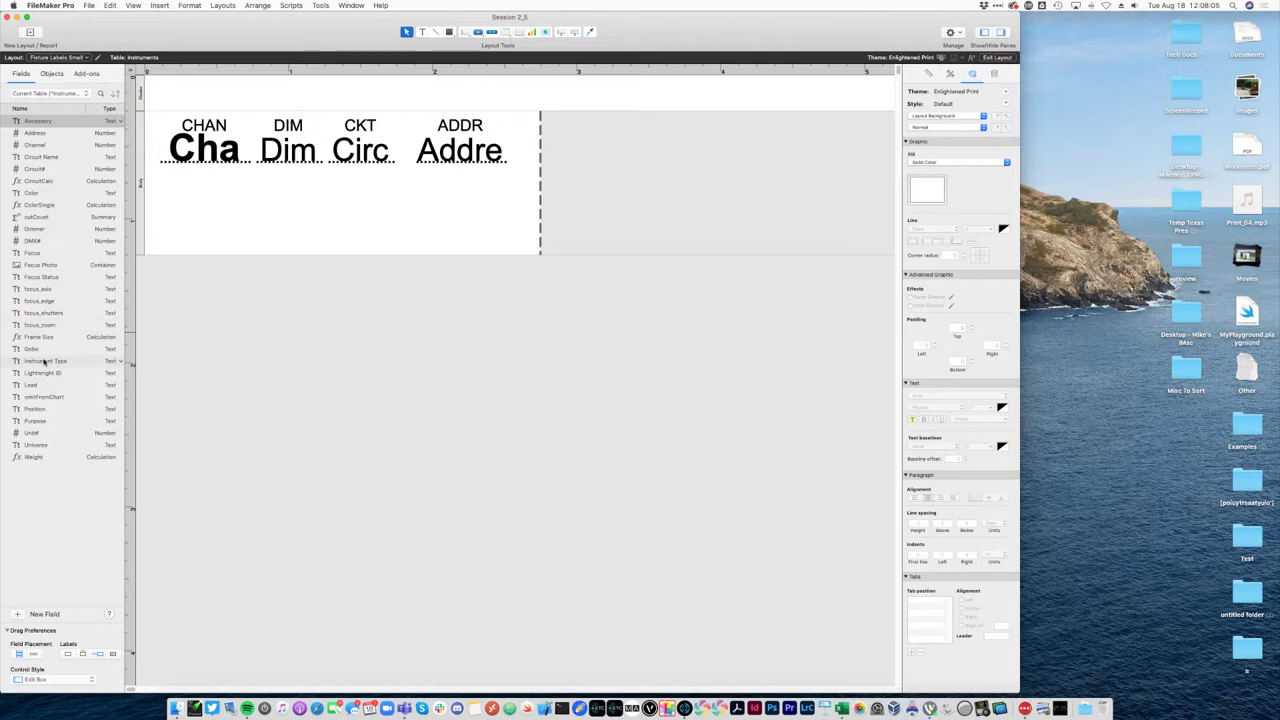
{"action": "left_click_drag", "start_coordinate": [38, 421], "coordinate": [252, 207]}
{"action": "left_click", "coordinate": [340, 349]}
{"action": "left_click", "coordinate": [211, 216]}
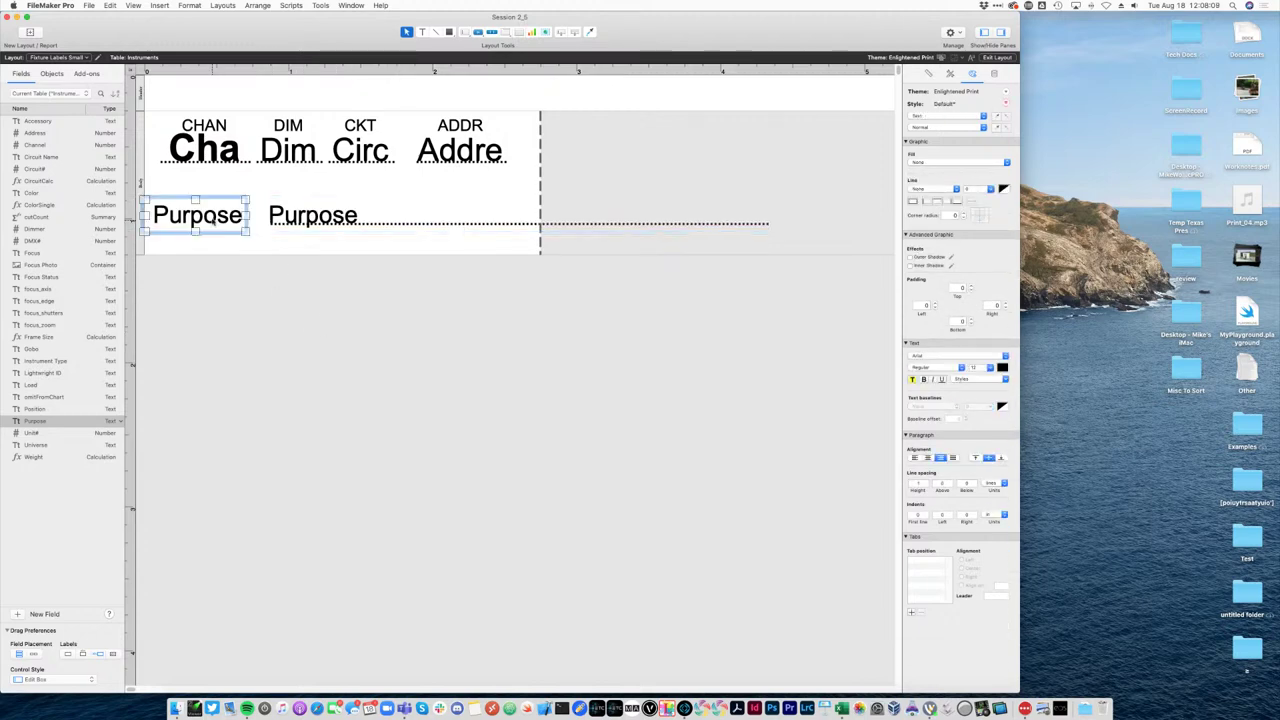
{"action": "key", "text": "BackSpace"}
Fit the Purpose field across the bottom of the label body and make its text centered and italic.
{"action": "left_click_drag", "start_coordinate": [290, 213], "coordinate": [179, 233]}
{"action": "left_click_drag", "start_coordinate": [663, 237], "coordinate": [510, 238]}
{"action": "left_click", "coordinate": [927, 458]}
{"action": "left_click", "coordinate": [389, 369]}
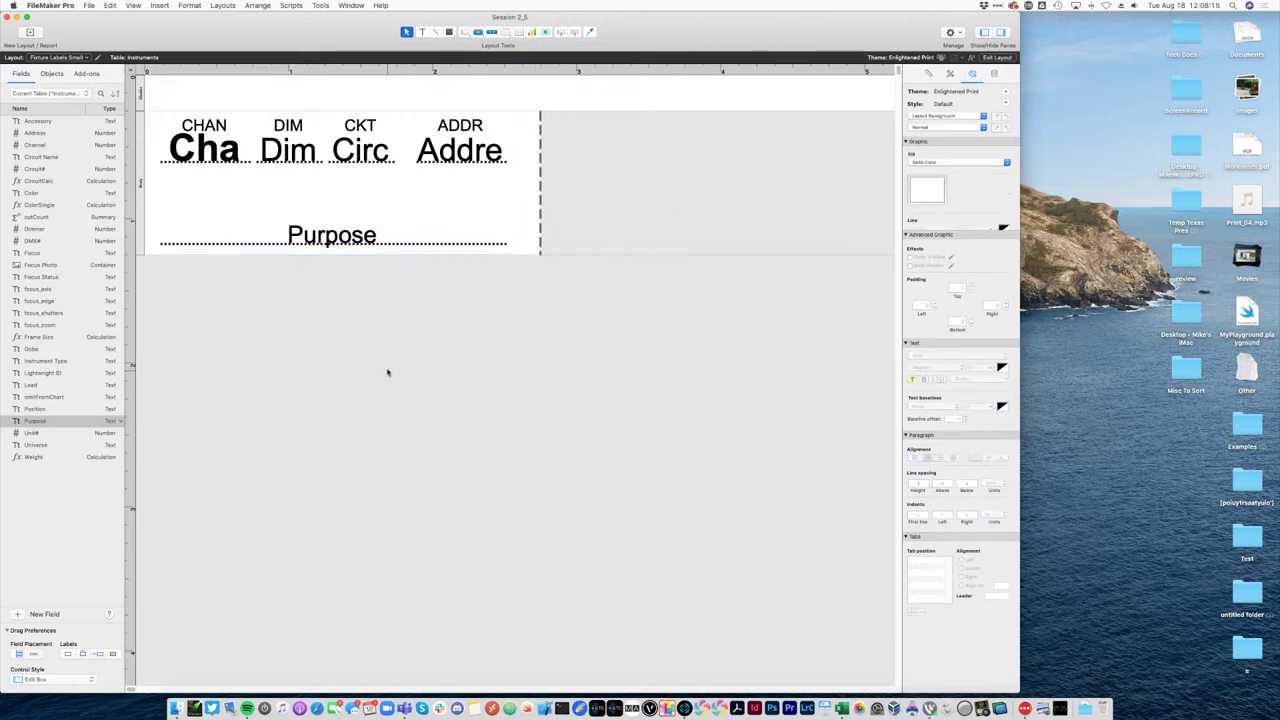
{"action": "left_click", "coordinate": [330, 237]}
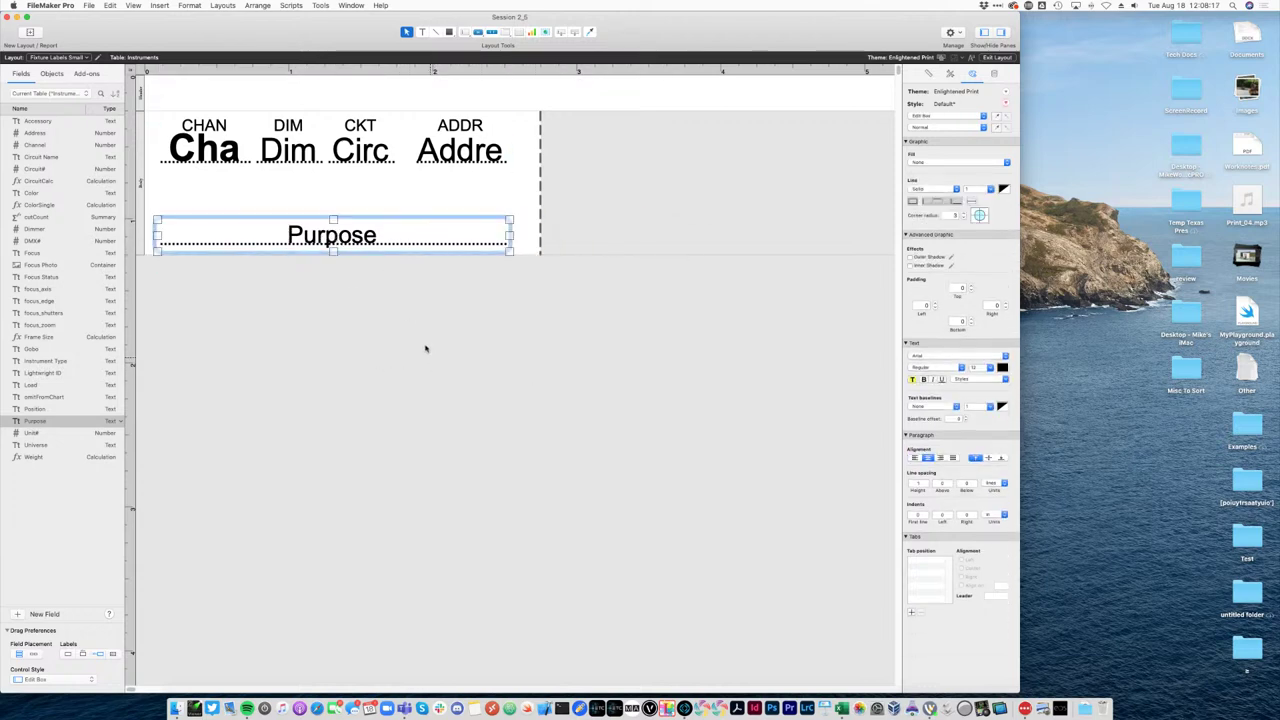
{"action": "left_click", "coordinate": [932, 380]}
{"action": "left_click", "coordinate": [286, 303]}
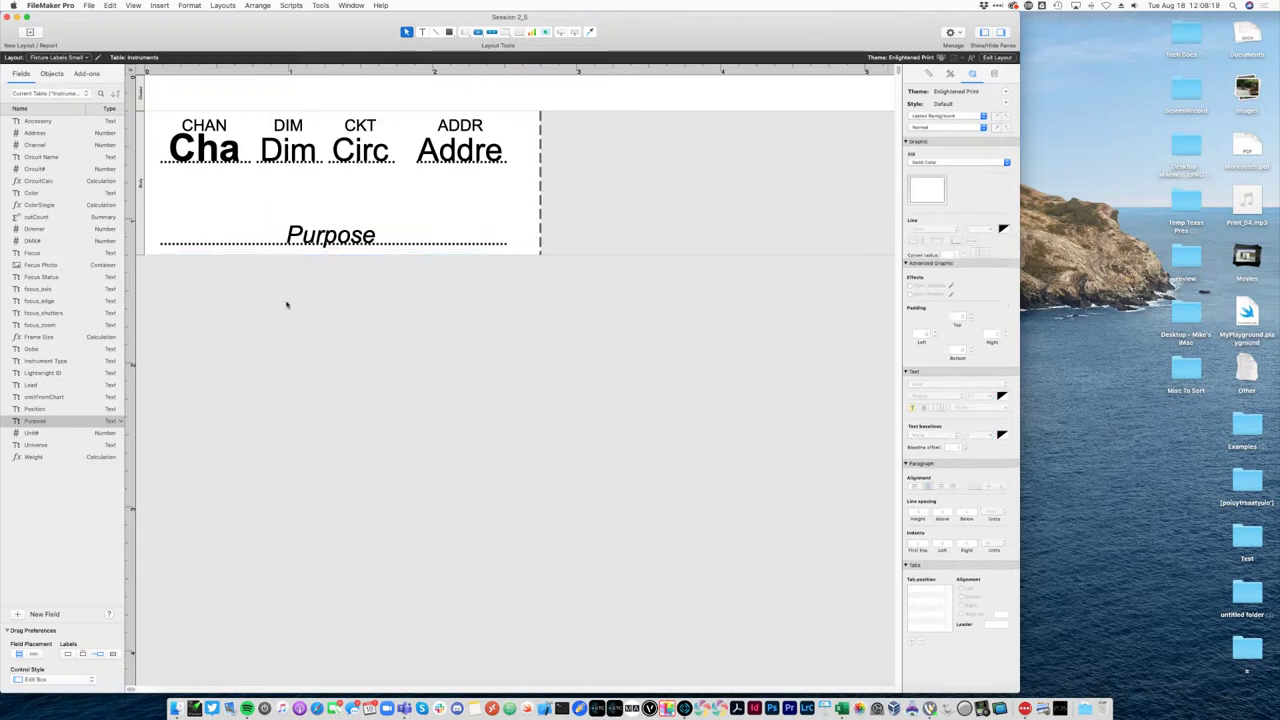
Duplicate the ADDR label above the Purpose field and change the copy's text to PURPOSE.
{"action": "left_click", "coordinate": [437, 125]}
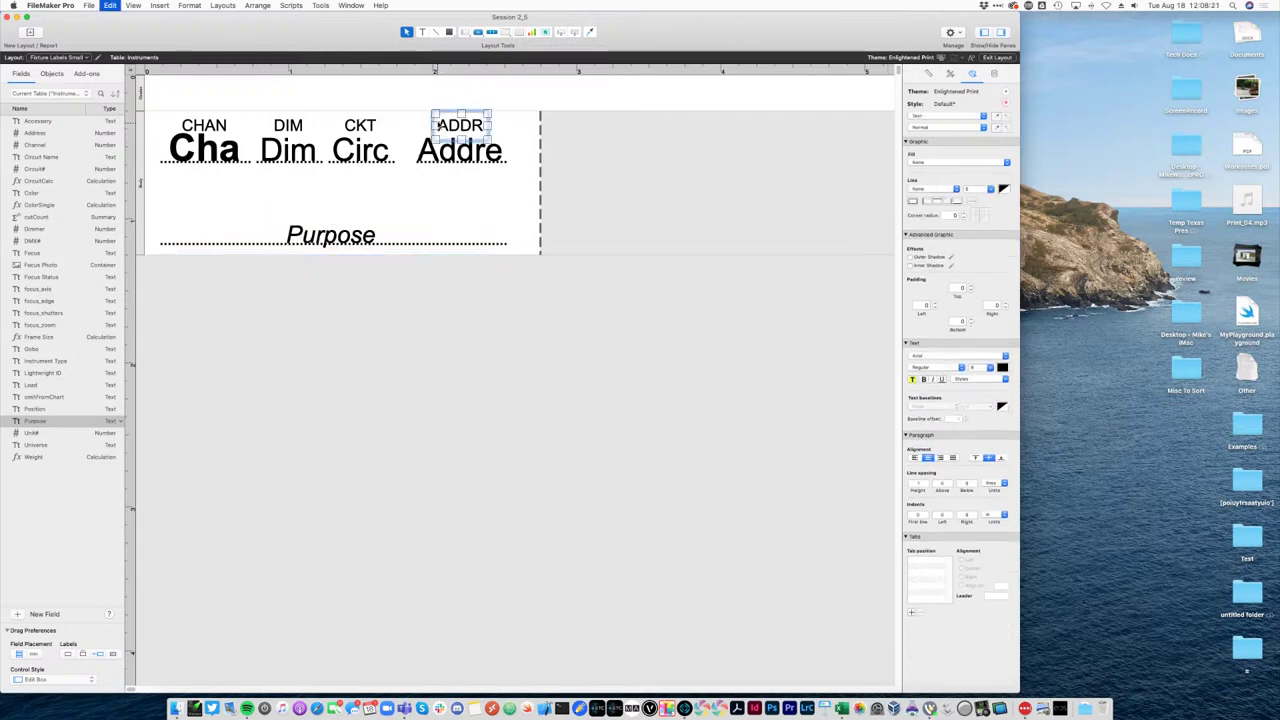
{"action": "left_click_drag", "start_coordinate": [437, 125], "coordinate": [342, 212]}
{"action": "double_click", "coordinate": [342, 207]}
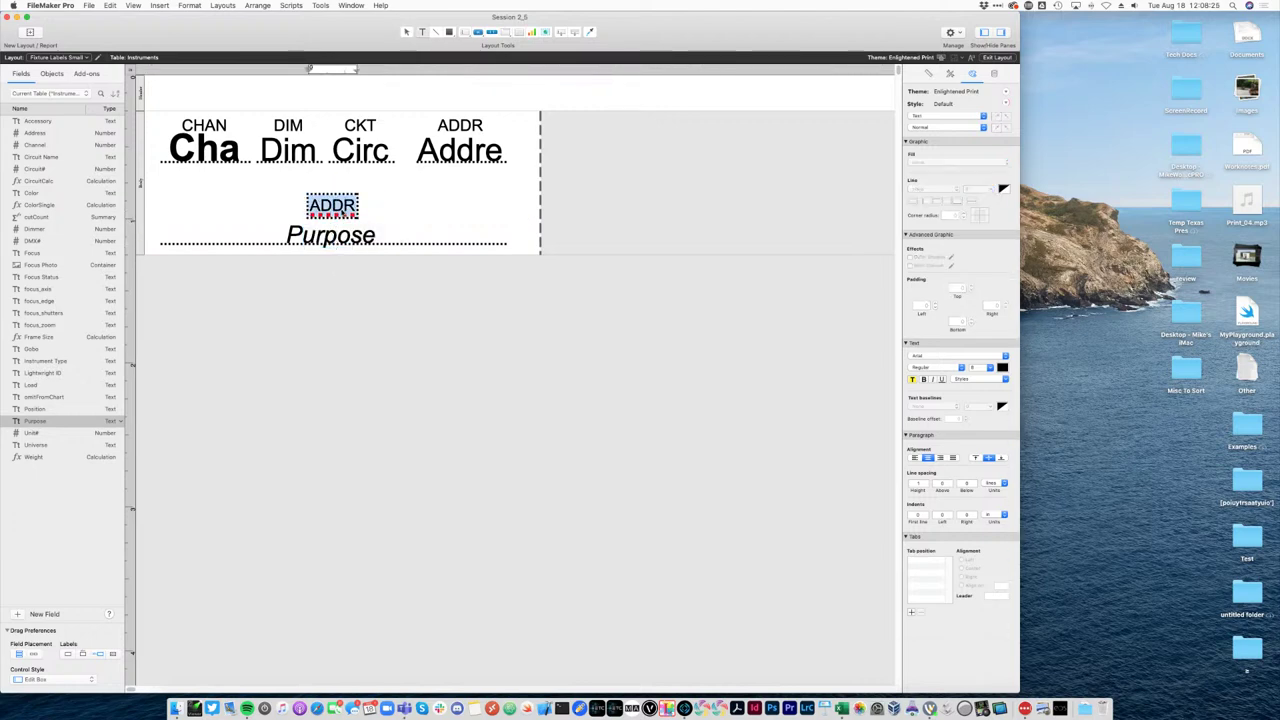
{"action": "type", "text": "PURPOSE"}
{"action": "key", "text": "Escape"}
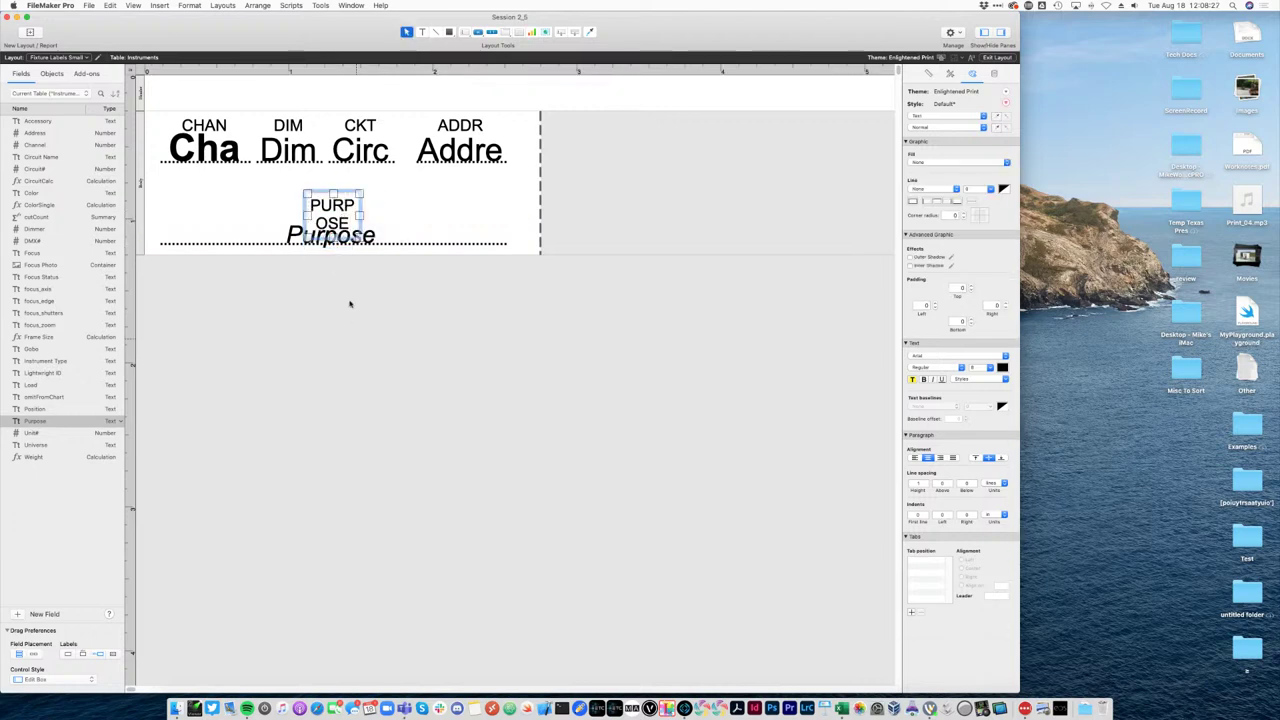
Widen the PURPOSE label so its text fits on one line and nudge it down to sit just above the Purpose field.
{"action": "left_click_drag", "start_coordinate": [357, 220], "coordinate": [417, 220]}
{"action": "left_click_drag", "start_coordinate": [354, 194], "coordinate": [356, 220]}
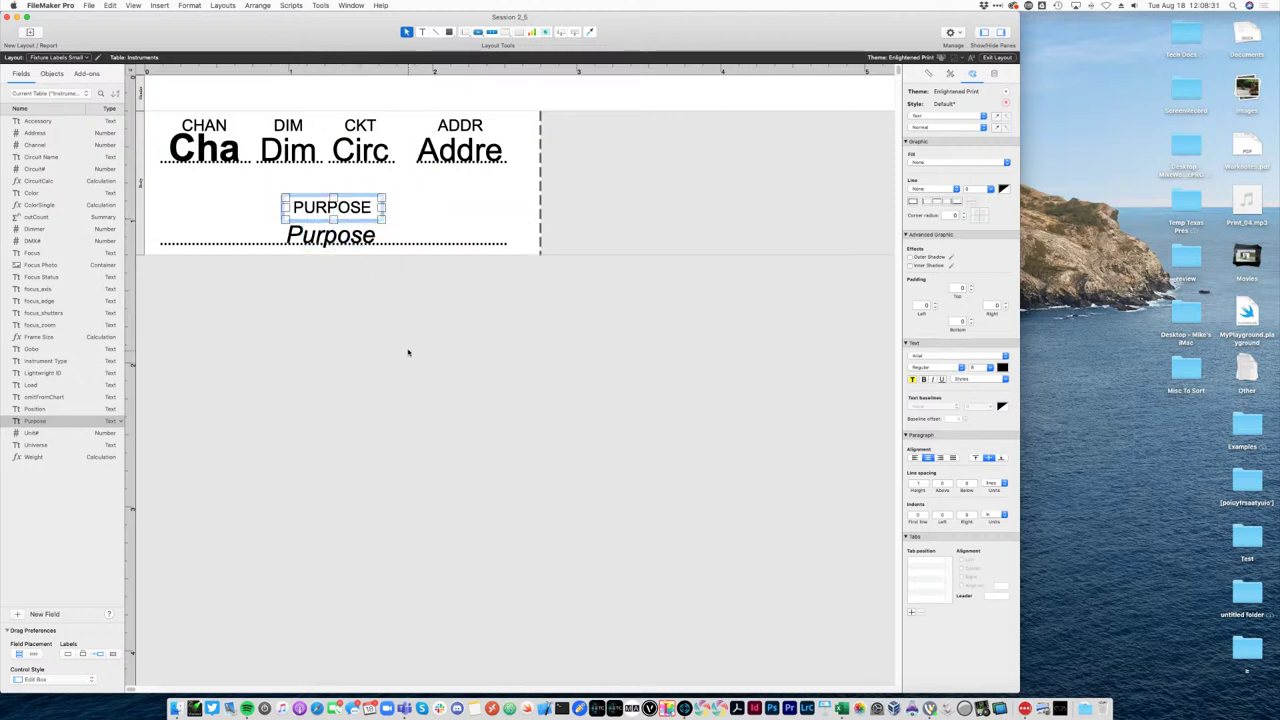
{"action": "key", "text": "Down"}
{"action": "key", "text": "Down"}
{"action": "key", "text": "Down"}
{"action": "key", "text": "Down"}
{"action": "key", "text": "Down"}
{"action": "left_click", "coordinate": [443, 338]}
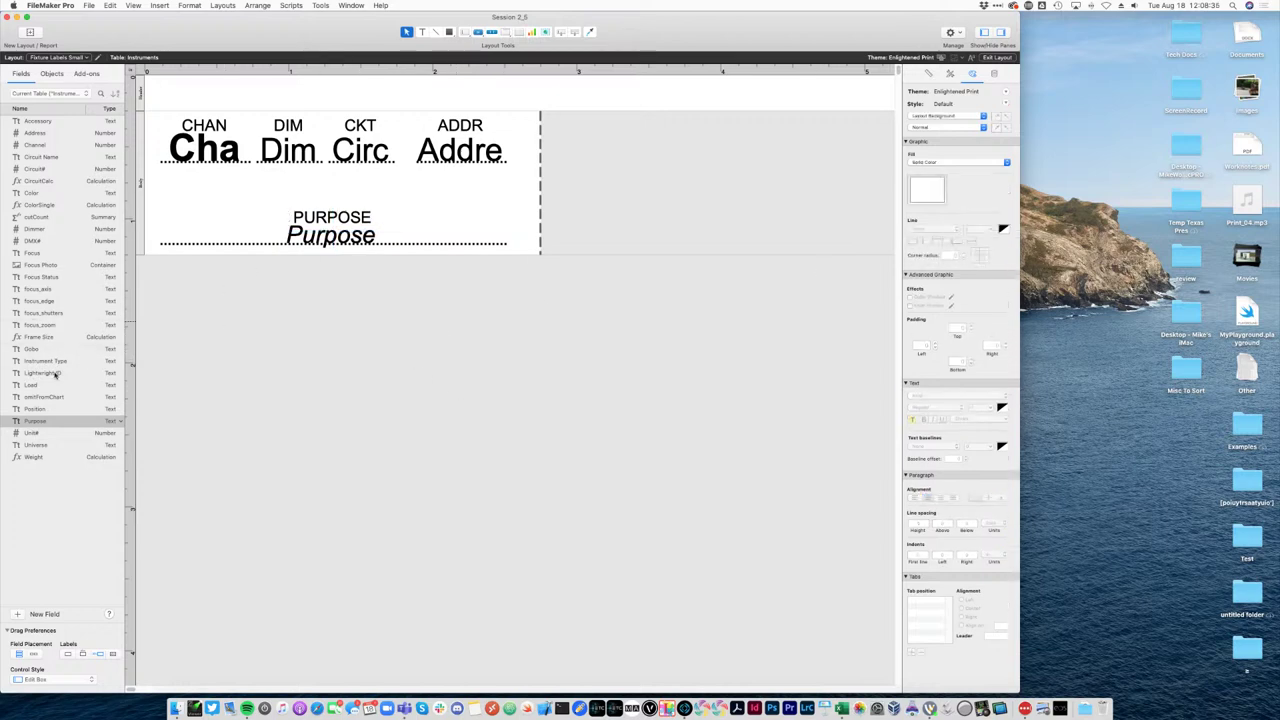
Add the Position field between the top row and the PURPOSE label, and delete its accompanying text label.
{"action": "left_click_drag", "start_coordinate": [35, 409], "coordinate": [522, 197]}
{"action": "left_click", "coordinate": [414, 423]}
{"action": "left_click", "coordinate": [320, 190]}
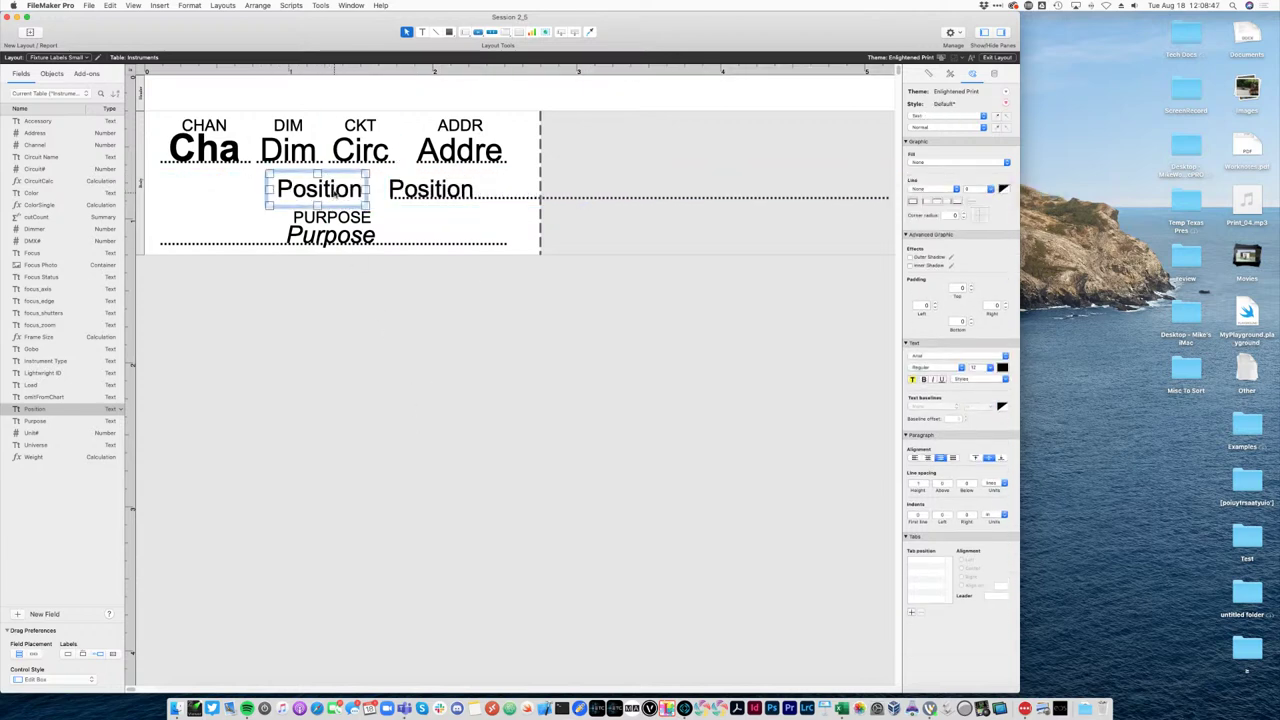
{"action": "key", "text": "Delete"}
Move the Position field outside the label area and preview the label sheet before returning to the layout.
{"action": "left_click_drag", "start_coordinate": [410, 190], "coordinate": [496, 191]}
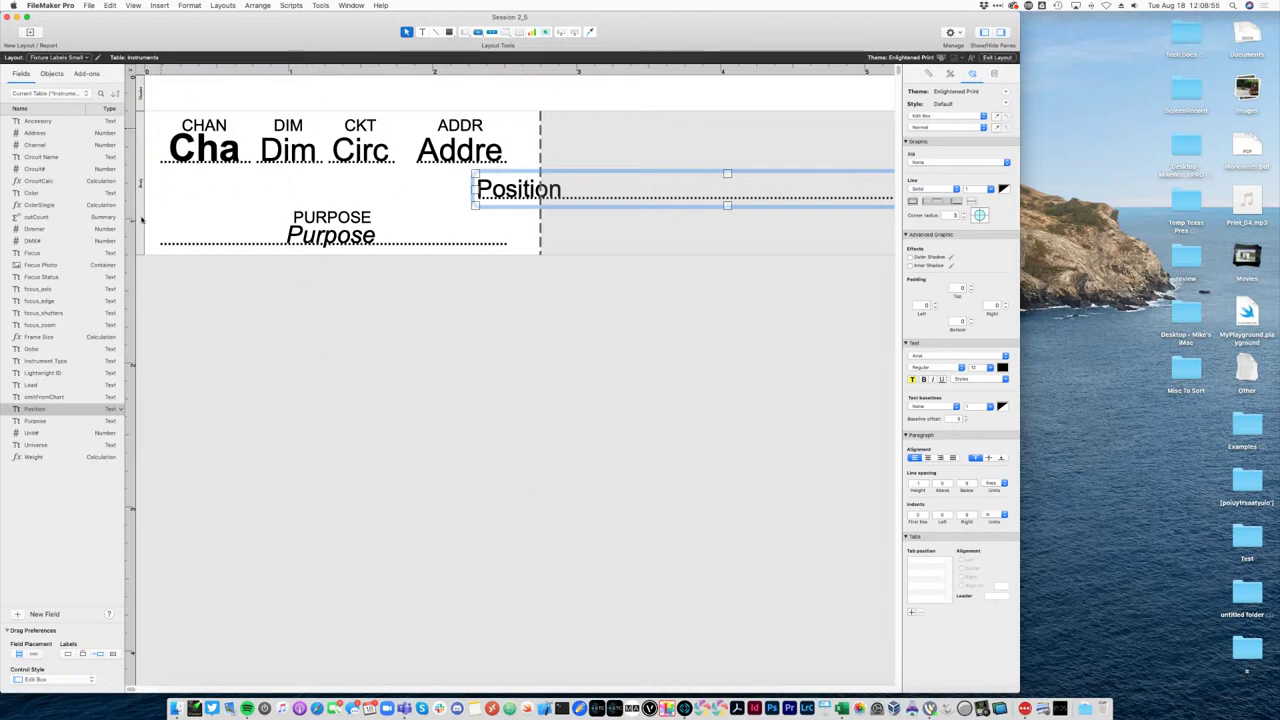
{"action": "left_click_drag", "start_coordinate": [505, 189], "coordinate": [604, 193]}
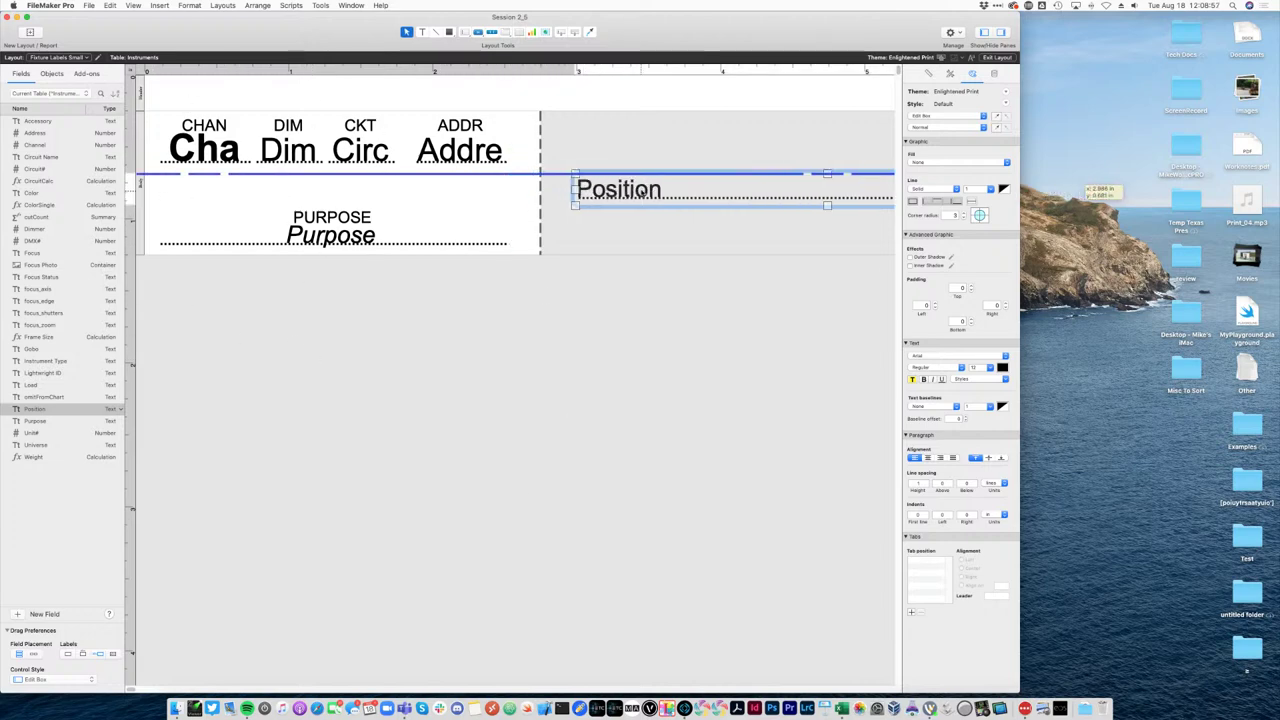
{"action": "key", "text": "super+u"}
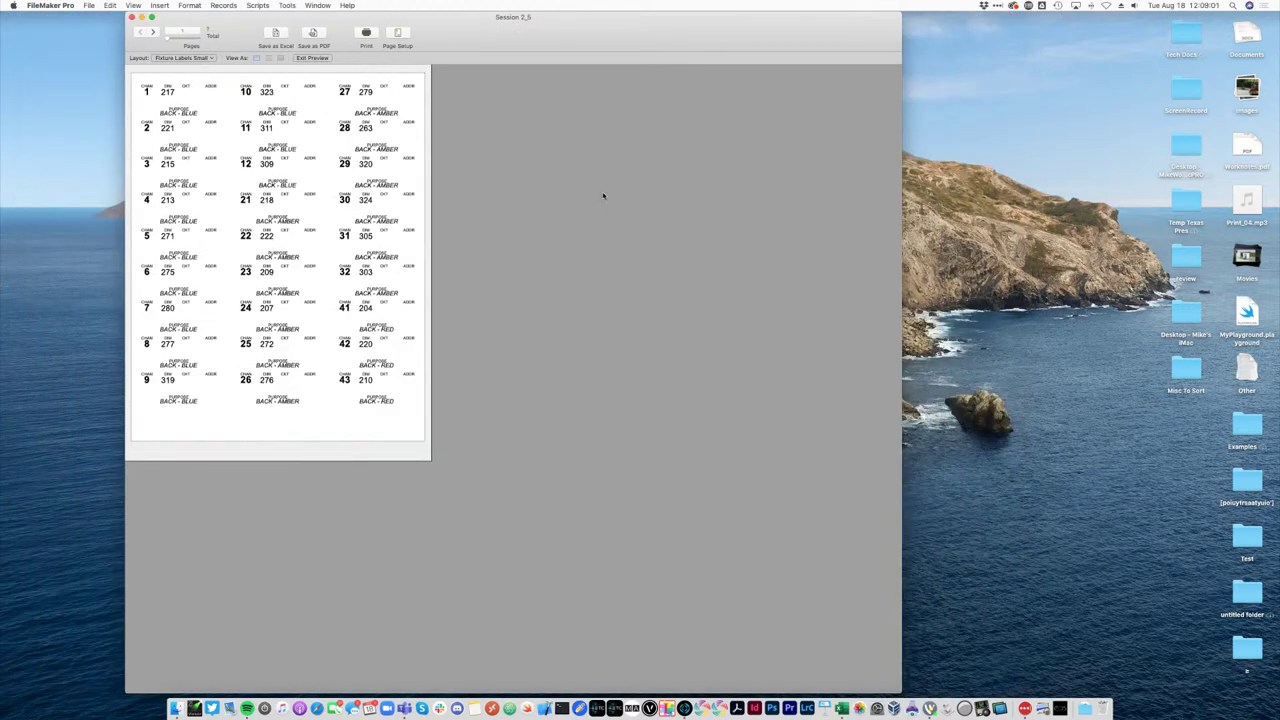
{"action": "key", "text": "super+l"}
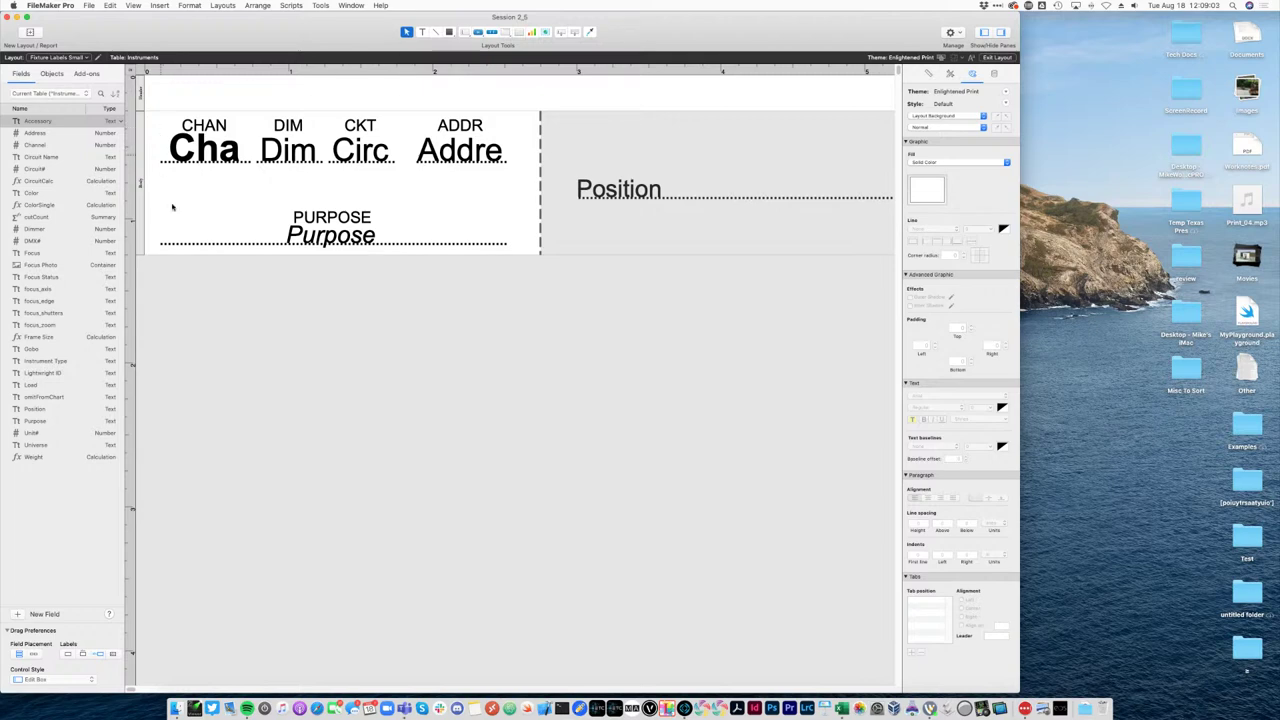
Fit a shortened Position field between the top row and the PURPOSE label, with right-aligned 10 pt text.
{"action": "left_click_drag", "start_coordinate": [642, 200], "coordinate": [237, 200]}
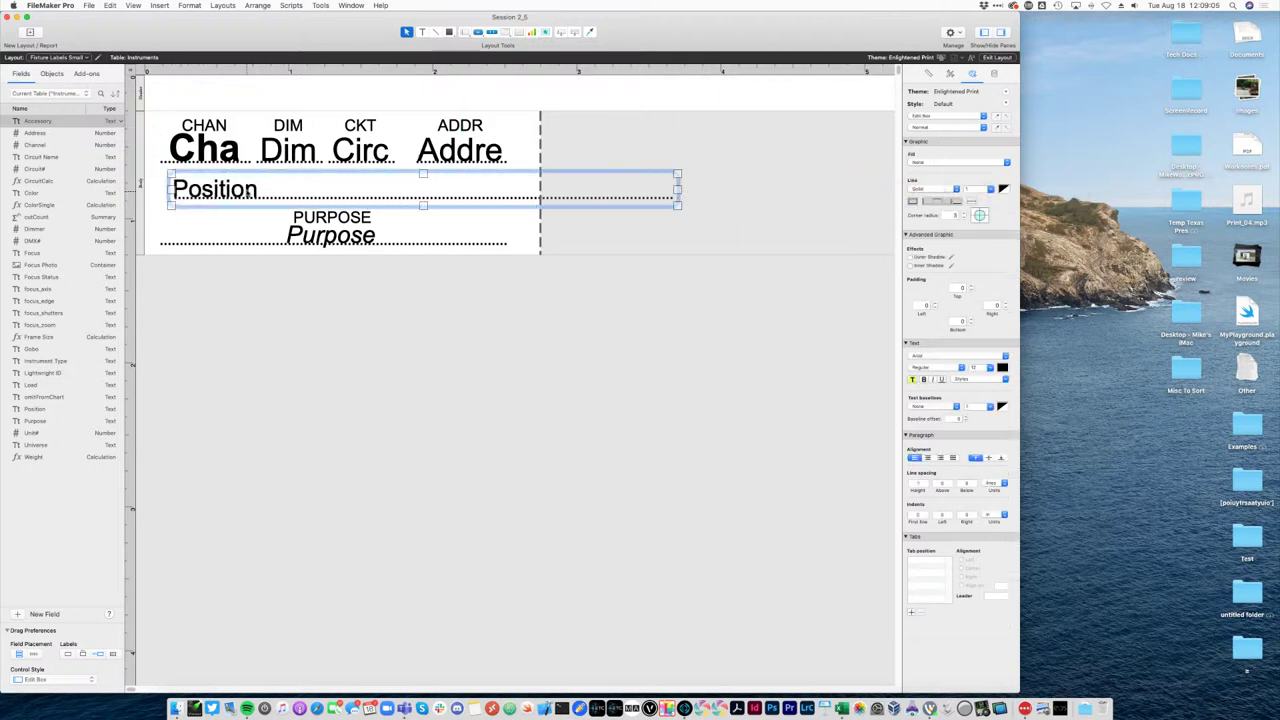
{"action": "left_click_drag", "start_coordinate": [676, 199], "coordinate": [344, 203]}
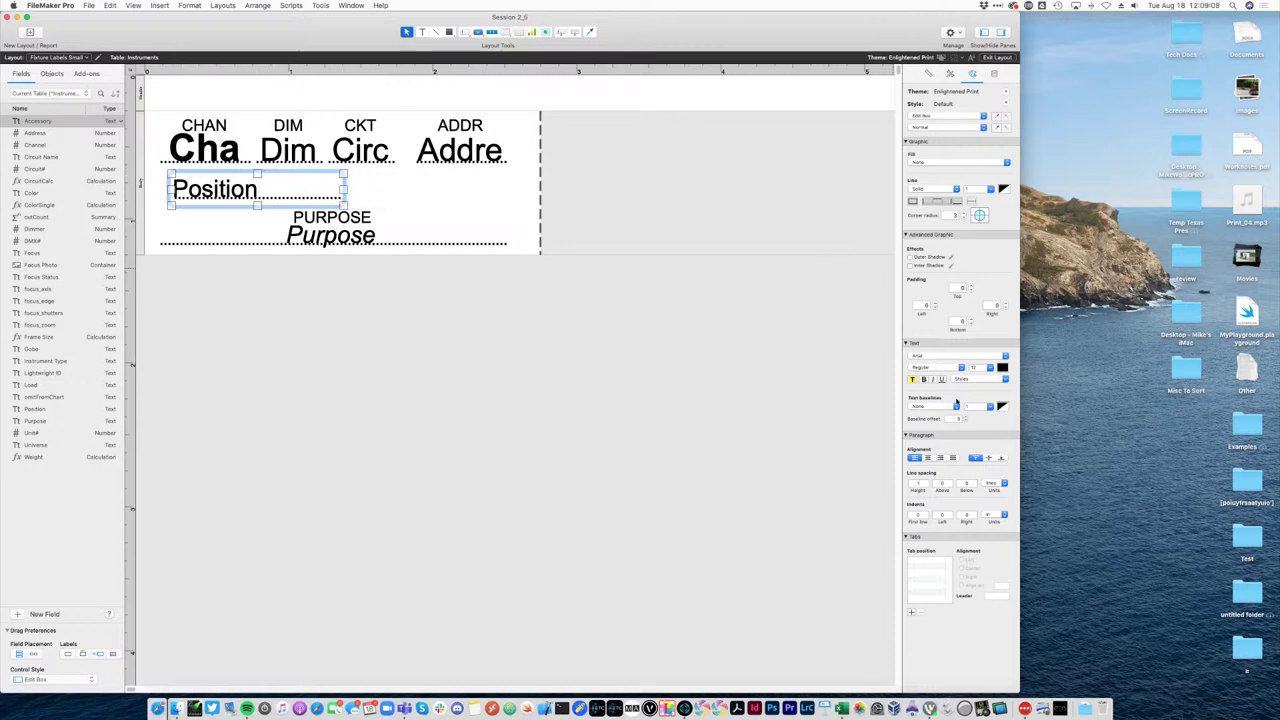
{"action": "left_click", "coordinate": [975, 368]}
{"action": "type", "text": "20"}
{"action": "key", "text": "Return"}
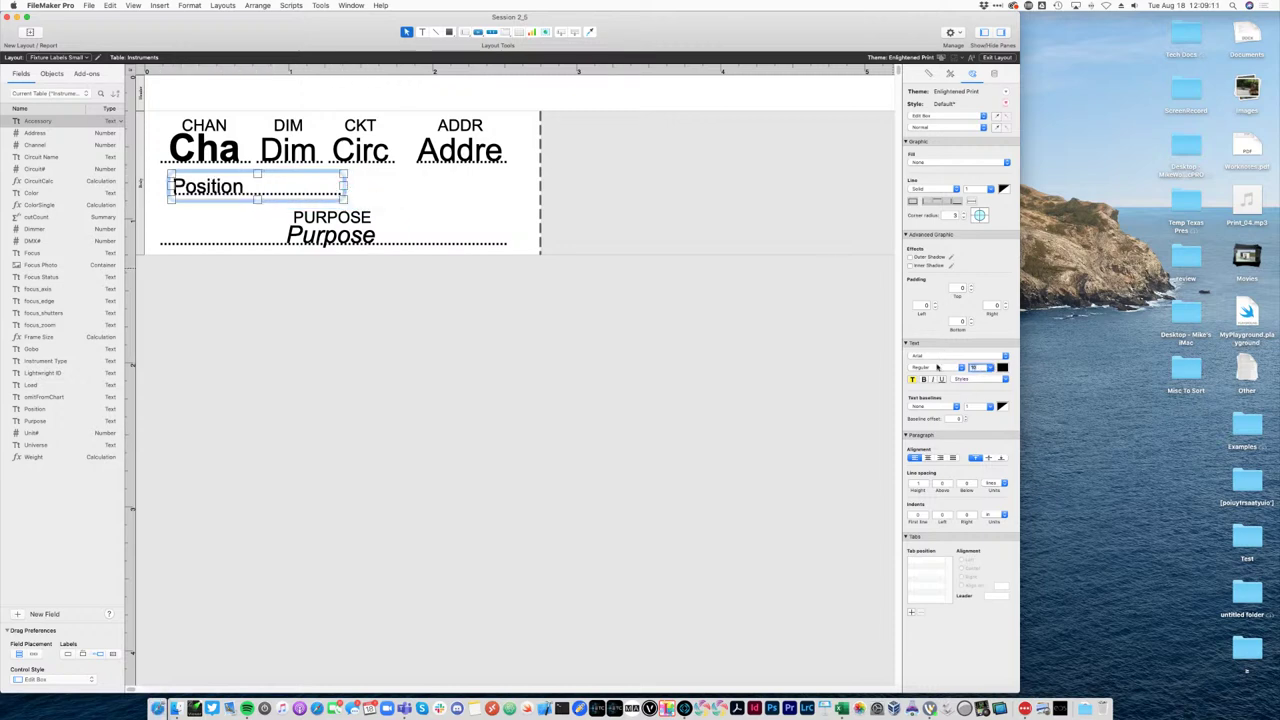
{"action": "left_click", "coordinate": [940, 458]}
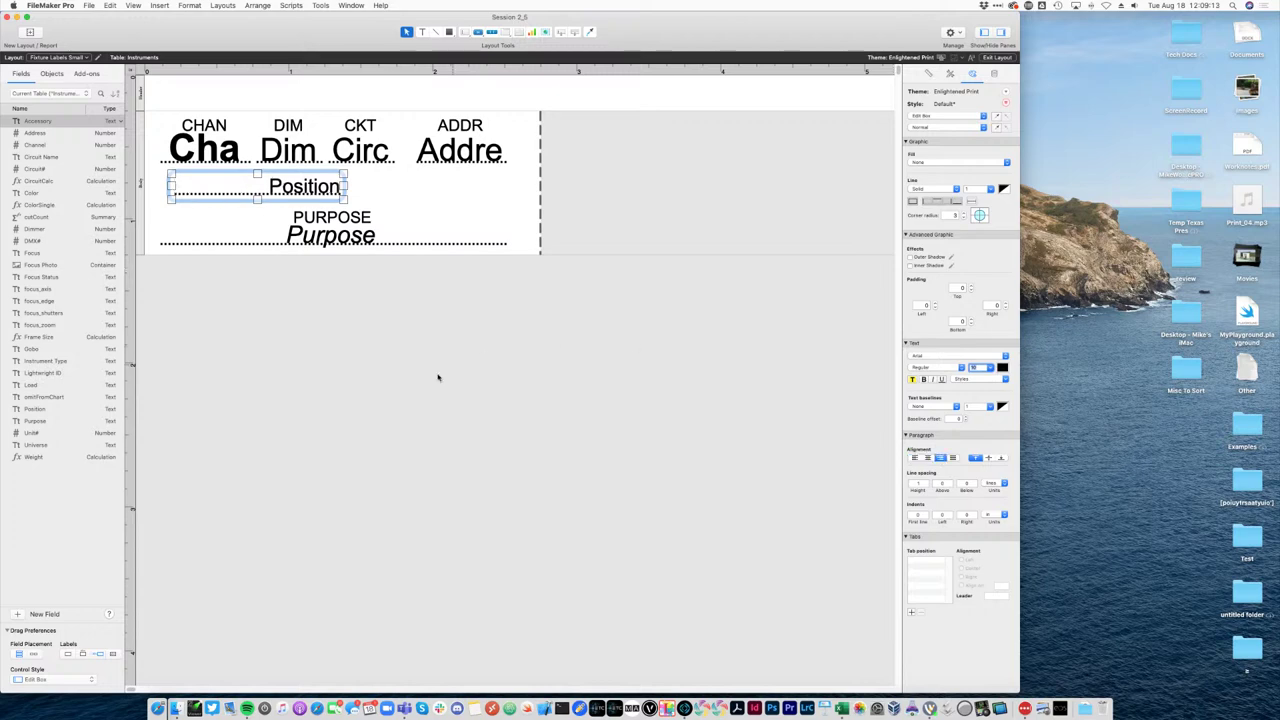
{"action": "left_click", "coordinate": [437, 374]}
Lower the Position field slightly and place a left-aligned duplicate of it directly to its right.
{"action": "left_click_drag", "start_coordinate": [318, 195], "coordinate": [365, 200]}
{"action": "left_click", "coordinate": [423, 337]}
{"action": "left_click", "coordinate": [305, 195]}
{"action": "left_click", "coordinate": [914, 457]}
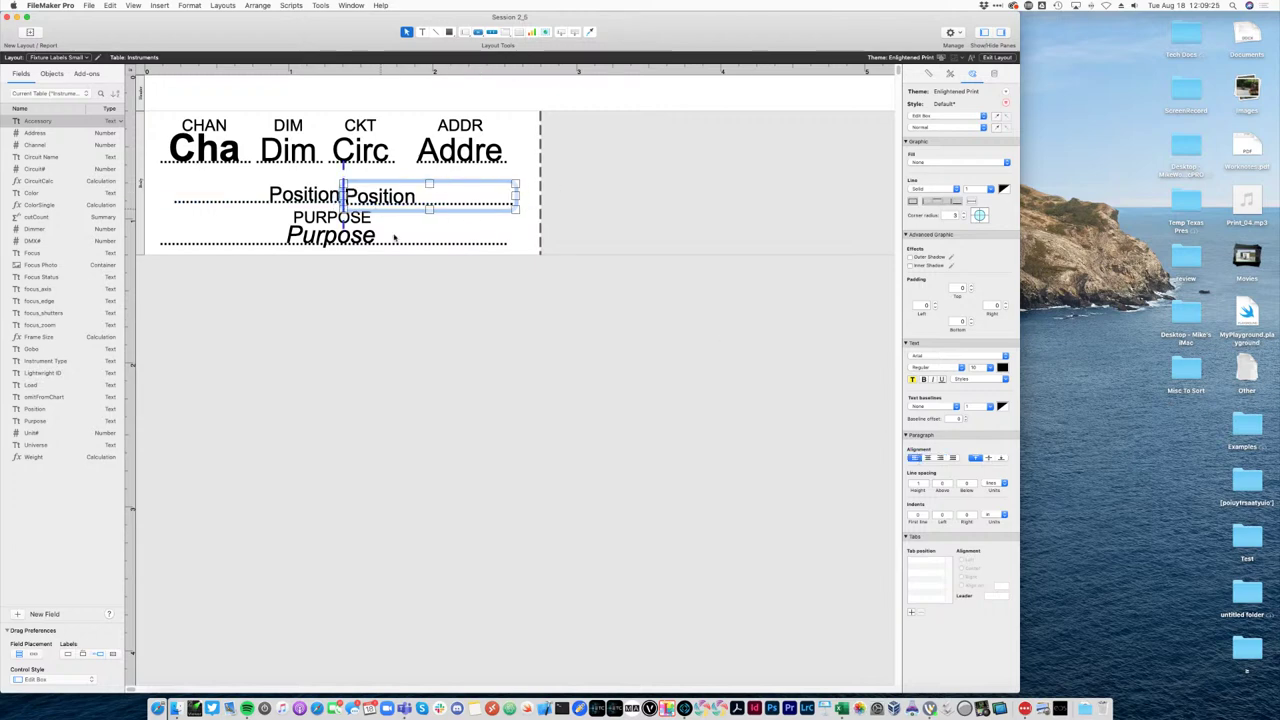
{"action": "left_click", "coordinate": [472, 347]}
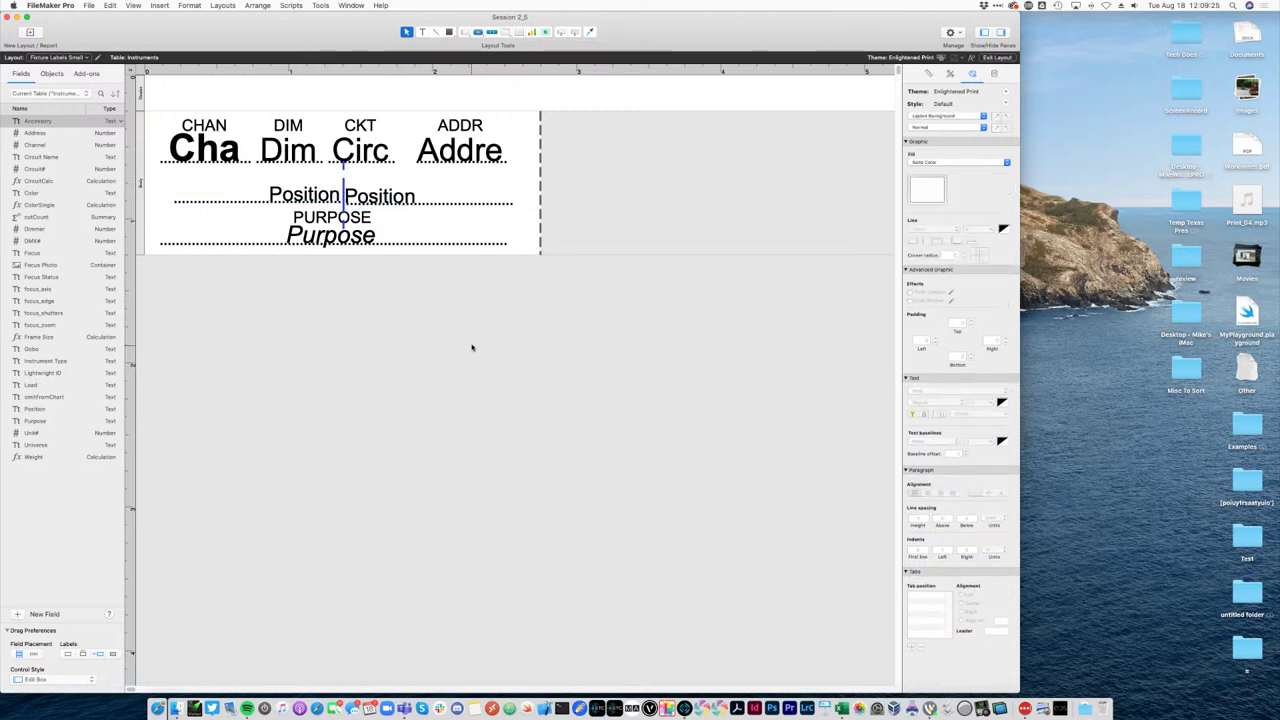
Assign the duplicated Position field to Unit# and shorten it to end well inside the label edge.
{"action": "double_click", "coordinate": [387, 194]}
{"action": "double_click", "coordinate": [632, 487]}
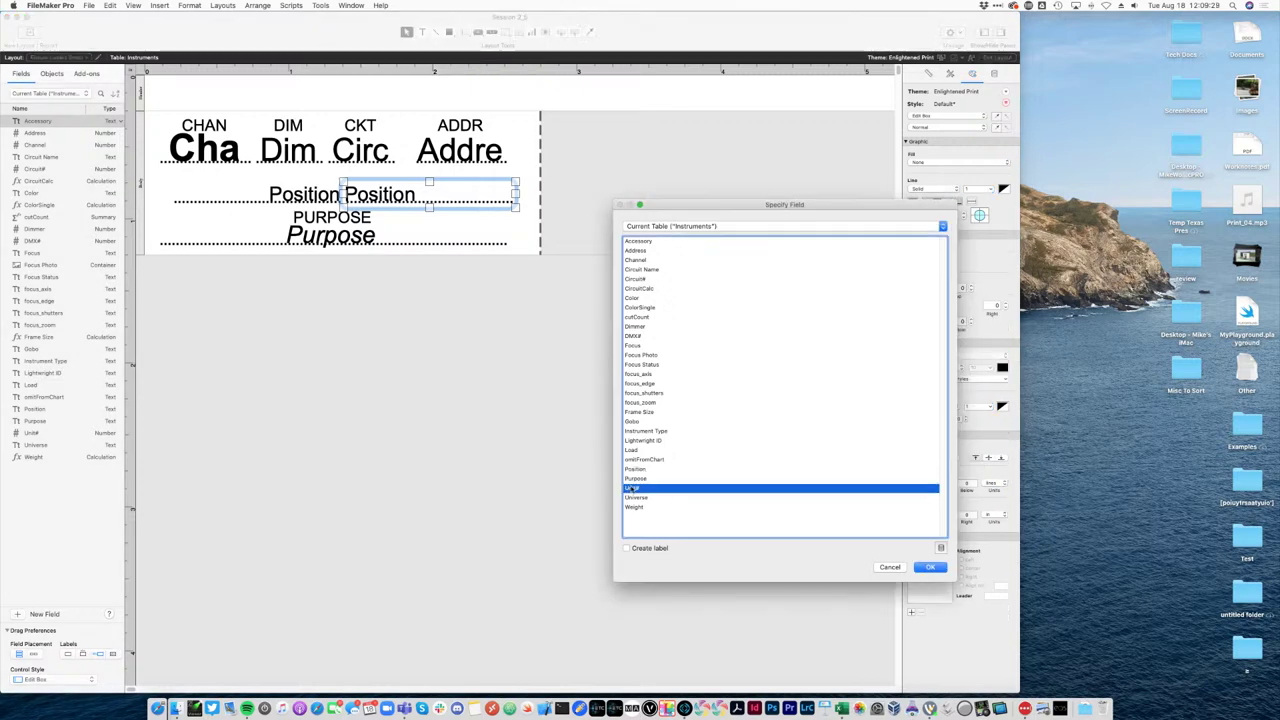
{"action": "left_click_drag", "start_coordinate": [512, 201], "coordinate": [437, 200]}
{"action": "left_click", "coordinate": [494, 357]}
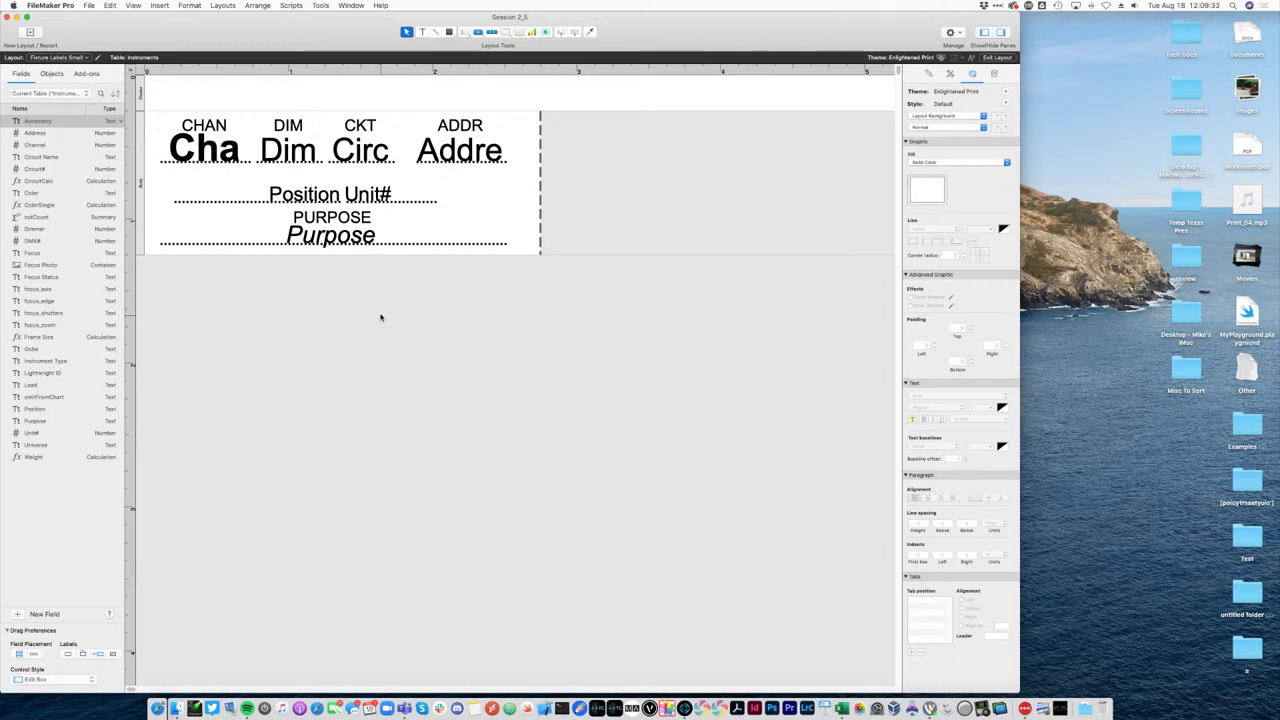
Preview the label sheet at a larger zoom to check the position, unit and purpose lines, and return to the layout.
{"action": "key", "text": "super+u"}
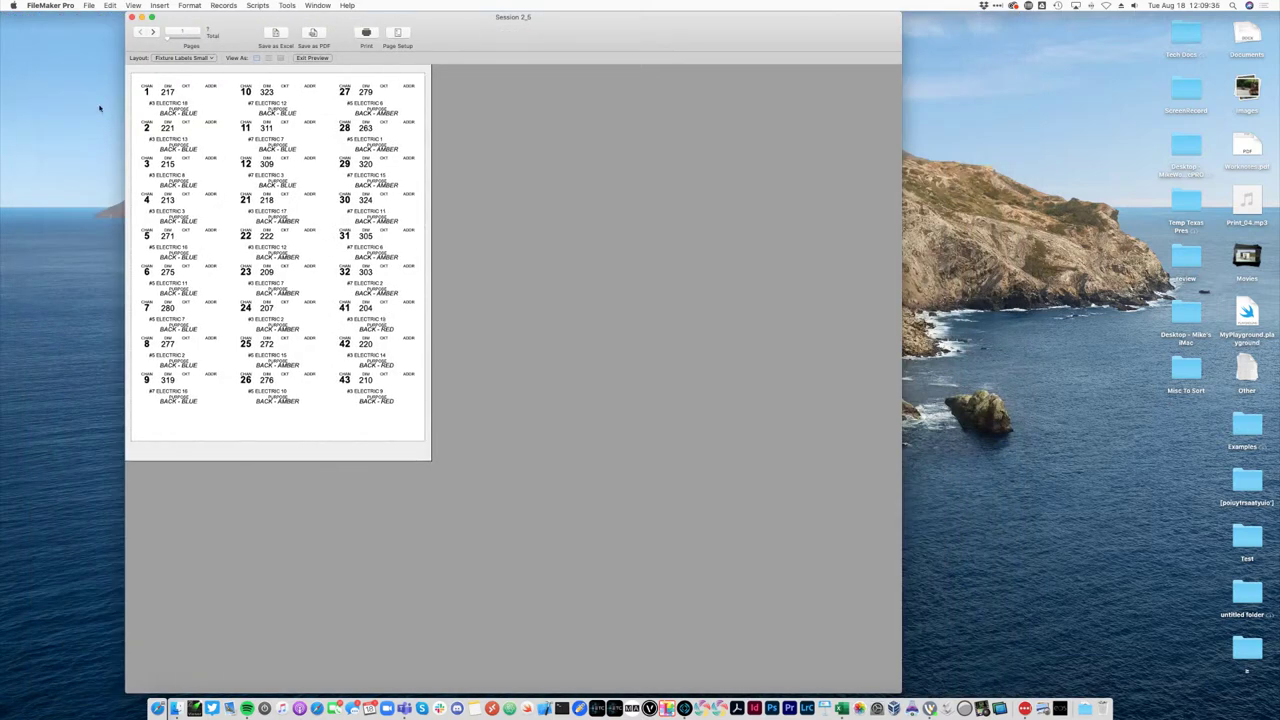
{"action": "left_click", "coordinate": [133, 5]}
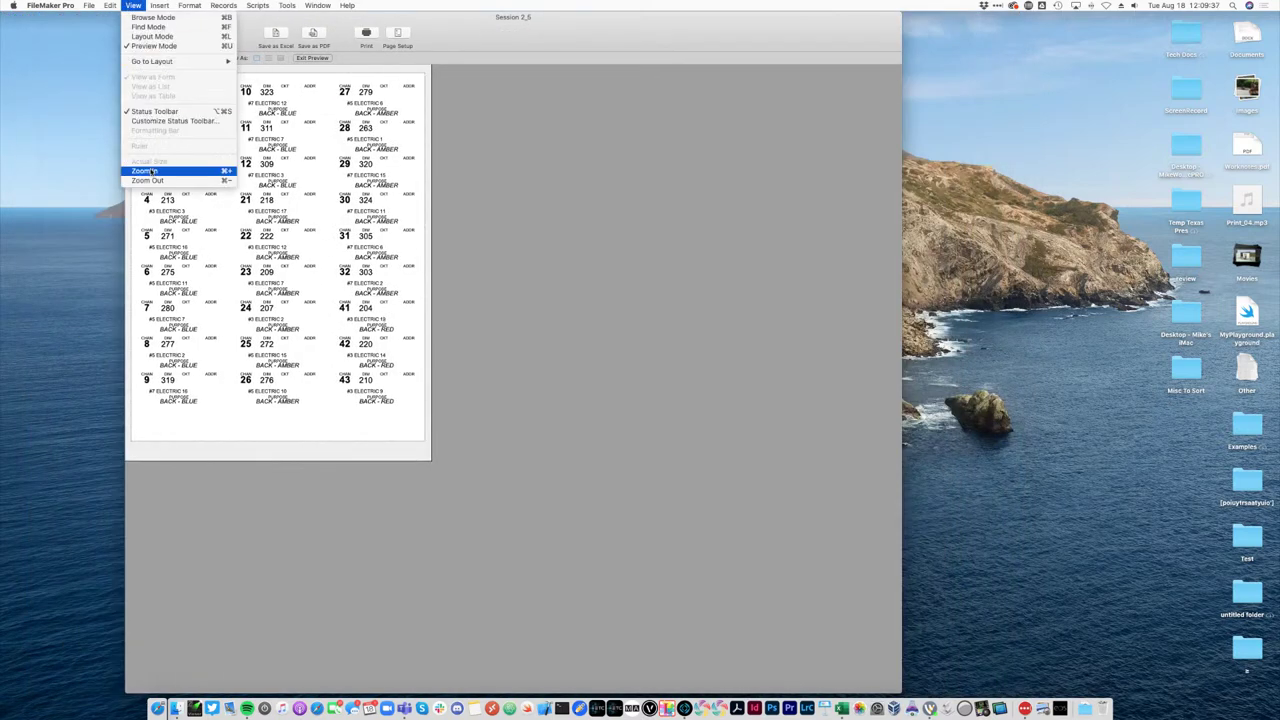
{"action": "left_click", "coordinate": [151, 168]}
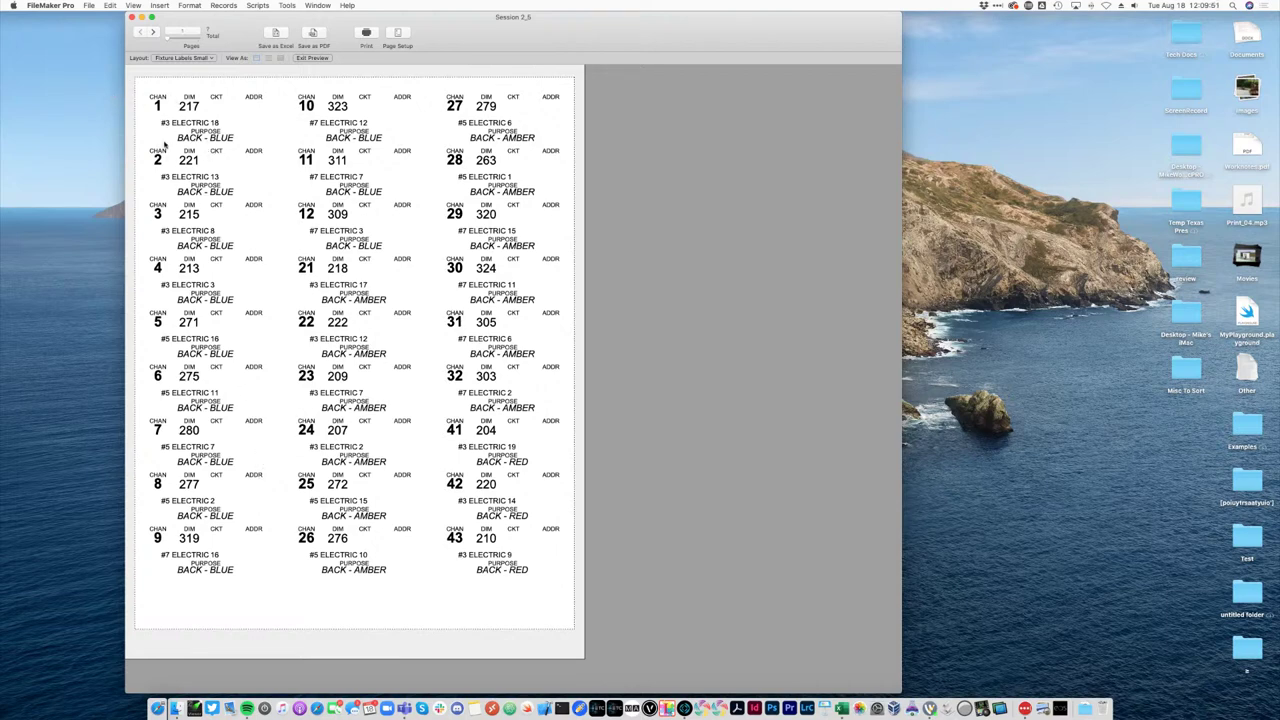
{"action": "key", "text": "super+l"}
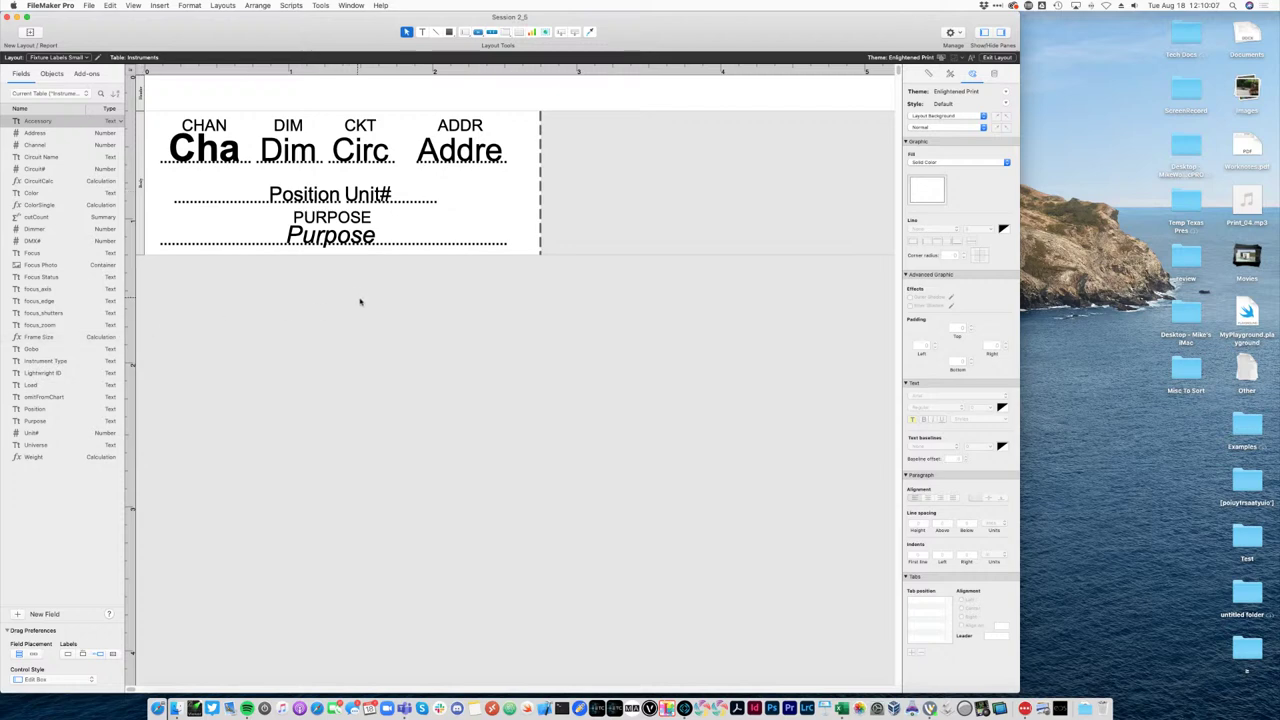
{"action": "left_click", "coordinate": [384, 205]}
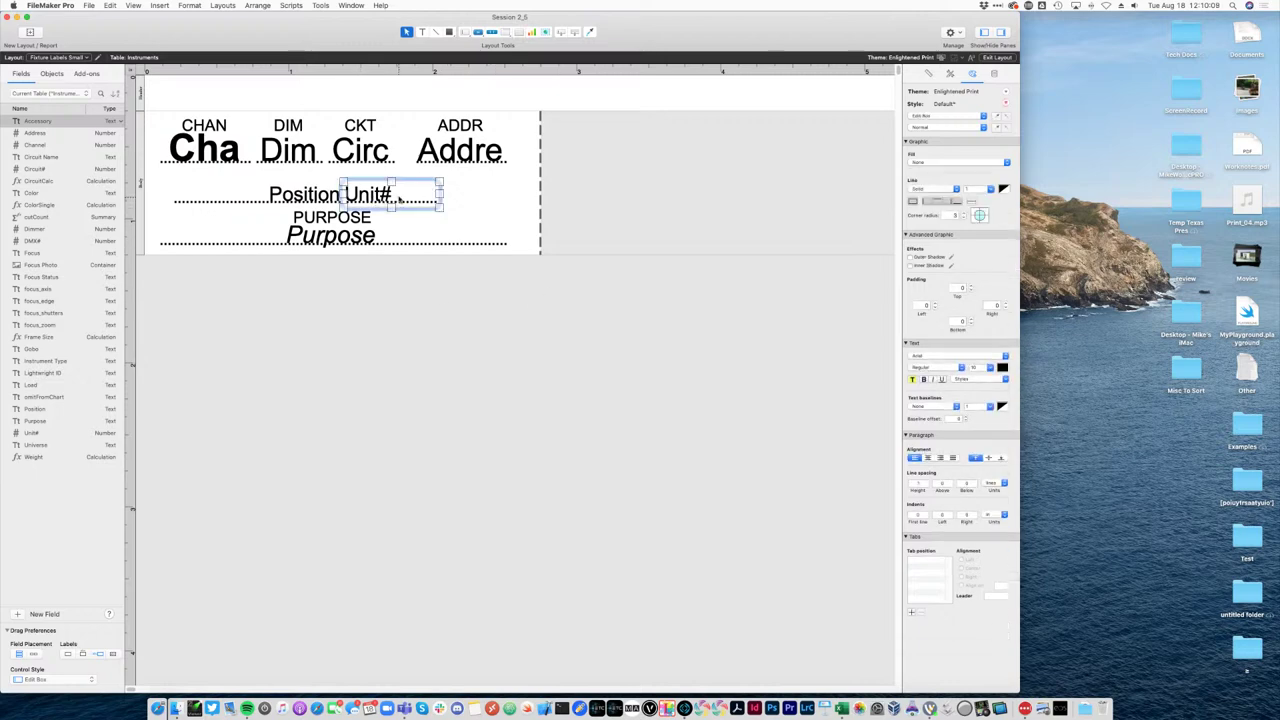
{"action": "left_click", "coordinate": [634, 203]}
{"action": "left_click", "coordinate": [251, 194]}
{"action": "left_click", "coordinate": [400, 195], "text": "shift"}
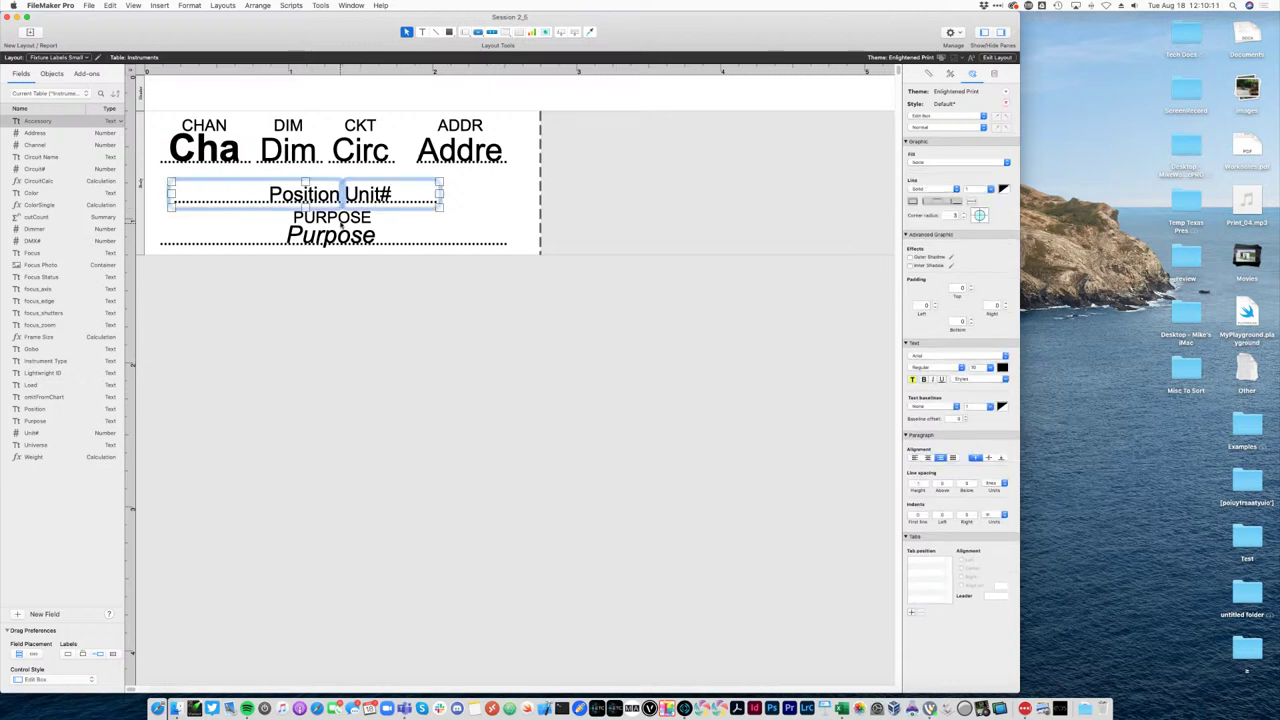
Duplicate the PURPOSE label above the Position field and change the copy's text to POSITION.
{"action": "left_click", "coordinate": [332, 217]}
{"action": "left_click_drag", "start_coordinate": [332, 217], "coordinate": [290, 186]}
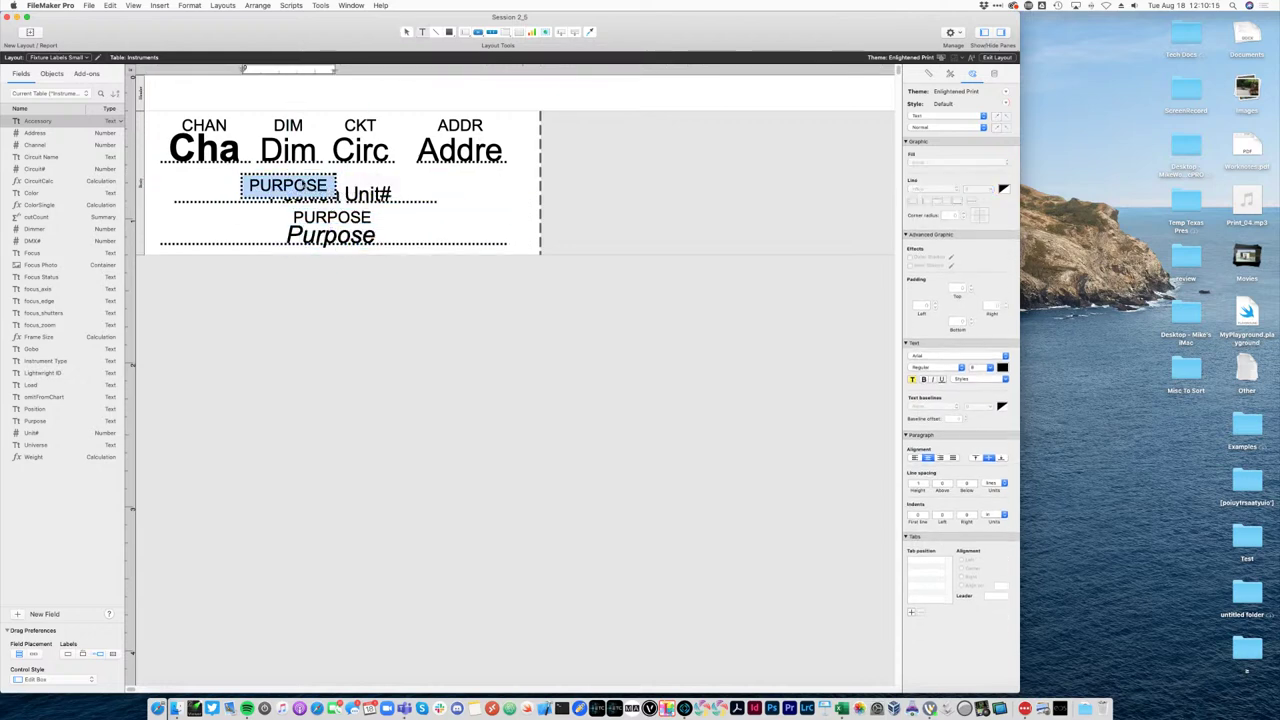
{"action": "double_click", "coordinate": [290, 186]}
{"action": "type", "text": "POSITION"}
{"action": "left_click", "coordinate": [334, 340]}
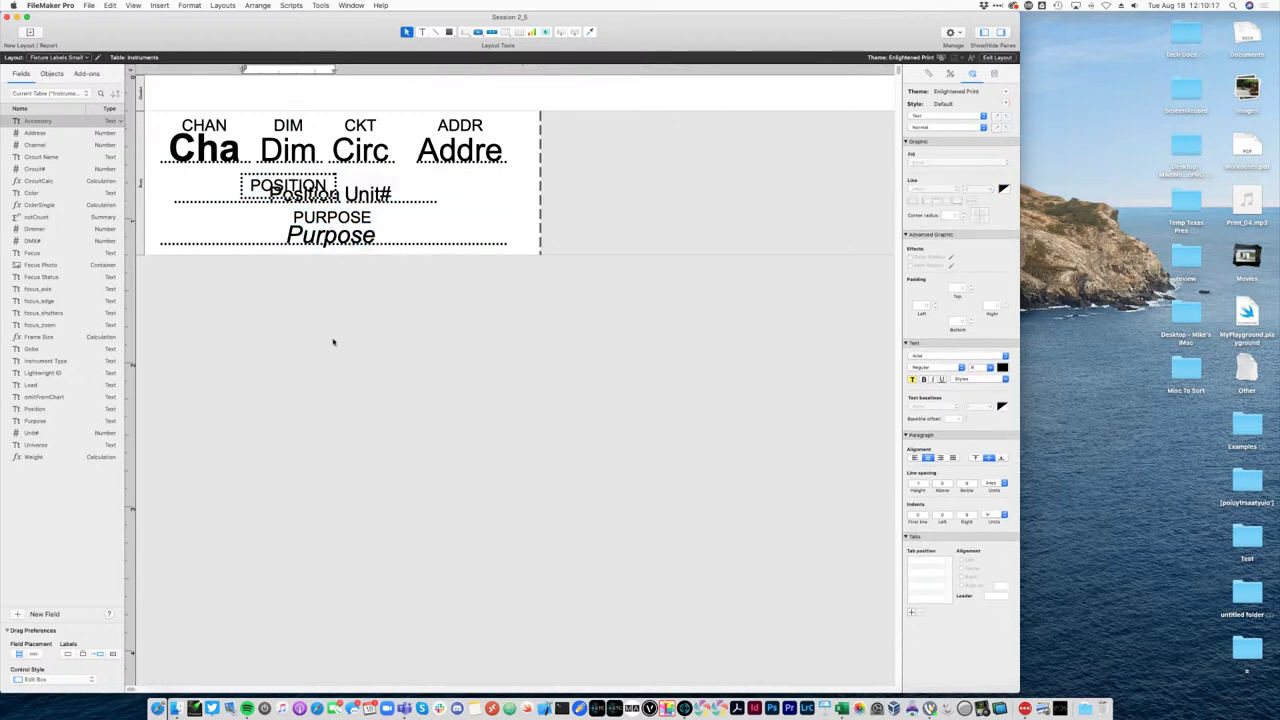
Right-align the POSITION label's text and line its right edge up with the Position field below it.
{"action": "left_click_drag", "start_coordinate": [288, 192], "coordinate": [293, 200]}
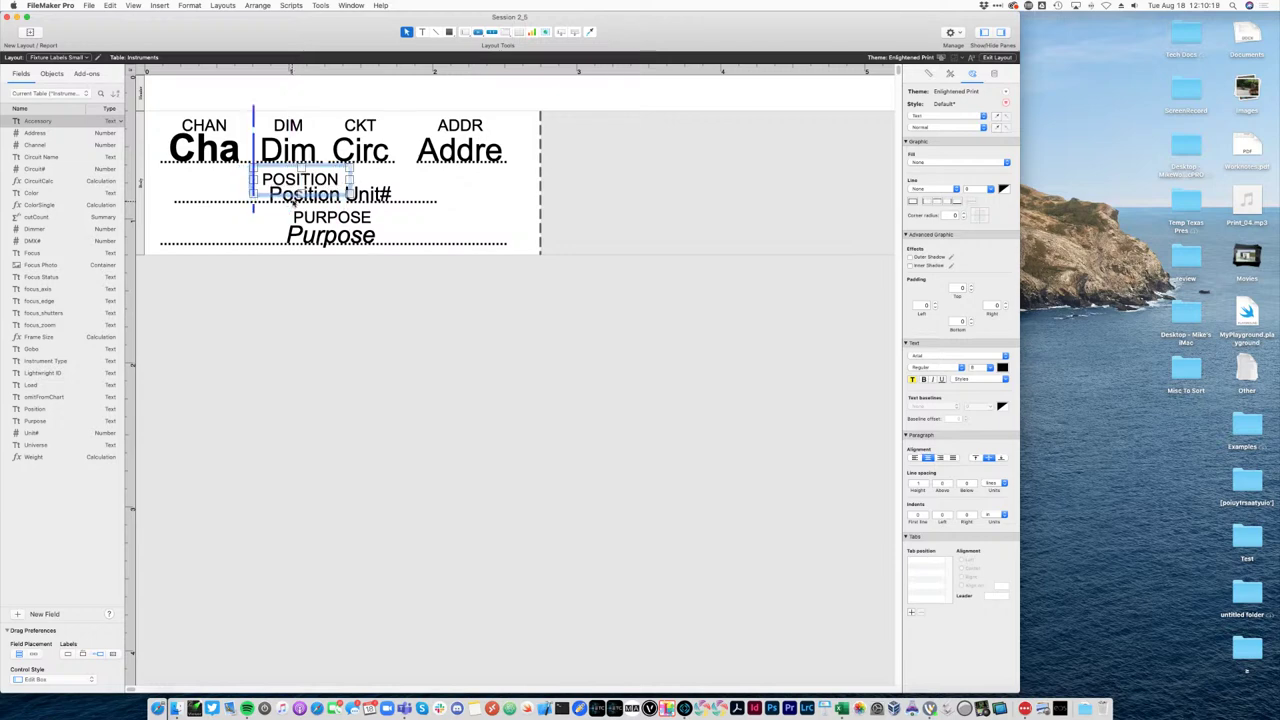
{"action": "left_click", "coordinate": [940, 457]}
{"action": "left_click", "coordinate": [524, 449]}
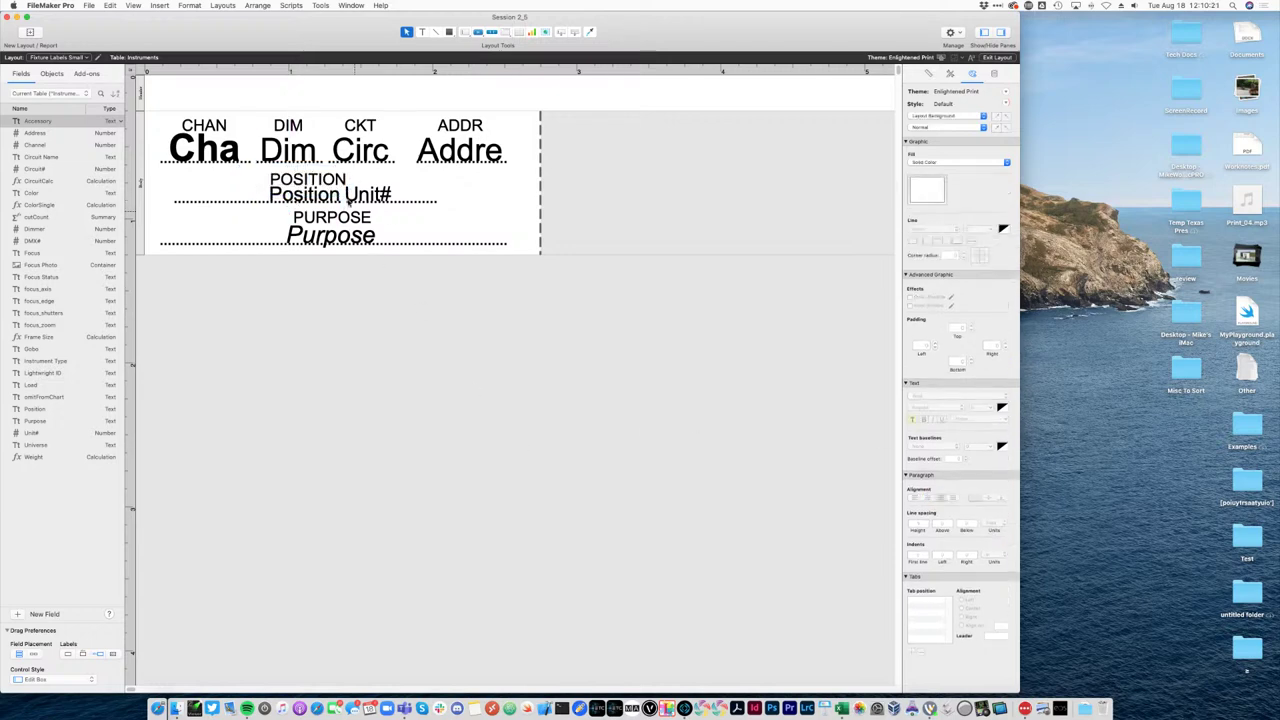
{"action": "left_click_drag", "start_coordinate": [342, 190], "coordinate": [336, 190]}
{"action": "left_click", "coordinate": [379, 317]}
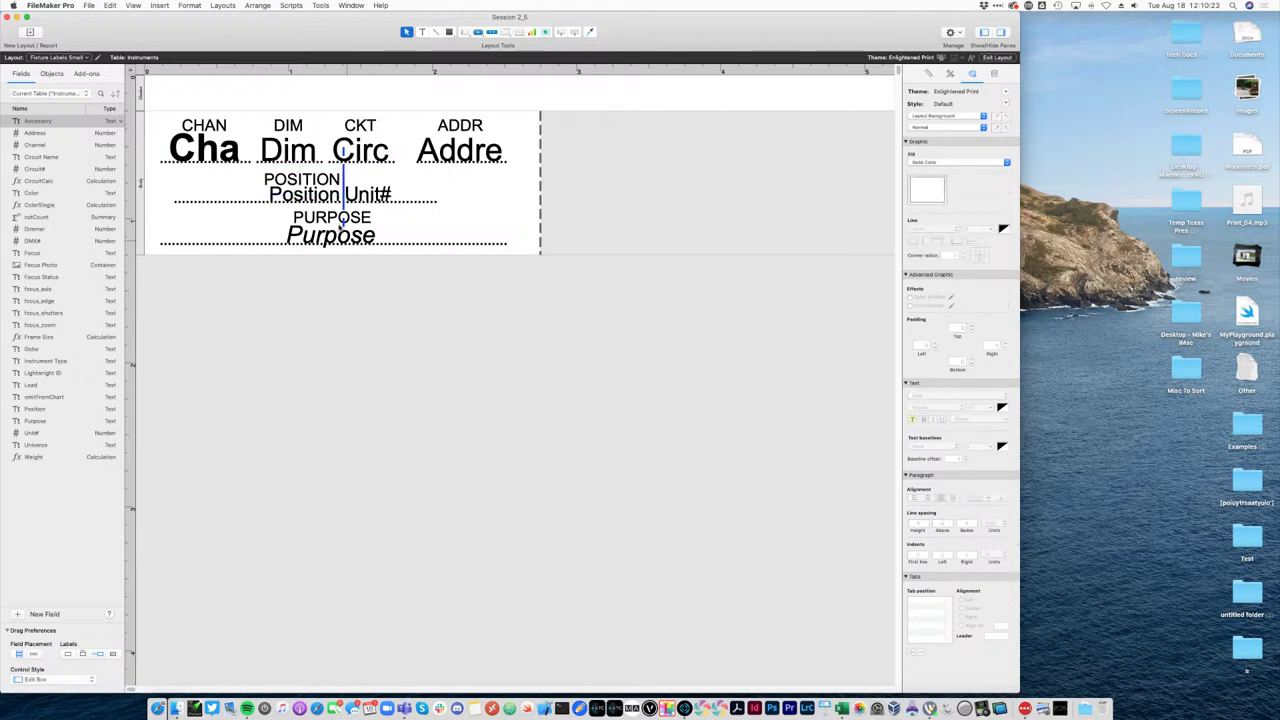
Duplicate the POSITION label above the Unit# field, left-align the copy and change its text to UNIT.
{"action": "left_click", "coordinate": [308, 183]}
{"action": "key", "text": "super+c"}
{"action": "key", "text": "super+v"}
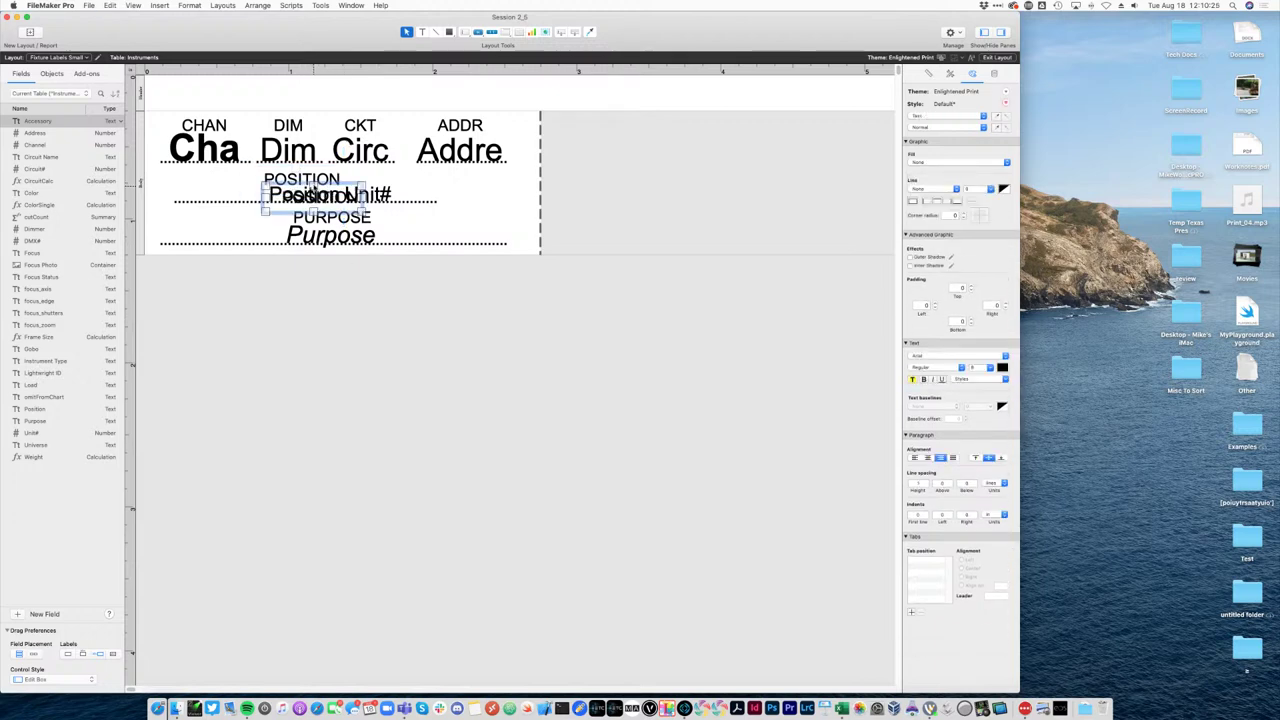
{"action": "left_click_drag", "start_coordinate": [310, 190], "coordinate": [390, 188]}
{"action": "left_click", "coordinate": [914, 457]}
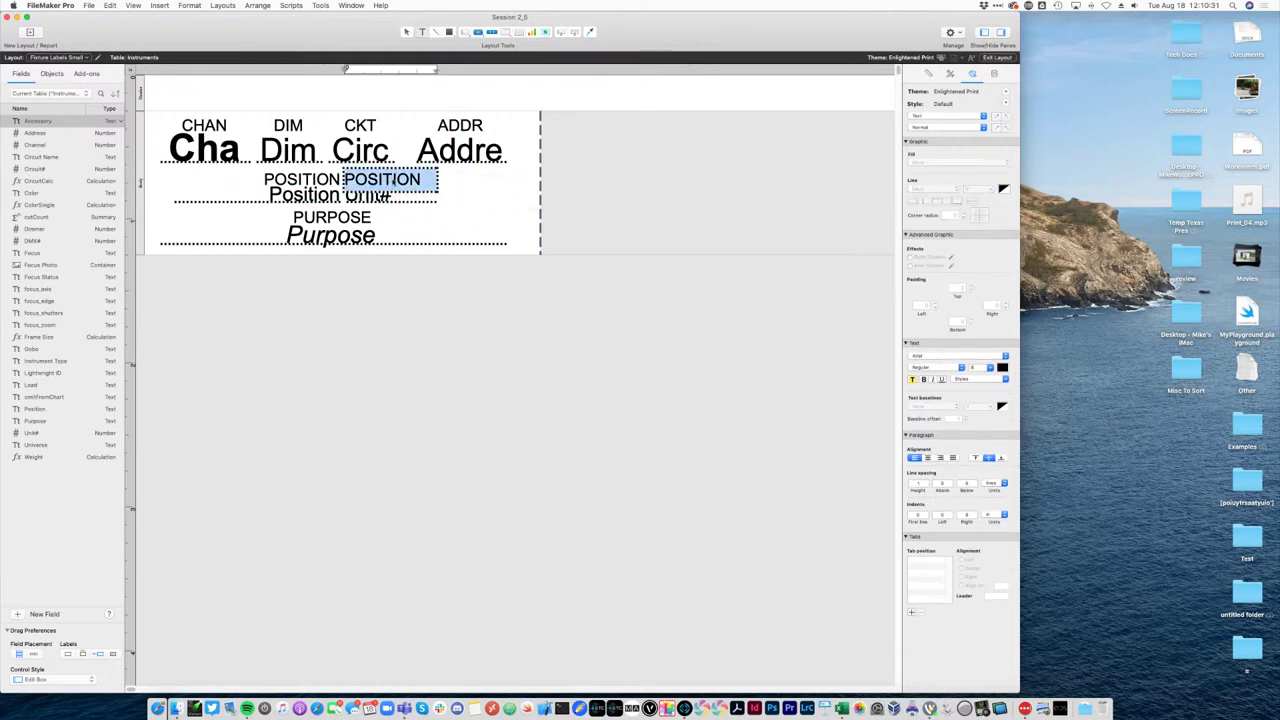
{"action": "type", "text": "UNIT"}
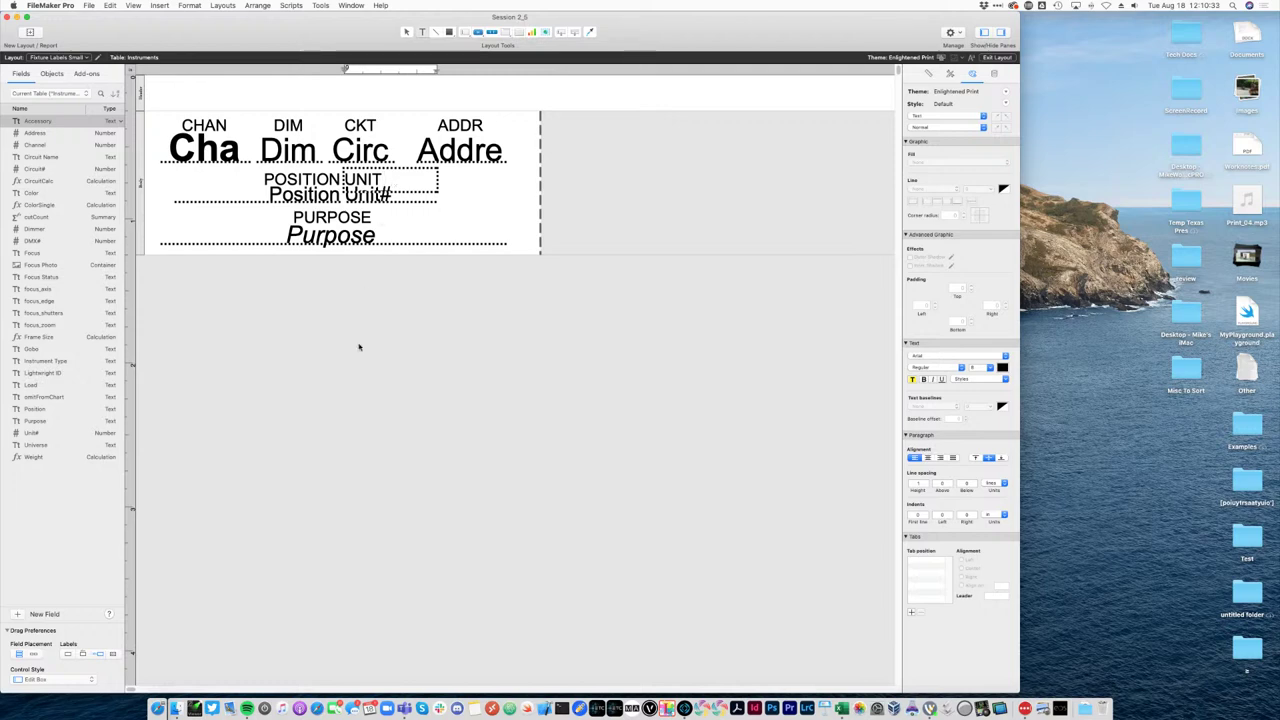
{"action": "key", "text": "Escape"}
Move the UNIT label together with the Unit# field slightly away from Position to leave a gap between them.
{"action": "left_click", "coordinate": [422, 204], "text": "shift"}
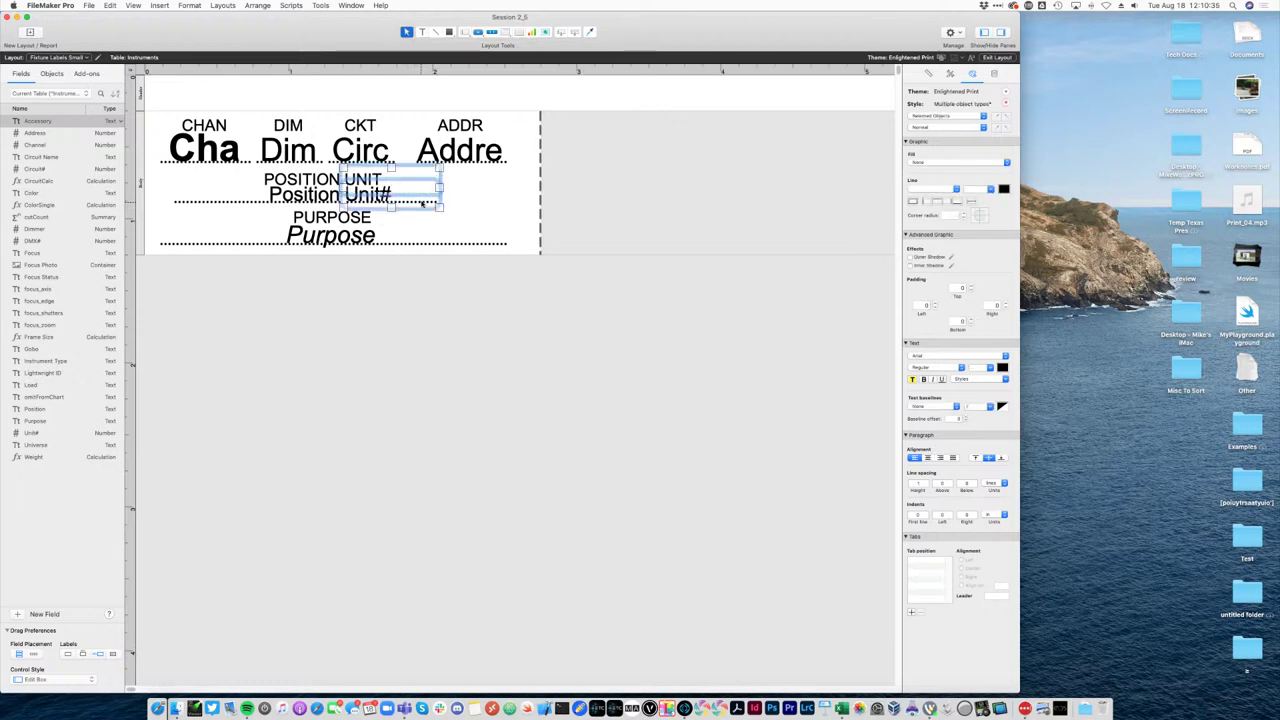
{"action": "left_click_drag", "start_coordinate": [422, 204], "coordinate": [434, 234]}
{"action": "left_click", "coordinate": [489, 403]}
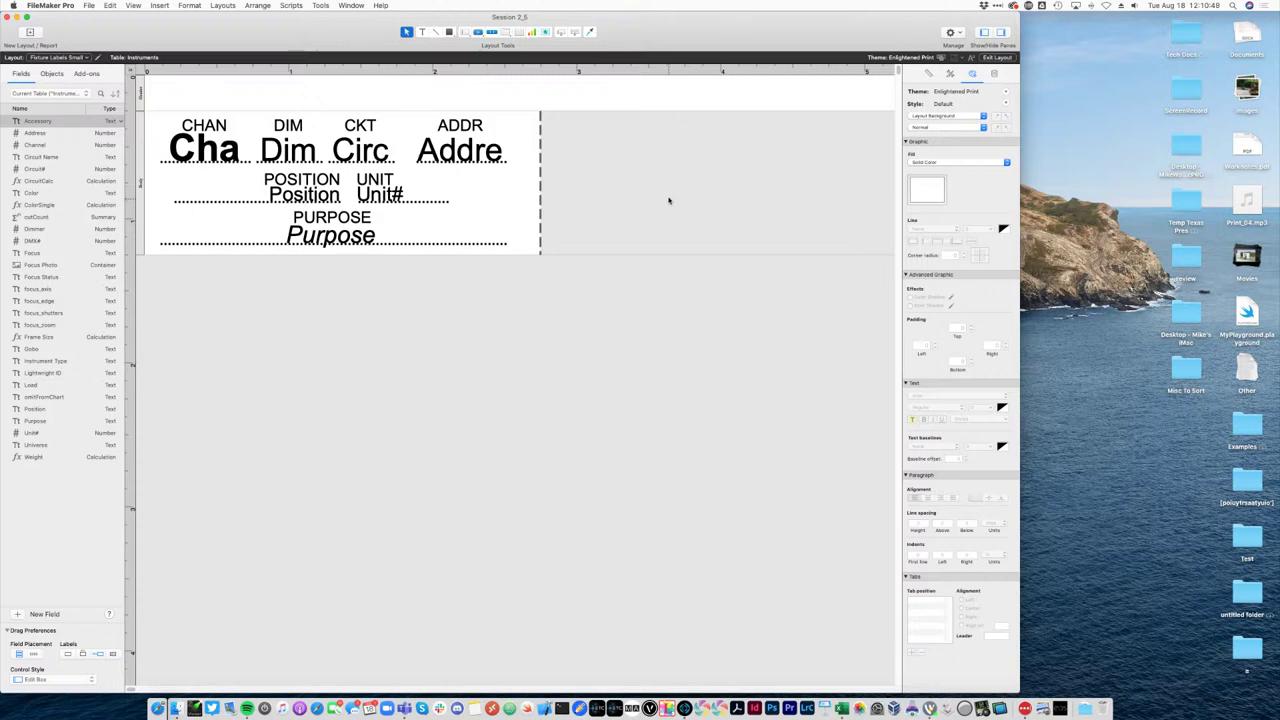
Check the spacing of the position and unit lines in Browse and Preview modes, and return to the layout.
{"action": "key", "text": "super+b"}
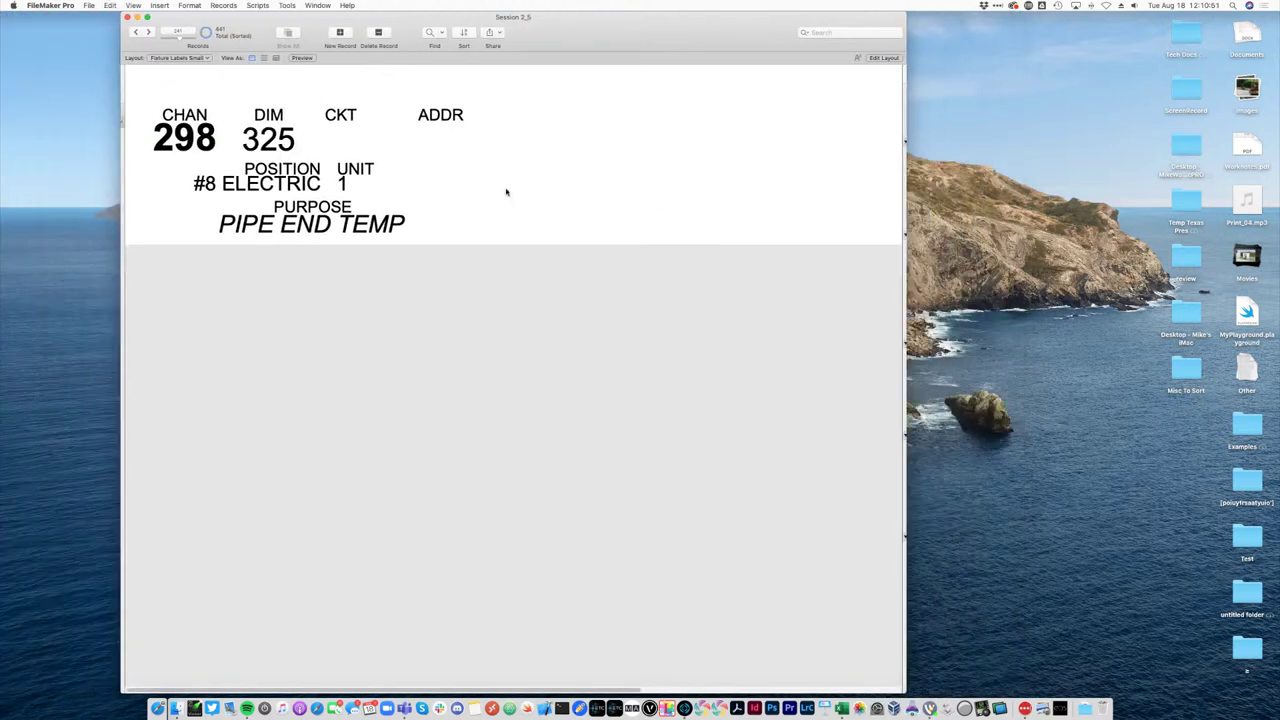
{"action": "key", "text": "super+u"}
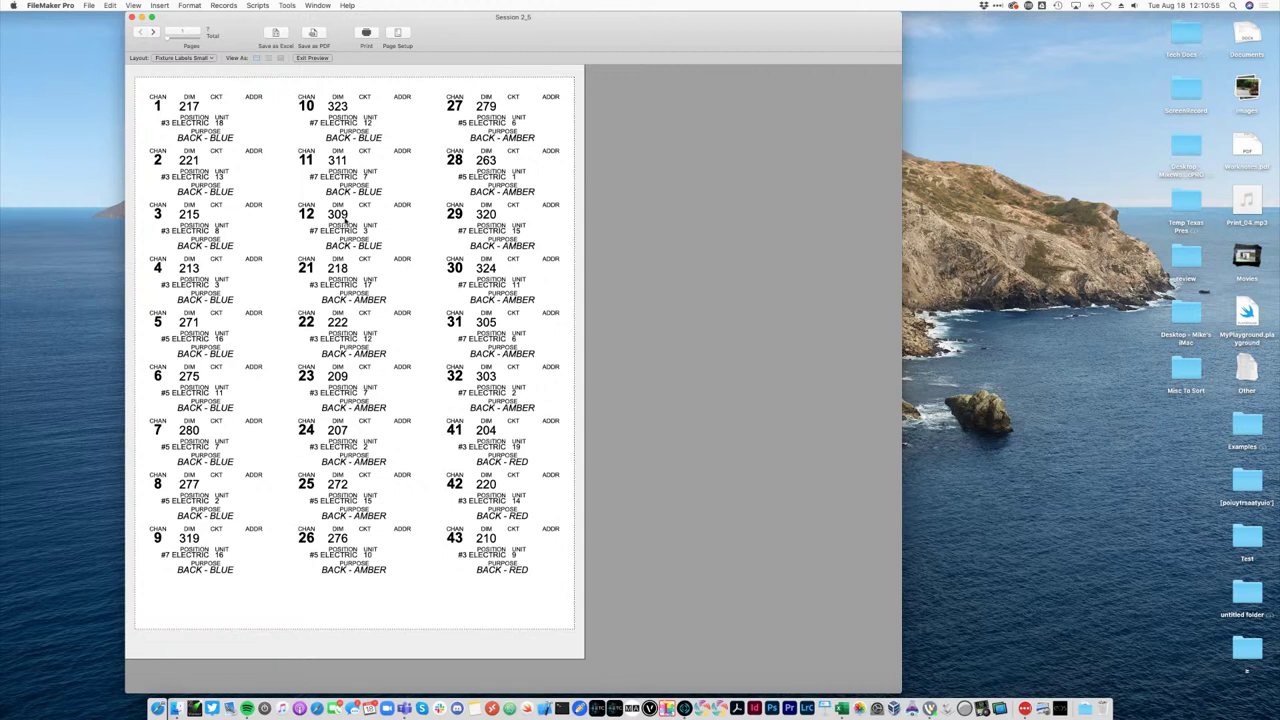
{"action": "key", "text": "super+l"}
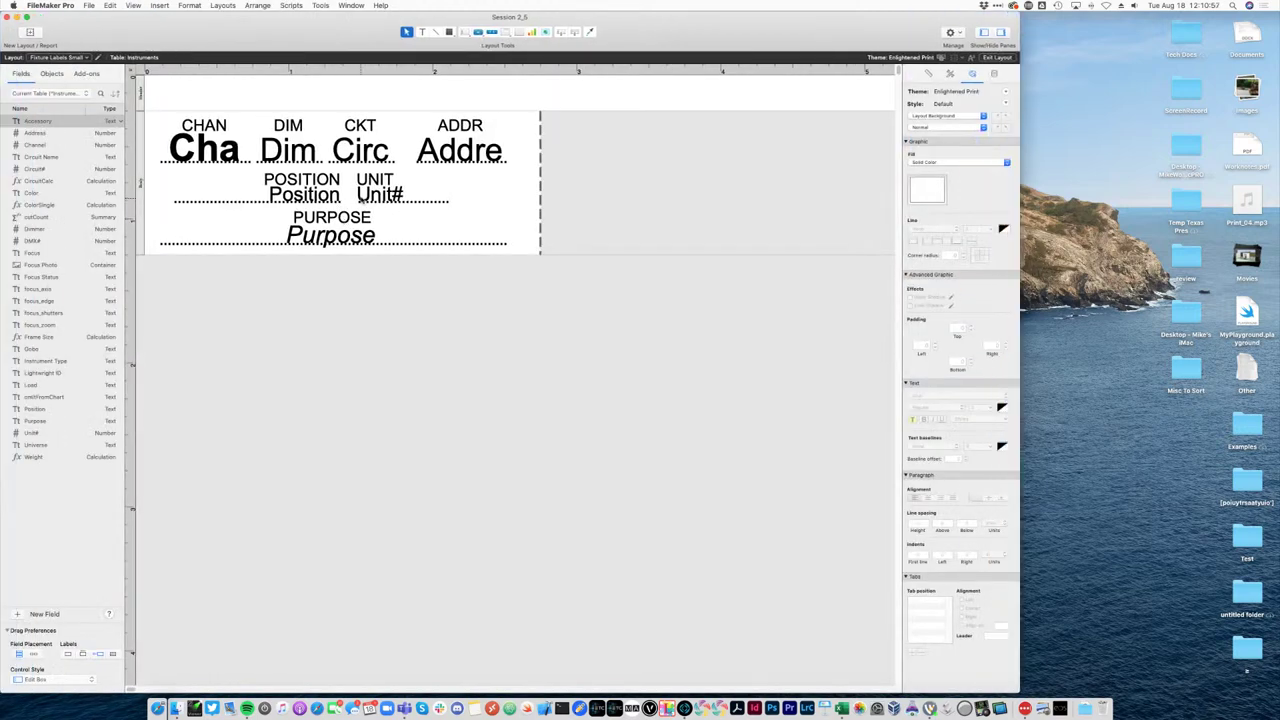
Duplicate the UNIT label as a narrow # text just before the Unit# field, and preview the label sheet.
{"action": "left_click", "coordinate": [388, 180]}
{"action": "mouse_move", "coordinate": [386, 181]}
{"action": "left_mouse_down"}
{"action": "mouse_move", "coordinate": [405, 197]}
{"action": "mouse_move", "coordinate": [382, 195]}
{"action": "left_mouse_up"}
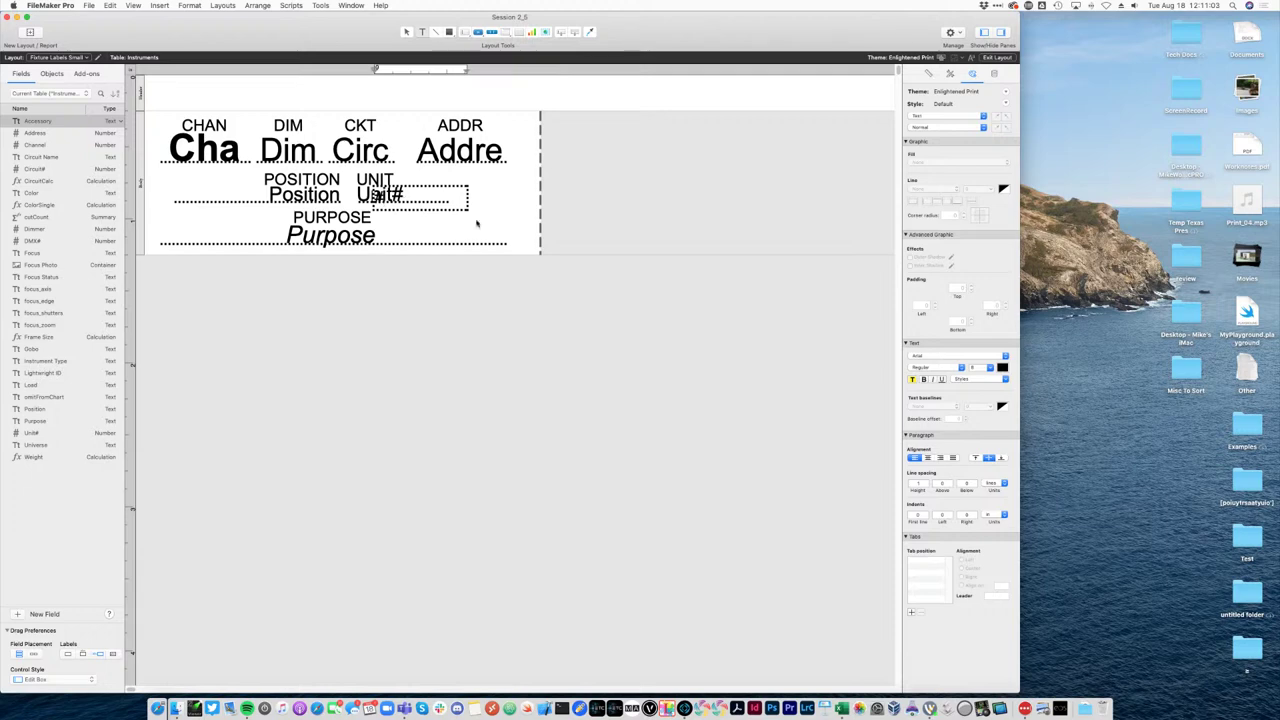
{"action": "left_click", "coordinate": [430, 197]}
{"action": "left_click_drag", "start_coordinate": [467, 198], "coordinate": [401, 230]}
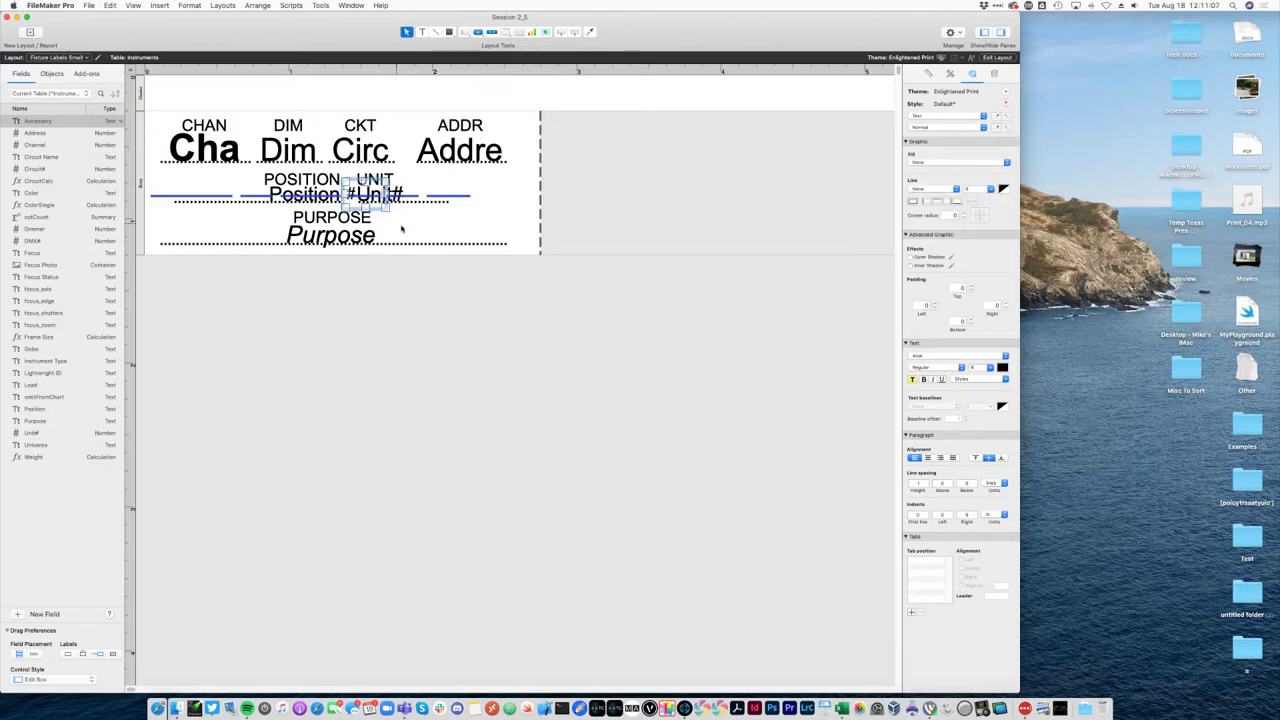
{"action": "left_click", "coordinate": [629, 229]}
{"action": "key", "text": "super+u"}
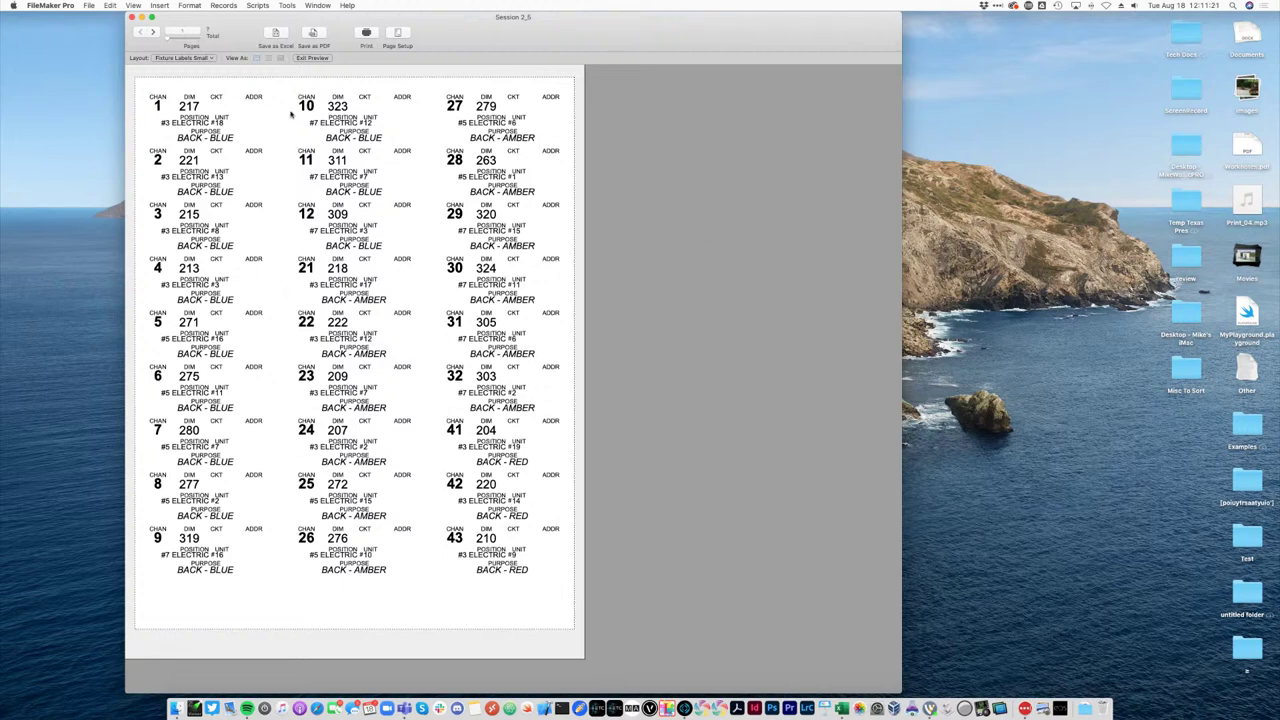
Move the label window aside, open the recent file PMP MAR 2020 WORKING and dismiss the plugin notice.
{"action": "left_click_drag", "start_coordinate": [600, 24], "coordinate": [474, 9]}
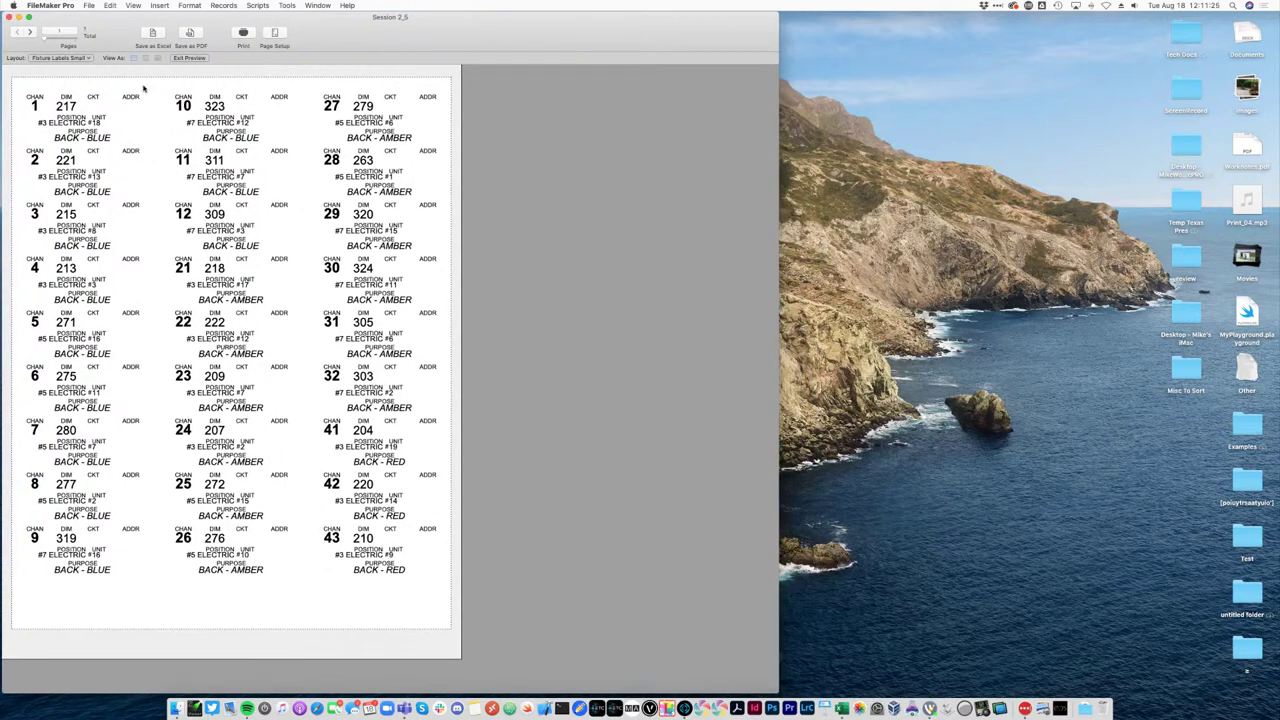
{"action": "left_click", "coordinate": [89, 5]}
{"action": "mouse_move", "coordinate": [102, 42]}
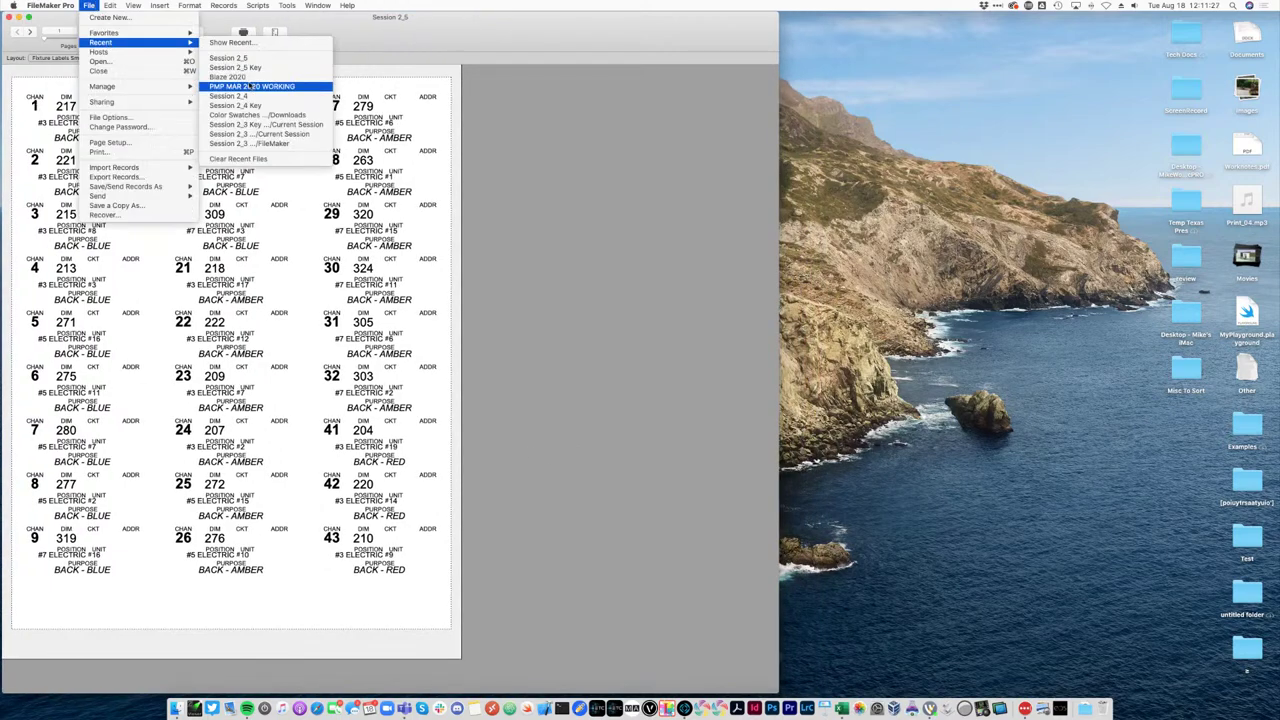
{"action": "left_click", "coordinate": [249, 87]}
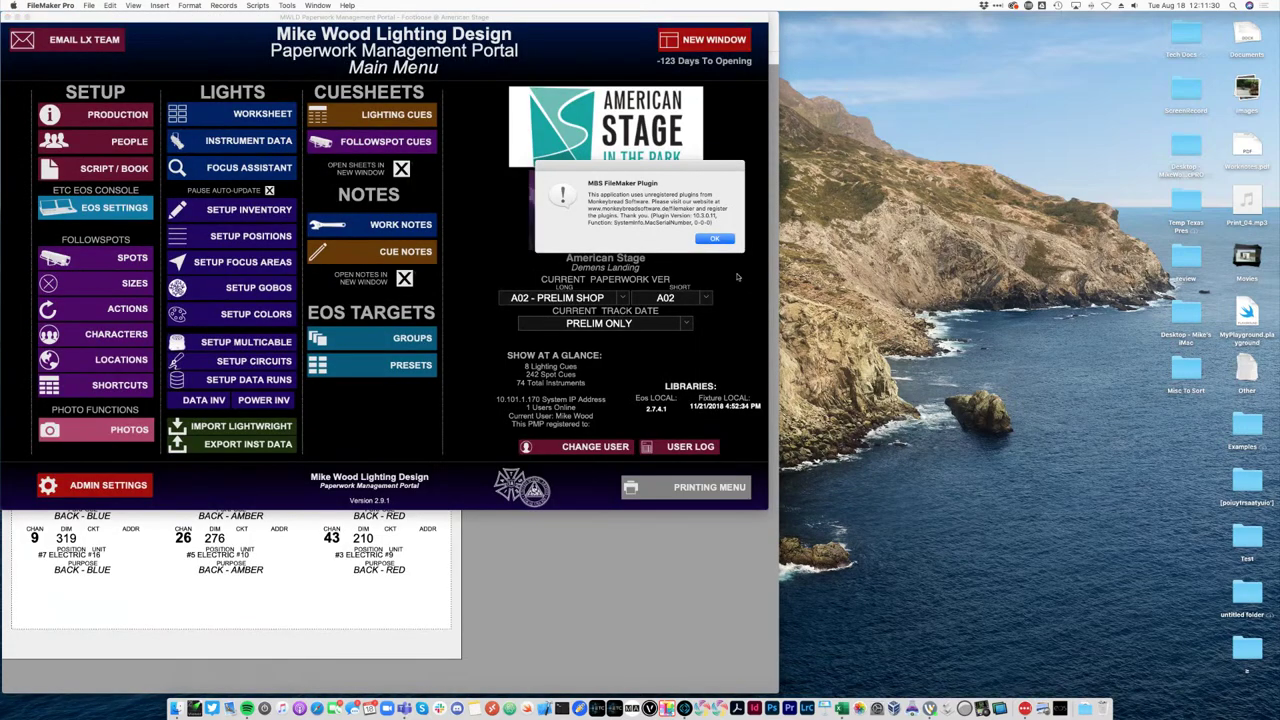
{"action": "left_click", "coordinate": [713, 240]}
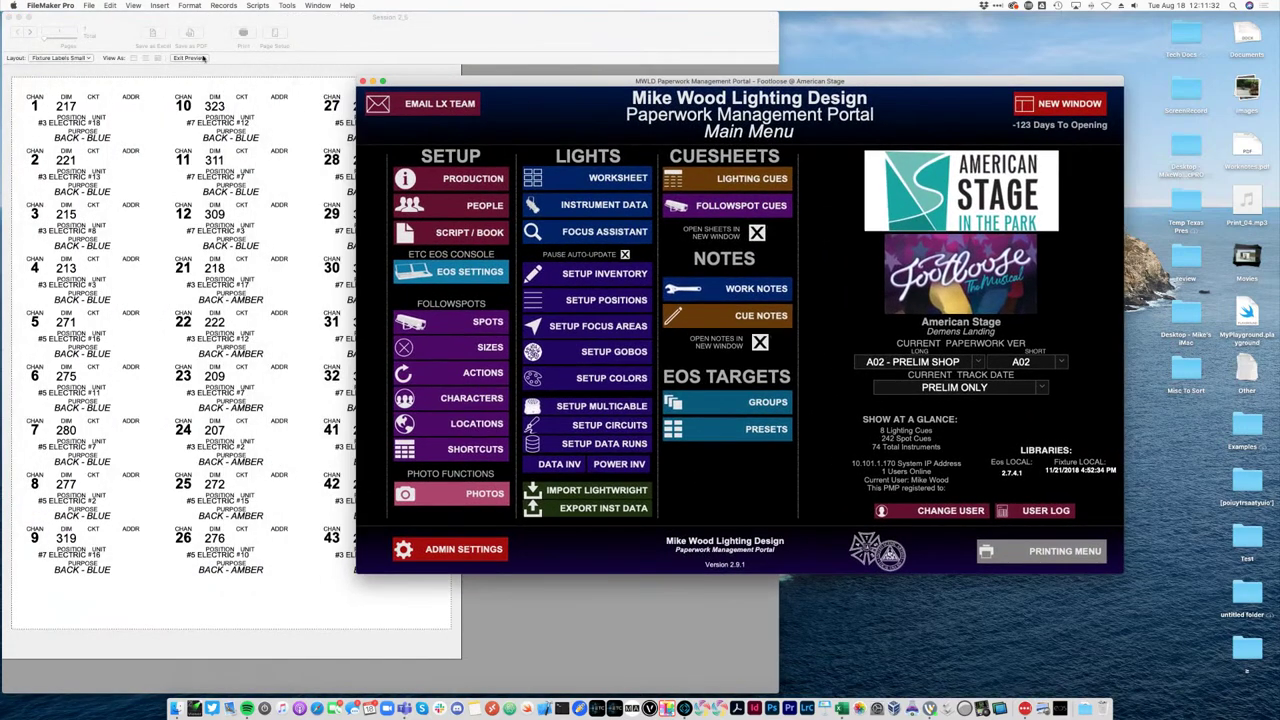
Go to the Dymo Labels Large (Fixtures) layout among the portal's label sheets.
{"action": "left_click", "coordinate": [133, 5]}
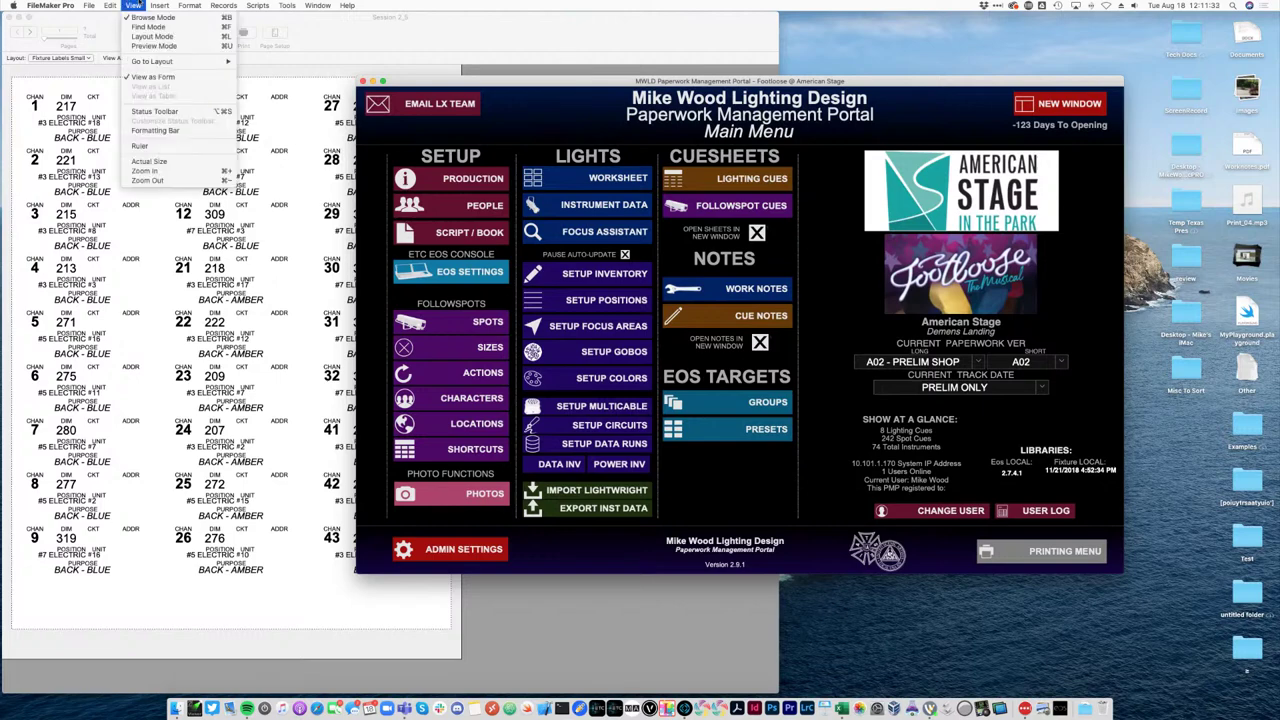
{"action": "mouse_move", "coordinate": [150, 62]}
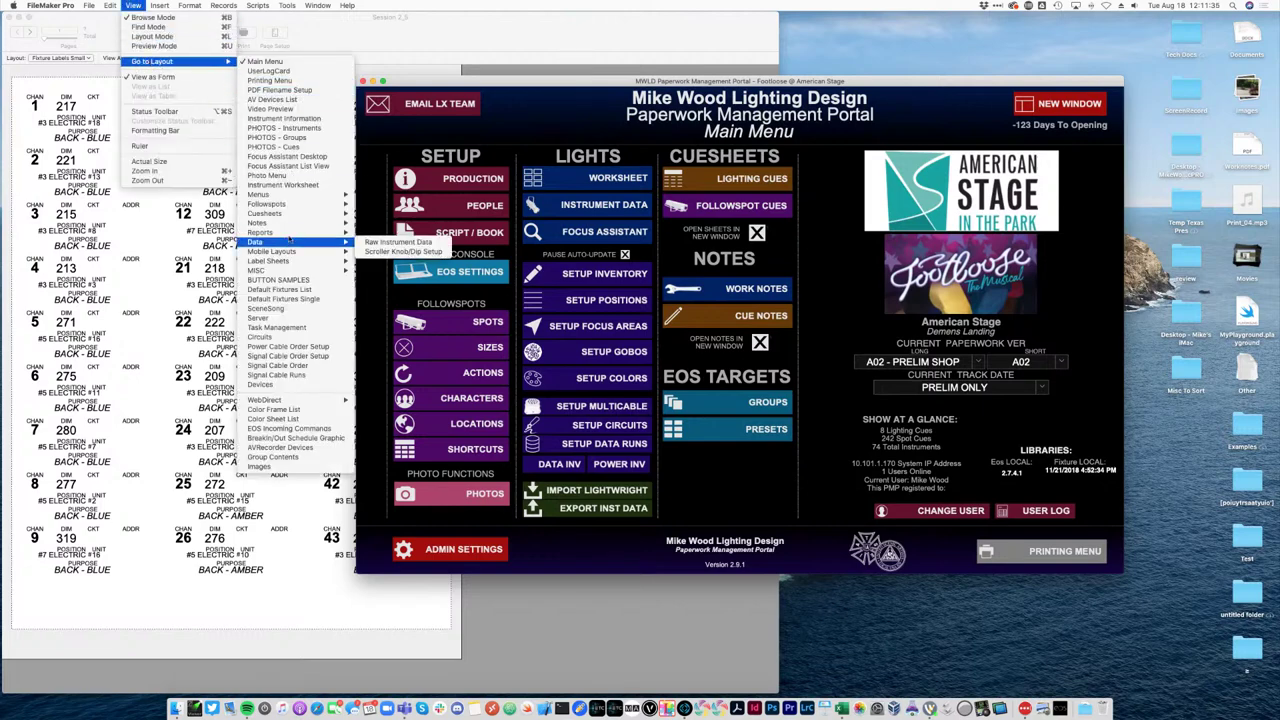
{"action": "mouse_move", "coordinate": [313, 260]}
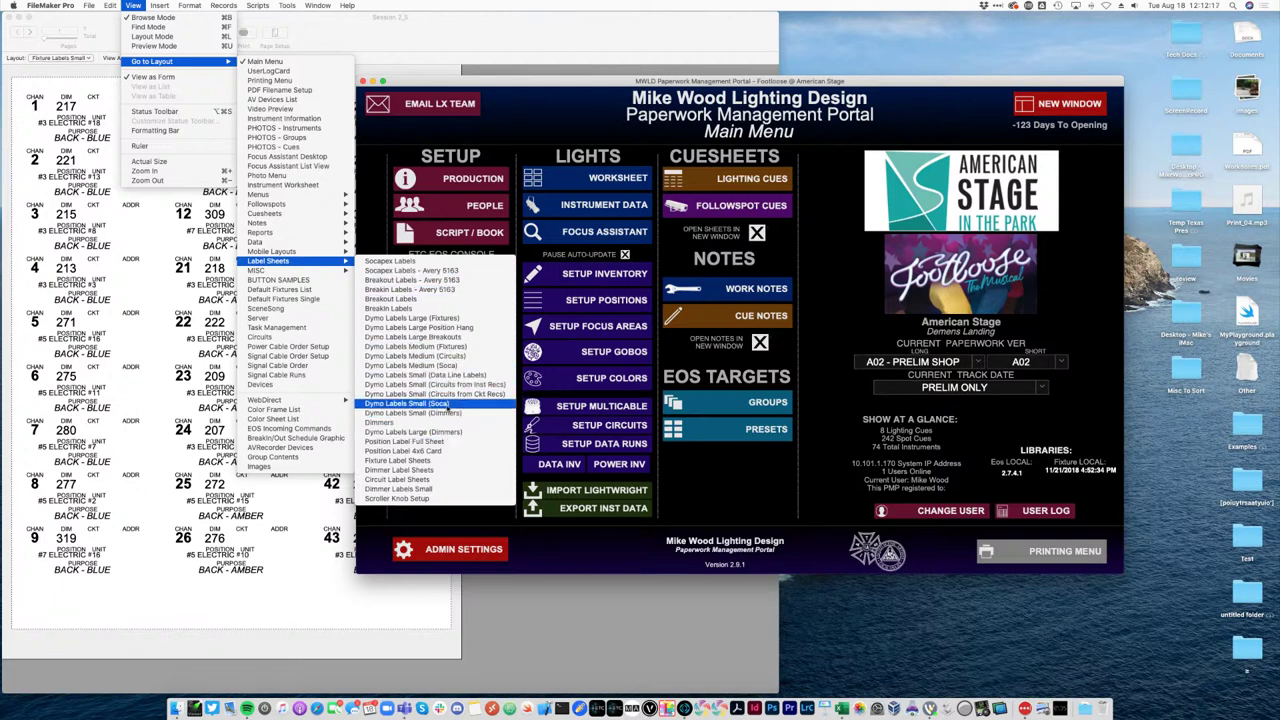
{"action": "left_click", "coordinate": [445, 319]}
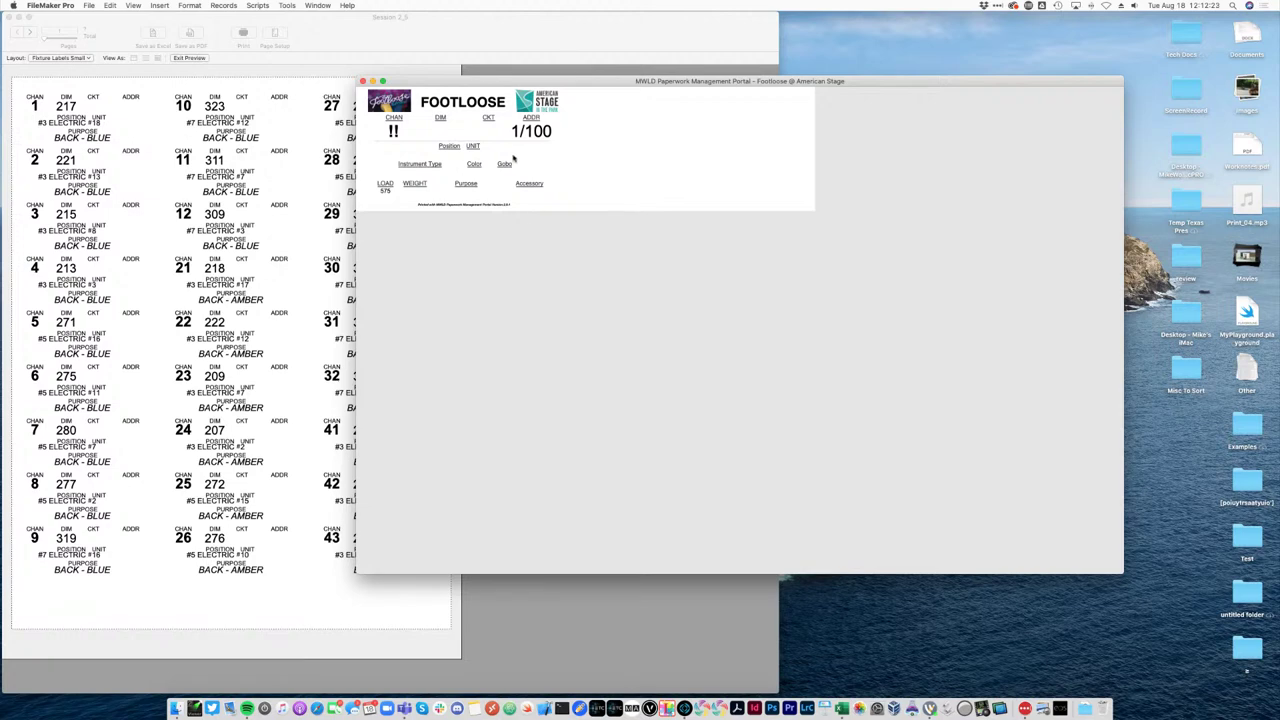
Show the status toolbar and page through several records to view filled-in fixture labels.
{"action": "left_click", "coordinate": [110, 6]}
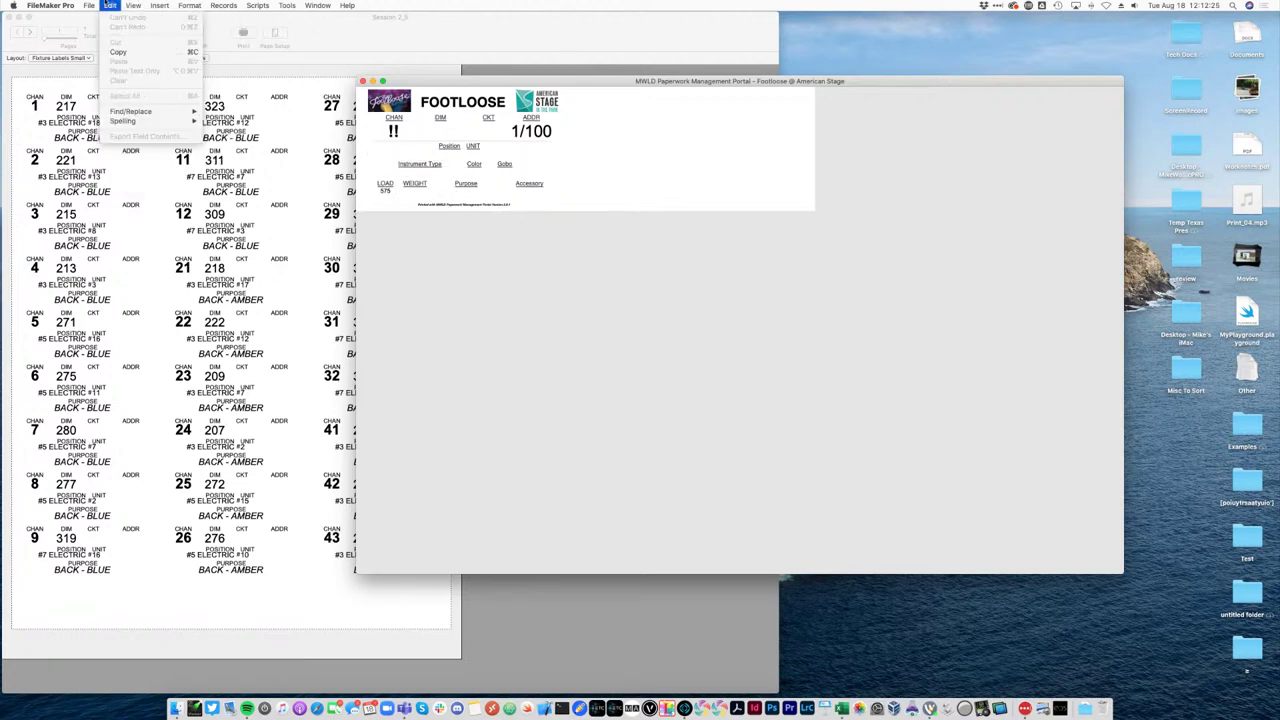
{"action": "left_click", "coordinate": [377, 139]}
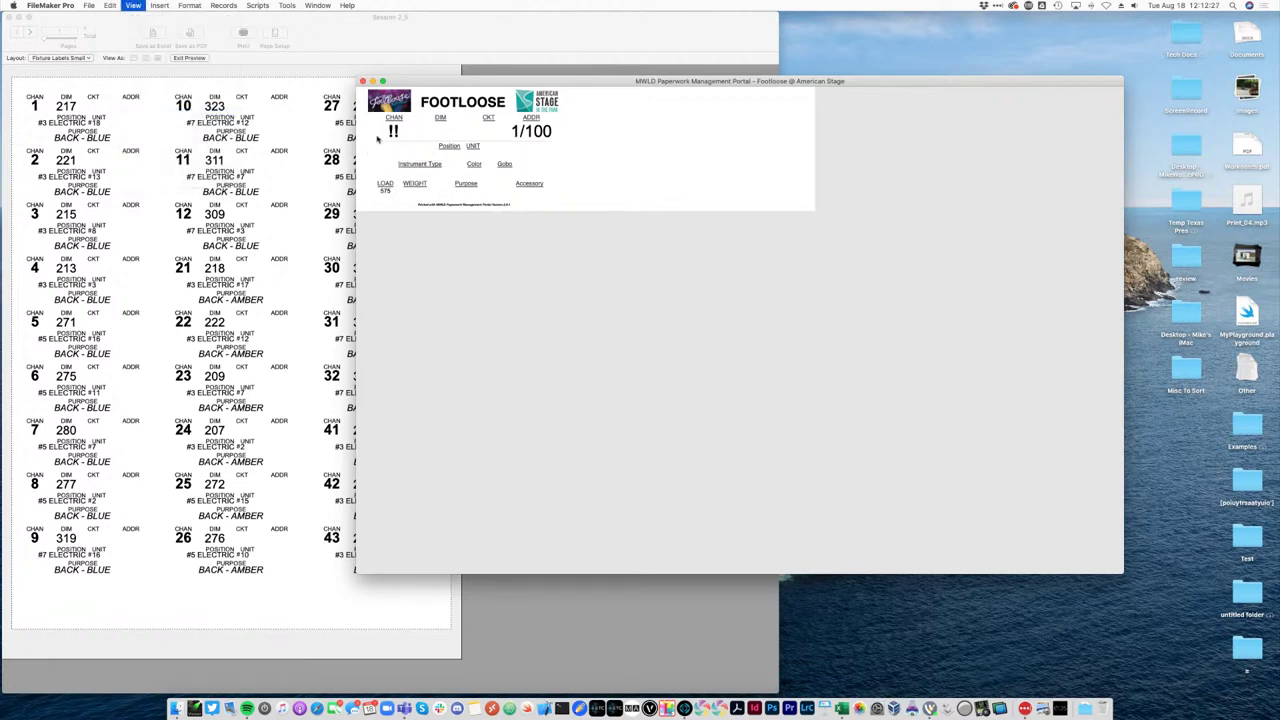
{"action": "left_click", "coordinate": [385, 96]}
{"action": "left_click", "coordinate": [385, 96]}
{"action": "left_click", "coordinate": [385, 96]}
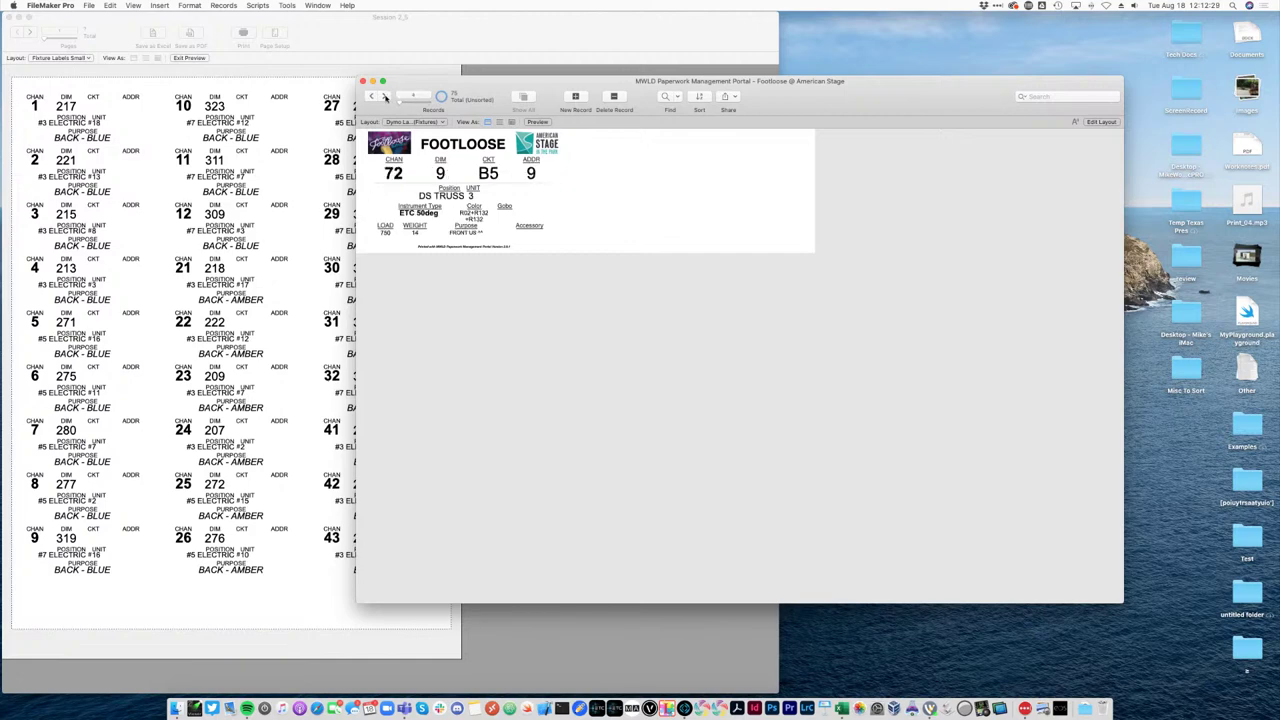
{"action": "left_click", "coordinate": [385, 96]}
{"action": "left_click", "coordinate": [385, 96]}
{"action": "left_click", "coordinate": [371, 96]}
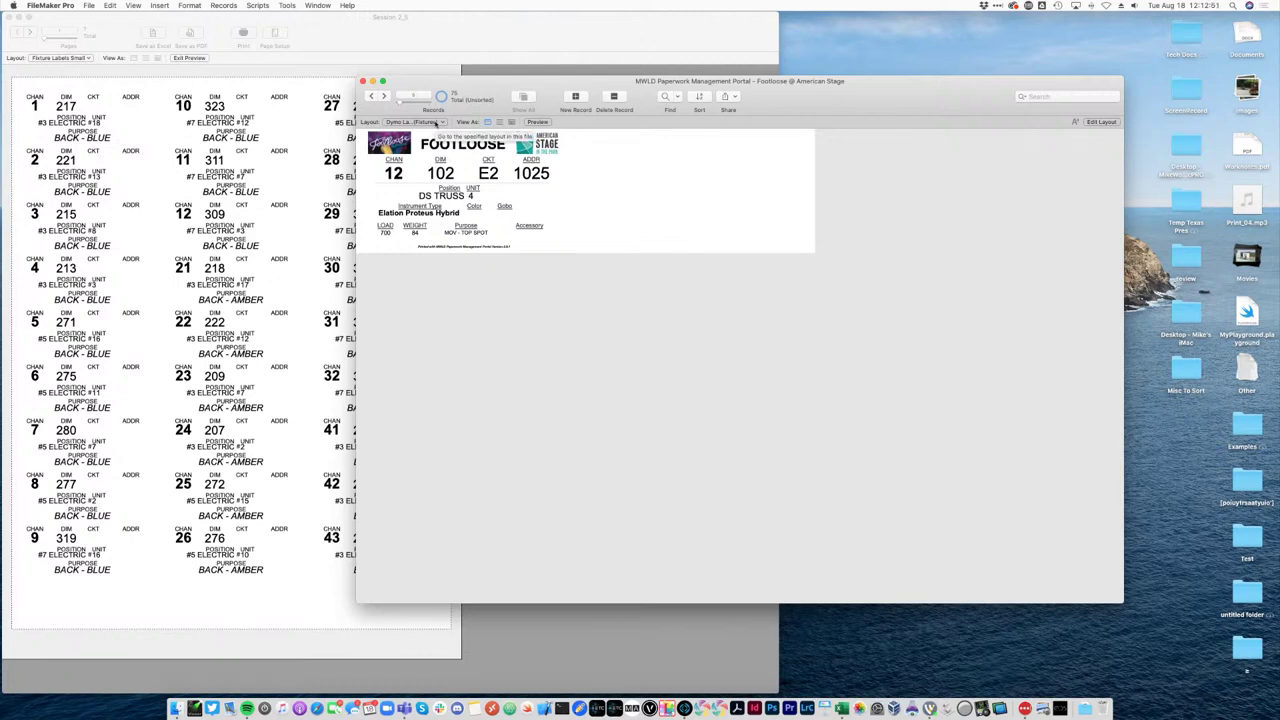
Switch to the Dymo Labels Large Position Hang label layout.
{"action": "left_click", "coordinate": [437, 123]}
{"action": "mouse_move", "coordinate": [472, 286]}
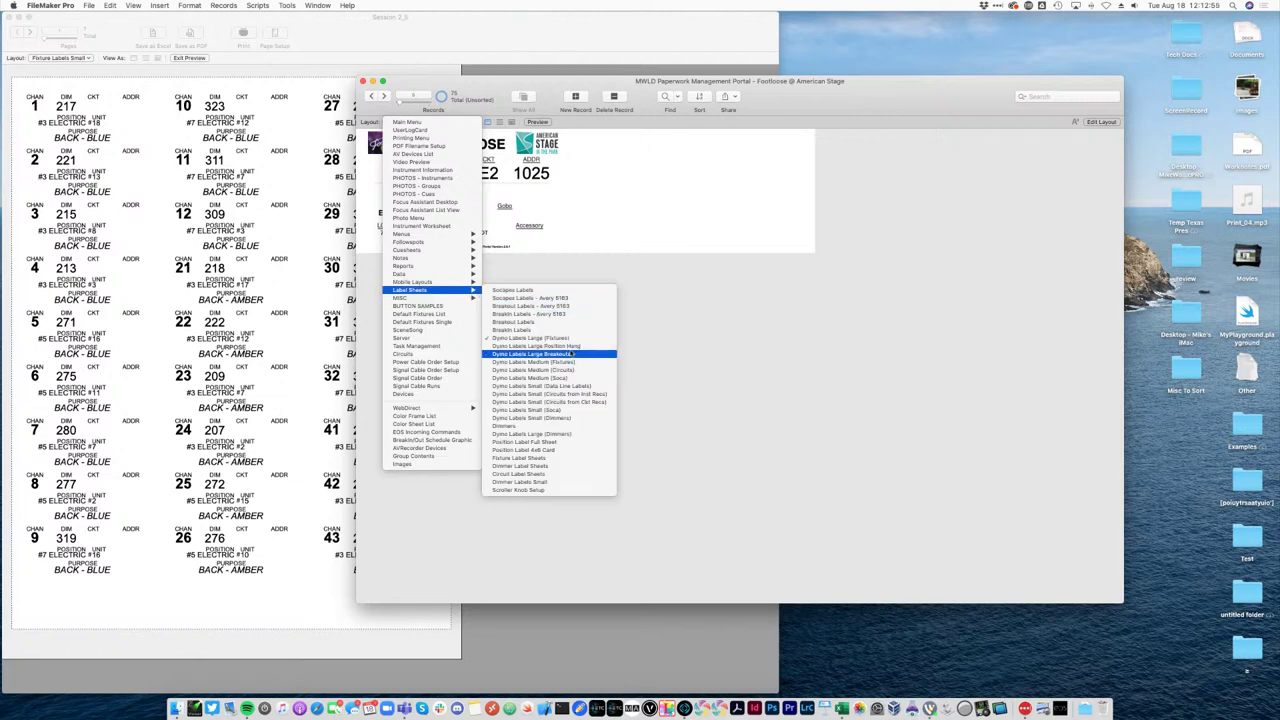
{"action": "left_click", "coordinate": [574, 346]}
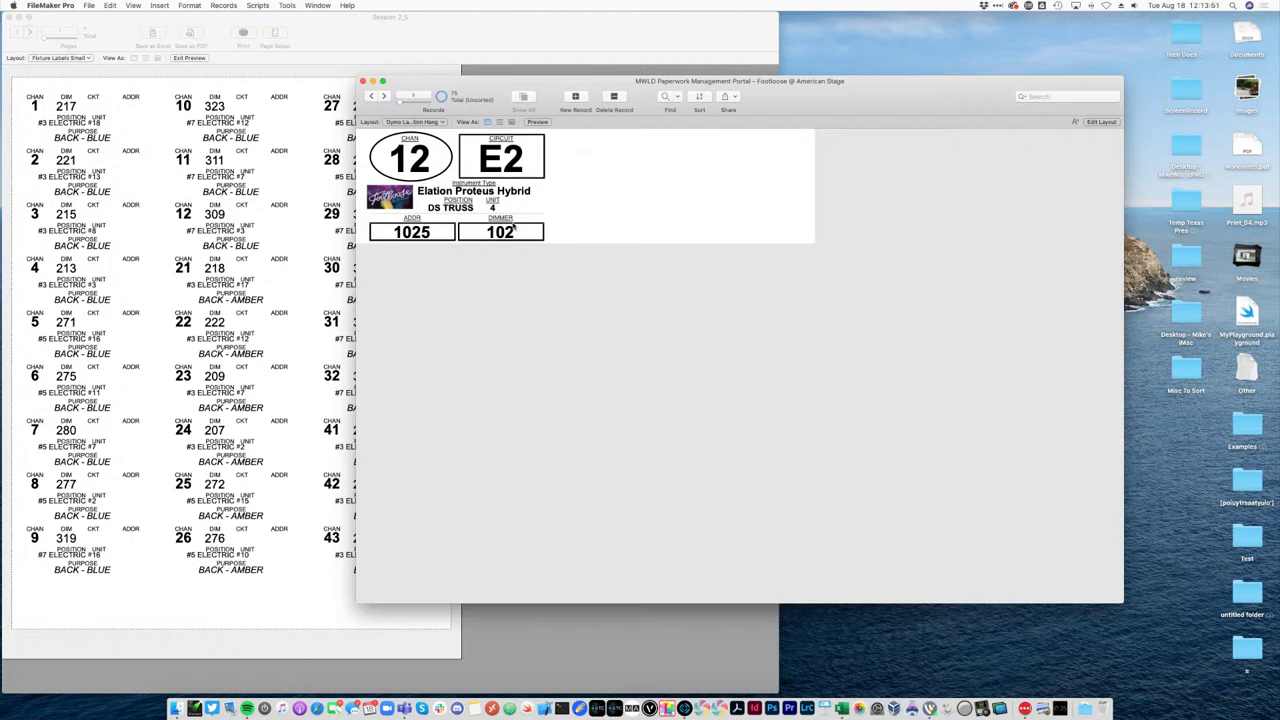
Switch to the Dymo Labels Large Breakouts layout and page through its Socapex and Break-Out label records.
{"action": "left_click", "coordinate": [419, 121]}
{"action": "mouse_move", "coordinate": [453, 289]}
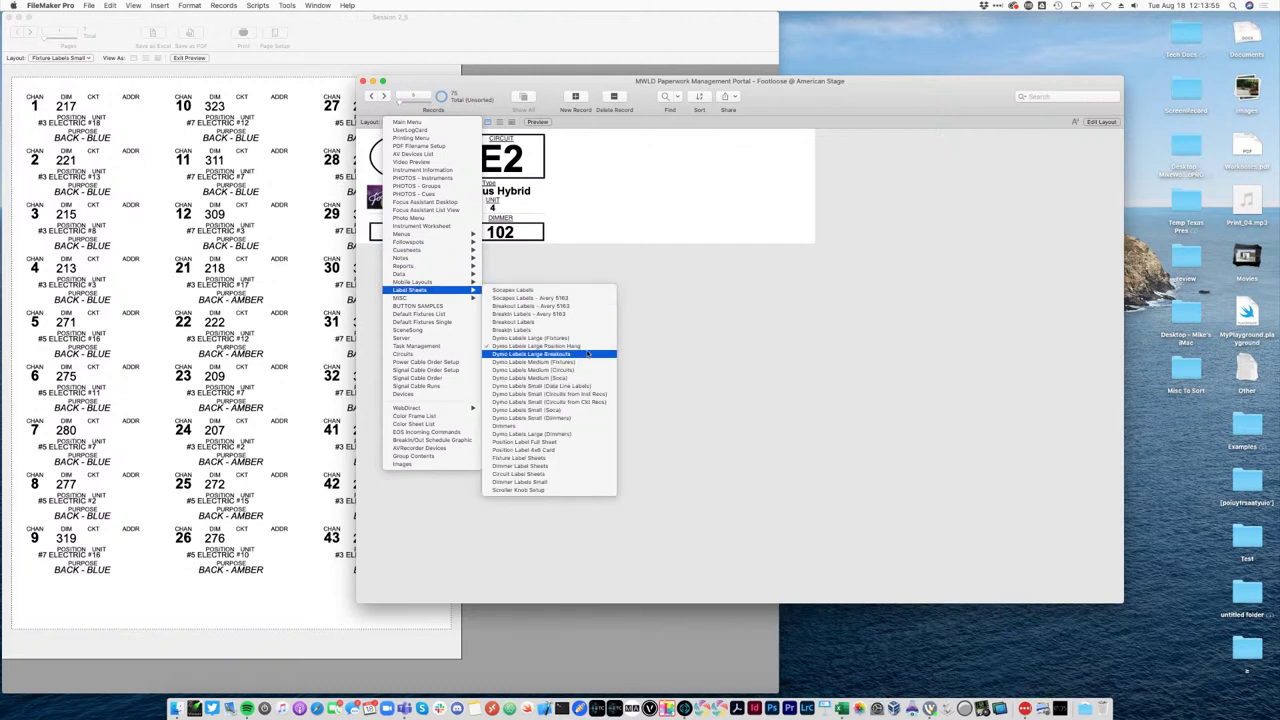
{"action": "left_click", "coordinate": [587, 353]}
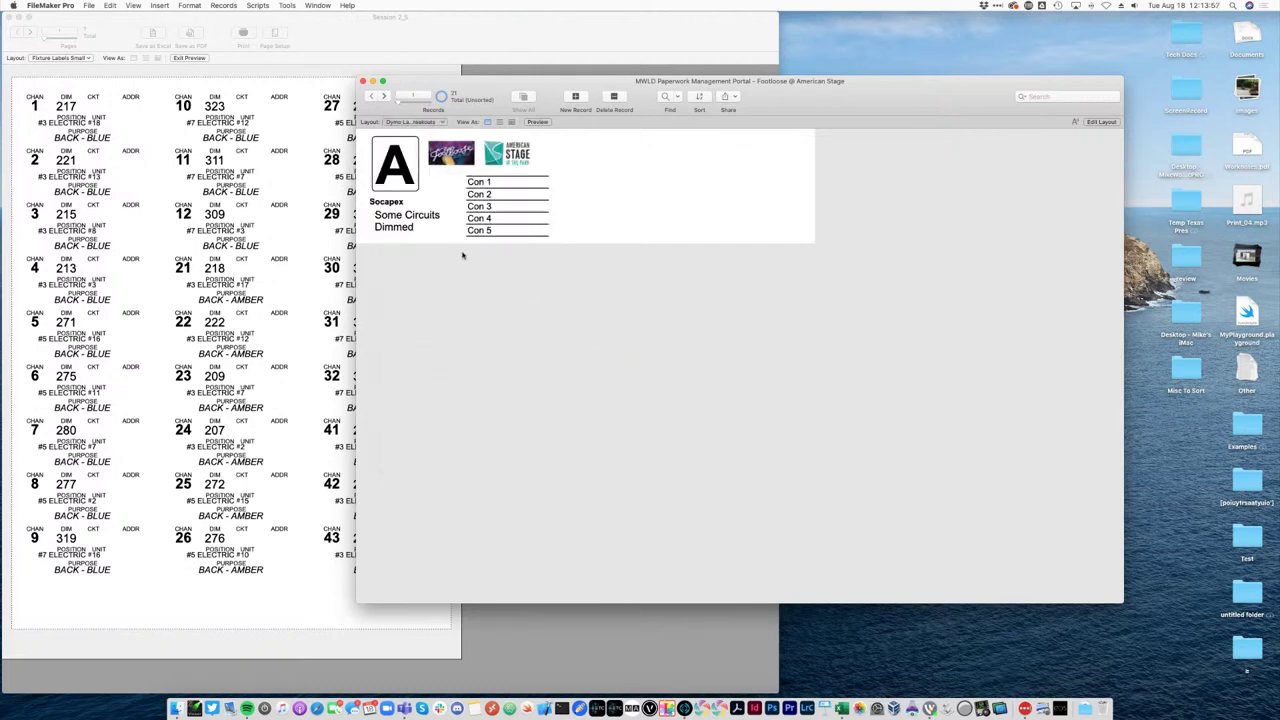
{"action": "left_click", "coordinate": [384, 96]}
{"action": "left_click", "coordinate": [384, 96]}
{"action": "left_click", "coordinate": [384, 96]}
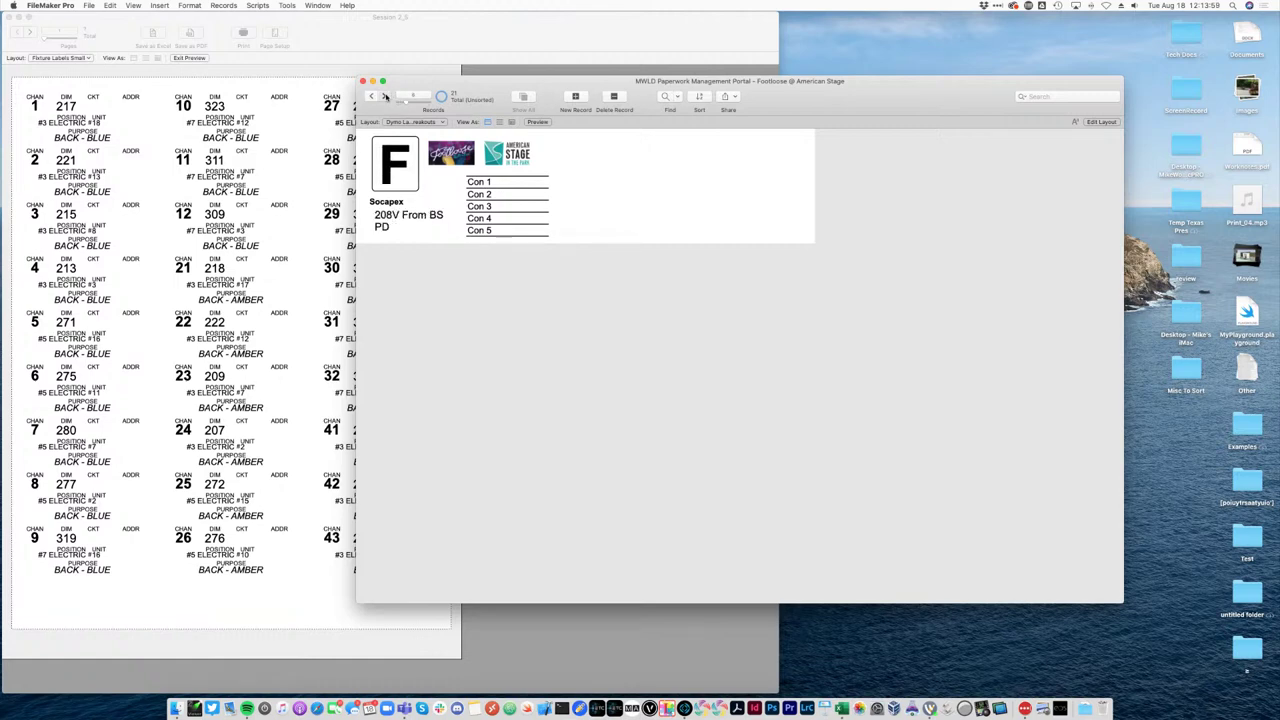
{"action": "left_click", "coordinate": [384, 96]}
{"action": "left_click", "coordinate": [384, 96]}
{"action": "left_click", "coordinate": [384, 96]}
{"action": "left_click", "coordinate": [374, 97]}
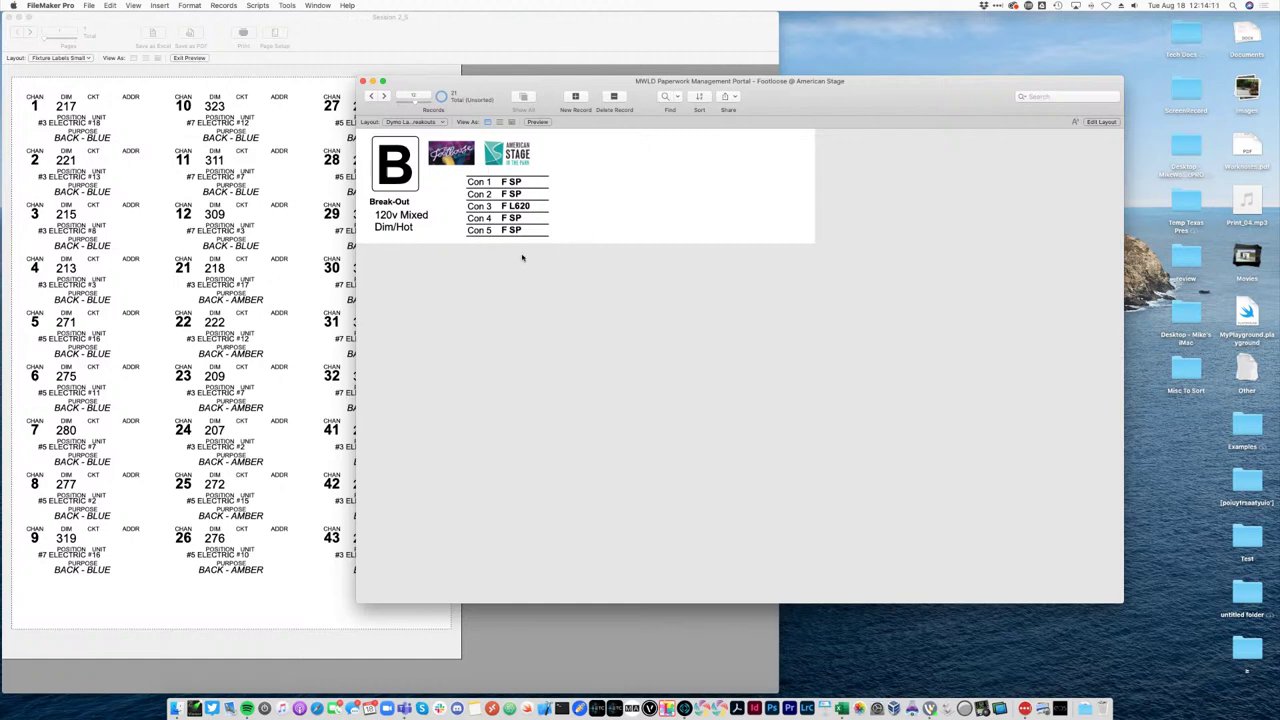
{"action": "left_click", "coordinate": [410, 121]}
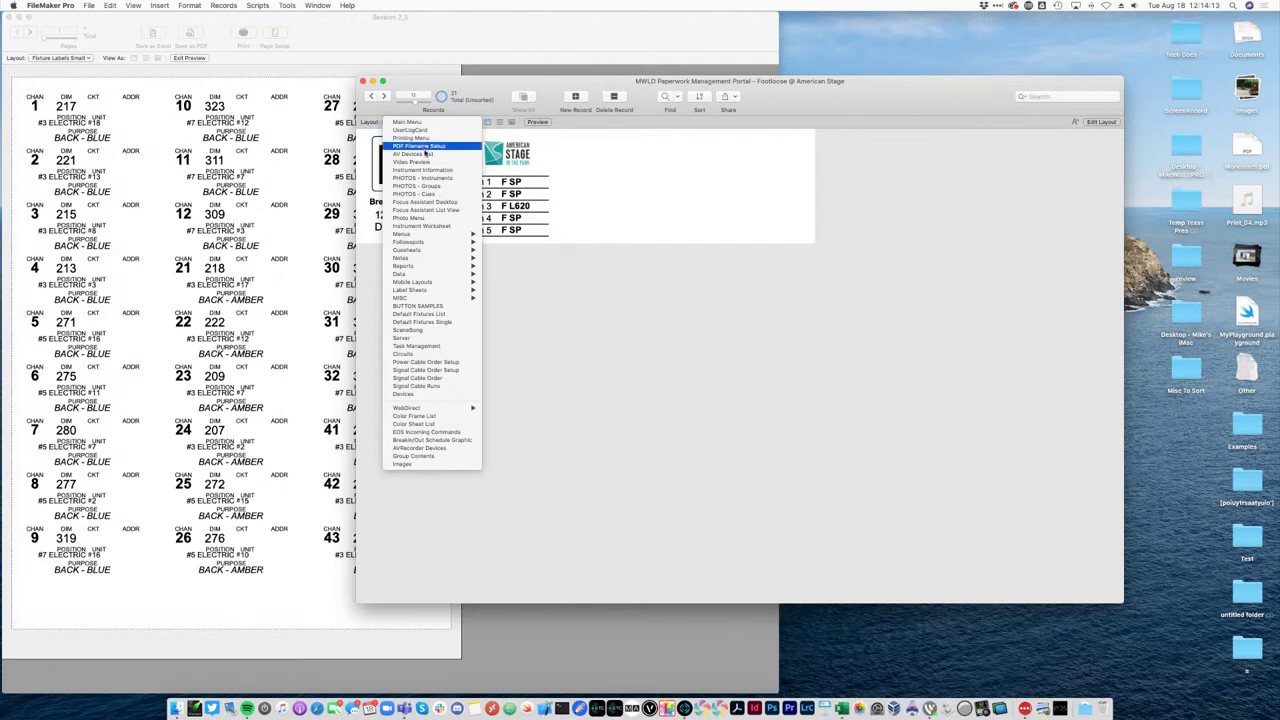
{"action": "left_click", "coordinate": [565, 272]}
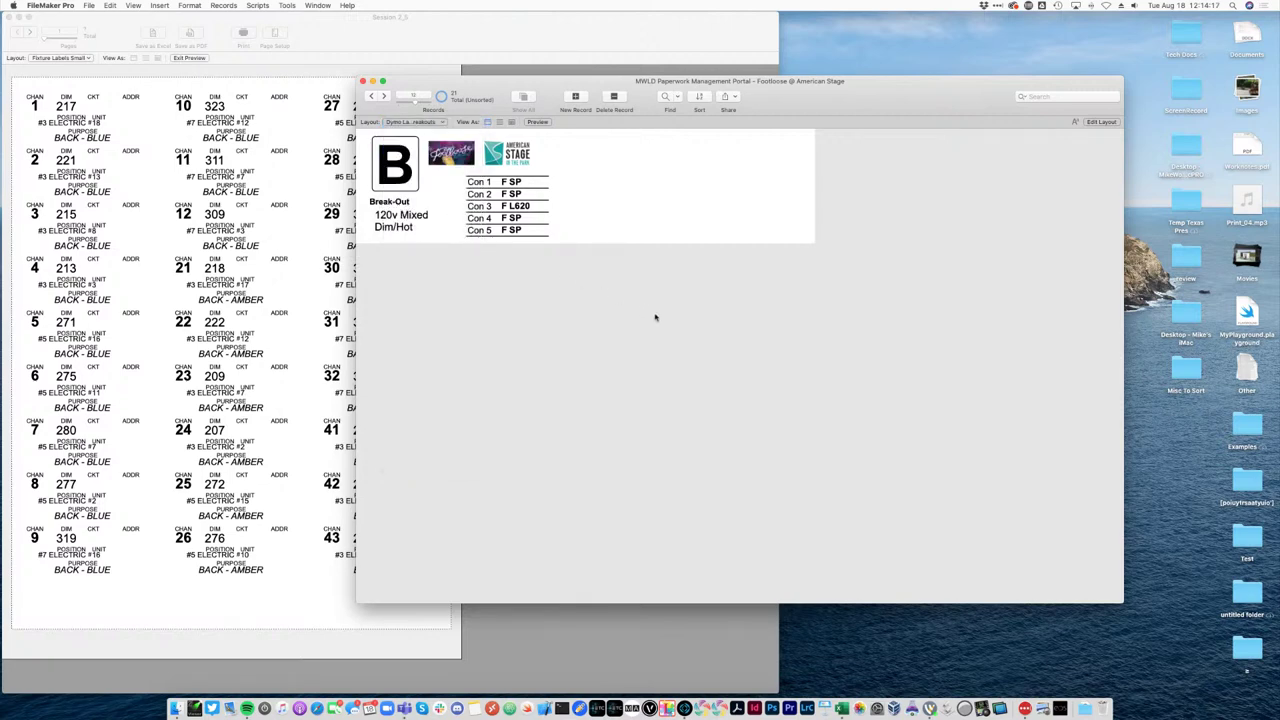
Compare the print options Records being browsed and Current record for the break-out label, and cancel printing.
{"action": "key", "text": "super+p"}
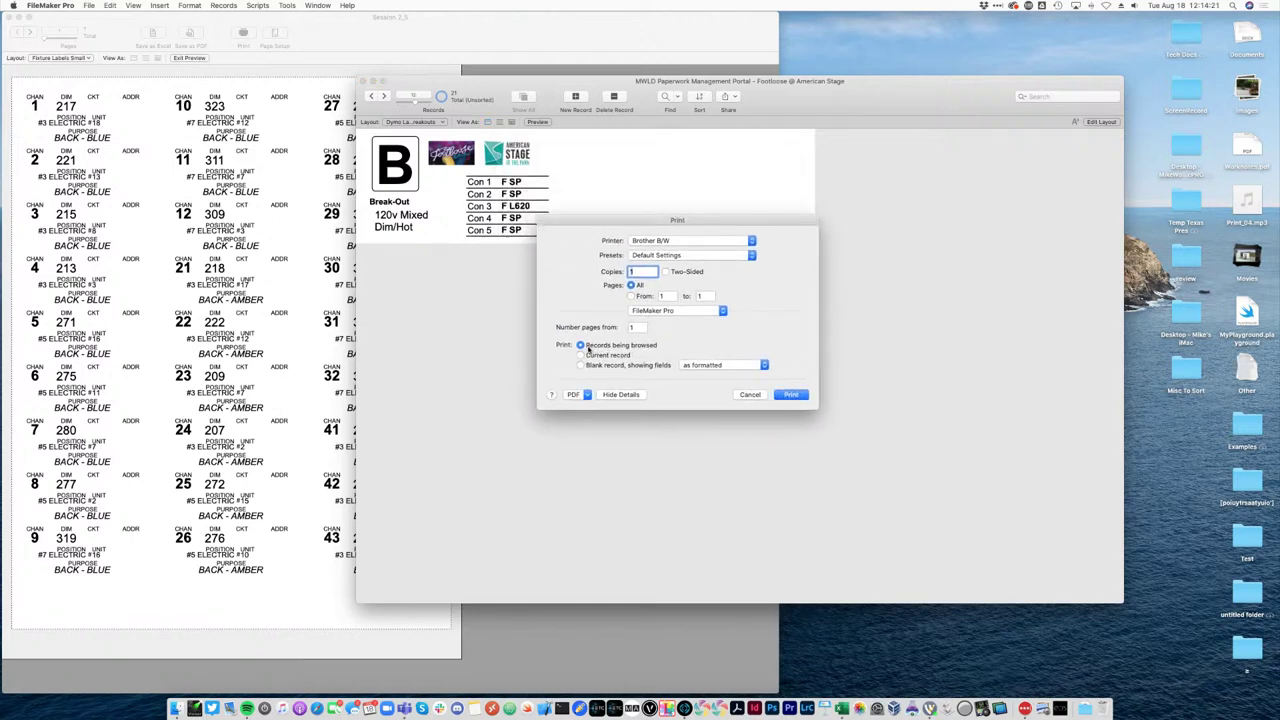
{"action": "left_click", "coordinate": [603, 356]}
{"action": "left_click", "coordinate": [605, 346]}
{"action": "left_click", "coordinate": [604, 356]}
{"action": "left_click", "coordinate": [605, 346]}
{"action": "left_click", "coordinate": [604, 356]}
{"action": "left_click", "coordinate": [605, 346]}
{"action": "left_click", "coordinate": [604, 357]}
{"action": "left_click", "coordinate": [600, 347]}
{"action": "left_click", "coordinate": [600, 358]}
{"action": "left_click", "coordinate": [749, 394]}
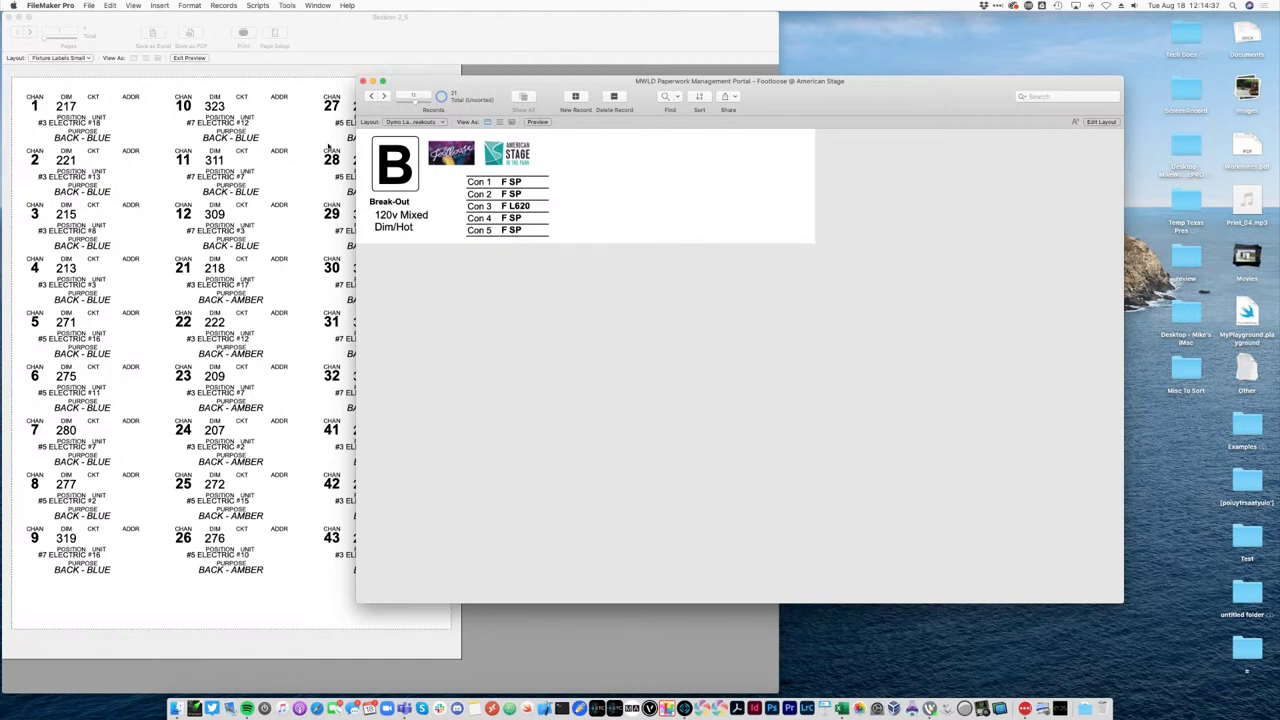
Switch the paperwork portal to the Dymo Labels Medium (Fixtures) label layout.
{"action": "left_click", "coordinate": [412, 121]}
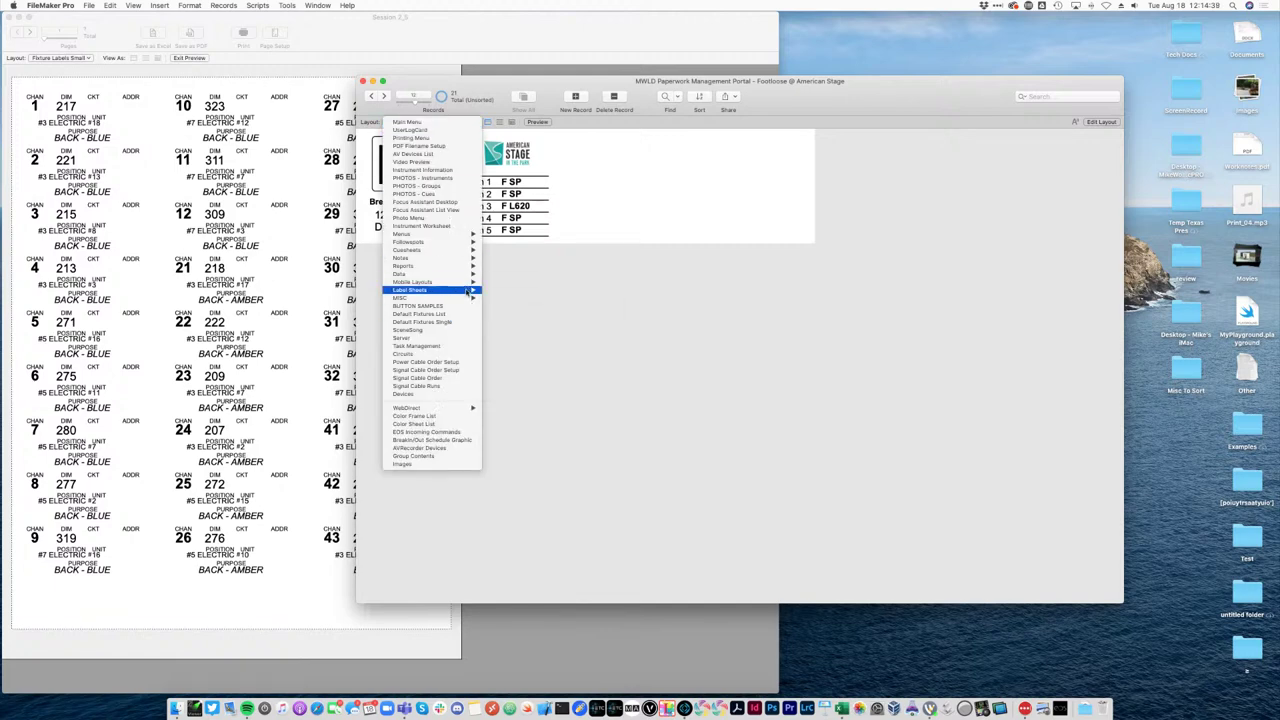
{"action": "mouse_move", "coordinate": [469, 289]}
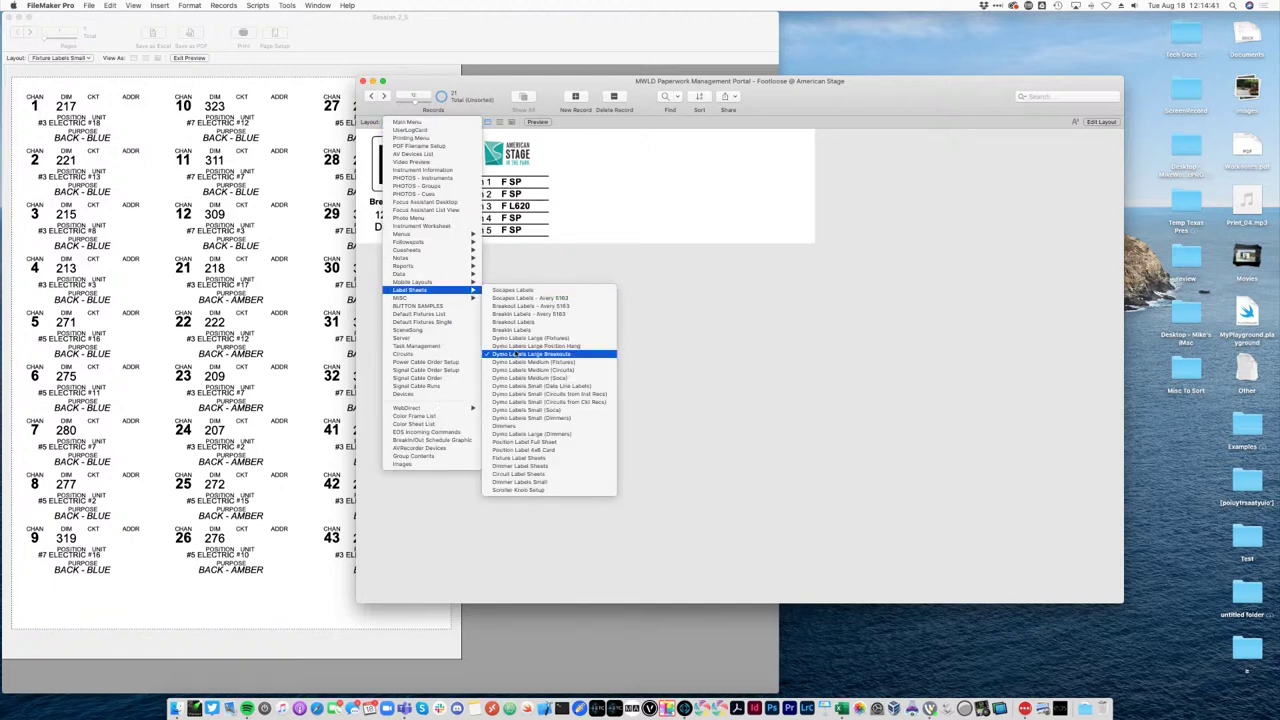
{"action": "left_click", "coordinate": [586, 364]}
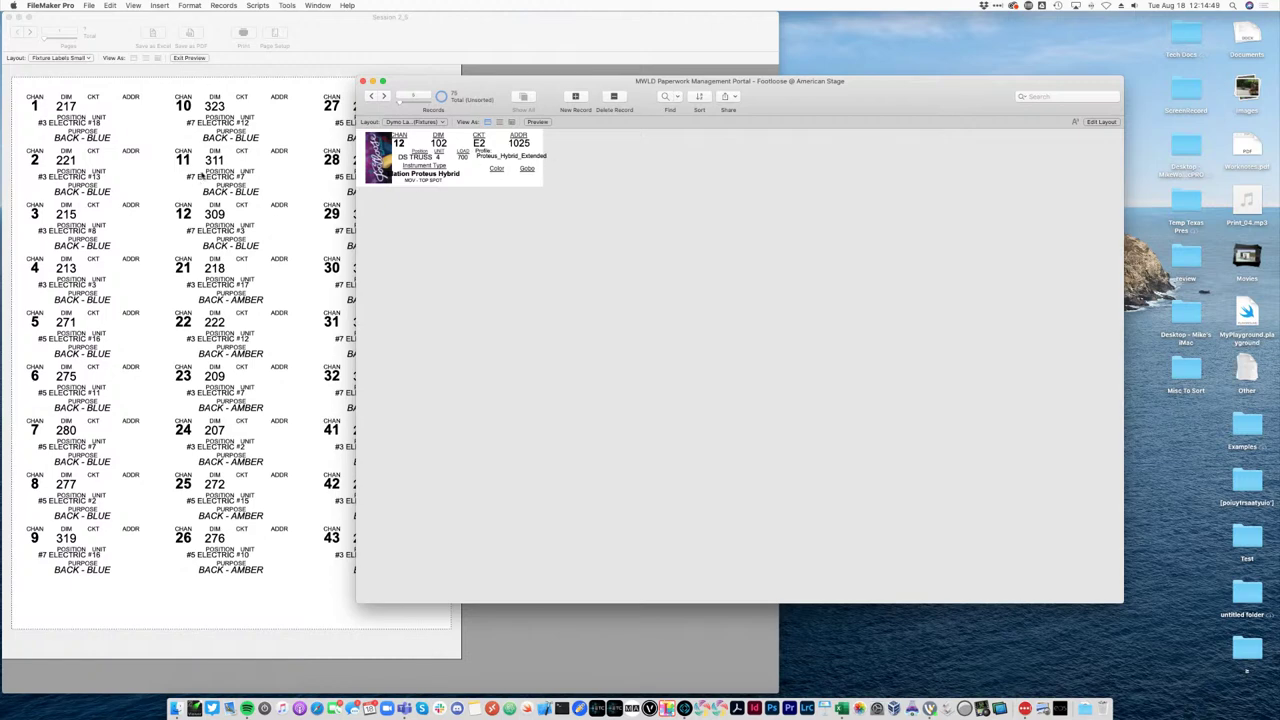
{"action": "left_click", "coordinate": [258, 178]}
{"action": "left_click", "coordinate": [851, 229]}
View the Dymo Labels Medium (Circuits) layout, followed by the Dymo Labels Medium (Soca) layout.
{"action": "left_click", "coordinate": [400, 123]}
{"action": "mouse_move", "coordinate": [456, 290]}
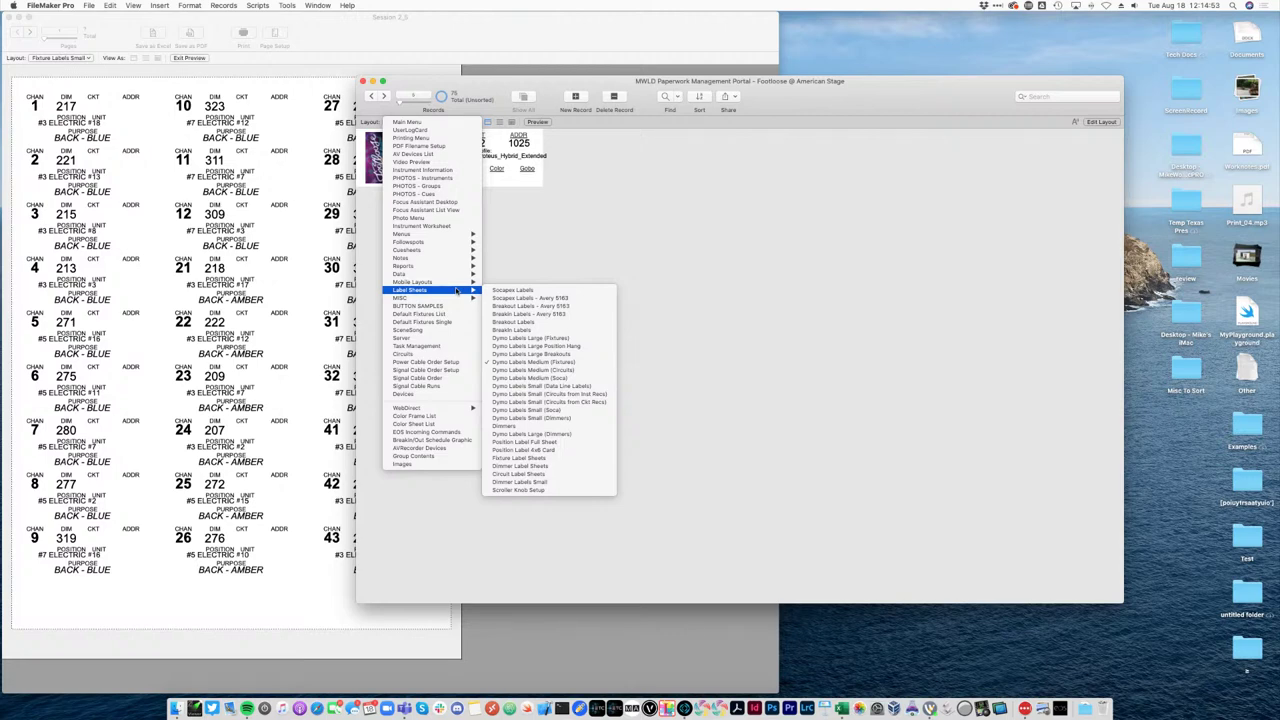
{"action": "left_click", "coordinate": [536, 369]}
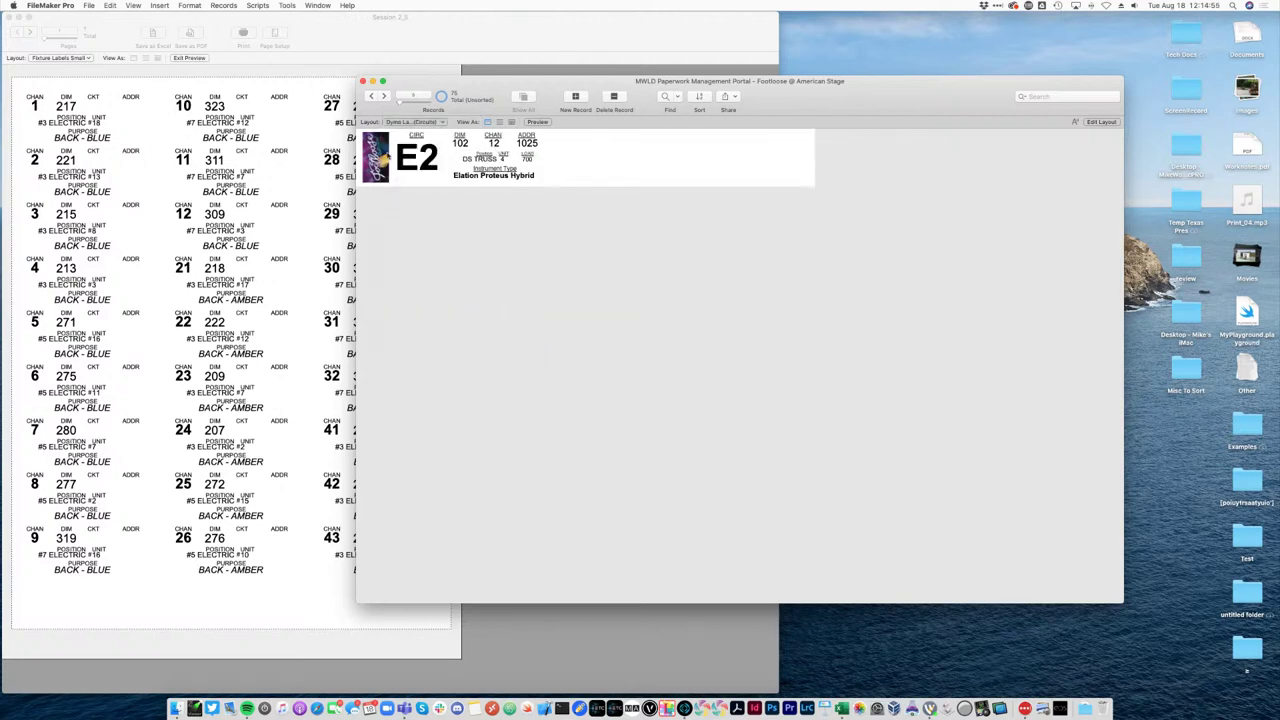
{"action": "left_click", "coordinate": [391, 124]}
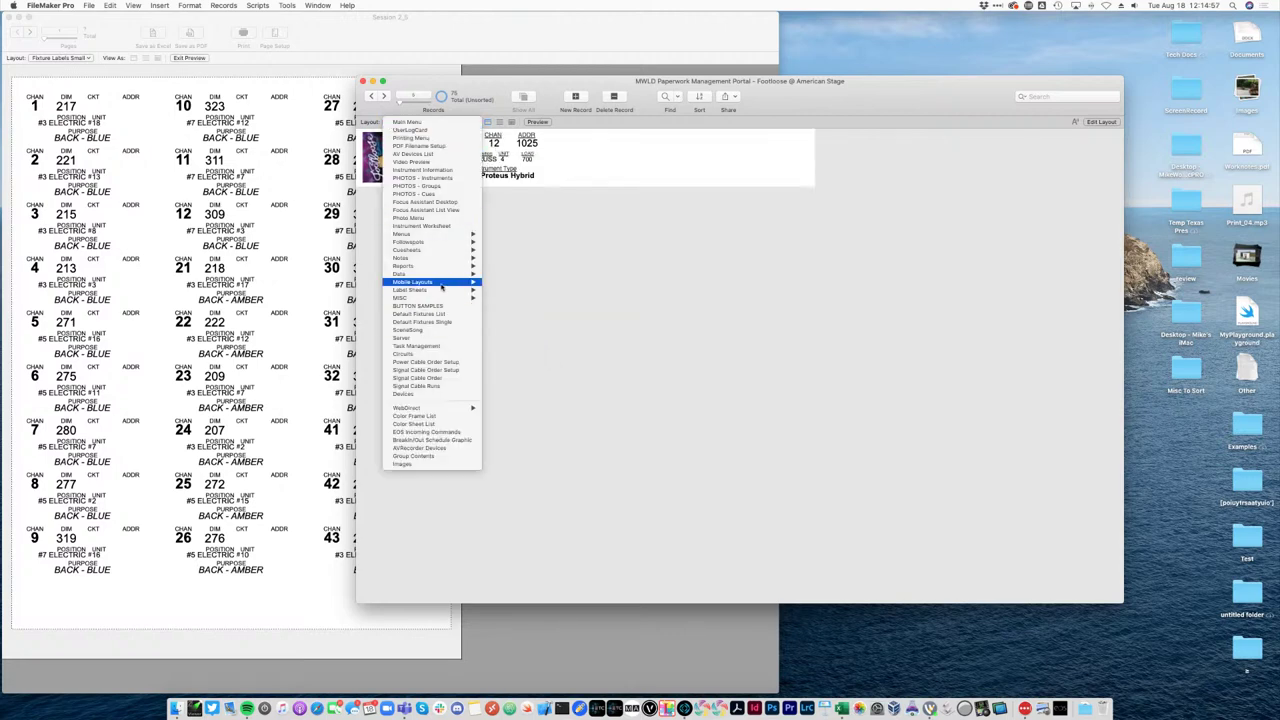
{"action": "mouse_move", "coordinate": [449, 292]}
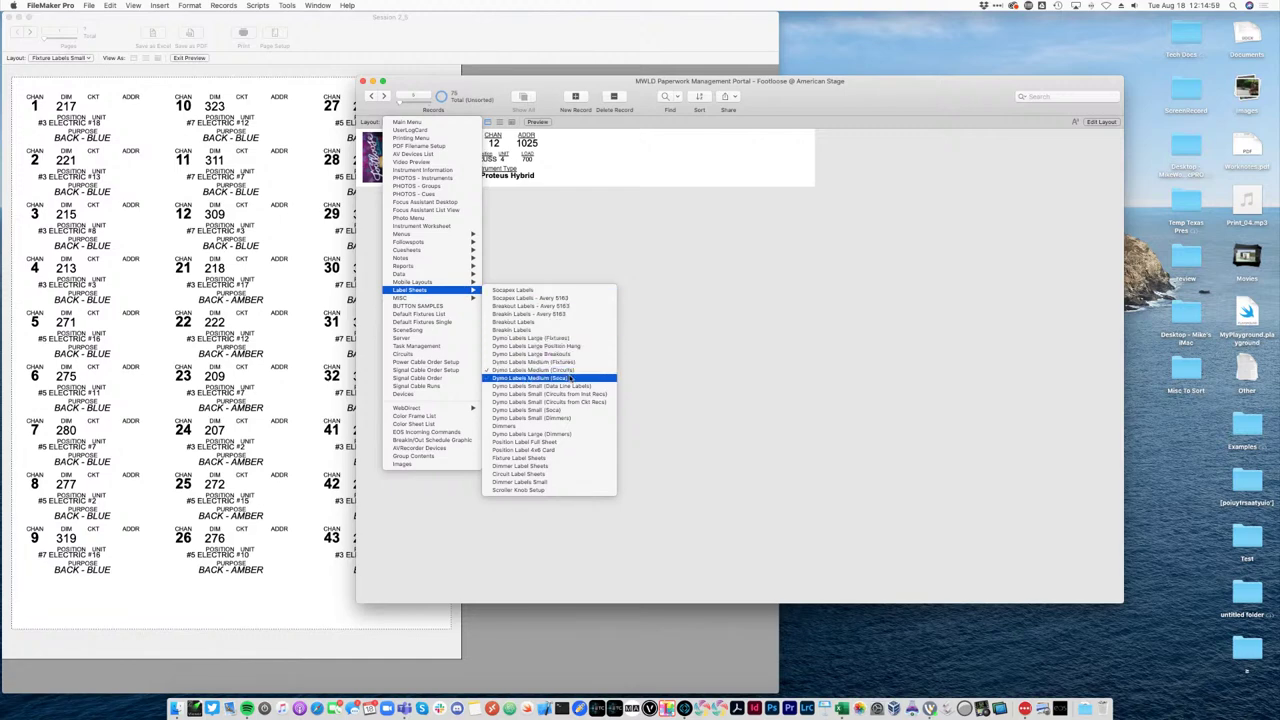
{"action": "left_click", "coordinate": [568, 377]}
Switch to the Dymo Labels Small (Data Line Labels) layout and page forward through its records.
{"action": "left_click", "coordinate": [405, 125]}
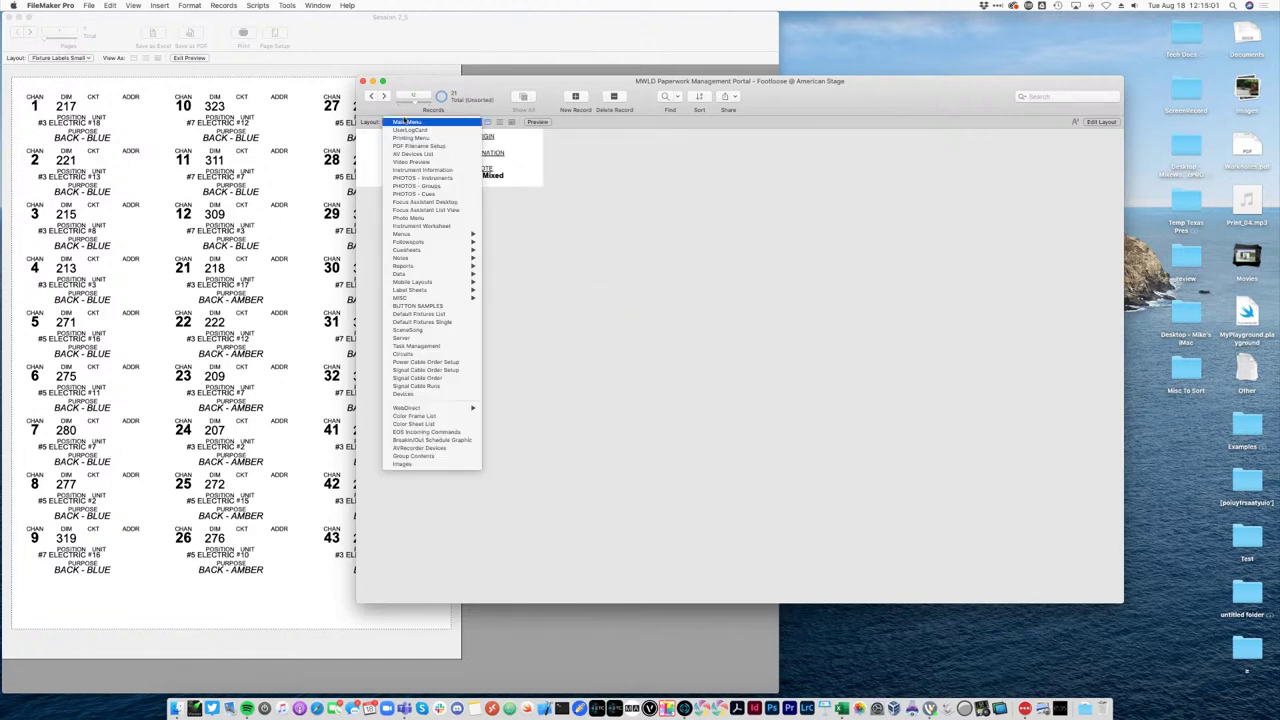
{"action": "mouse_move", "coordinate": [450, 290]}
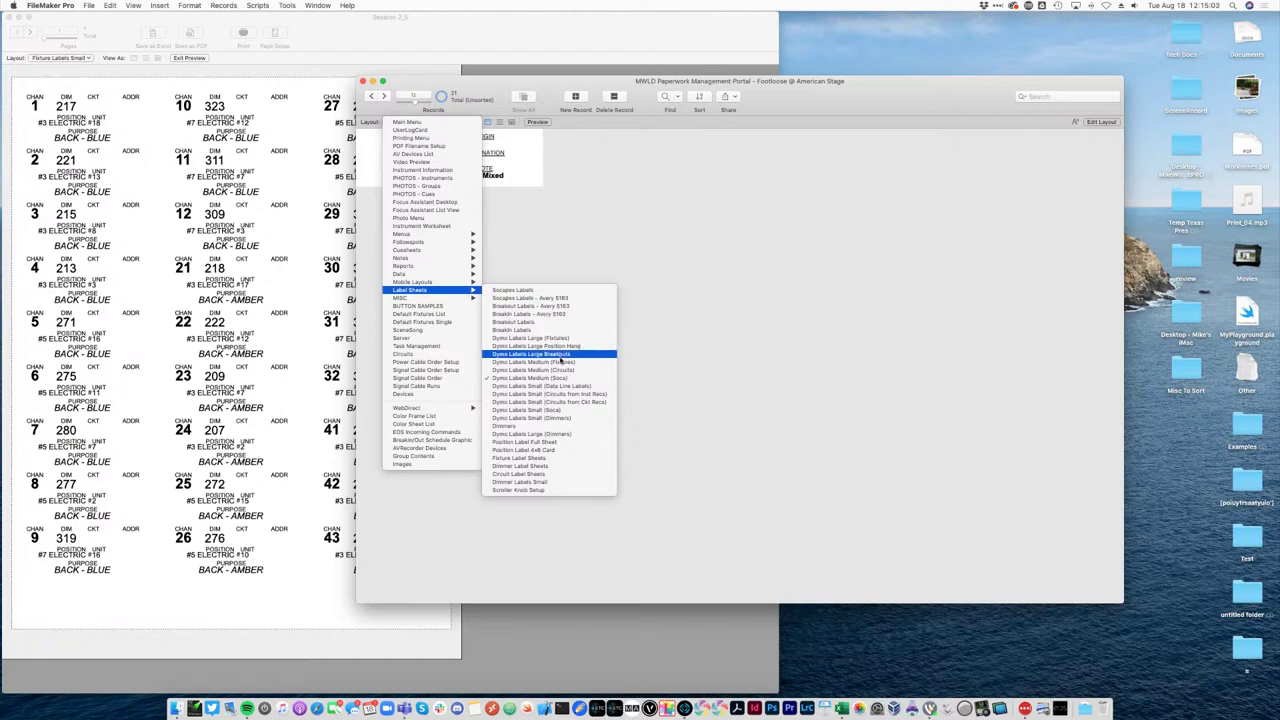
{"action": "left_click", "coordinate": [603, 387]}
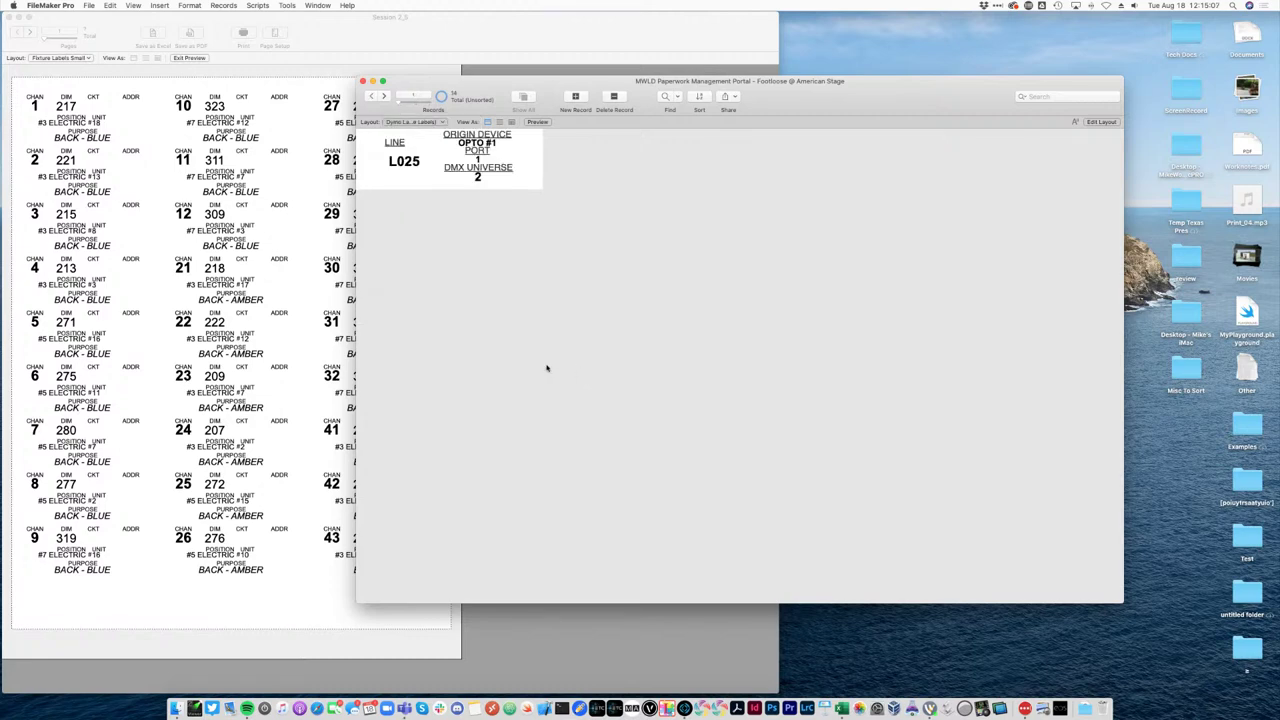
{"action": "left_click", "coordinate": [385, 97]}
{"action": "left_click", "coordinate": [385, 97]}
Switch to the Dymo Labels Small (Circuits from Inst Recs) label layout.
{"action": "left_click", "coordinate": [412, 122]}
{"action": "mouse_move", "coordinate": [455, 290]}
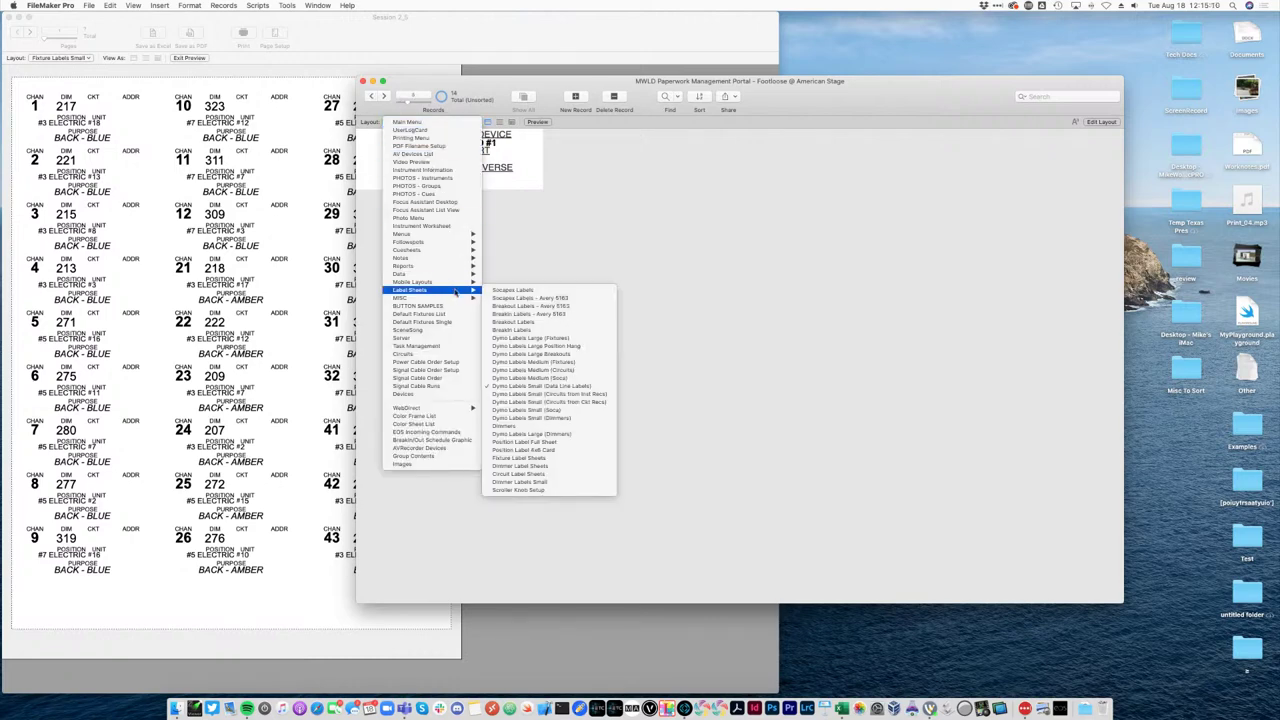
{"action": "left_click", "coordinate": [558, 395]}
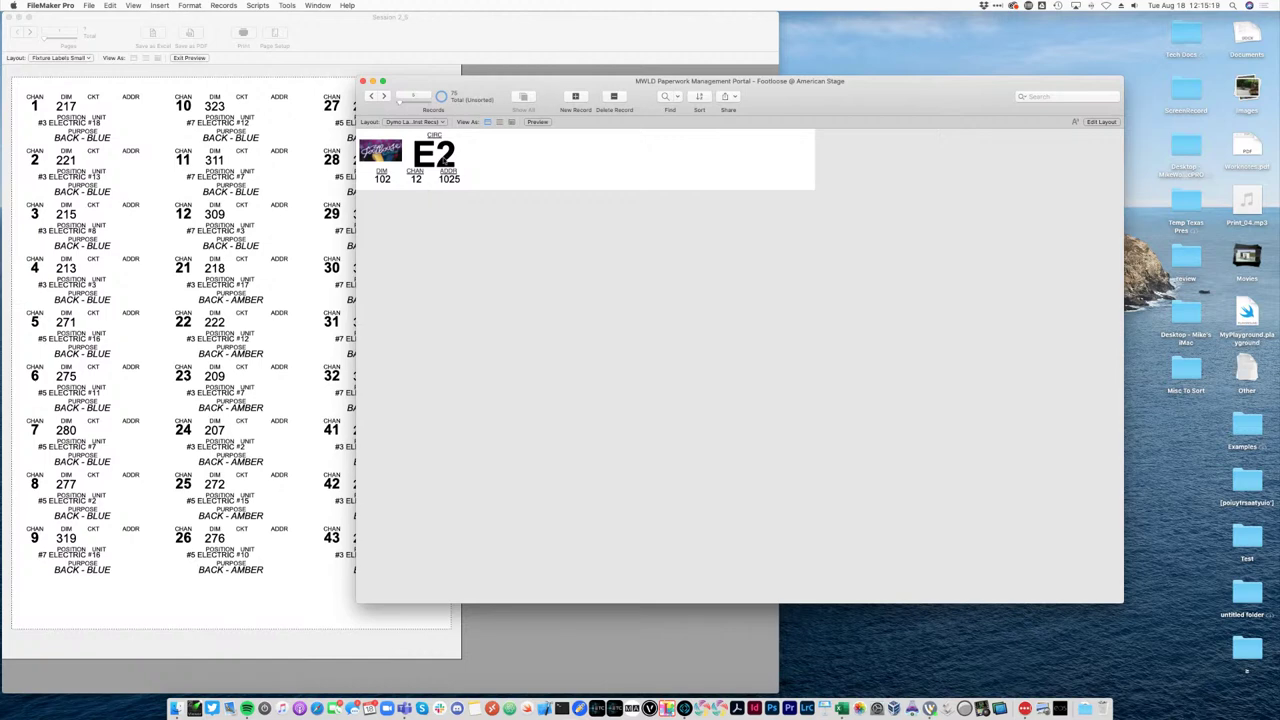
Switch to the Position Label 4x6 Card layout, check its print preview, and look through the position records in Browse mode.
{"action": "left_click", "coordinate": [426, 122]}
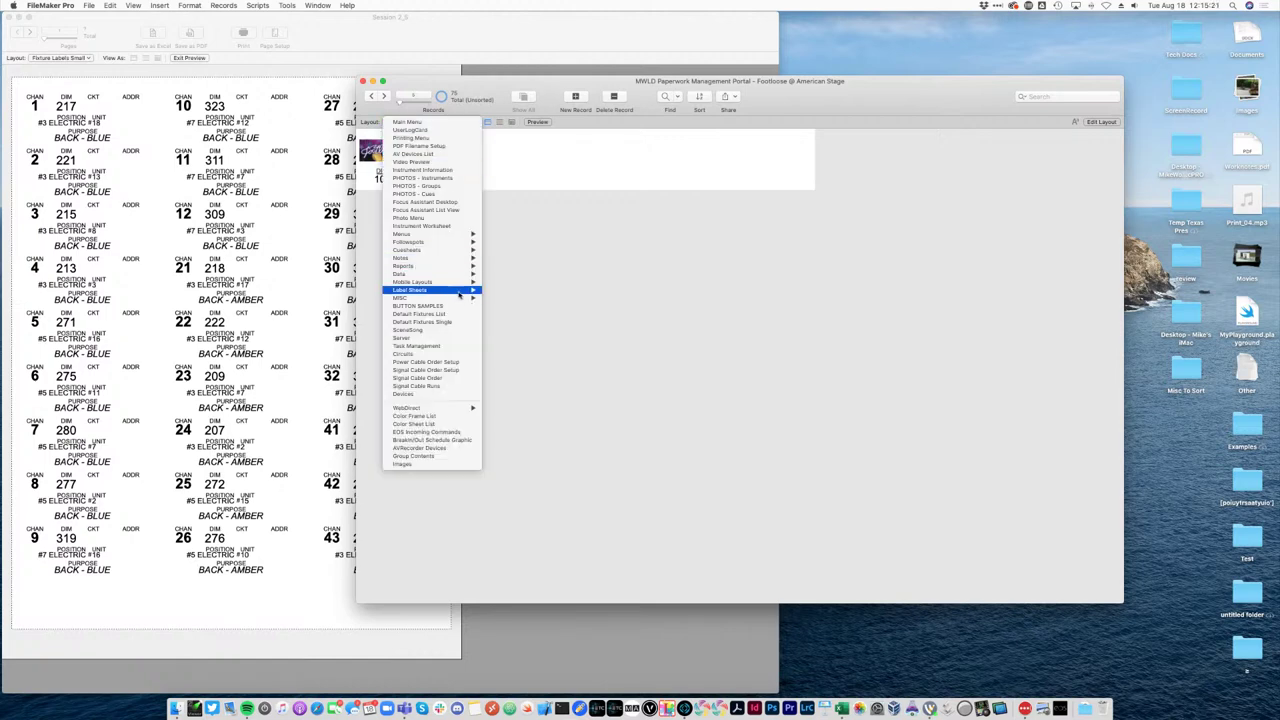
{"action": "mouse_move", "coordinate": [445, 290]}
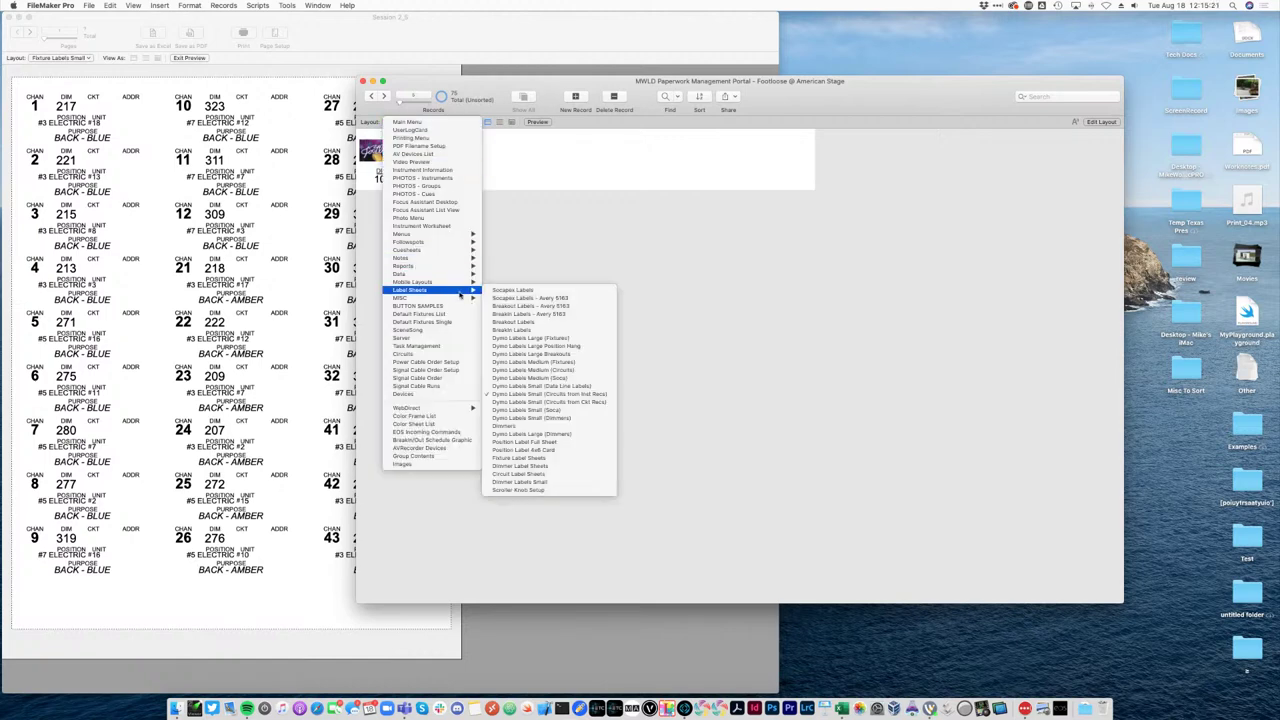
{"action": "left_click", "coordinate": [565, 451]}
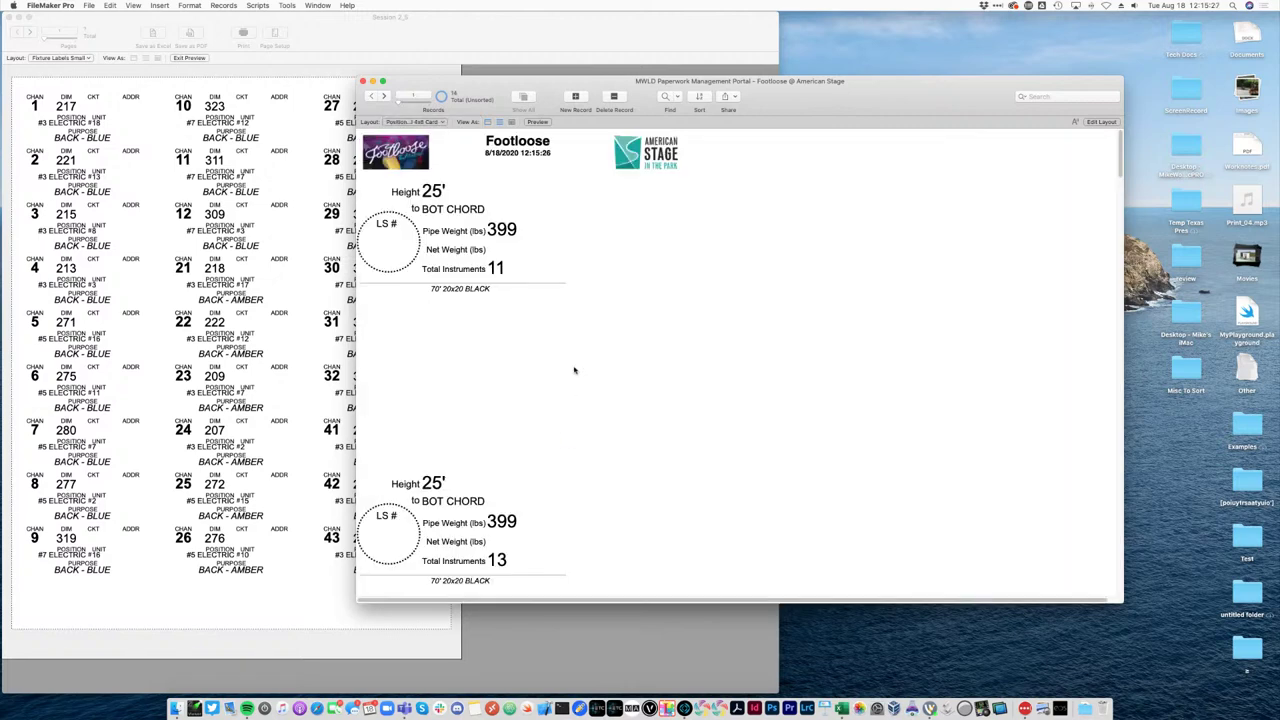
{"action": "left_click", "coordinate": [538, 122]}
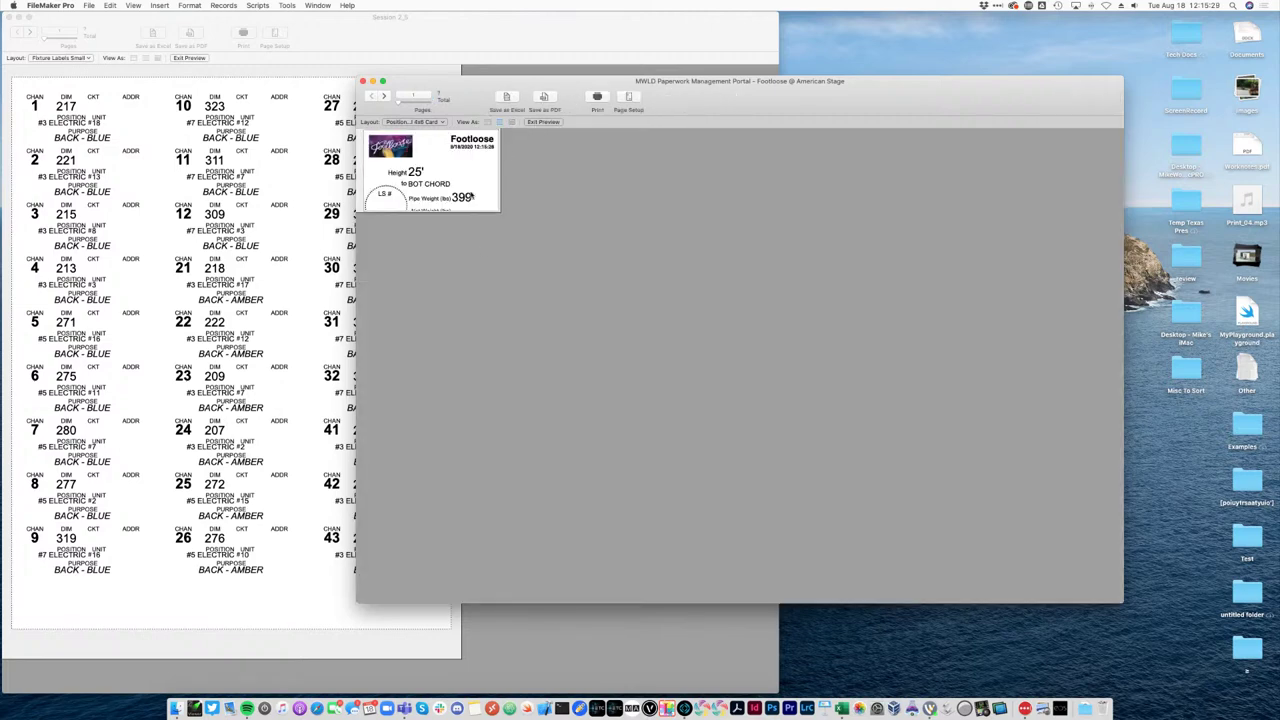
{"action": "left_click", "coordinate": [534, 123]}
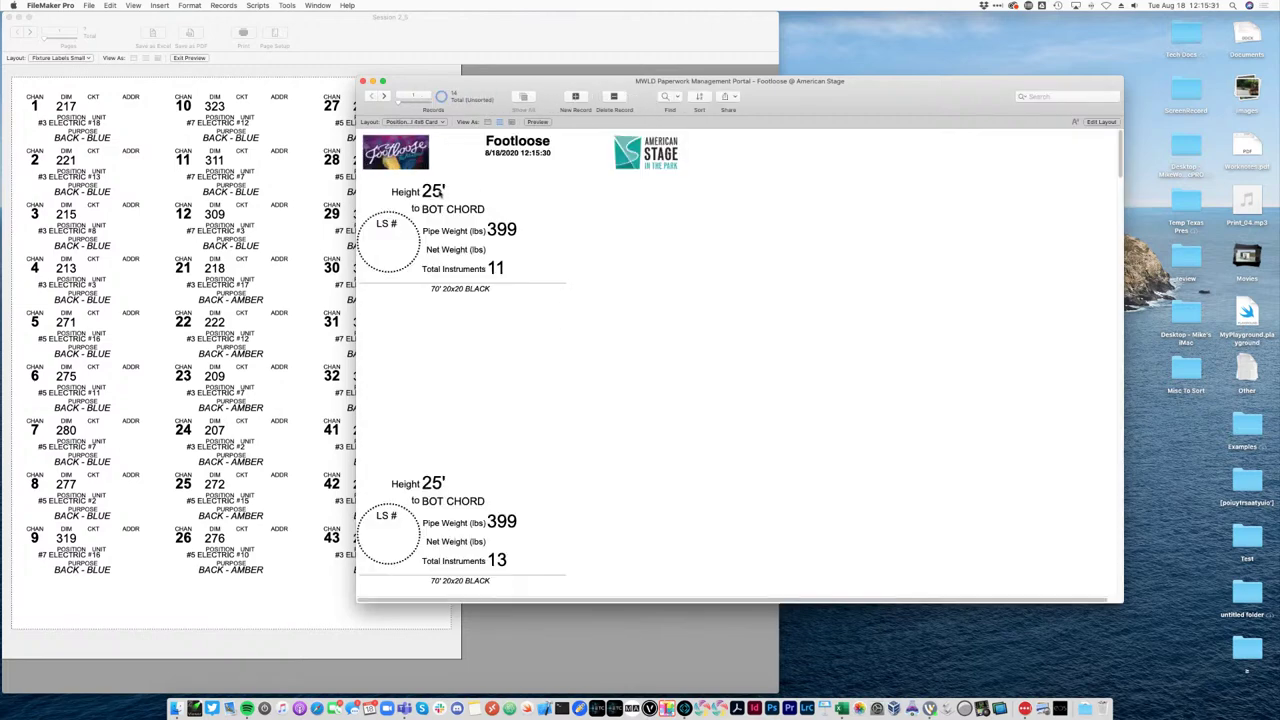
{"action": "scroll", "coordinate": [457, 301], "scroll_direction": "down", "scroll_amount": 15}
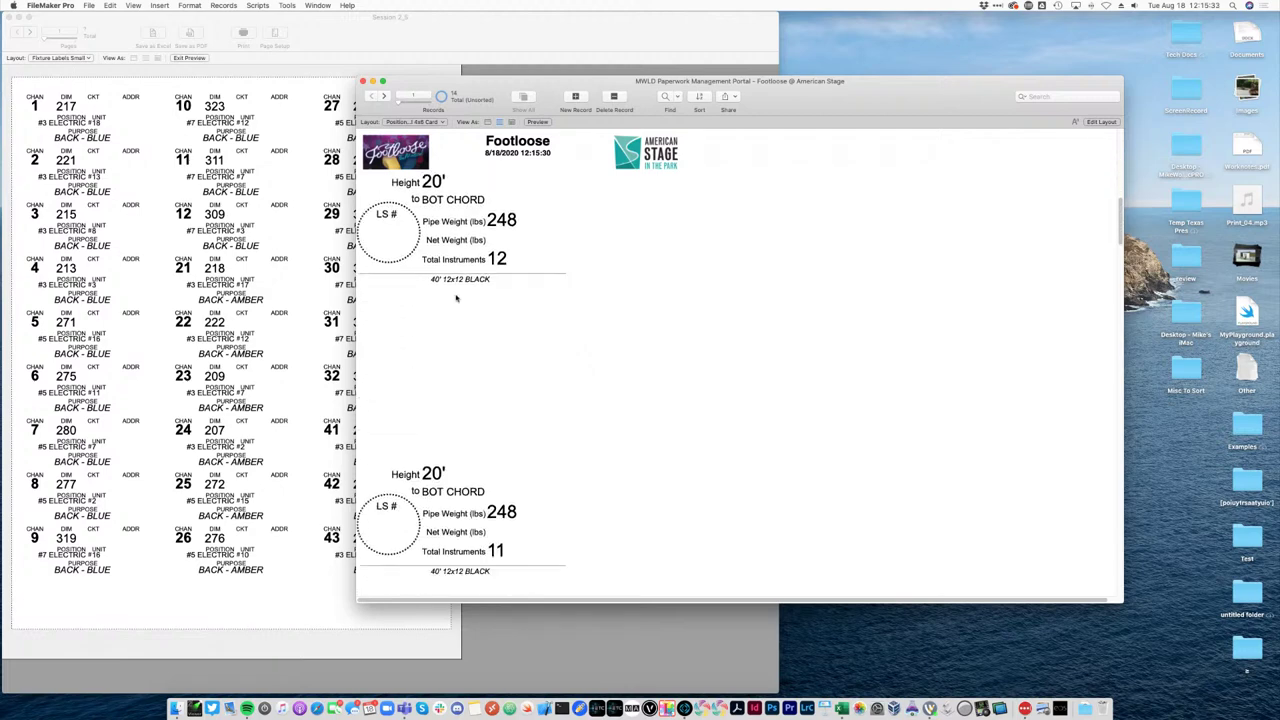
{"action": "scroll", "coordinate": [455, 295], "scroll_direction": "down", "scroll_amount": 3}
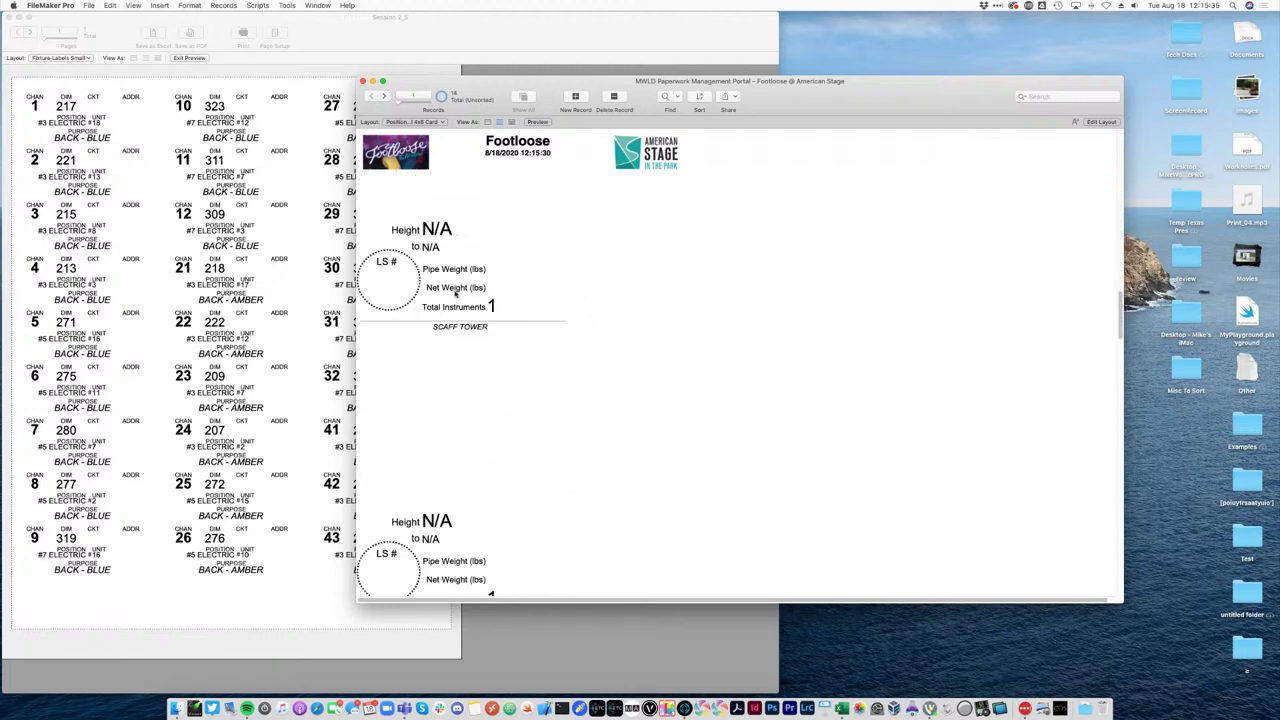
{"action": "scroll", "coordinate": [455, 293], "scroll_direction": "up", "scroll_amount": 10}
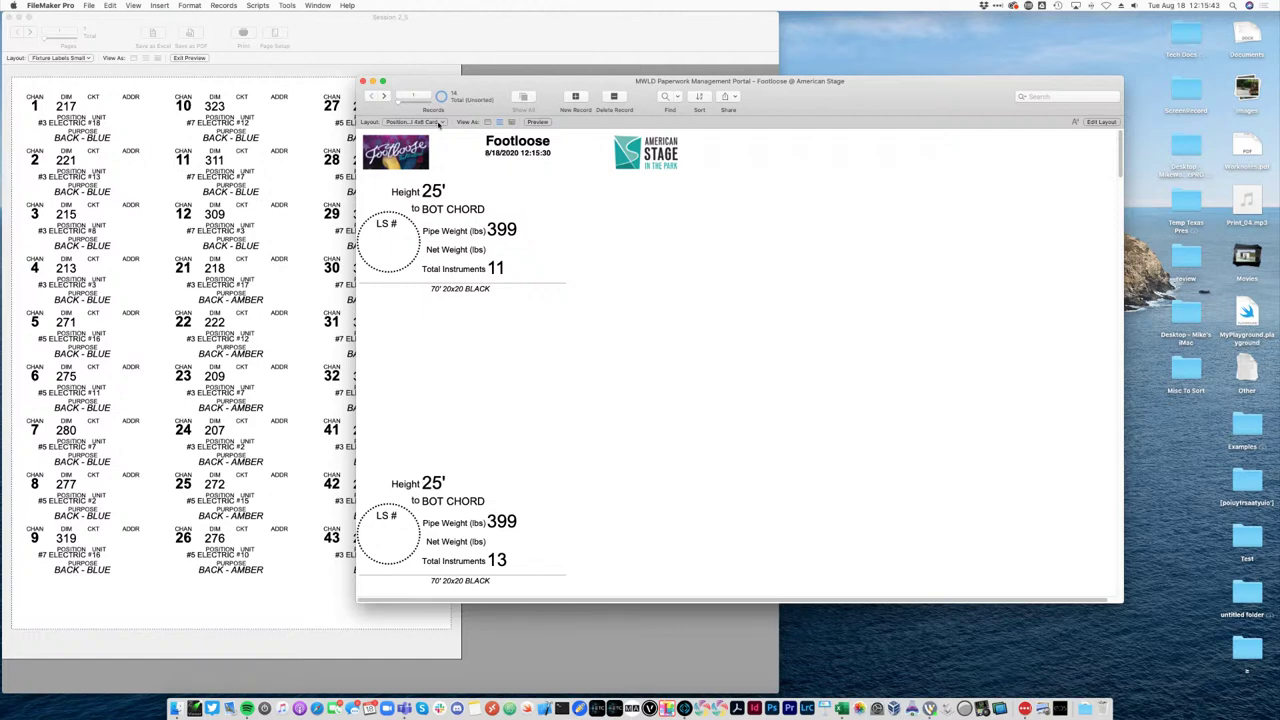
Switch to the Scroller Knob Setup layout and page forward through several records.
{"action": "left_click", "coordinate": [415, 121]}
{"action": "mouse_move", "coordinate": [430, 289]}
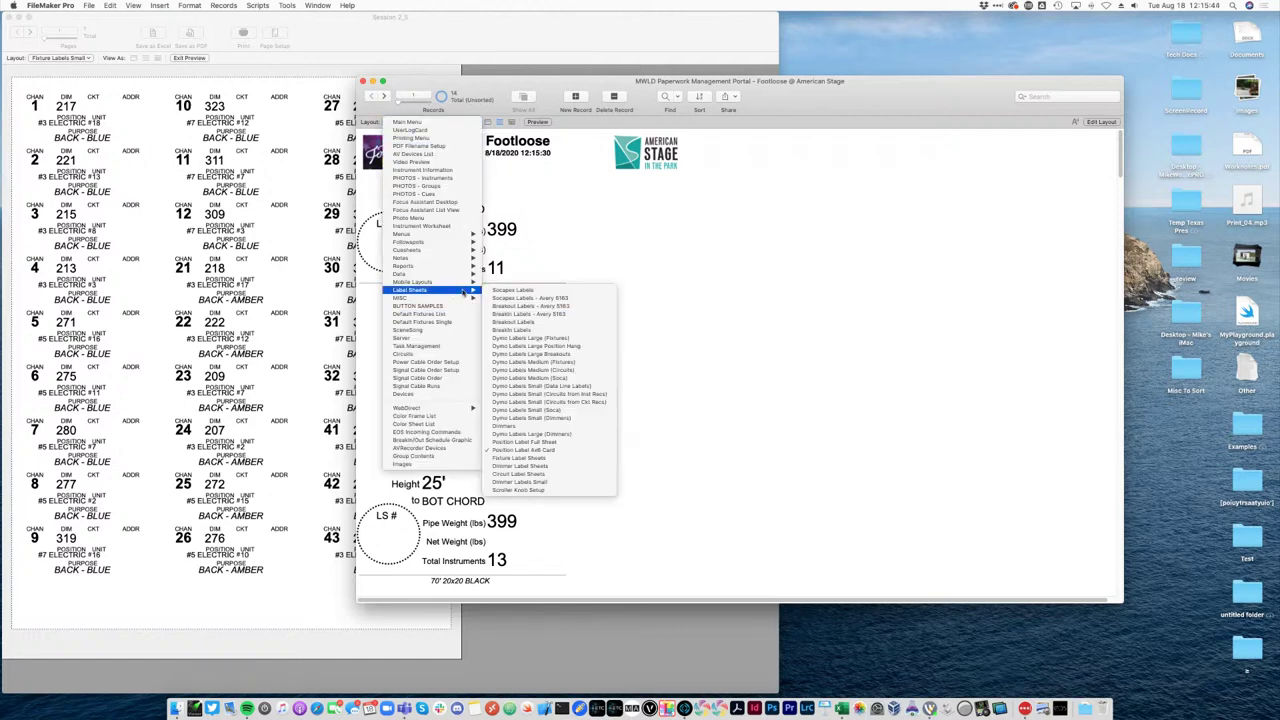
{"action": "left_click", "coordinate": [550, 489]}
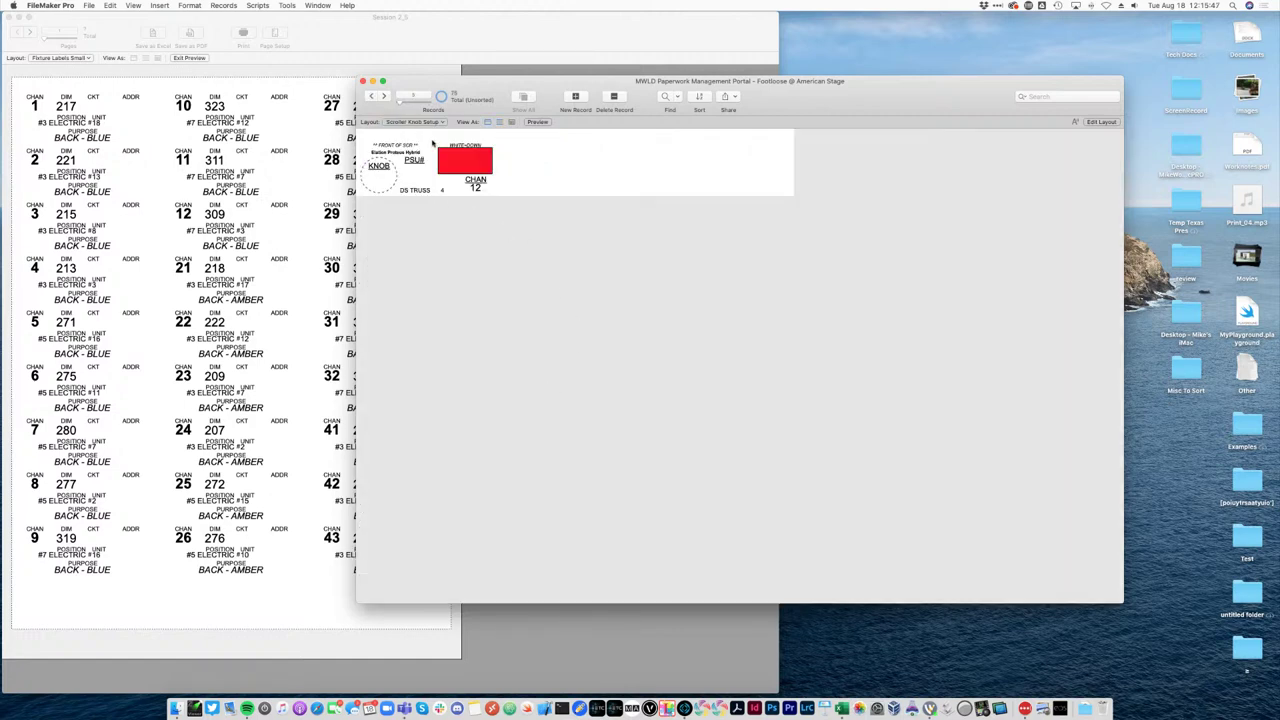
{"action": "left_click", "coordinate": [385, 96]}
{"action": "left_click", "coordinate": [385, 96]}
{"action": "left_click", "coordinate": [385, 96]}
{"action": "left_click", "coordinate": [385, 96]}
{"action": "left_click", "coordinate": [385, 96]}
In Layout mode, inspect the "Hide object when" calculation of the last object in the upper row of the red color block.
{"action": "key", "text": "super+alt+f"}
{"action": "key", "text": "super+l"}
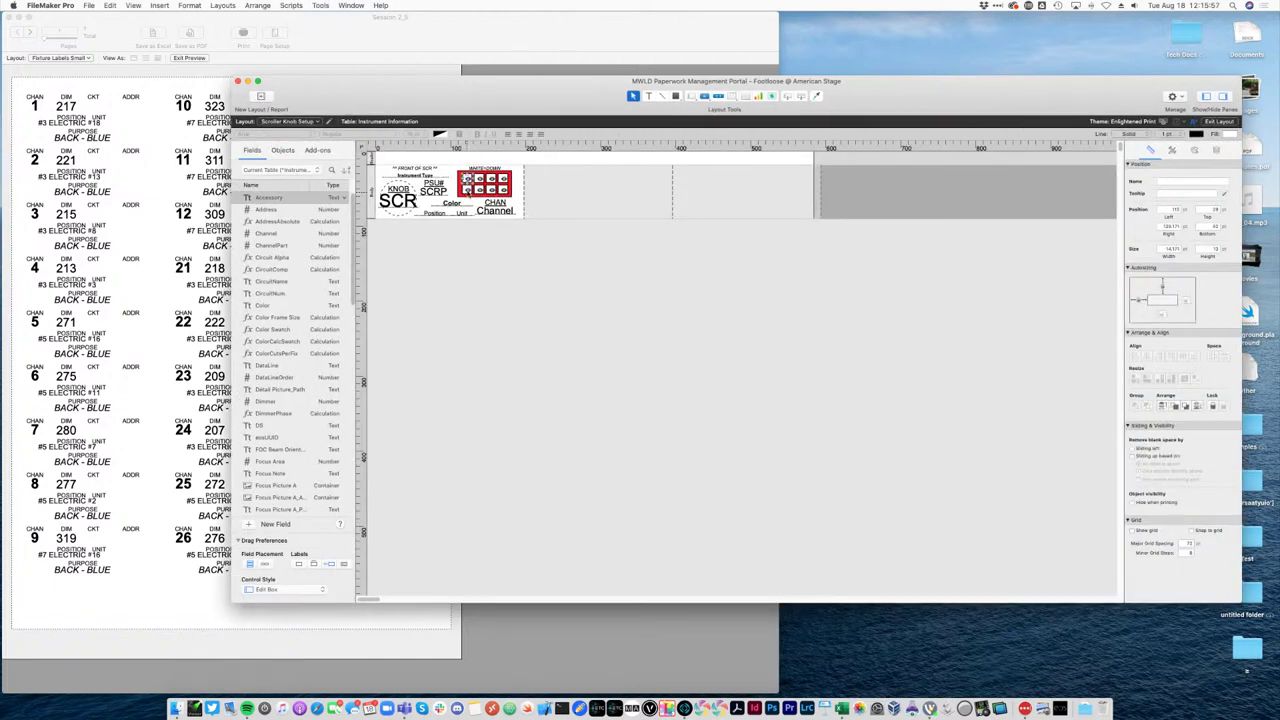
{"action": "left_click", "coordinate": [482, 186]}
{"action": "left_click", "coordinate": [502, 180]}
{"action": "left_click", "coordinate": [1217, 150]}
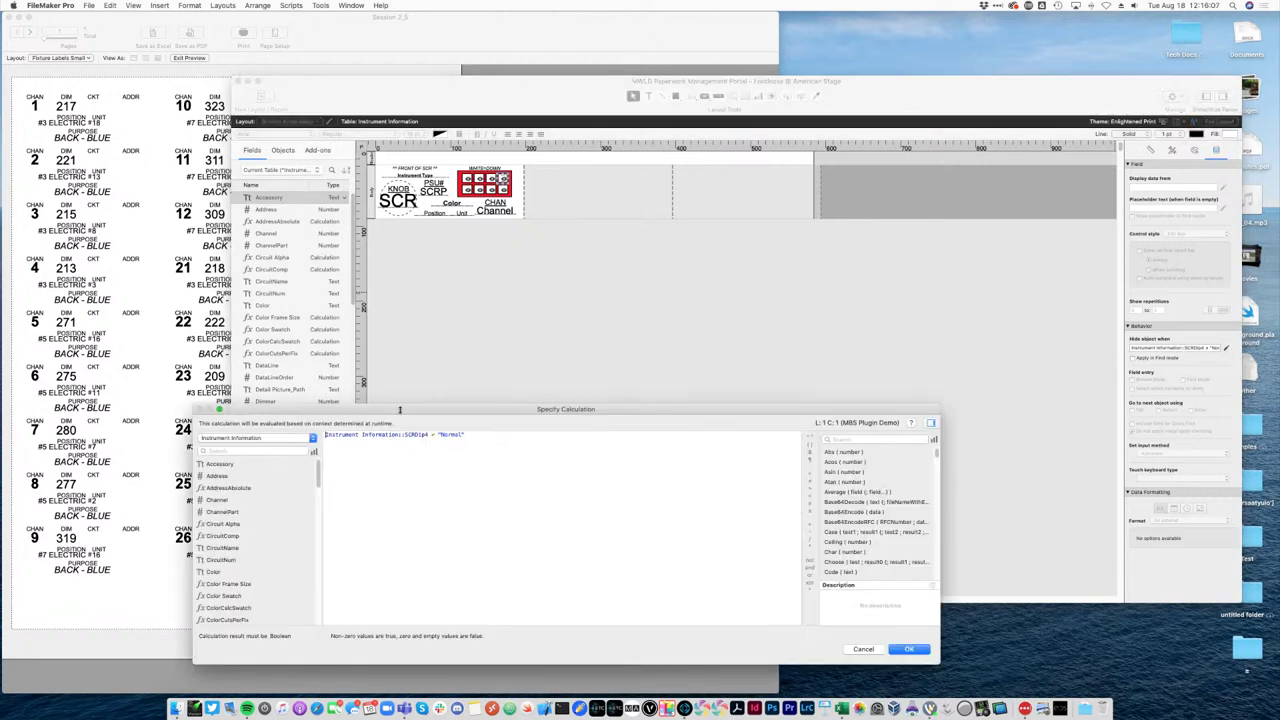
{"action": "key", "text": "Return"}
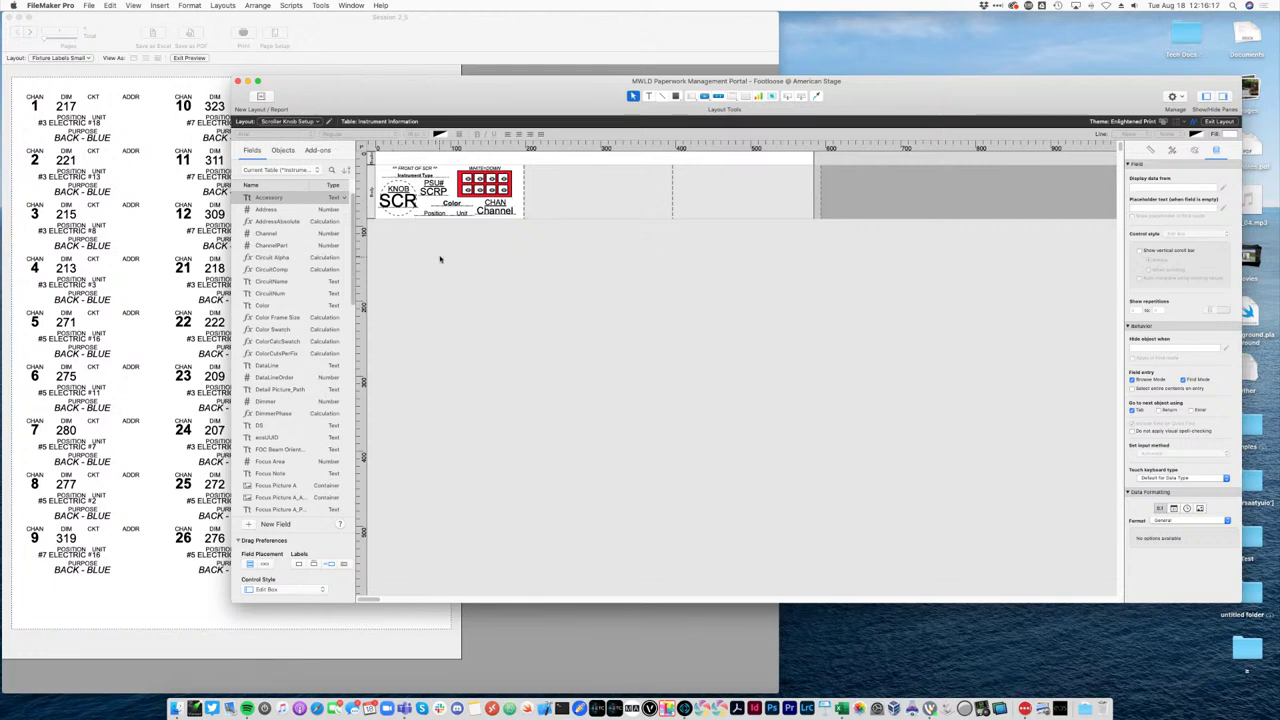
Preview the Scroller Knob Setup labels, advance a page, and return to Layout mode.
{"action": "key", "text": "super+u"}
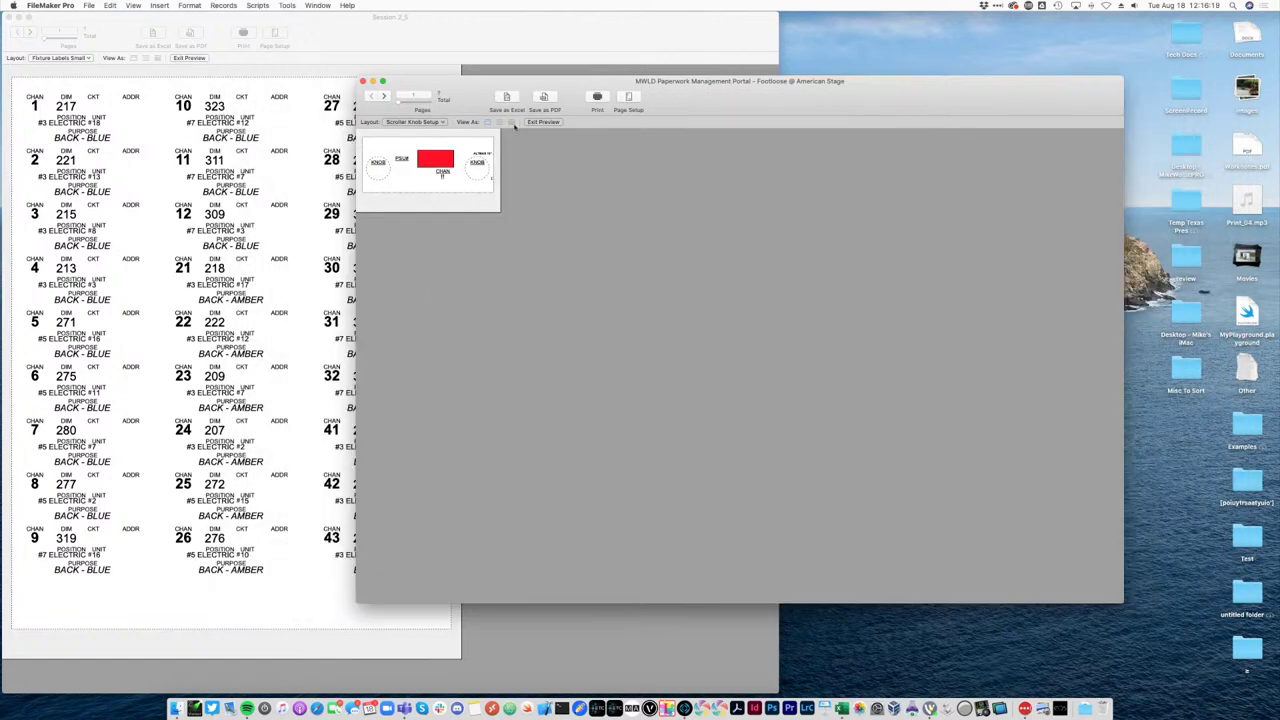
{"action": "left_click", "coordinate": [545, 121]}
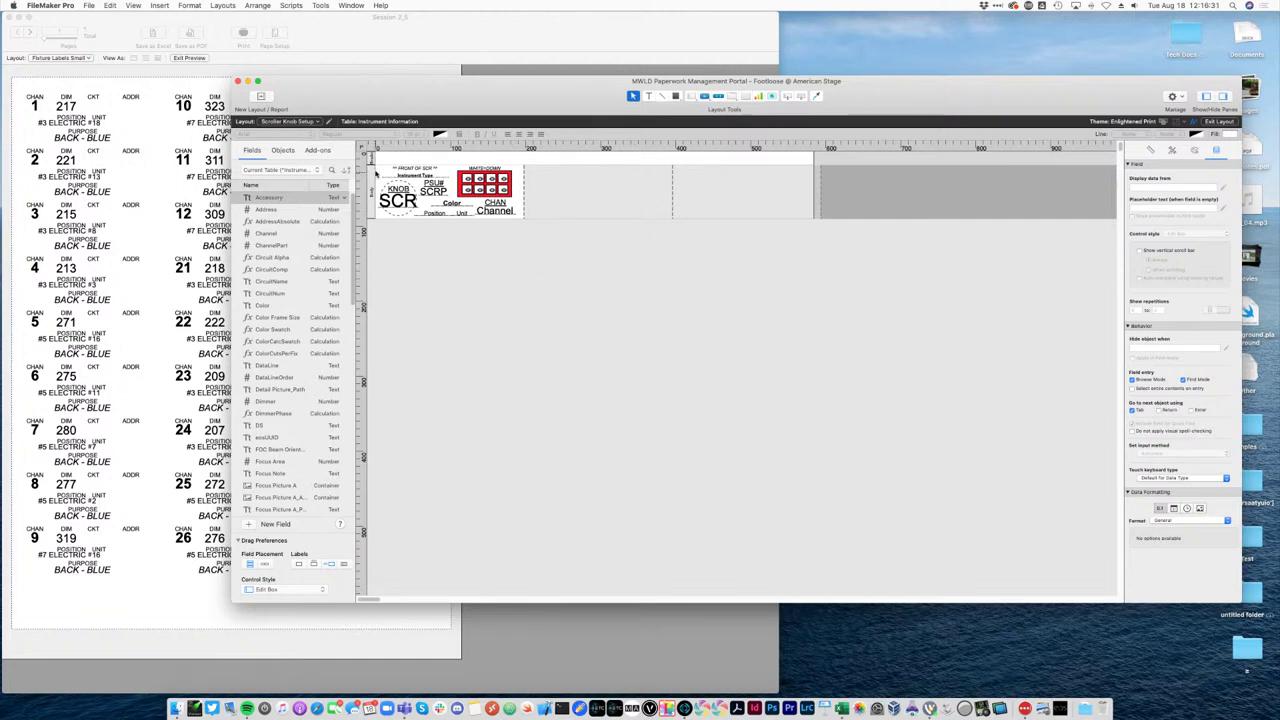
{"action": "key", "text": "super+u"}
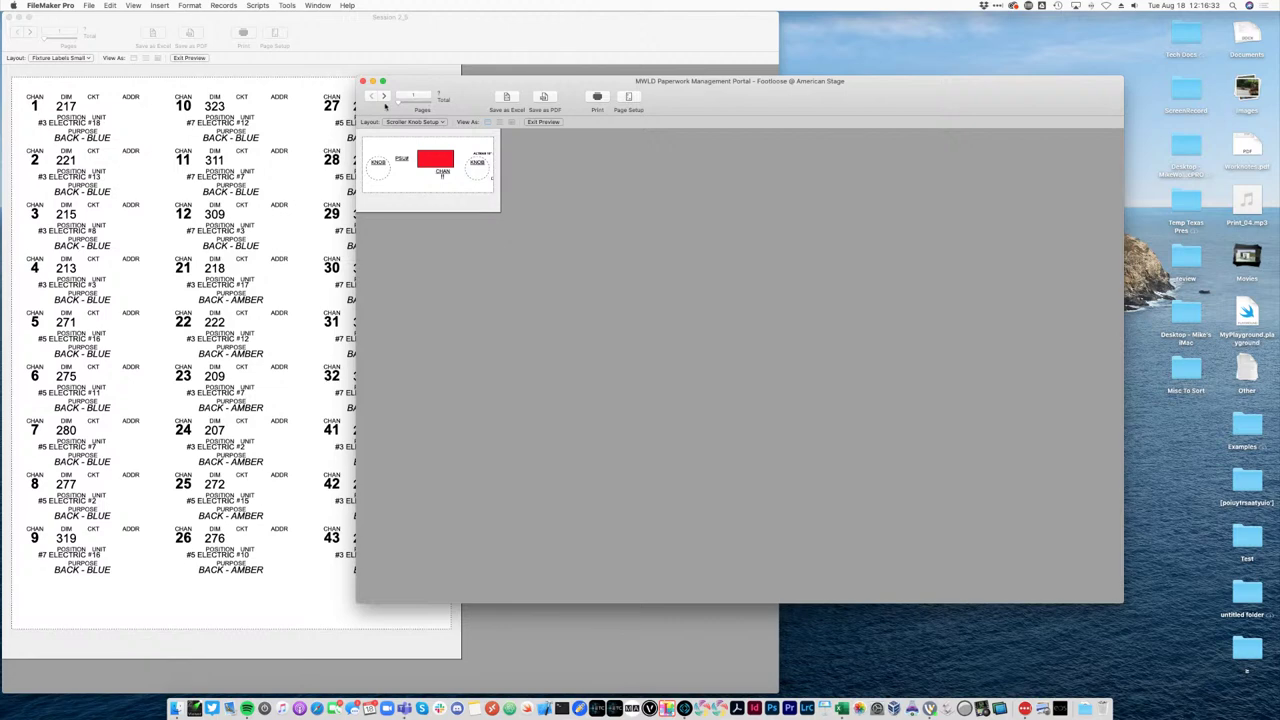
{"action": "left_click", "coordinate": [384, 97]}
{"action": "left_click", "coordinate": [546, 121]}
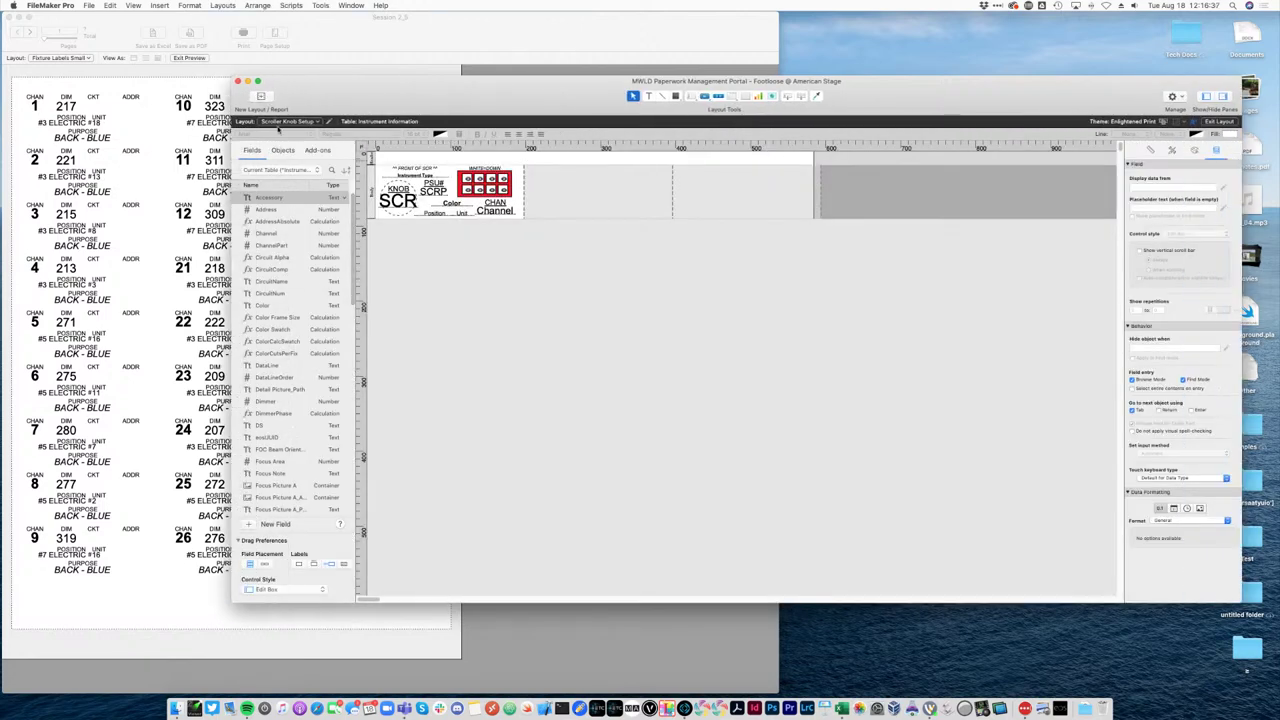
View the Dimmer Labels Small layout in Layout mode, followed by the Socapex Labels layout.
{"action": "left_click", "coordinate": [285, 121]}
{"action": "mouse_move", "coordinate": [327, 304]}
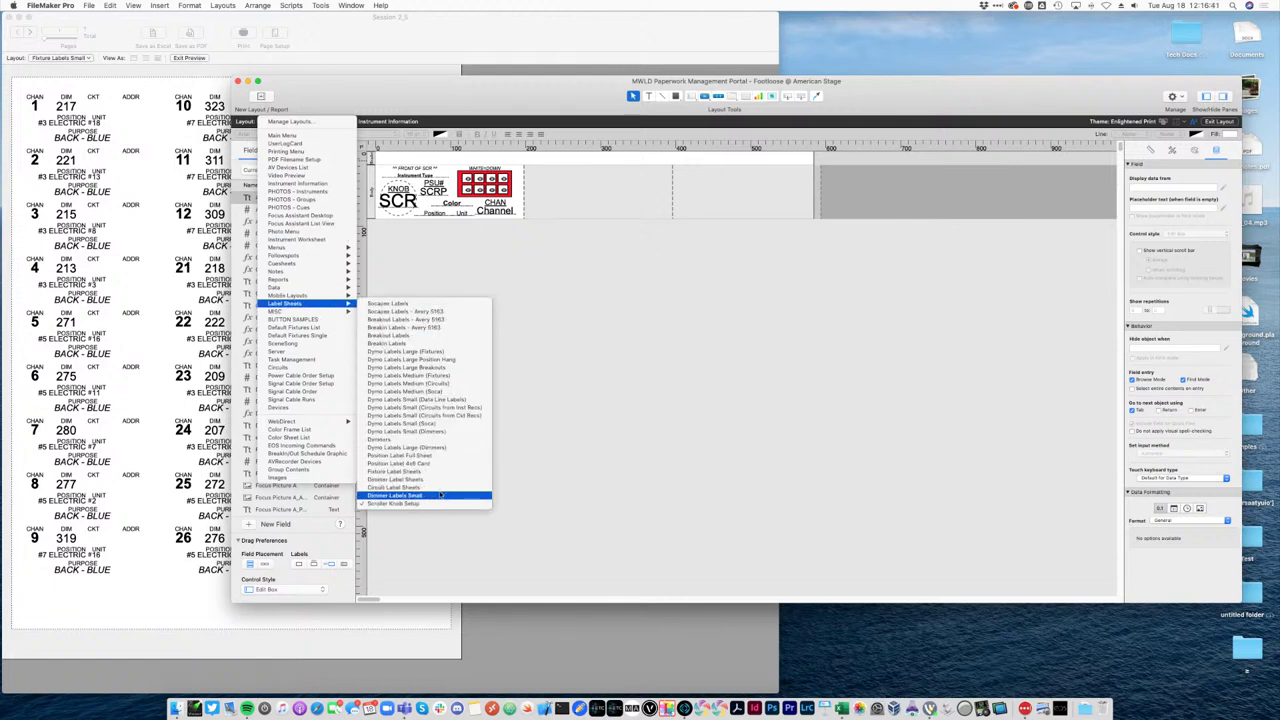
{"action": "left_click", "coordinate": [440, 495]}
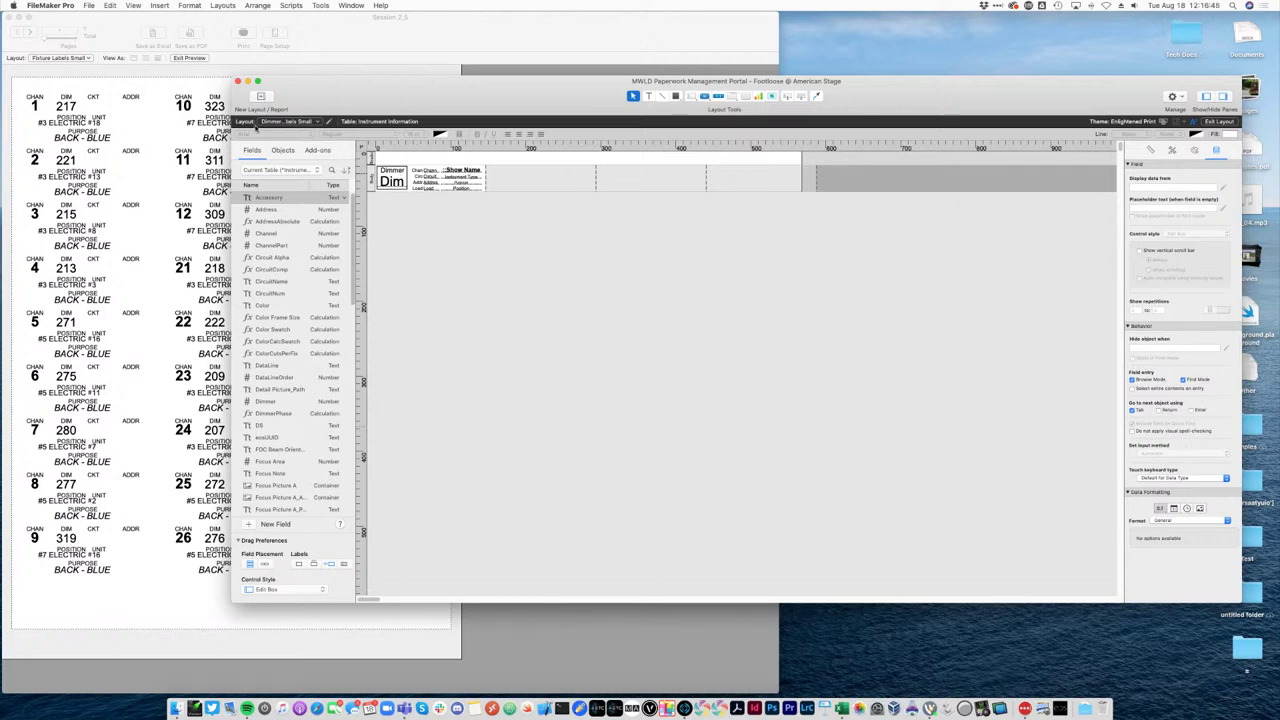
{"action": "left_click", "coordinate": [266, 123]}
{"action": "mouse_move", "coordinate": [325, 304]}
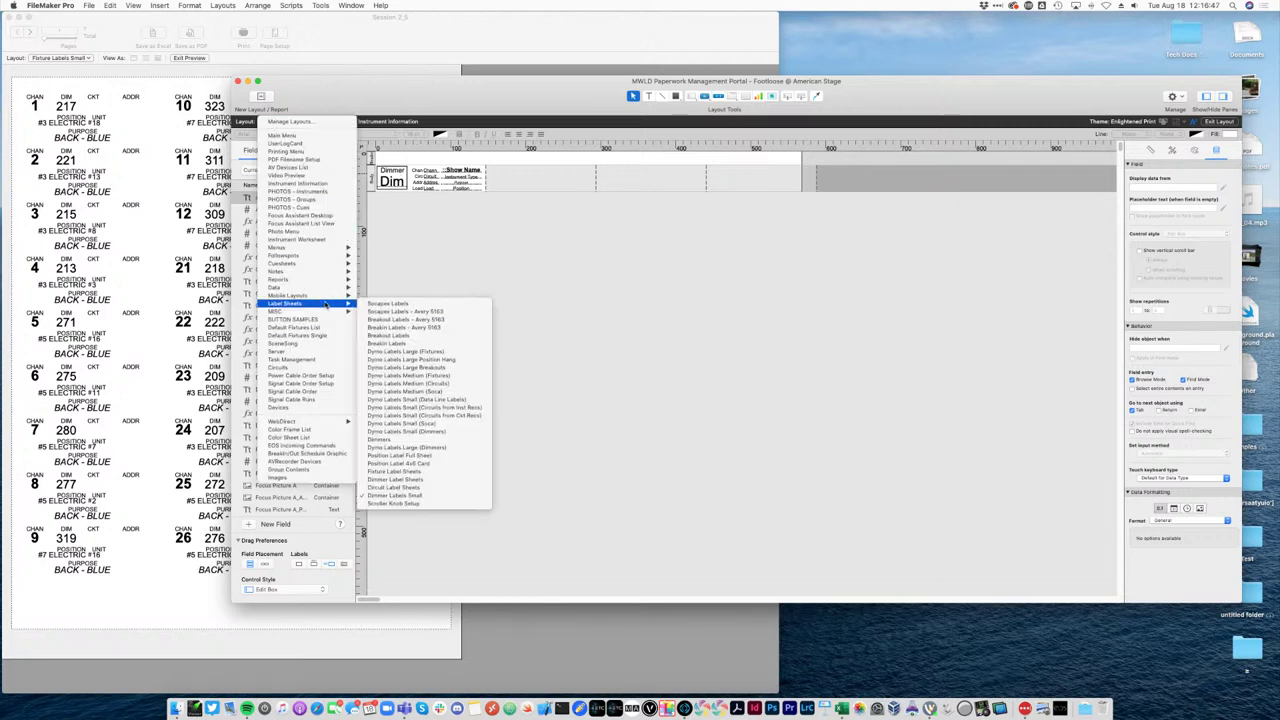
{"action": "left_click", "coordinate": [387, 303]}
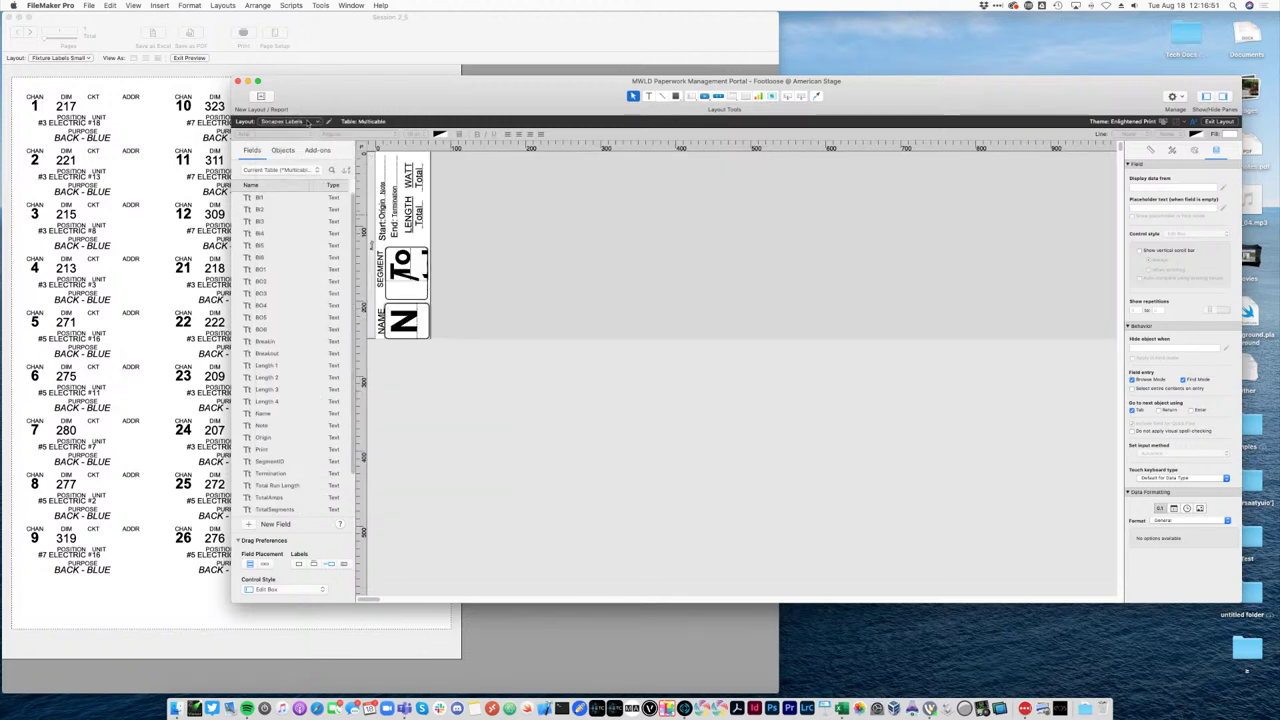
View the Breakout Labels layout from the Label Sheets group and close the paperwork portal window.
{"action": "left_click", "coordinate": [292, 122]}
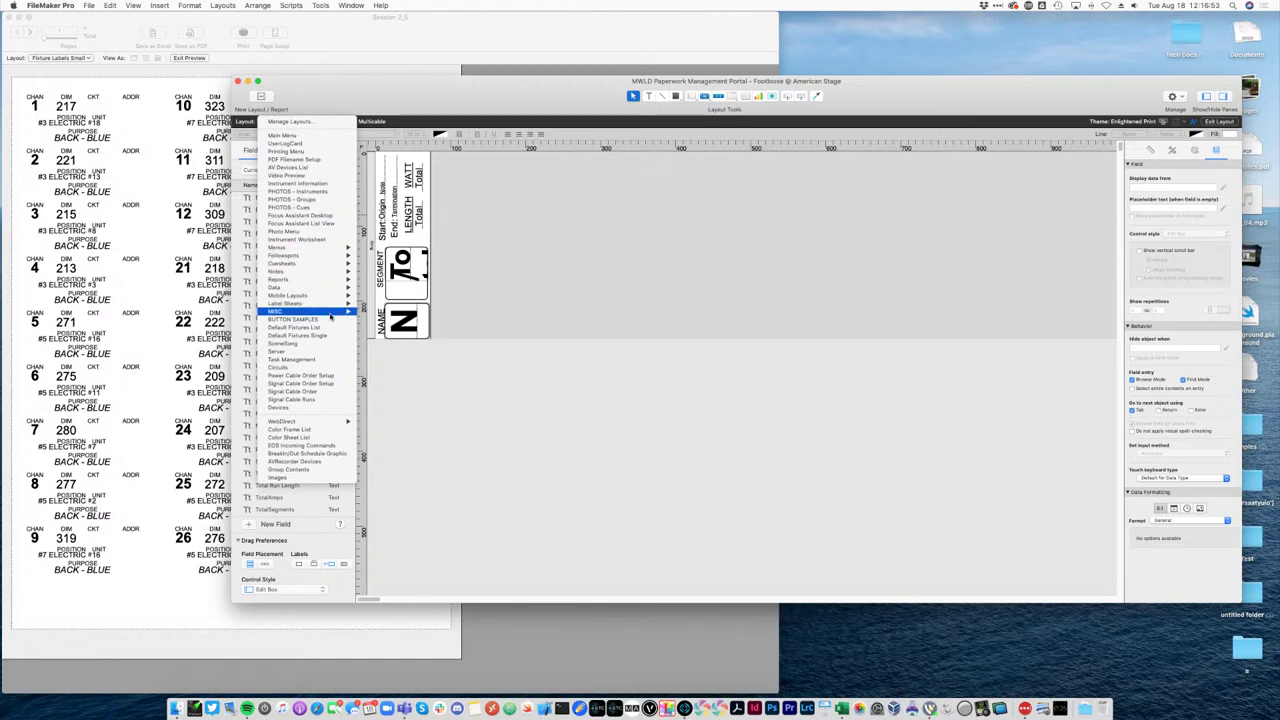
{"action": "mouse_move", "coordinate": [320, 304]}
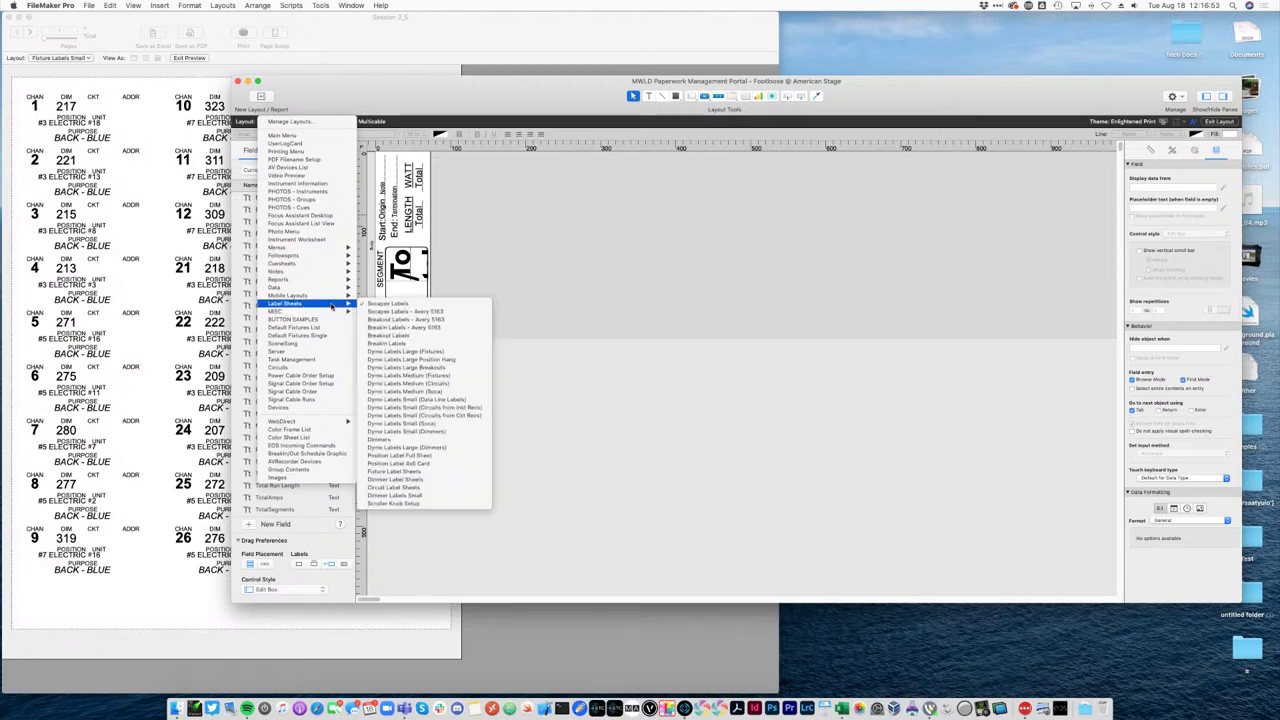
{"action": "left_click", "coordinate": [401, 335]}
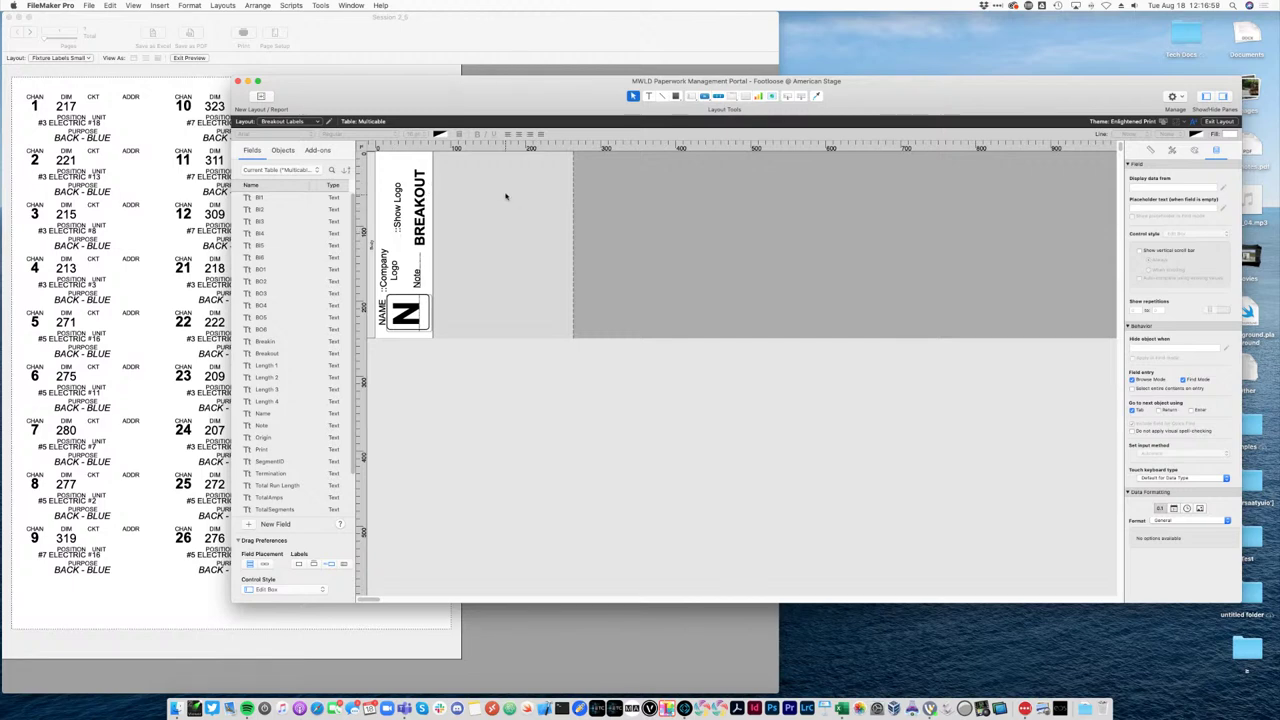
{"action": "key", "text": "super+w"}
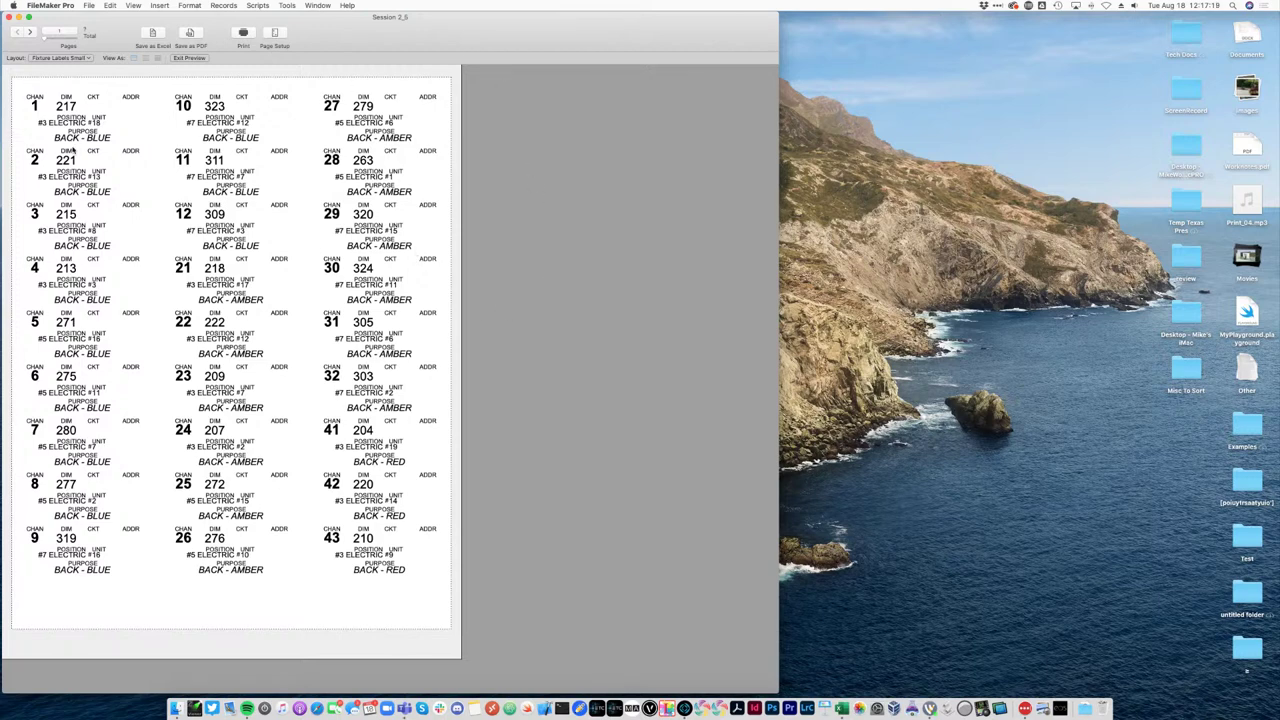
Return to Layout mode and start a new printer labels layout named Focus Charts Multi, showing records from Instruments.
{"action": "key", "text": "super+l"}
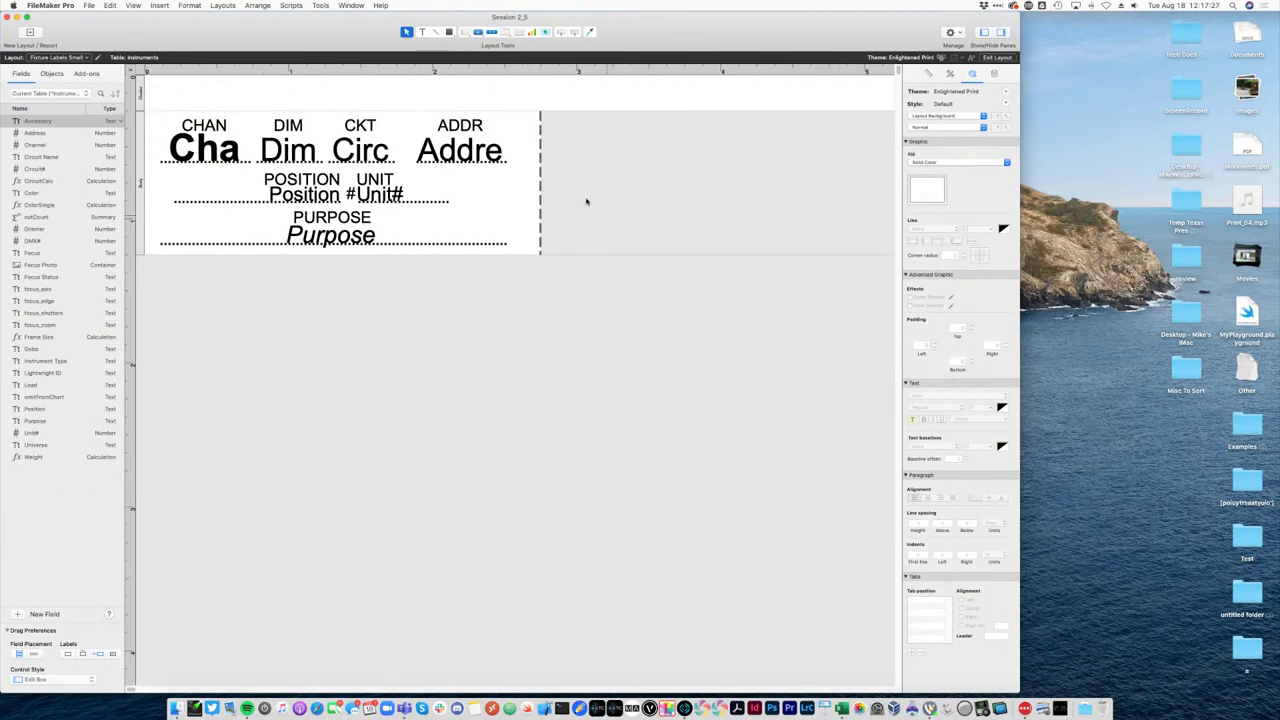
{"action": "key", "text": "super+minus"}
{"action": "key", "text": "super+minus"}
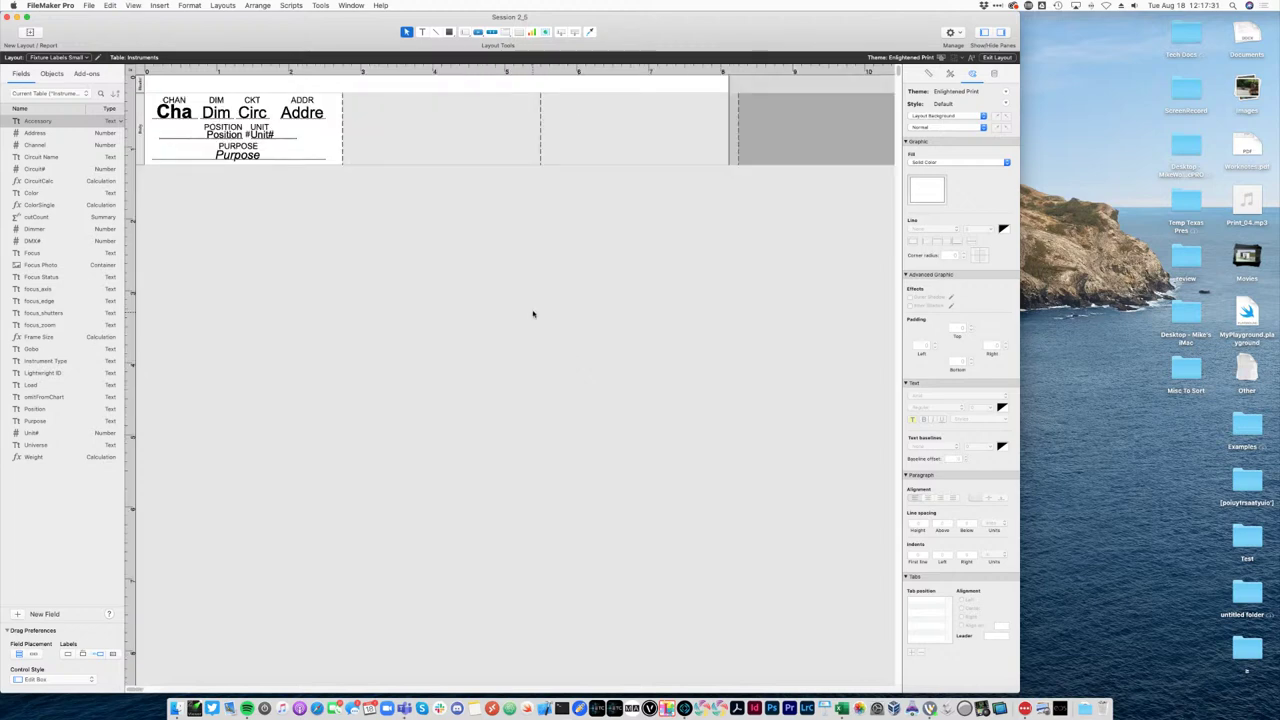
{"action": "key", "text": "super+shift+l"}
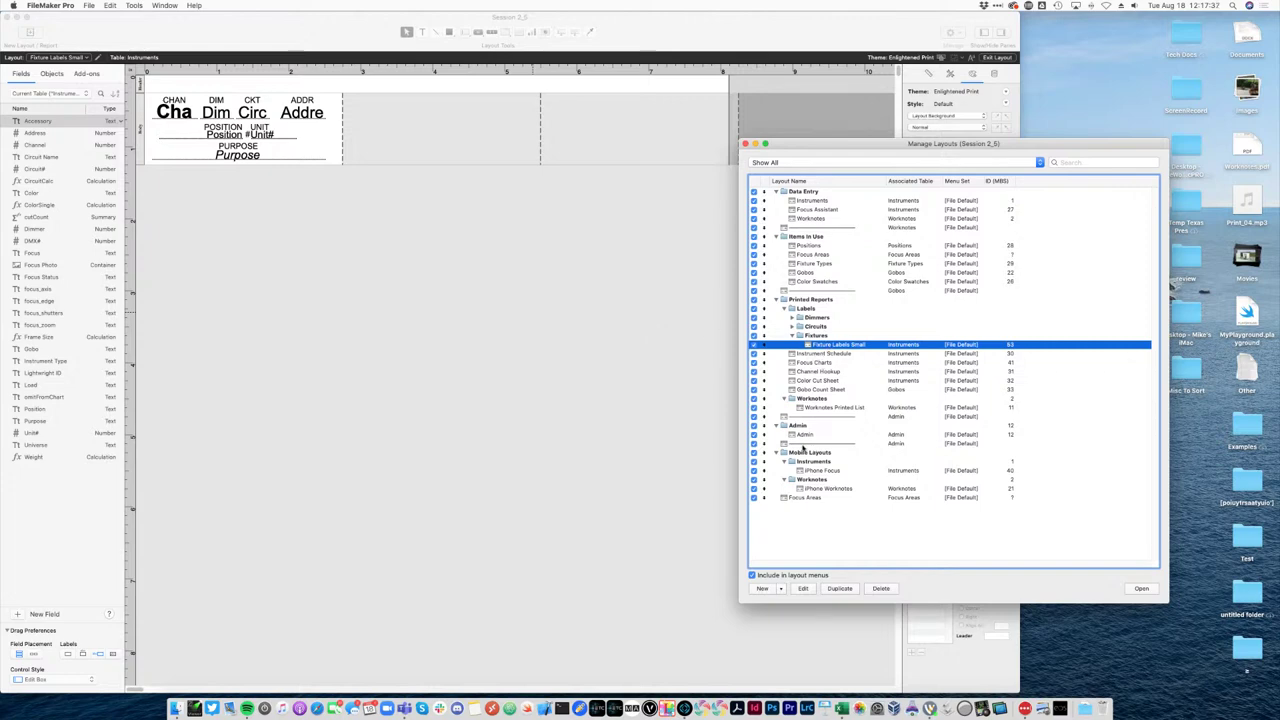
{"action": "left_click", "coordinate": [762, 588]}
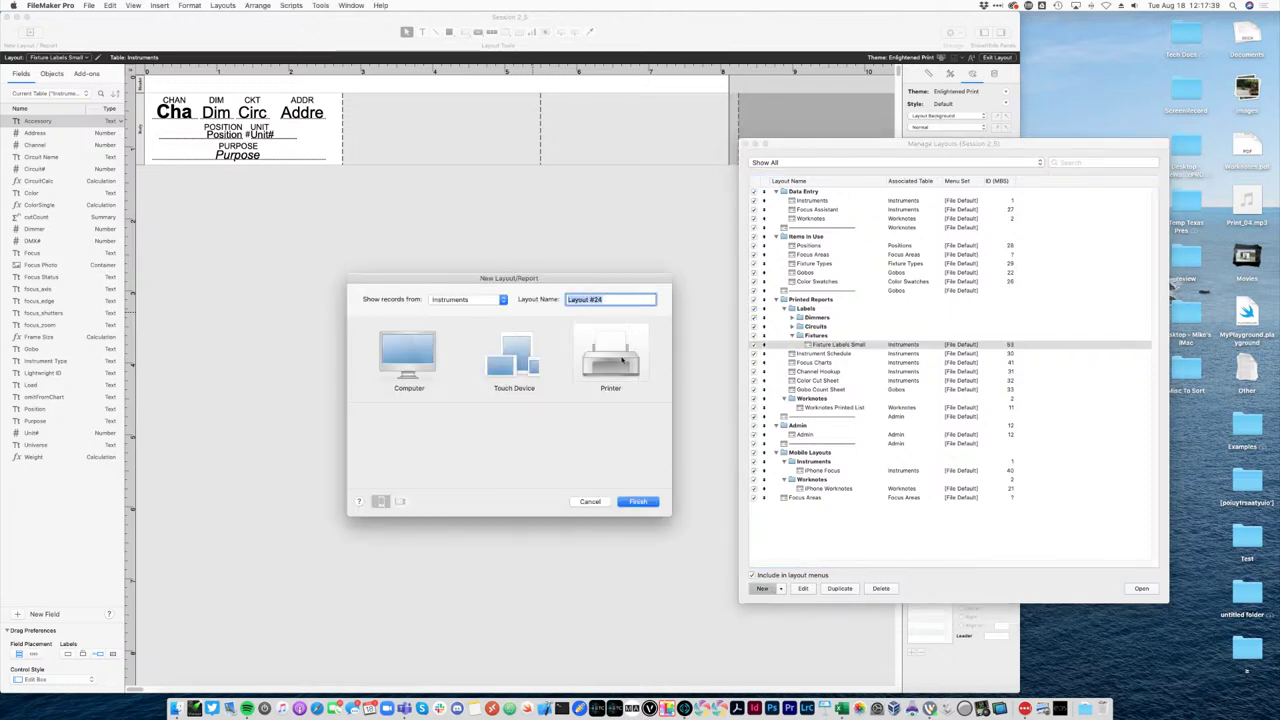
{"action": "left_click", "coordinate": [615, 350]}
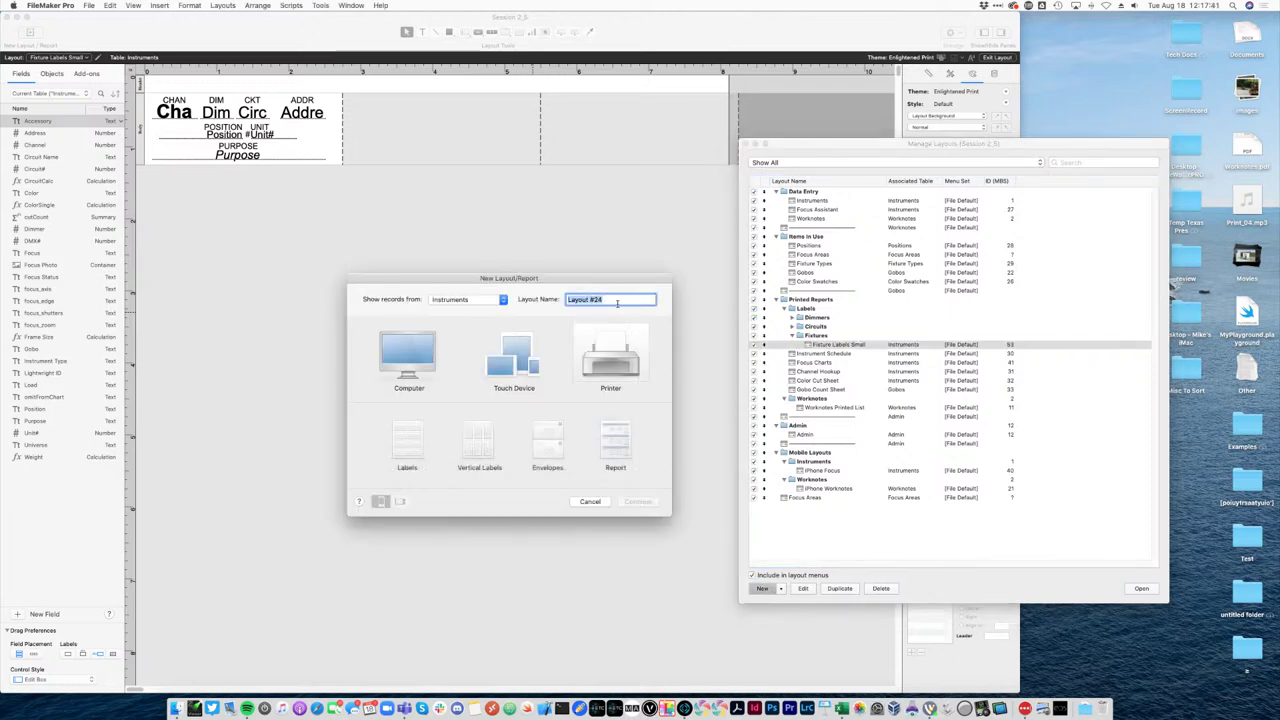
{"action": "type", "text": "Focus Charts"}
{"action": "type", "text": " L"}
{"action": "type", "text": "My"}
{"action": "type", "text": "lti"}
{"action": "left_click", "coordinate": [425, 445]}
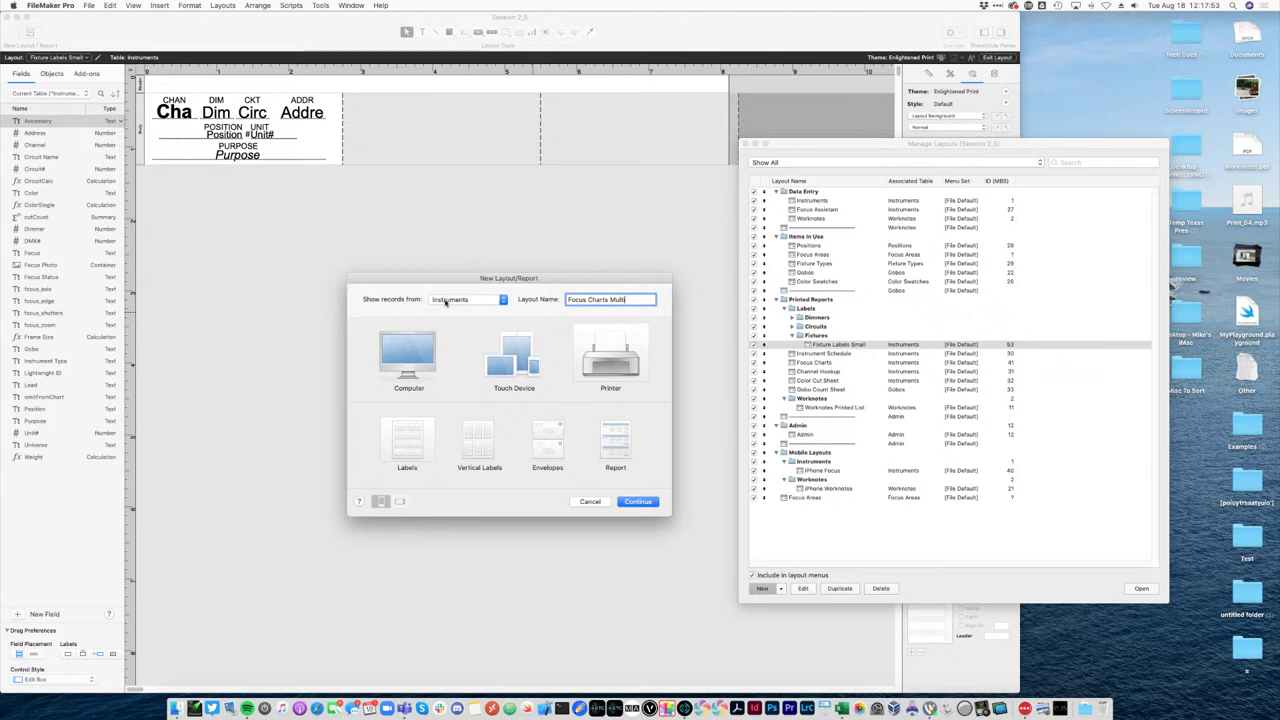
Use the Avery 5160 label measurements and finish creating the layout with empty label contents.
{"action": "left_click", "coordinate": [635, 502]}
{"action": "left_click_drag", "start_coordinate": [646, 201], "coordinate": [576, 246]}
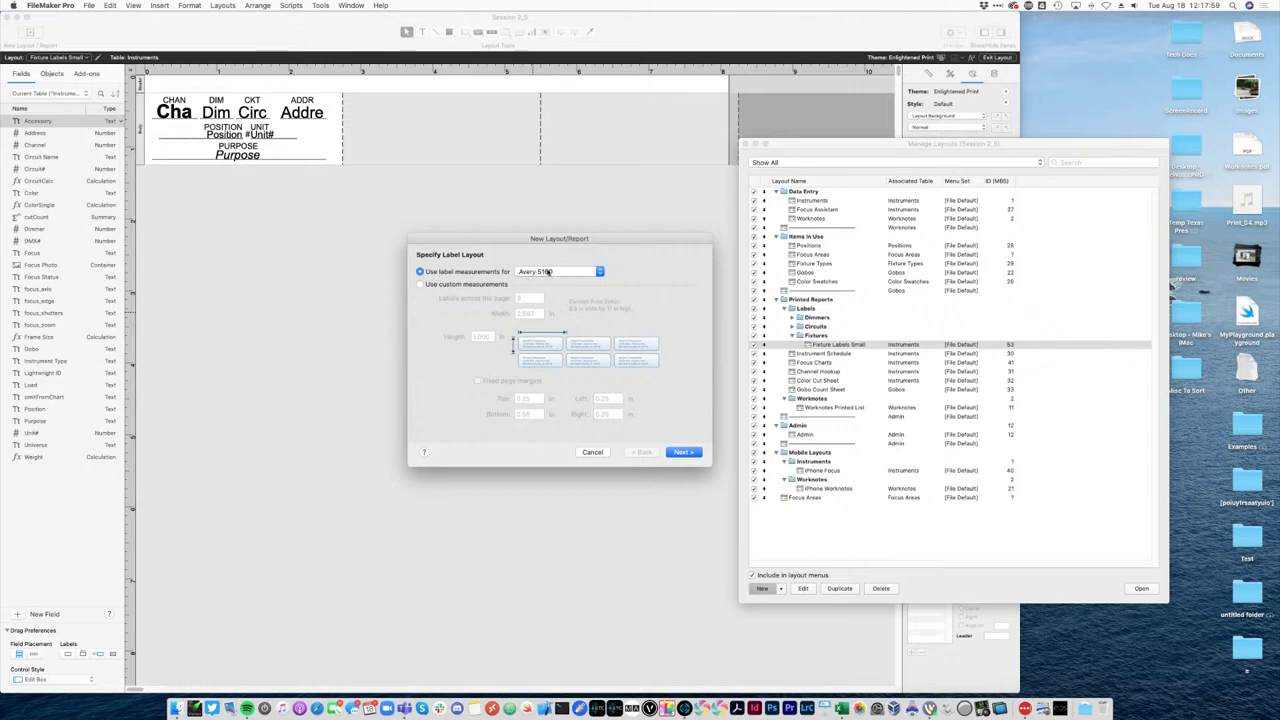
{"action": "left_click", "coordinate": [460, 285]}
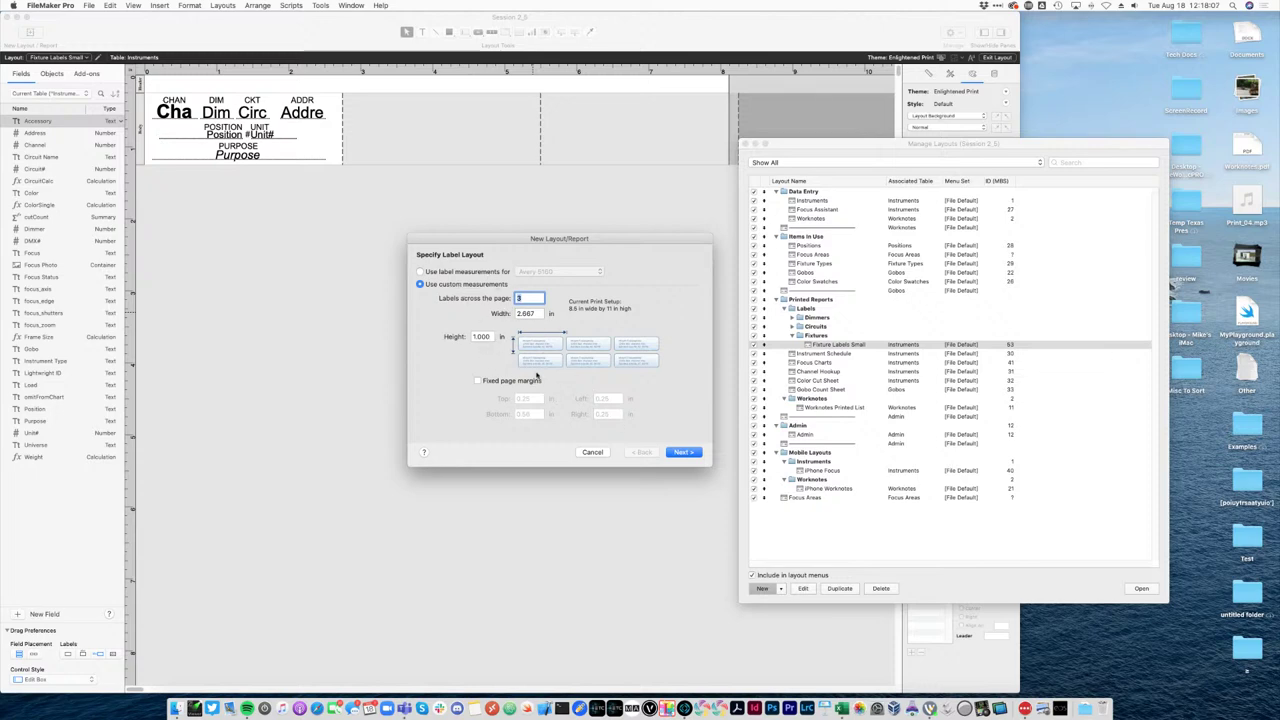
{"action": "left_click", "coordinate": [482, 273]}
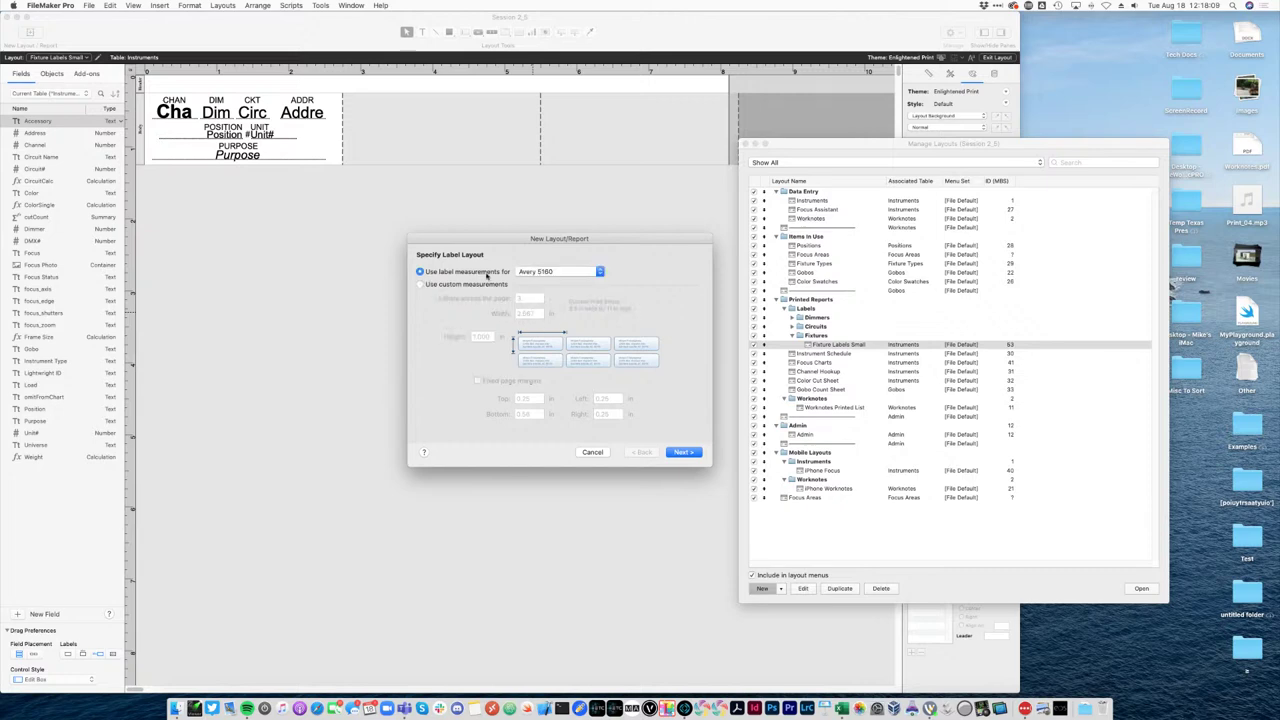
{"action": "left_click", "coordinate": [572, 272]}
{"action": "left_click", "coordinate": [572, 272]}
{"action": "left_click", "coordinate": [684, 452]}
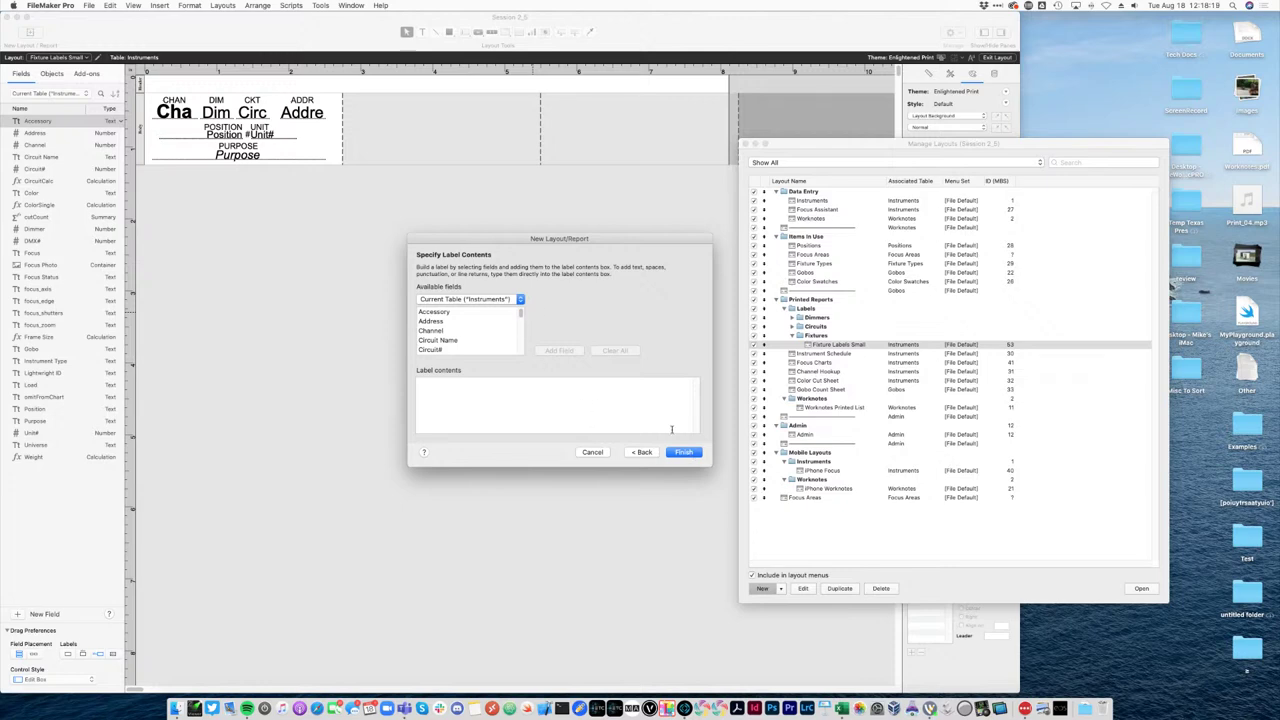
{"action": "left_click", "coordinate": [684, 452]}
{"action": "left_click", "coordinate": [347, 174]}
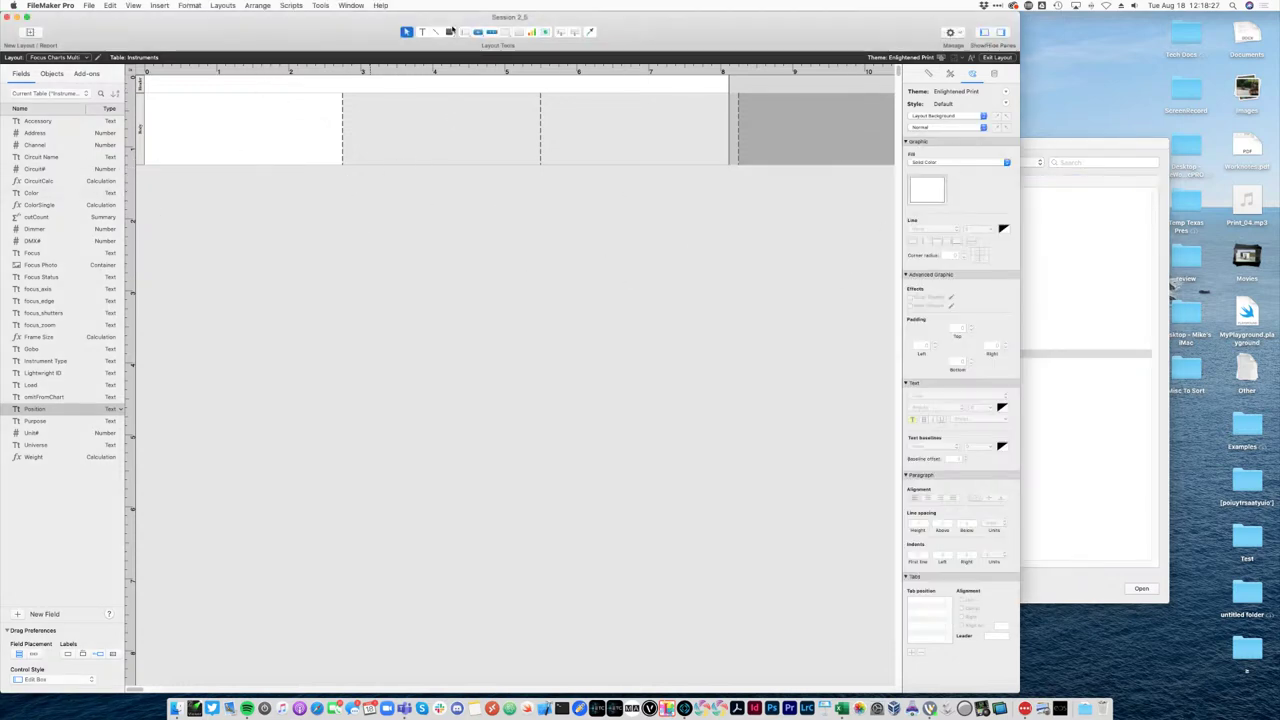
Draw a rectangle about 2.4 by 0.65 in inside the first label and preview how it repeats across the sheet.
{"action": "left_click", "coordinate": [449, 31]}
{"action": "left_click_drag", "start_coordinate": [160, 105], "coordinate": [333, 151]}
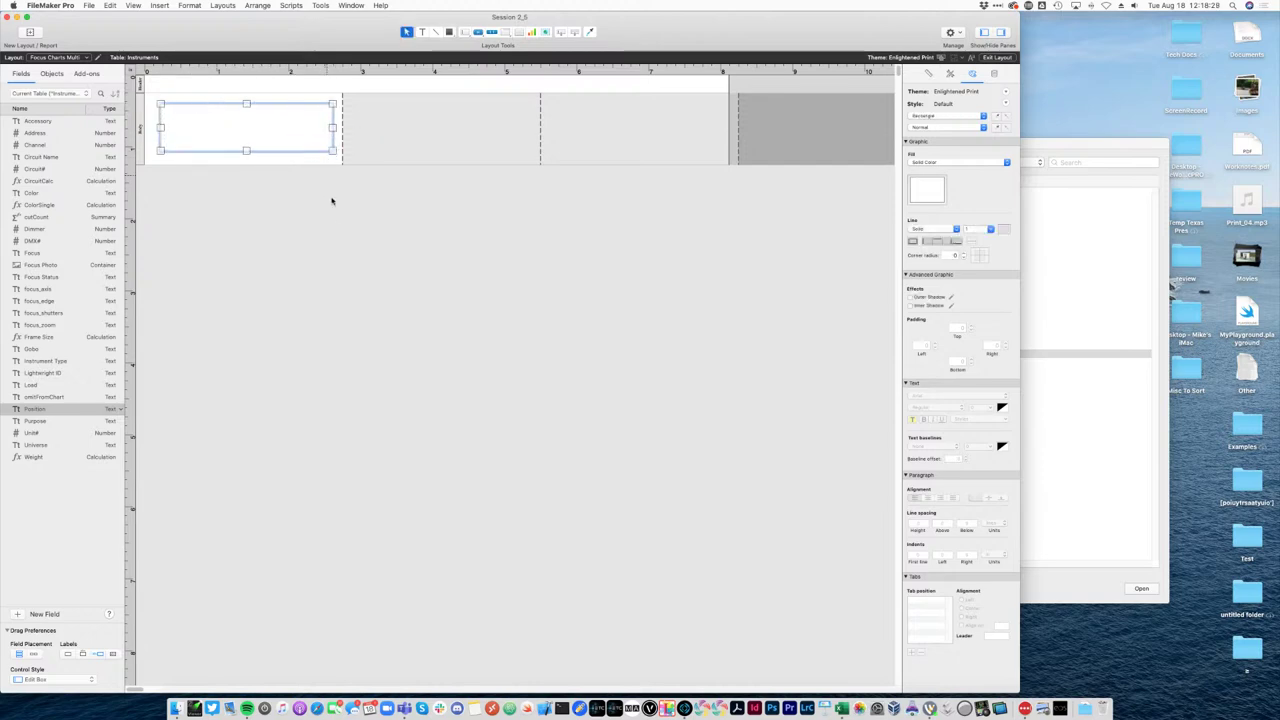
{"action": "key", "text": "super+u"}
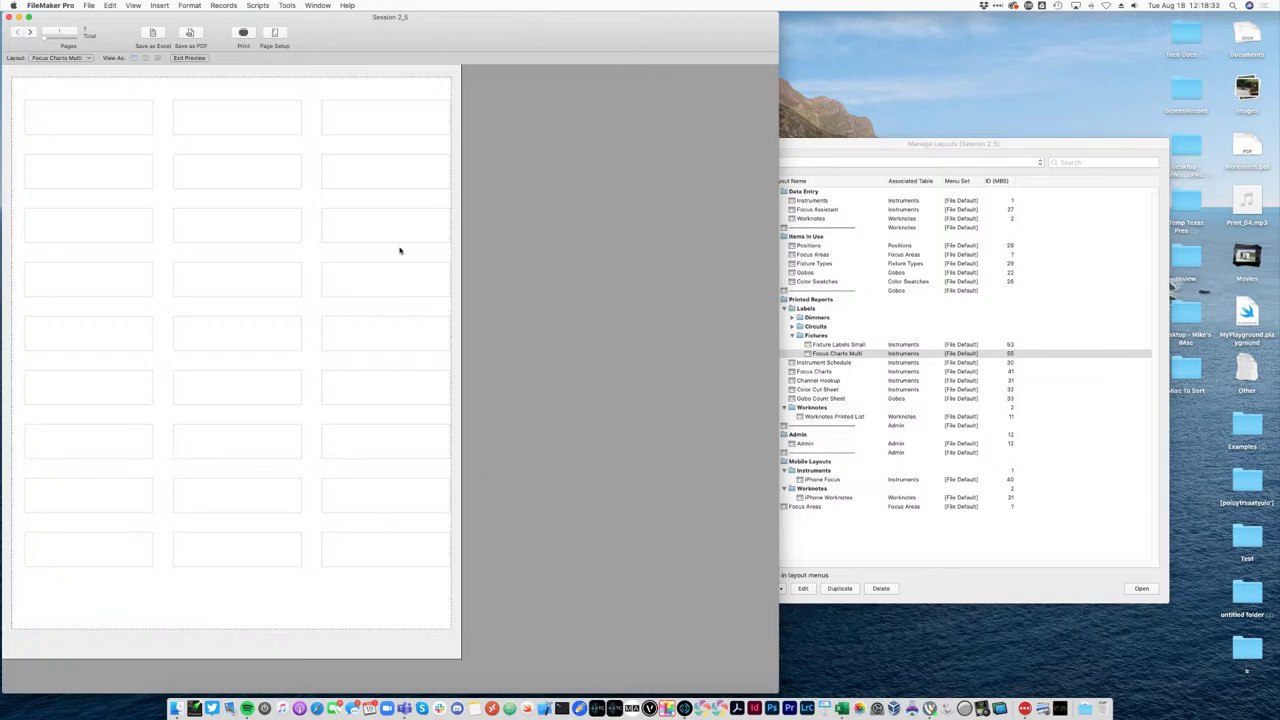
{"action": "key", "text": "super+l"}
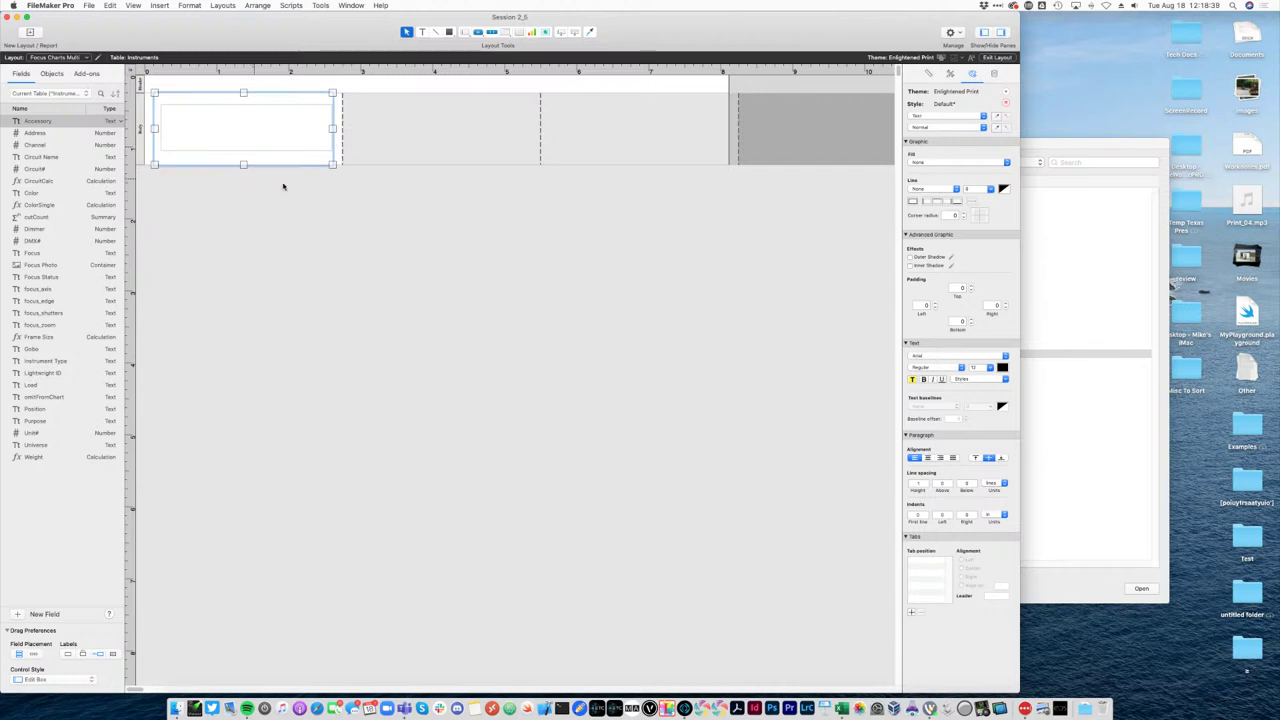
Delete the objects in the label body and set the layout to print in 2 columns.
{"action": "left_click", "coordinate": [277, 149]}
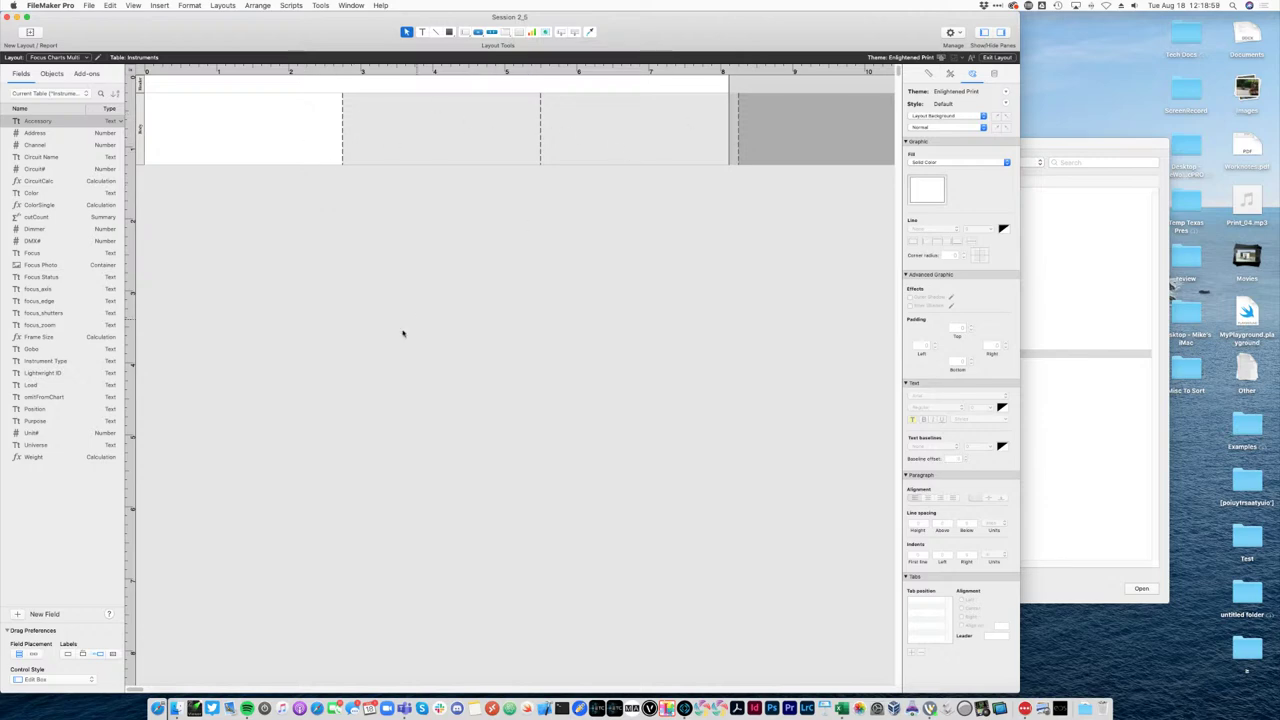
{"action": "right_click", "coordinate": [292, 247]}
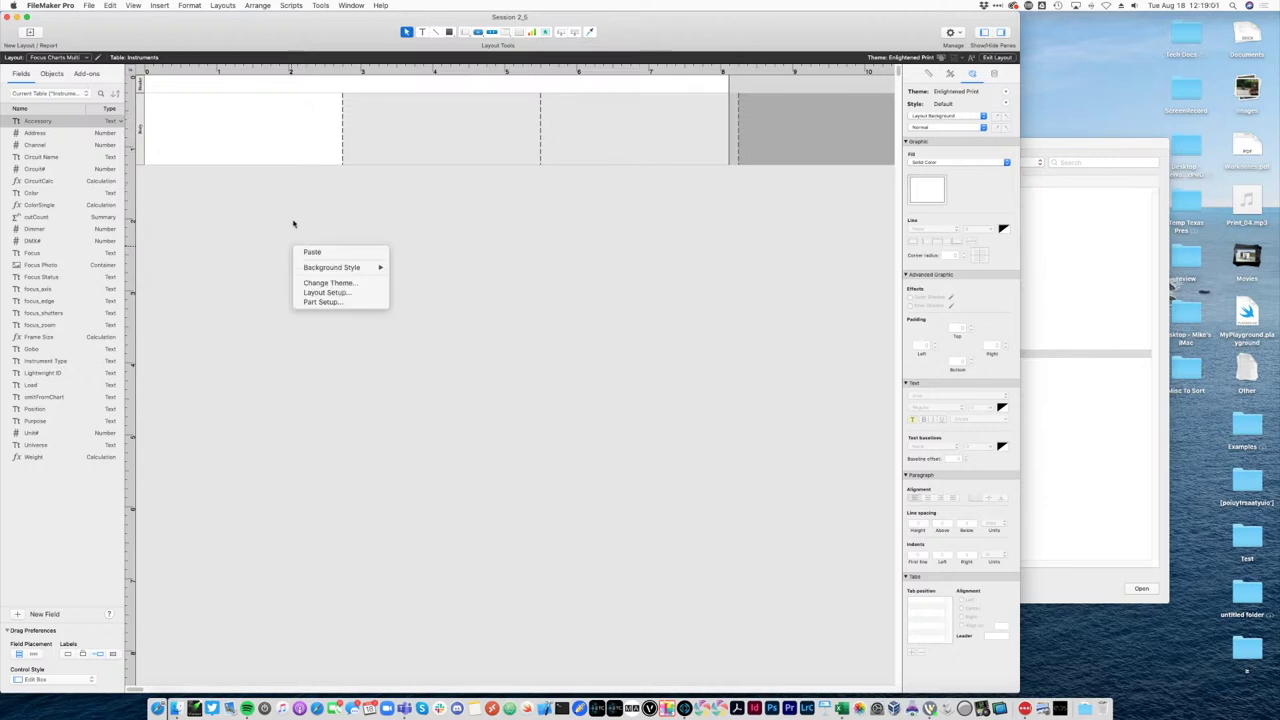
{"action": "left_click", "coordinate": [345, 293]}
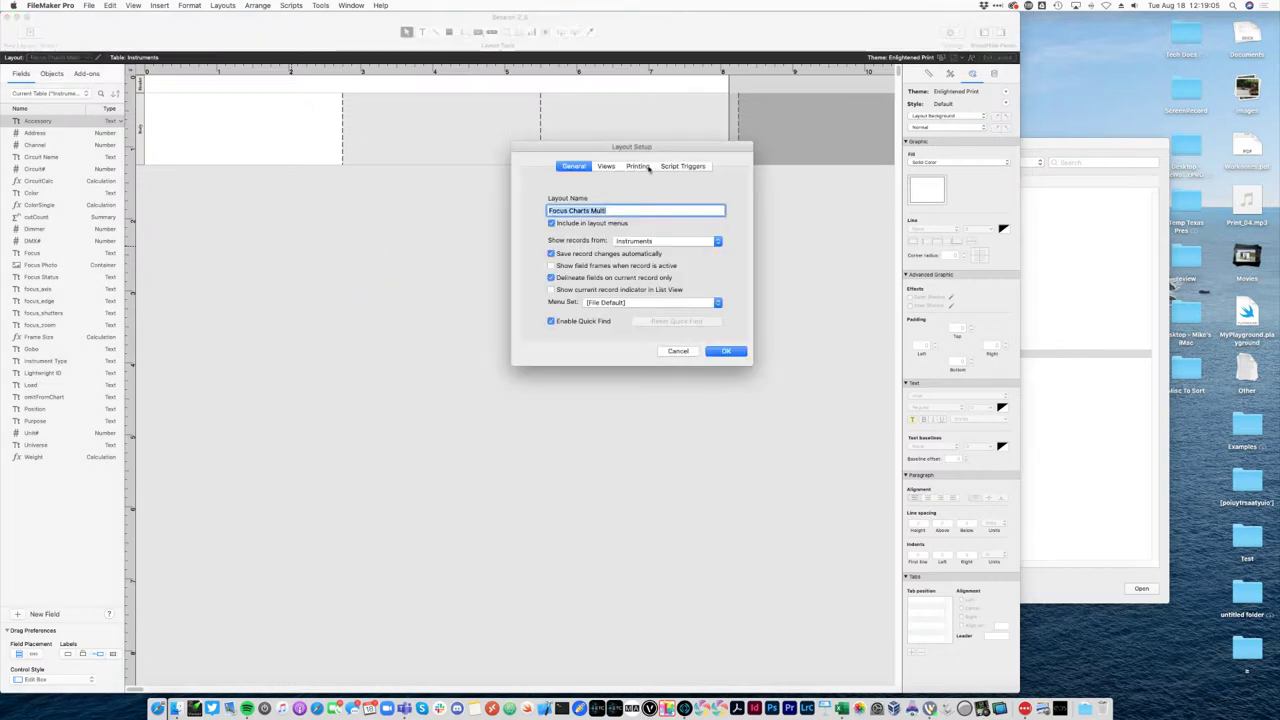
{"action": "left_click", "coordinate": [637, 166]}
{"action": "left_click", "coordinate": [605, 208]}
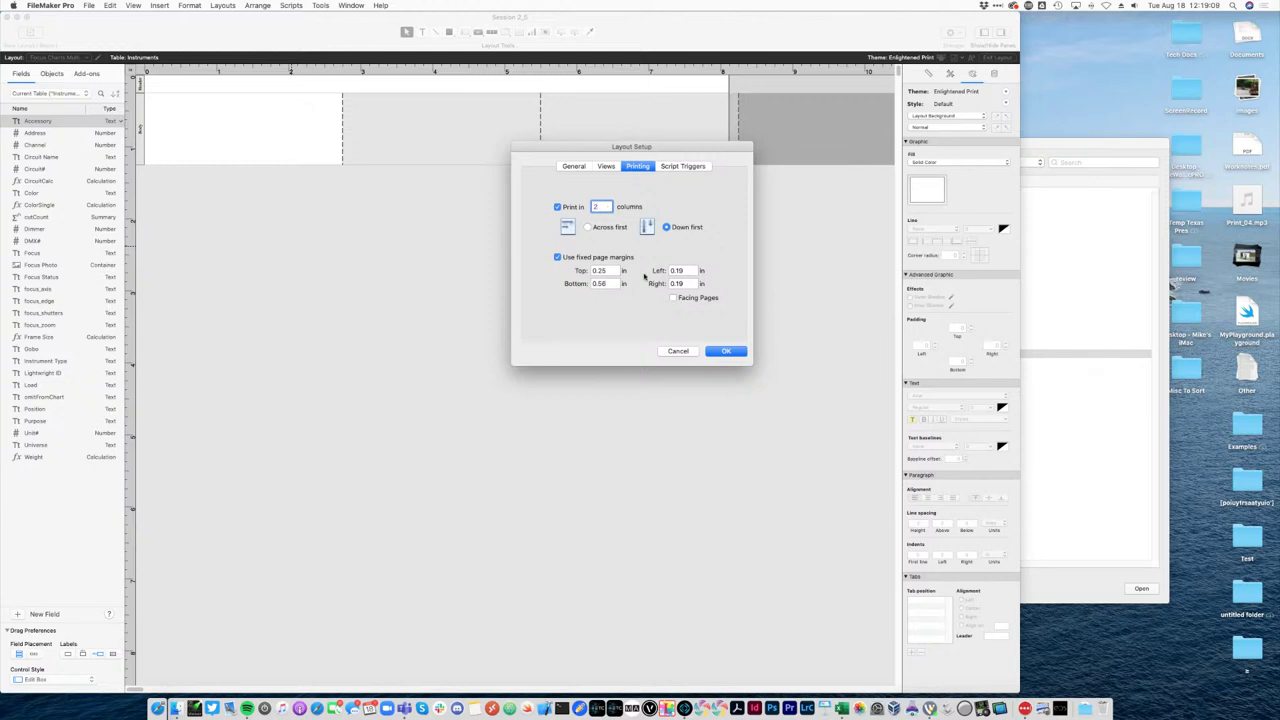
{"action": "left_click", "coordinate": [720, 350]}
{"action": "left_click", "coordinate": [724, 236]}
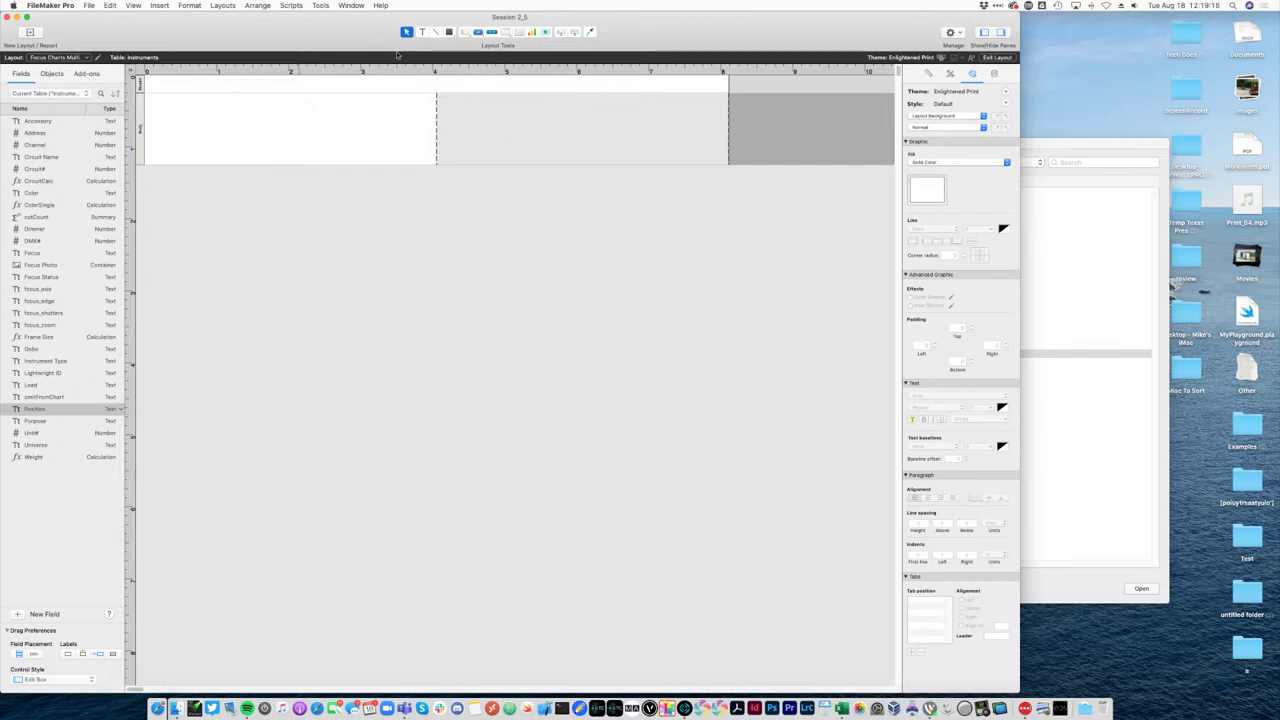
Draw a rectangle about 3.7 by 0.8 in within the first column's body, preview the sheet, and return to Layout mode.
{"action": "left_click", "coordinate": [449, 32]}
{"action": "left_click_drag", "start_coordinate": [150, 98], "coordinate": [418, 156]}
{"action": "key", "text": "super+u"}
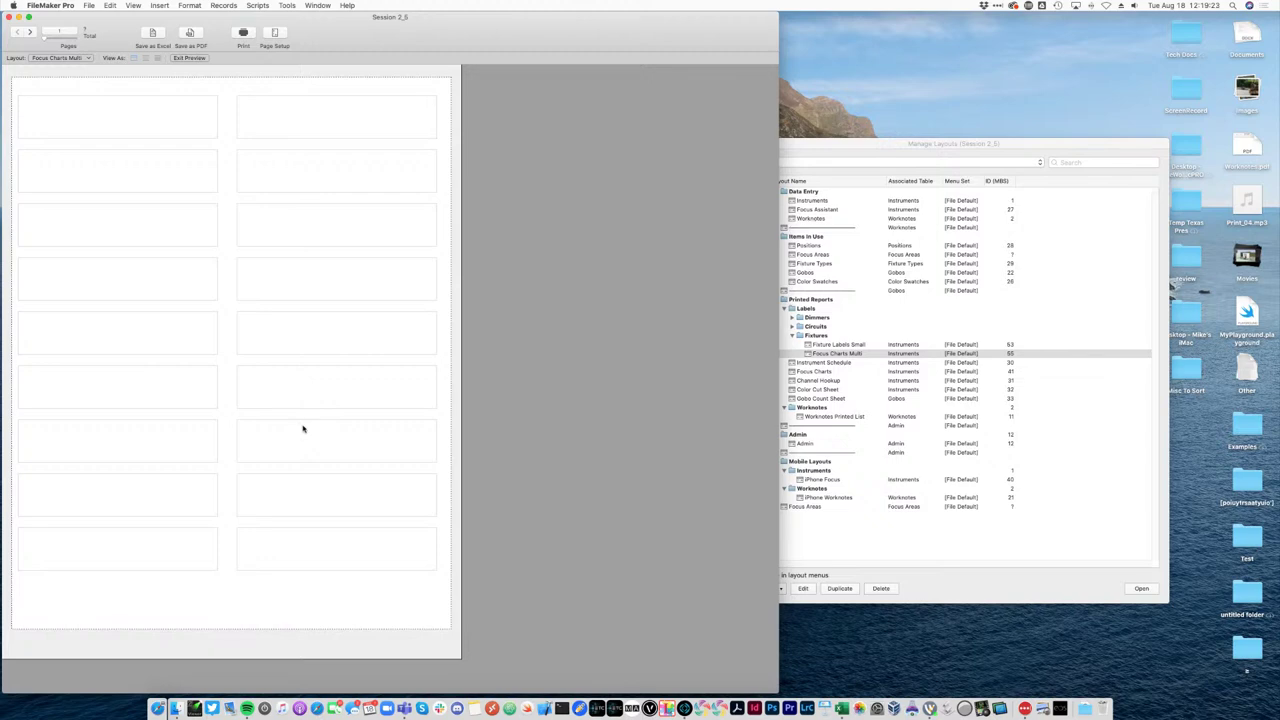
{"action": "key", "text": "super+l"}
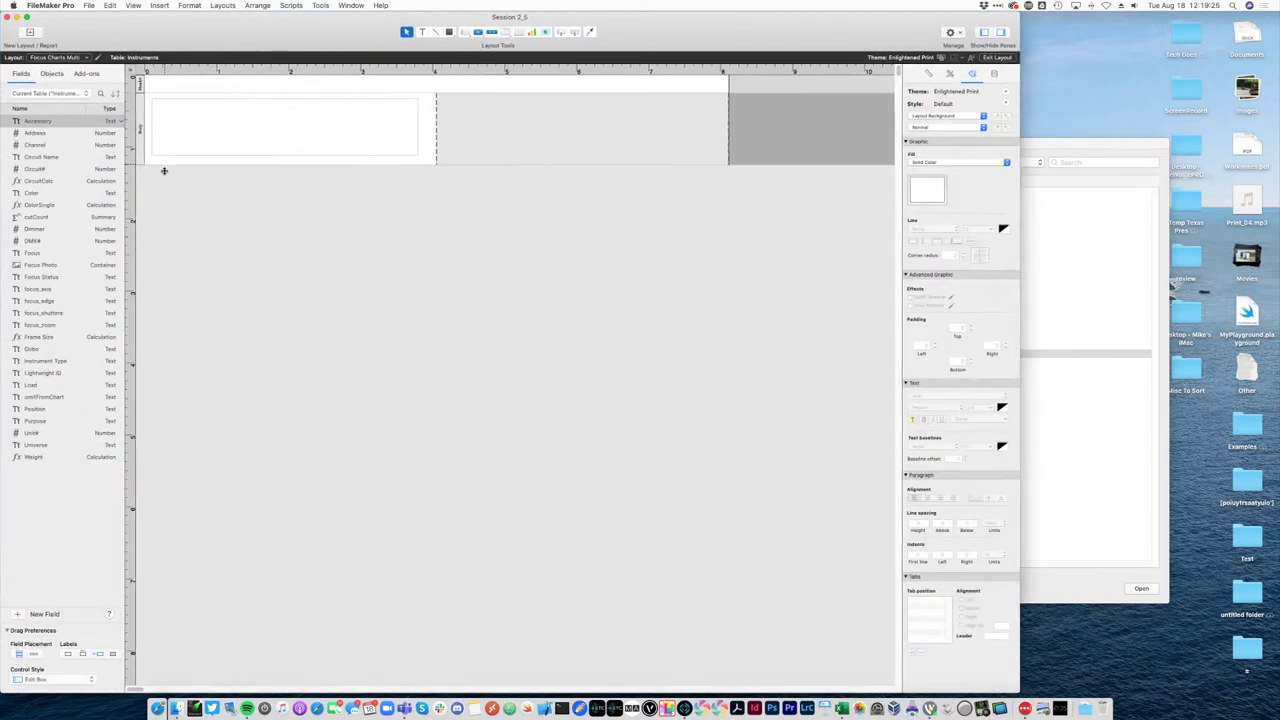
Extend the layout body and its rectangle down to about the 3-inch ruler mark and preview the page.
{"action": "left_click_drag", "start_coordinate": [164, 170], "coordinate": [175, 292]}
{"action": "left_click", "coordinate": [209, 156]}
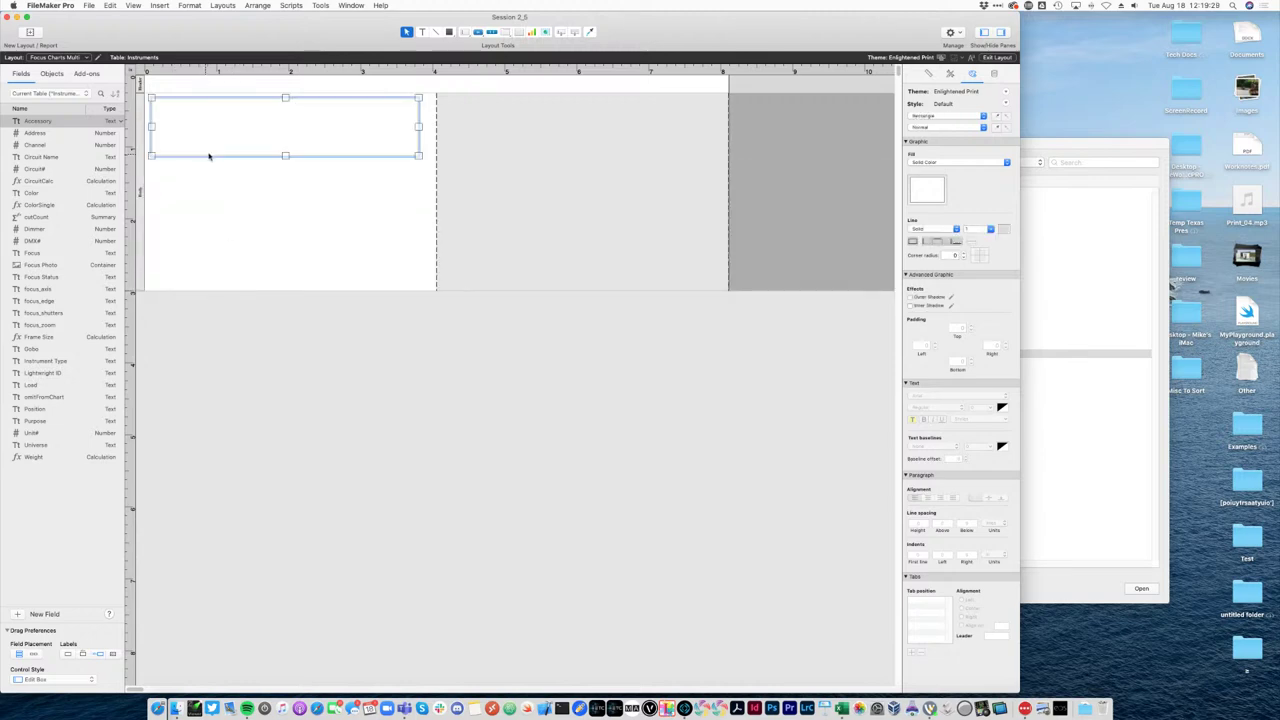
{"action": "left_click_drag", "start_coordinate": [280, 157], "coordinate": [283, 288]}
{"action": "left_click", "coordinate": [444, 272]}
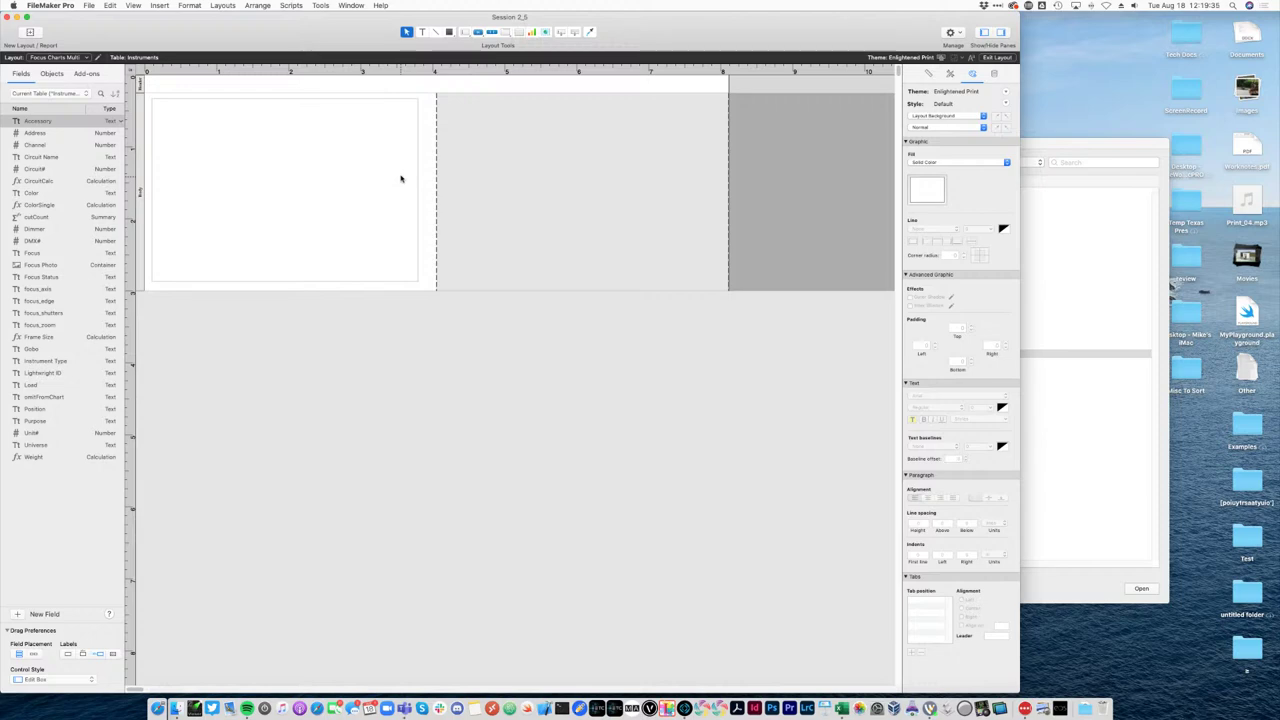
{"action": "key", "text": "super+u"}
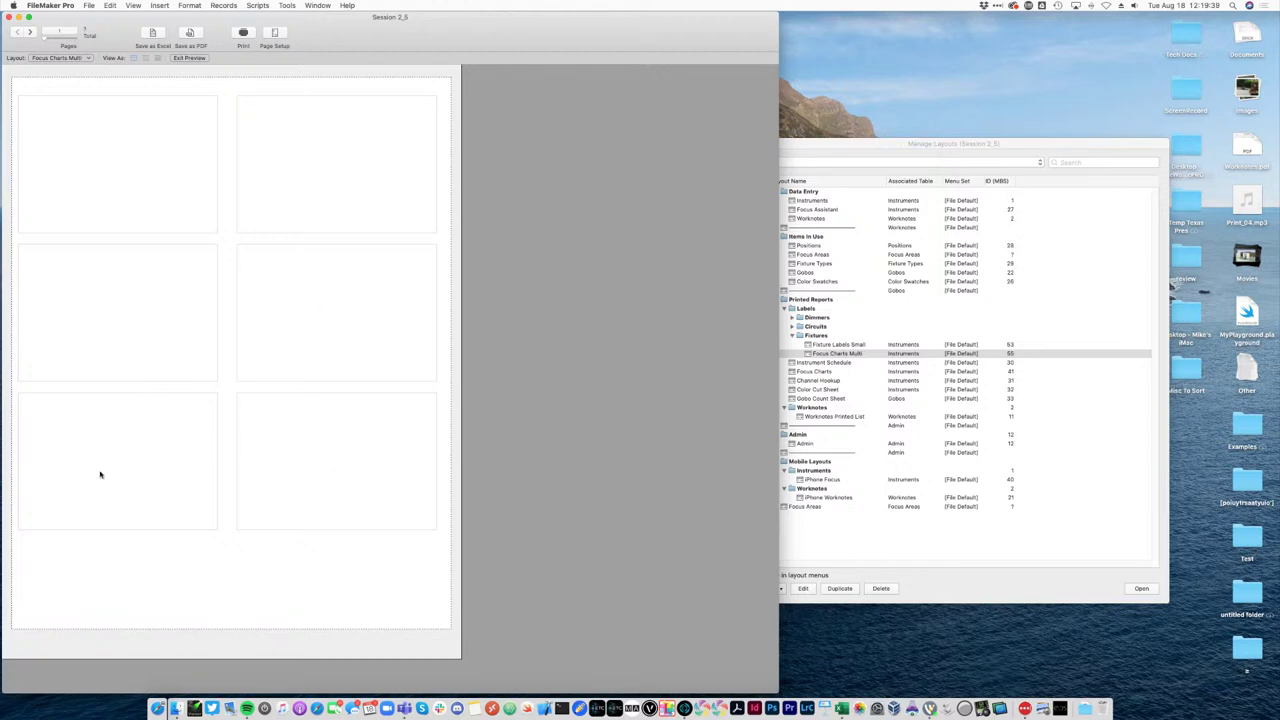
{"action": "key", "text": "super+l"}
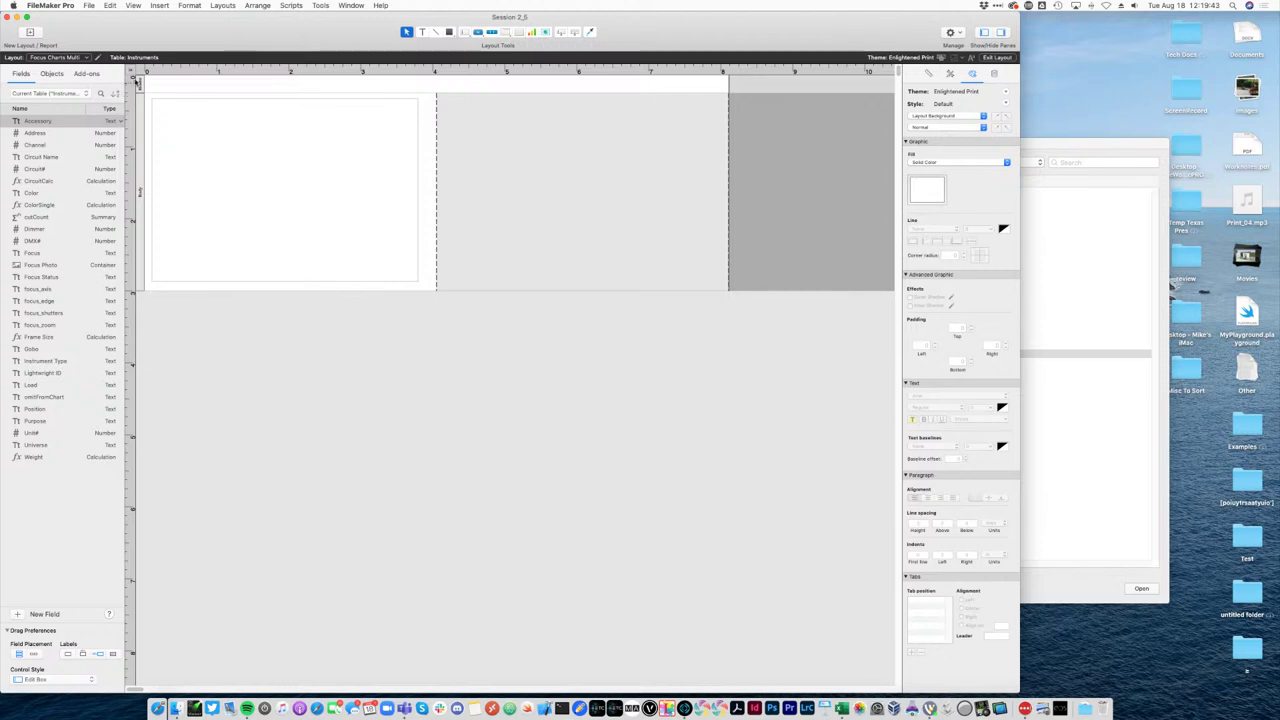
{"action": "left_click", "coordinate": [133, 5]}
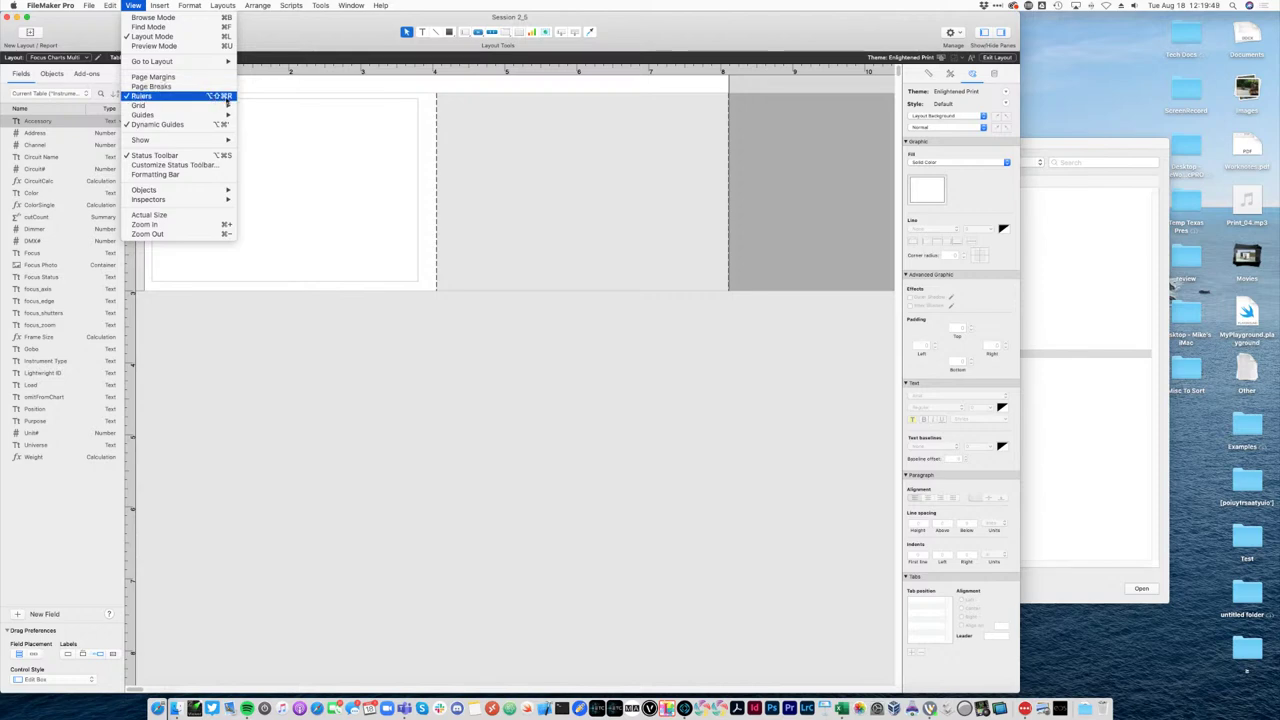
{"action": "left_click", "coordinate": [272, 367]}
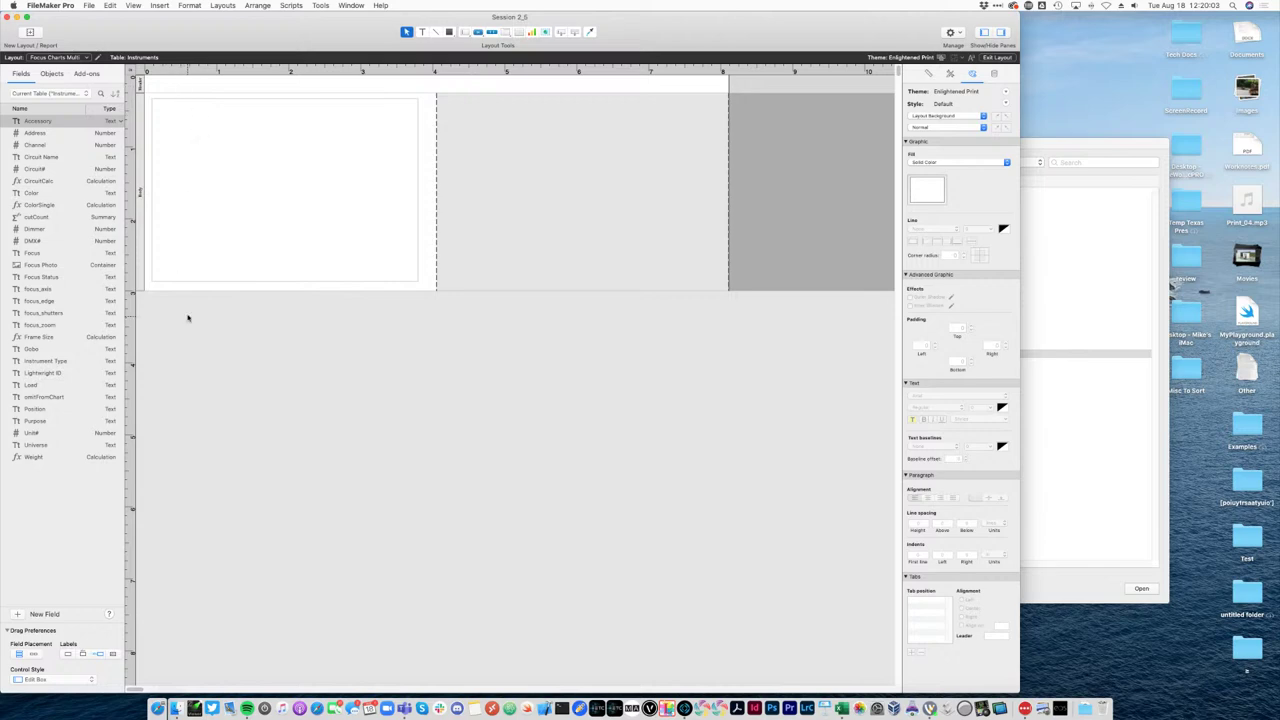
Extend the layout body to slightly past the 5-inch ruler mark and stretch the rectangle down to nearly fill it.
{"action": "left_click_drag", "start_coordinate": [155, 292], "coordinate": [151, 452]}
{"action": "left_click", "coordinate": [277, 282]}
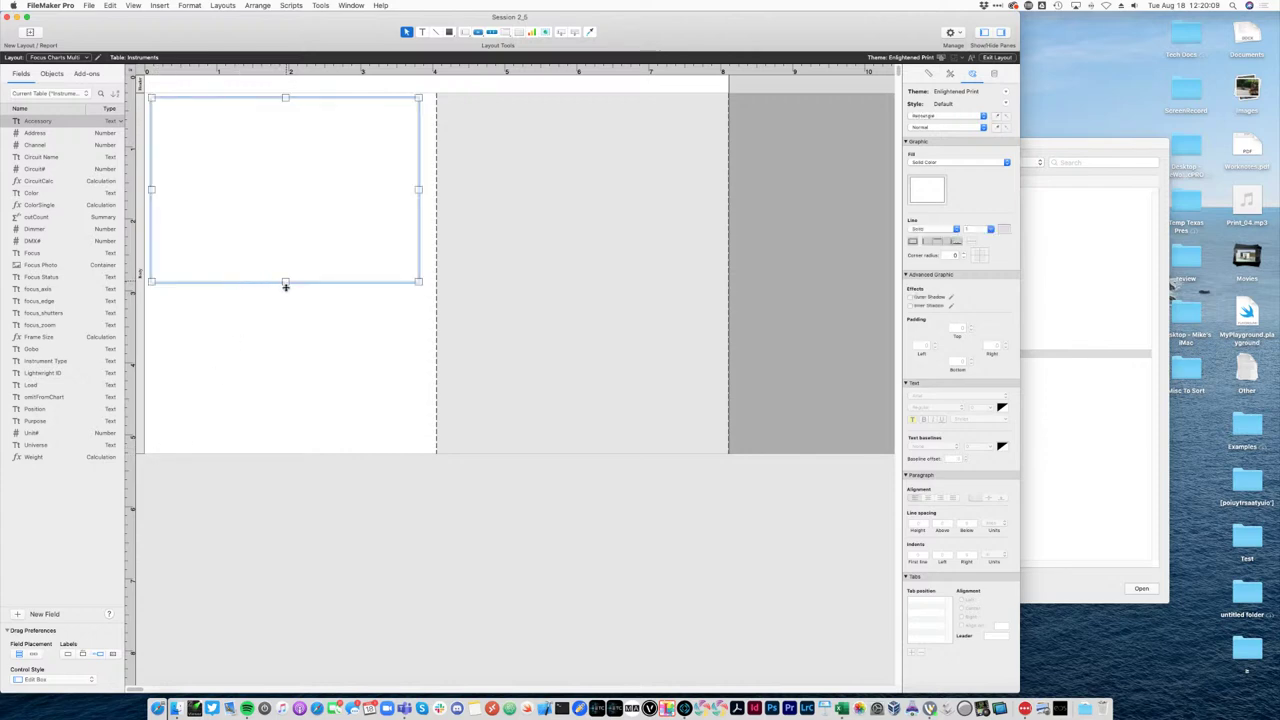
{"action": "left_click_drag", "start_coordinate": [285, 285], "coordinate": [285, 442]}
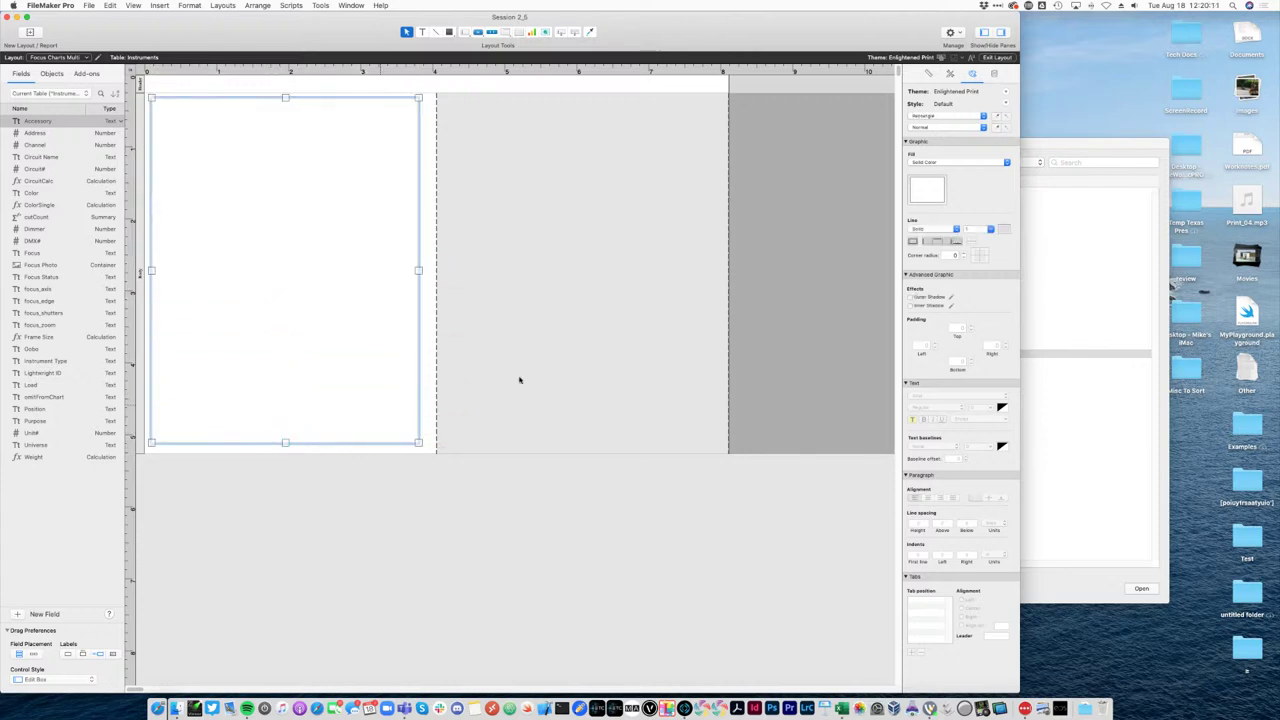
Fill the rectangle with solid gray and preview how the labels fall on the page.
{"action": "left_click", "coordinate": [937, 199]}
{"action": "left_click", "coordinate": [948, 219]}
{"action": "left_click", "coordinate": [485, 269]}
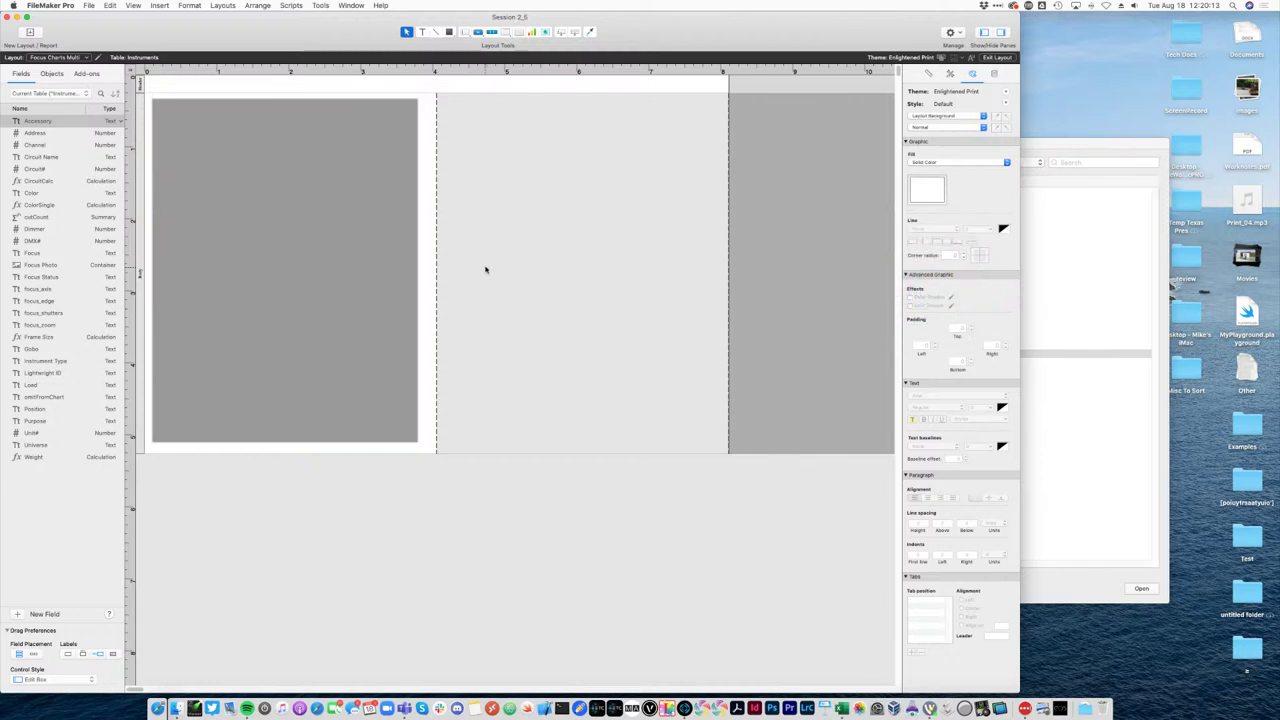
{"action": "key", "text": "super+u"}
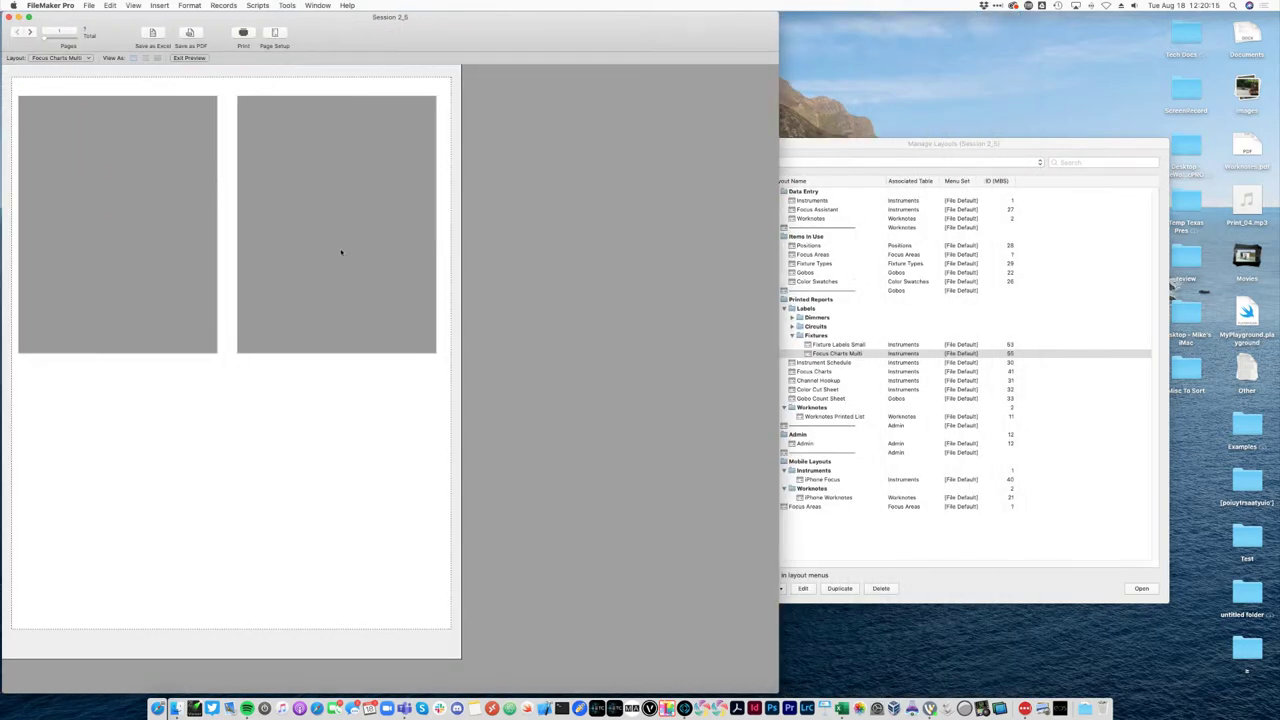
{"action": "key", "text": "super+l"}
Shorten the gray rectangle to about 4.43 in tall and raise the body's lower edge to about the 5-inch ruler mark.
{"action": "left_click", "coordinate": [234, 429]}
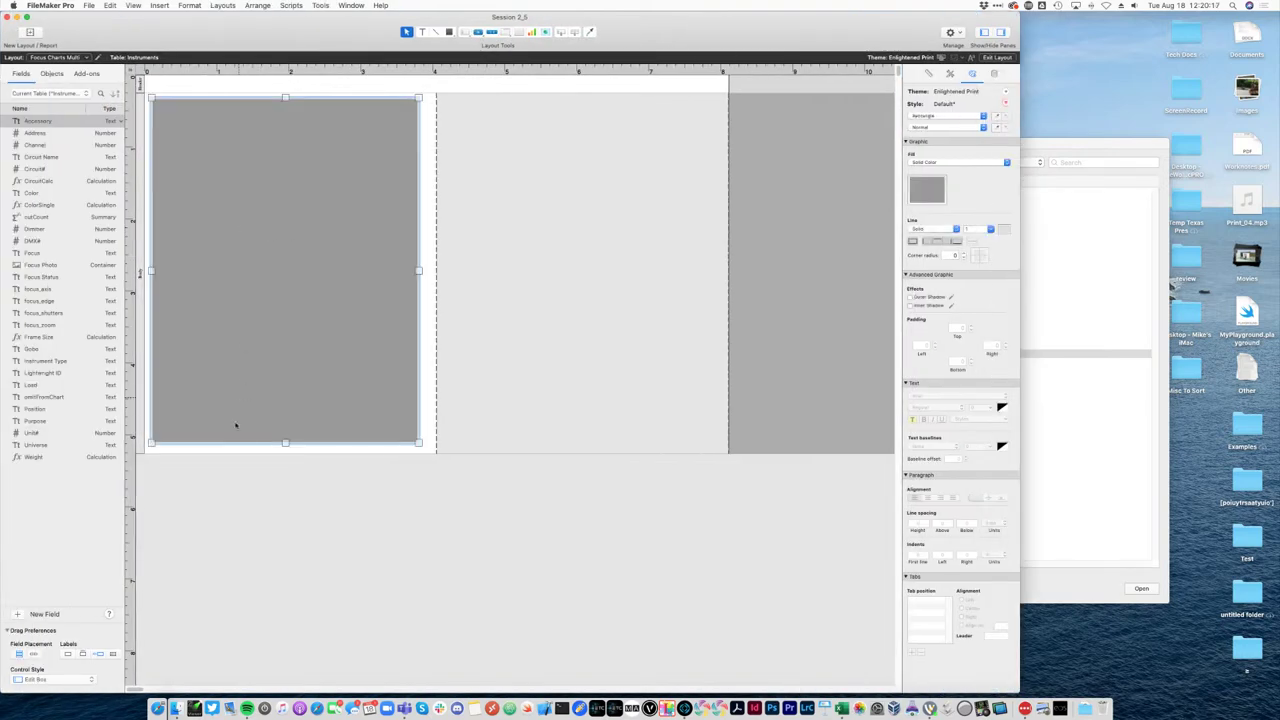
{"action": "left_click_drag", "start_coordinate": [283, 450], "coordinate": [290, 418]}
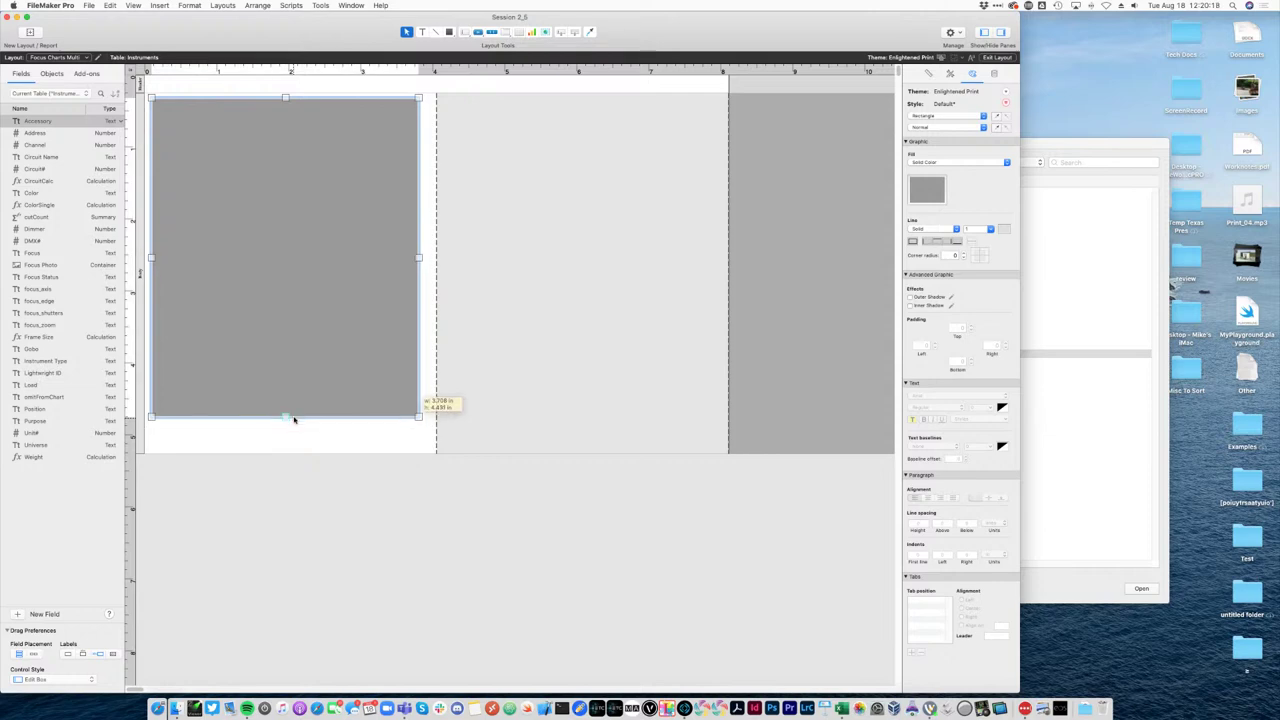
{"action": "left_click", "coordinate": [251, 460]}
{"action": "left_click_drag", "start_coordinate": [251, 460], "coordinate": [259, 440]}
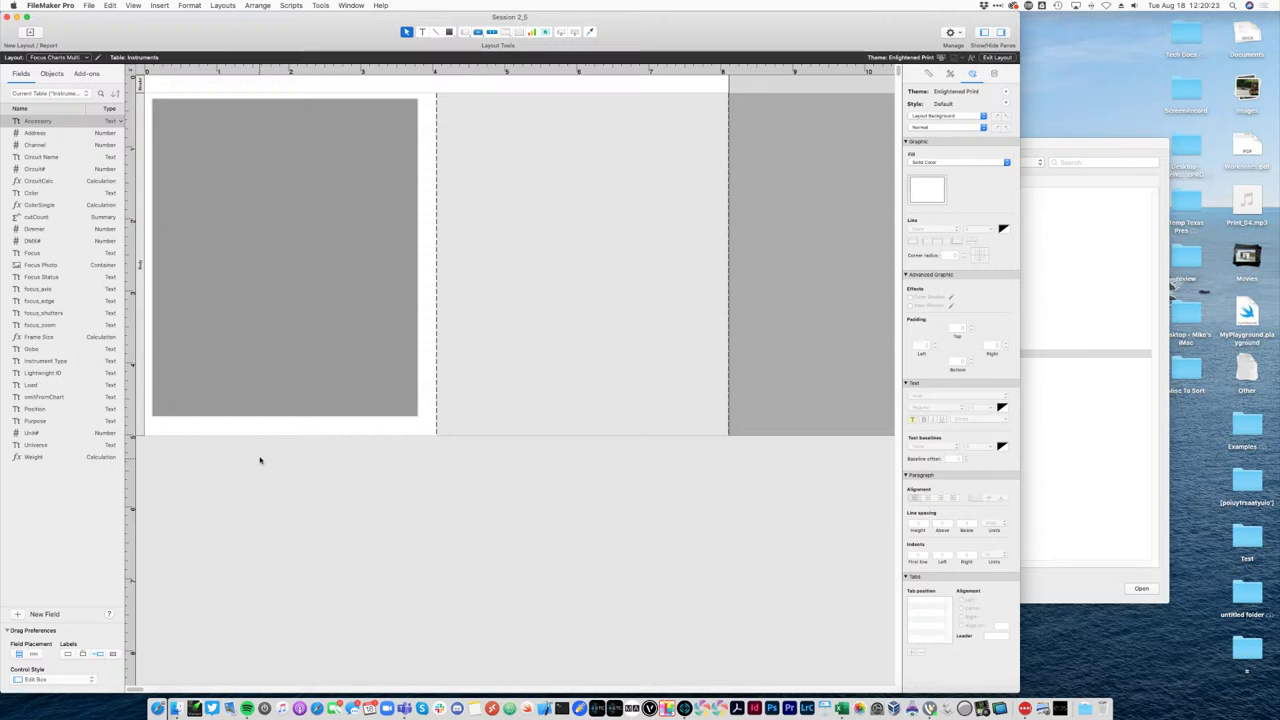
Preview the label sheet, check the following page, and return to editing the layout.
{"action": "key", "text": "super+u"}
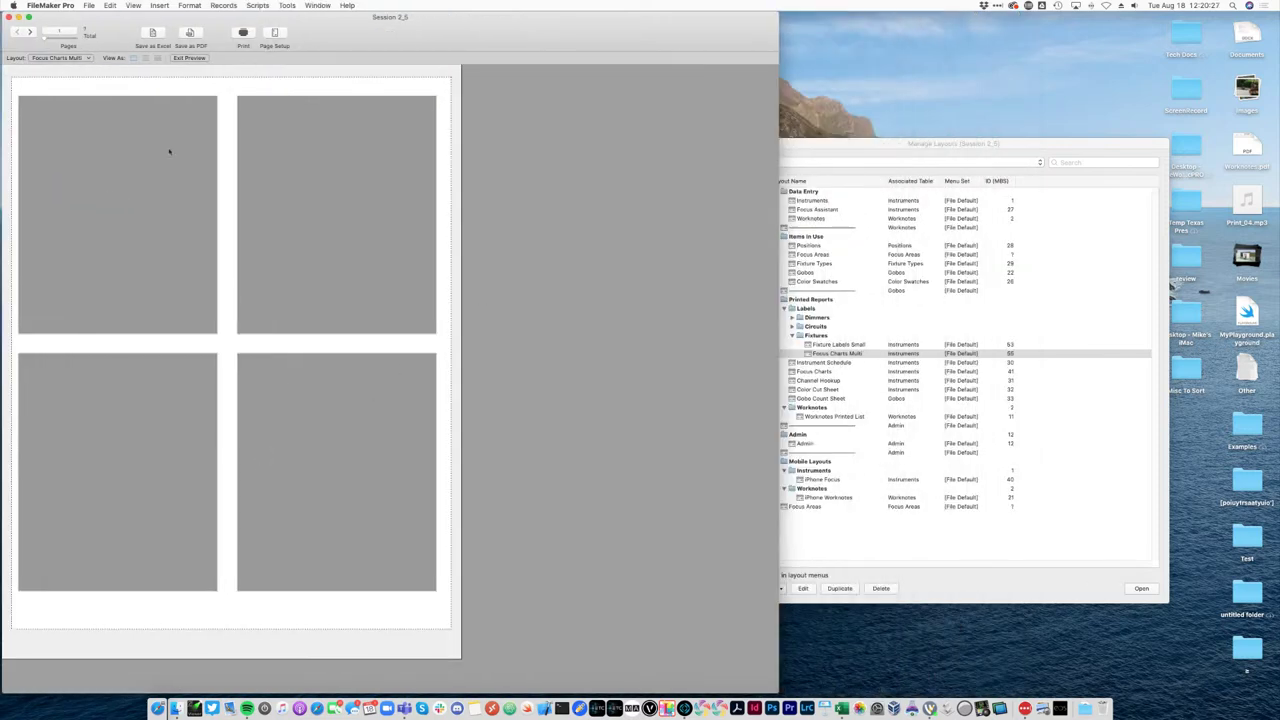
{"action": "left_click", "coordinate": [29, 33]}
{"action": "left_click", "coordinate": [16, 33]}
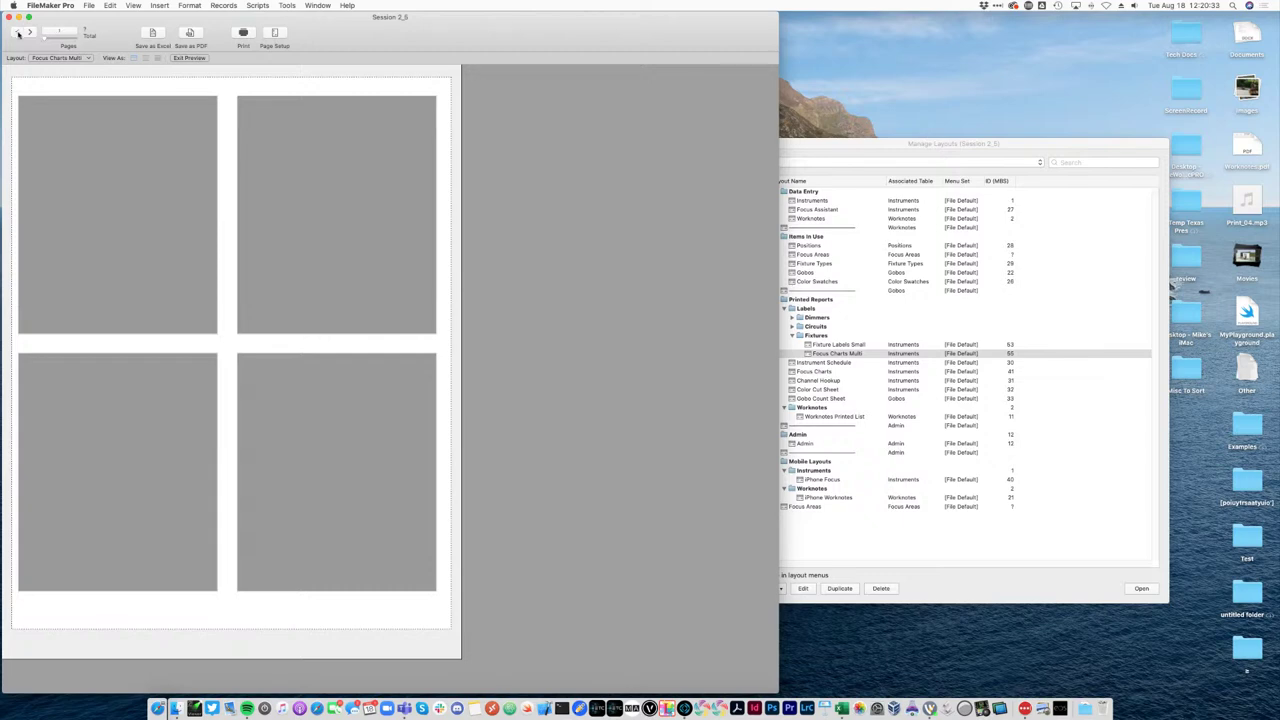
{"action": "left_click", "coordinate": [189, 58]}
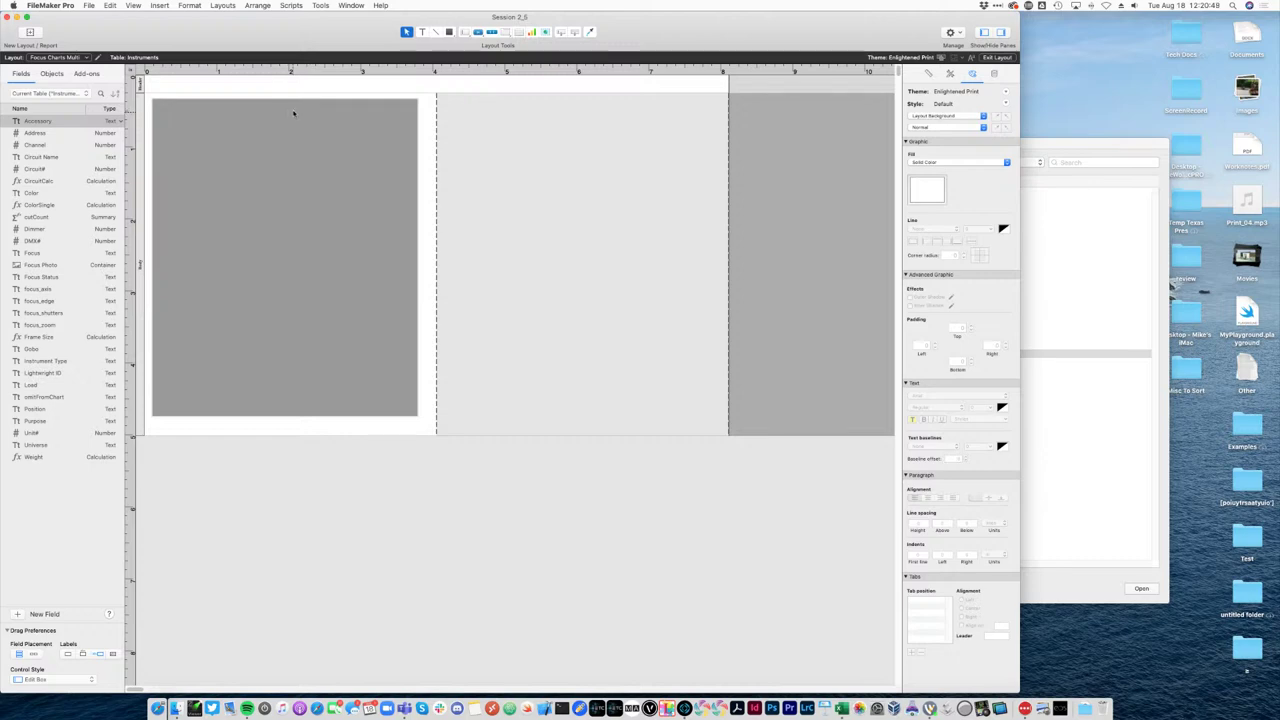
Check the page preview once more and delete the gray placeholder rectangle from the layout.
{"action": "key", "text": "super+u"}
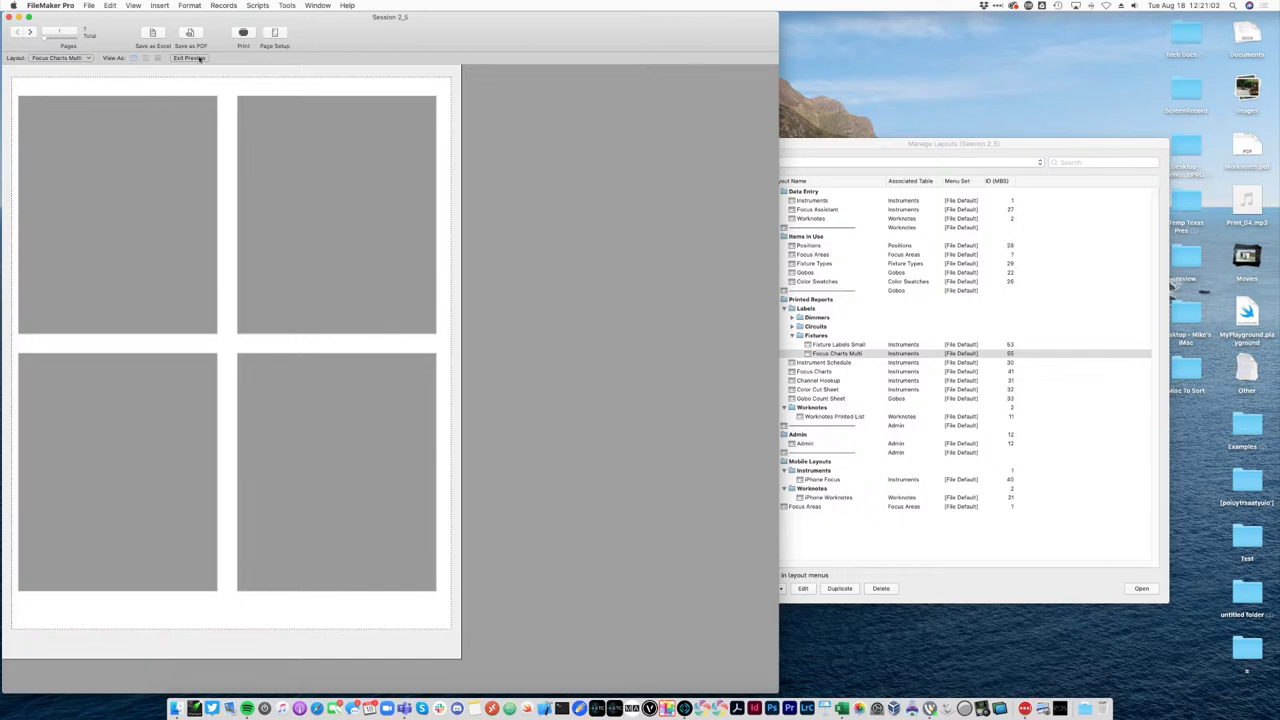
{"action": "left_click", "coordinate": [190, 58]}
{"action": "left_click", "coordinate": [252, 202]}
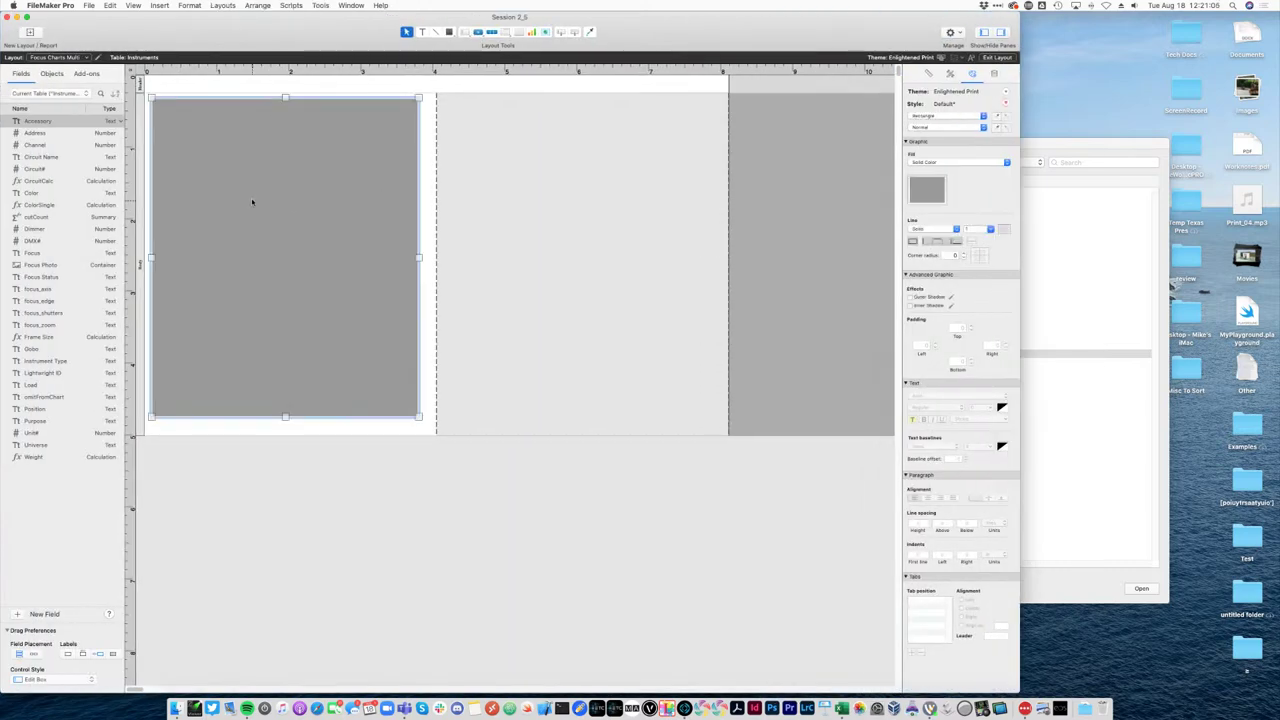
{"action": "key", "text": "Delete"}
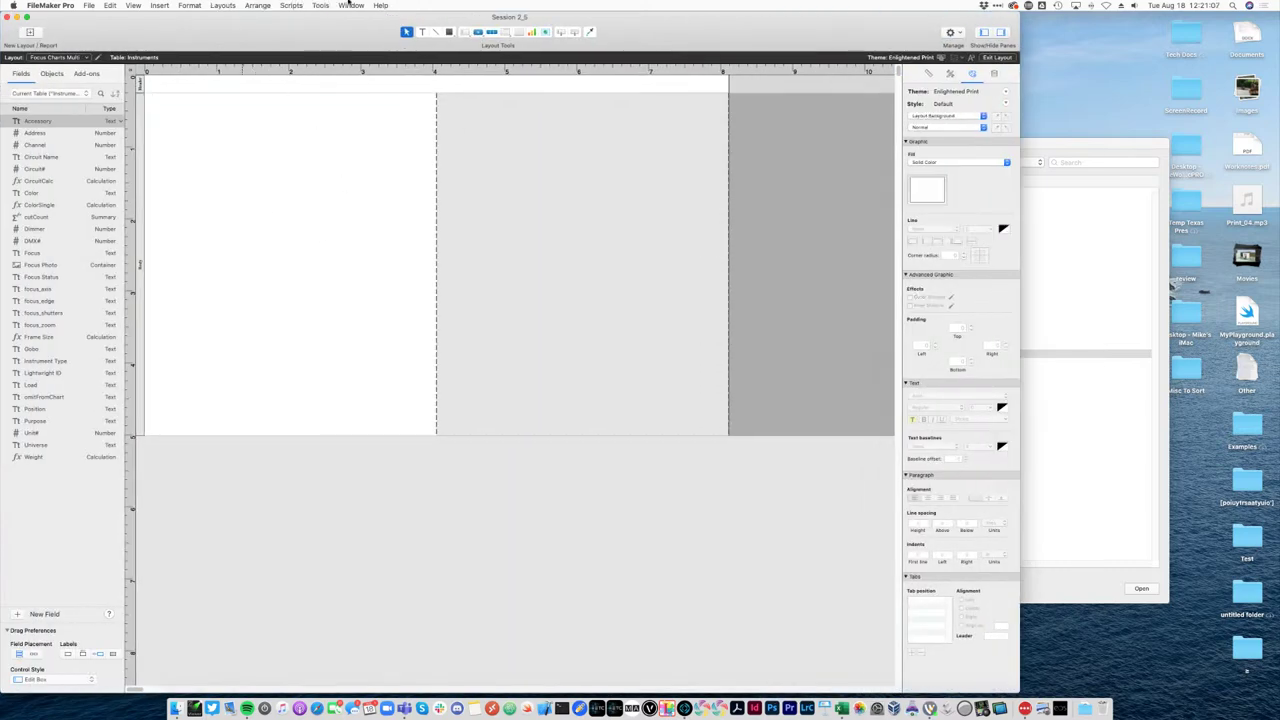
Open a second window of the file and switch it to the Focus Charts layout under Printed Reports.
{"action": "left_click", "coordinate": [349, 5]}
{"action": "left_click", "coordinate": [364, 39]}
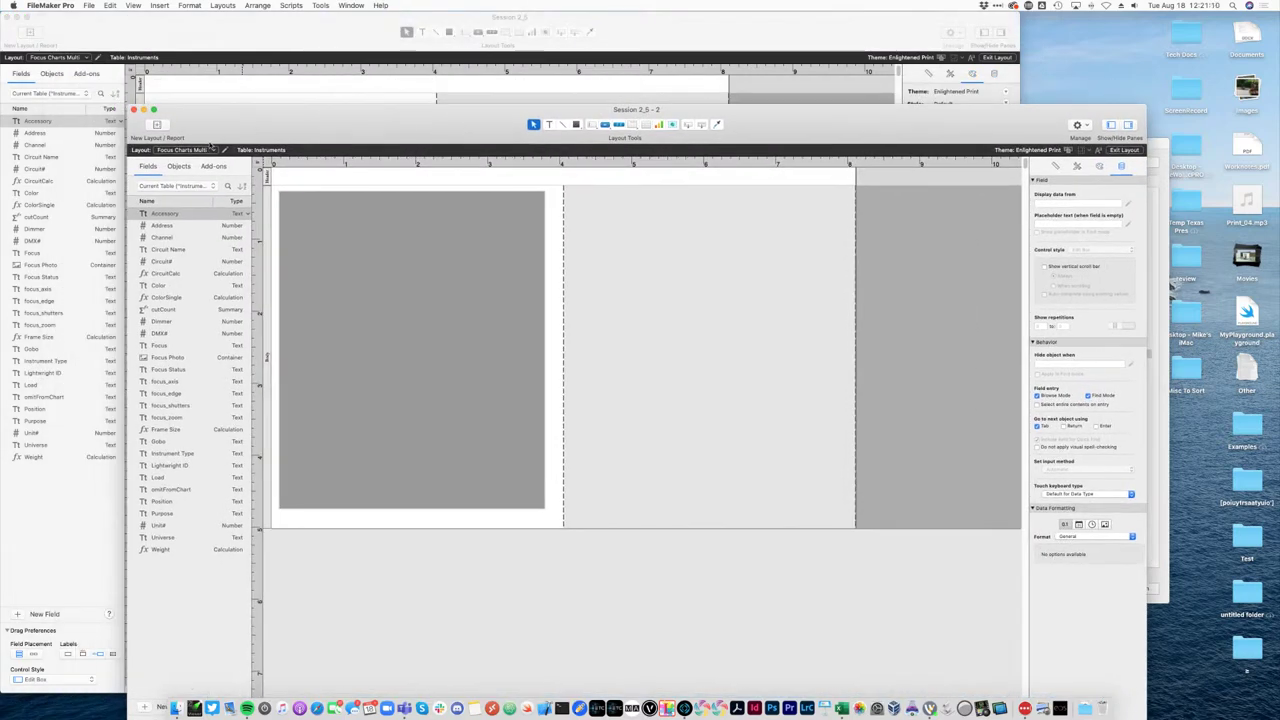
{"action": "left_click", "coordinate": [206, 150]}
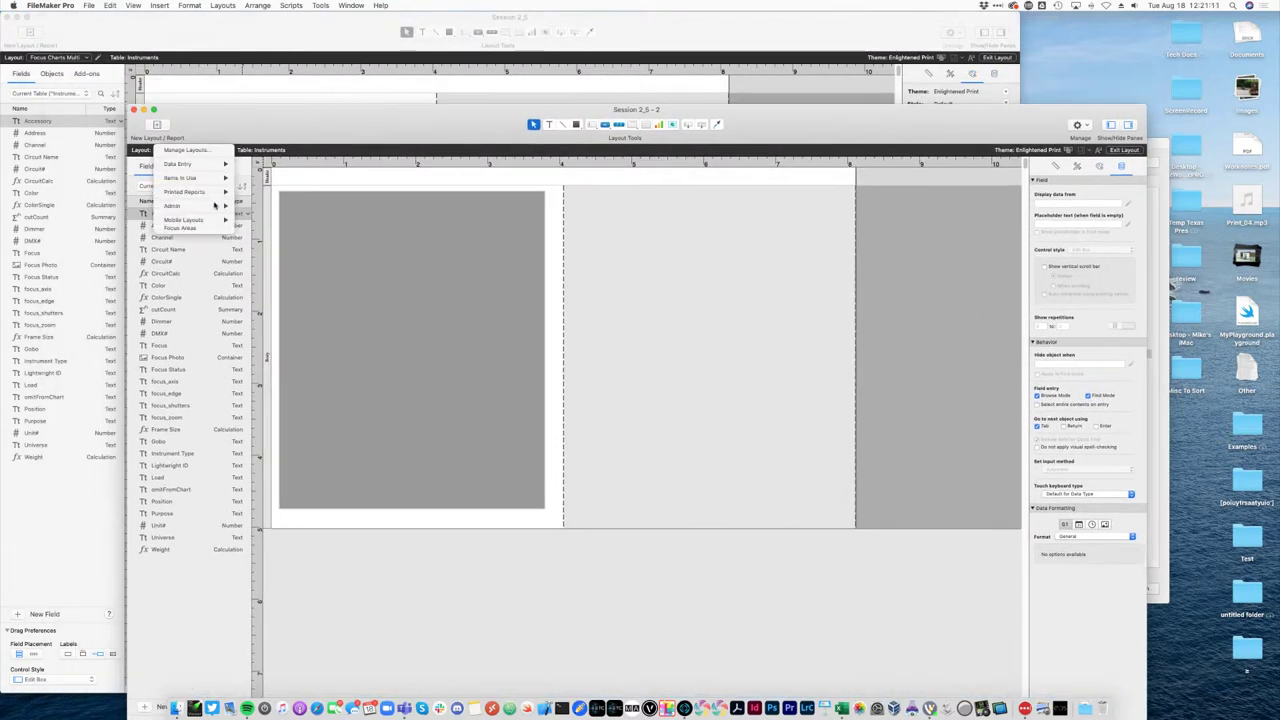
{"action": "mouse_move", "coordinate": [212, 192]}
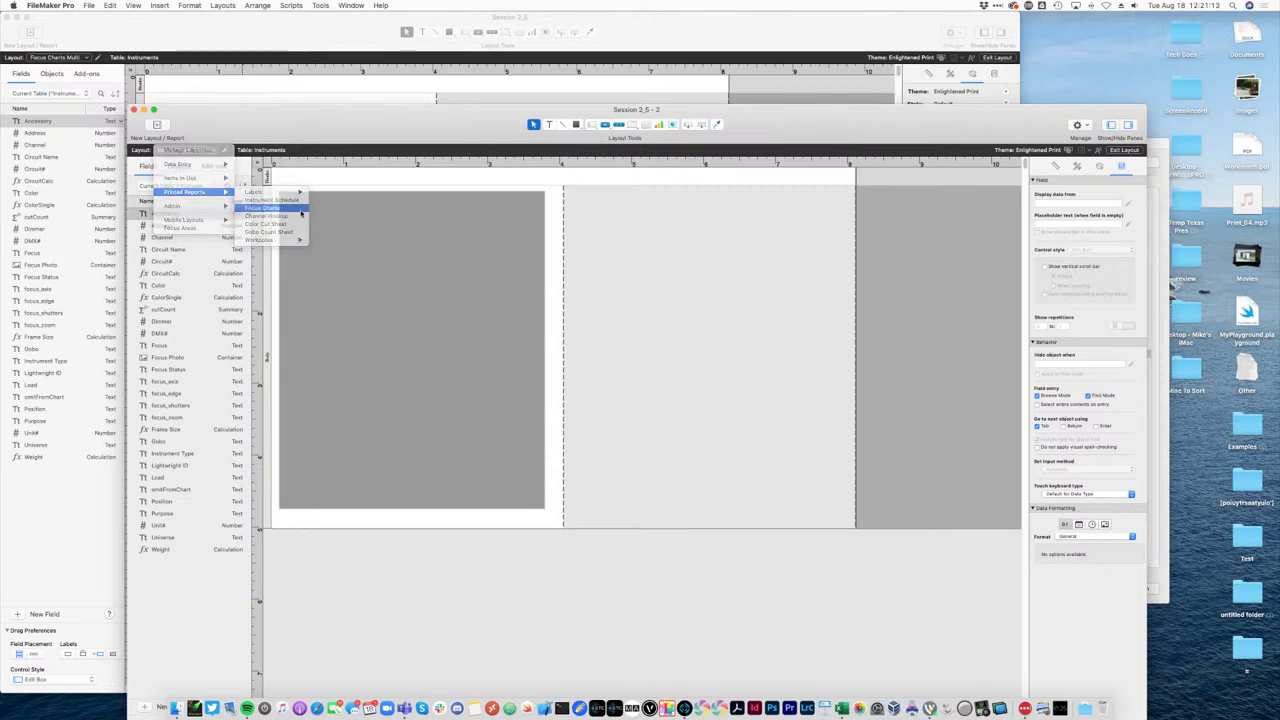
{"action": "left_click", "coordinate": [281, 208]}
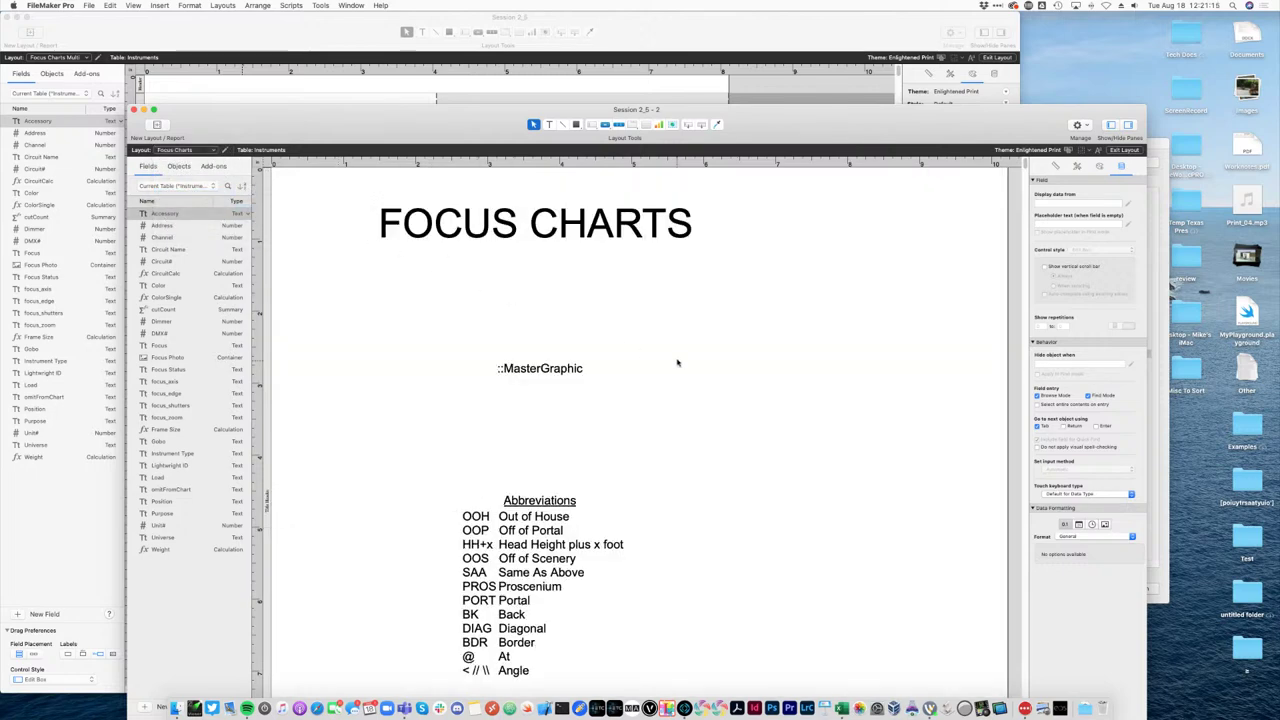
Copy the Area Image container from Focus Charts into Focus Charts Multi, shrinking it to about 1 inch wide near the label's lower left.
{"action": "scroll", "coordinate": [731, 341], "scroll_direction": "down", "scroll_amount": 10}
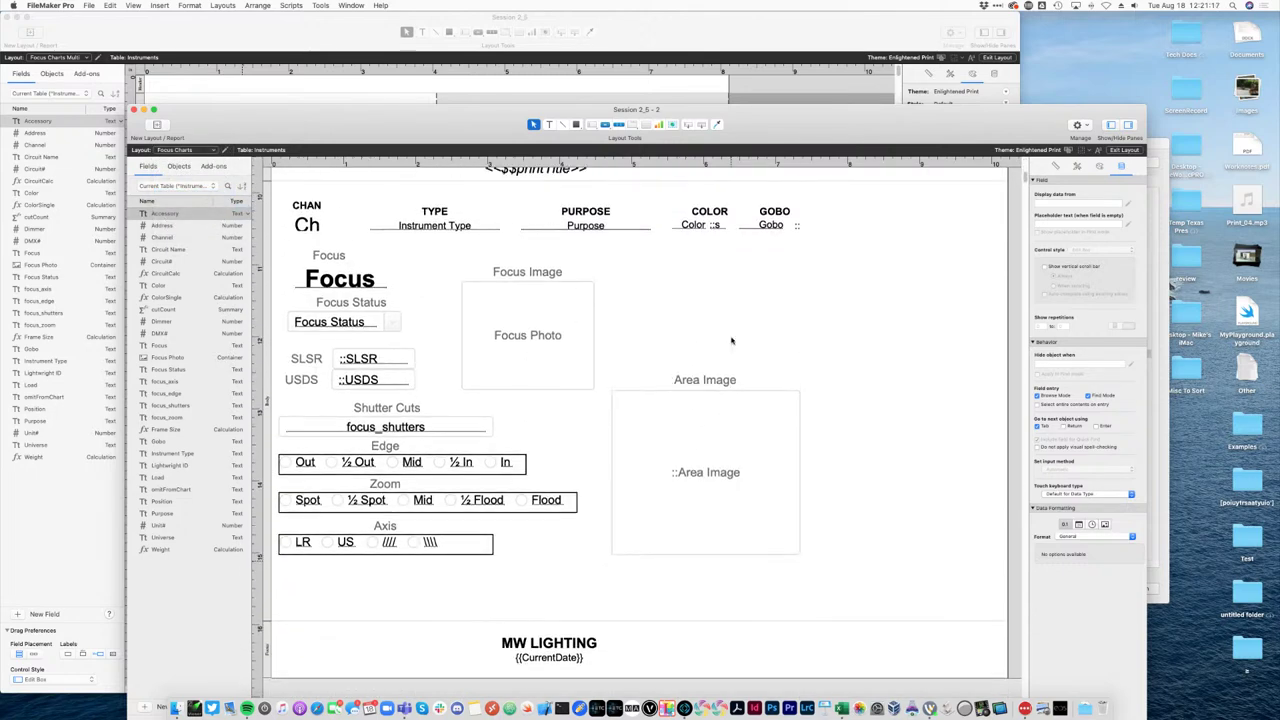
{"action": "left_click", "coordinate": [772, 500]}
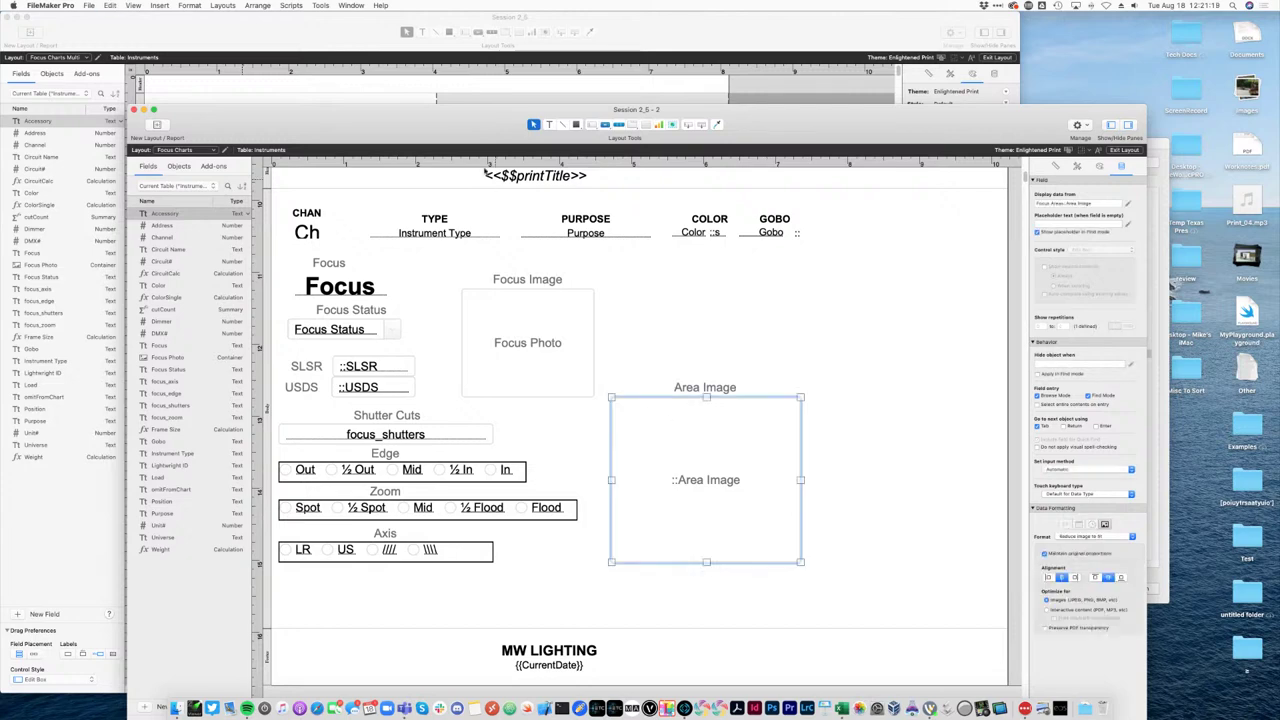
{"action": "key", "text": "super+grave"}
{"action": "key", "text": "super+v"}
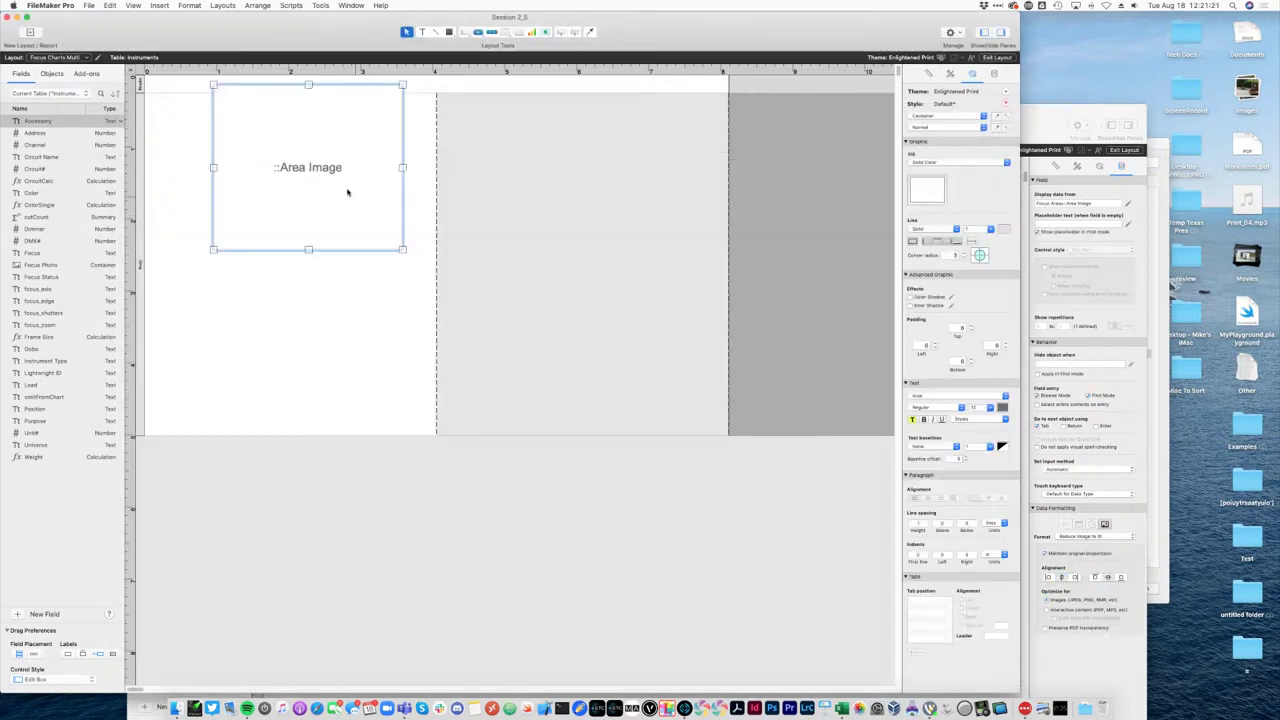
{"action": "left_click_drag", "start_coordinate": [347, 192], "coordinate": [345, 252]}
{"action": "left_click_drag", "start_coordinate": [400, 311], "coordinate": [249, 361]}
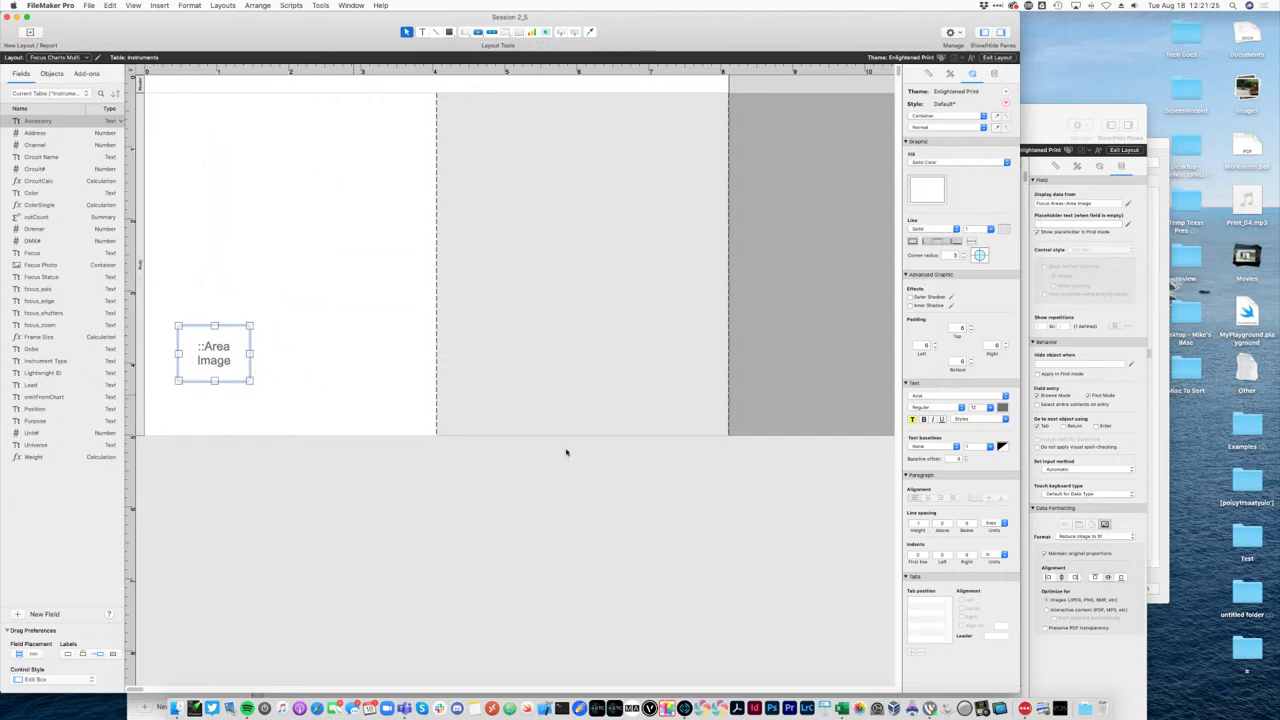
Copy the Focus Photo container from Focus Charts into Focus Charts Multi, shrink it, and place it just right of Area Image.
{"action": "left_click", "coordinate": [1066, 660]}
{"action": "left_click", "coordinate": [542, 373]}
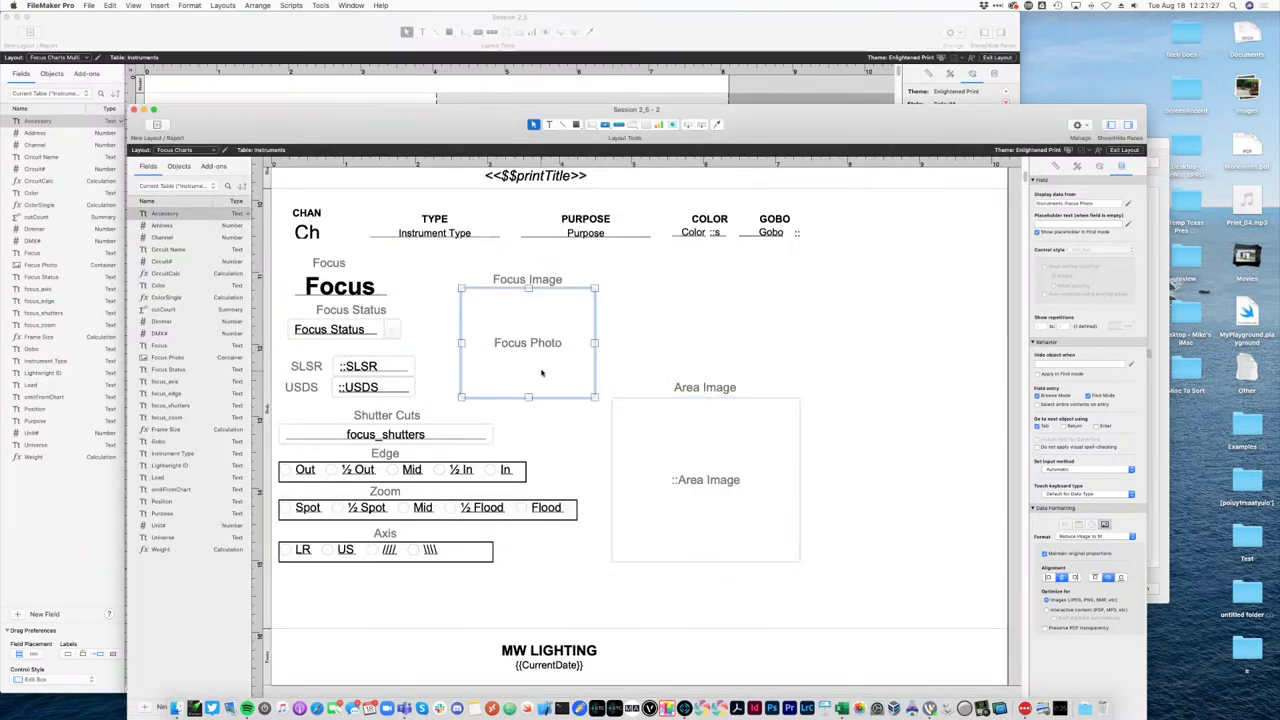
{"action": "key", "text": "super+c"}
{"action": "left_click", "coordinate": [400, 88]}
{"action": "key", "text": "super+v"}
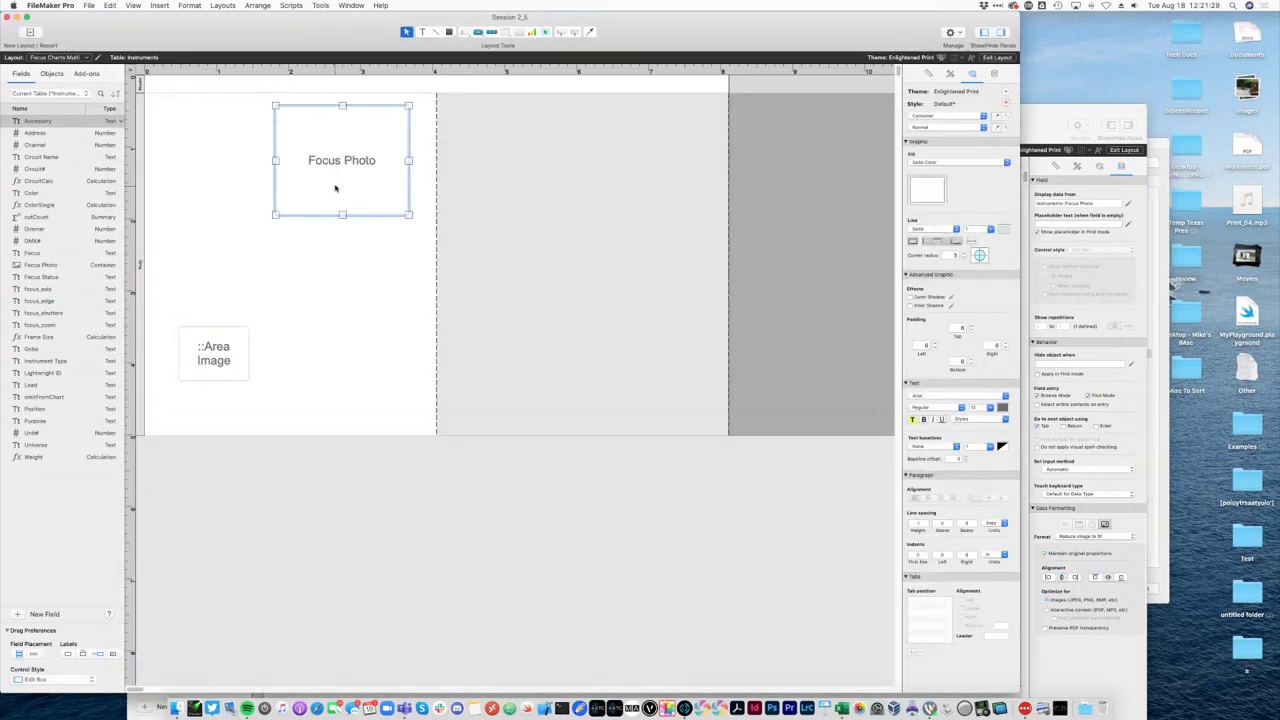
{"action": "left_click_drag", "start_coordinate": [335, 188], "coordinate": [335, 247]}
{"action": "left_click_drag", "start_coordinate": [409, 163], "coordinate": [389, 200]}
{"action": "left_click_drag", "start_coordinate": [409, 277], "coordinate": [406, 306]}
{"action": "left_click_drag", "start_coordinate": [406, 203], "coordinate": [333, 357]}
{"action": "left_click", "coordinate": [334, 246]}
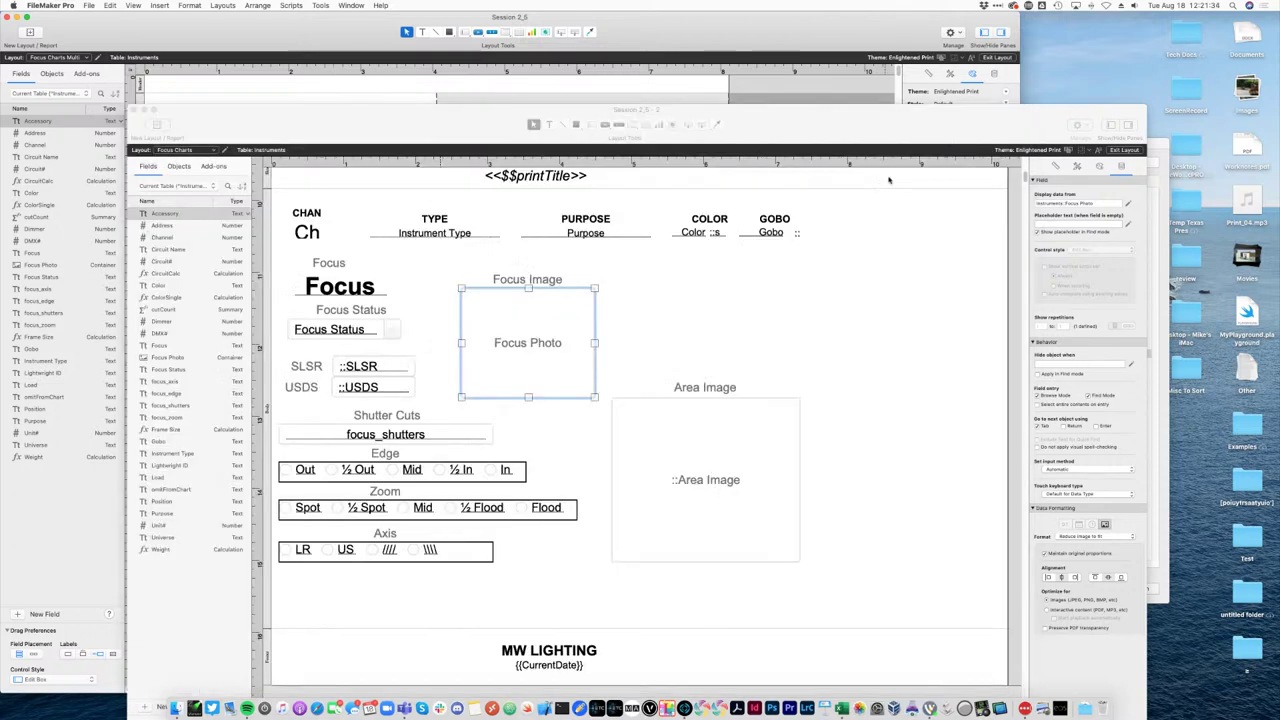
Copy the channel, type, purpose, color and gobo fields with their labels from Focus Charts to the top of the Focus Charts Multi body.
{"action": "left_click", "coordinate": [1076, 478]}
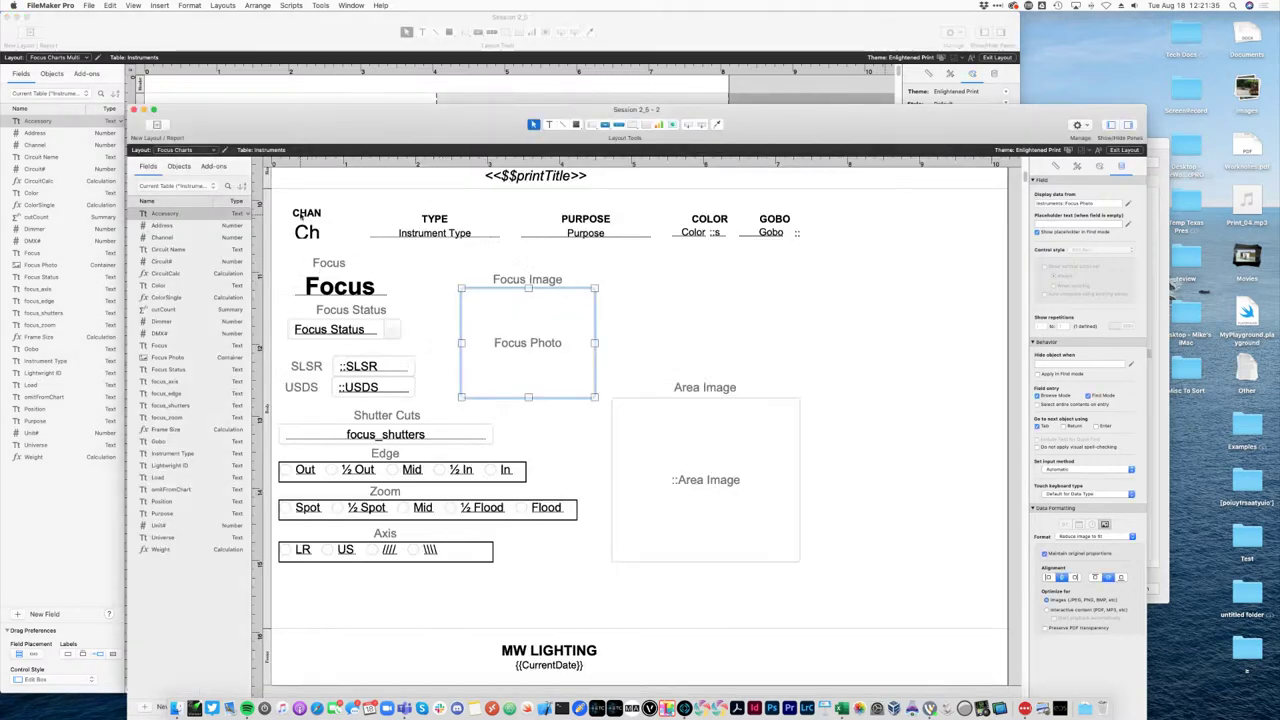
{"action": "left_click", "coordinate": [300, 215]}
{"action": "left_click_drag", "start_coordinate": [900, 257], "coordinate": [320, 210]}
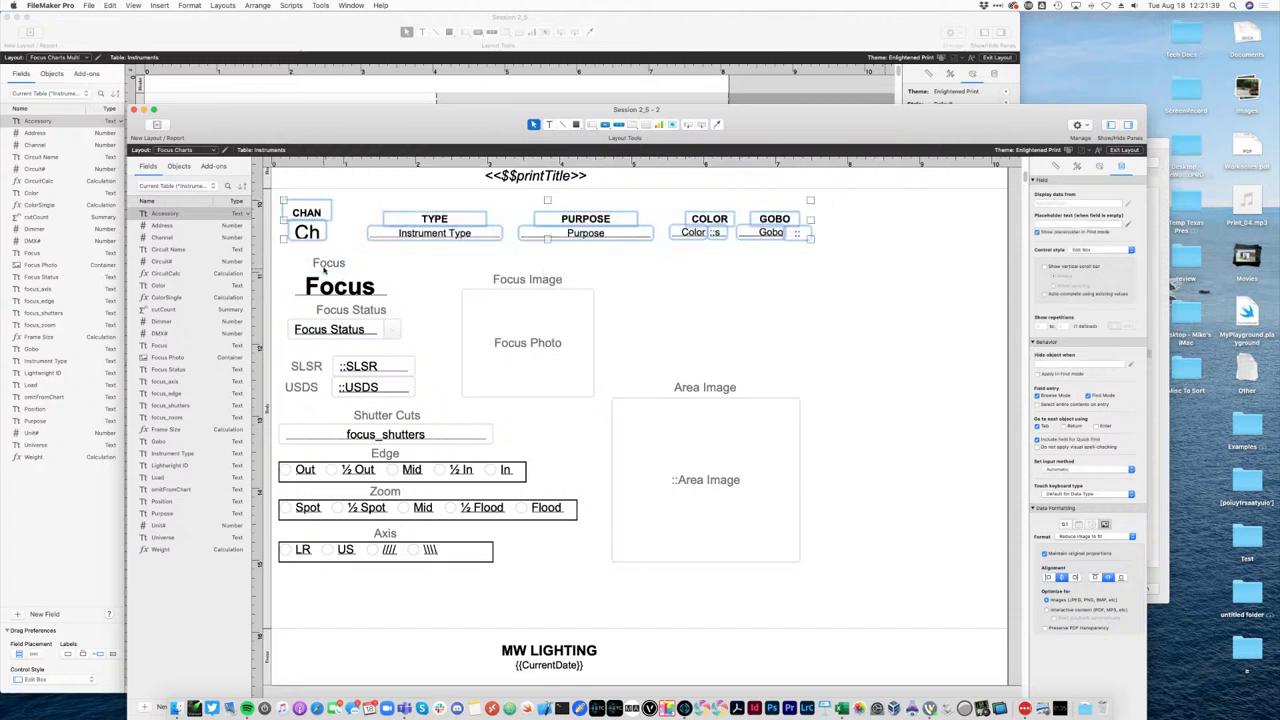
{"action": "left_click", "coordinate": [297, 100]}
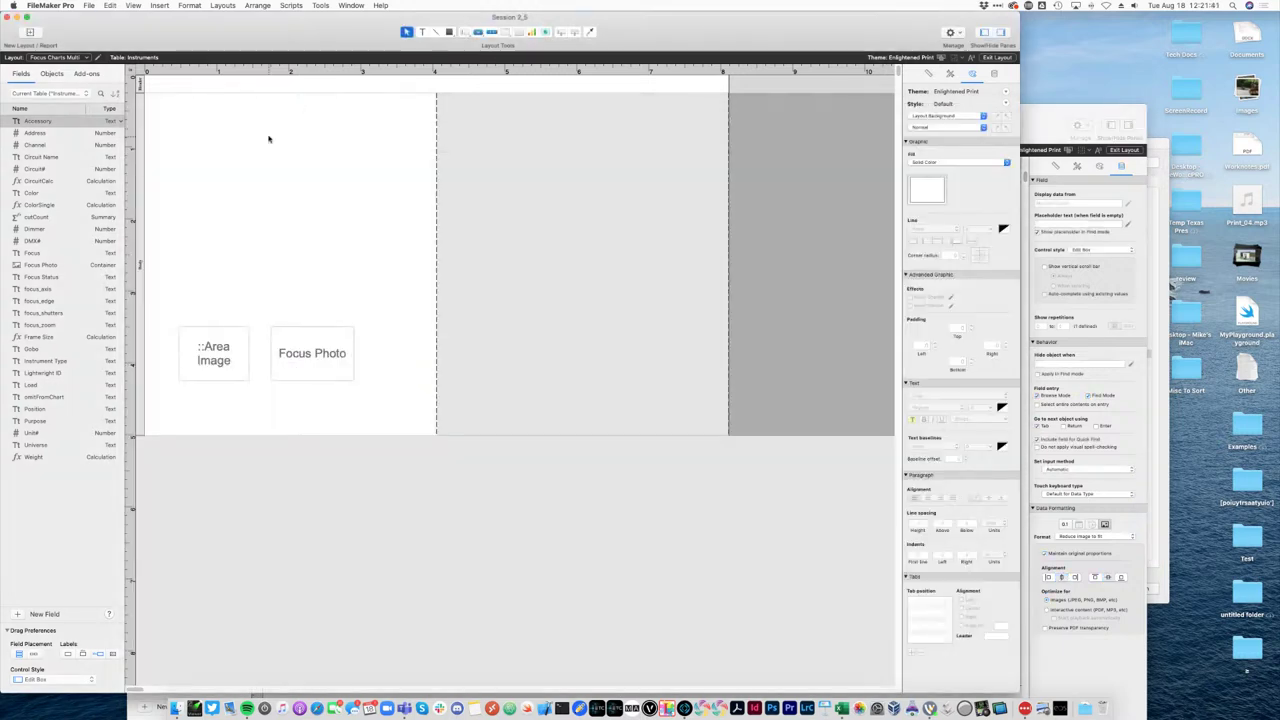
{"action": "key", "text": "super+v"}
{"action": "left_click_drag", "start_coordinate": [178, 130], "coordinate": [186, 112]}
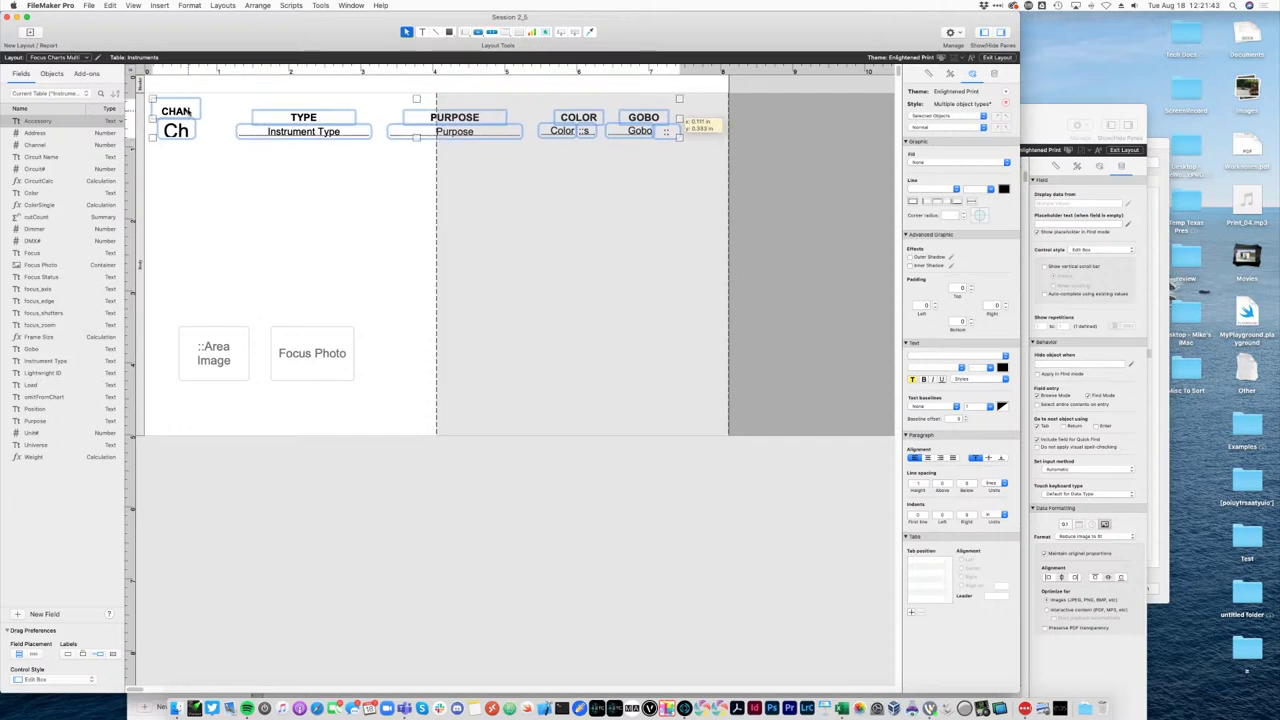
Rearrange the purpose, color and gobo fields with their labels below the channel and type row, inside the first label column.
{"action": "left_click", "coordinate": [266, 180]}
{"action": "left_click_drag", "start_coordinate": [392, 104], "coordinate": [345, 191]}
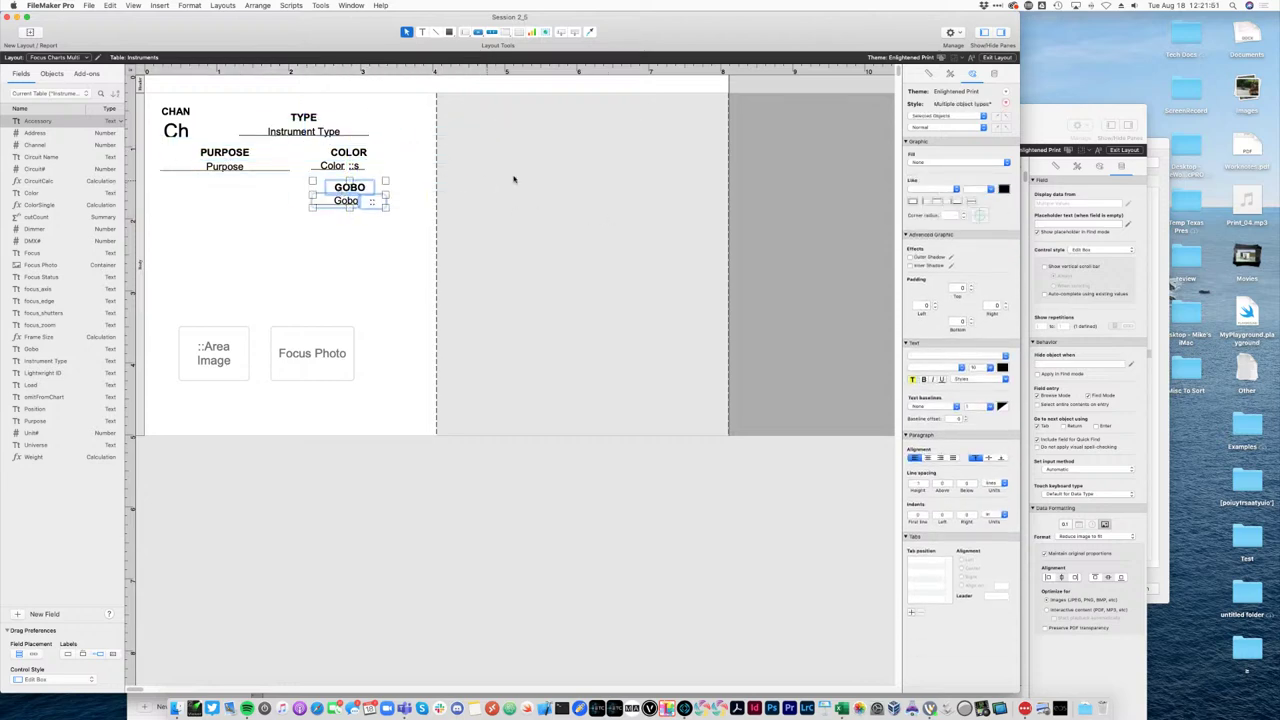
Shift the instrument type field and its label slightly left, toward the channel field.
{"action": "left_click", "coordinate": [514, 177]}
{"action": "left_click_drag", "start_coordinate": [383, 141], "coordinate": [351, 130]}
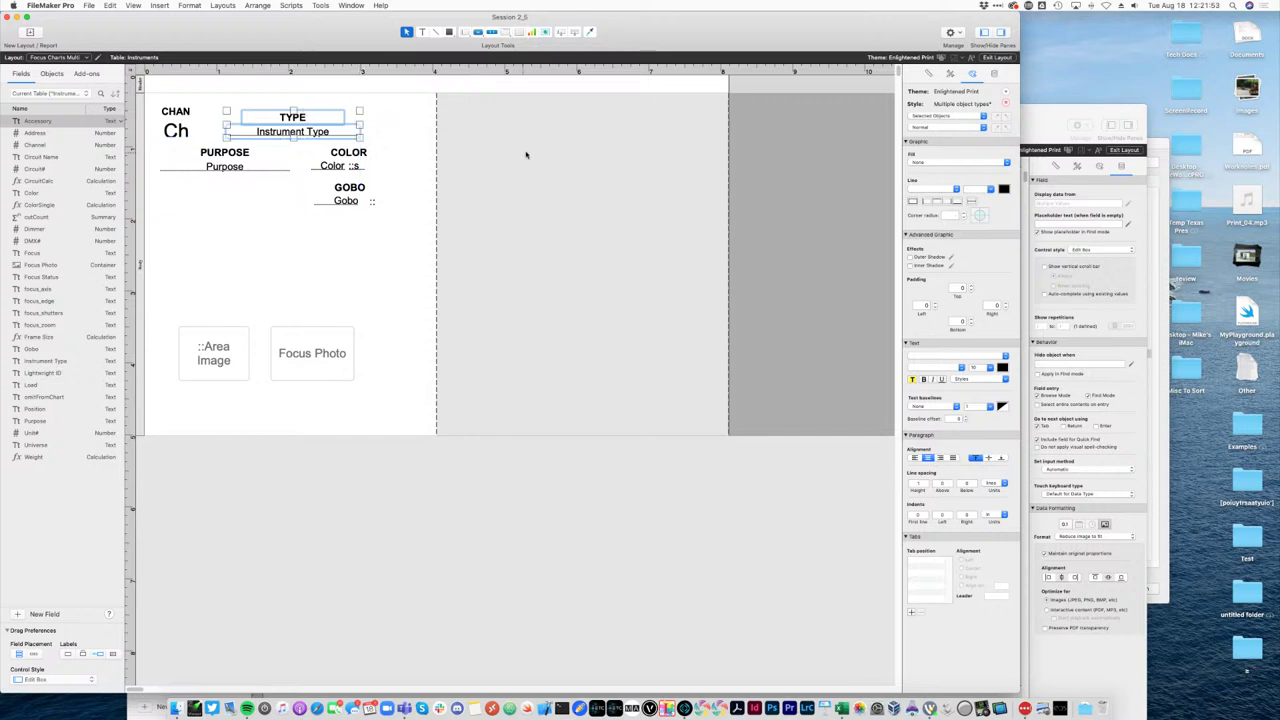
{"action": "left_click", "coordinate": [395, 393]}
Copy the shutter cuts, Edge, Zoom and Axis fields with their labels from Focus Charts into Focus Charts Multi and set their font size to 10.
{"action": "left_click", "coordinate": [1041, 108]}
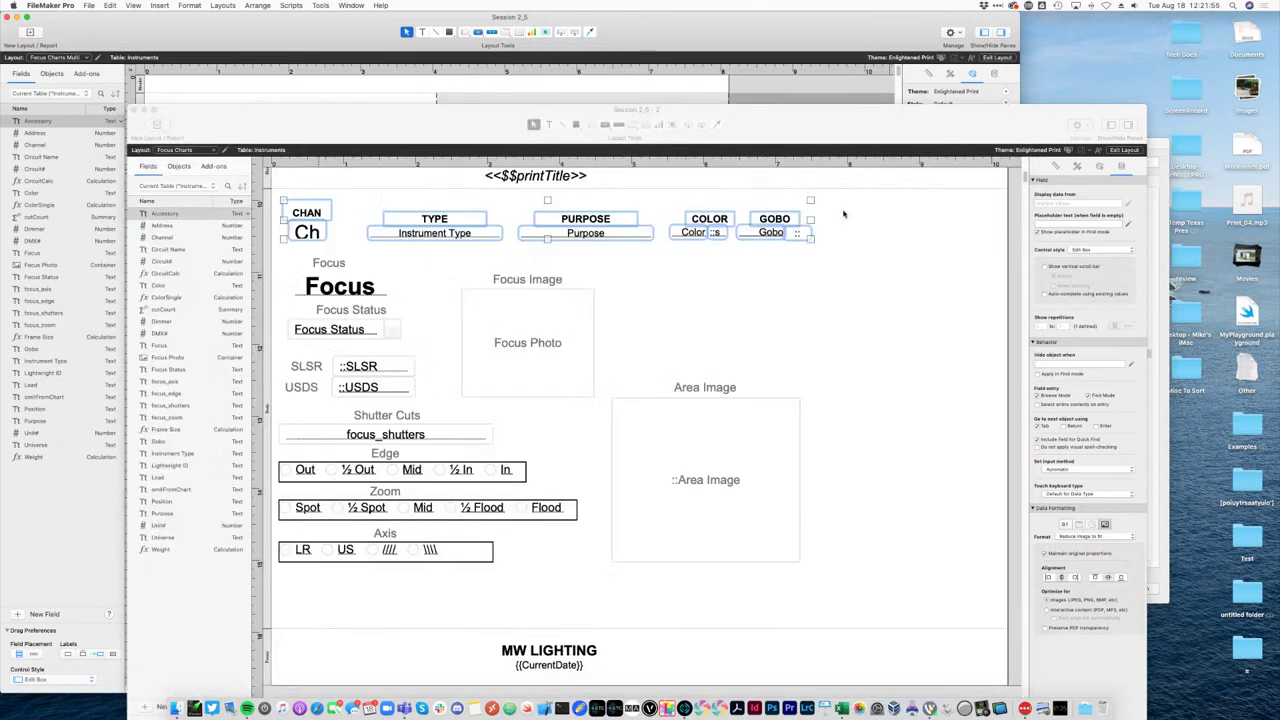
{"action": "left_click_drag", "start_coordinate": [577, 583], "coordinate": [304, 410]}
{"action": "left_click", "coordinate": [673, 33]}
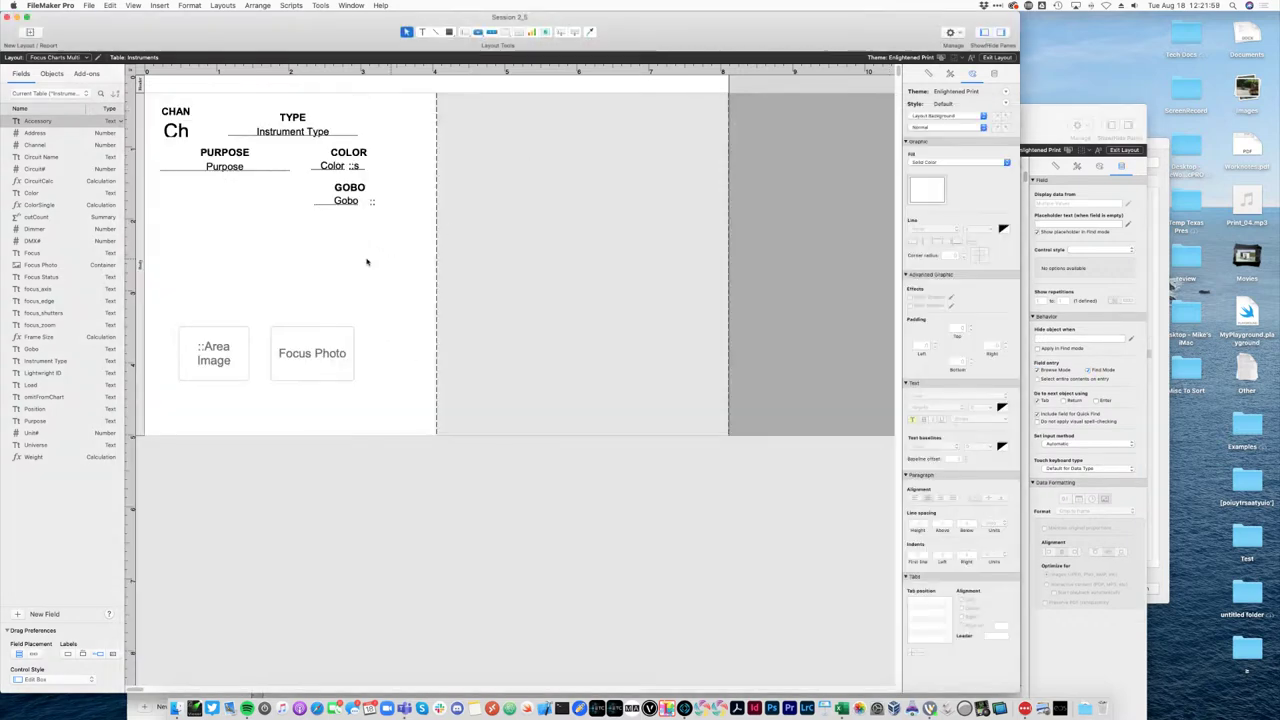
{"action": "key", "text": "super+v"}
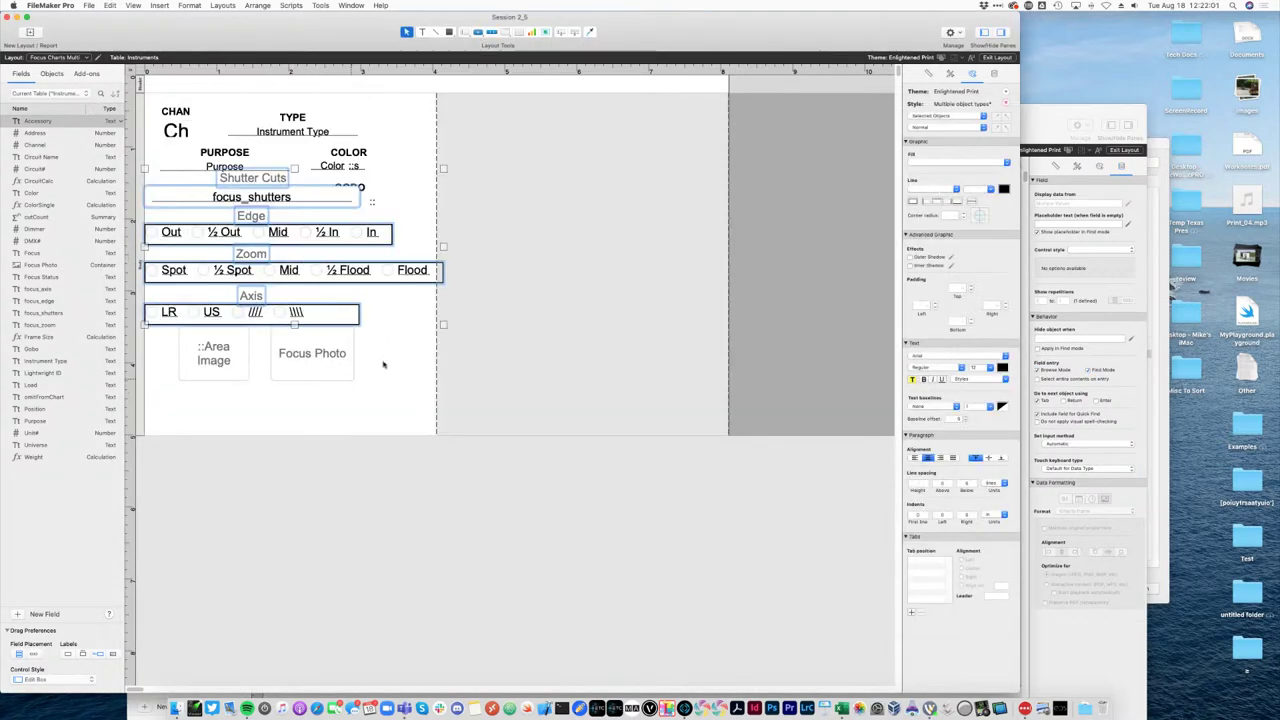
{"action": "left_click", "coordinate": [977, 371]}
{"action": "type", "text": "10"}
{"action": "key", "text": "Return"}
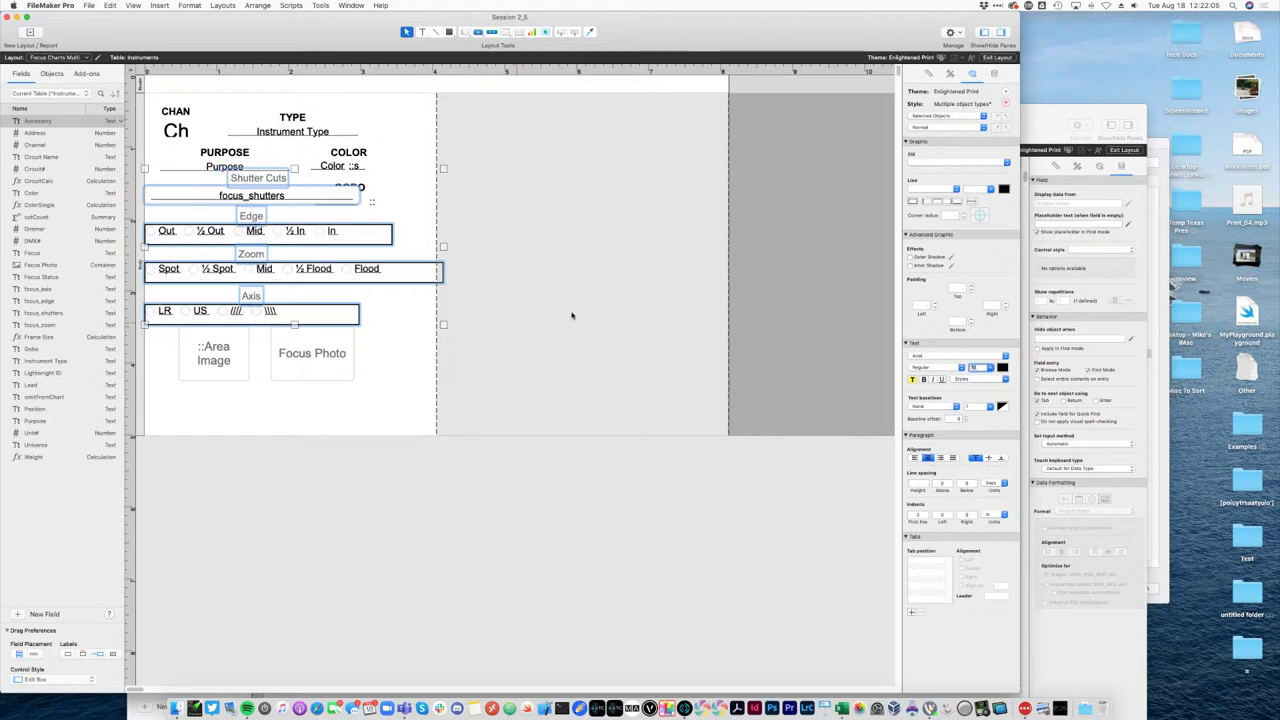
Move the Area Image and Focus Photo containers down together to the bottom edge of the label.
{"action": "left_click", "coordinate": [449, 420]}
{"action": "left_click_drag", "start_coordinate": [177, 323], "coordinate": [386, 402]}
{"action": "left_click_drag", "start_coordinate": [215, 345], "coordinate": [229, 392]}
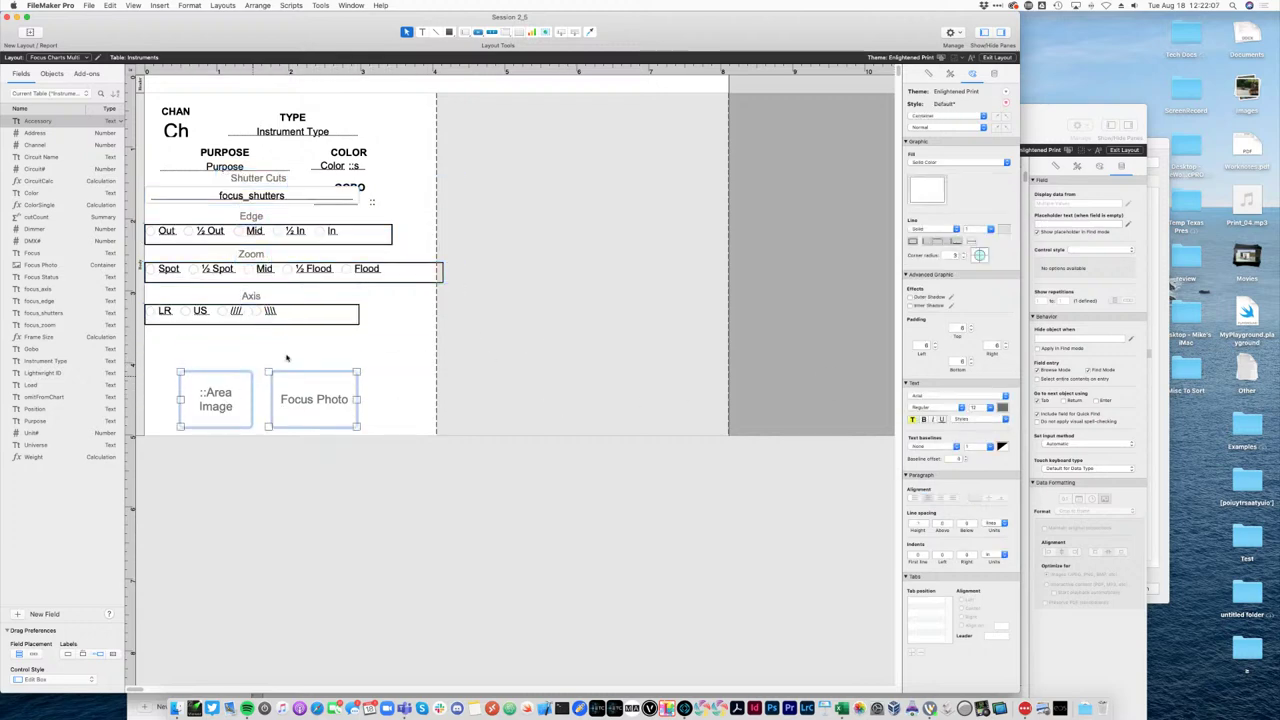
{"action": "left_click", "coordinate": [286, 357]}
Narrow the Zoom field to the Edge field's width and stack shutter cuts, Edge, Zoom and Axis compactly between the gobo field and the images.
{"action": "left_click", "coordinate": [429, 271]}
{"action": "left_click_drag", "start_coordinate": [444, 272], "coordinate": [392, 273]}
{"action": "left_click_drag", "start_coordinate": [378, 335], "coordinate": [270, 305]}
{"action": "left_click_drag", "start_coordinate": [410, 277], "coordinate": [232, 255]}
{"action": "left_click_drag", "start_coordinate": [240, 268], "coordinate": [240, 265]}
{"action": "left_click_drag", "start_coordinate": [412, 238], "coordinate": [265, 207]}
{"action": "left_click_drag", "start_coordinate": [368, 208], "coordinate": [253, 184]}
{"action": "left_click_drag", "start_coordinate": [256, 336], "coordinate": [256, 251]}
{"action": "left_click", "coordinate": [454, 321]}
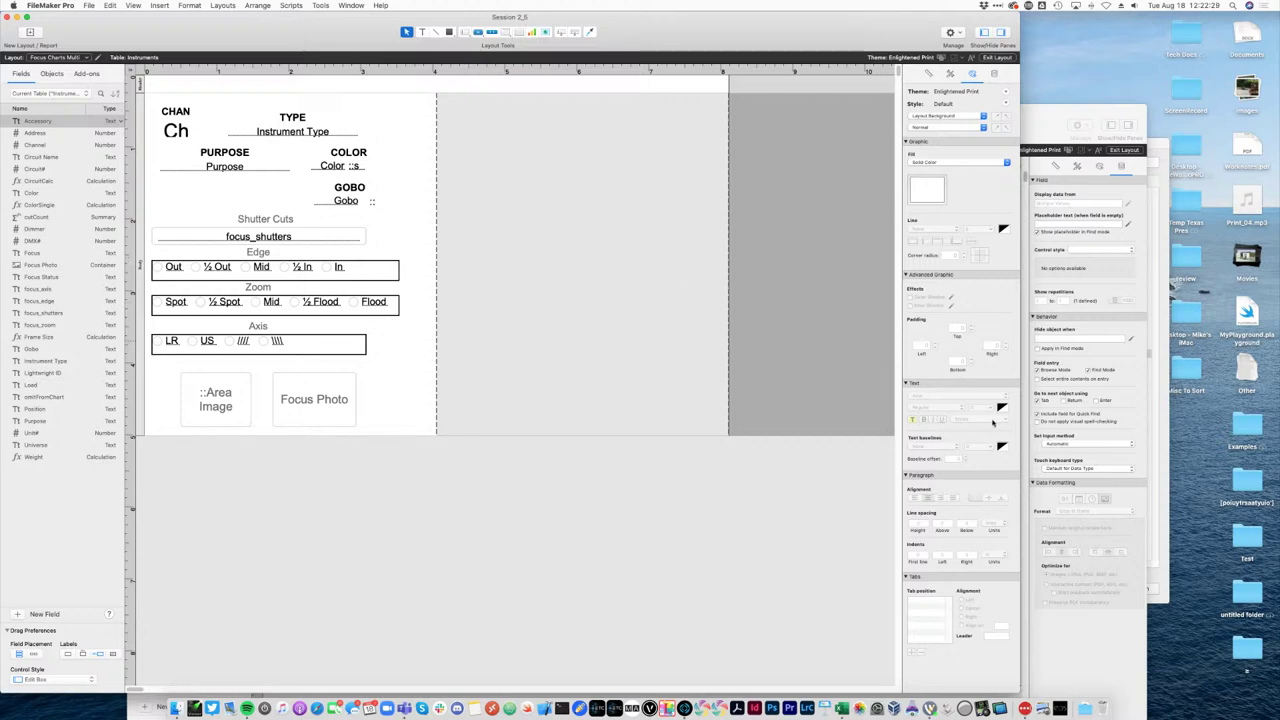
Copy the SLSR and USDS fields with their labels from Focus Charts and place them below the purpose field in Focus Charts Multi.
{"action": "left_click", "coordinate": [1093, 658]}
{"action": "left_click", "coordinate": [430, 378]}
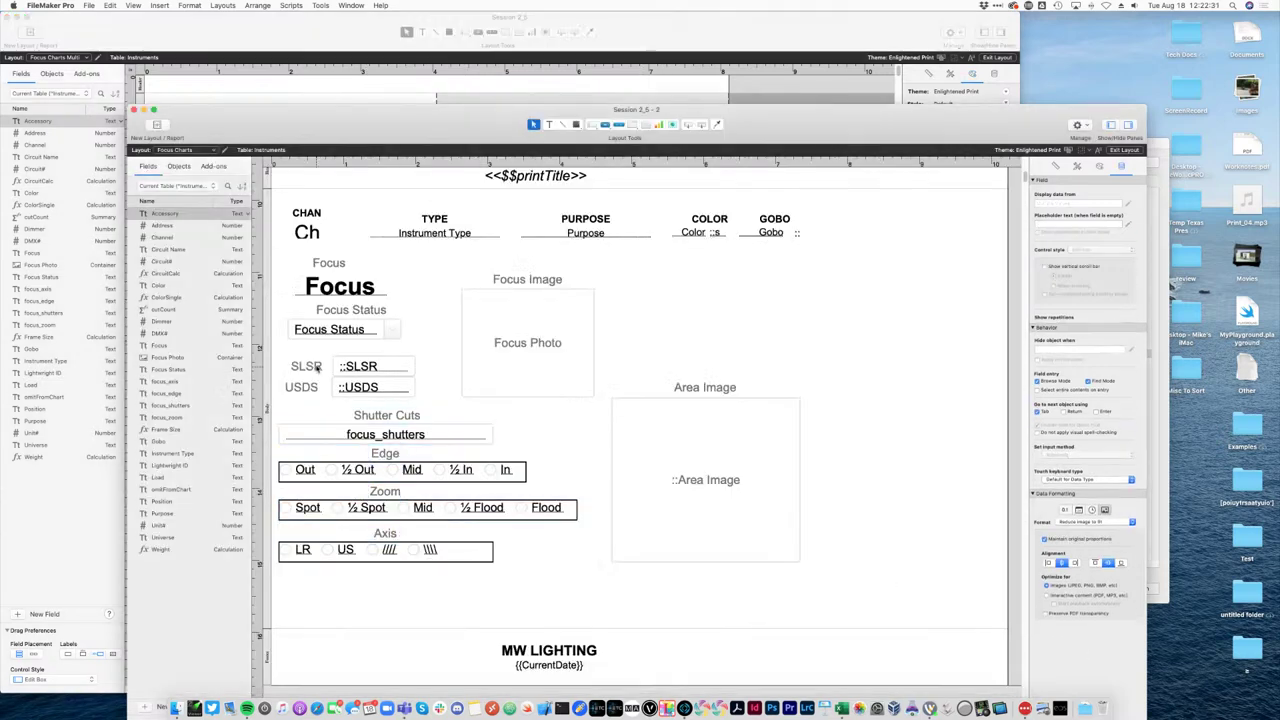
{"action": "left_click", "coordinate": [316, 368]}
{"action": "left_click", "coordinate": [362, 368], "text": "shift"}
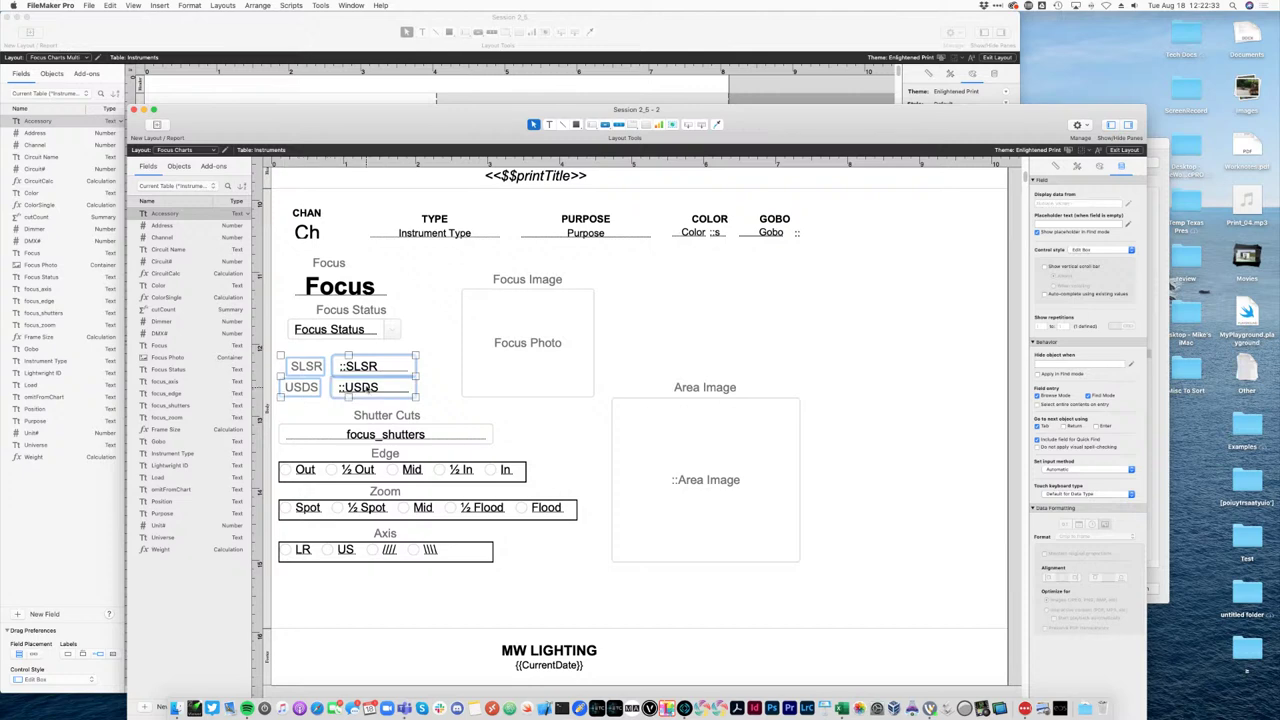
{"action": "key", "text": "super+grave"}
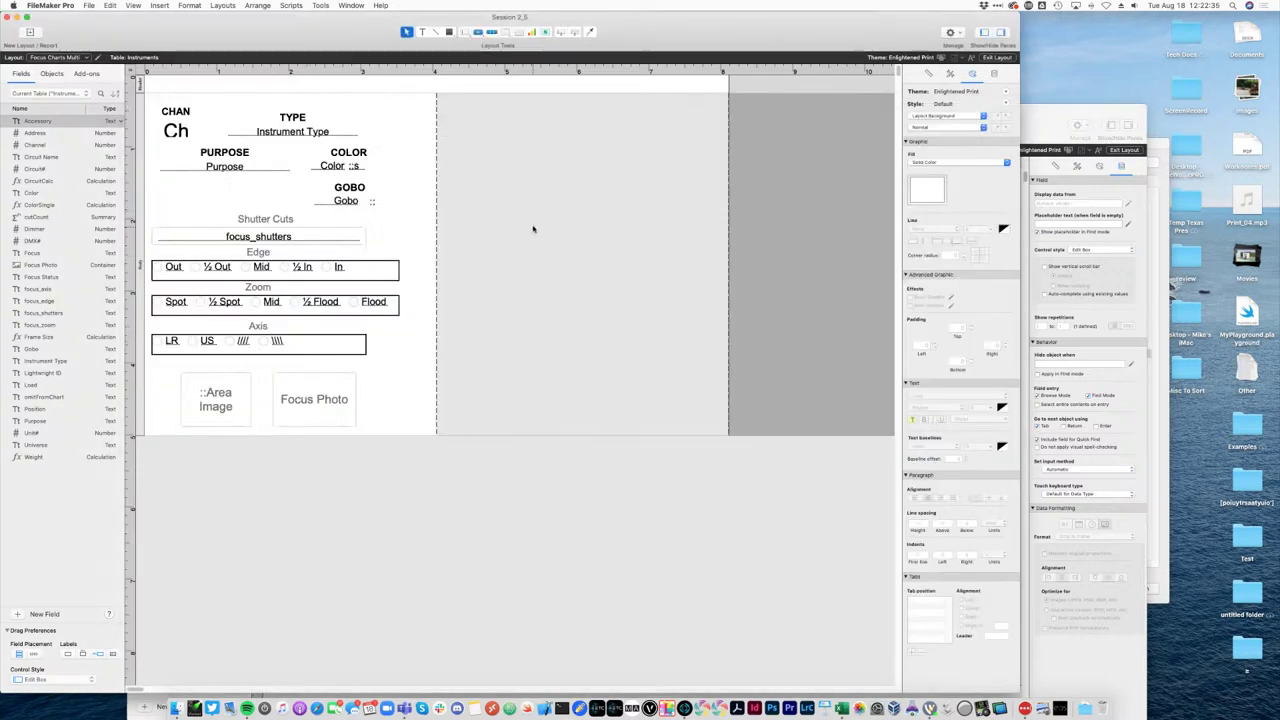
{"action": "key", "text": "super+v"}
{"action": "left_click_drag", "start_coordinate": [531, 228], "coordinate": [243, 204]}
{"action": "left_click", "coordinate": [529, 298]}
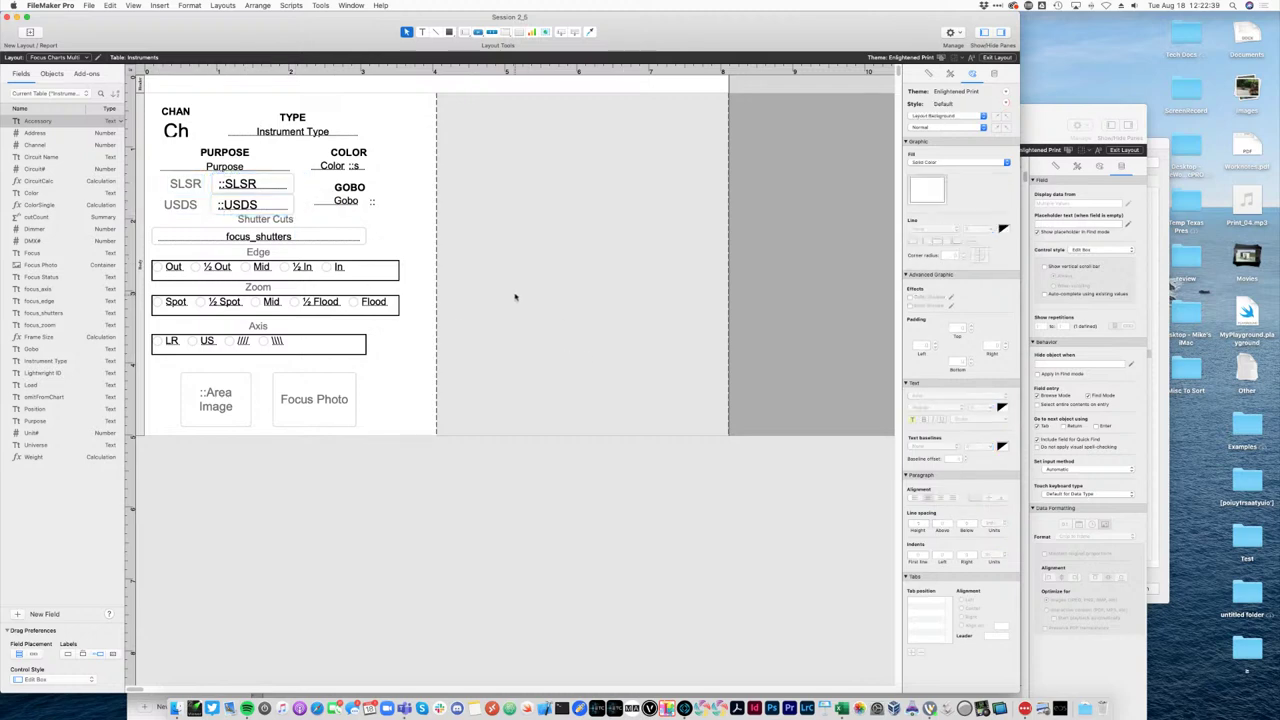
Preview the printed Focus Charts Multi page to check the label order, and return to layout editing.
{"action": "key", "text": "super+u"}
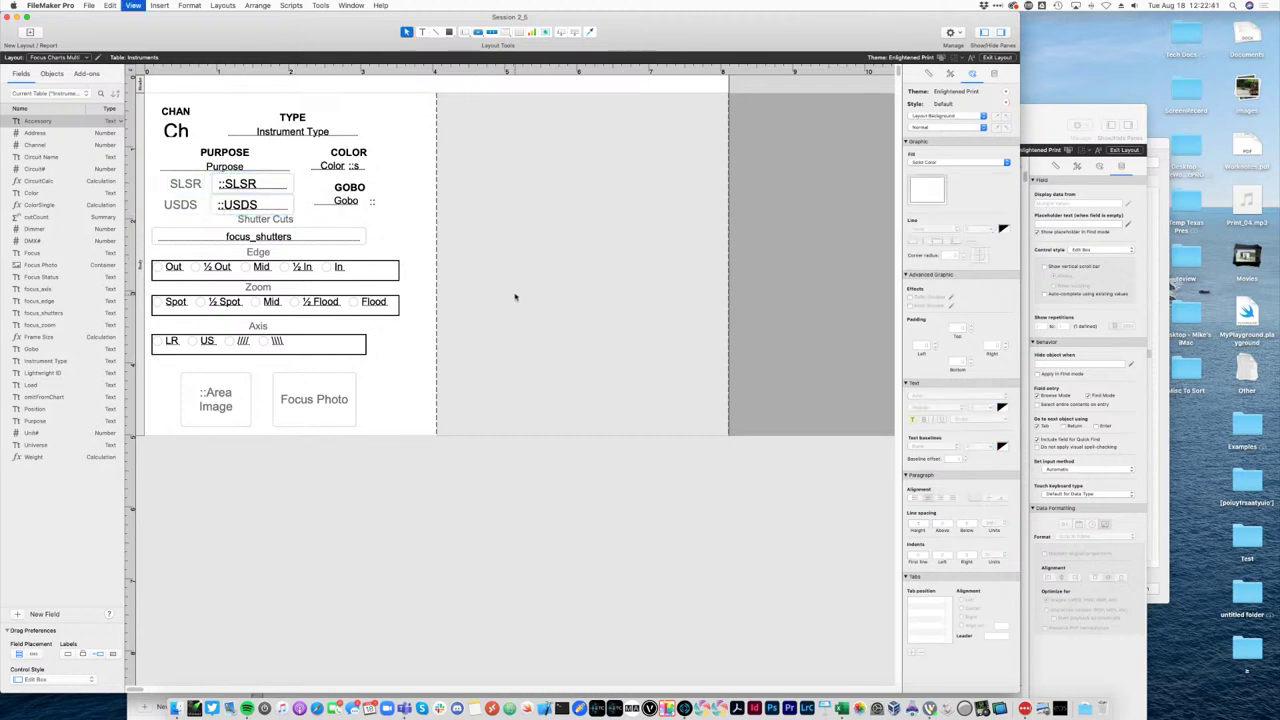
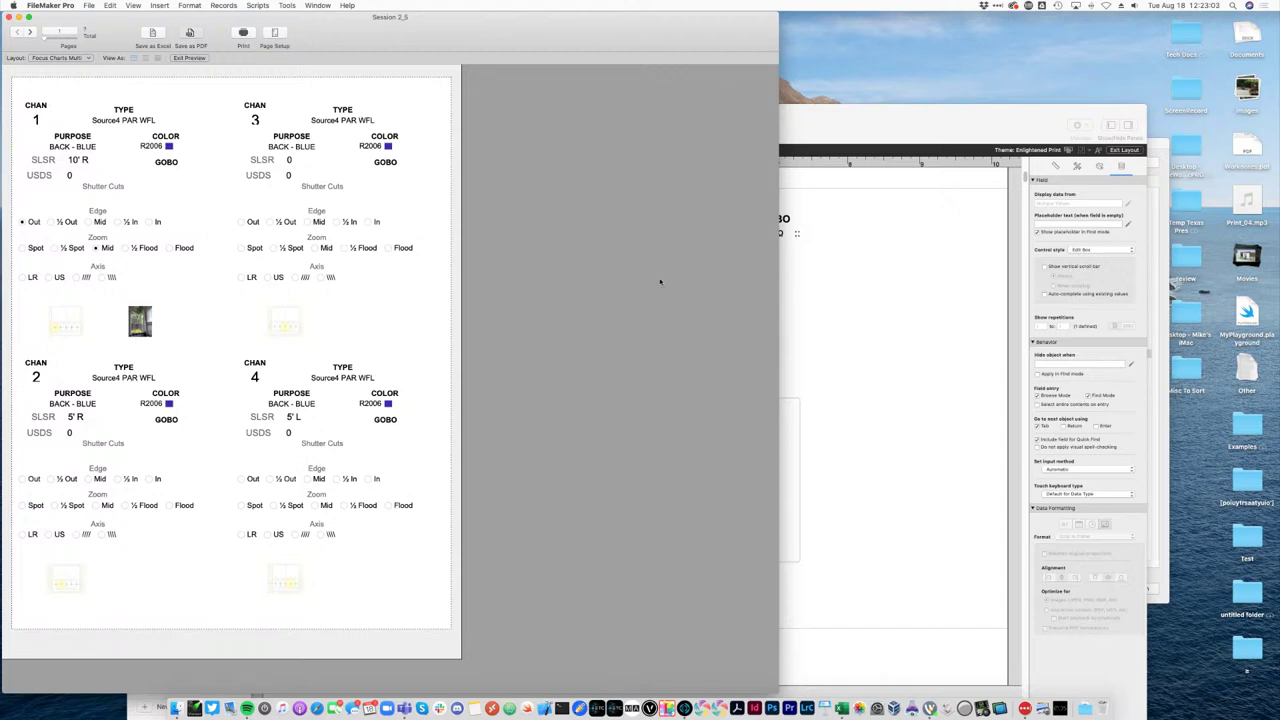
{"action": "left_click", "coordinate": [777, 470]}
{"action": "left_click", "coordinate": [186, 57]}
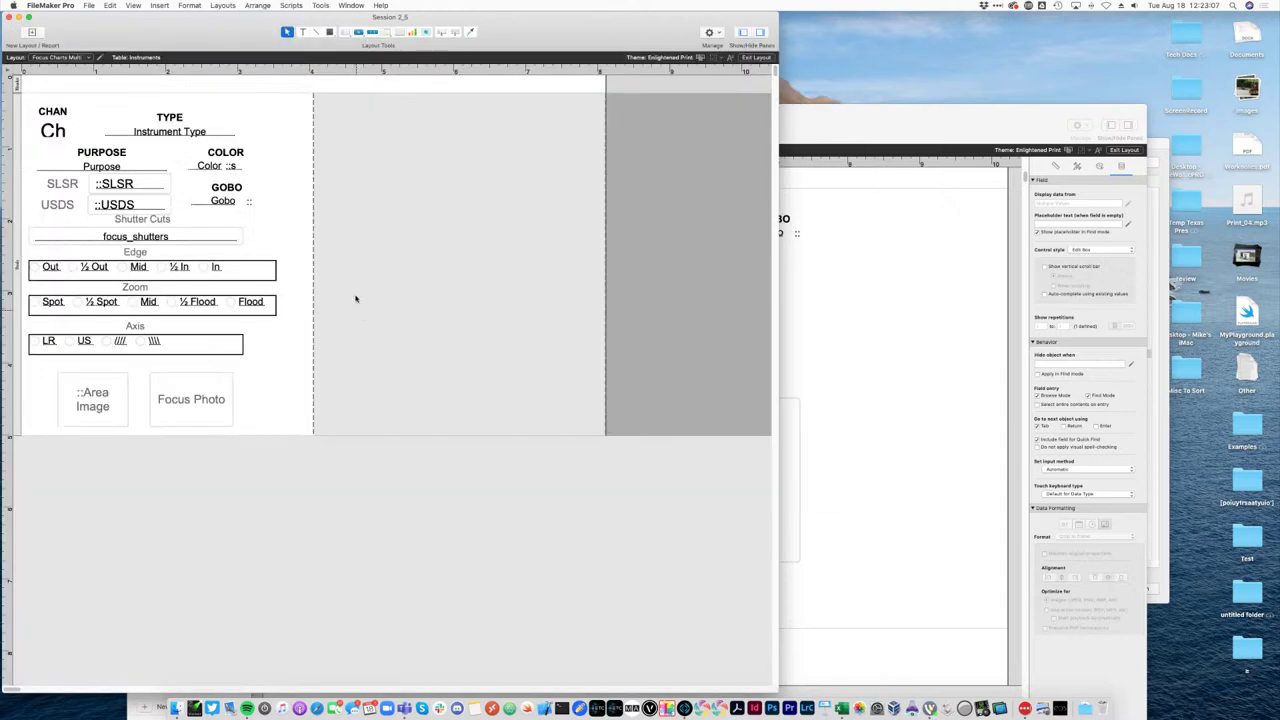
Change the layout's two-column print order to across first and check the order in a page preview.
{"action": "right_click", "coordinate": [455, 263]}
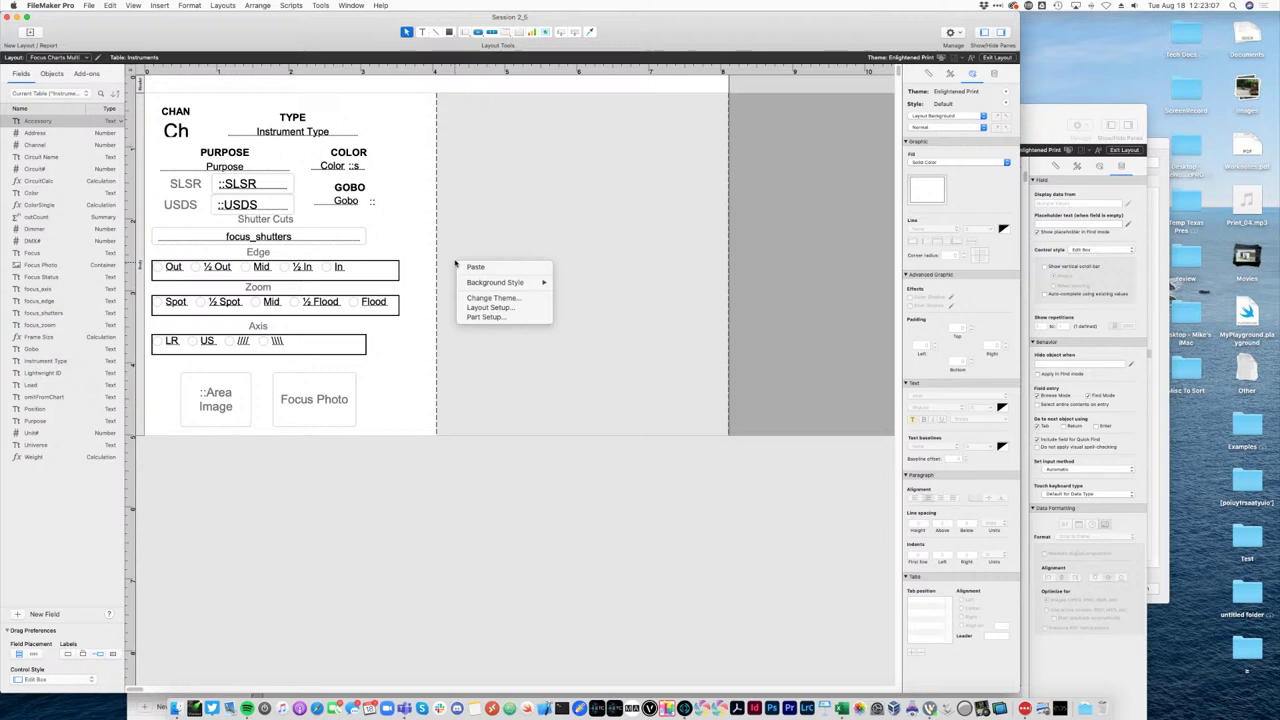
{"action": "left_click", "coordinate": [484, 308]}
{"action": "left_click", "coordinate": [638, 167]}
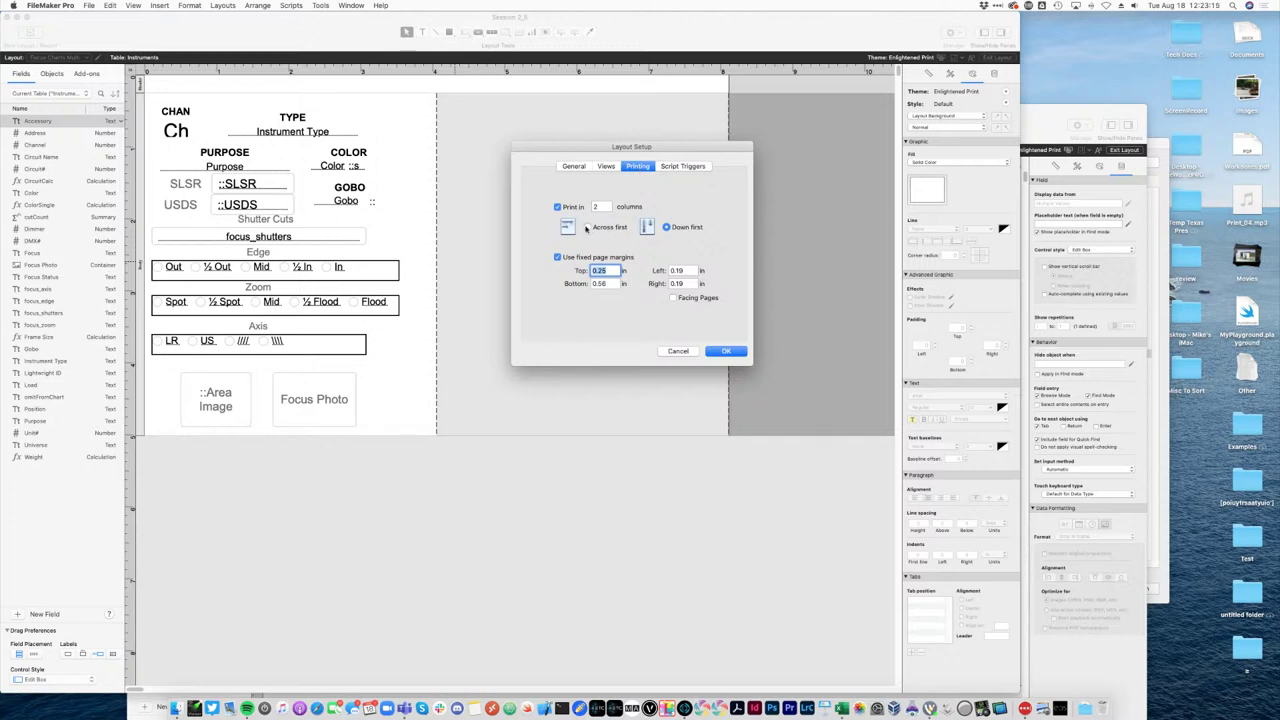
{"action": "left_click", "coordinate": [588, 228]}
{"action": "left_click", "coordinate": [740, 352]}
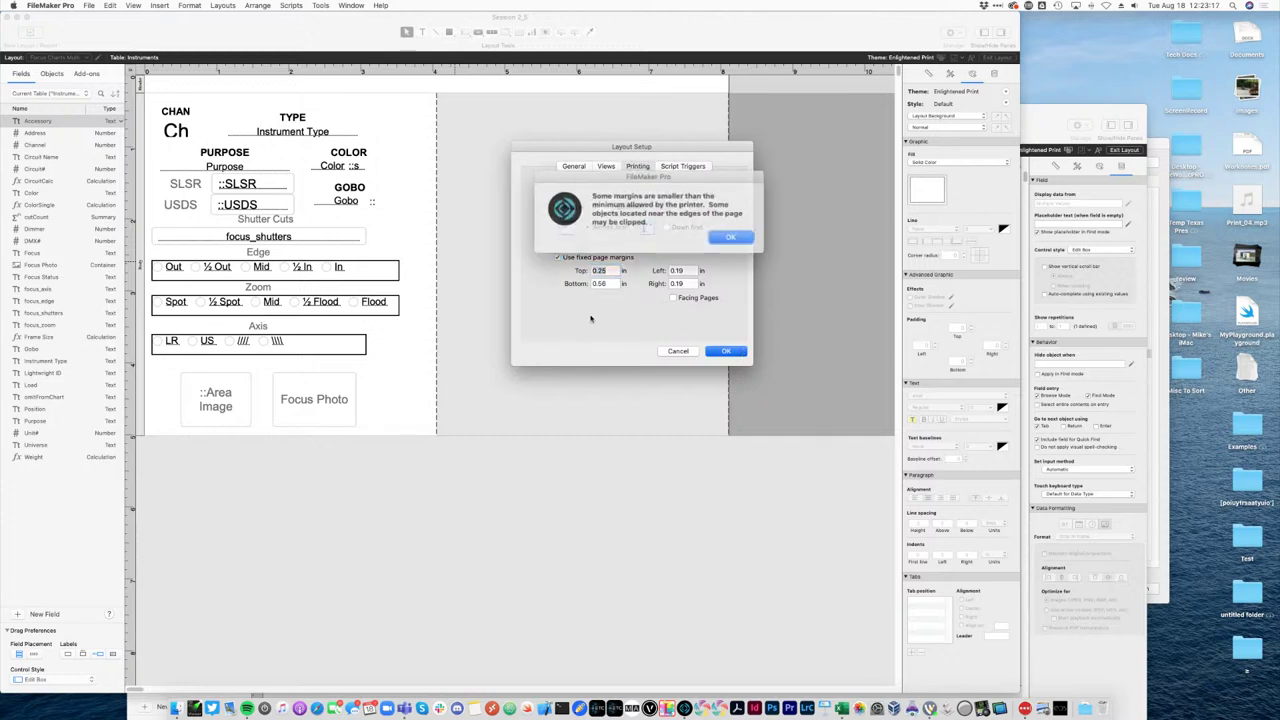
{"action": "left_click", "coordinate": [727, 240]}
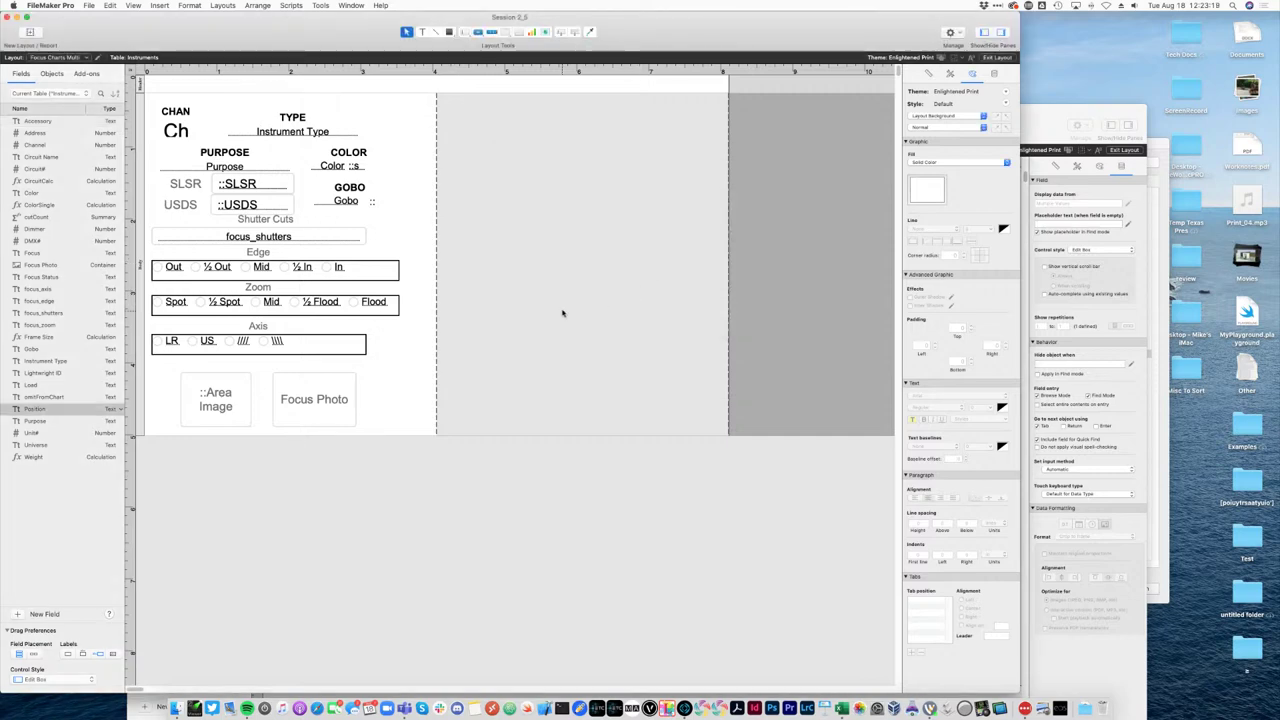
{"action": "key", "text": "super+u"}
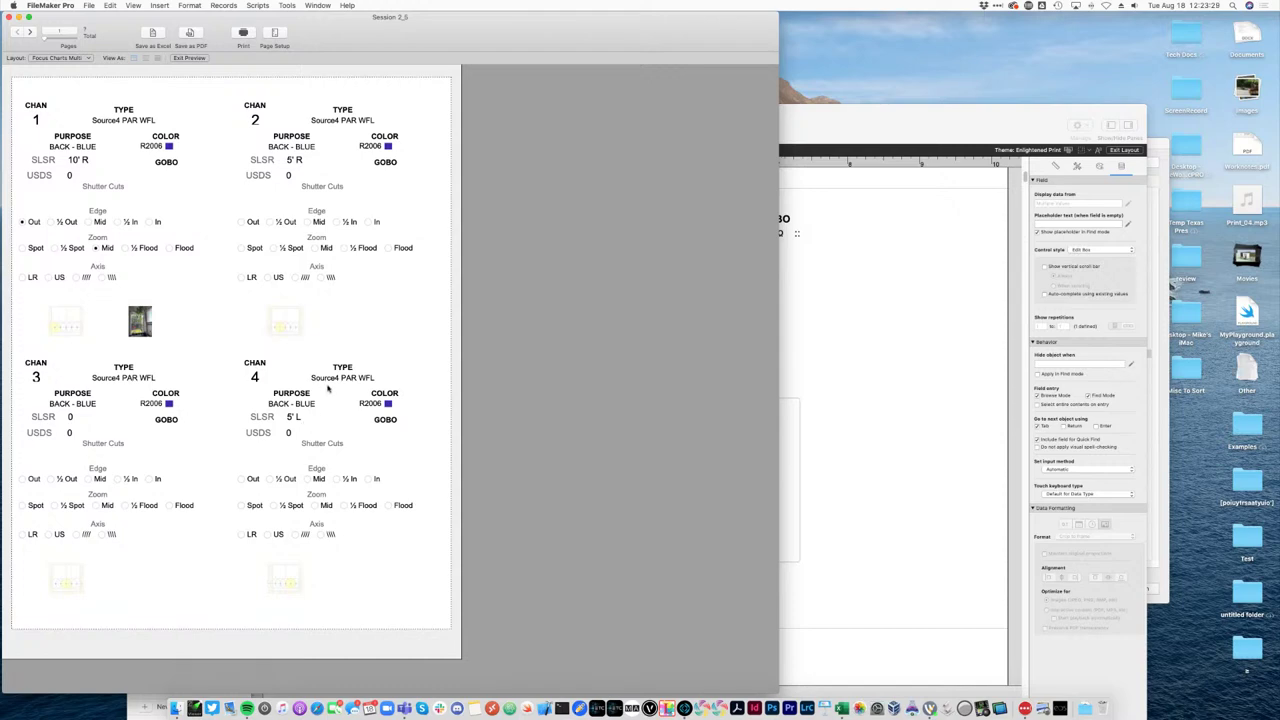
{"action": "key", "text": "super+l"}
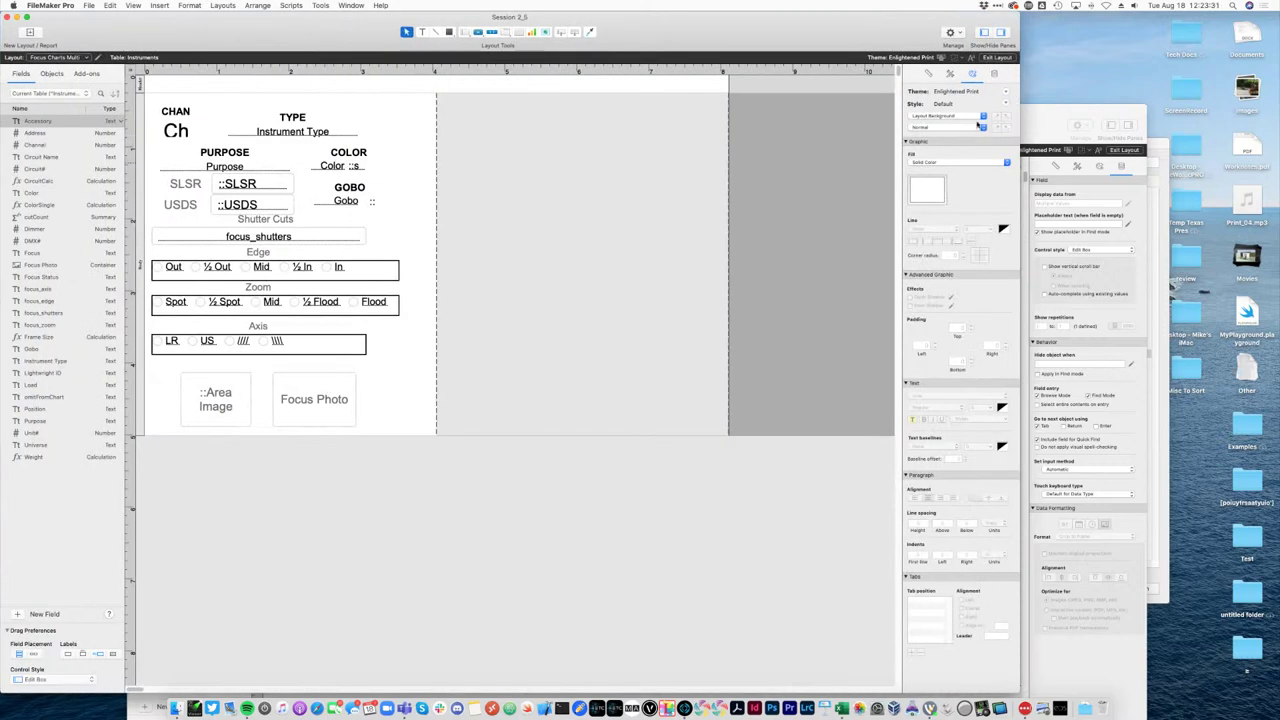
Draw a rectangle about 4 inches wide around the whole first label and set its fill to none.
{"action": "left_click", "coordinate": [449, 32]}
{"action": "left_click_drag", "start_coordinate": [145, 98], "coordinate": [433, 436]}
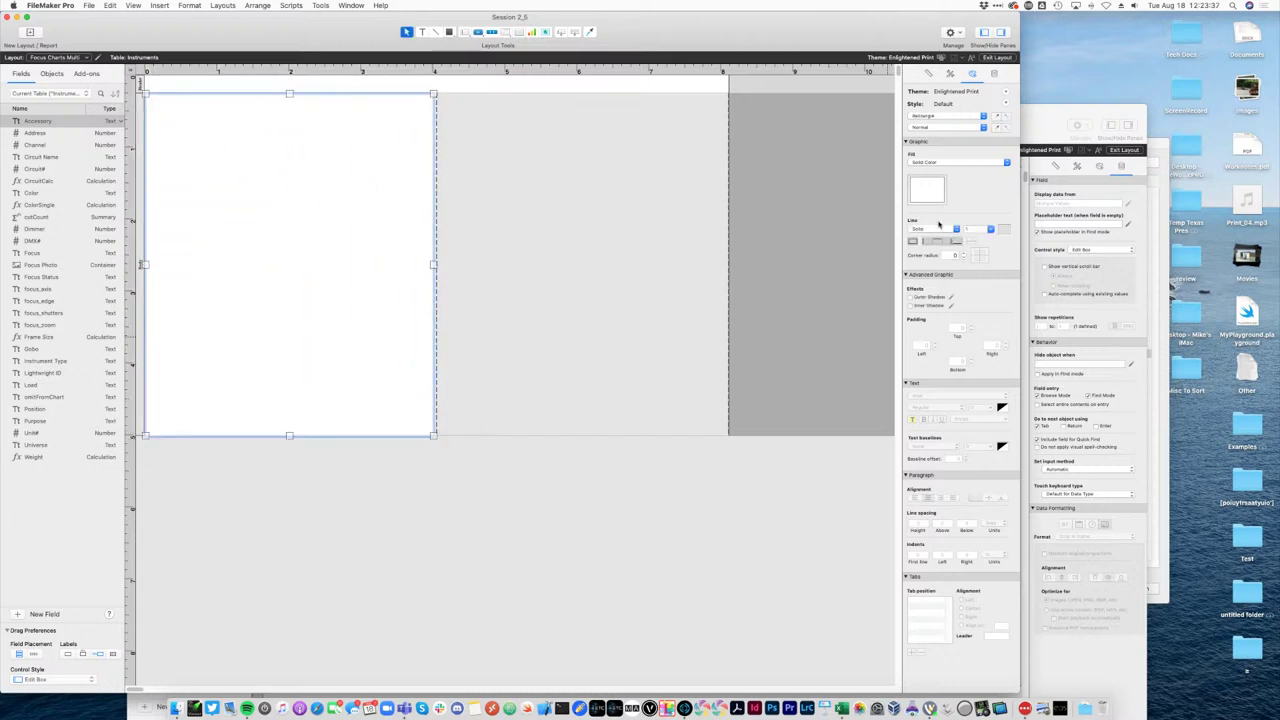
{"action": "left_click", "coordinate": [943, 166]}
{"action": "left_click", "coordinate": [943, 153]}
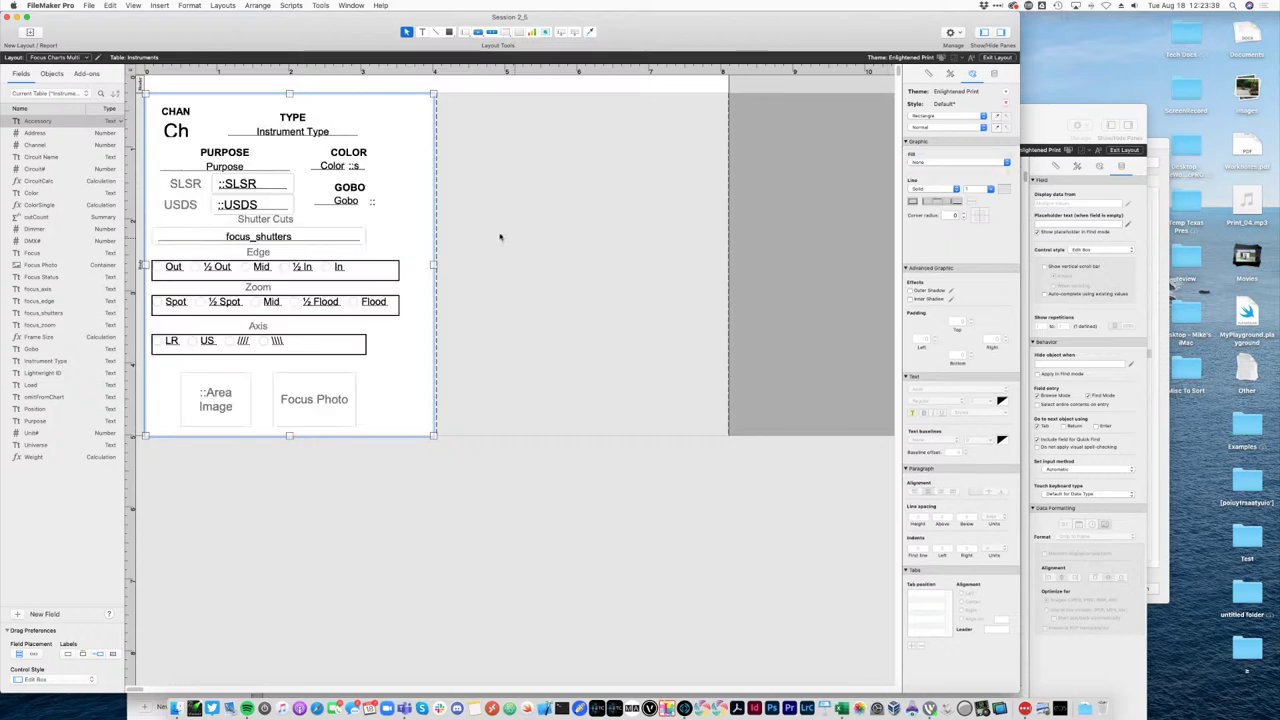
Nudge the border rectangle inward and pull its top edge down slightly from the top of the body.
{"action": "left_click", "coordinate": [433, 103]}
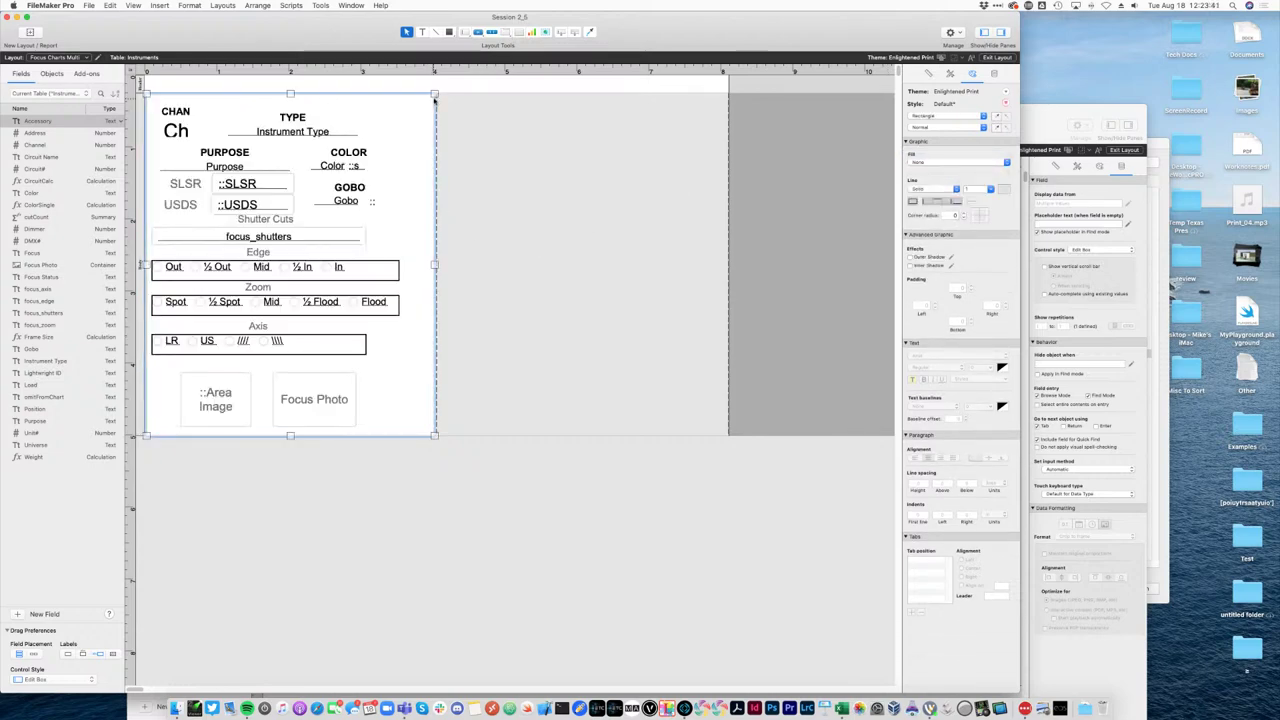
{"action": "left_click", "coordinate": [583, 241]}
{"action": "left_click", "coordinate": [315, 435]}
{"action": "left_click_drag", "start_coordinate": [292, 100], "coordinate": [291, 107]}
{"action": "left_click", "coordinate": [580, 131]}
Preview the bordered labels, page through the focus charts, and go back to the first page before resuming layout editing.
{"action": "key", "text": "super+u"}
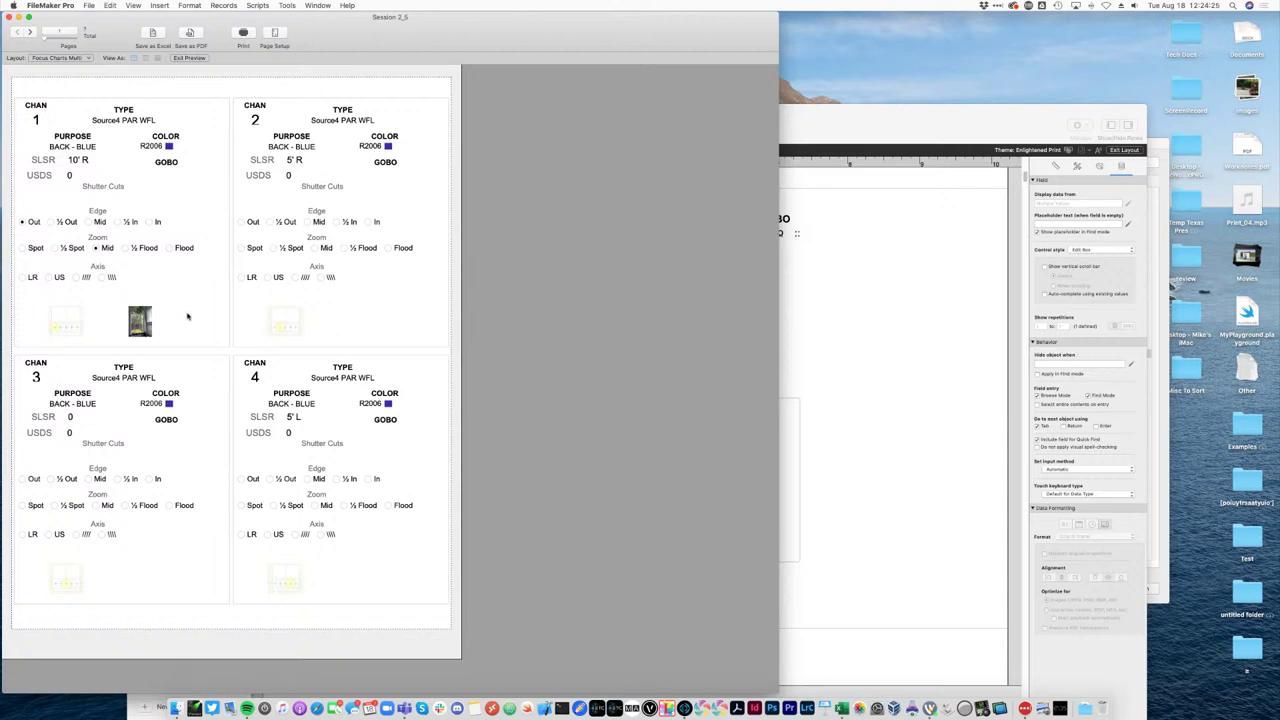
{"action": "left_click", "coordinate": [29, 33]}
{"action": "left_click", "coordinate": [29, 33]}
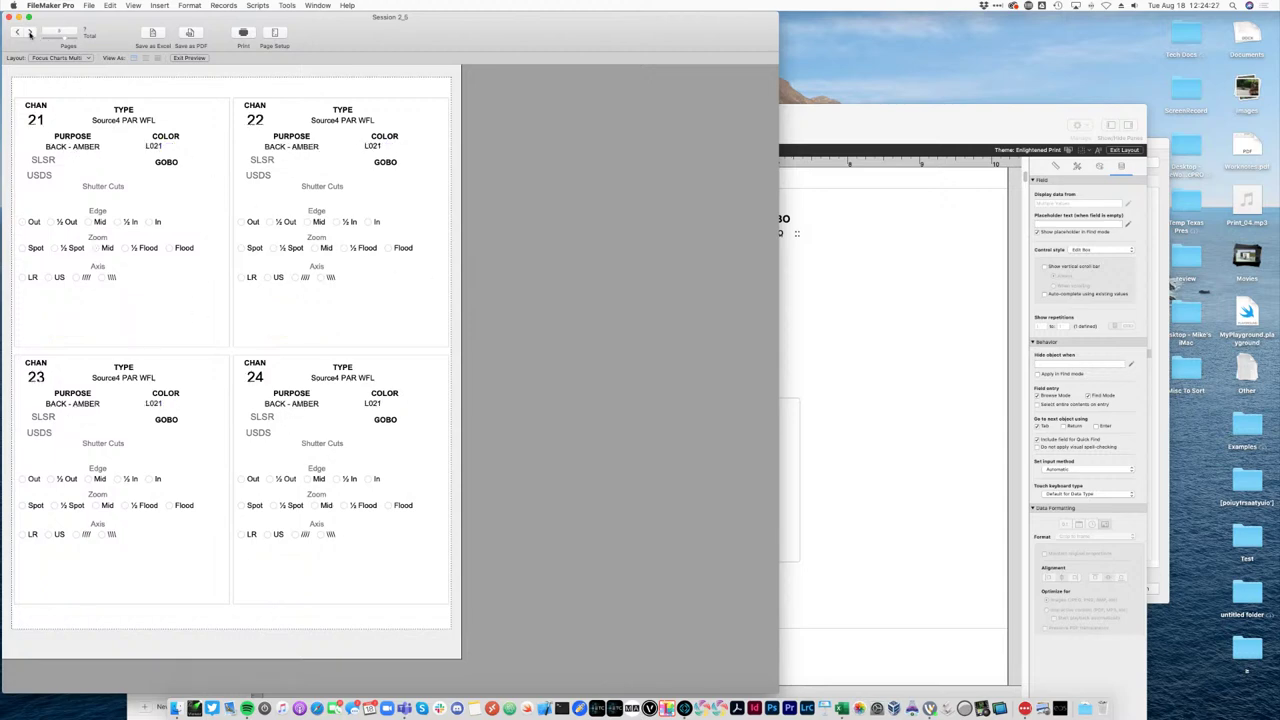
{"action": "left_click", "coordinate": [29, 33]}
{"action": "left_click", "coordinate": [29, 33]}
{"action": "left_click", "coordinate": [29, 33]}
{"action": "left_click", "coordinate": [29, 33]}
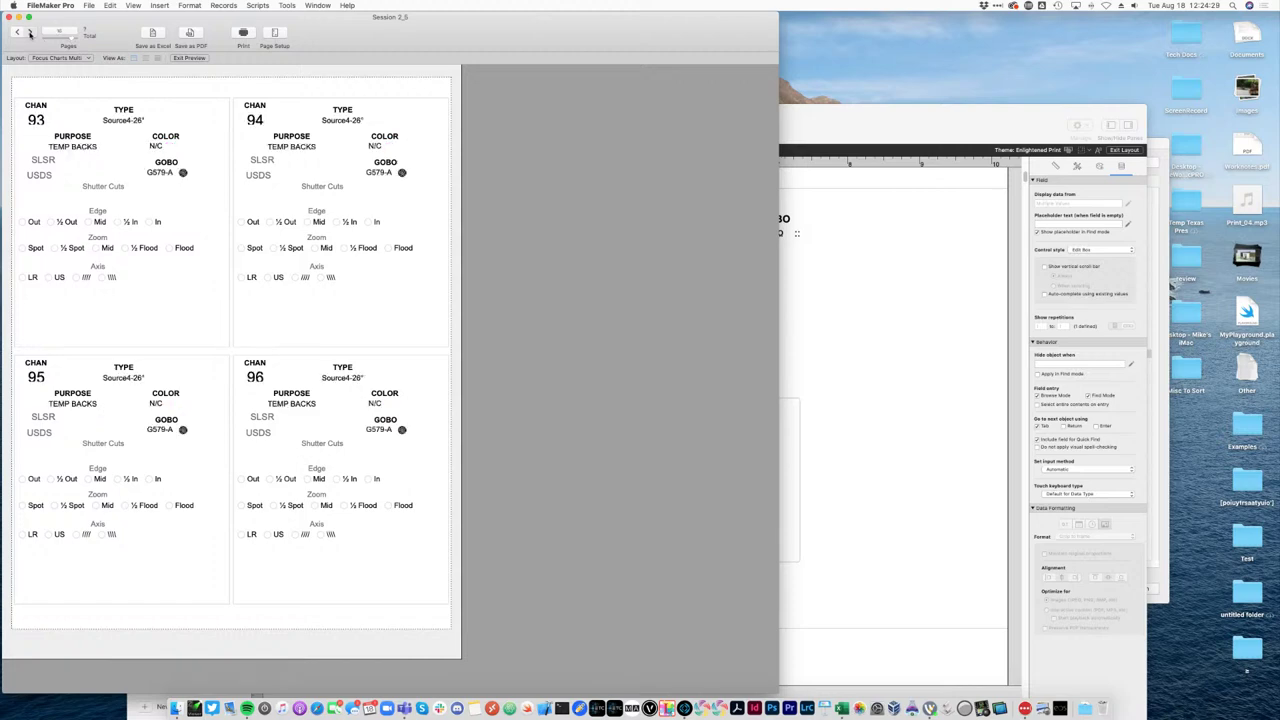
{"action": "left_click", "coordinate": [29, 33]}
{"action": "left_click", "coordinate": [29, 33]}
{"action": "left_click", "coordinate": [29, 33]}
{"action": "left_click", "coordinate": [29, 33]}
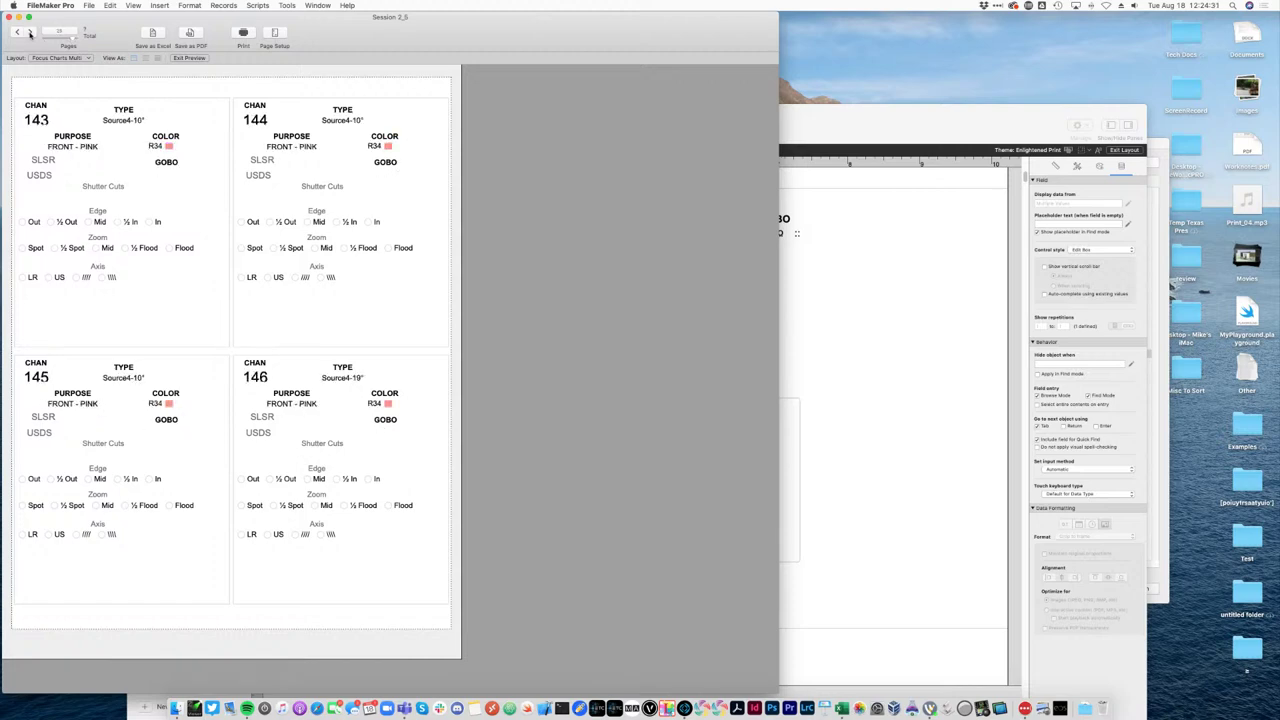
{"action": "left_click", "coordinate": [29, 33]}
{"action": "left_click_drag", "start_coordinate": [73, 40], "coordinate": [46, 38]}
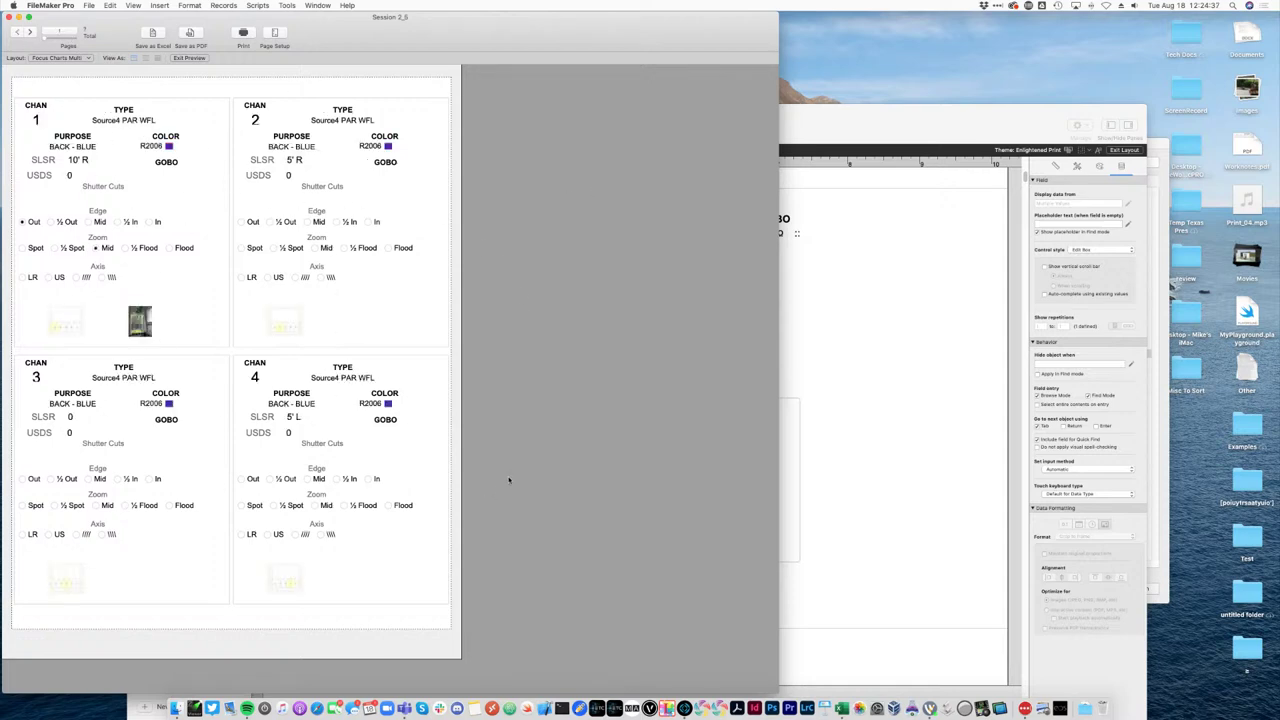
{"action": "left_click", "coordinate": [189, 57]}
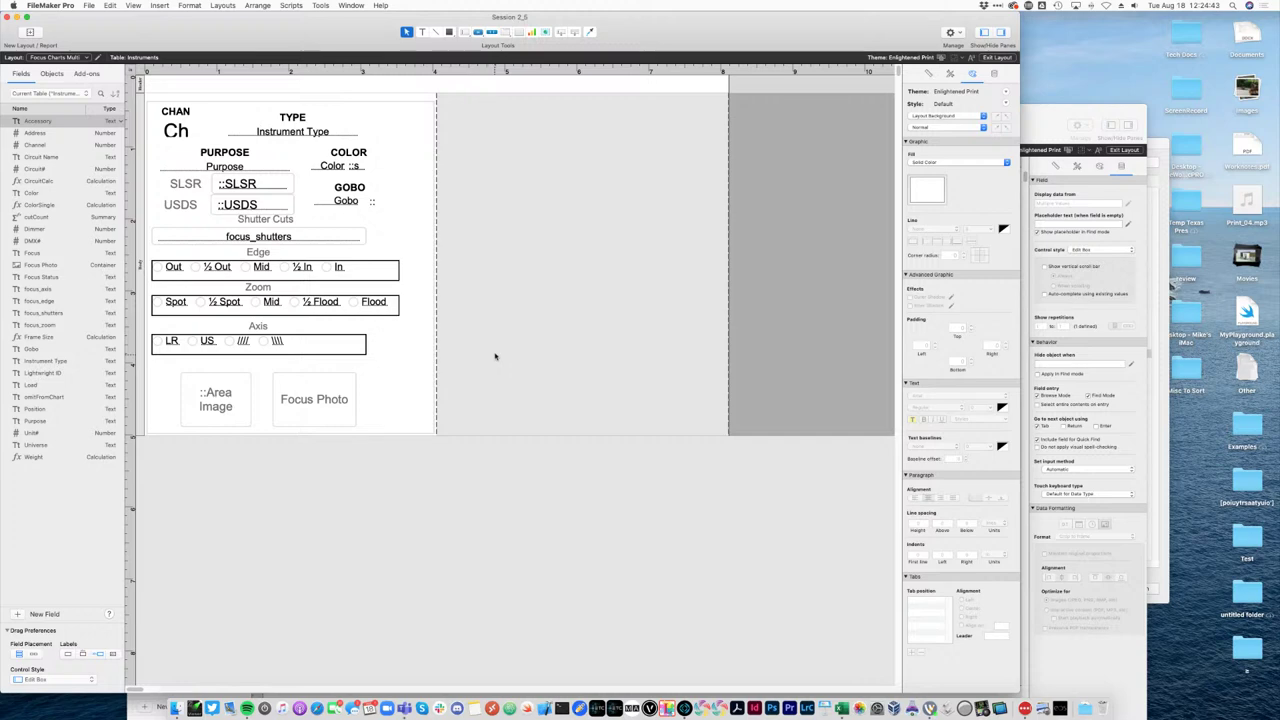
Delete the border rectangle surrounding the label.
{"action": "left_click_drag", "start_coordinate": [494, 356], "coordinate": [200, 248]}
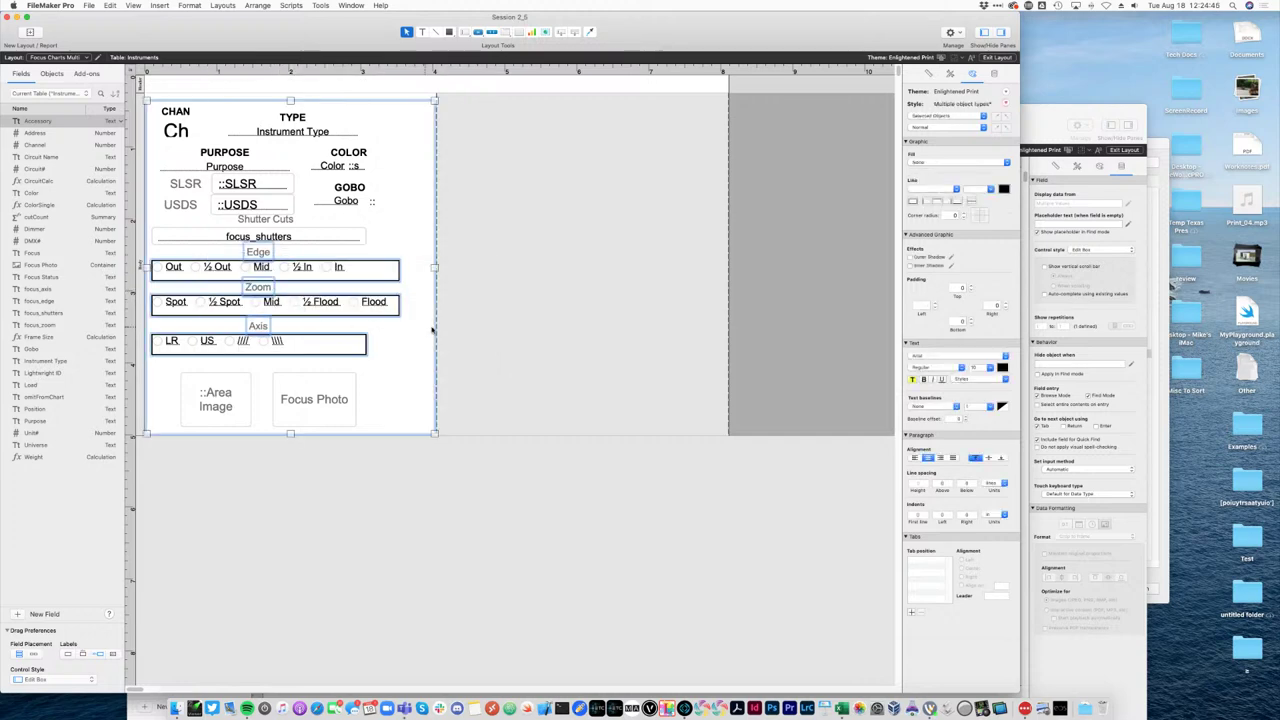
{"action": "left_click", "coordinate": [494, 349]}
{"action": "left_click", "coordinate": [432, 332]}
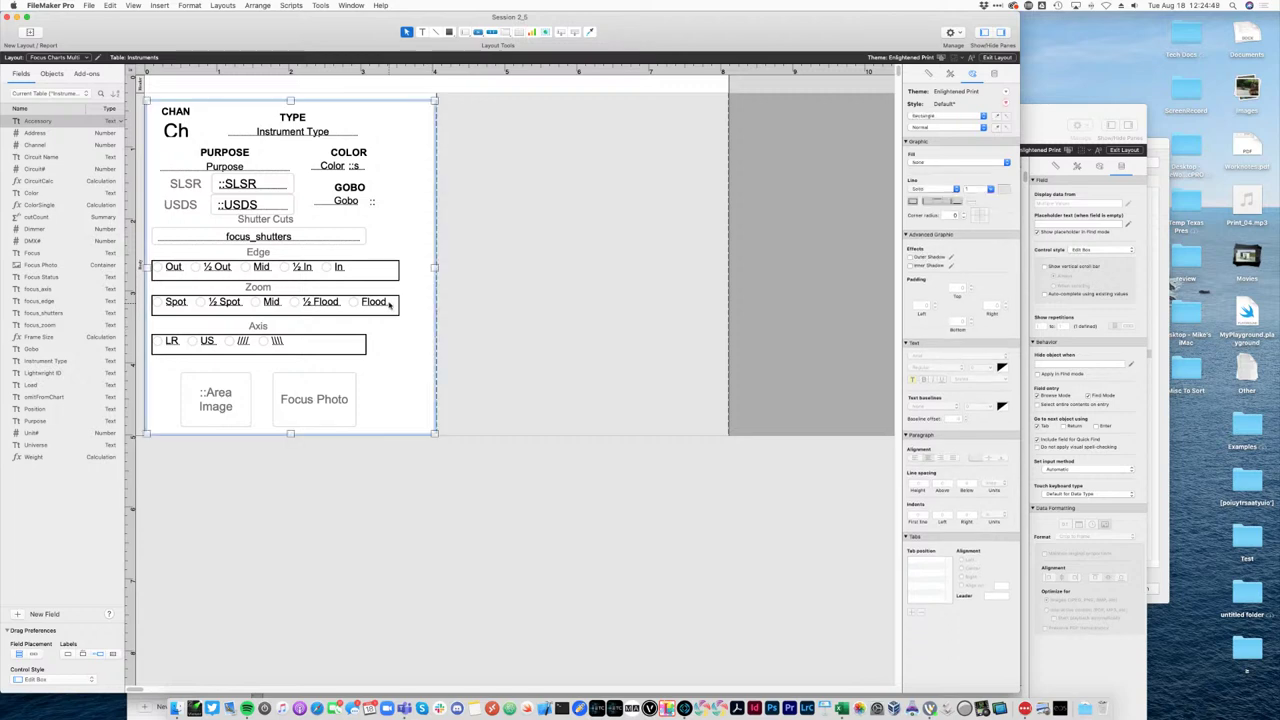
{"action": "key", "text": "Delete"}
Preview the page without the label border and return to layout editing.
{"action": "key", "text": "super+u"}
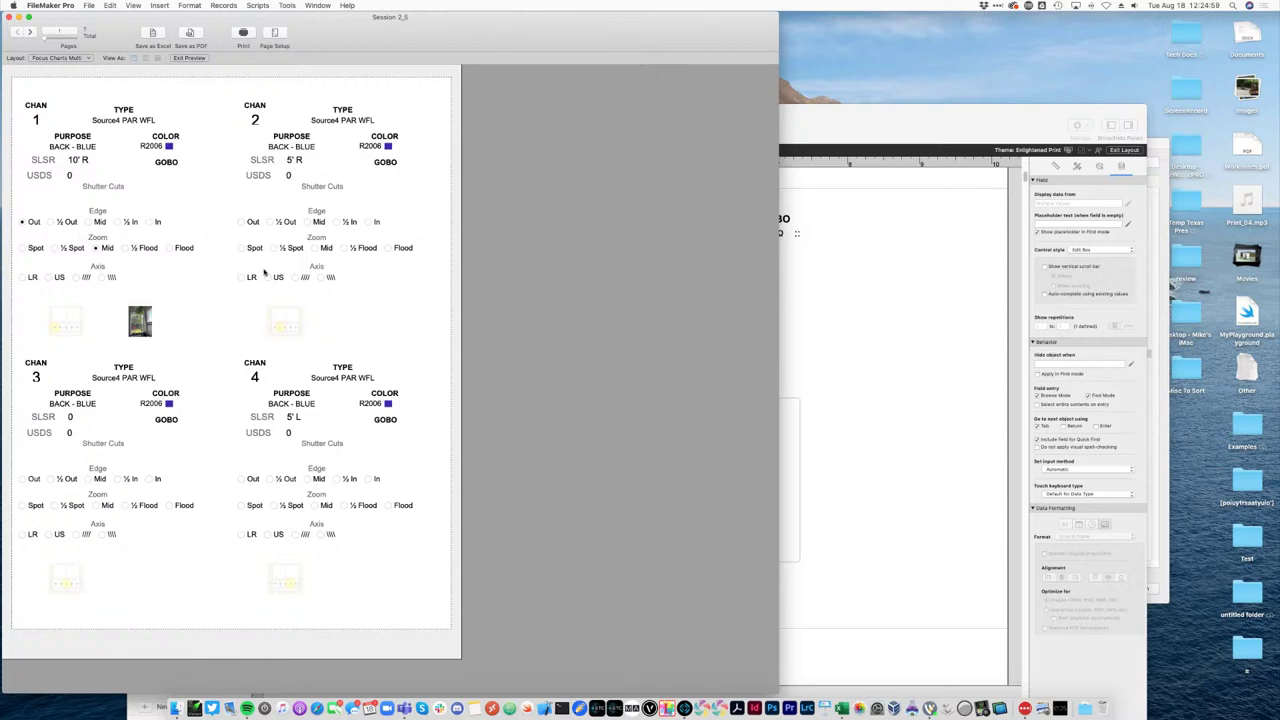
{"action": "key", "text": "super+comma"}
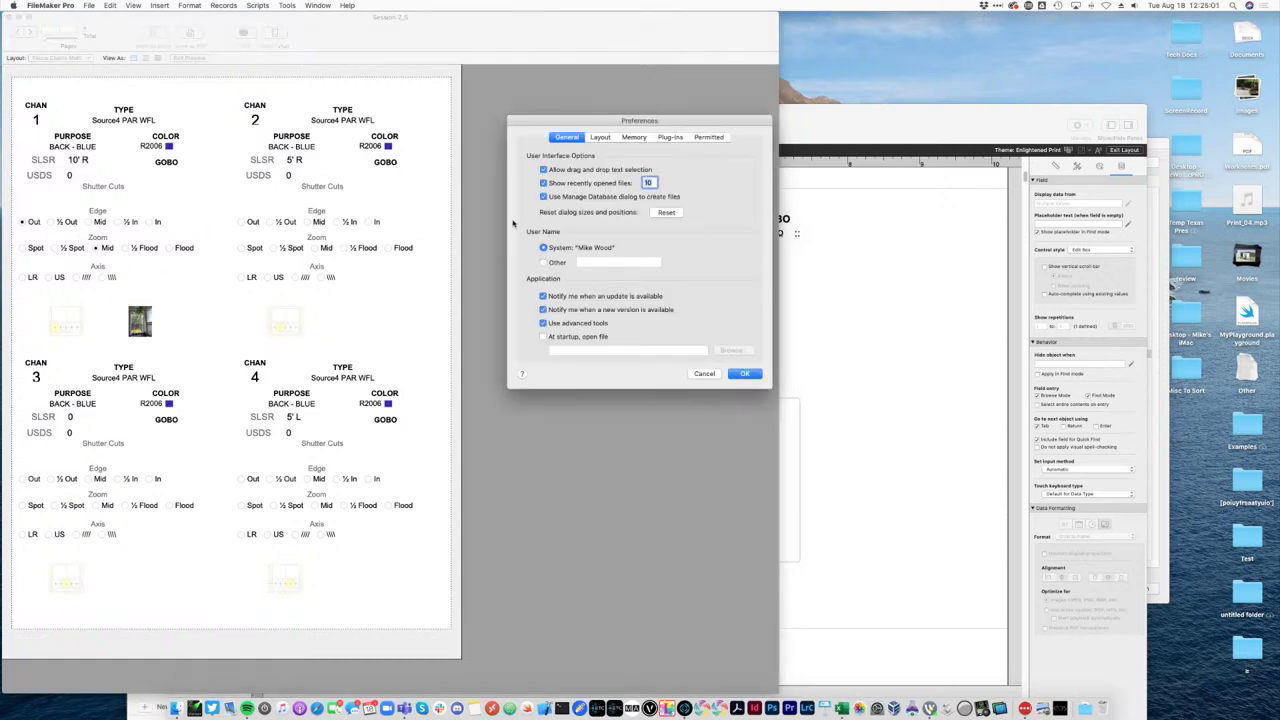
{"action": "left_click", "coordinate": [704, 373]}
{"action": "key", "text": "super+l"}
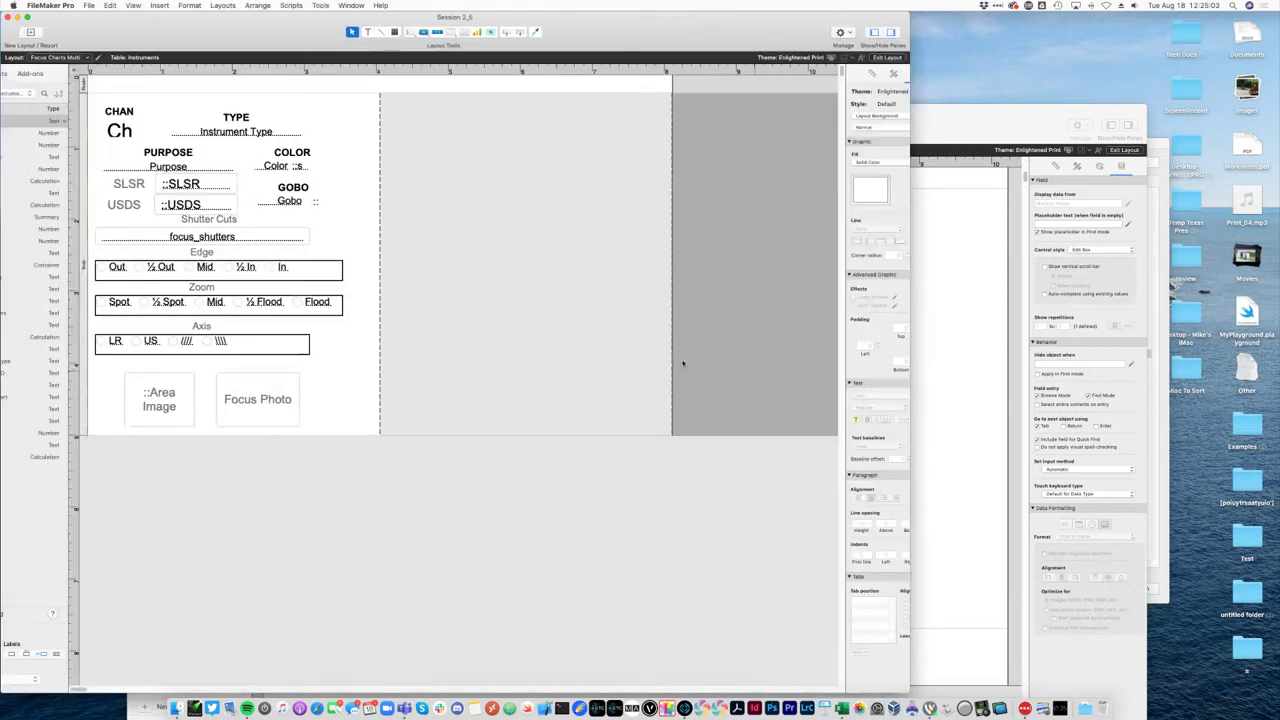
Change the Edge, Zoom and Axis fields from radio buttons to the Edit Box control style and preview the page.
{"action": "left_click", "coordinate": [303, 268]}
{"action": "left_click", "coordinate": [300, 303], "text": "shift"}
{"action": "left_click", "coordinate": [287, 342], "text": "shift"}
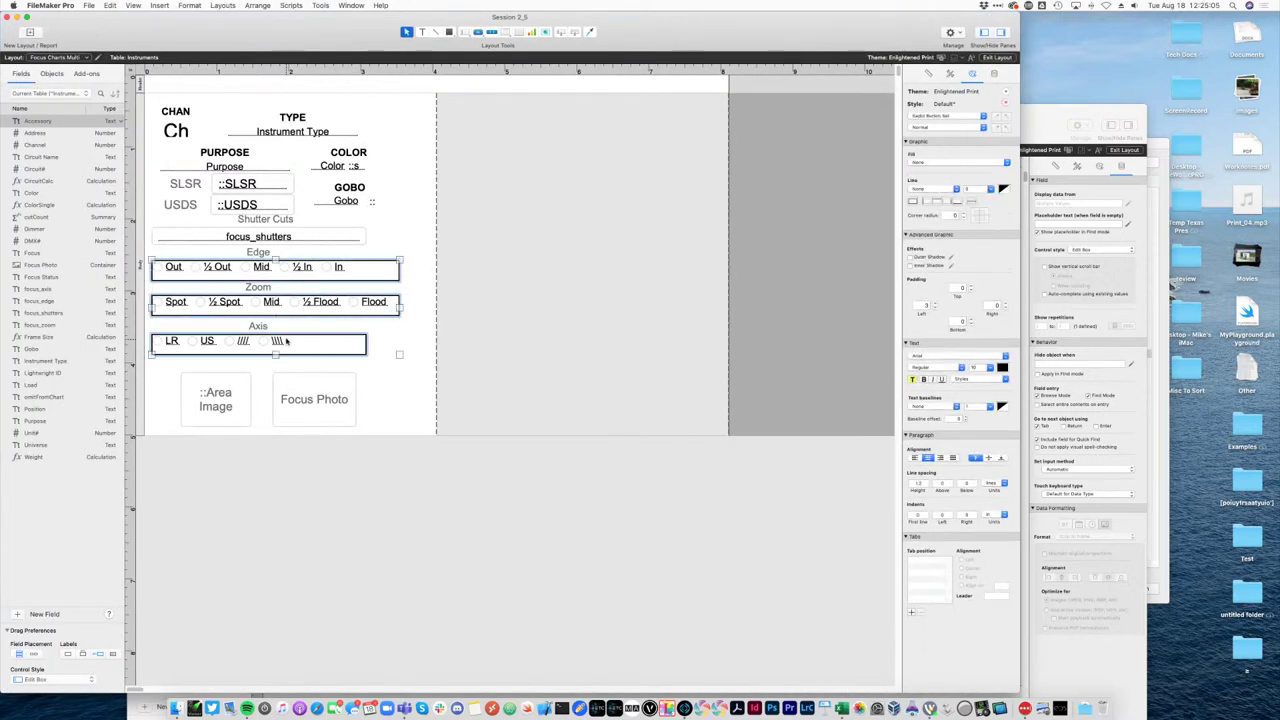
{"action": "left_click", "coordinate": [994, 74]}
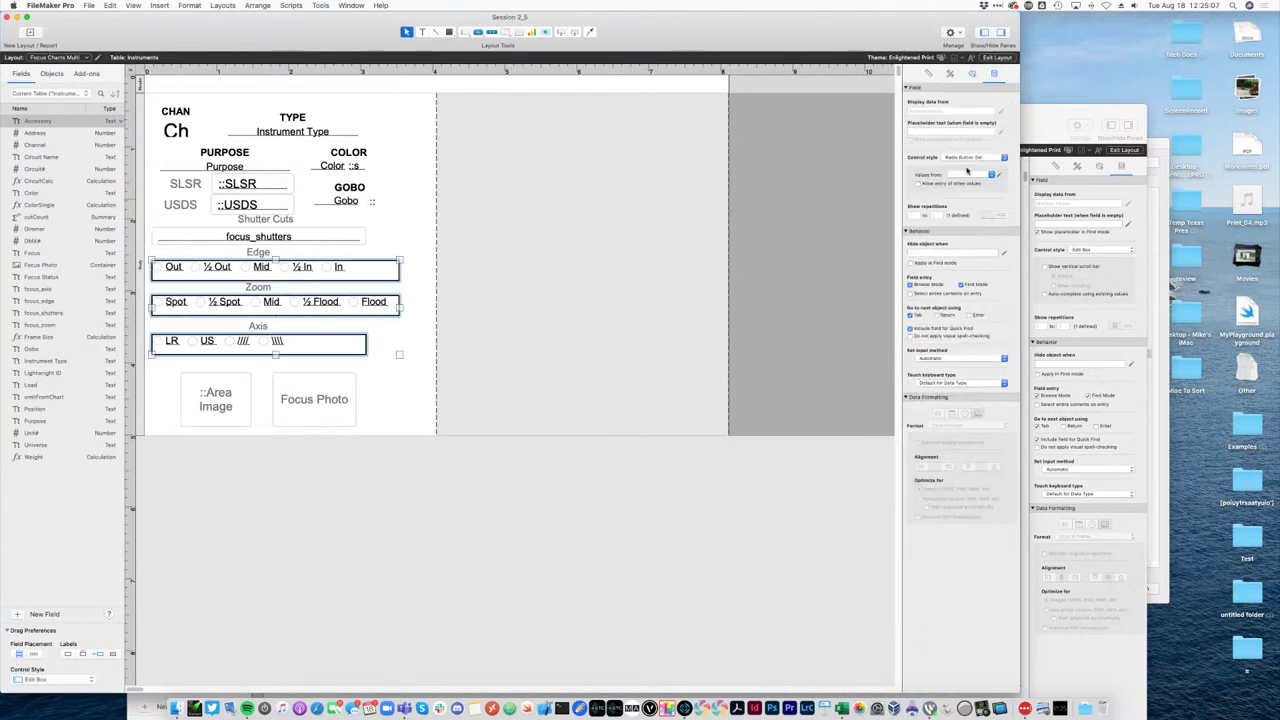
{"action": "left_click", "coordinate": [975, 158]}
{"action": "left_click", "coordinate": [955, 131]}
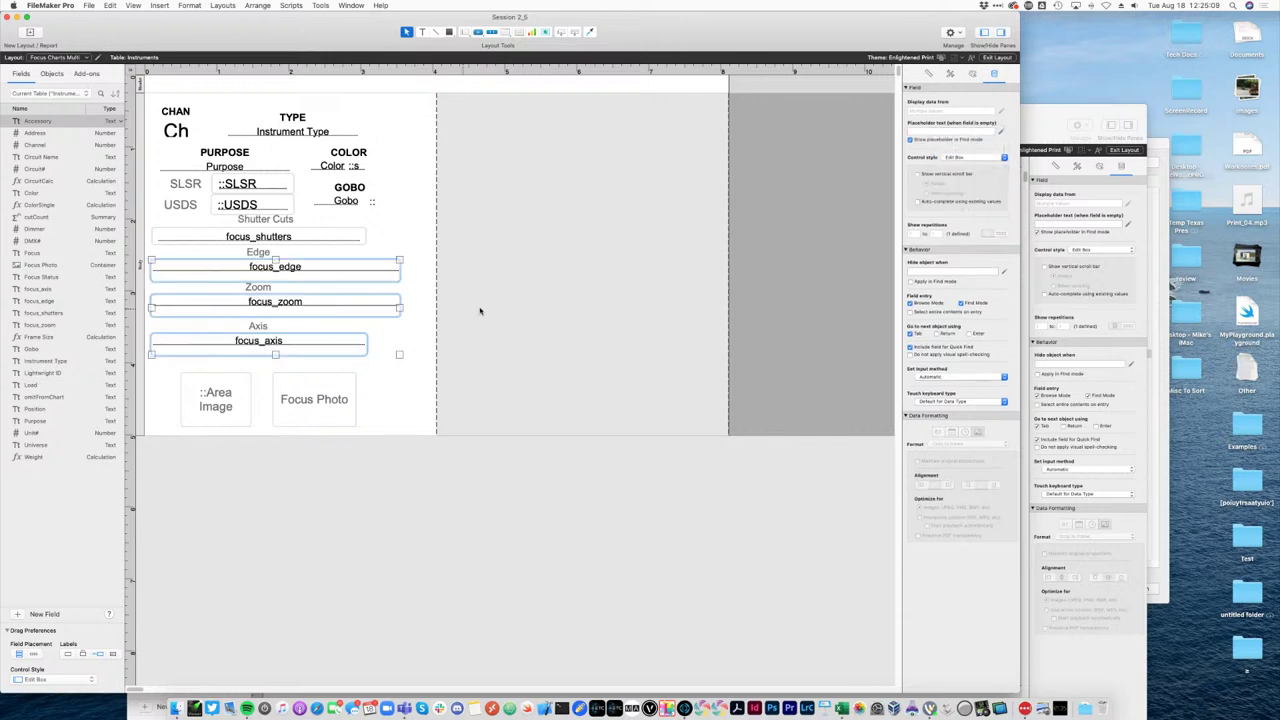
{"action": "key", "text": "super+u"}
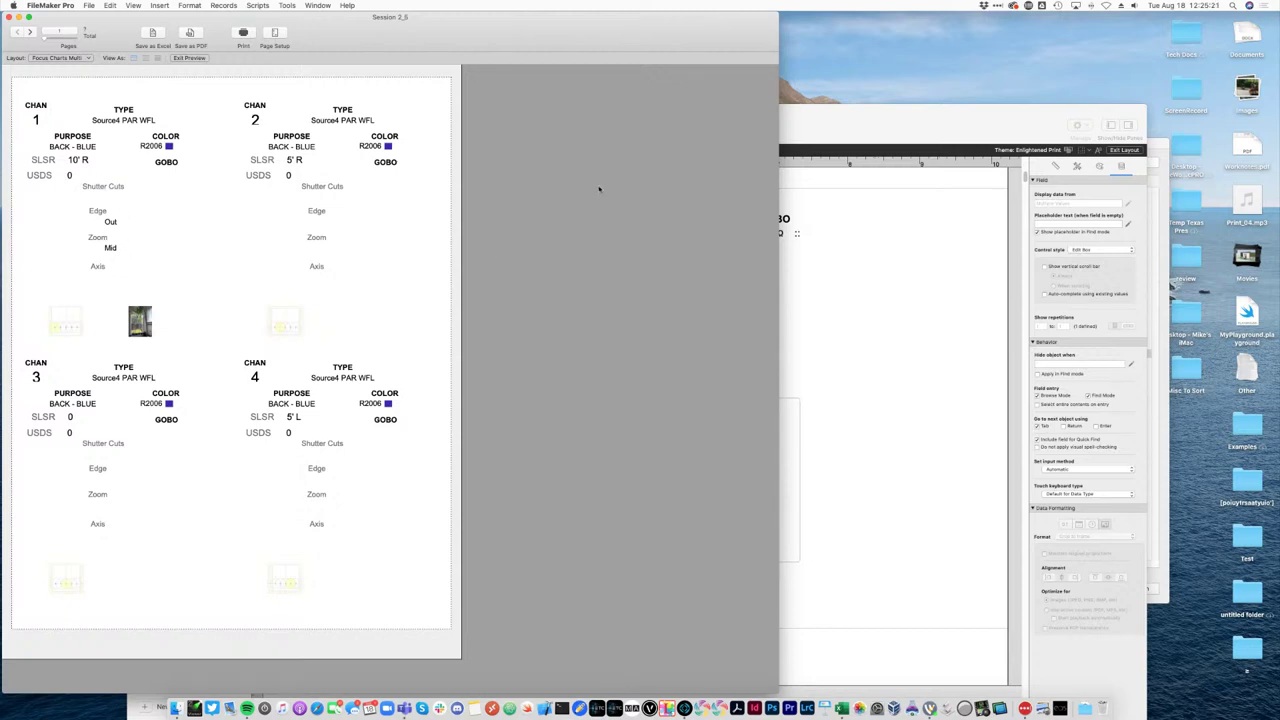
Open the MWLD Paperwork Management Portal file and show the Beam Details in its Focus Assistant.
{"action": "left_click", "coordinate": [89, 5]}
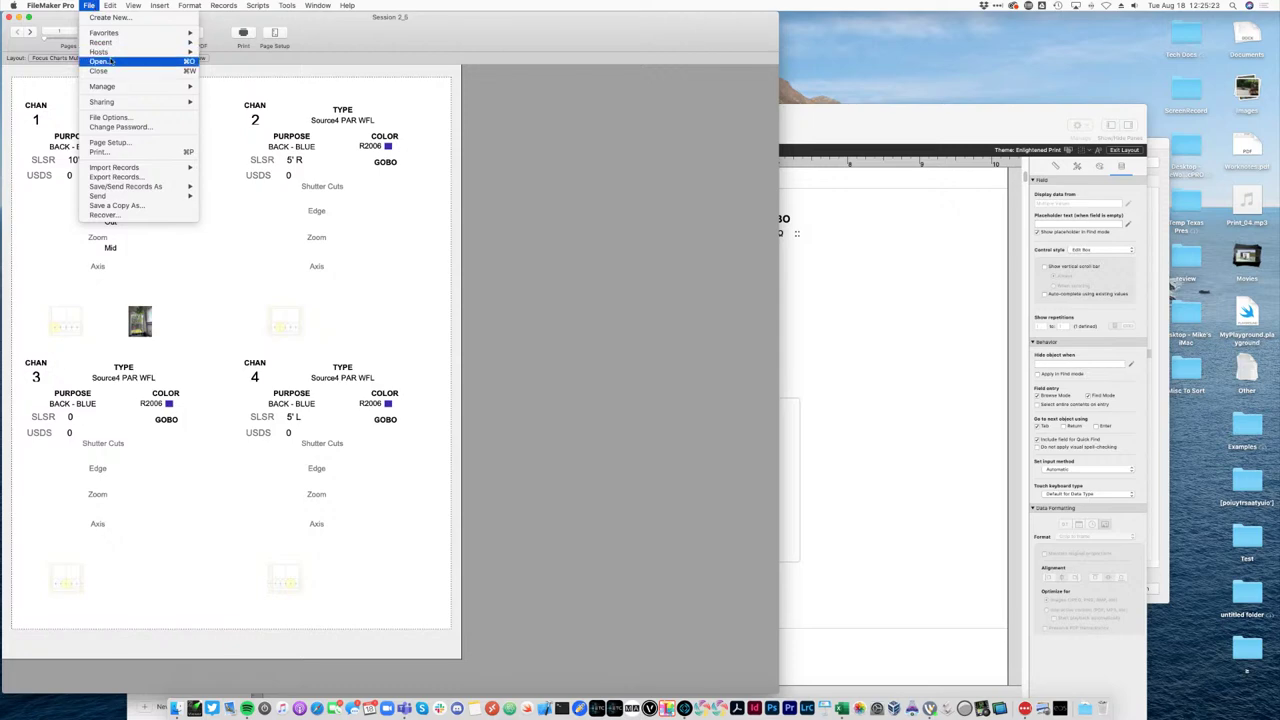
{"action": "left_click", "coordinate": [269, 59]}
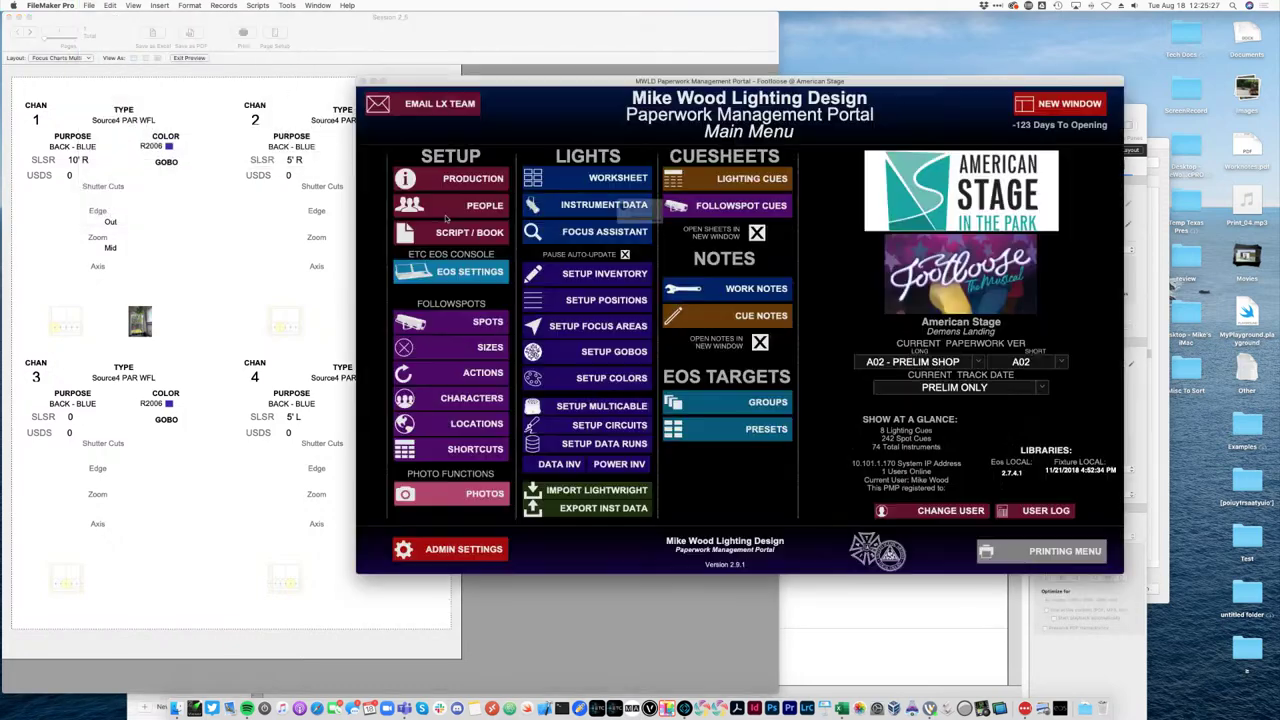
{"action": "left_click", "coordinate": [702, 254]}
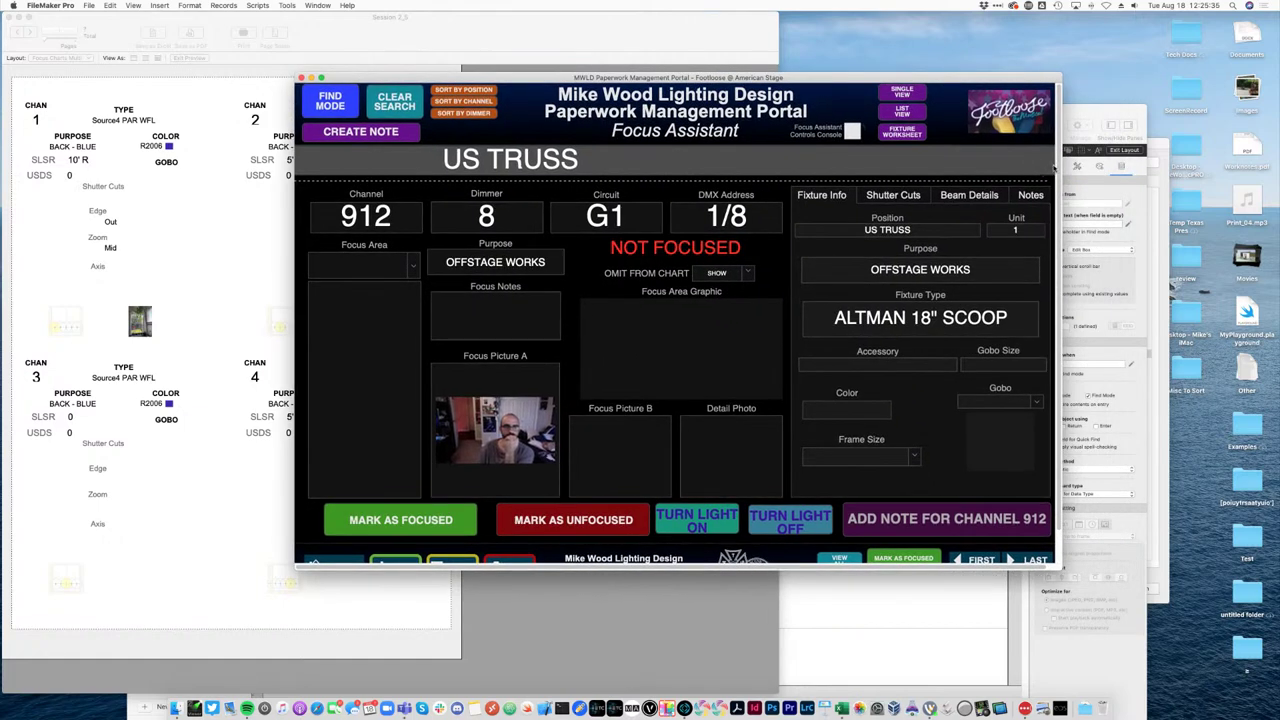
{"action": "left_click", "coordinate": [995, 194]}
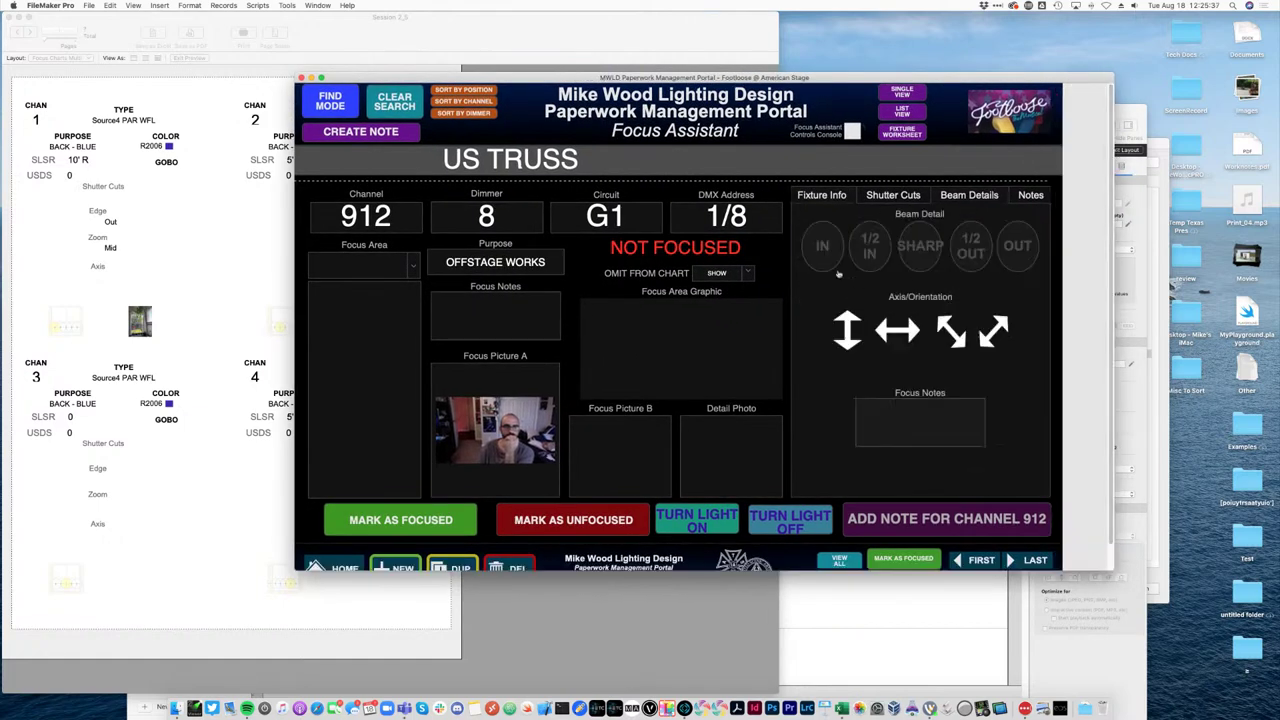
Run through channel 912's beam sharpness options up to OUT, and its axis orientations up to the rising diagonal arrow.
{"action": "left_click", "coordinate": [866, 248]}
{"action": "left_click", "coordinate": [919, 246]}
{"action": "left_click", "coordinate": [970, 246]}
{"action": "left_click", "coordinate": [1017, 246]}
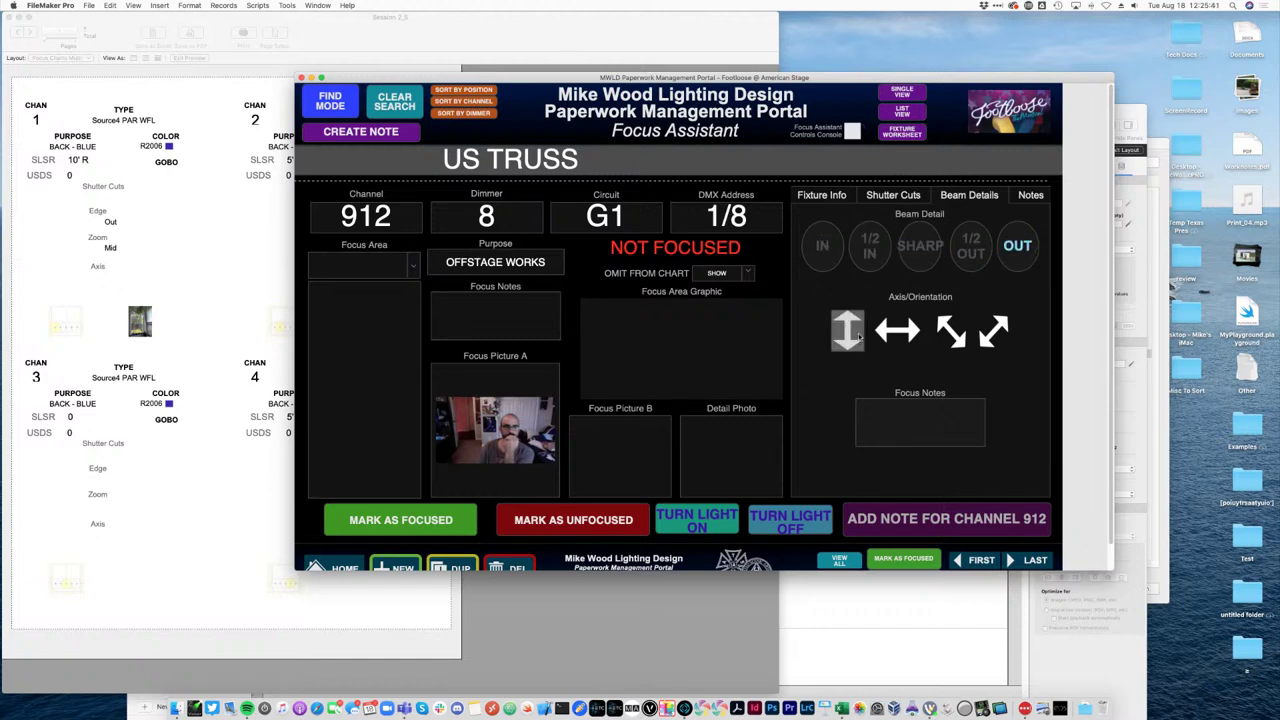
{"action": "left_click", "coordinate": [847, 330]}
{"action": "left_click", "coordinate": [896, 334]}
{"action": "left_click", "coordinate": [950, 340]}
{"action": "left_click", "coordinate": [988, 338]}
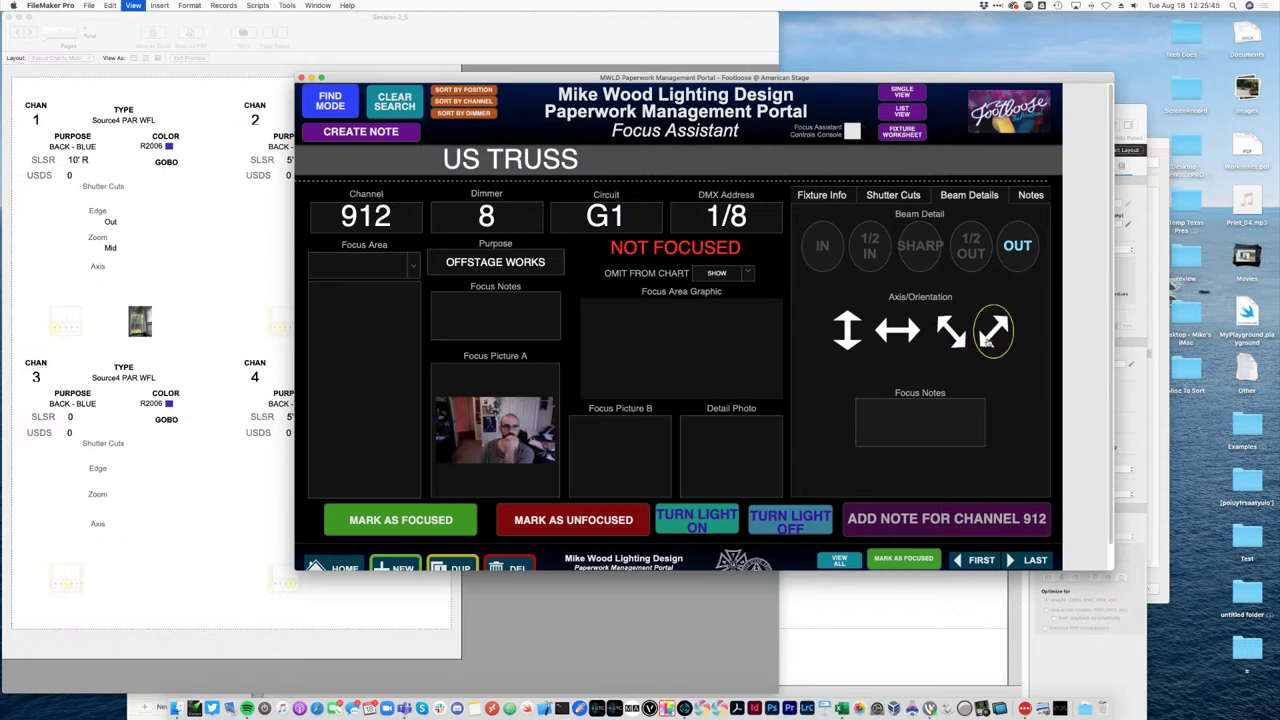
Switch the Focus Assistant to layout editing and move the yellow highlight oval down off the vertical axis arrow.
{"action": "key", "text": "super+l"}
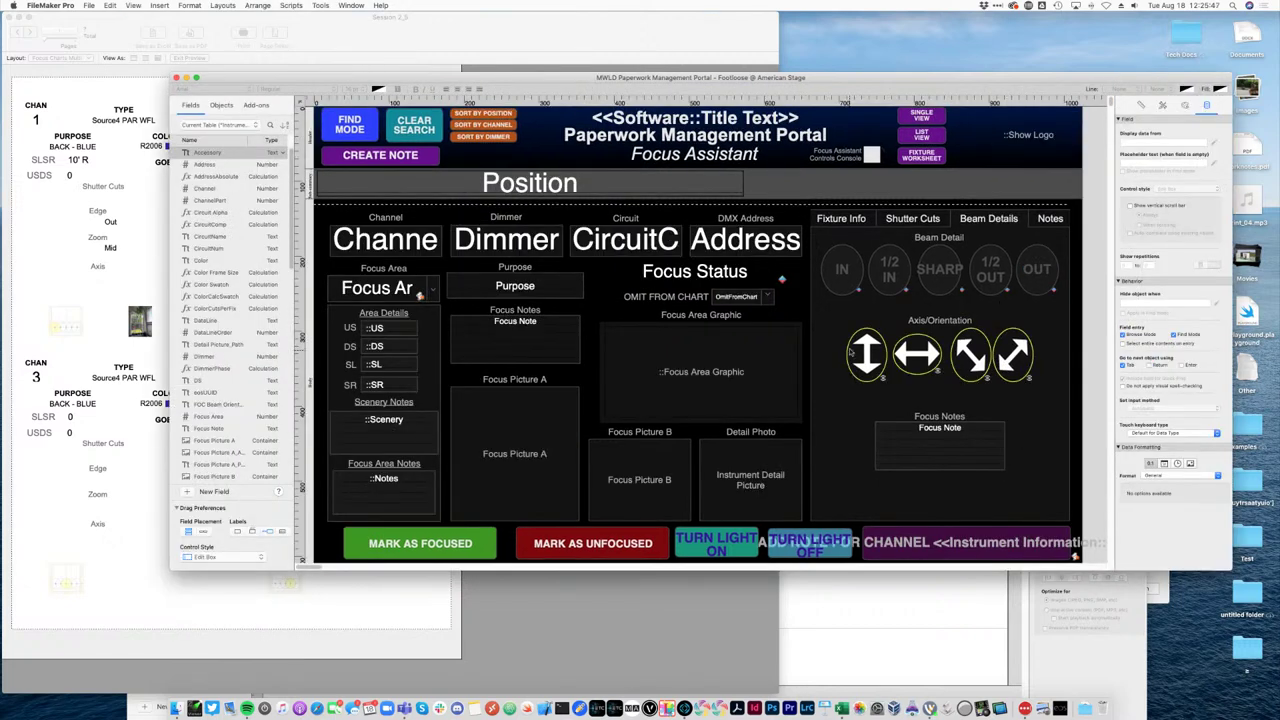
{"action": "left_click", "coordinate": [875, 388]}
{"action": "left_click", "coordinate": [868, 383]}
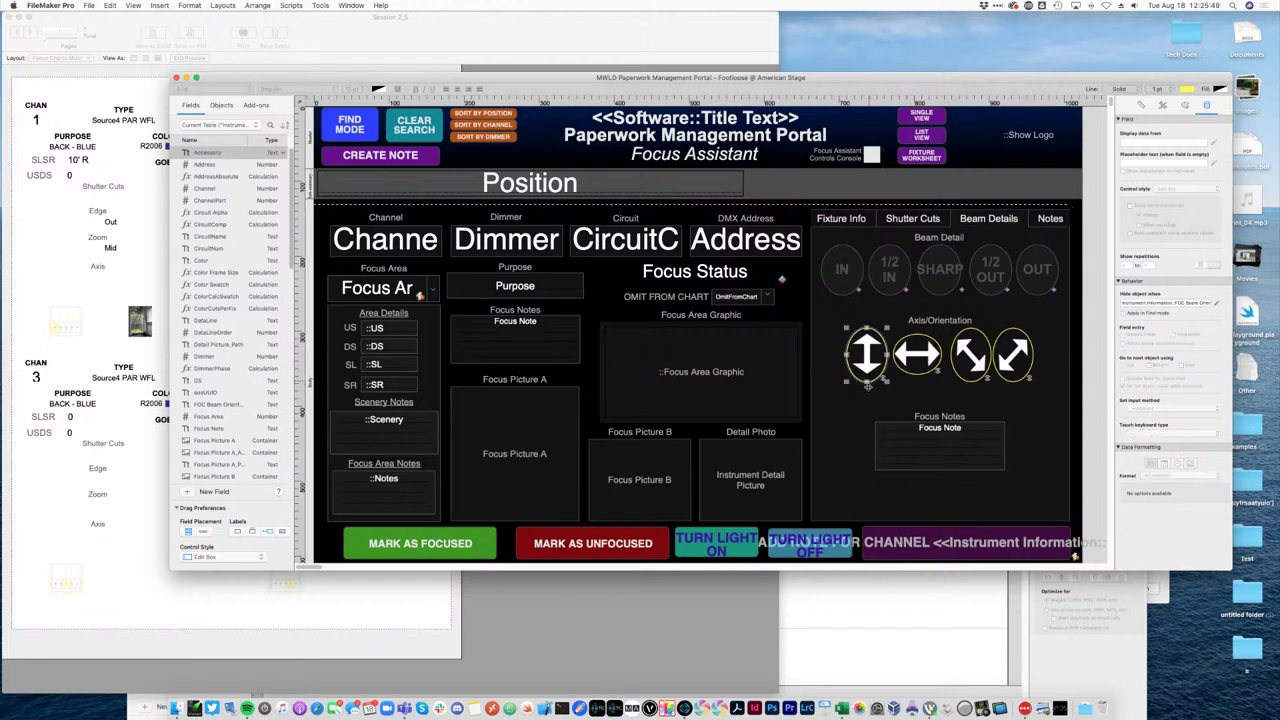
{"action": "left_click_drag", "start_coordinate": [868, 389], "coordinate": [848, 422]}
Inspect the vertical axis arrow's button setup and close it without changes.
{"action": "left_click", "coordinate": [880, 345]}
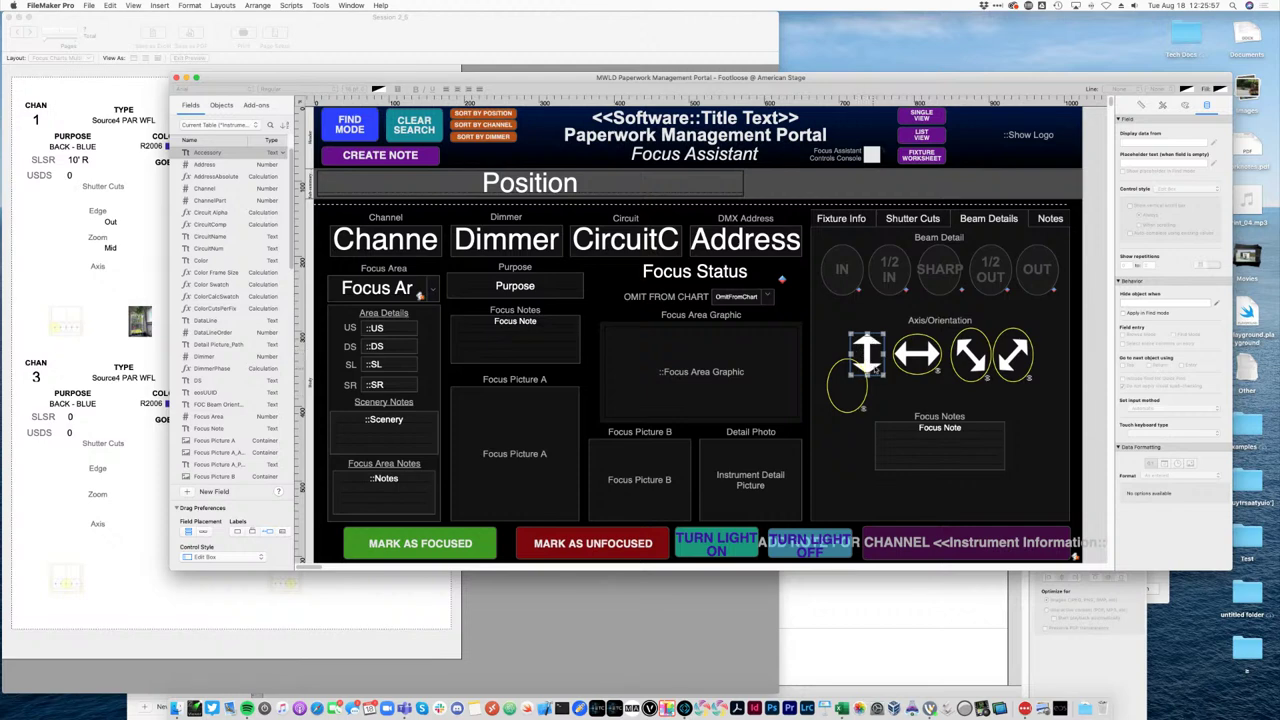
{"action": "double_click", "coordinate": [875, 351]}
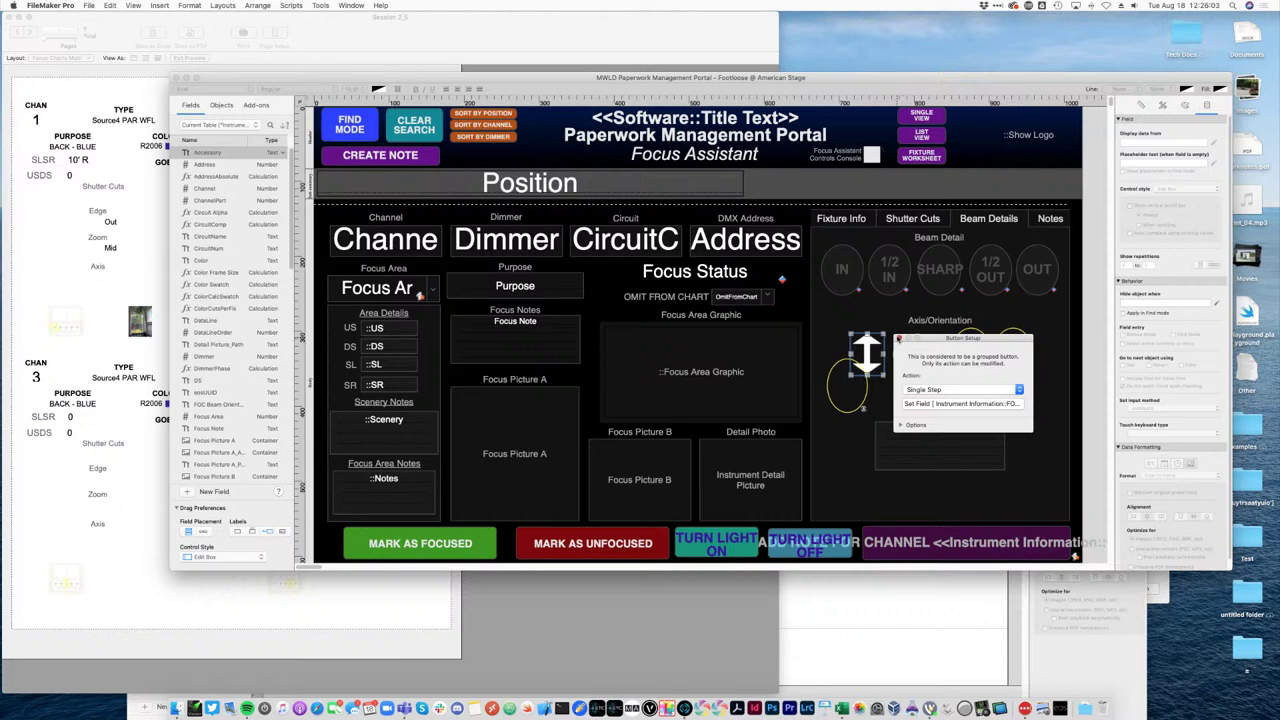
{"action": "left_click", "coordinate": [898, 340]}
Examine the hide-object calculation of the yellow oval, cancel it, and undo the accidental move of the tab panel.
{"action": "left_click", "coordinate": [864, 404]}
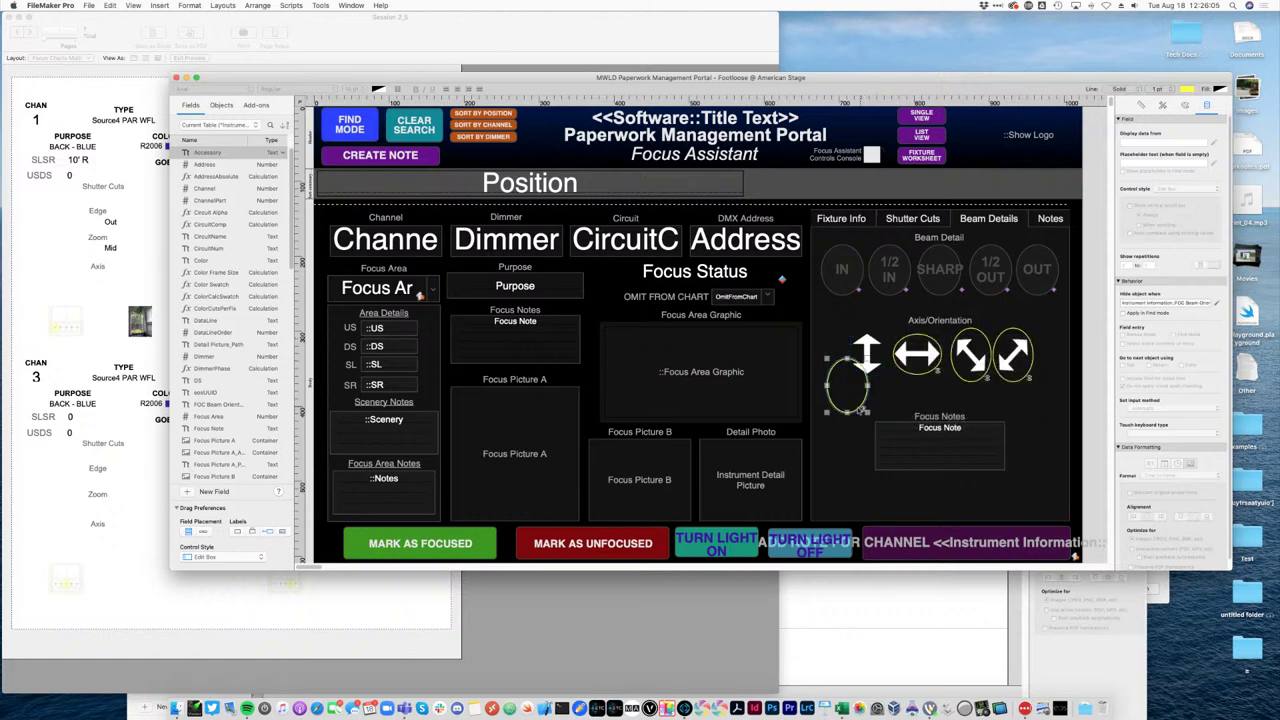
{"action": "left_click", "coordinate": [1215, 302]}
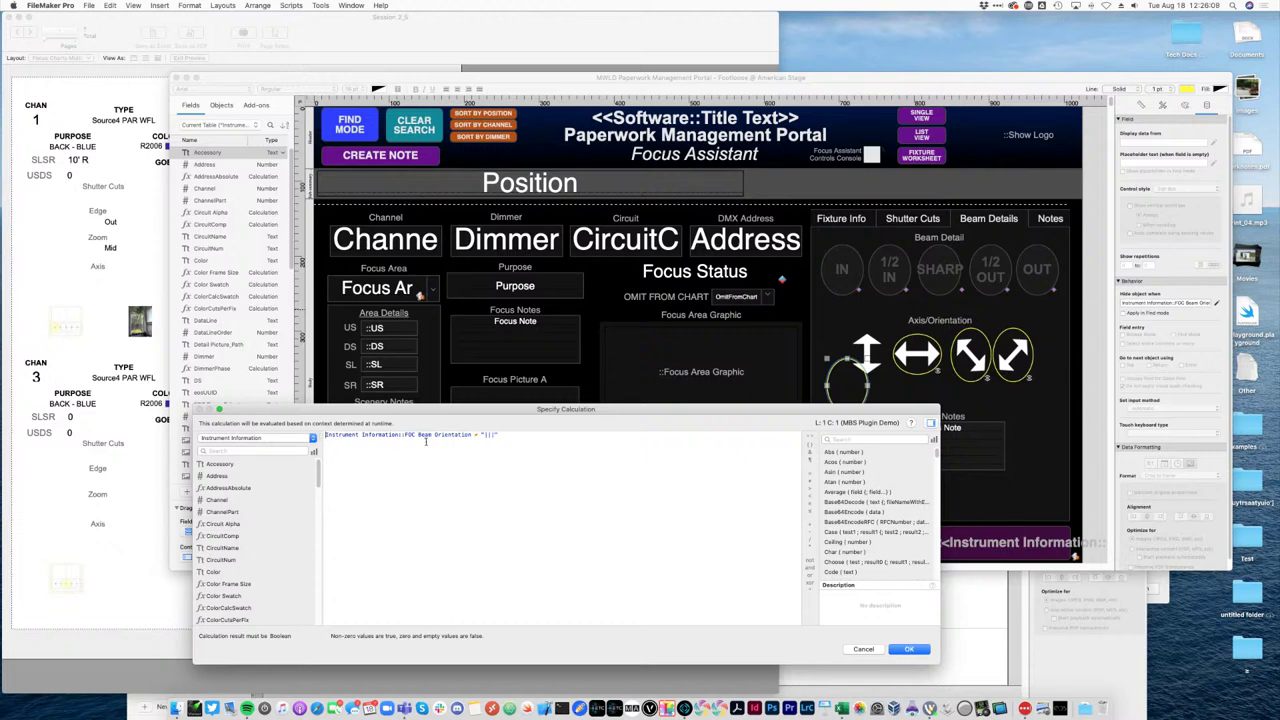
{"action": "left_click", "coordinate": [492, 437]}
{"action": "left_click_drag", "start_coordinate": [497, 436], "coordinate": [474, 438]}
{"action": "left_click", "coordinate": [489, 442]}
{"action": "left_click", "coordinate": [560, 457]}
{"action": "left_click", "coordinate": [857, 649]}
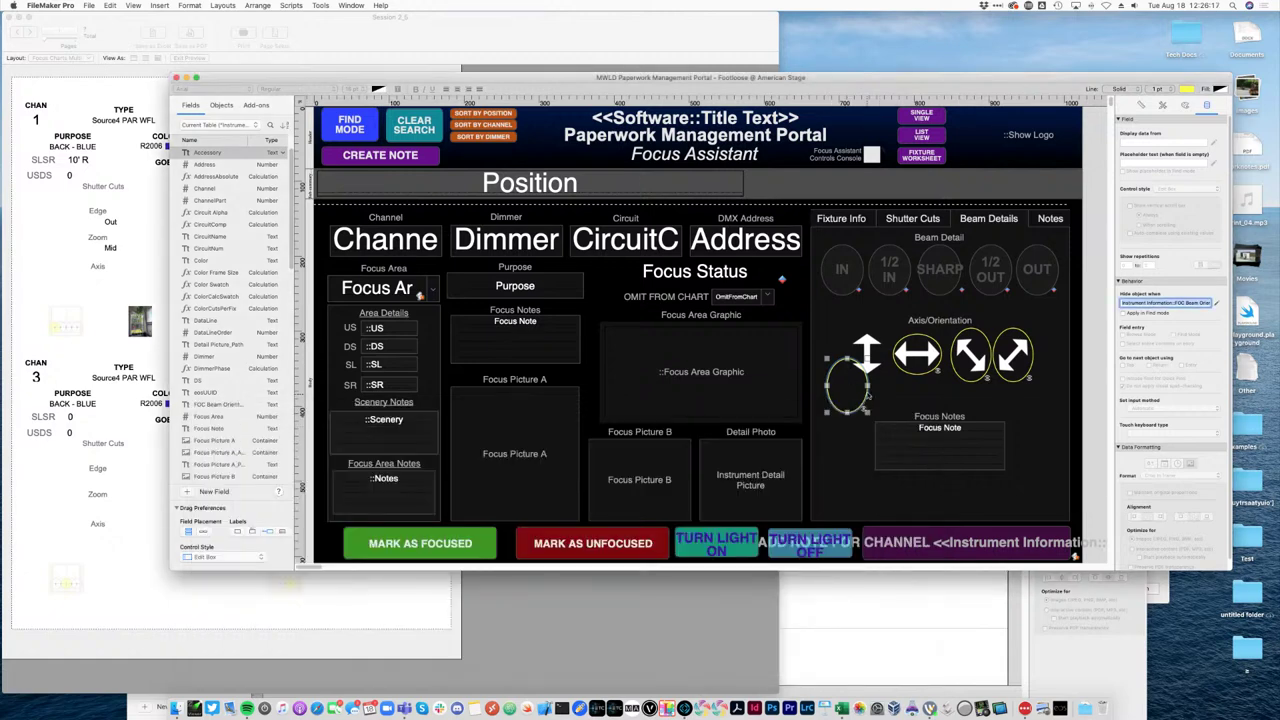
{"action": "left_click_drag", "start_coordinate": [868, 397], "coordinate": [862, 407]}
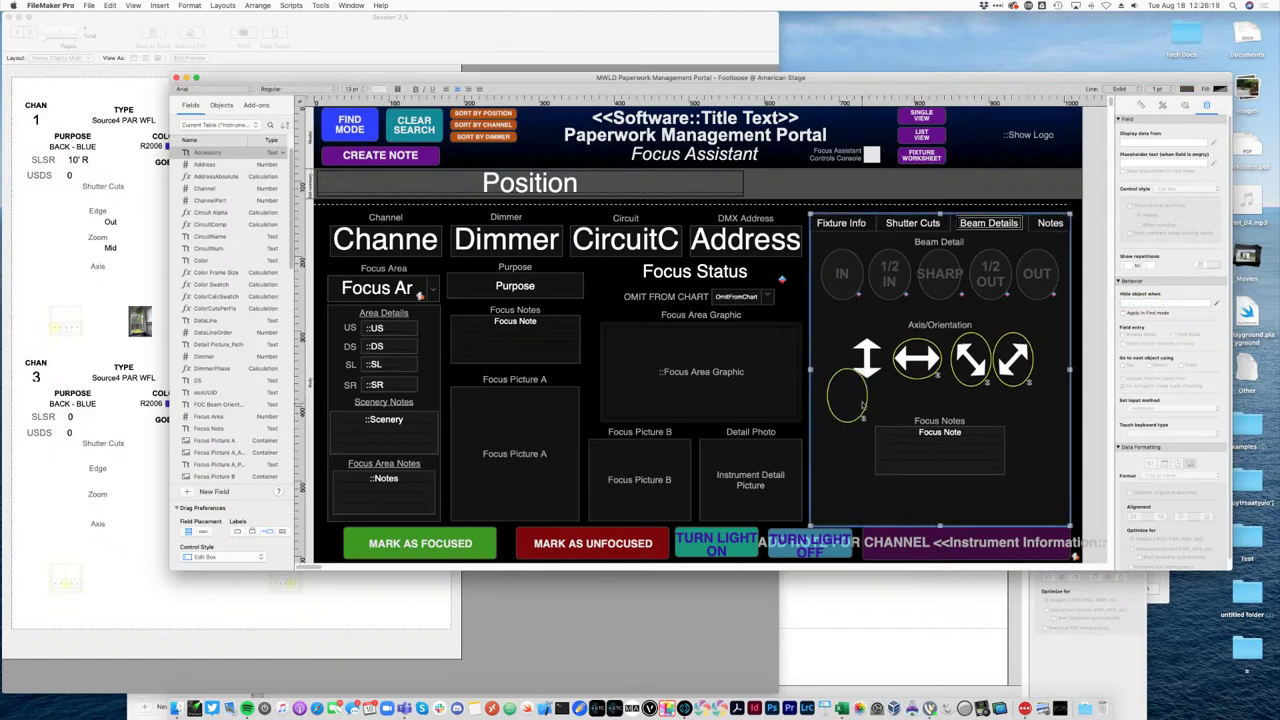
{"action": "key", "text": "super+z"}
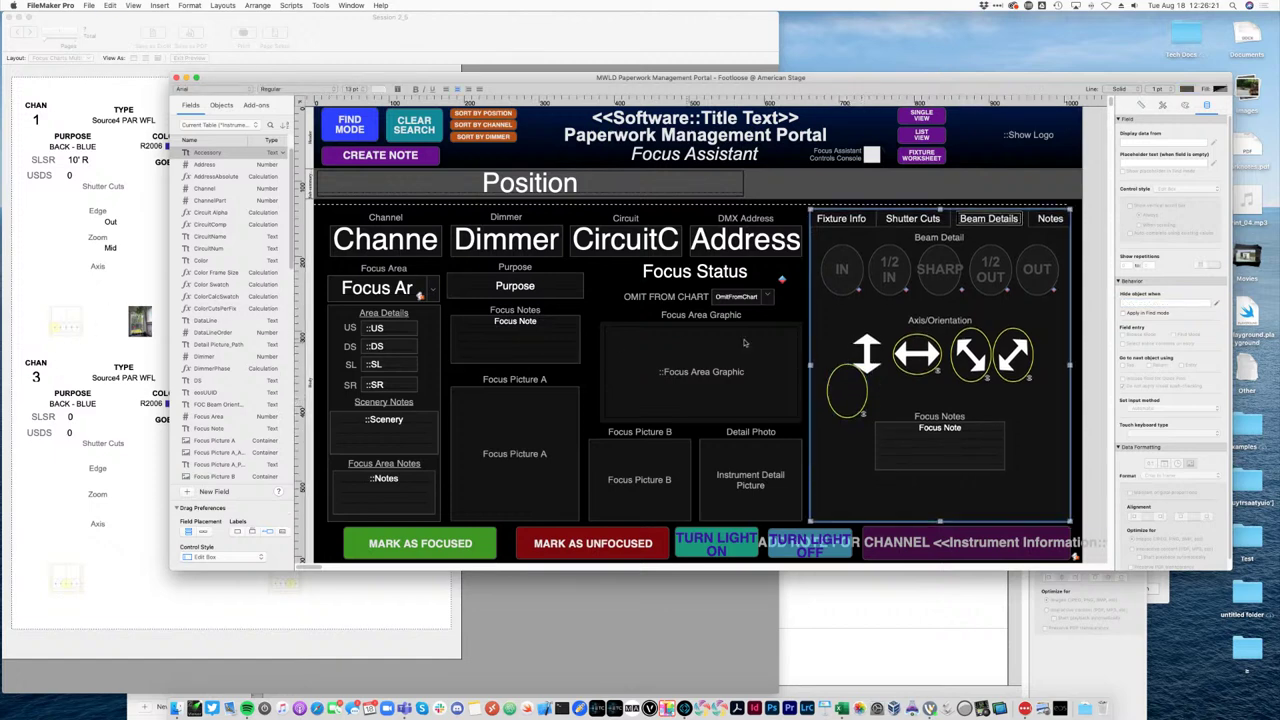
Inspect the button setup of the IN and 1/2 IN beam detail buttons.
{"action": "left_click", "coordinate": [851, 272]}
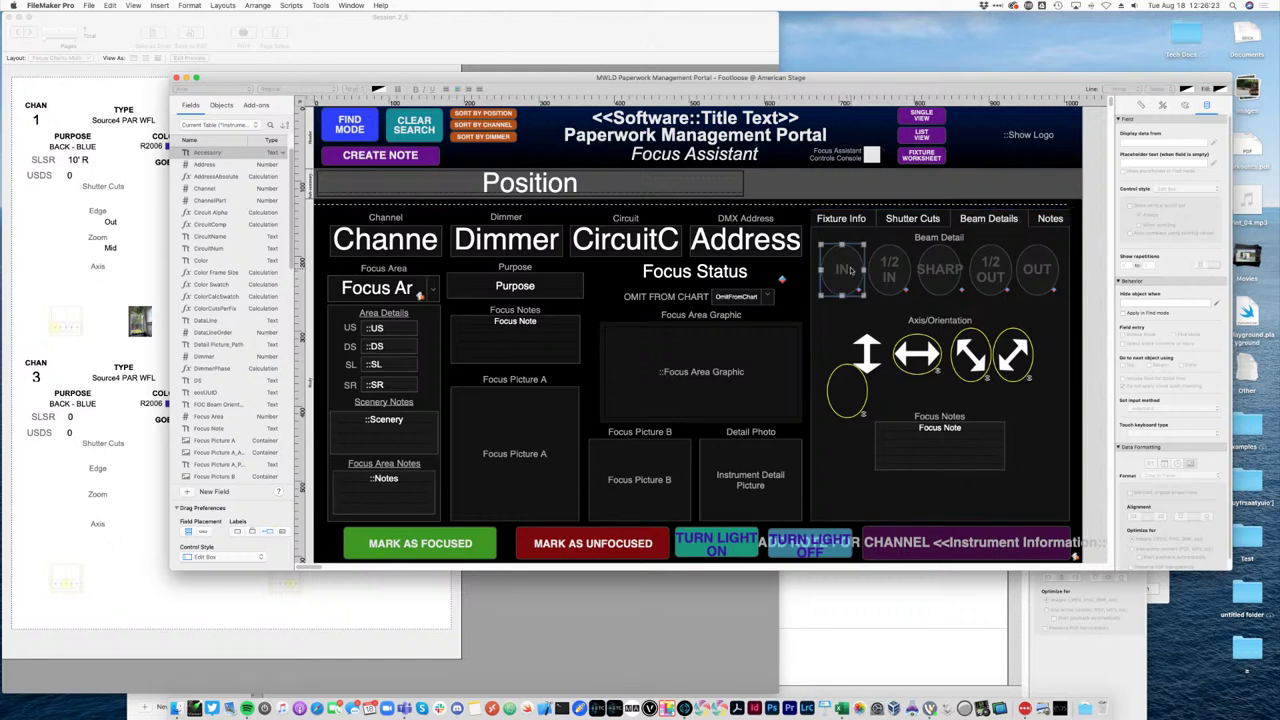
{"action": "double_click", "coordinate": [849, 265]}
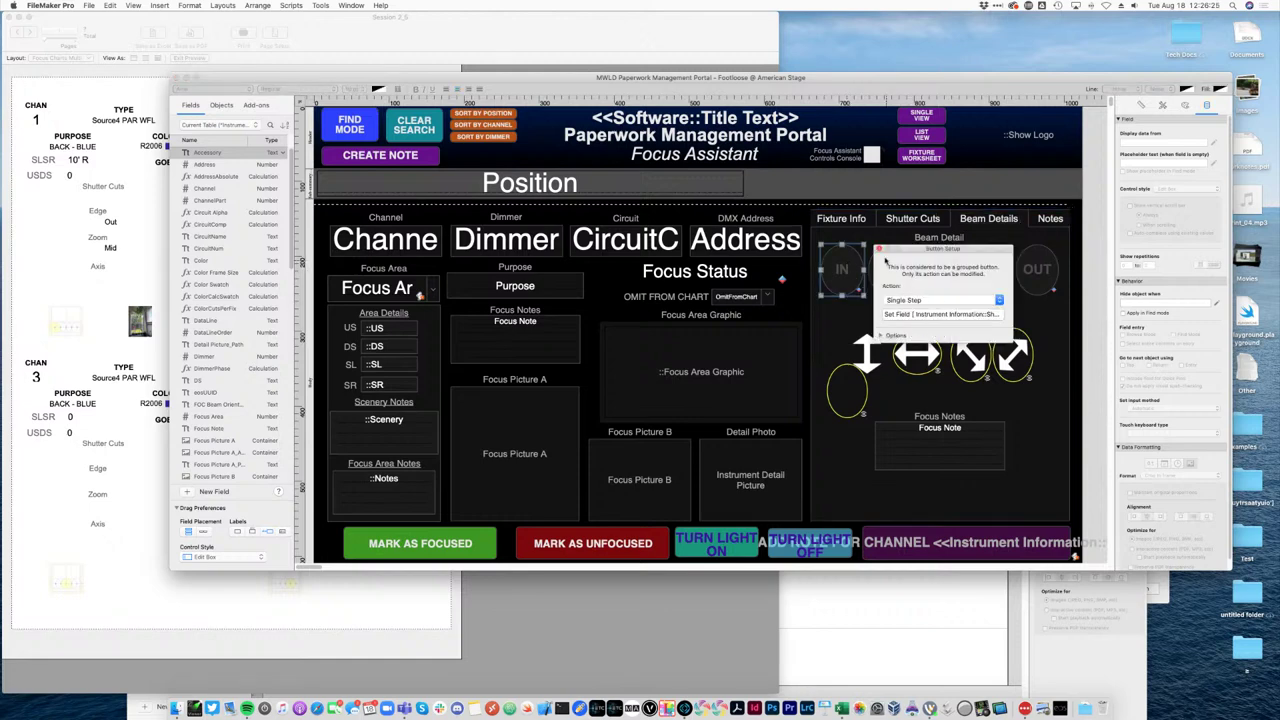
{"action": "left_click", "coordinate": [879, 249]}
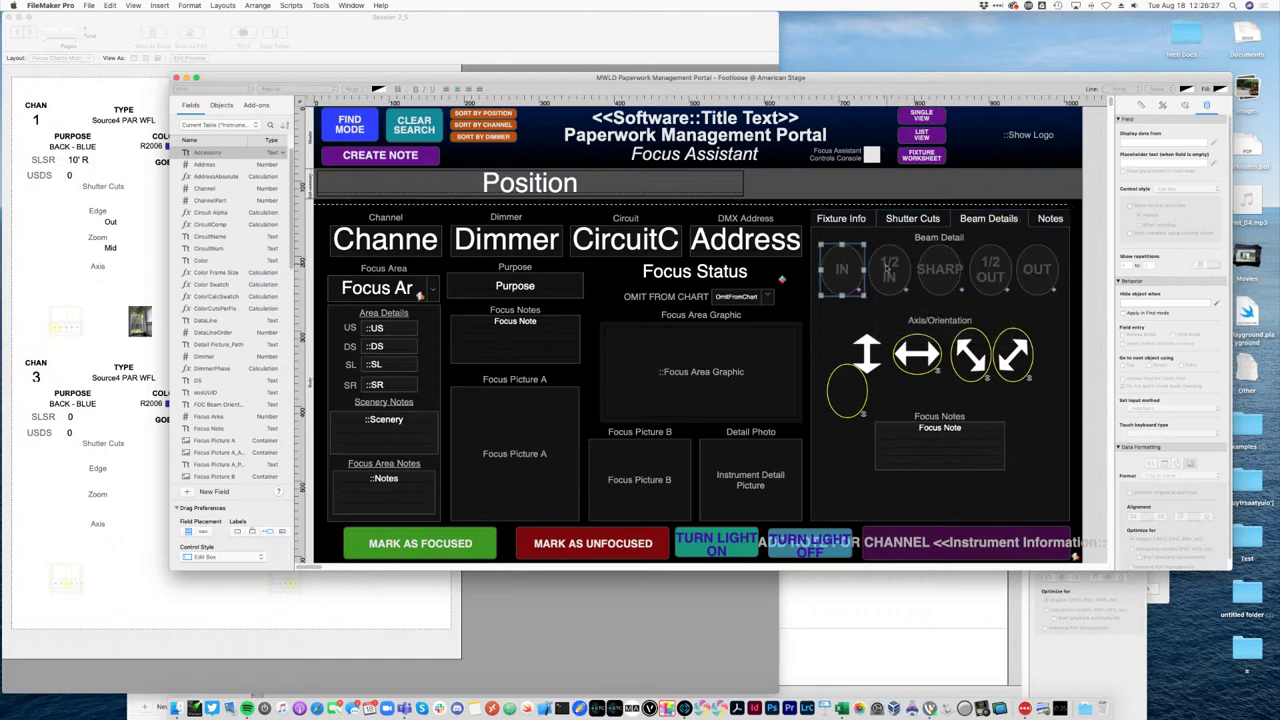
{"action": "double_click", "coordinate": [887, 268]}
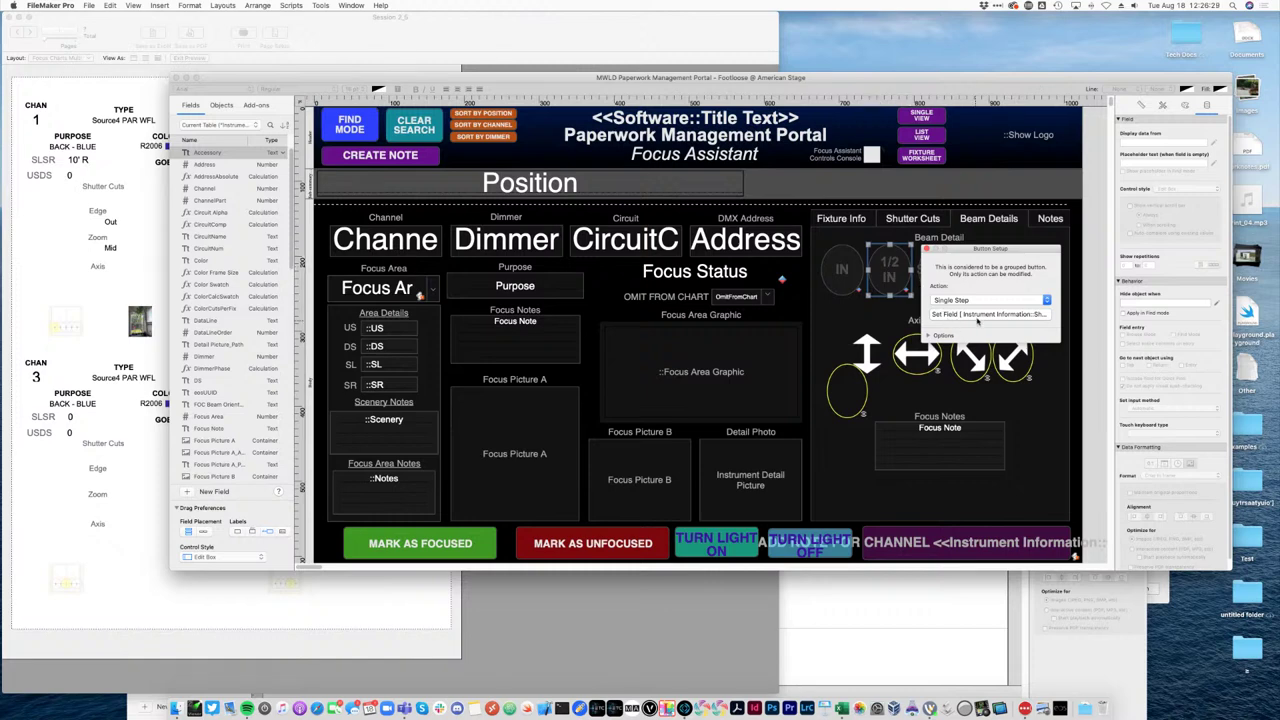
Examine the conditional formatting of the label inside the 1/2 IN button and close its settings.
{"action": "right_click", "coordinate": [905, 270]}
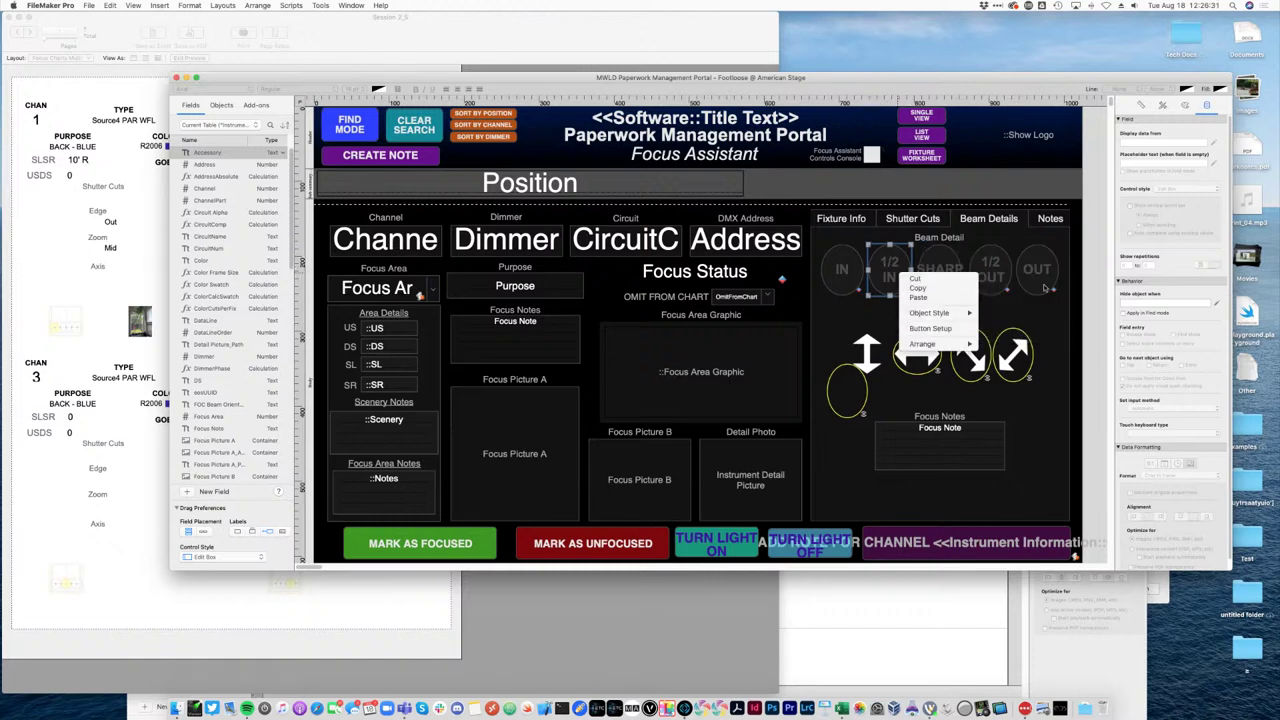
{"action": "left_click", "coordinate": [1087, 261]}
{"action": "key", "text": "super+shift+a"}
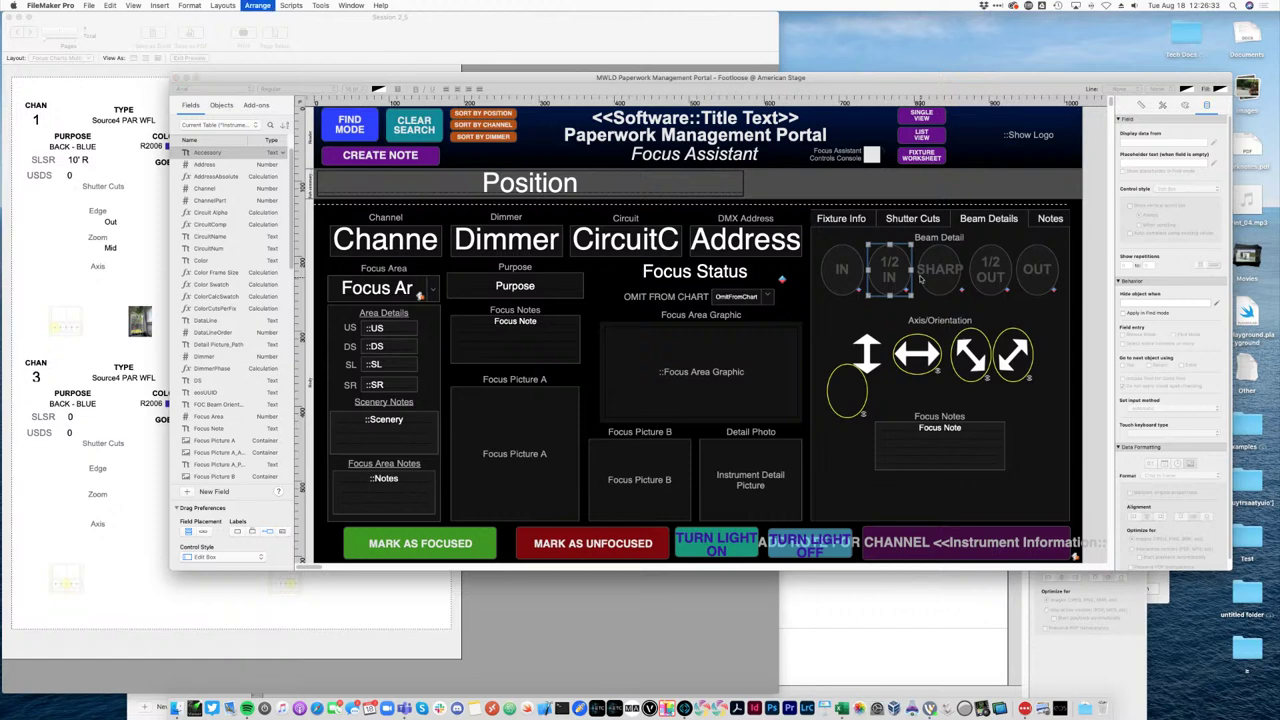
{"action": "left_click", "coordinate": [714, 225]}
{"action": "left_click", "coordinate": [889, 279]}
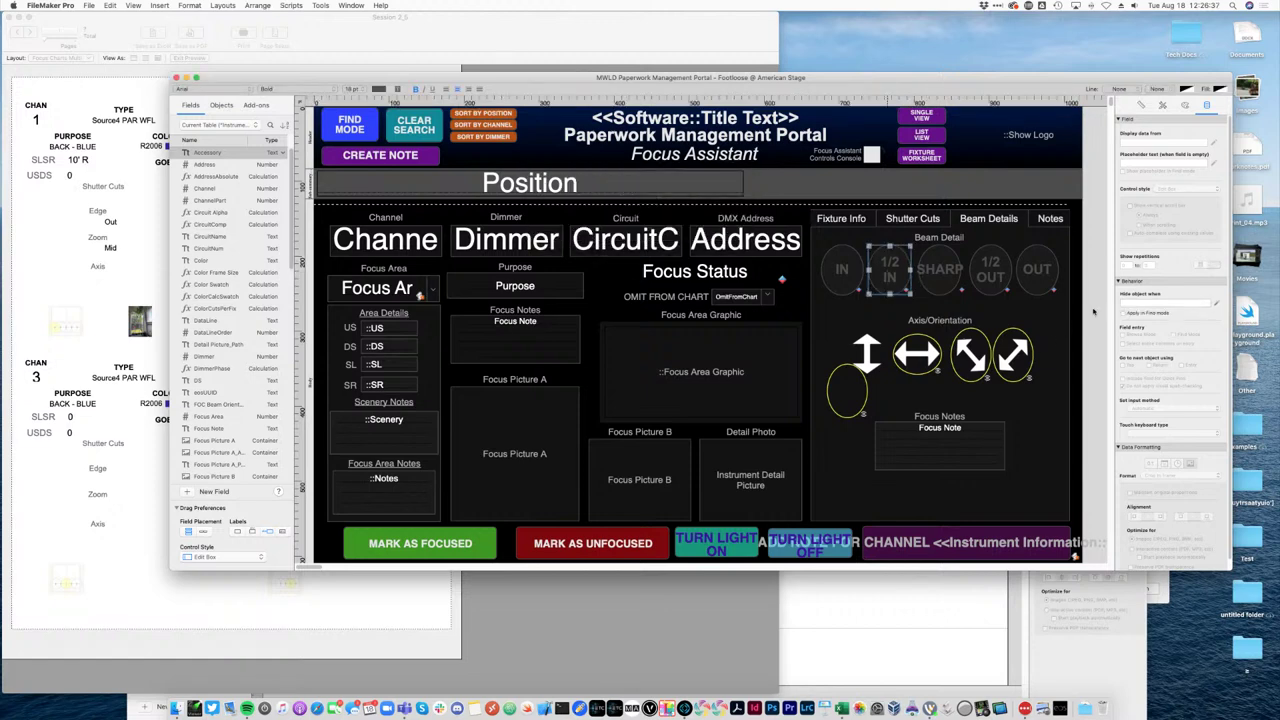
{"action": "right_click", "coordinate": [900, 268]}
{"action": "left_click", "coordinate": [924, 355]}
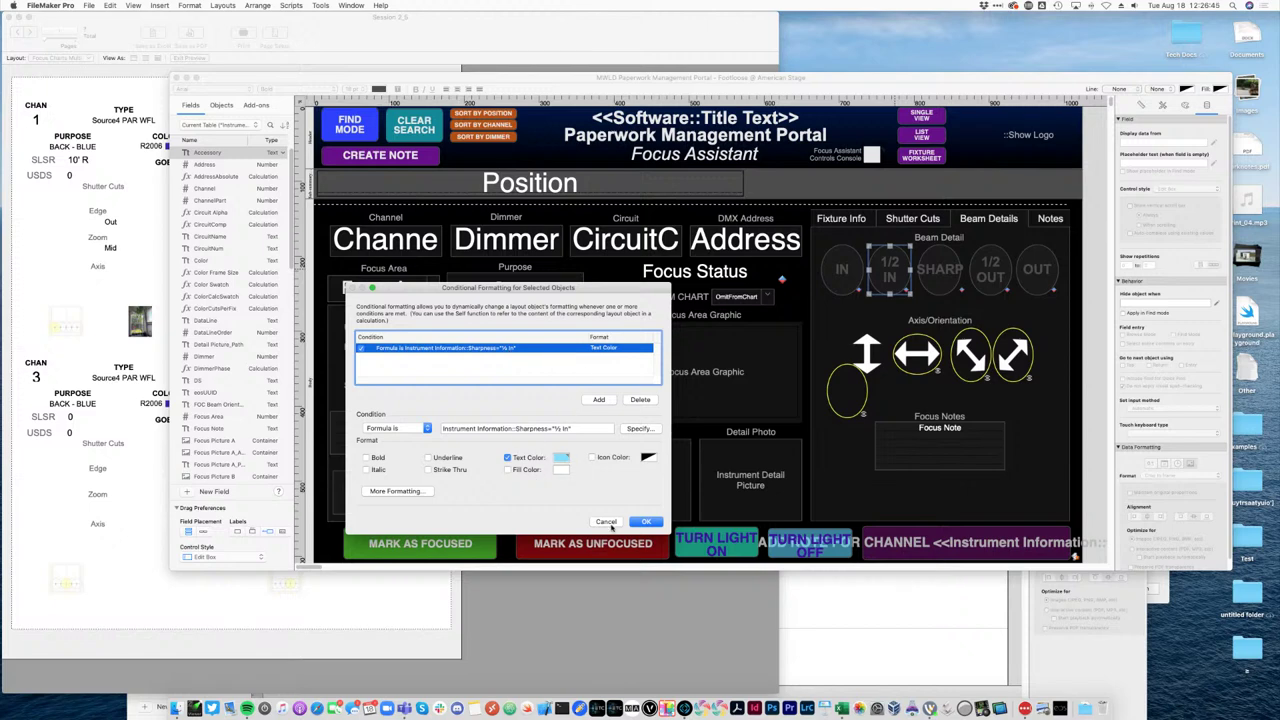
{"action": "left_click", "coordinate": [645, 521]}
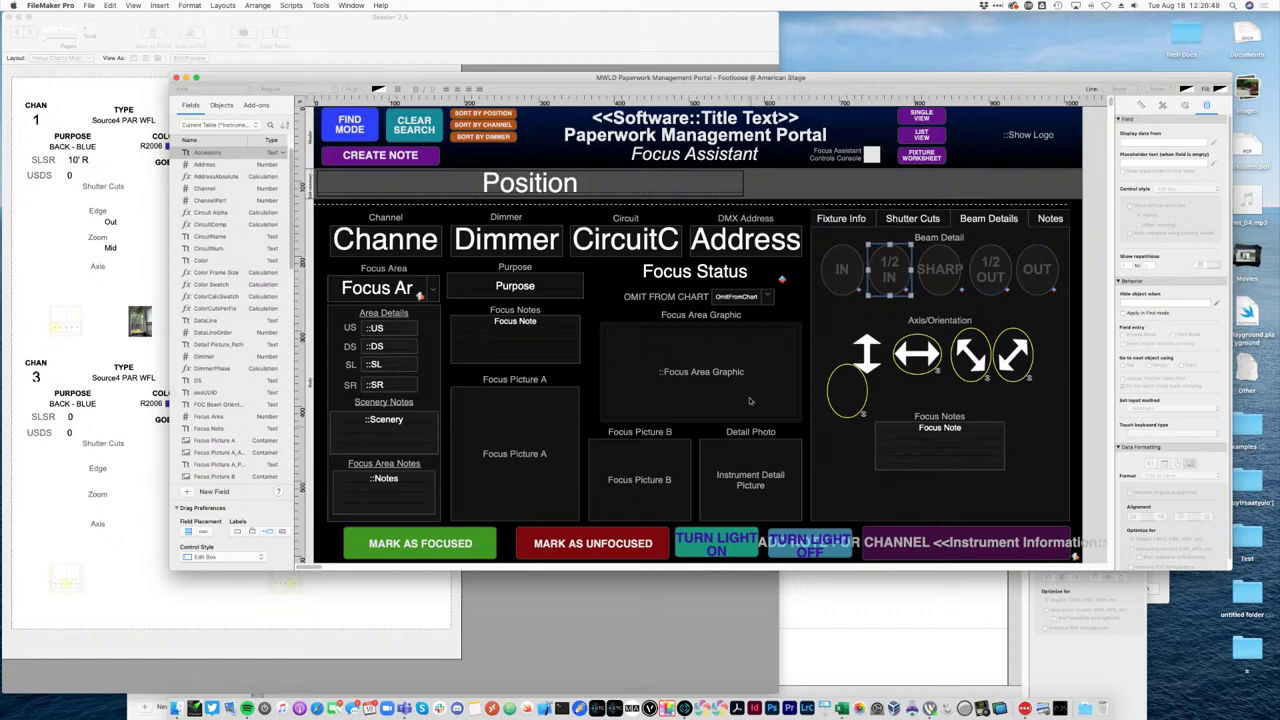
{"action": "left_click", "coordinate": [884, 365]}
{"action": "left_click", "coordinate": [918, 361], "text": "shift"}
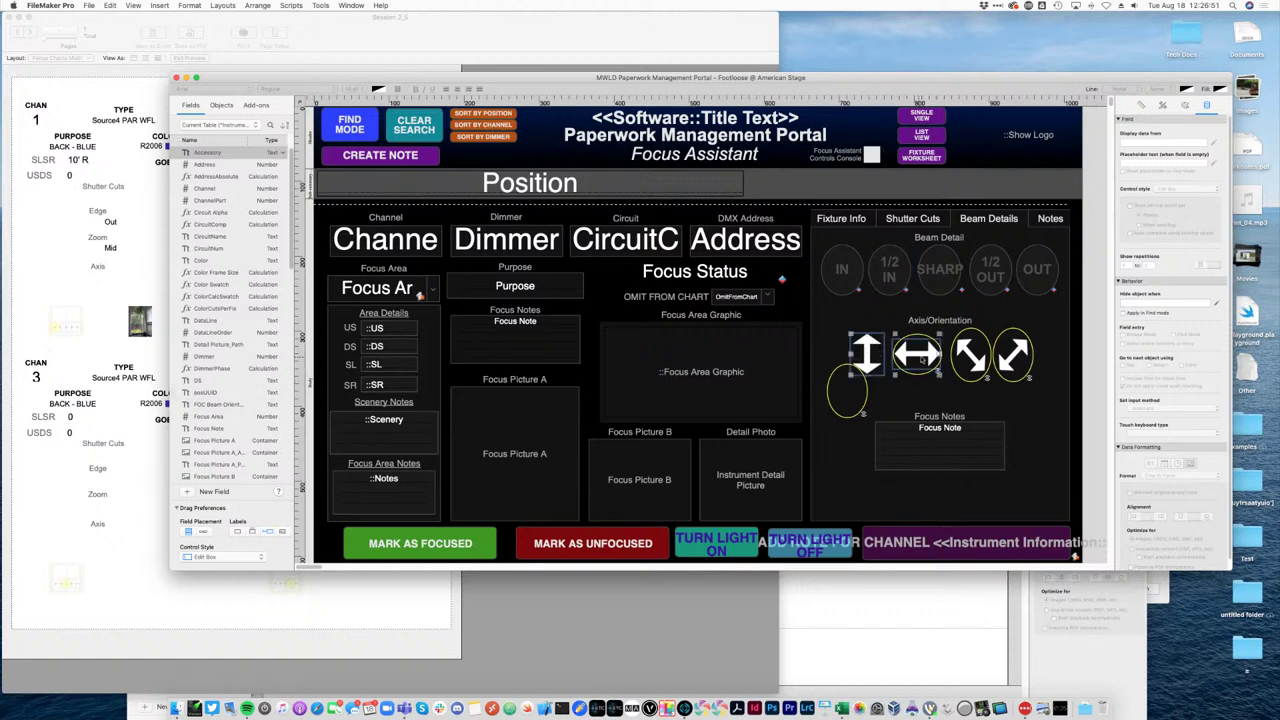
{"action": "left_click", "coordinate": [964, 358], "text": "shift"}
{"action": "left_click", "coordinate": [1012, 356], "text": "shift"}
Return to the Session 2_5 layout in editing mode, move the focus_axis field to the label's upper-right corner and narrow it to about 1 inch.
{"action": "left_click", "coordinate": [479, 35]}
{"action": "key", "text": "super+l"}
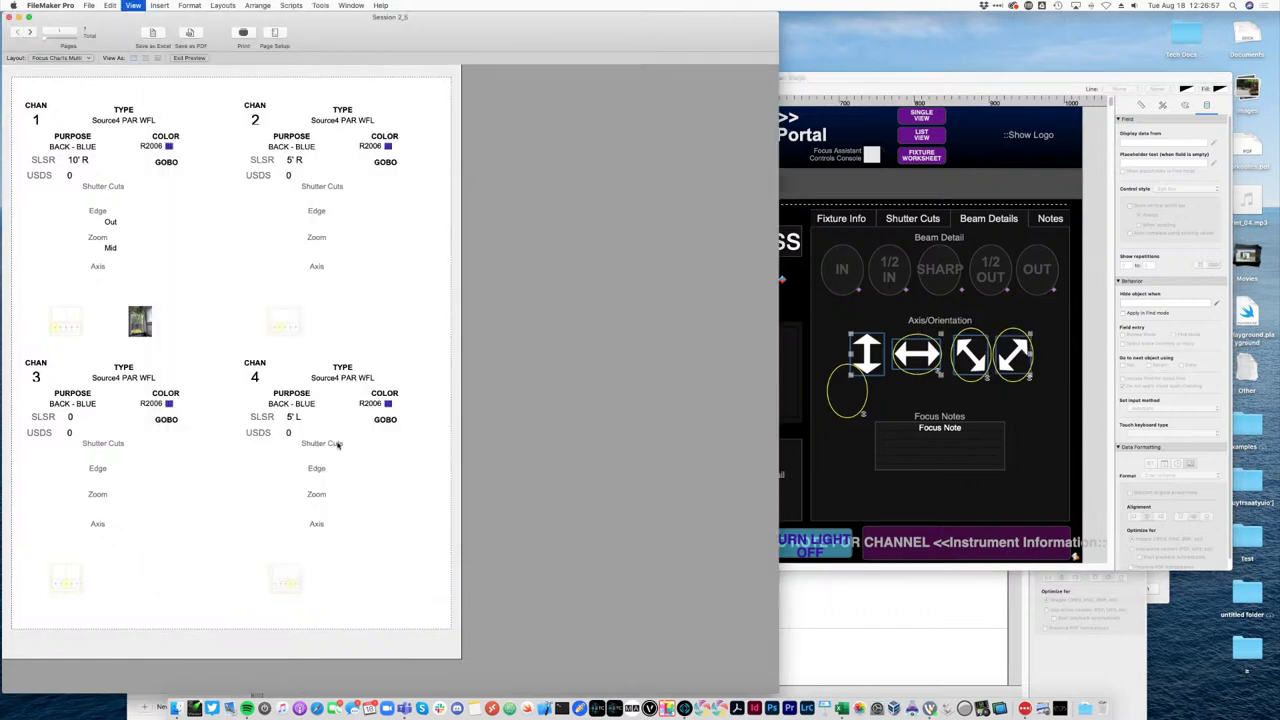
{"action": "left_click", "coordinate": [268, 341]}
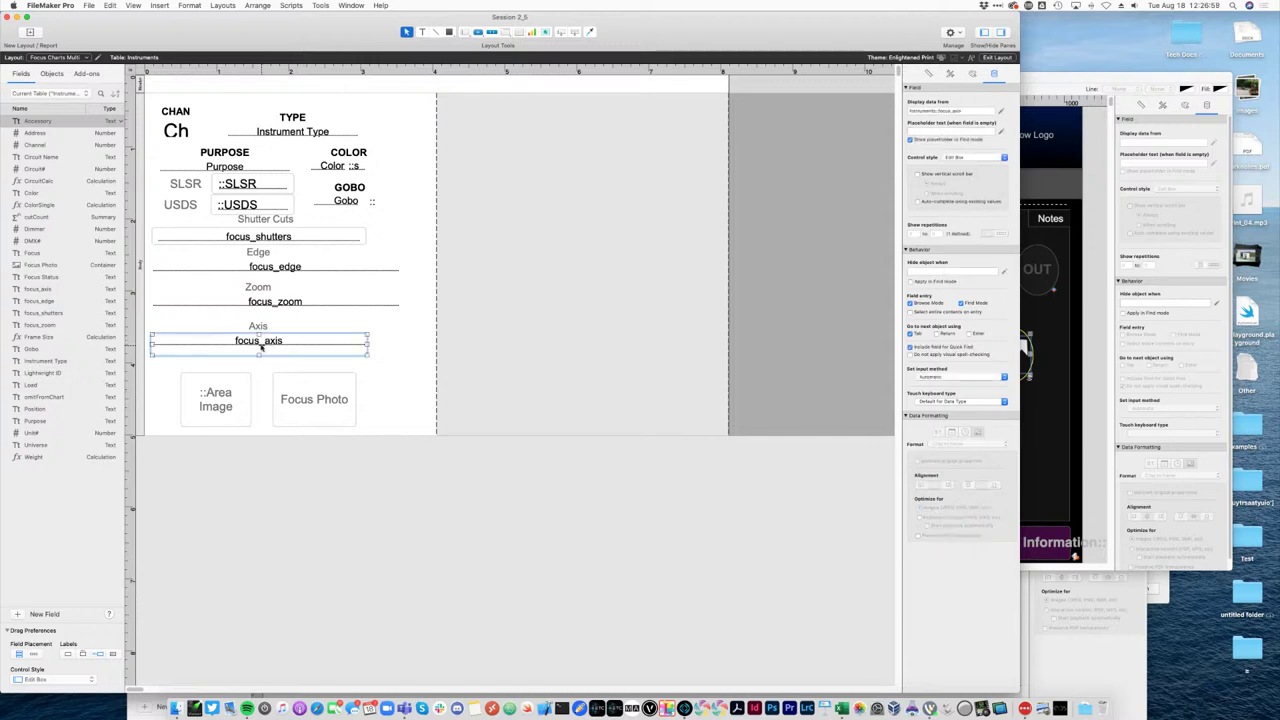
{"action": "left_click_drag", "start_coordinate": [268, 342], "coordinate": [357, 112]}
{"action": "left_click_drag", "start_coordinate": [457, 116], "coordinate": [406, 106]}
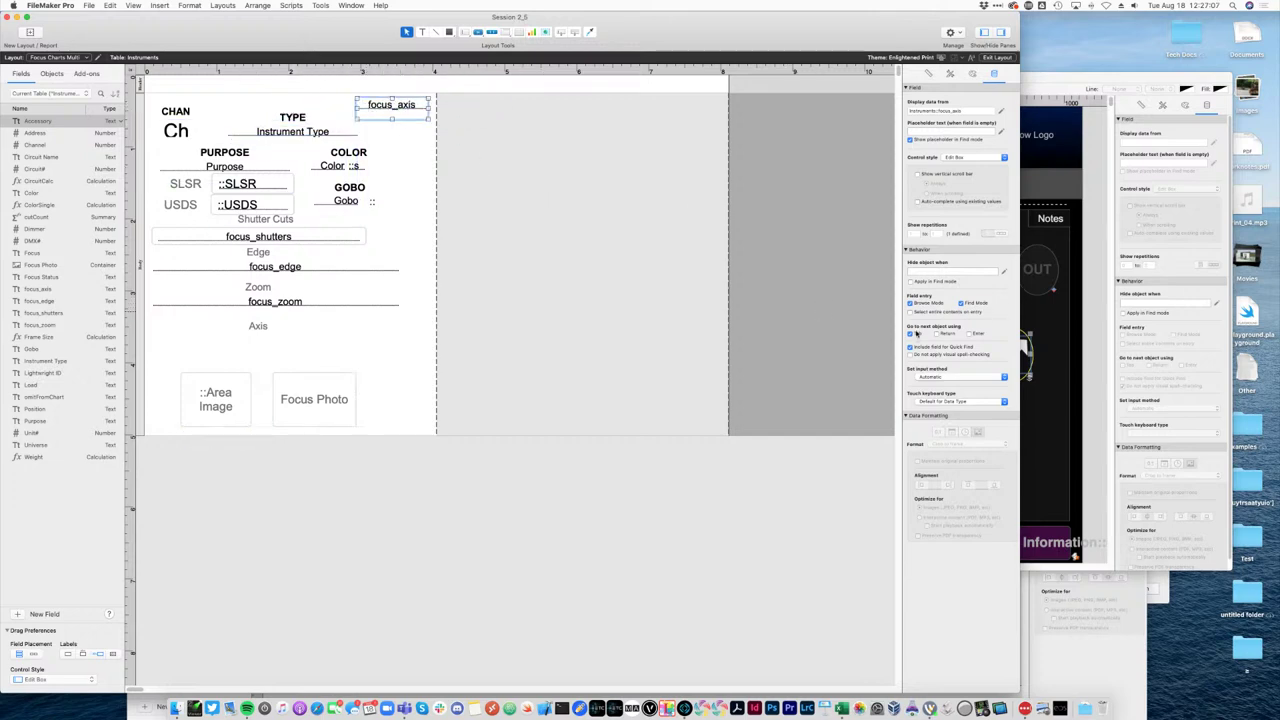
Make focus_axis a drop-down list with an arrow to show and hide the list, and extend its left edge slightly.
{"action": "left_click", "coordinate": [993, 158]}
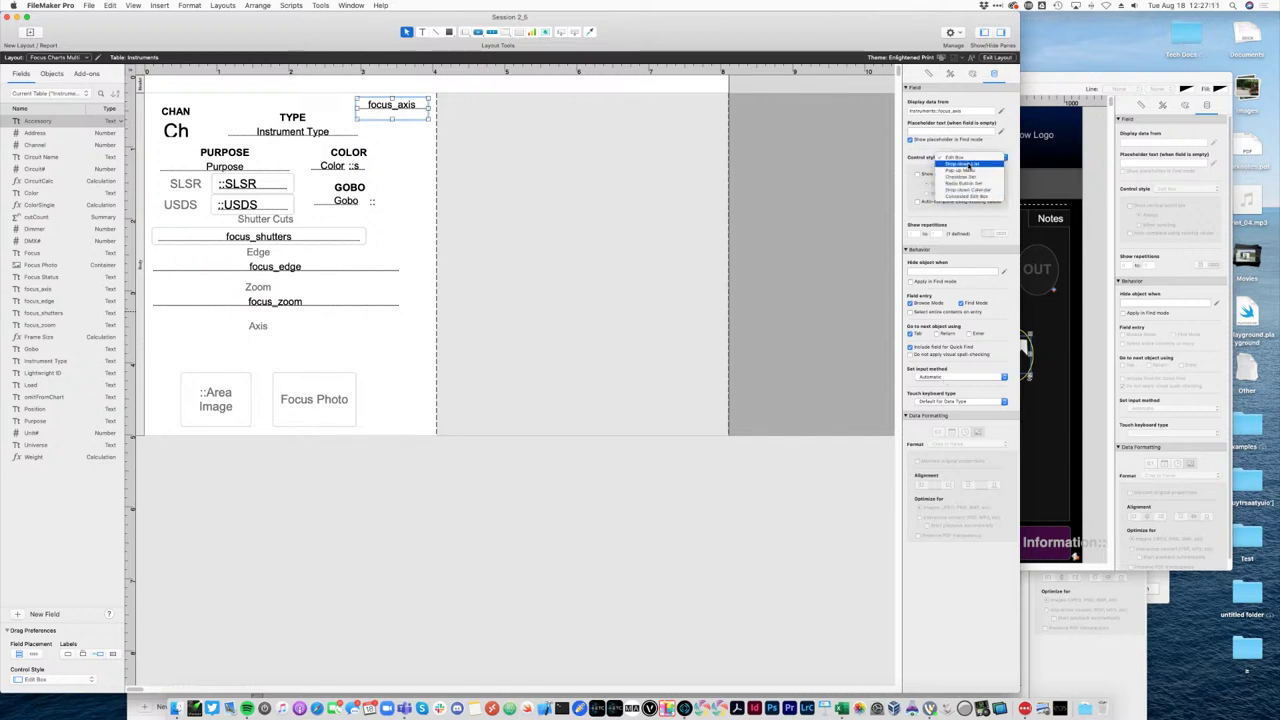
{"action": "left_click", "coordinate": [960, 164]}
{"action": "left_click", "coordinate": [918, 185]}
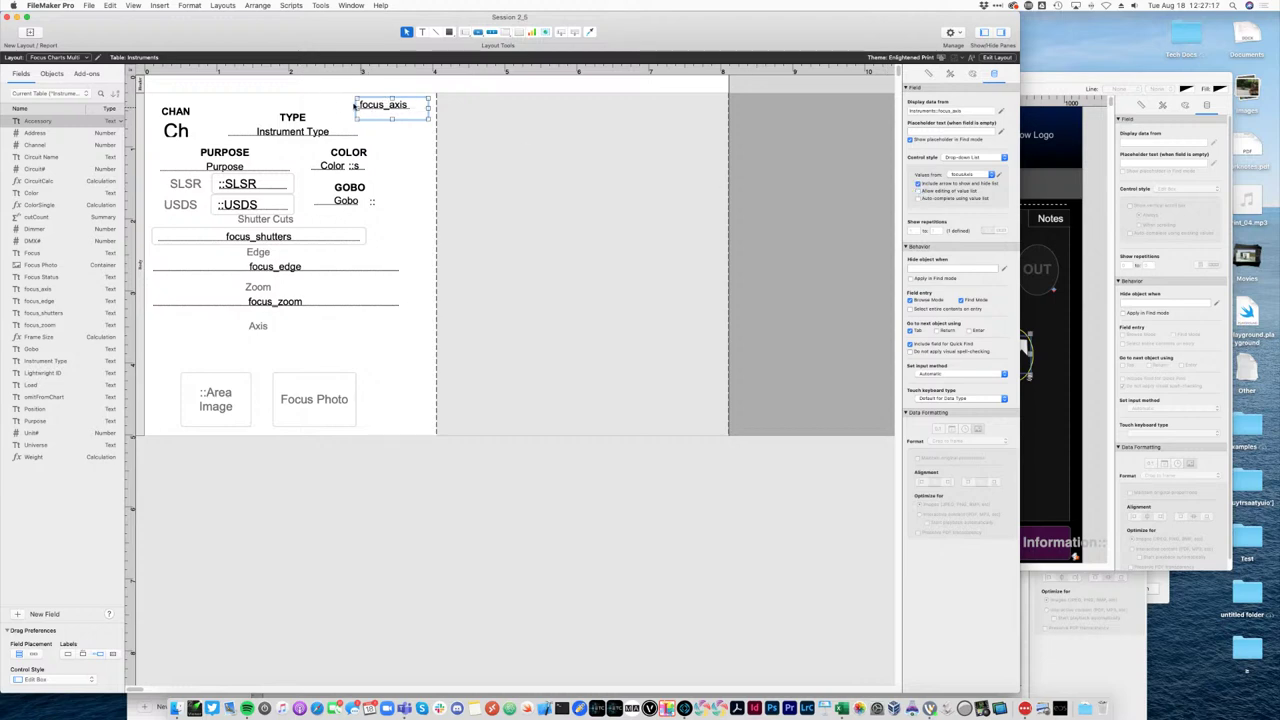
{"action": "left_click_drag", "start_coordinate": [356, 112], "coordinate": [346, 112]}
Change focus_axis to a radio button set and widen it until all four axis options fit.
{"action": "left_click", "coordinate": [975, 158]}
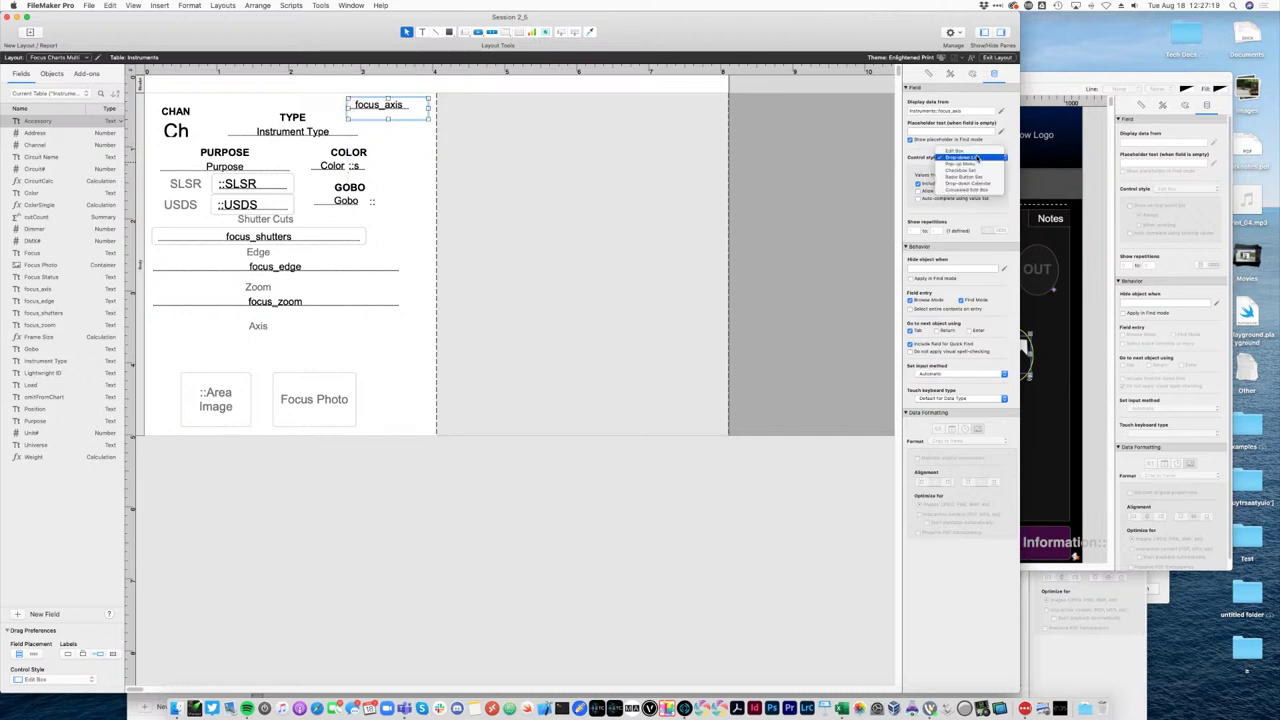
{"action": "left_click", "coordinate": [975, 177]}
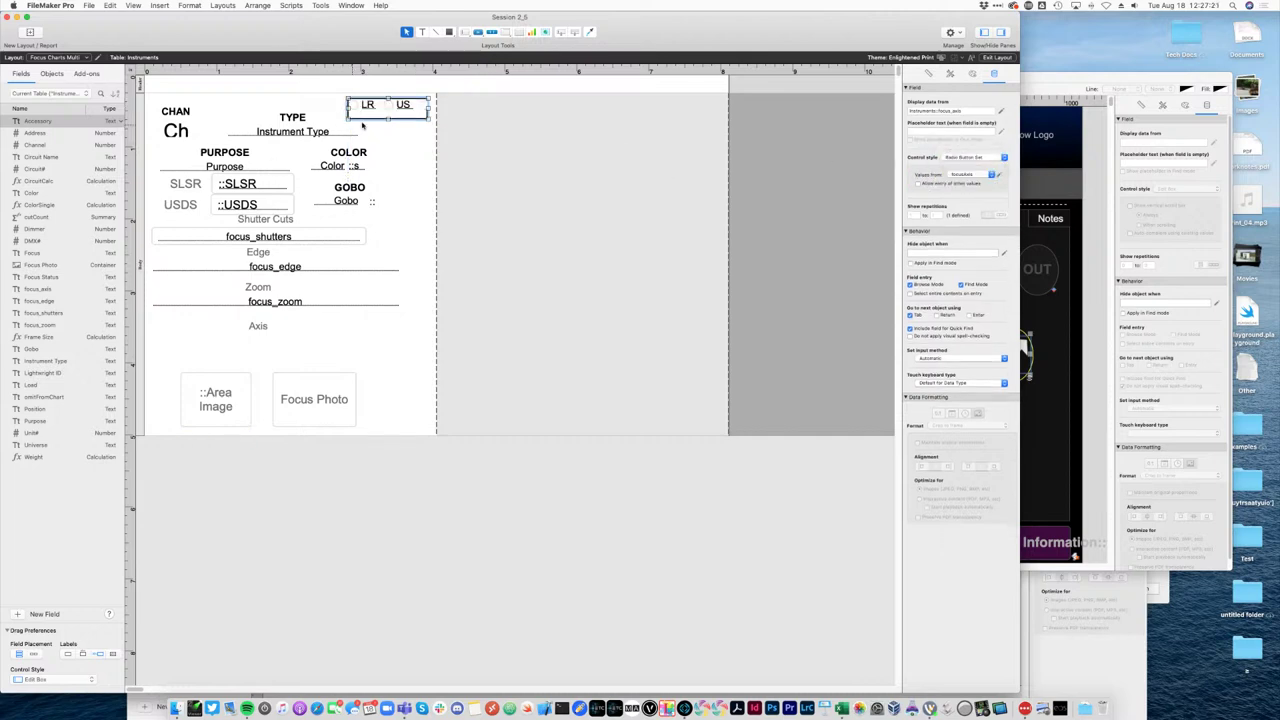
{"action": "left_click_drag", "start_coordinate": [425, 111], "coordinate": [368, 114]}
{"action": "left_click", "coordinate": [486, 295]}
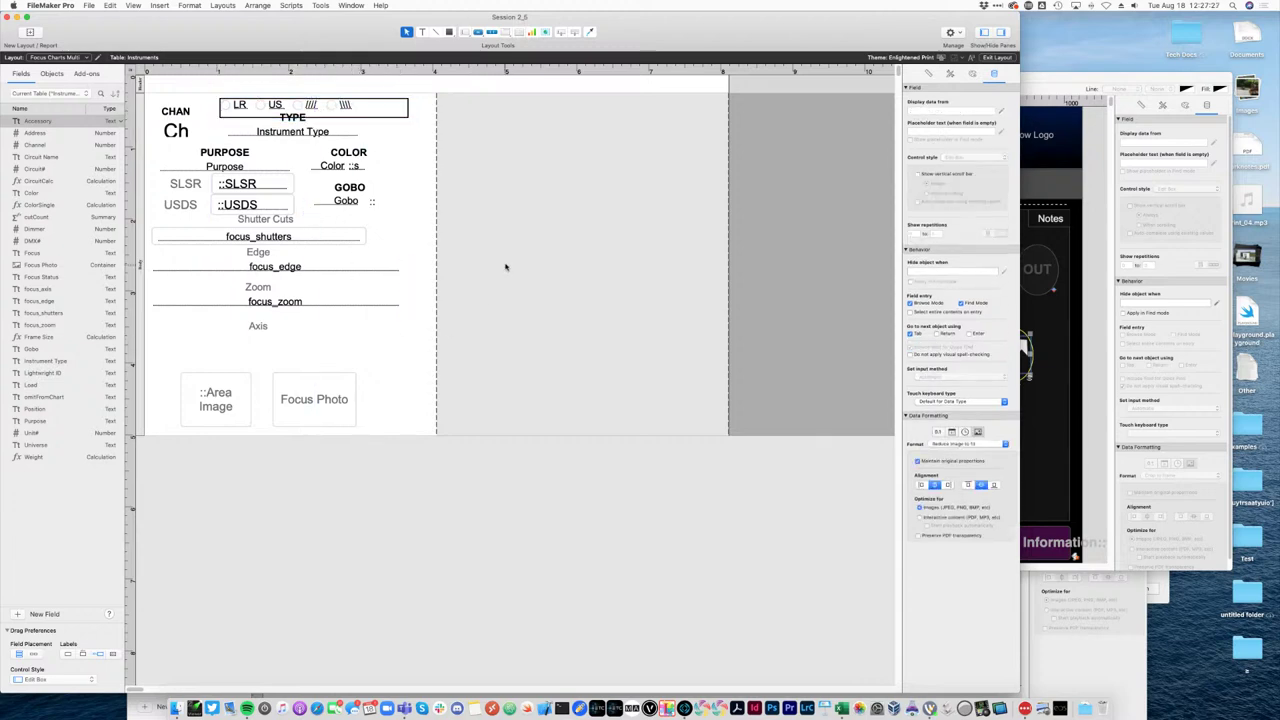
Paste the copied axis graphics beside the label, then delete them along with the focus_axis field.
{"action": "key", "text": "super+v"}
{"action": "left_click_drag", "start_coordinate": [543, 266], "coordinate": [568, 351]}
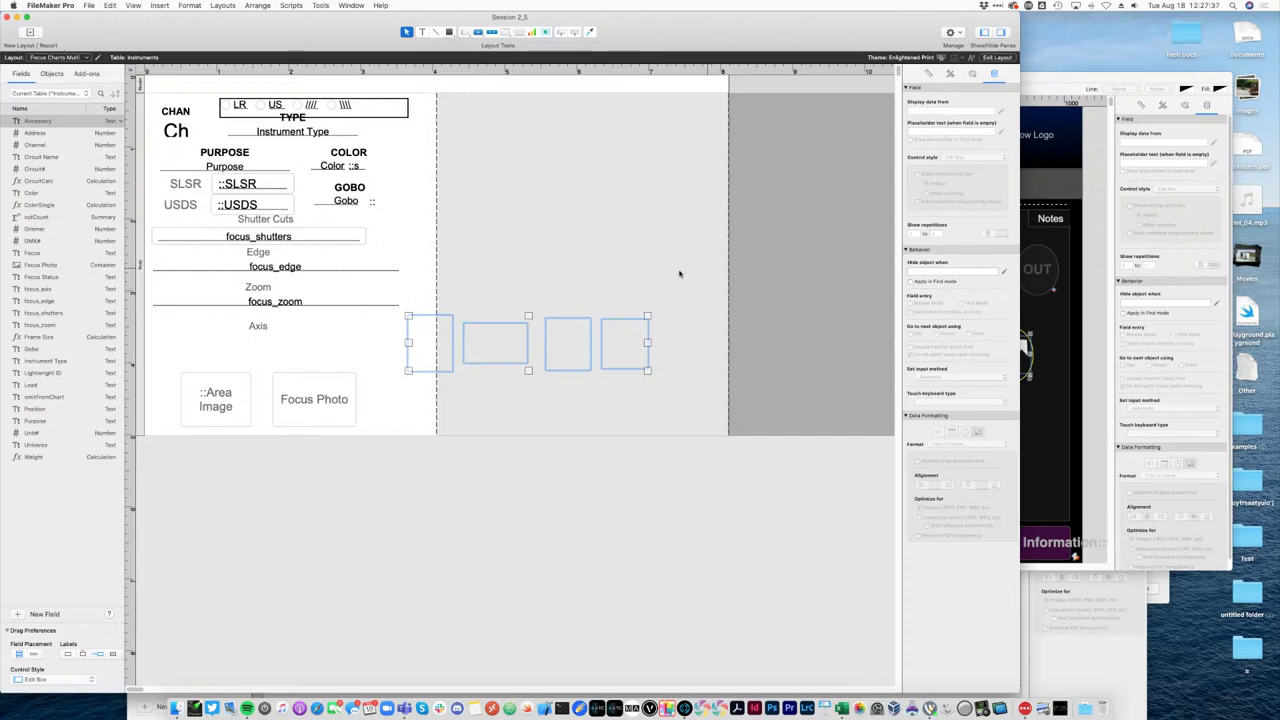
{"action": "key", "text": "Delete"}
{"action": "left_click", "coordinate": [363, 106]}
{"action": "key", "text": "Delete"}
Switch to the Focus Assistant layout and bring its Focus tab contents into view for editing.
{"action": "left_click", "coordinate": [58, 57]}
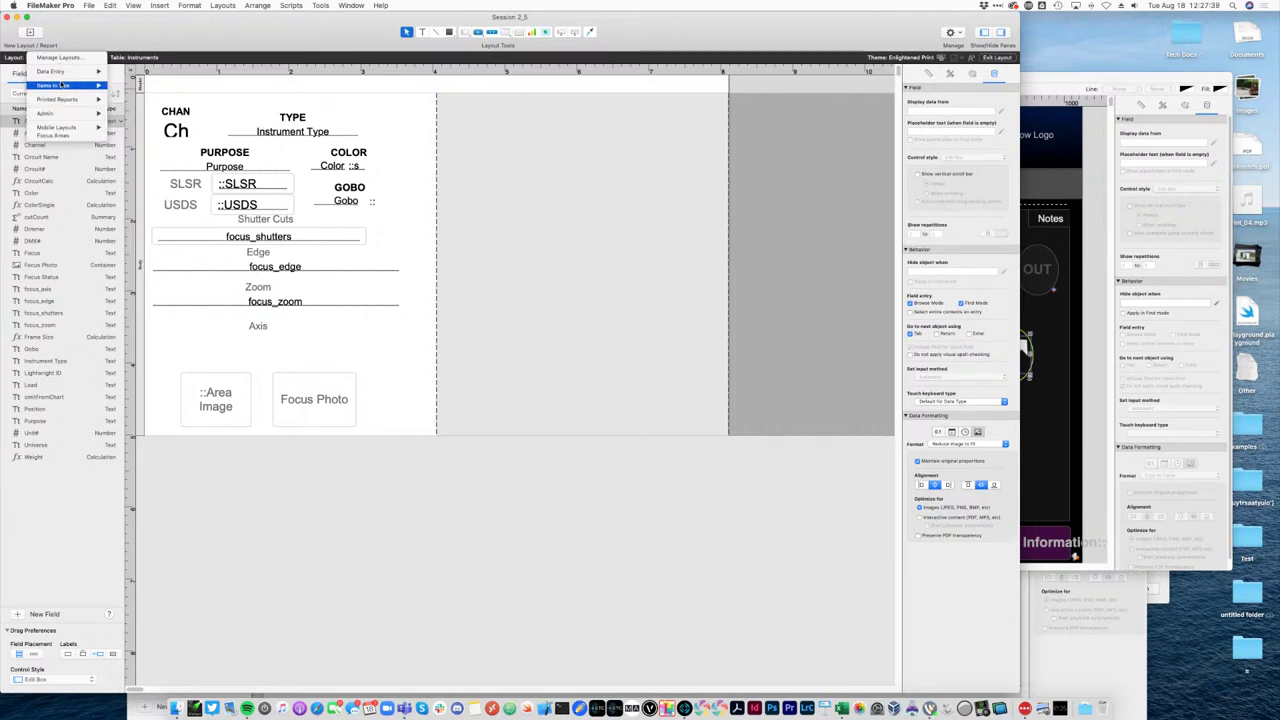
{"action": "left_click", "coordinate": [130, 79]}
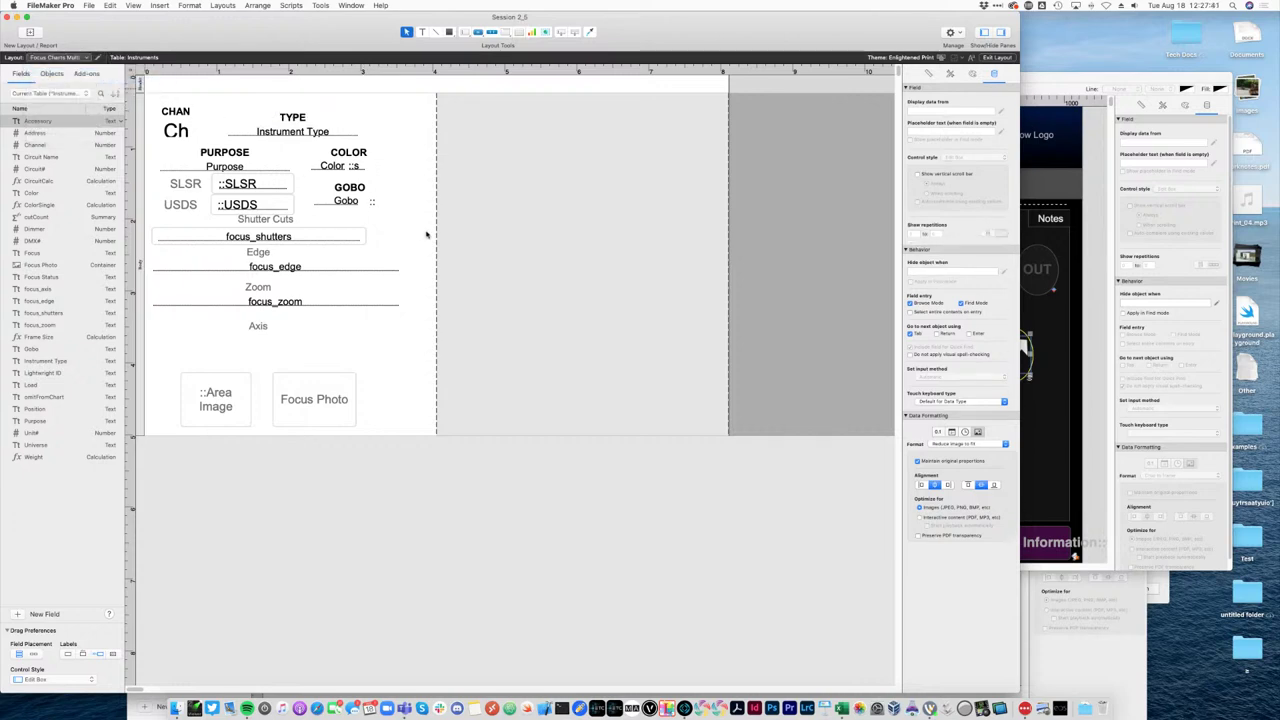
{"action": "key", "text": "ctrl+Down"}
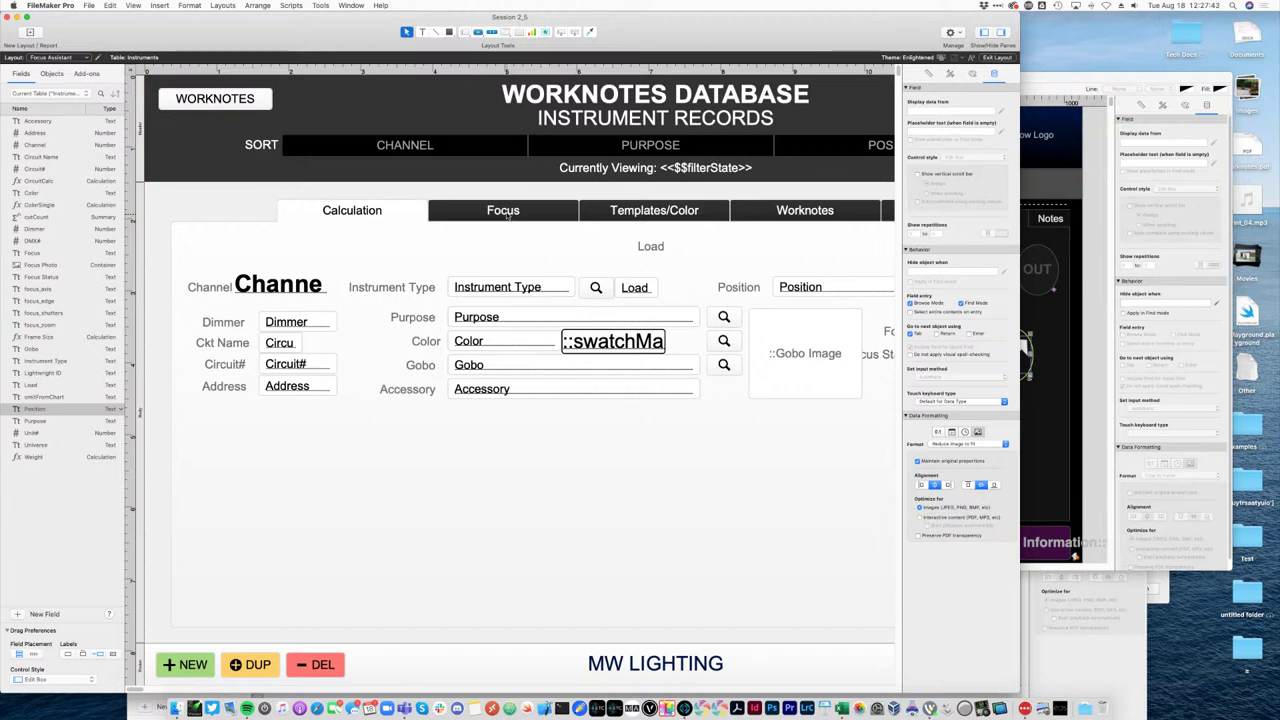
{"action": "left_click", "coordinate": [513, 216]}
{"action": "key", "text": "super+minus"}
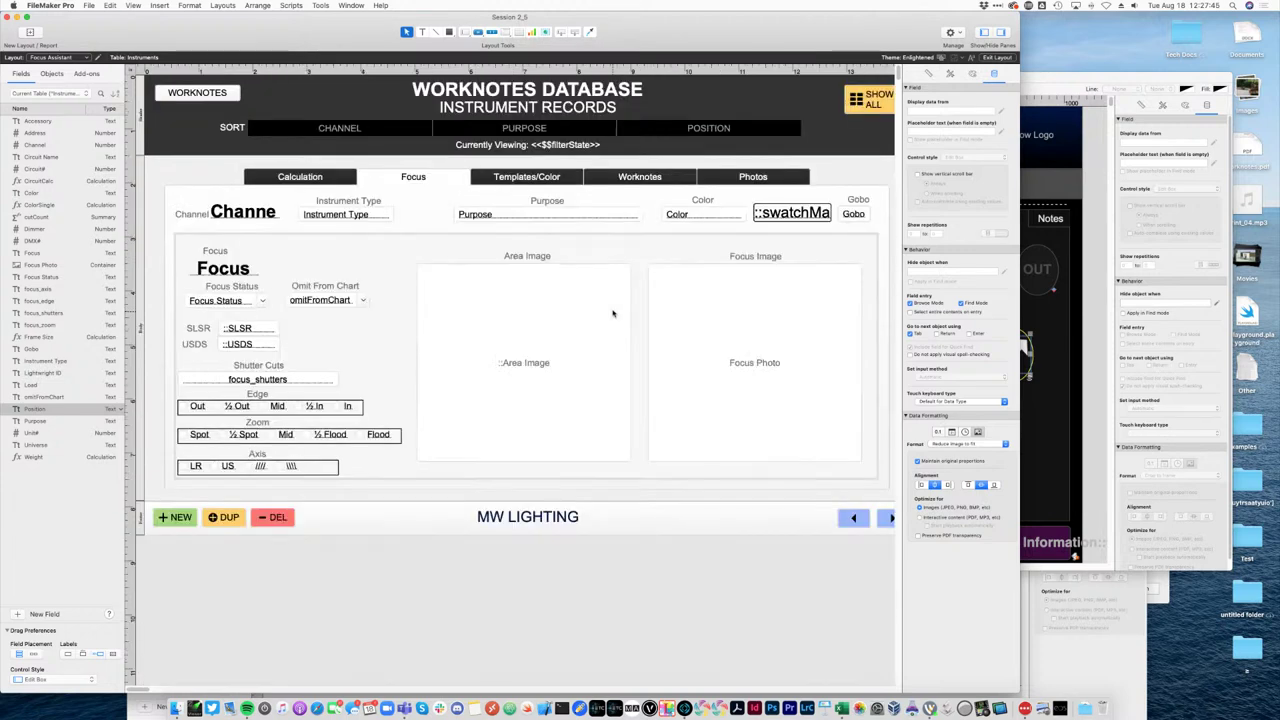
Shorten the Area Image and Focus Photo containers from below by the same amount to free space beneath them.
{"action": "left_click", "coordinate": [571, 355]}
{"action": "left_click_drag", "start_coordinate": [523, 462], "coordinate": [523, 398]}
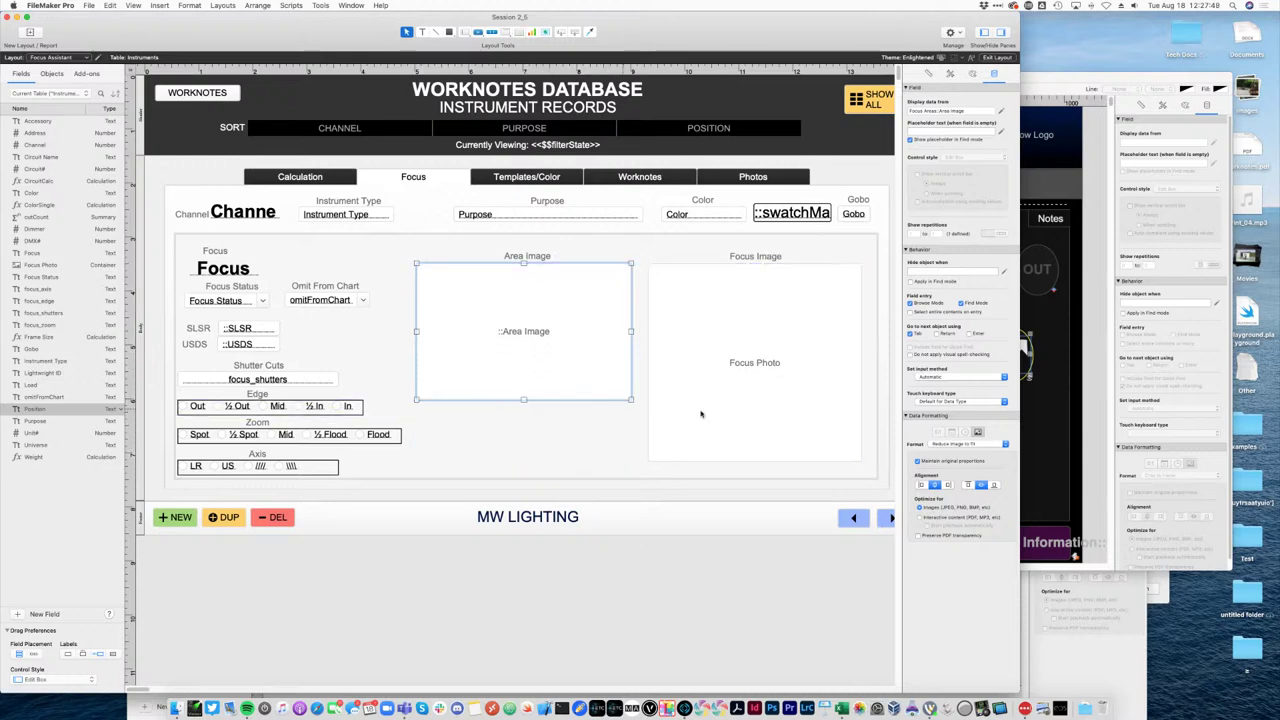
{"action": "left_click", "coordinate": [739, 421]}
{"action": "left_click_drag", "start_coordinate": [755, 461], "coordinate": [755, 399]}
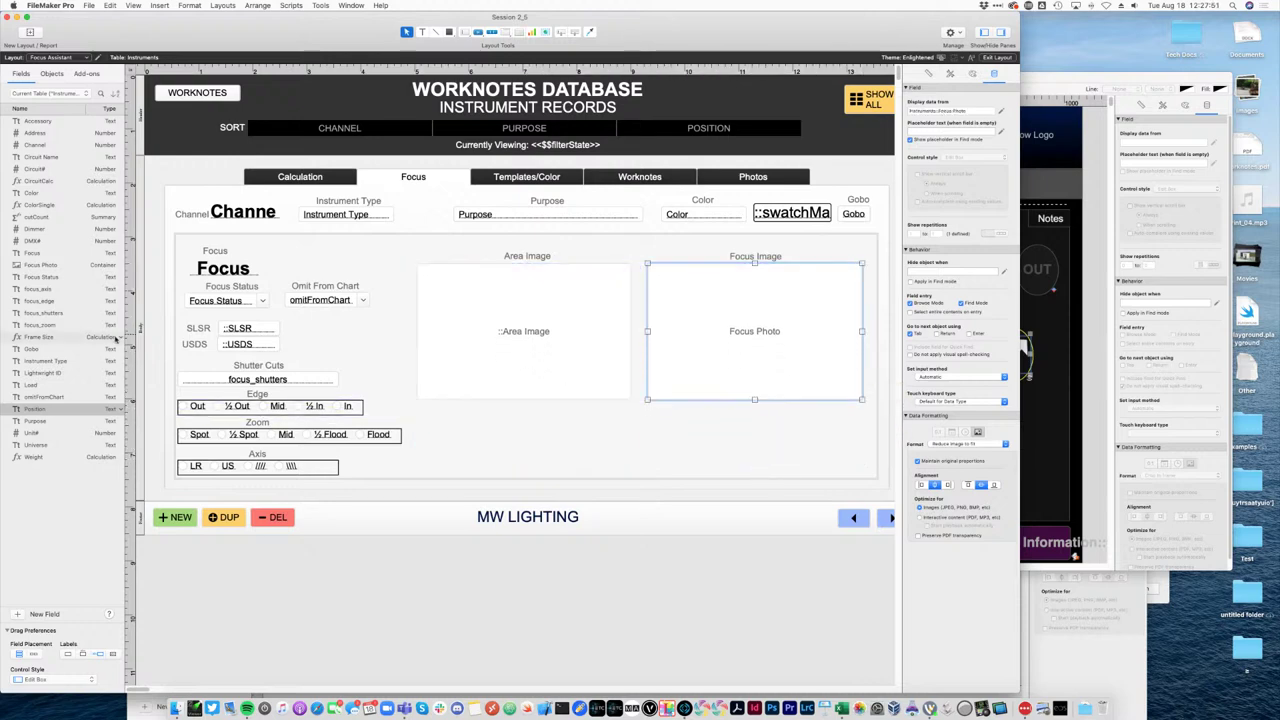
Draw a wide rectangle below the Area Image container and fill it with black.
{"action": "left_click", "coordinate": [447, 32]}
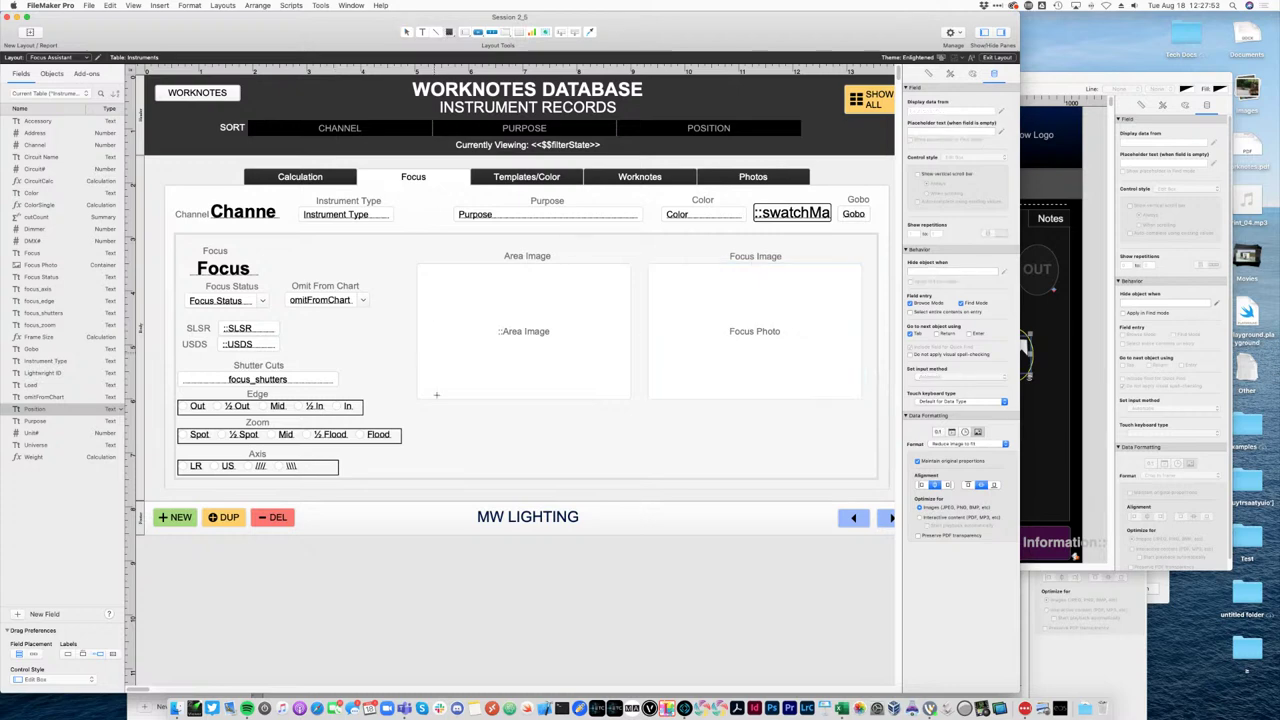
{"action": "left_click_drag", "start_coordinate": [437, 413], "coordinate": [583, 460]}
{"action": "left_click", "coordinate": [973, 75]}
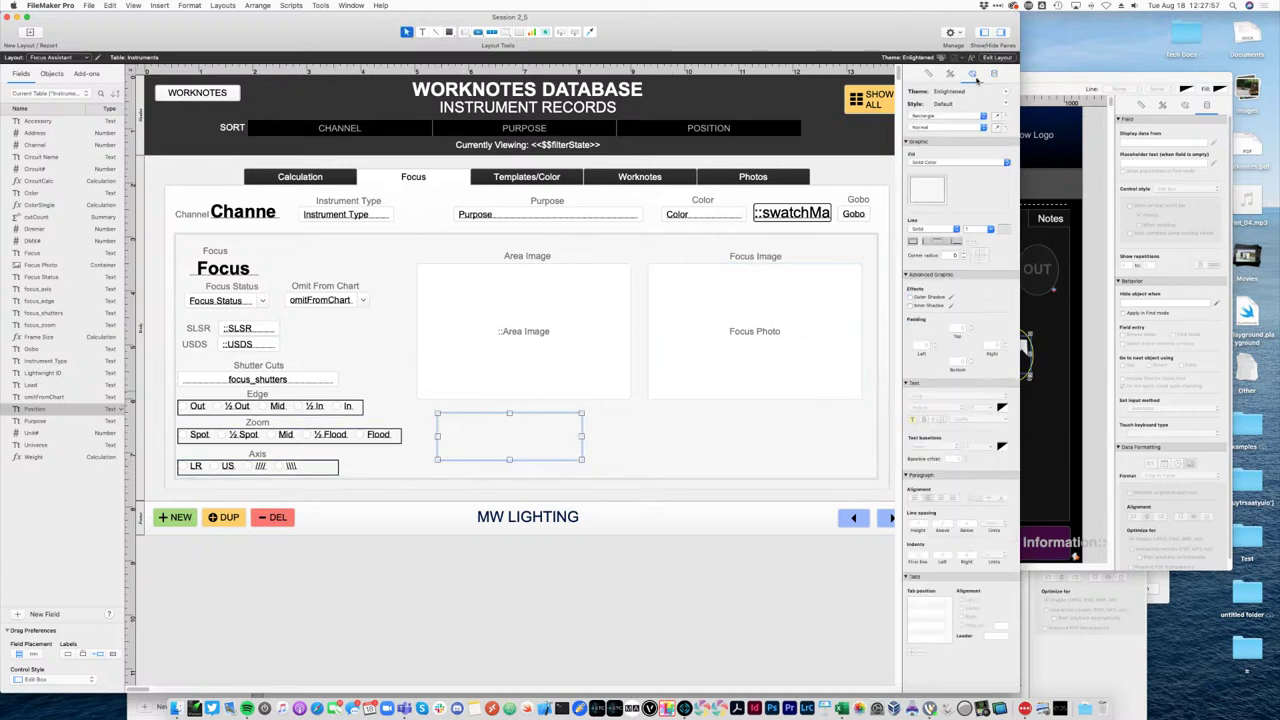
{"action": "left_click", "coordinate": [1002, 229]}
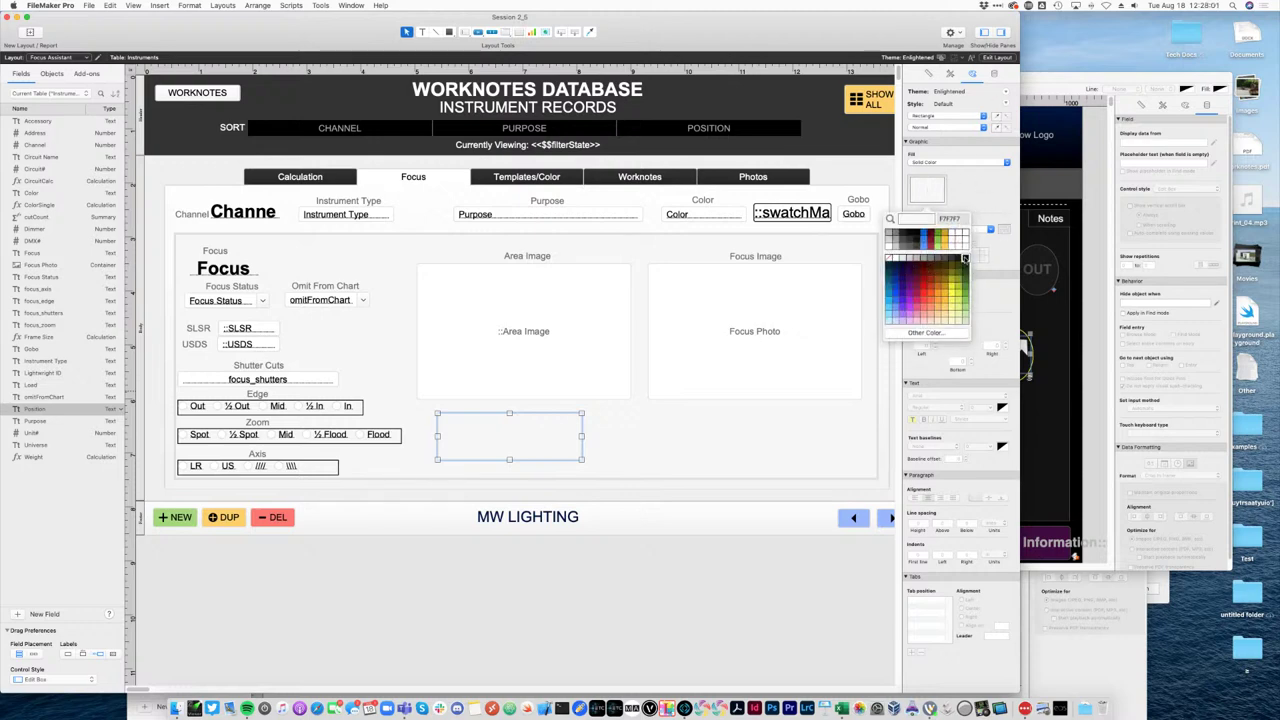
{"action": "left_click", "coordinate": [965, 258]}
{"action": "left_click", "coordinate": [634, 381]}
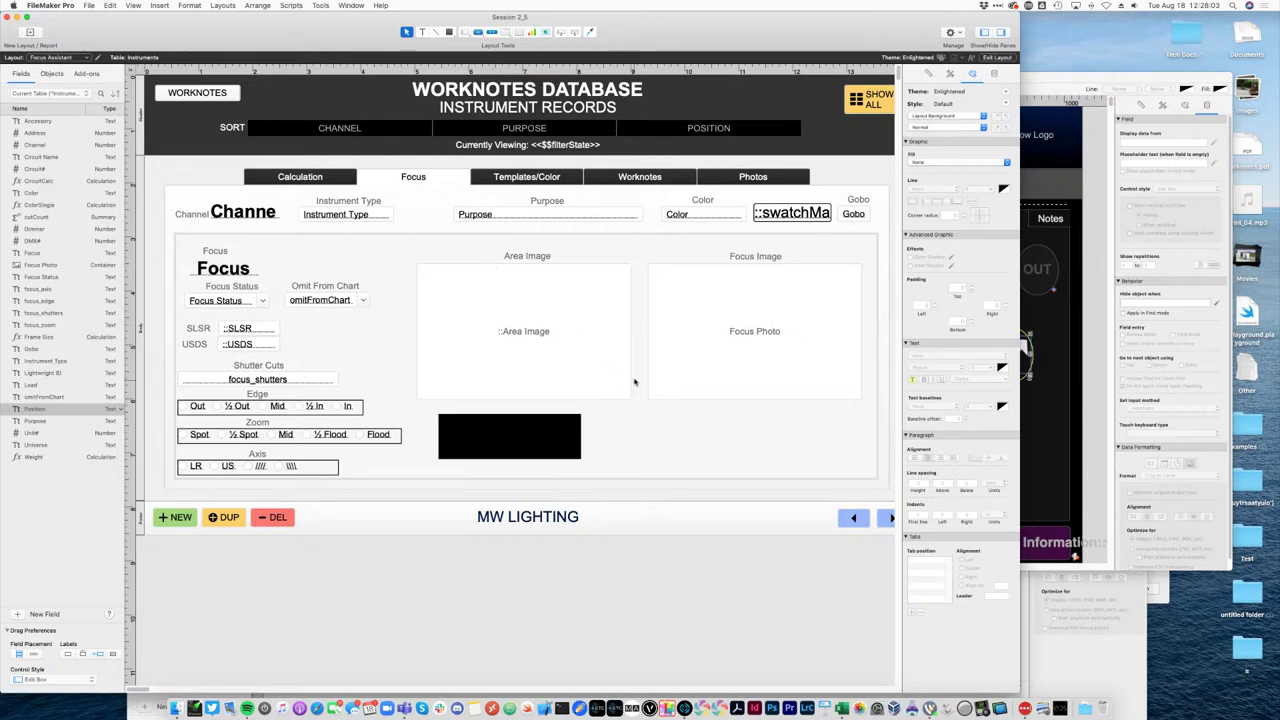
Paste the four white axis arrows over the black rectangle and widen the rectangle to sit behind all of them.
{"action": "key", "text": "super+v"}
{"action": "left_click_drag", "start_coordinate": [623, 385], "coordinate": [660, 437]}
{"action": "left_click", "coordinate": [540, 460]}
{"action": "left_click", "coordinate": [748, 594]}
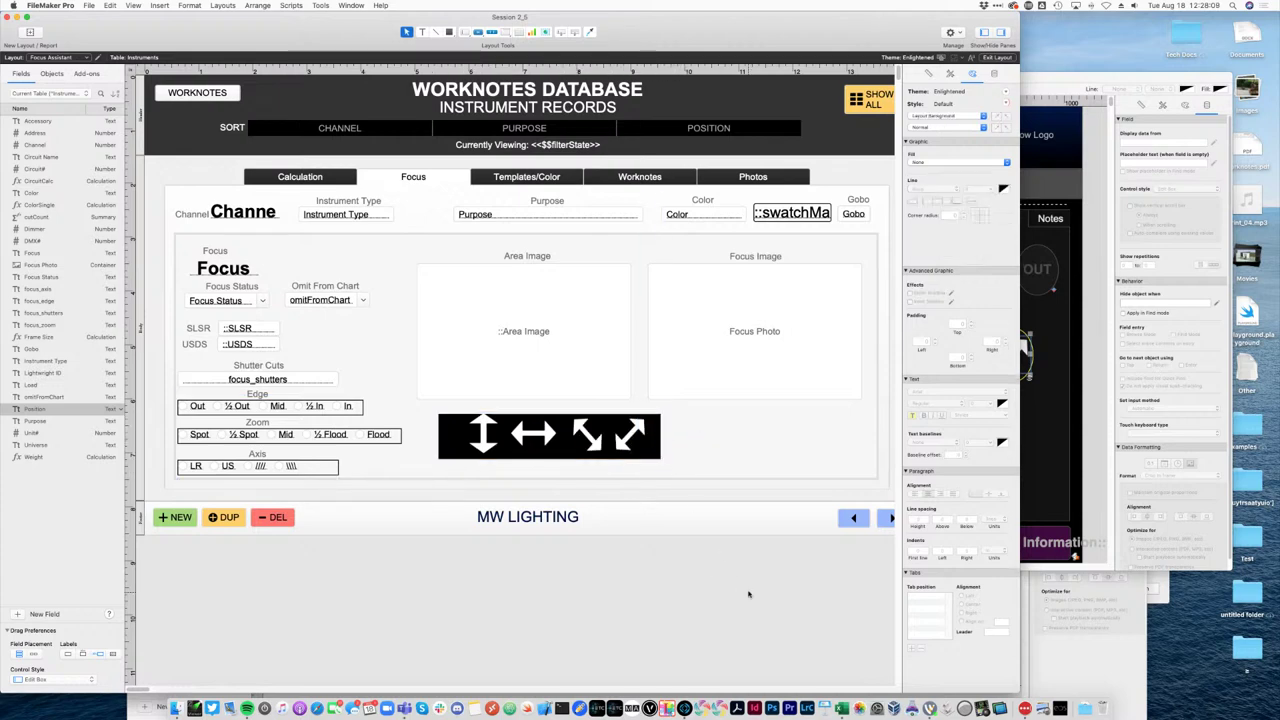
Nudge the black rectangle slightly to the right so the four arrows sit centered on it.
{"action": "left_click", "coordinate": [446, 427]}
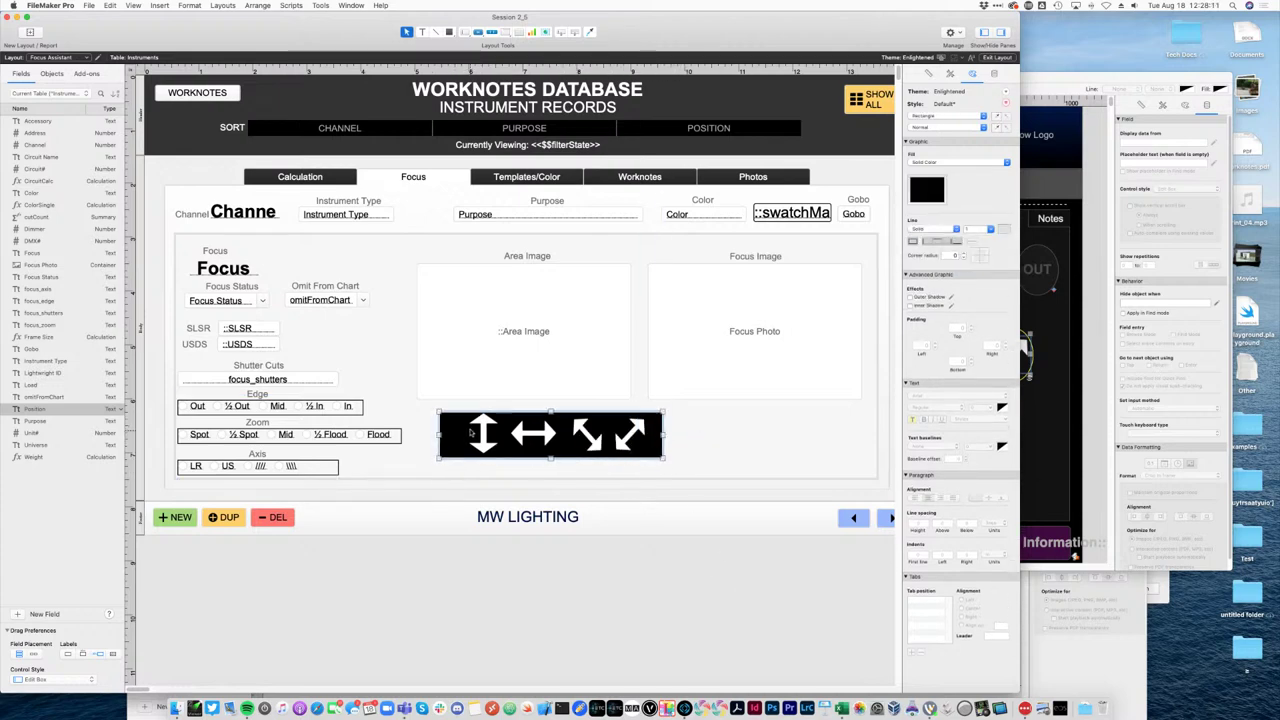
{"action": "key", "text": "Right"}
{"action": "key", "text": "Right"}
{"action": "key", "text": "Right"}
{"action": "key", "text": "Right"}
{"action": "key", "text": "Right"}
{"action": "key", "text": "Right"}
{"action": "key", "text": "Right"}
{"action": "key", "text": "Right"}
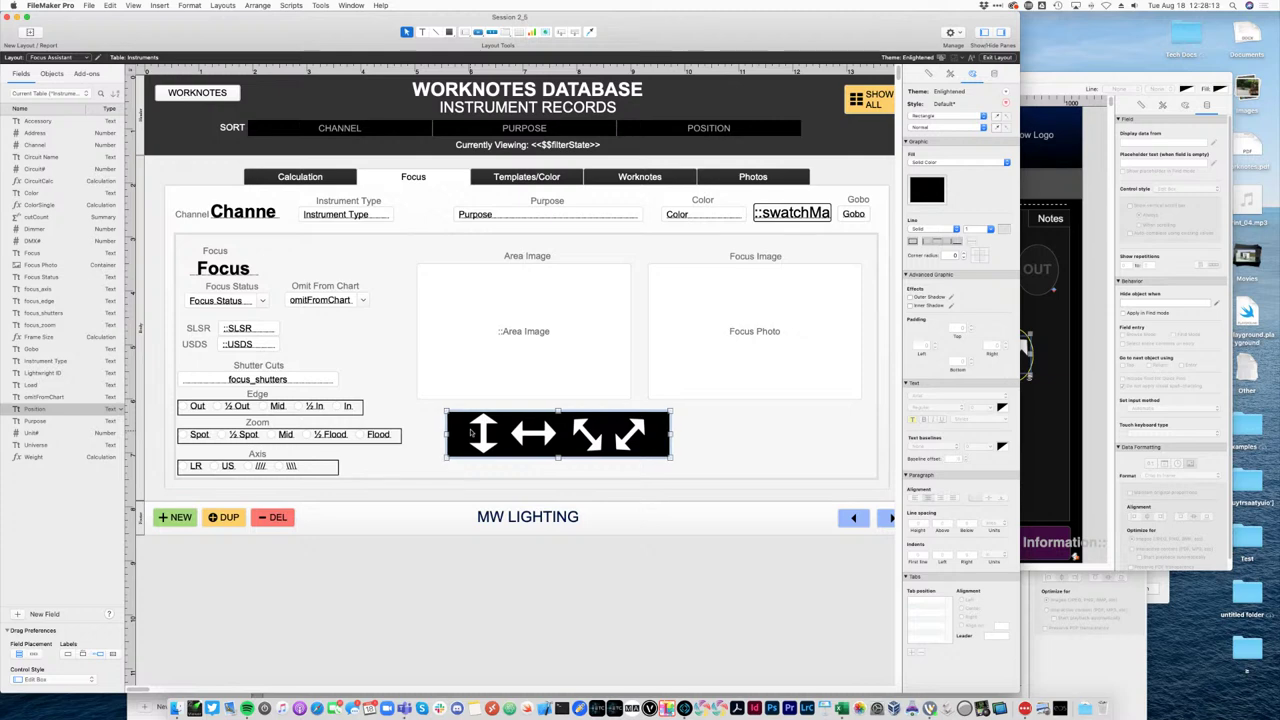
{"action": "left_click", "coordinate": [604, 623]}
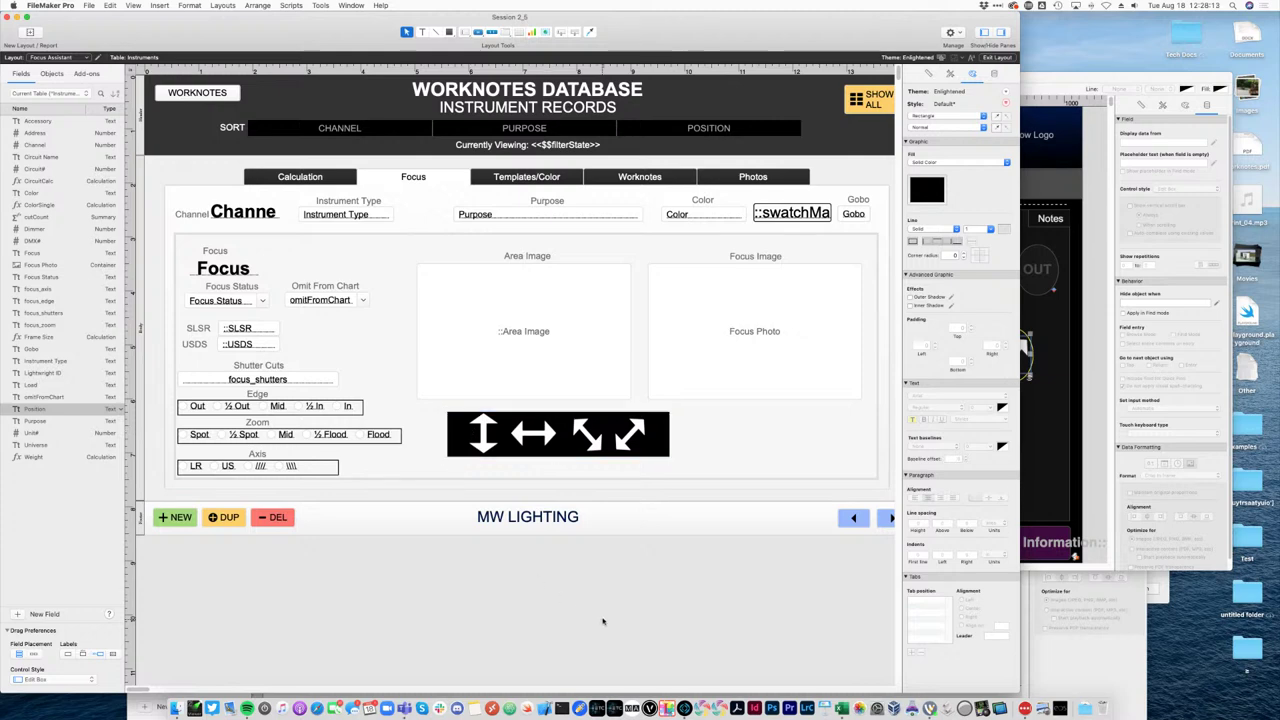
Set the vertical arrow to hide when Instruments::focus_axis ≠ "US".
{"action": "left_click", "coordinate": [483, 446]}
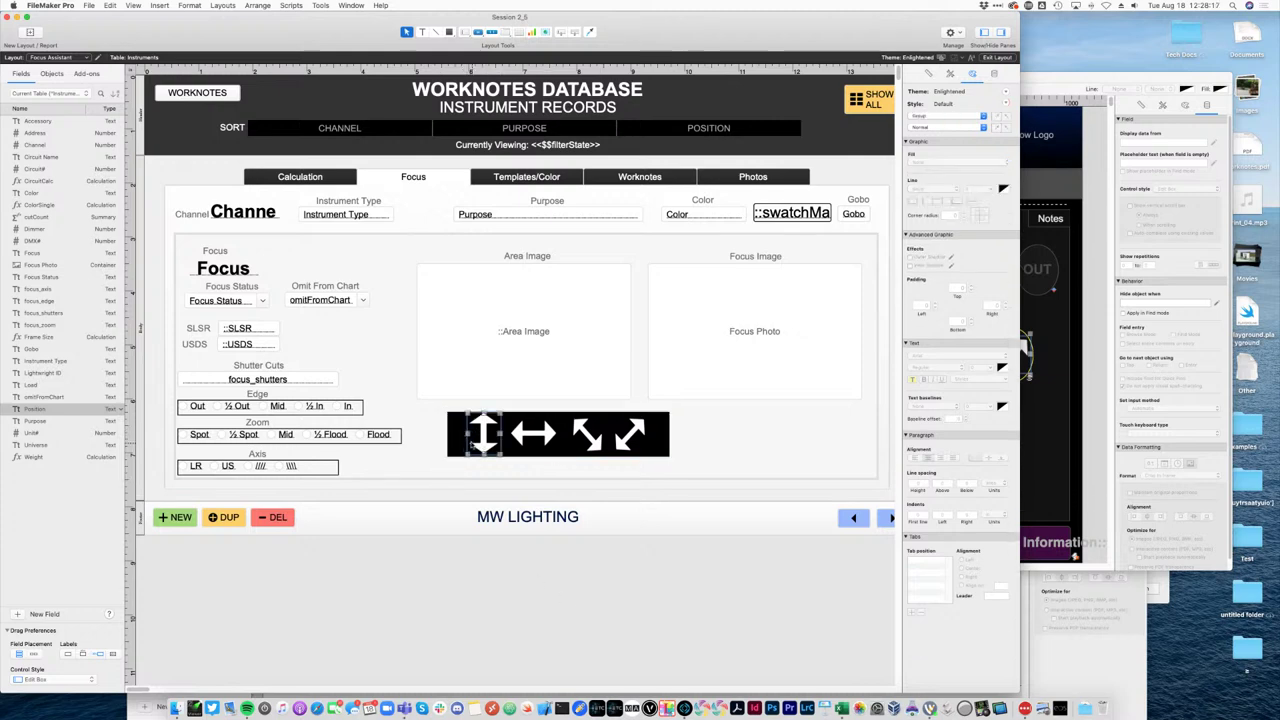
{"action": "left_click", "coordinate": [994, 74]}
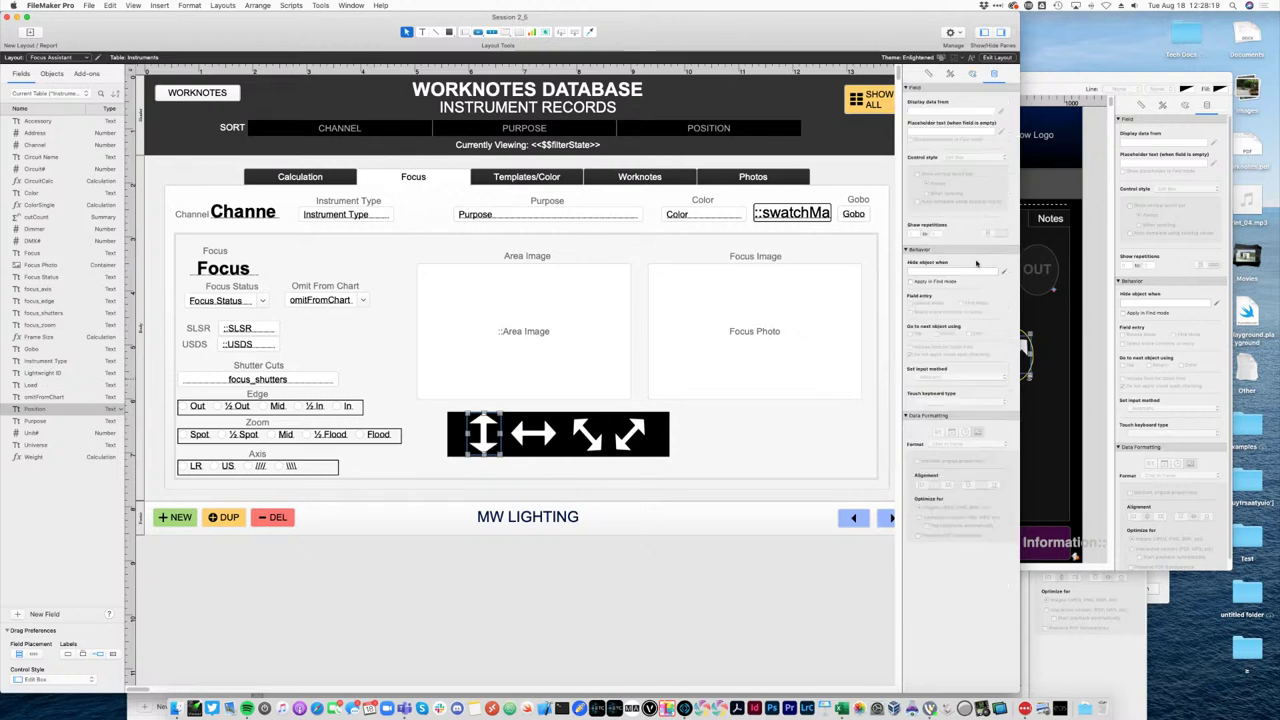
{"action": "left_click", "coordinate": [1003, 271]}
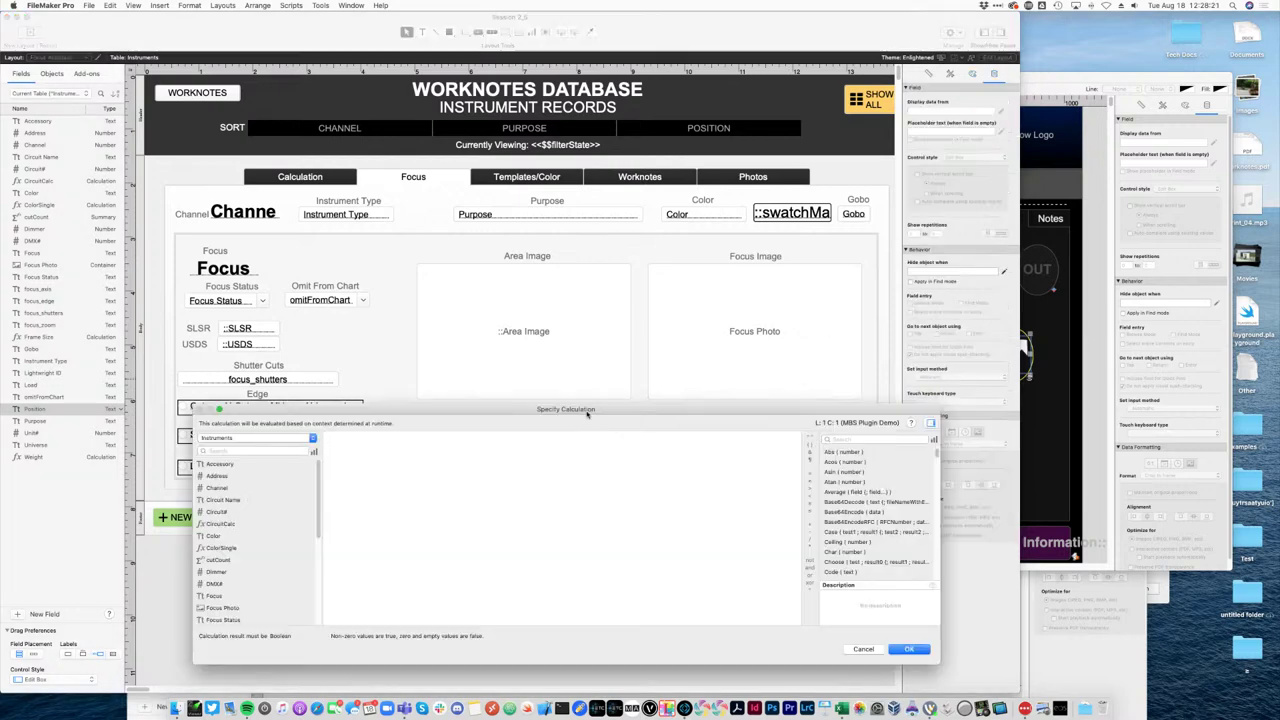
{"action": "left_click_drag", "start_coordinate": [588, 414], "coordinate": [630, 126]}
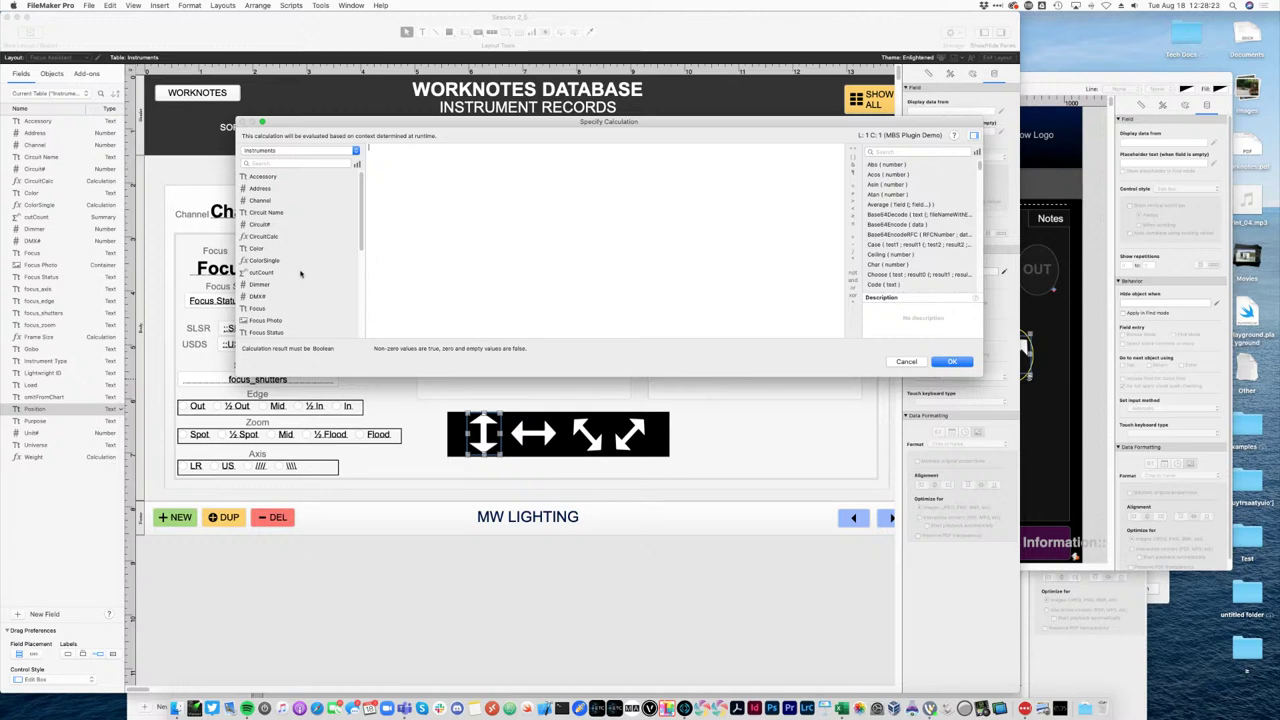
{"action": "scroll", "coordinate": [313, 289], "scroll_direction": "down", "scroll_amount": 5}
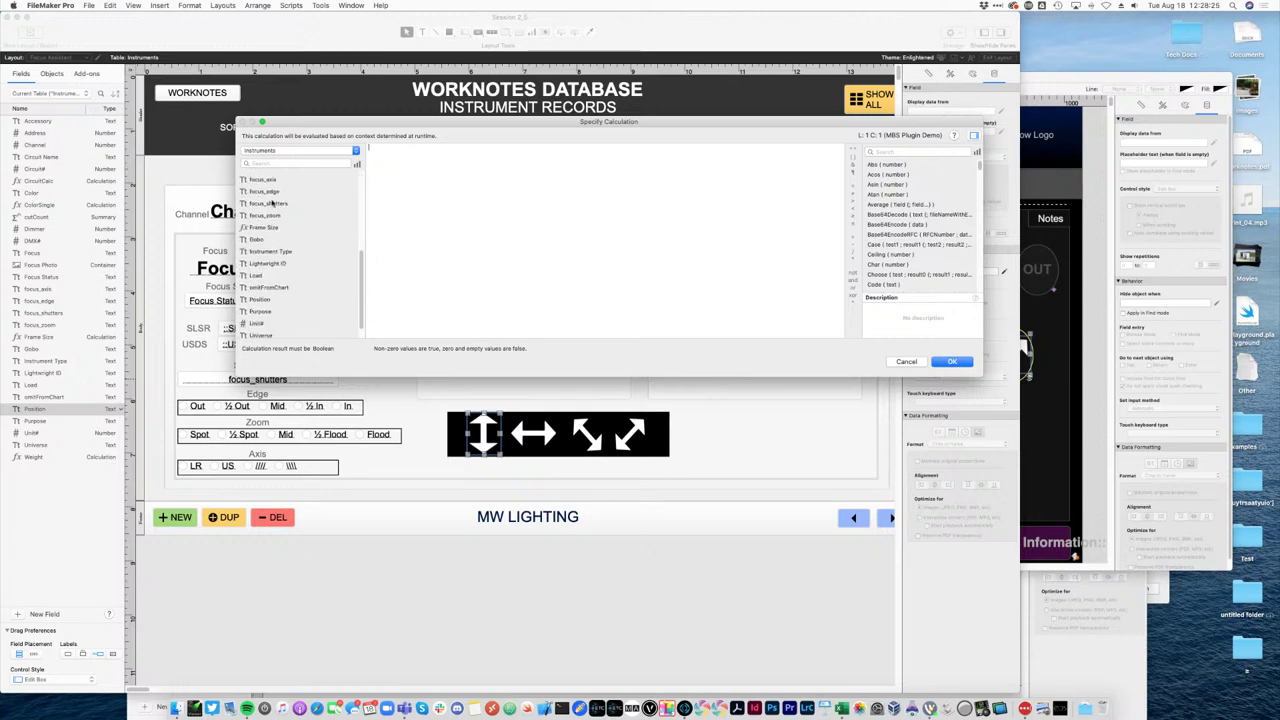
{"action": "double_click", "coordinate": [265, 179]}
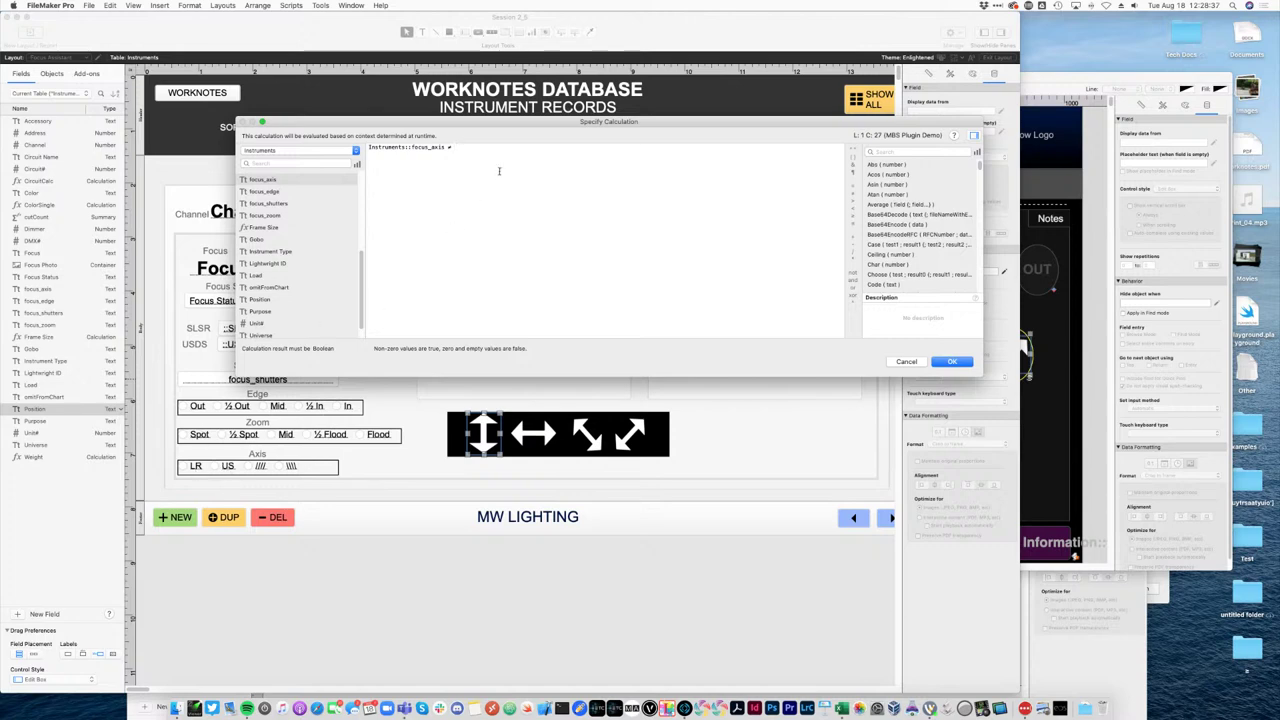
{"action": "type", "text": "fo"}
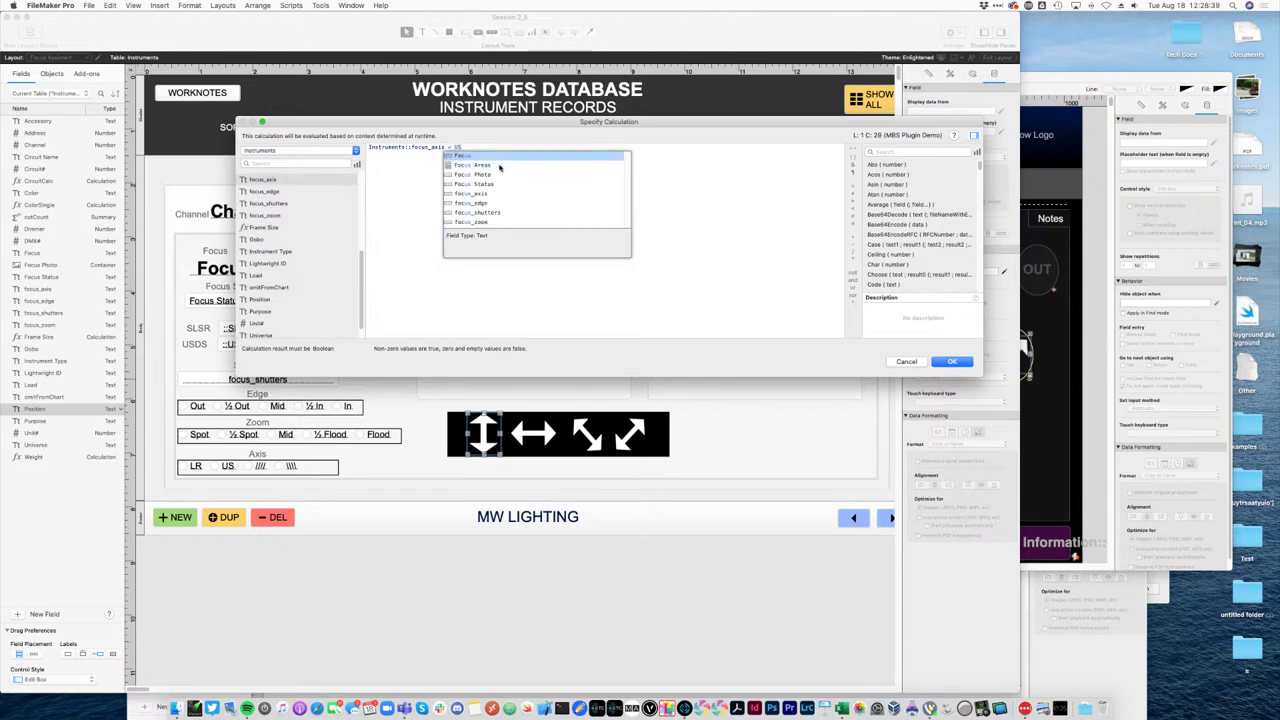
{"action": "key", "text": "BackSpace"}
{"action": "key", "text": "BackSpace"}
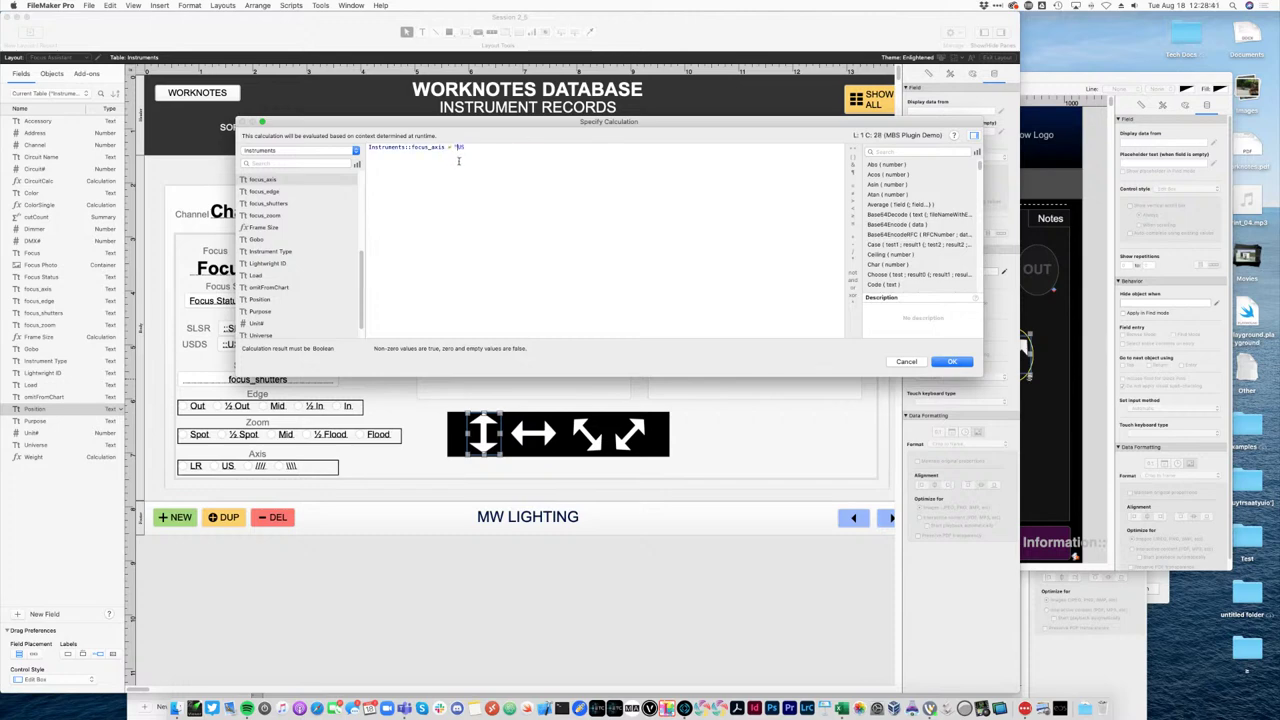
{"action": "type", "text": "\"US\""}
{"action": "left_click", "coordinate": [948, 362]}
Set the horizontal arrow to hide when Instruments::focus_axis ≠ "LR", and copy that formula for reuse.
{"action": "left_click", "coordinate": [536, 433]}
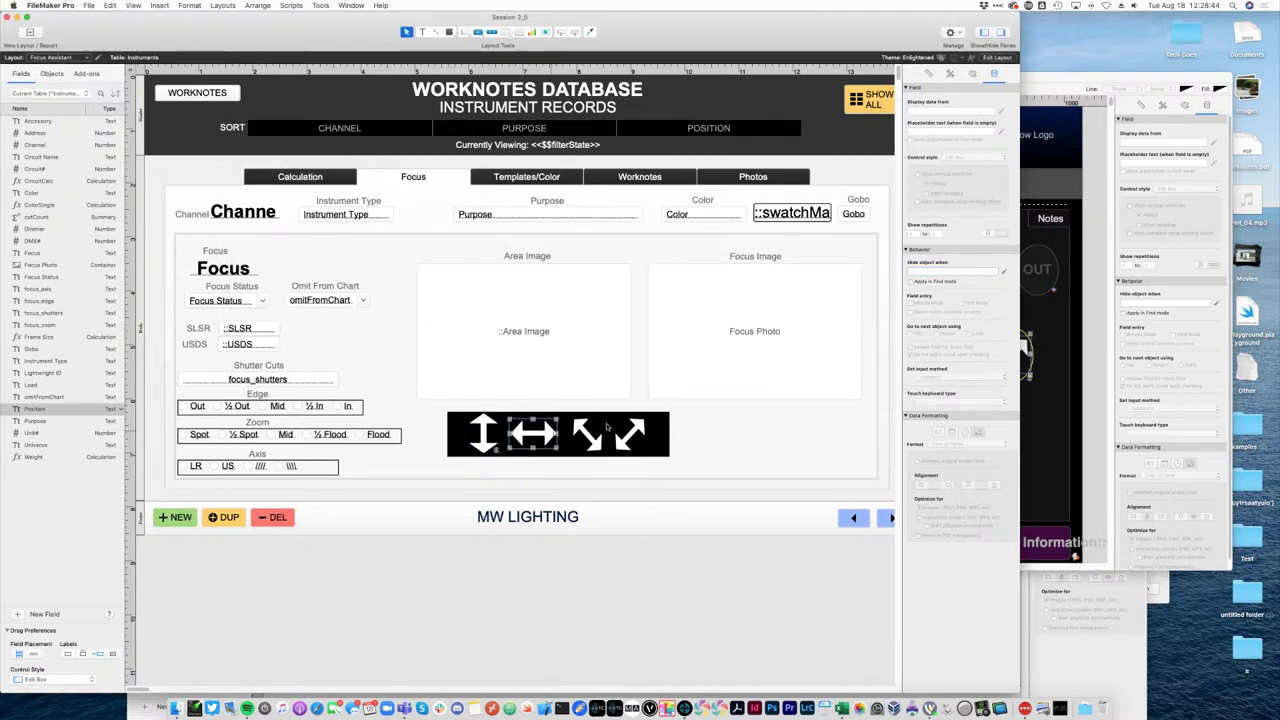
{"action": "left_click", "coordinate": [1003, 272]}
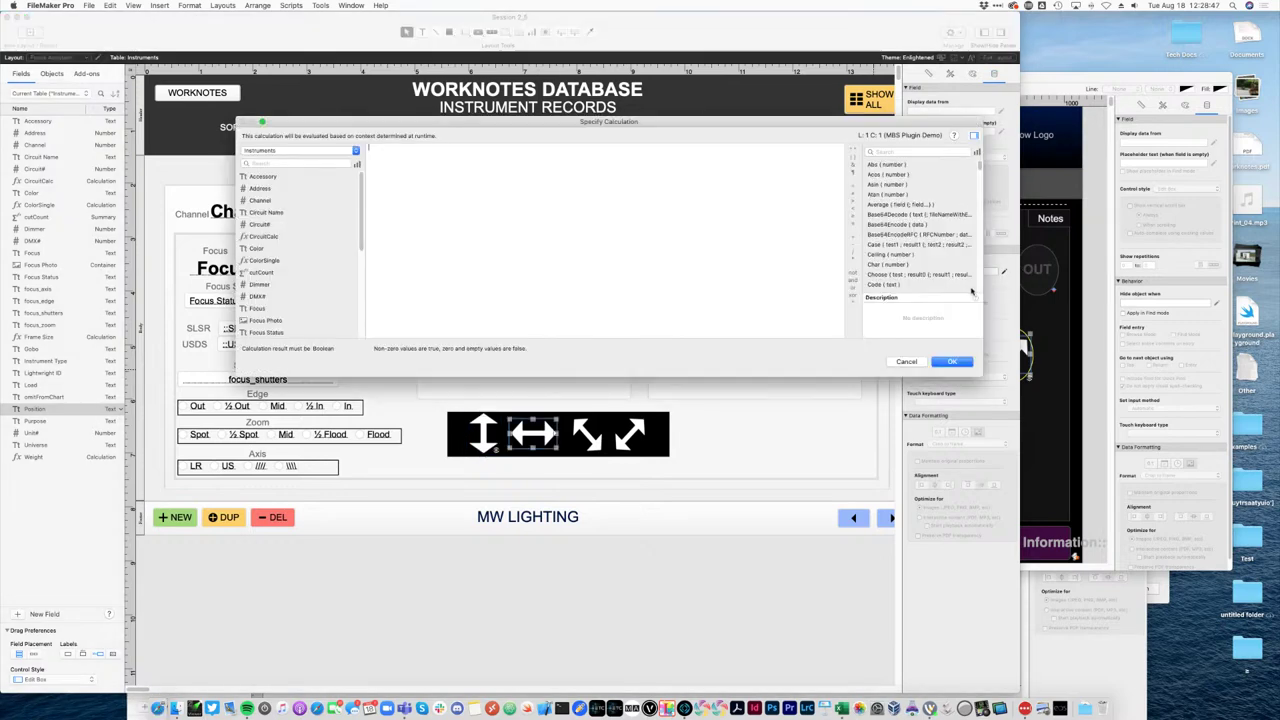
{"action": "scroll", "coordinate": [310, 292], "scroll_direction": "down", "scroll_amount": 3}
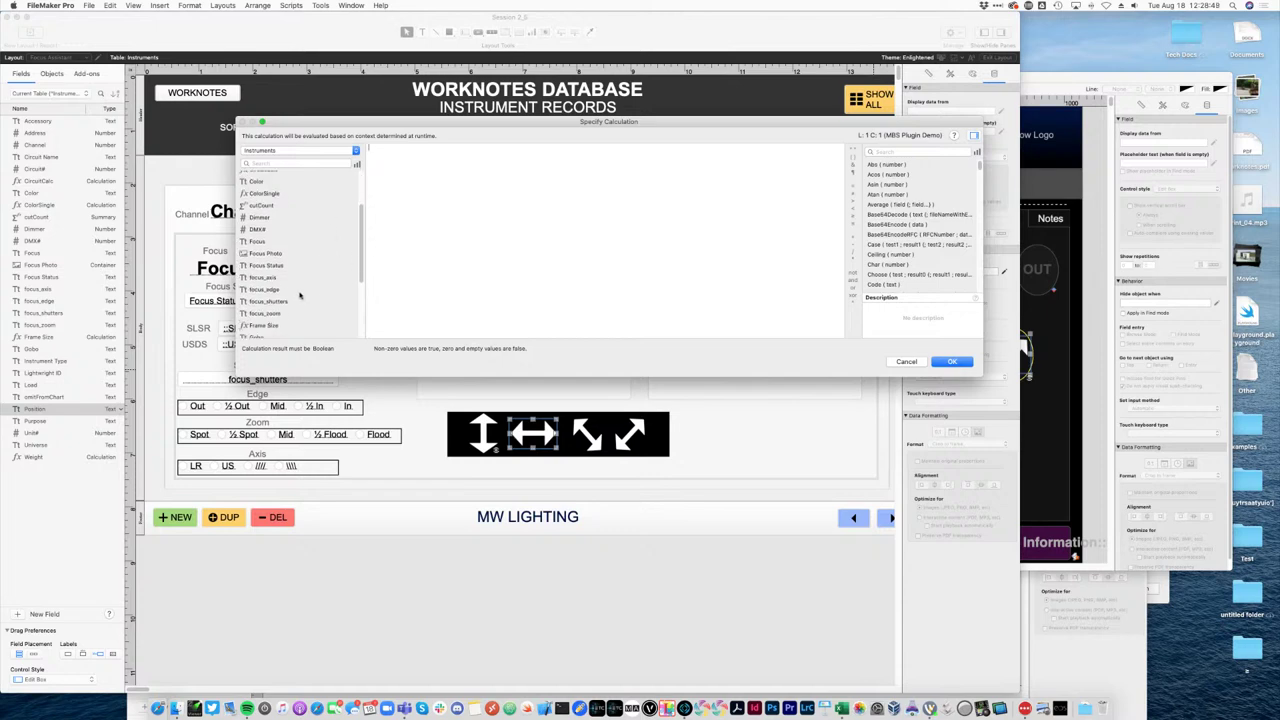
{"action": "left_click", "coordinate": [275, 280]}
{"action": "double_click", "coordinate": [275, 280]}
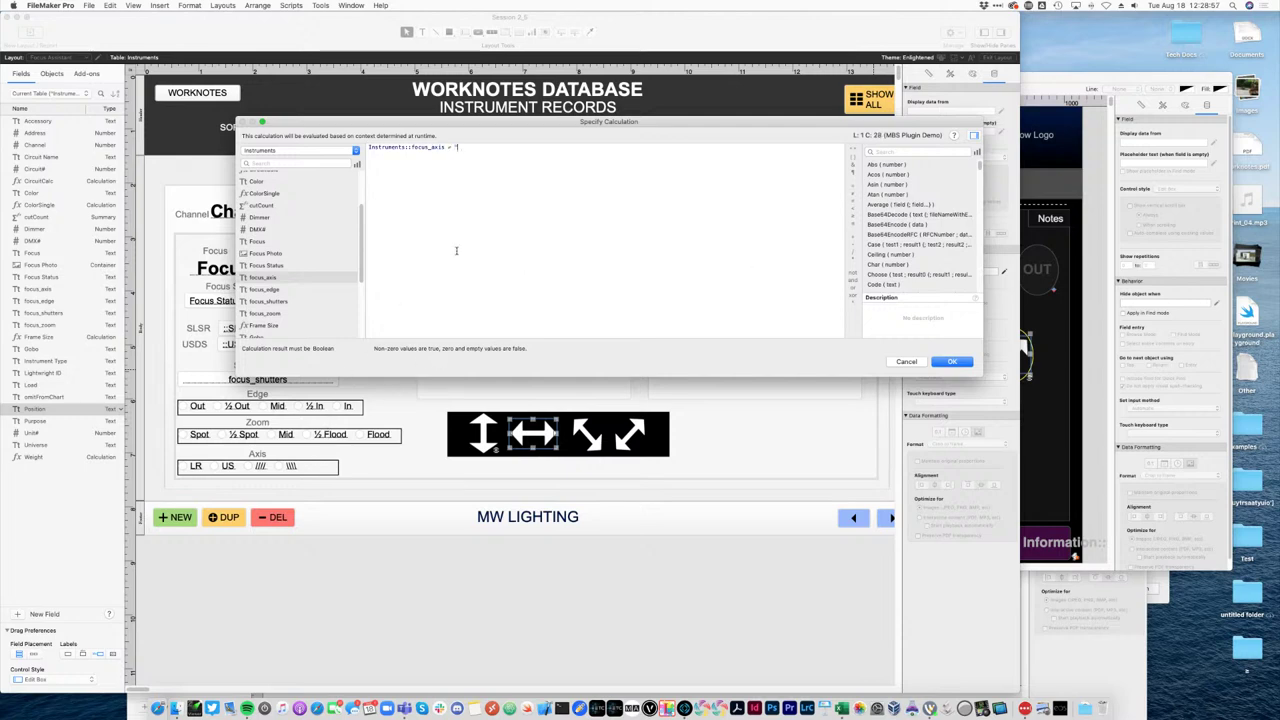
{"action": "type", "text": "\""}
{"action": "key", "text": "super+a"}
{"action": "key", "text": "super+c"}
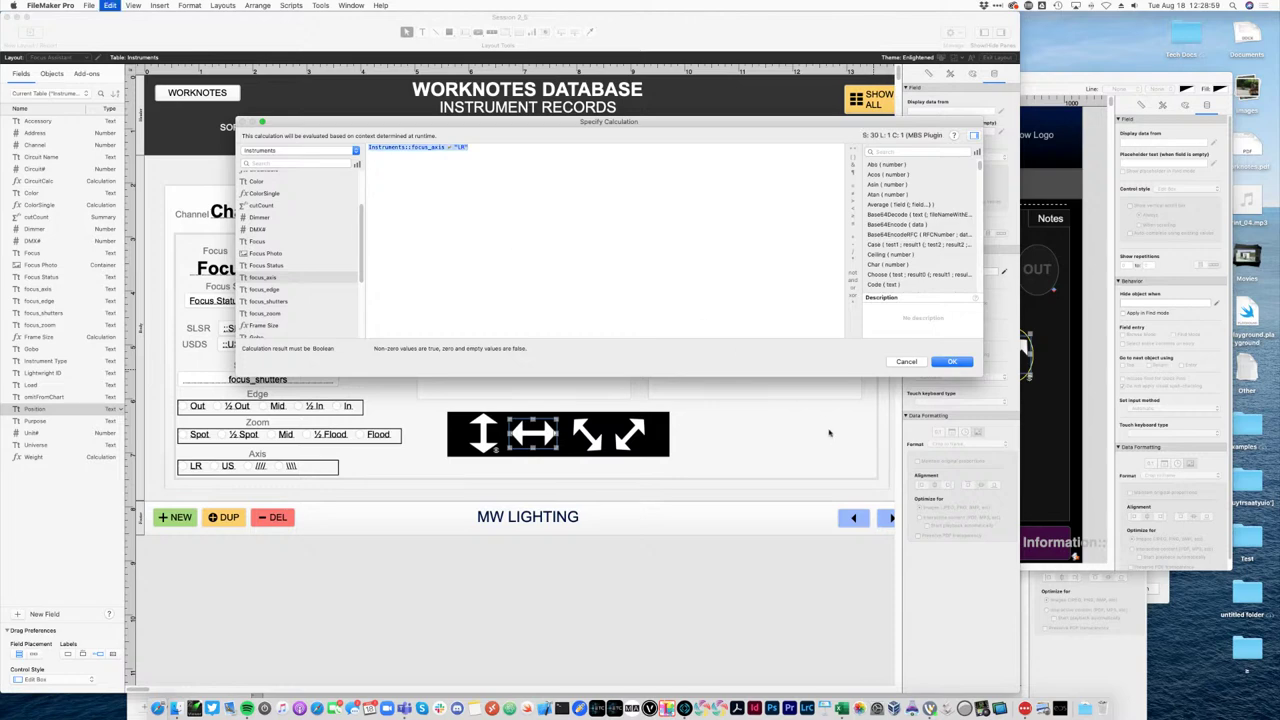
{"action": "left_click", "coordinate": [953, 361]}
Give the first diagonal arrow the copied hide condition, with the forward-slash axis value in place of "LR".
{"action": "left_click", "coordinate": [589, 431]}
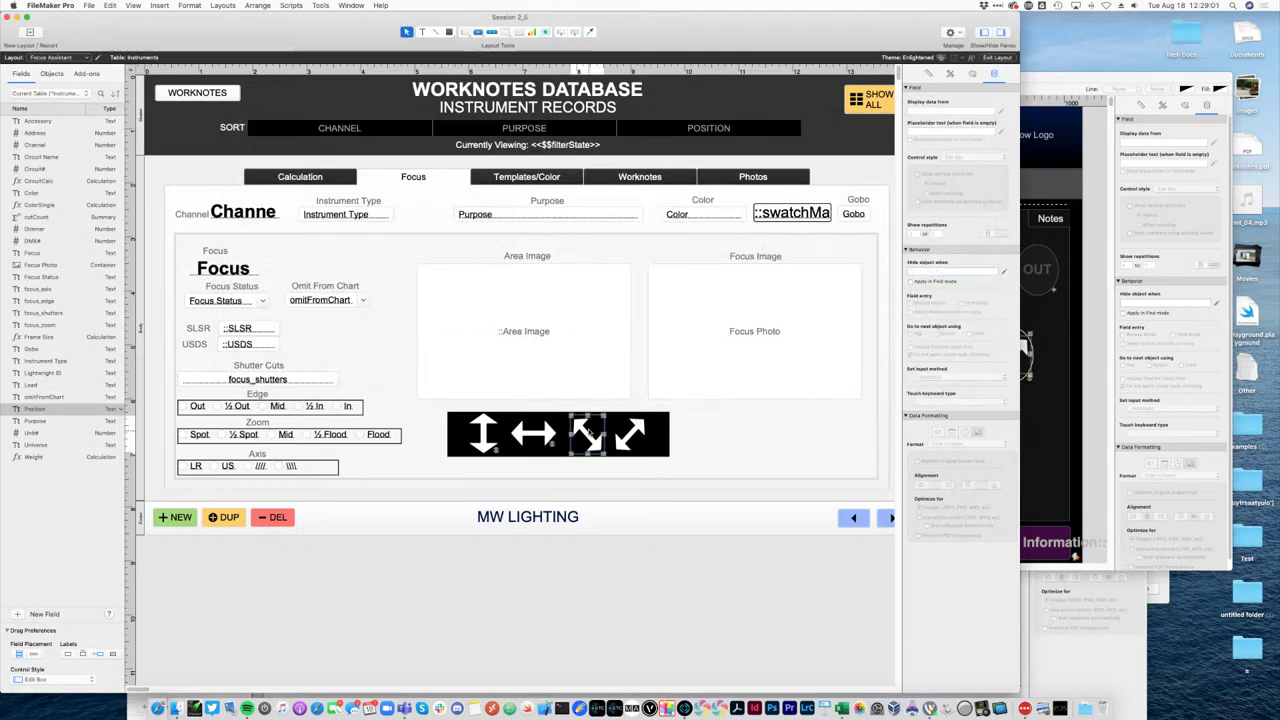
{"action": "left_click", "coordinate": [1000, 272]}
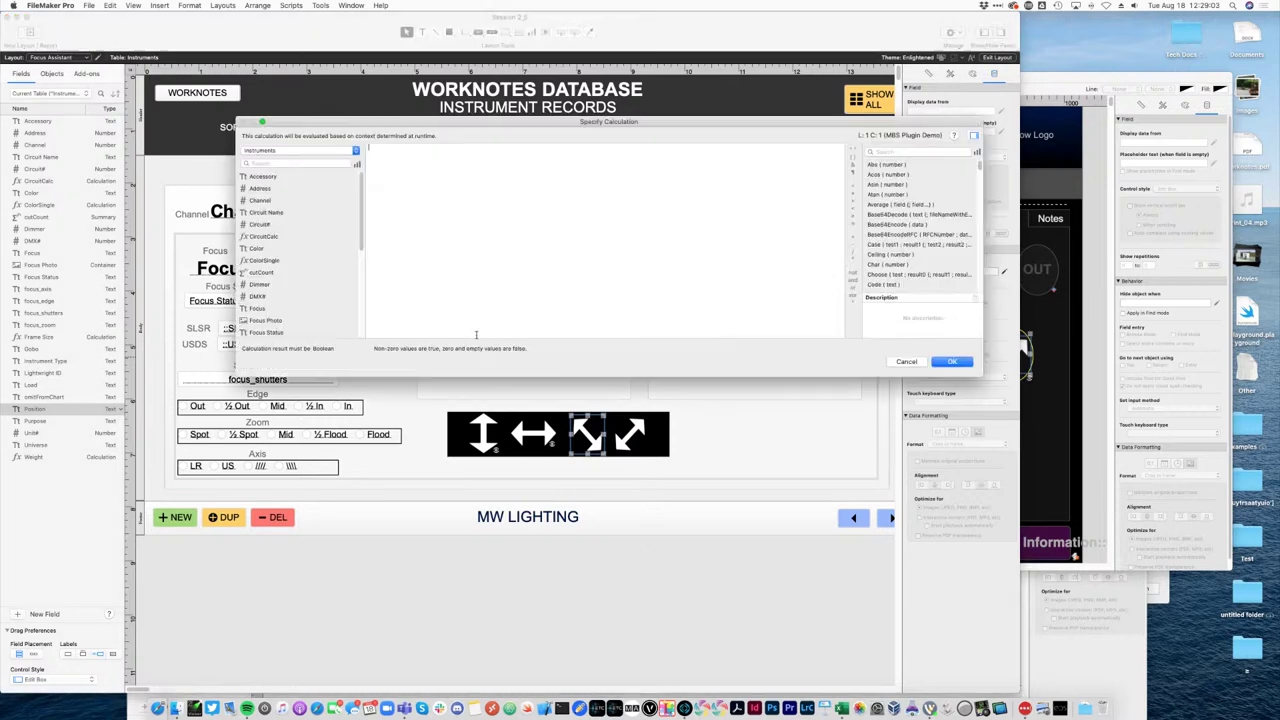
{"action": "key", "text": "super+v"}
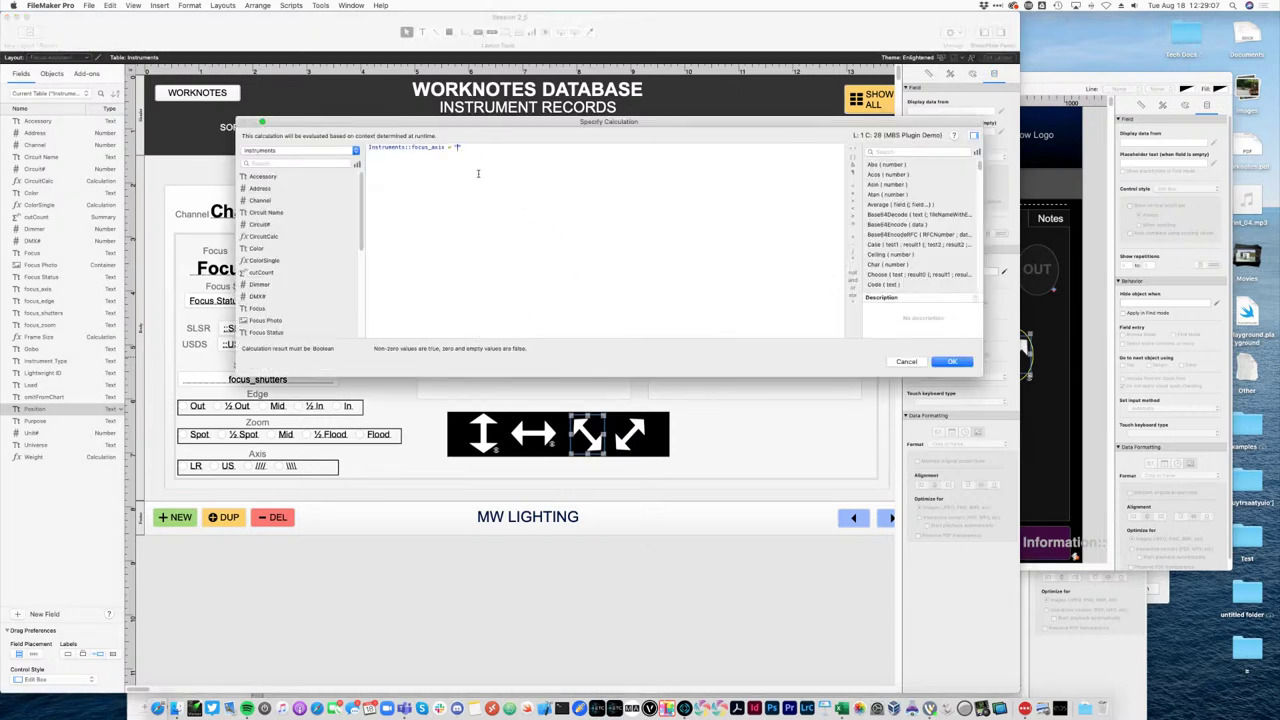
{"action": "type", "text": "///"}
{"action": "left_click", "coordinate": [958, 363]}
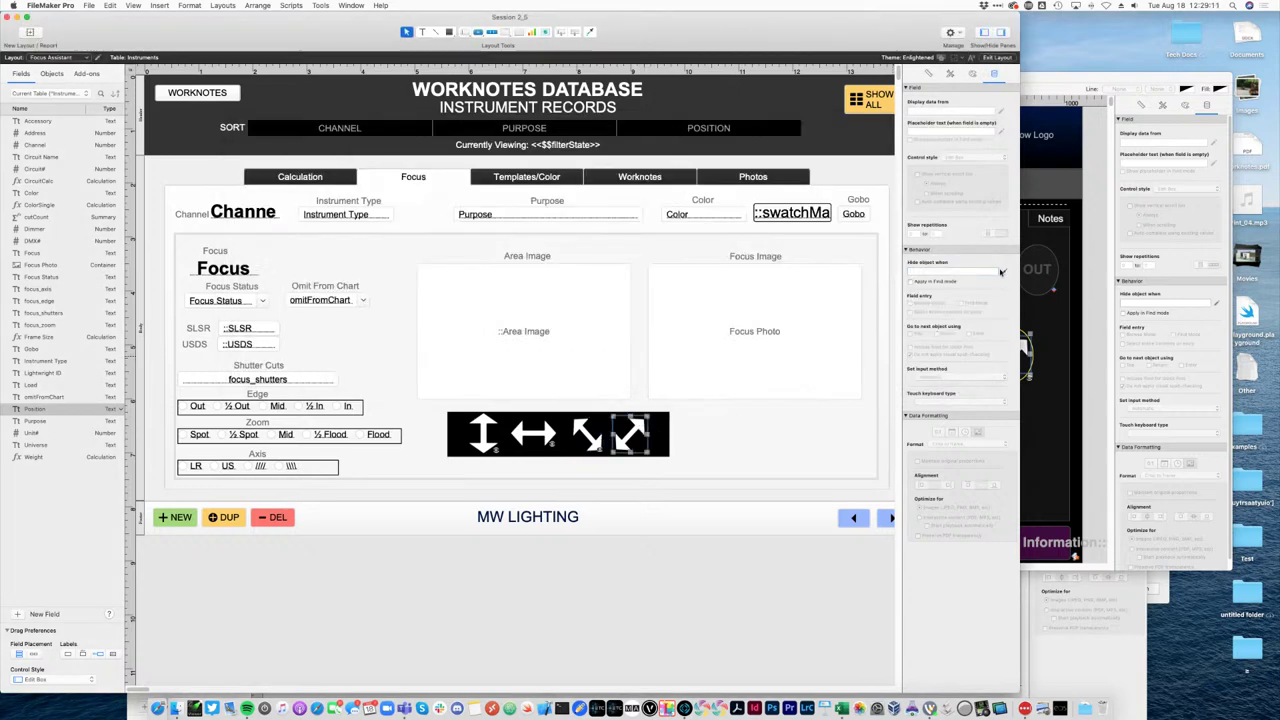
Give the second diagonal arrow the copied hide condition, with the properly escaped backslash axis value in place of "LR".
{"action": "left_click", "coordinate": [1001, 272]}
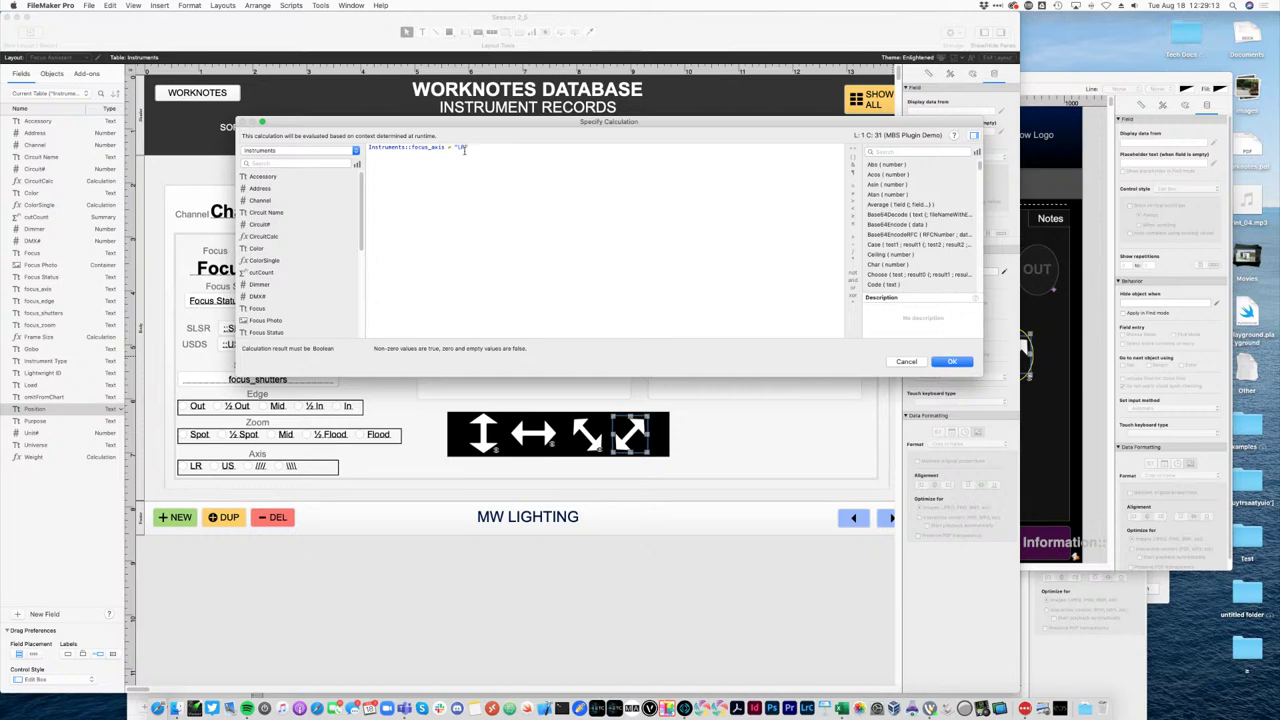
{"action": "key", "text": "Left"}
{"action": "type", "text": "\\\\"}
{"action": "left_click", "coordinate": [456, 147]}
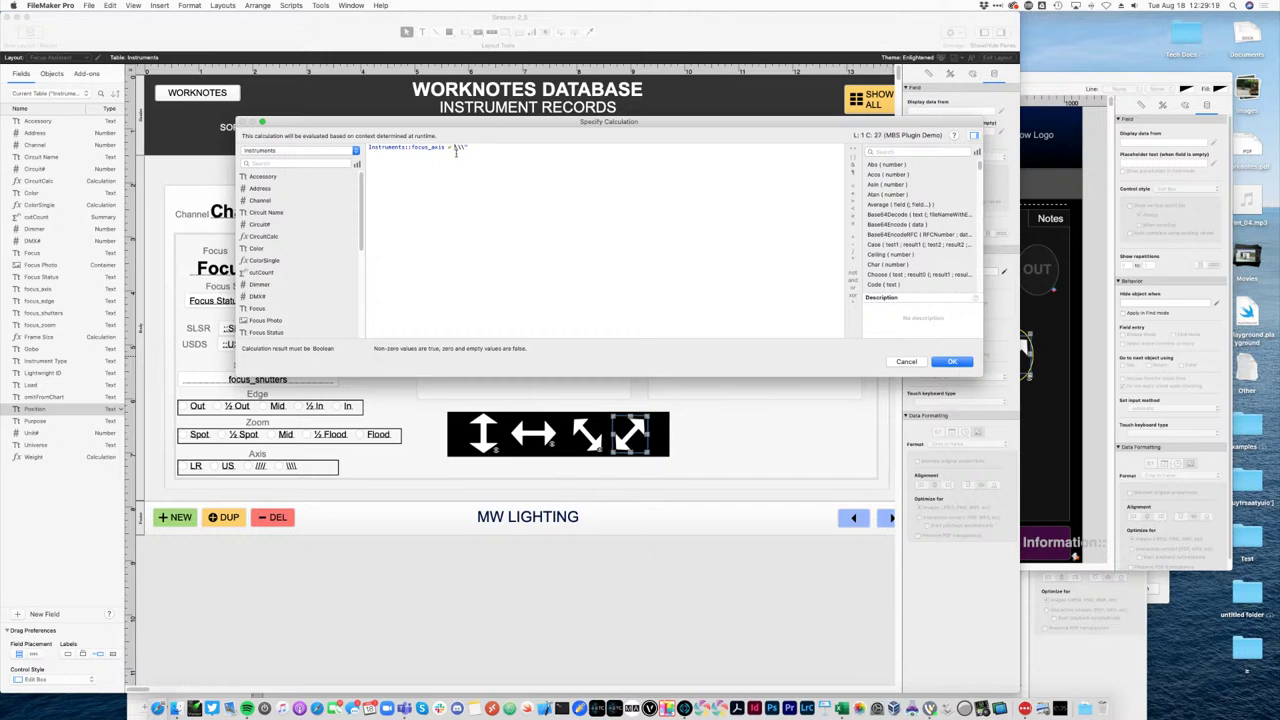
{"action": "left_click", "coordinate": [952, 362]}
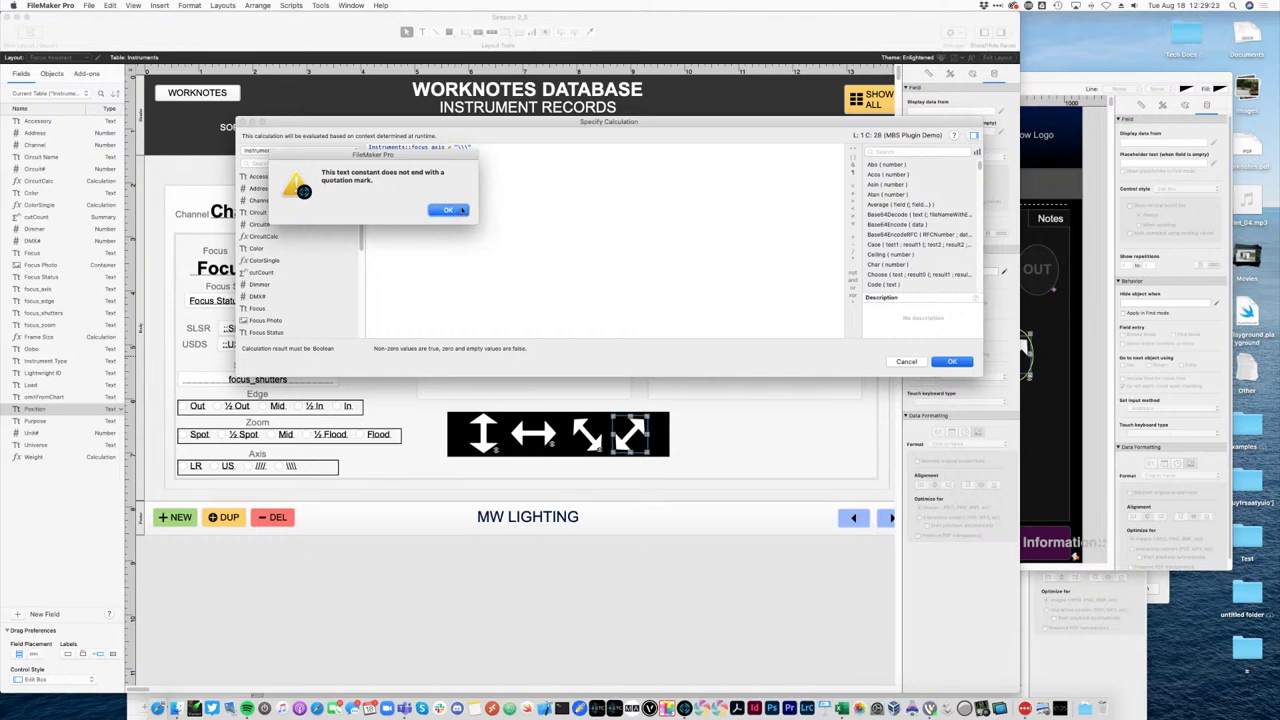
{"action": "left_click", "coordinate": [462, 210]}
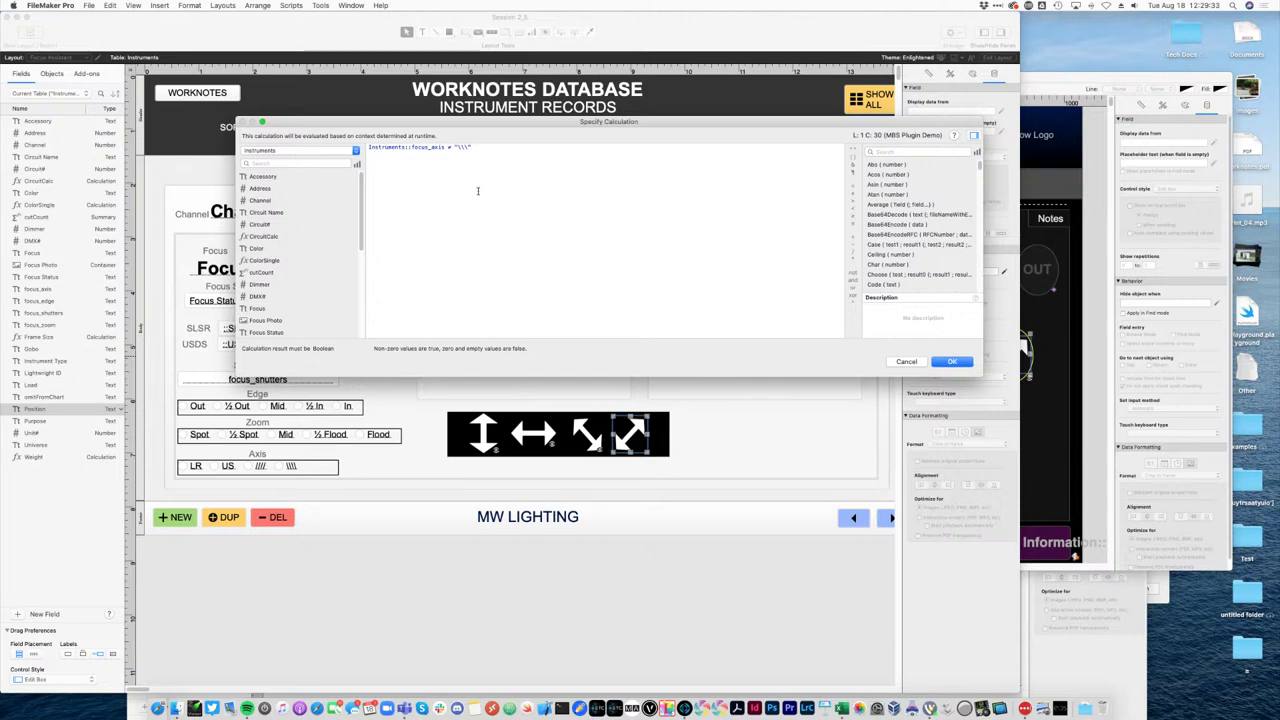
{"action": "type", "text": "\\\\\""}
{"action": "left_click", "coordinate": [951, 360]}
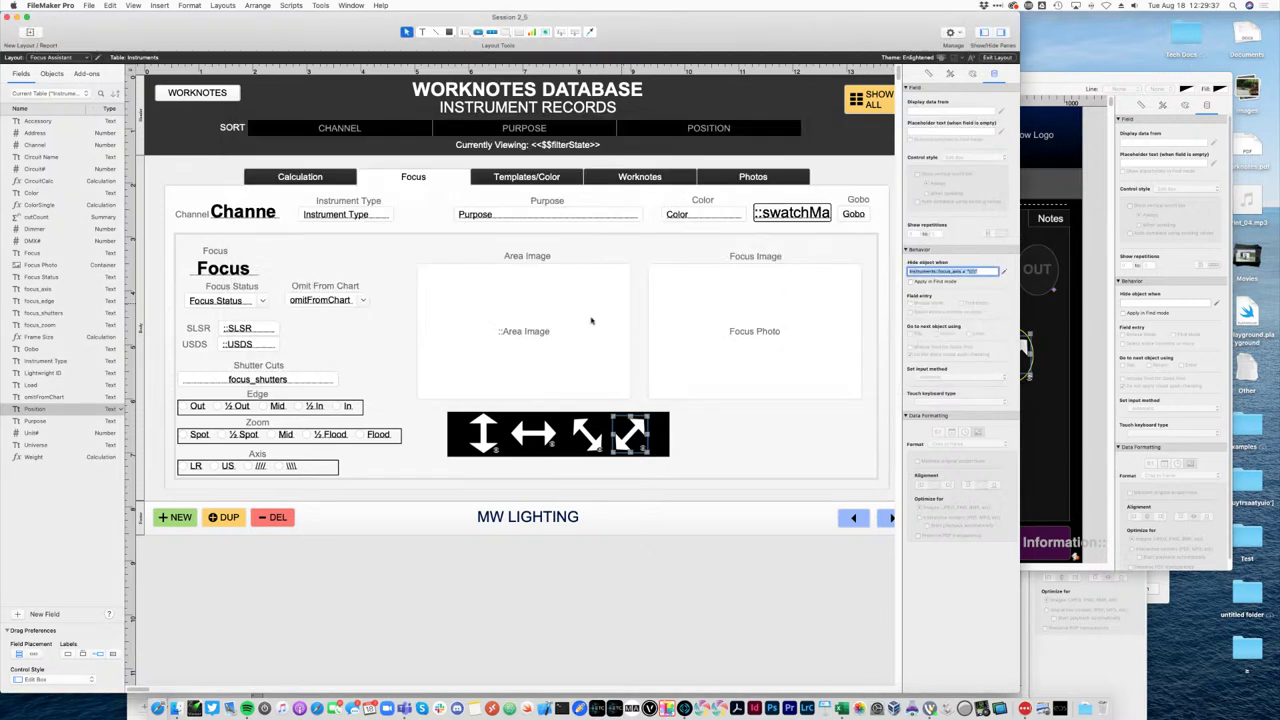
{"action": "left_click", "coordinate": [1005, 271]}
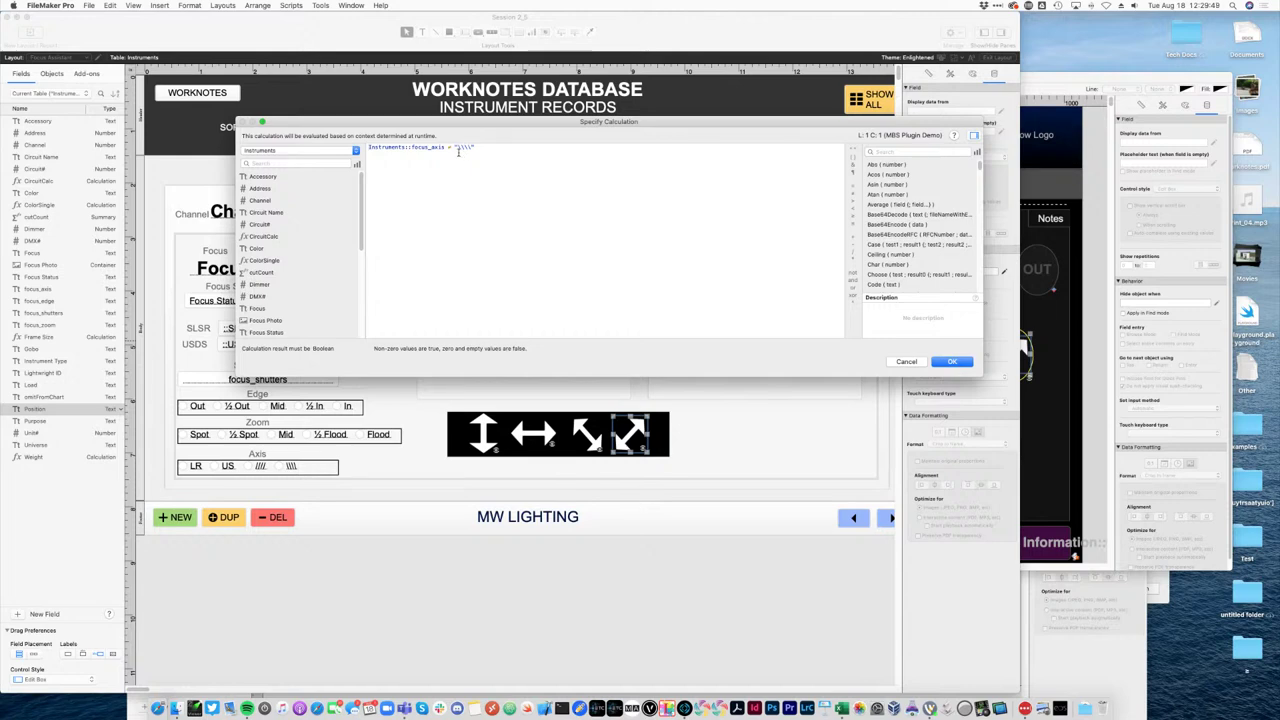
{"action": "left_click_drag", "start_coordinate": [458, 150], "coordinate": [468, 151]}
{"action": "type", "text": "\\\\\\\\"}
{"action": "left_click", "coordinate": [952, 362]}
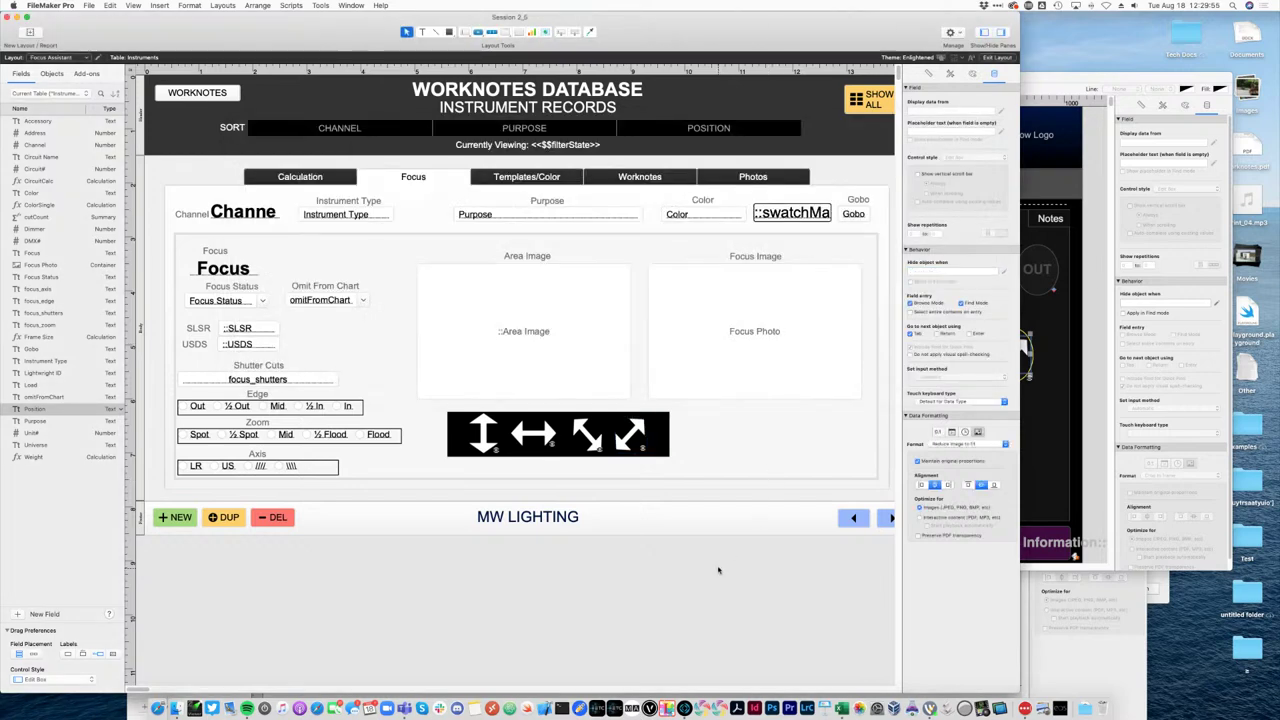
Test the arrow visibility on Channel 298's Focus tab in Browse mode with the LR, US and //// axis choices.
{"action": "key", "text": "super+b"}
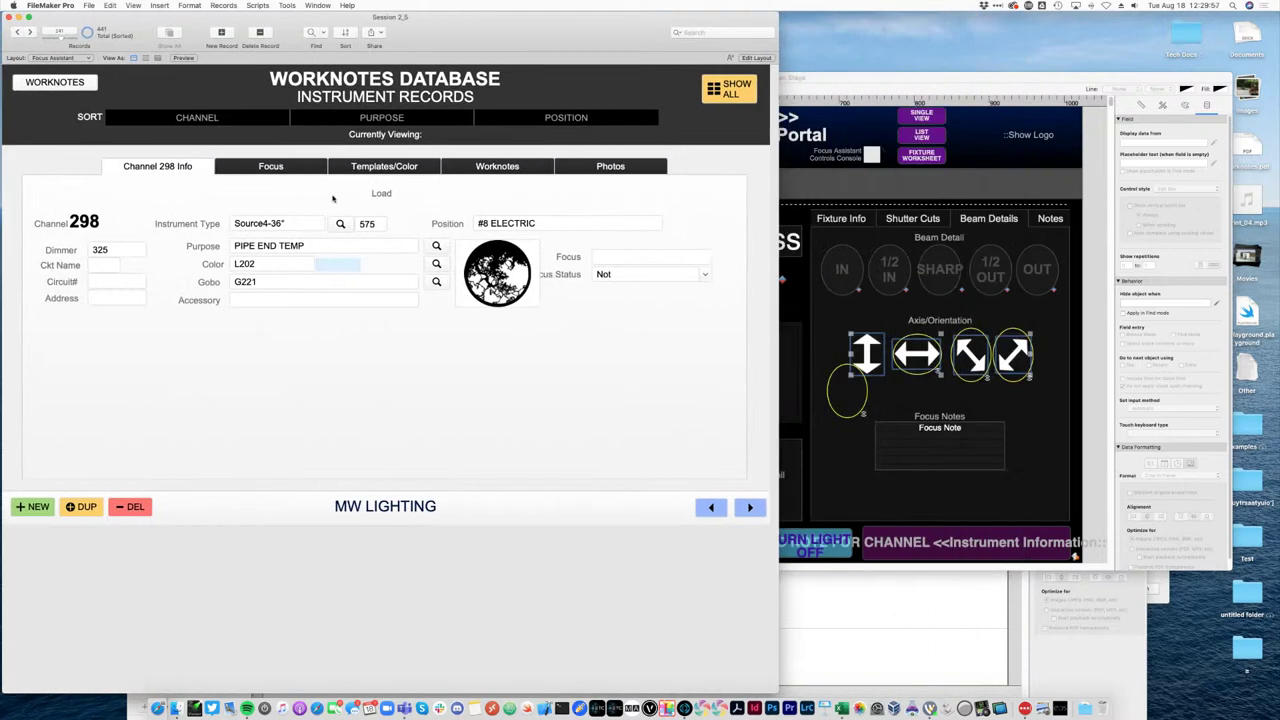
{"action": "left_click", "coordinate": [295, 168]}
{"action": "left_click", "coordinate": [41, 455]}
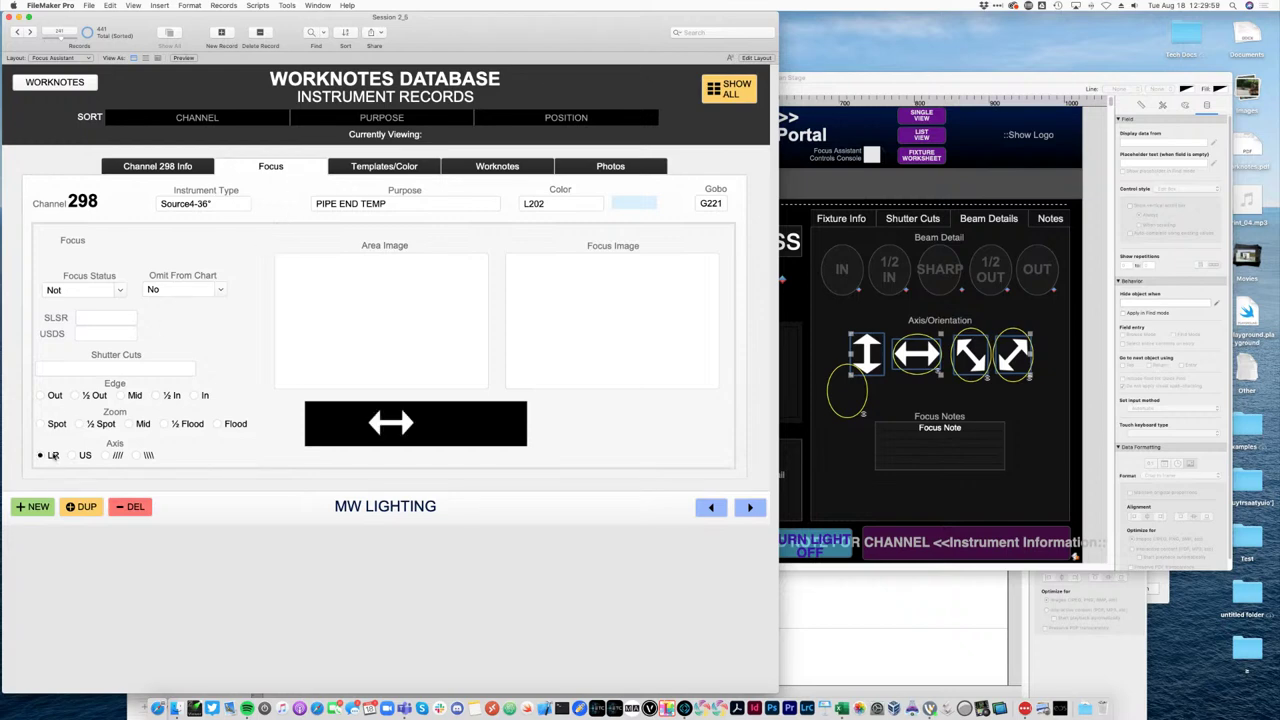
{"action": "left_click", "coordinate": [92, 456]}
{"action": "left_click", "coordinate": [118, 456]}
{"action": "left_click", "coordinate": [106, 455]}
Back in Layout mode, stack the four axis arrows on one spot by aligning their horizontal and vertical centers.
{"action": "key", "text": "super+l"}
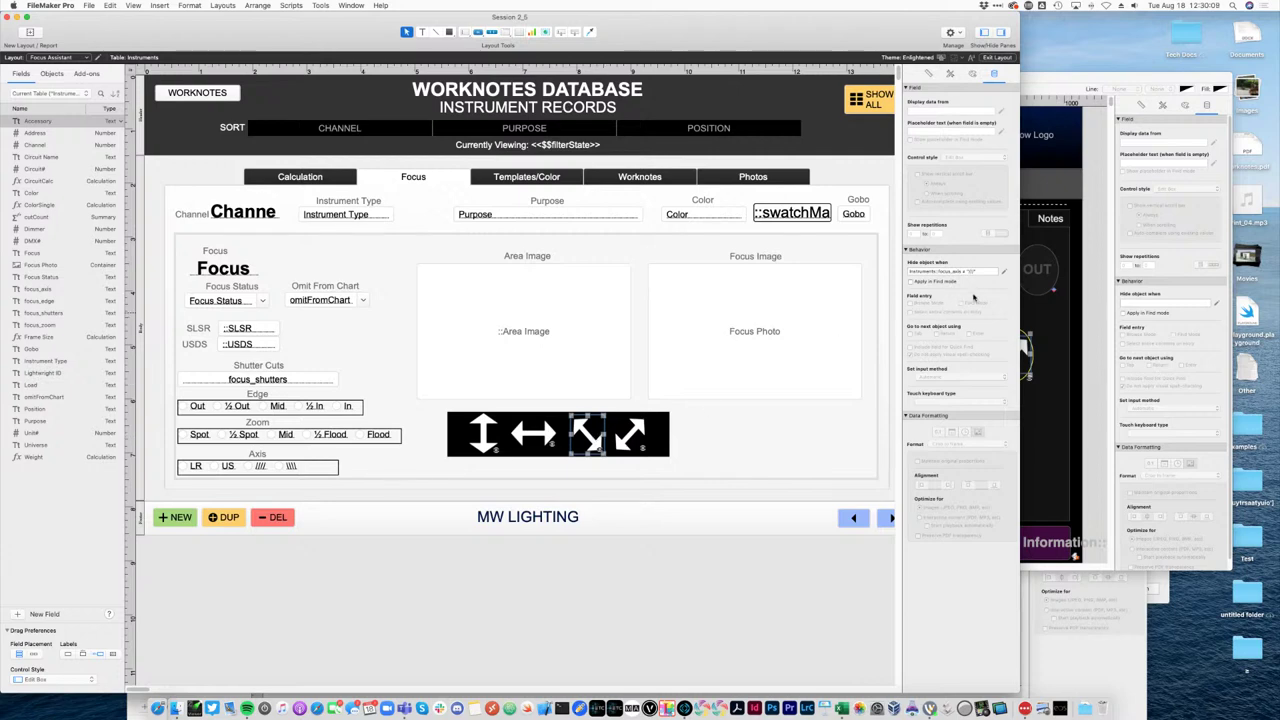
{"action": "left_click", "coordinate": [538, 554]}
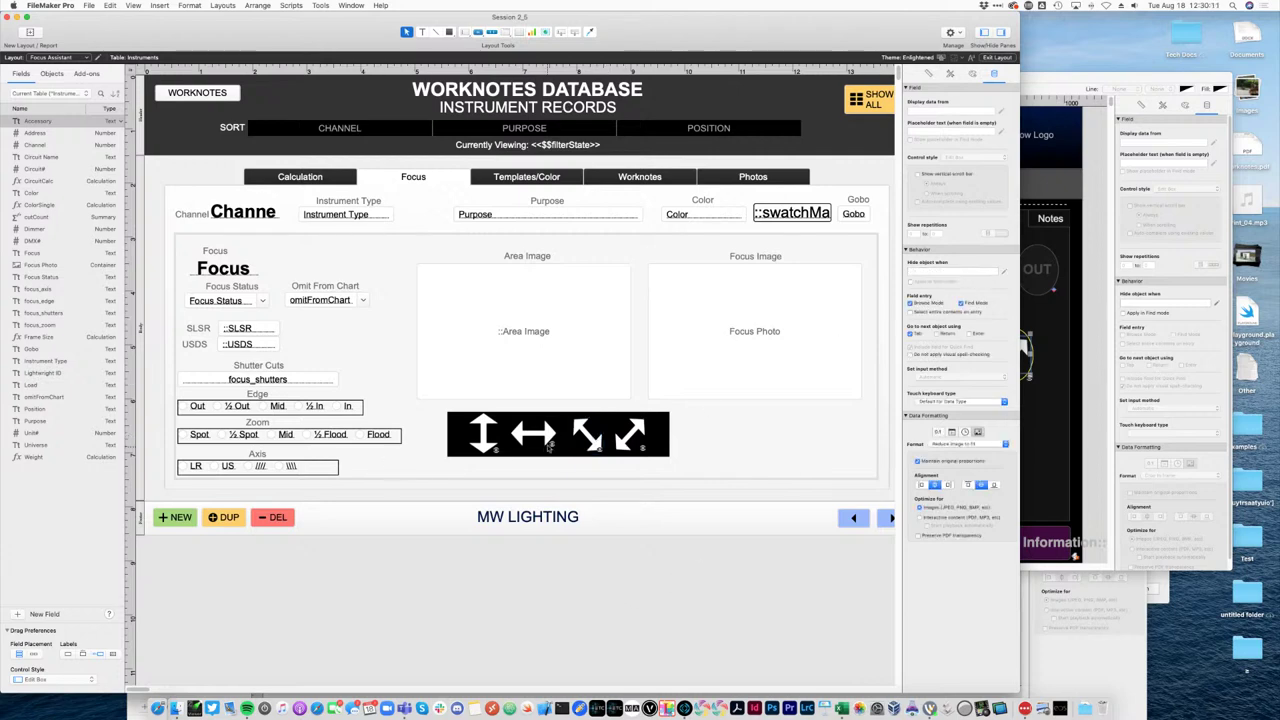
{"action": "left_click_drag", "start_coordinate": [548, 447], "coordinate": [508, 438]}
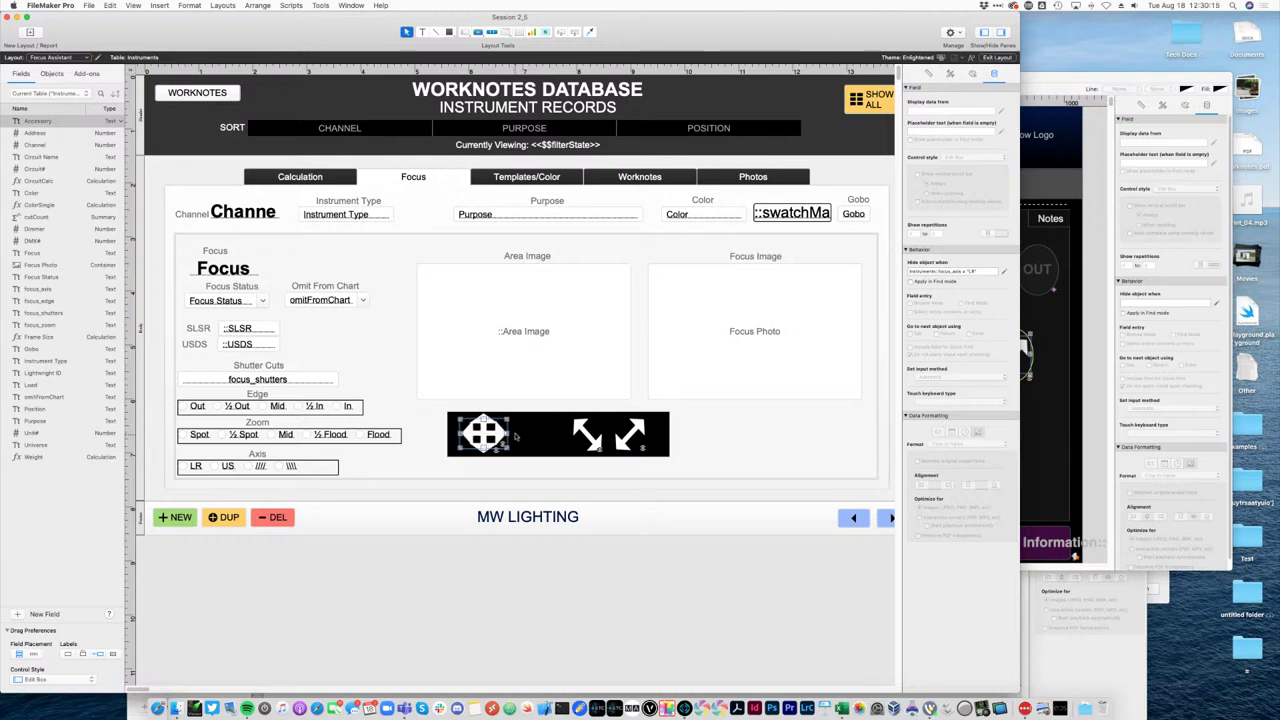
{"action": "left_click", "coordinate": [585, 435]}
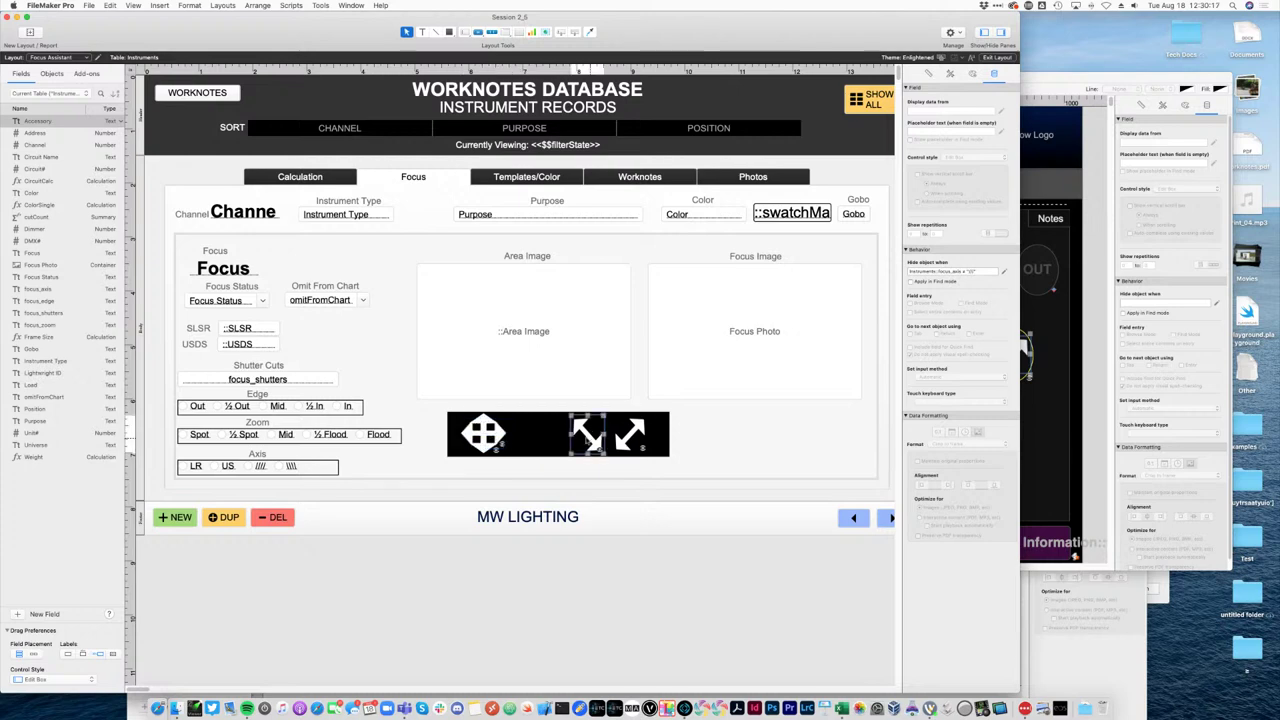
{"action": "left_click_drag", "start_coordinate": [585, 444], "coordinate": [590, 440]}
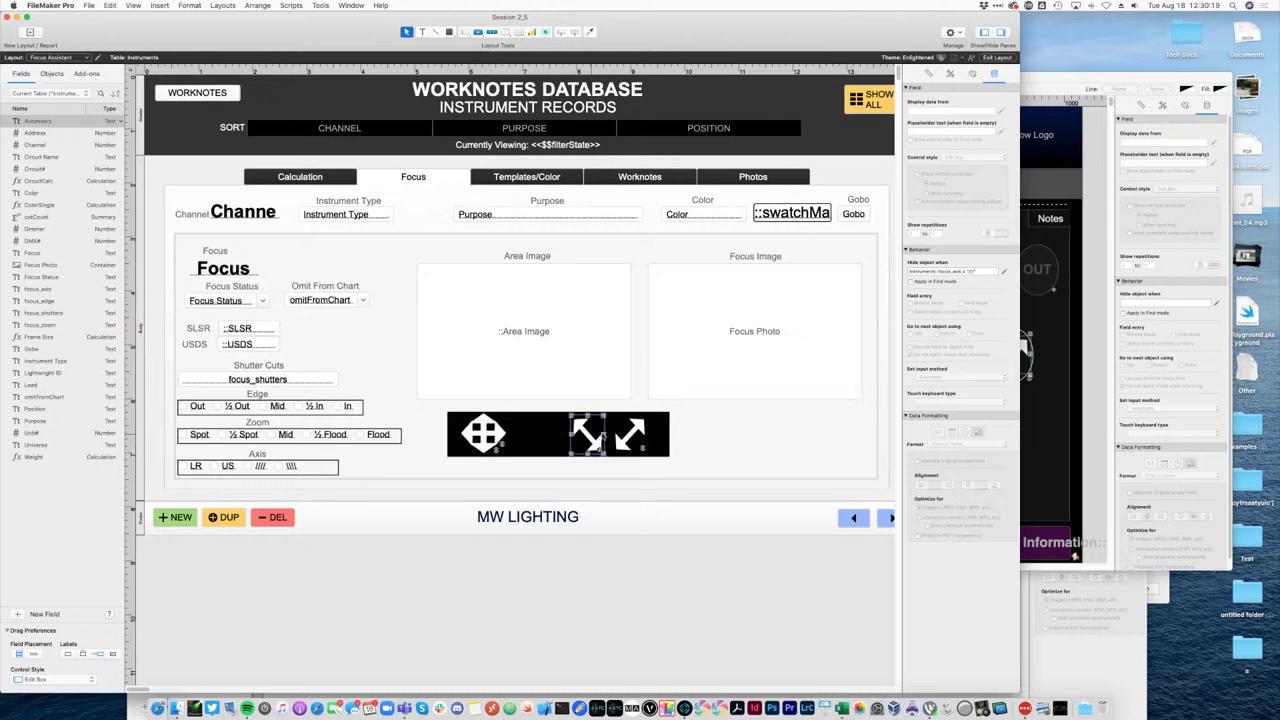
{"action": "left_click", "coordinate": [485, 435], "text": "shift"}
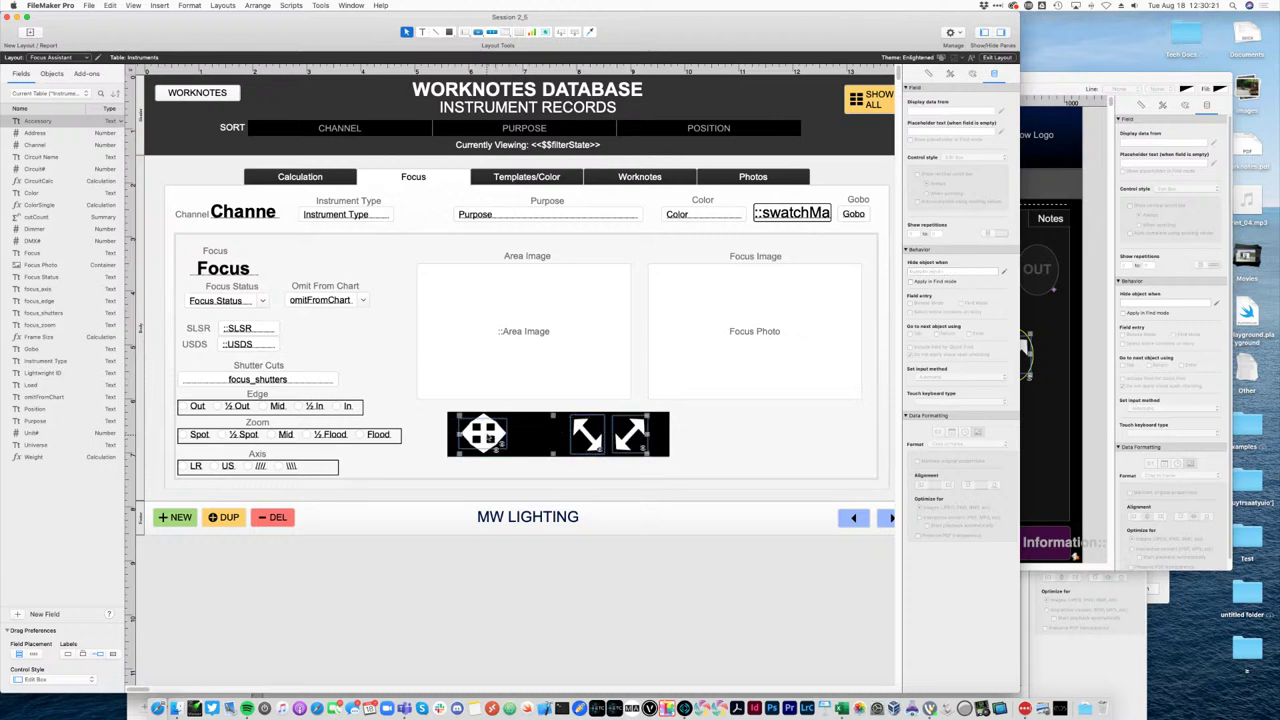
{"action": "left_click_drag", "start_coordinate": [485, 435], "coordinate": [522, 437]}
{"action": "left_click", "coordinate": [928, 74]}
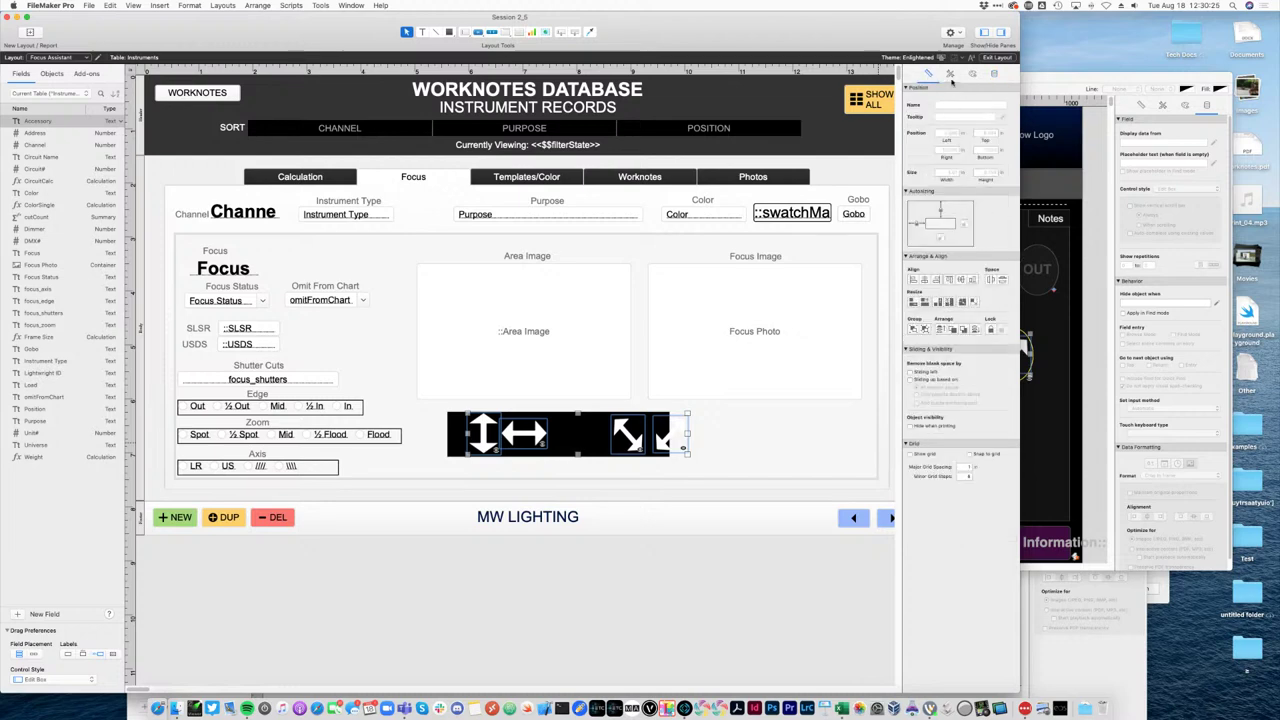
{"action": "left_click", "coordinate": [950, 74]}
{"action": "left_click", "coordinate": [928, 74]}
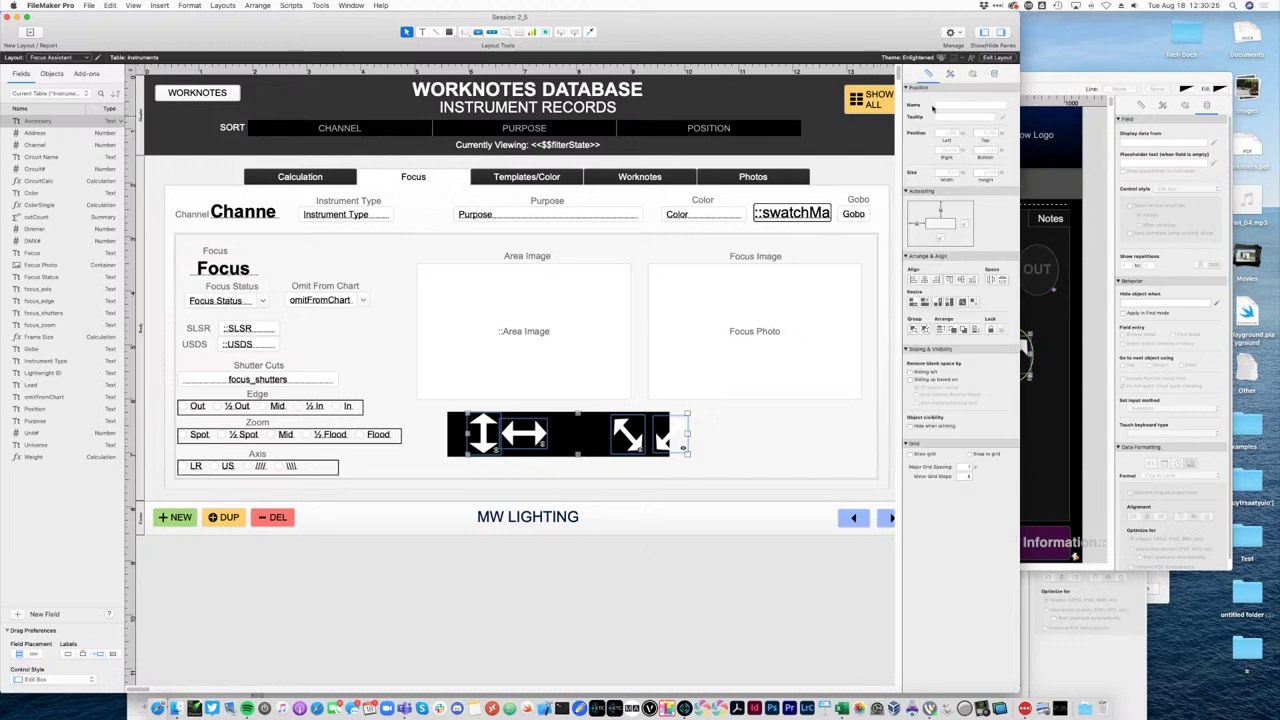
{"action": "left_click", "coordinate": [927, 281]}
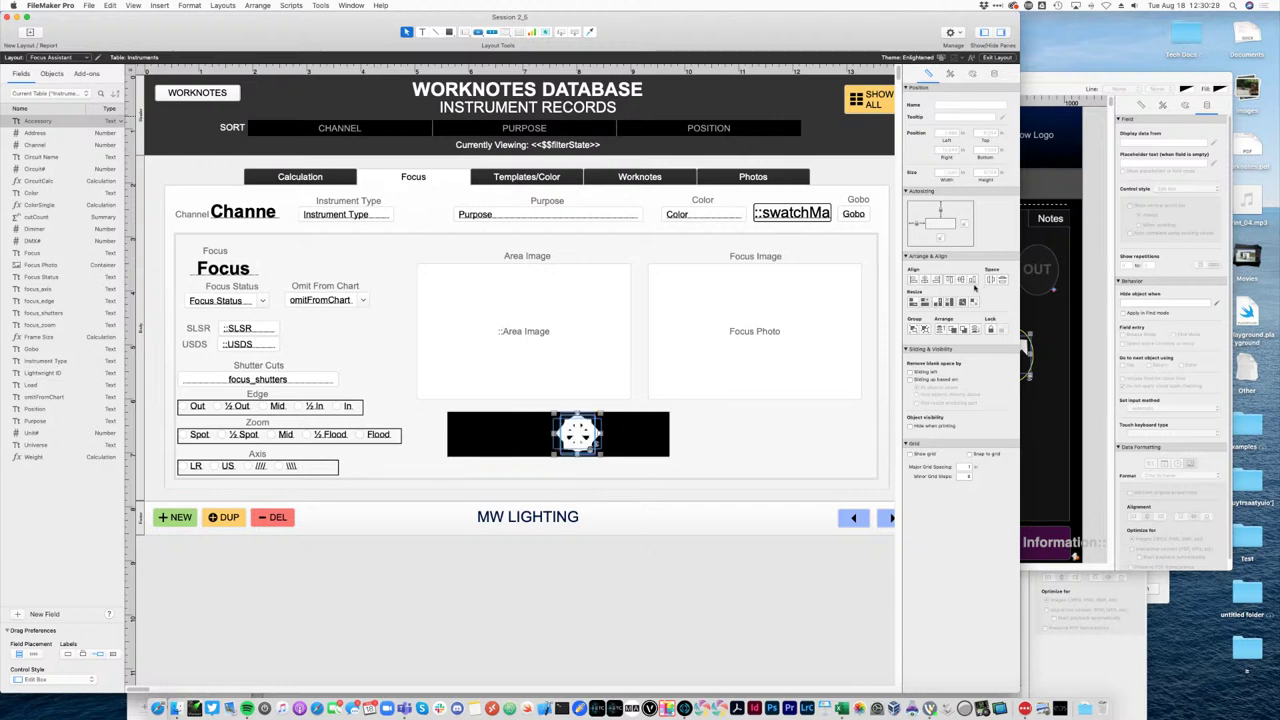
{"action": "left_click", "coordinate": [962, 281]}
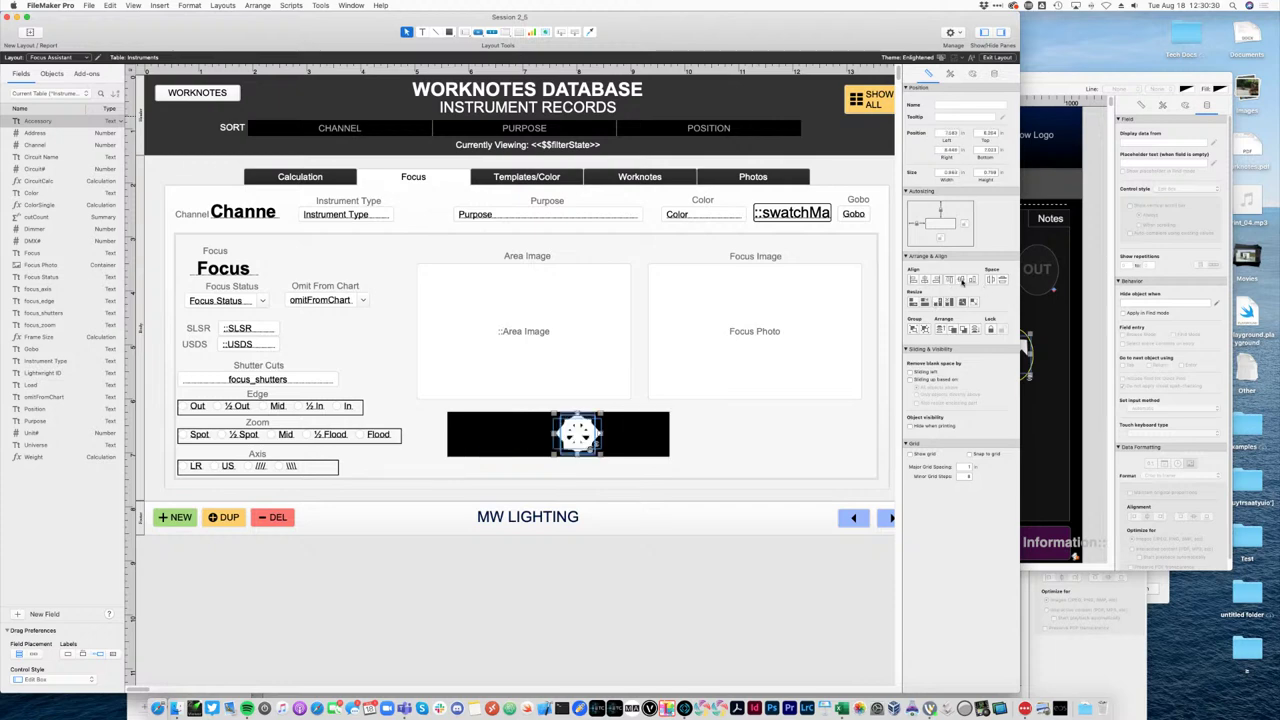
Narrow the black rectangle from both sides to a small square framing the stacked arrows.
{"action": "left_click", "coordinate": [971, 76]}
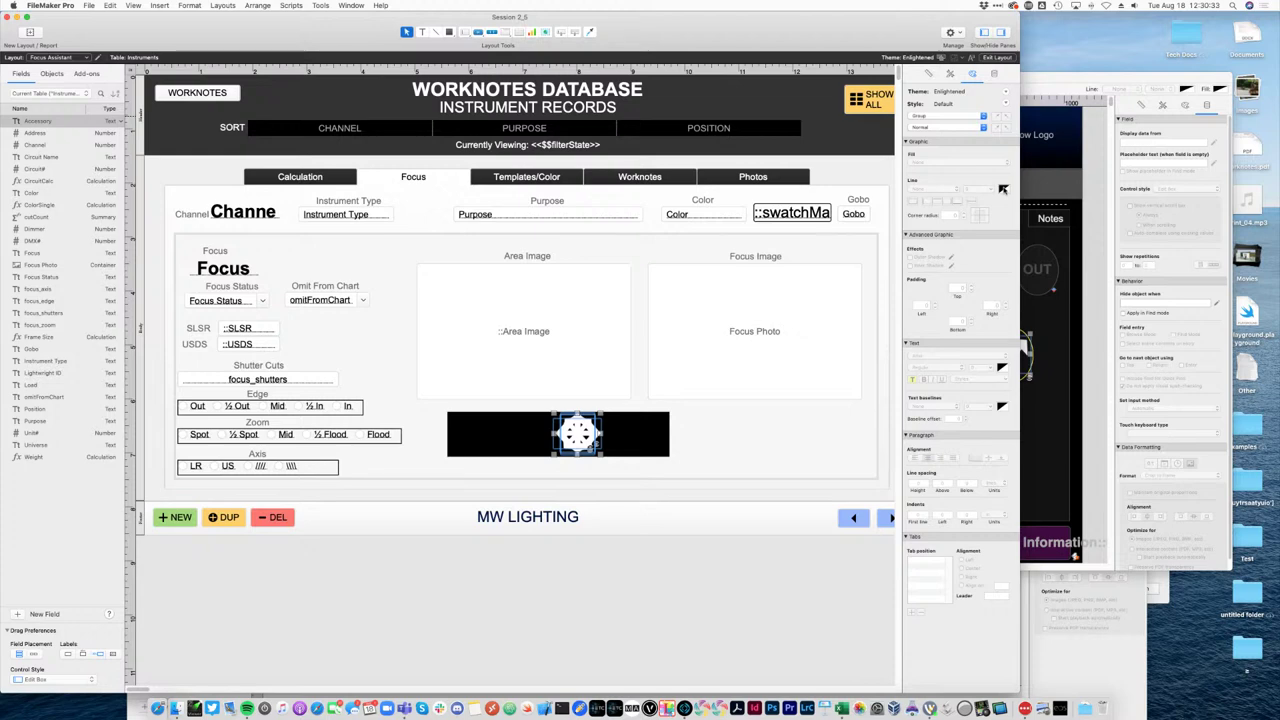
{"action": "left_click", "coordinate": [646, 440]}
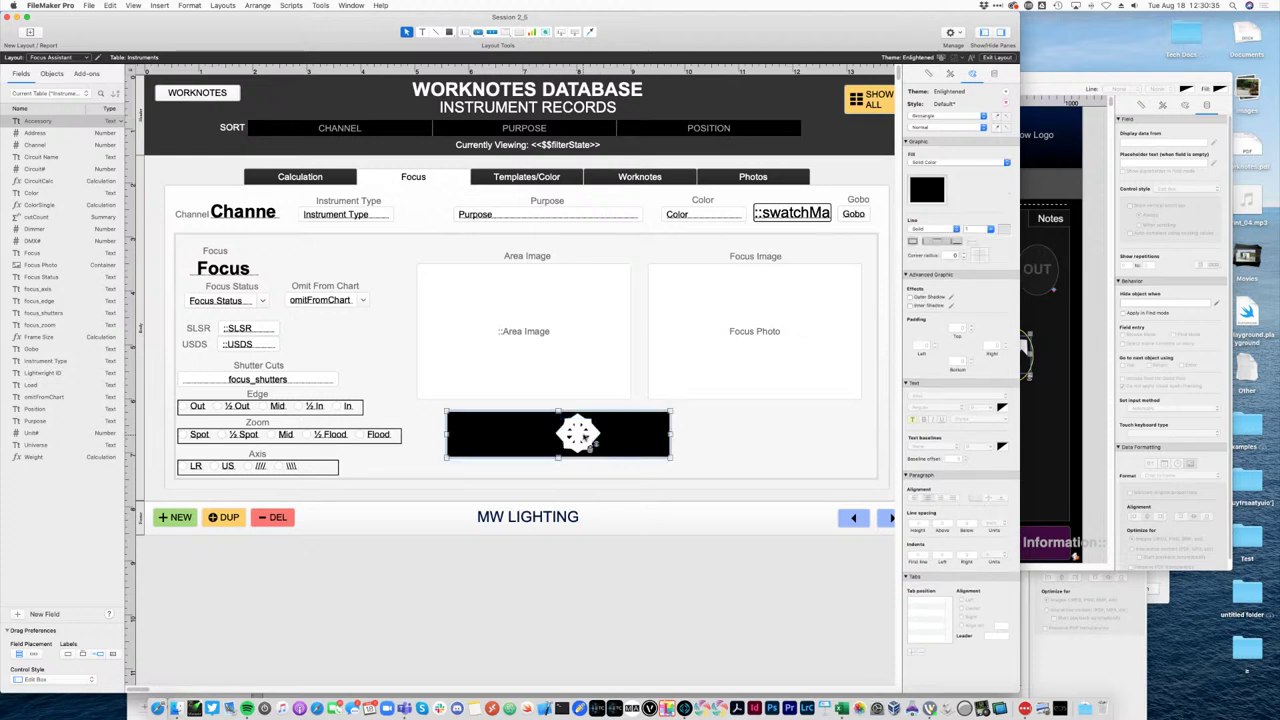
{"action": "left_click", "coordinate": [700, 456]}
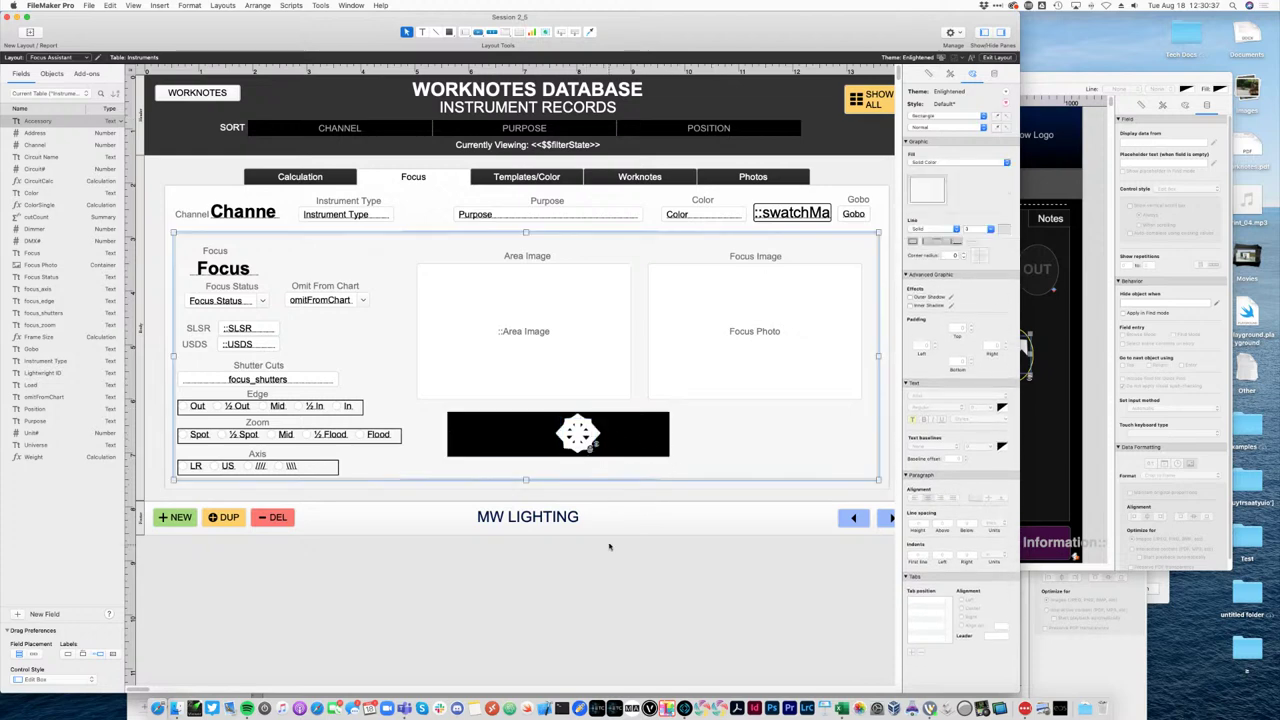
{"action": "left_click", "coordinate": [652, 443]}
{"action": "left_click", "coordinate": [636, 432]}
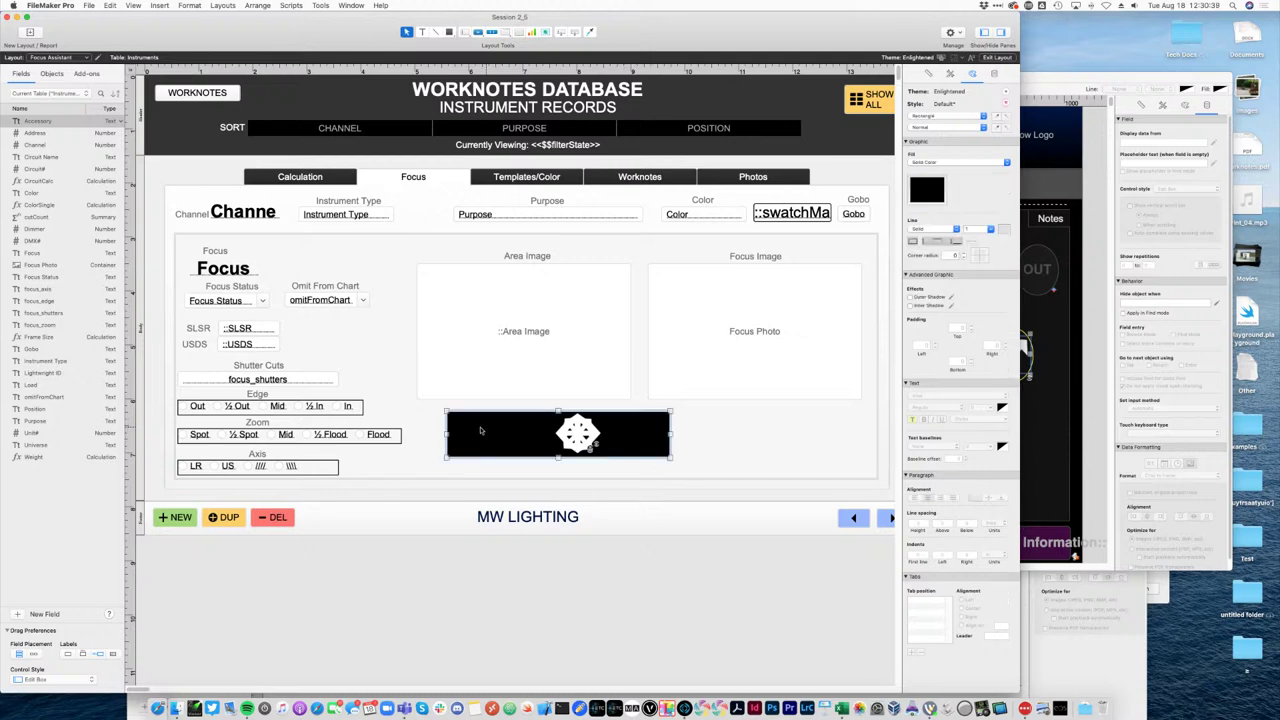
{"action": "left_click_drag", "start_coordinate": [455, 434], "coordinate": [560, 434]}
{"action": "left_click_drag", "start_coordinate": [670, 434], "coordinate": [607, 440]}
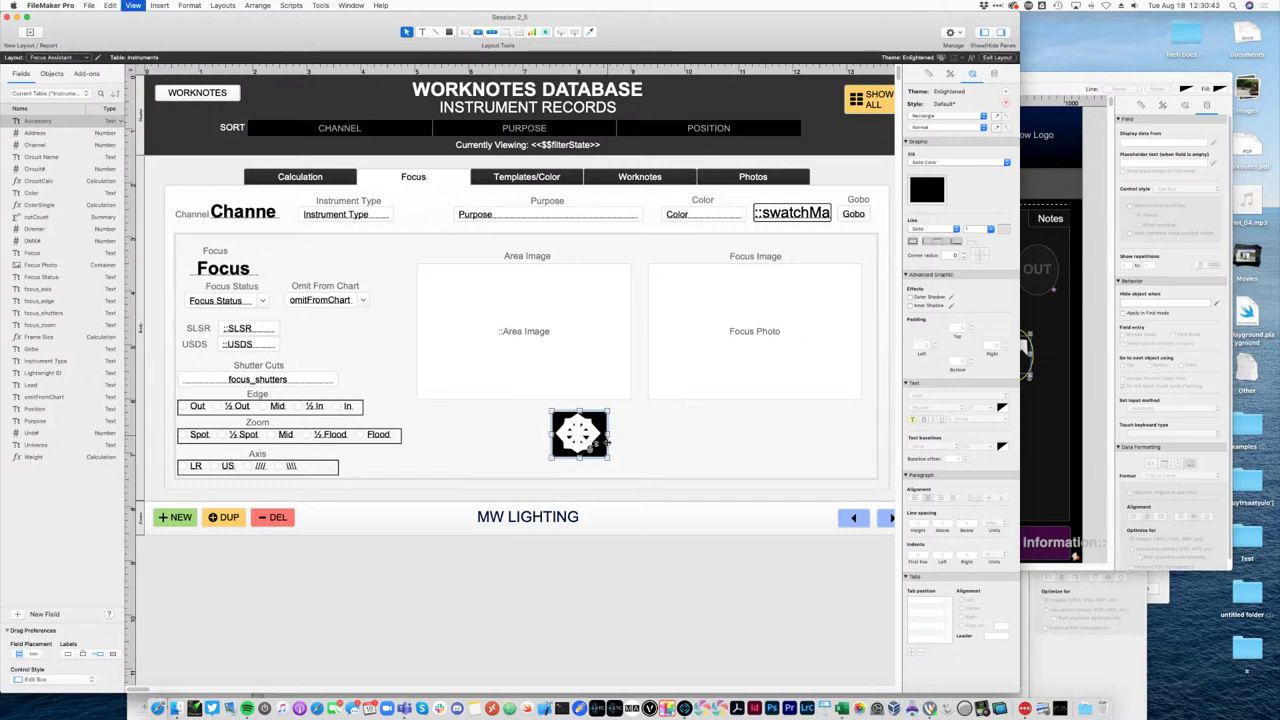
Test the stacked arrows in Browse mode by alternating Channel 298's axis between US and LR, ending on US.
{"action": "key", "text": "super+b"}
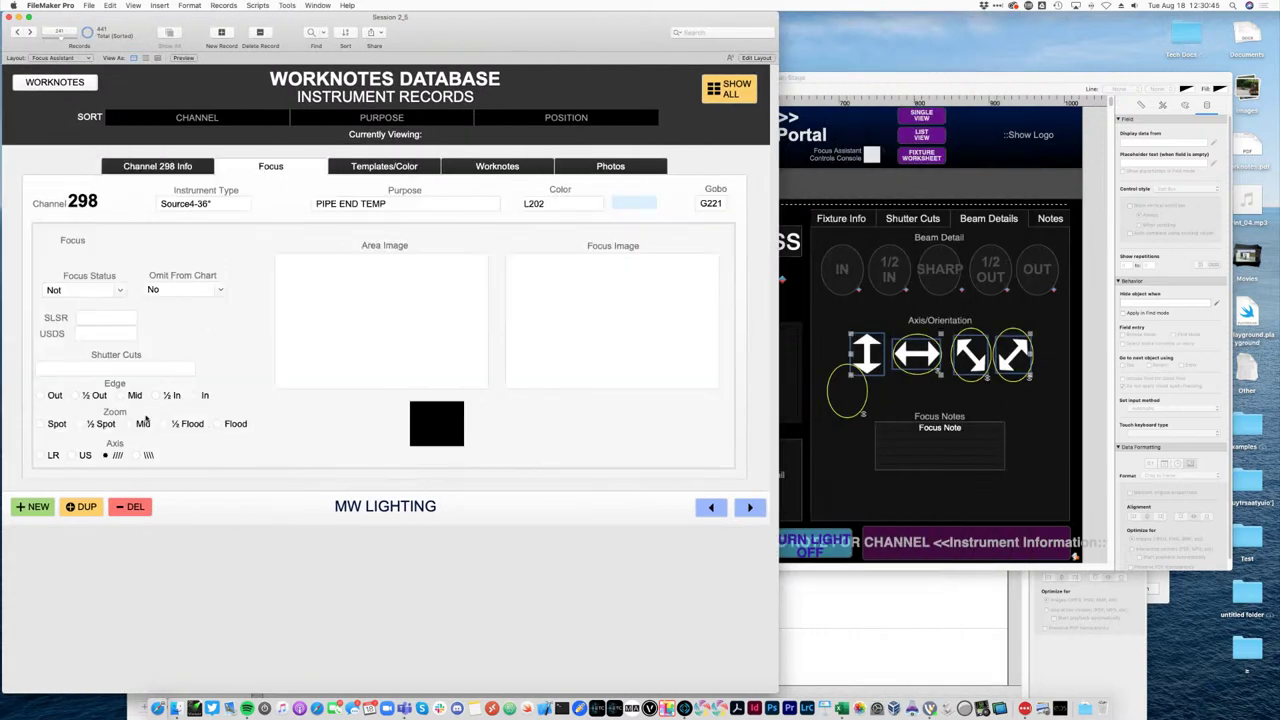
{"action": "left_click", "coordinate": [80, 456]}
{"action": "left_click", "coordinate": [54, 456]}
{"action": "left_click", "coordinate": [78, 456]}
{"action": "left_click", "coordinate": [48, 456]}
{"action": "left_click", "coordinate": [70, 456]}
{"action": "left_click", "coordinate": [48, 455]}
{"action": "left_click", "coordinate": [82, 457]}
Copy the stacked arrows together with their black square from the layout, and open the Focus Charts Multi layout.
{"action": "key", "text": "super+l"}
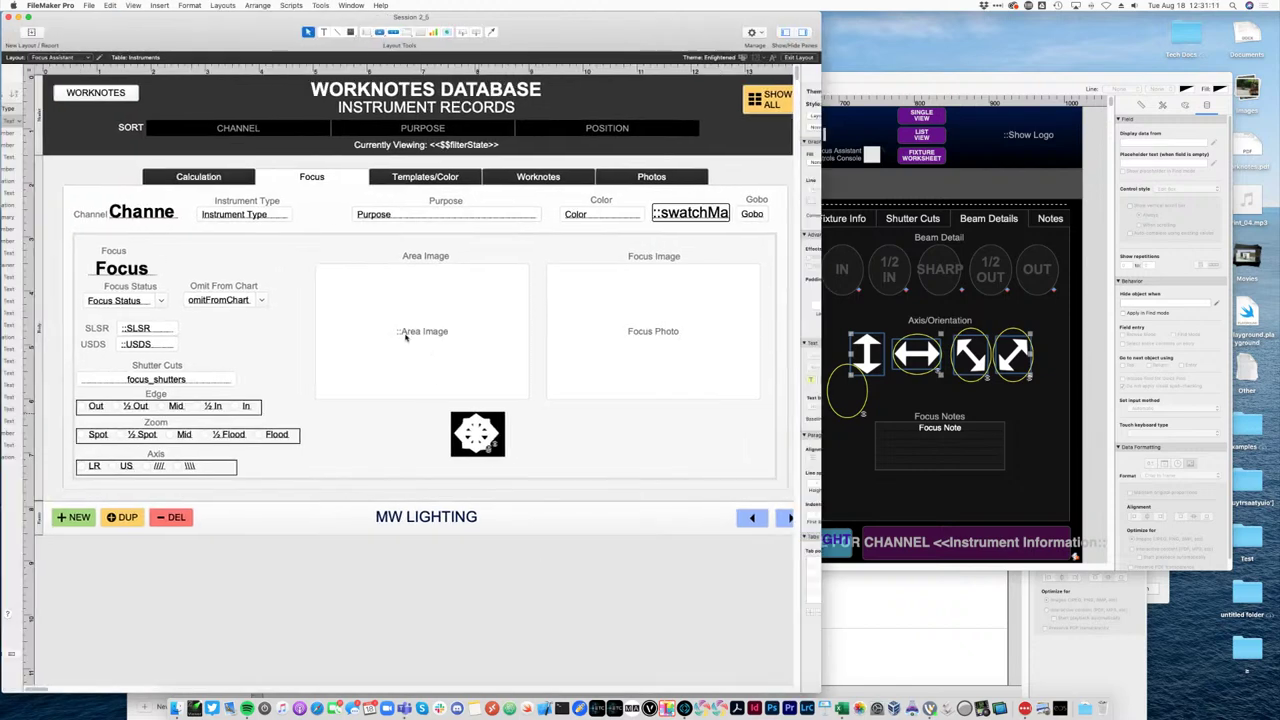
{"action": "left_click_drag", "start_coordinate": [694, 574], "coordinate": [578, 432]}
{"action": "left_click", "coordinate": [655, 487]}
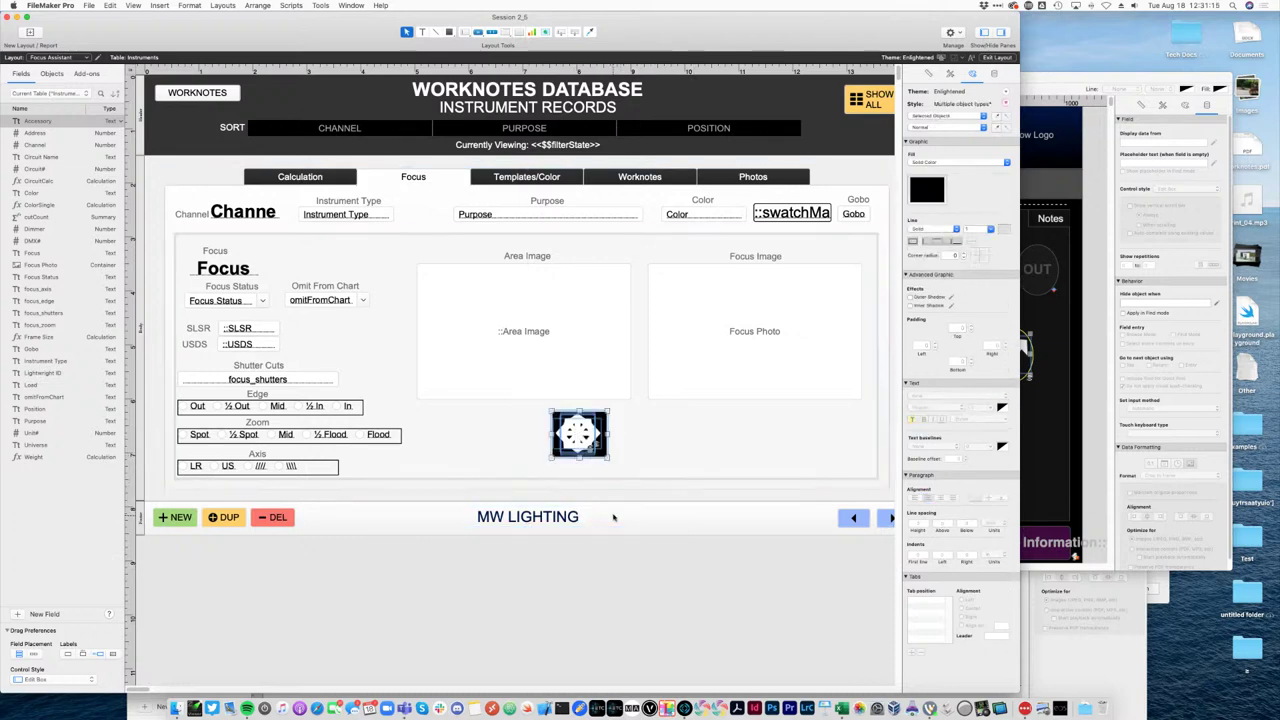
{"action": "left_click", "coordinate": [75, 58]}
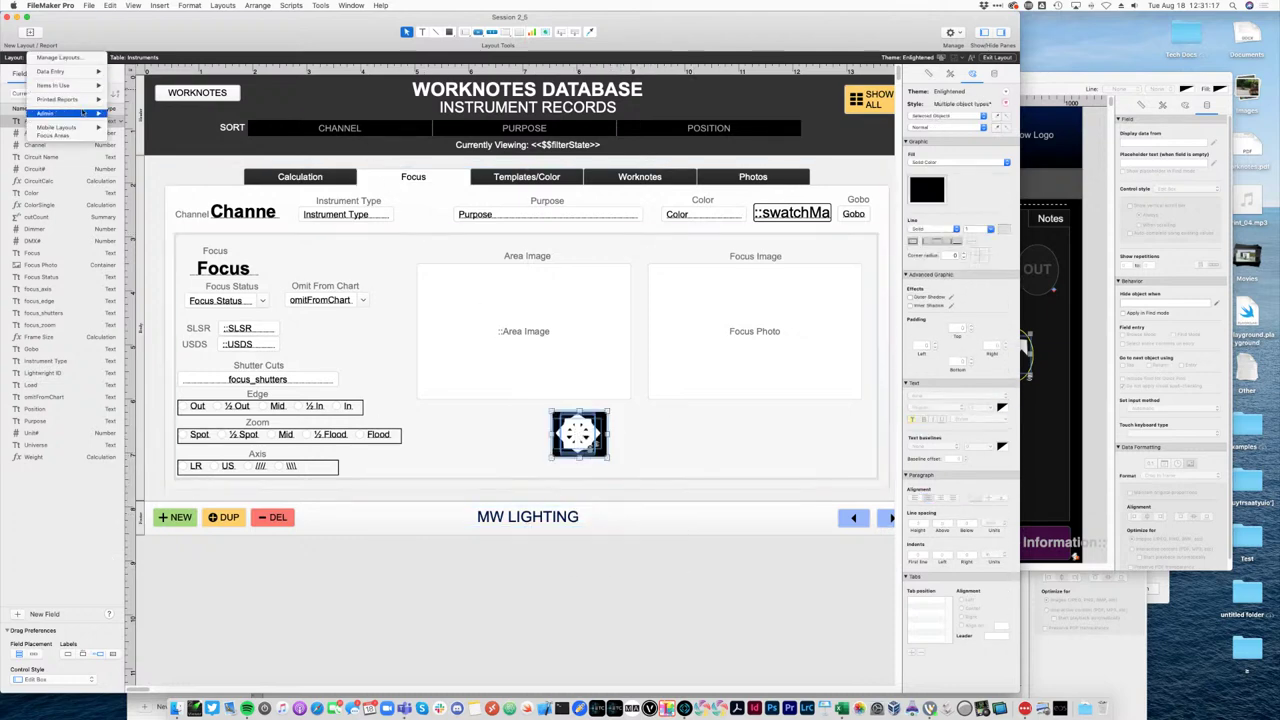
{"action": "mouse_move", "coordinate": [88, 98]}
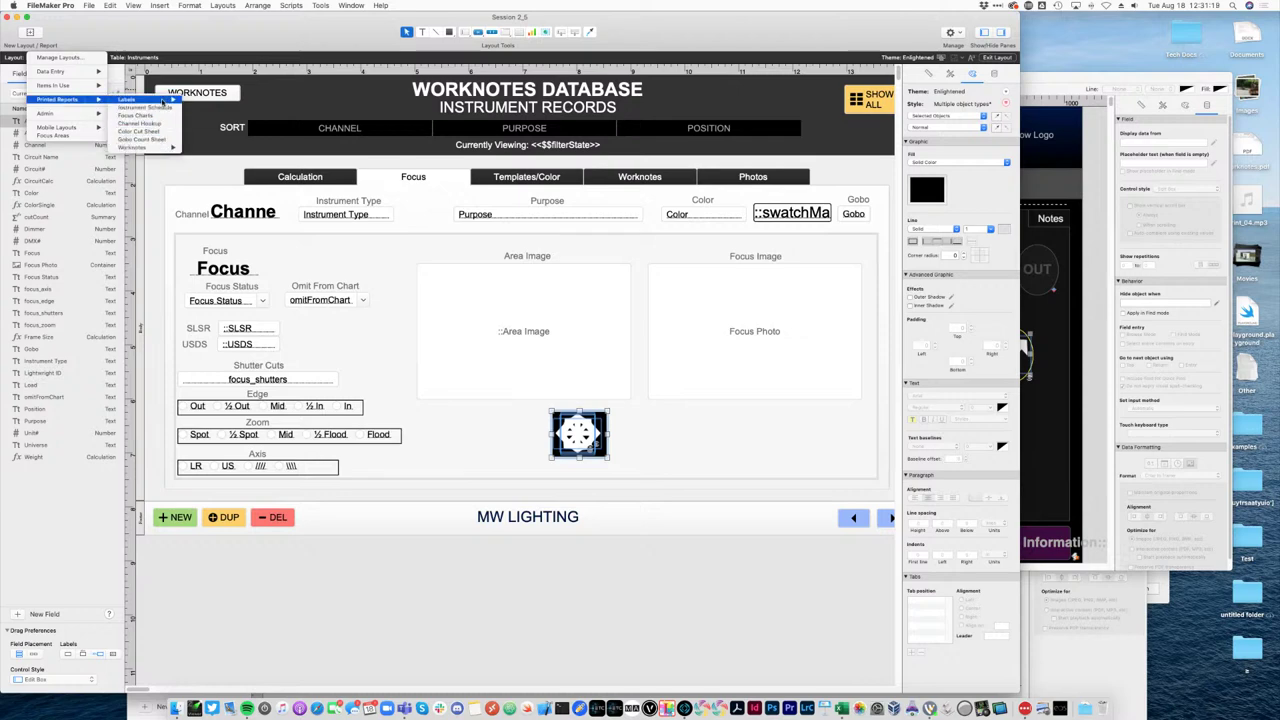
{"action": "mouse_move", "coordinate": [164, 100]}
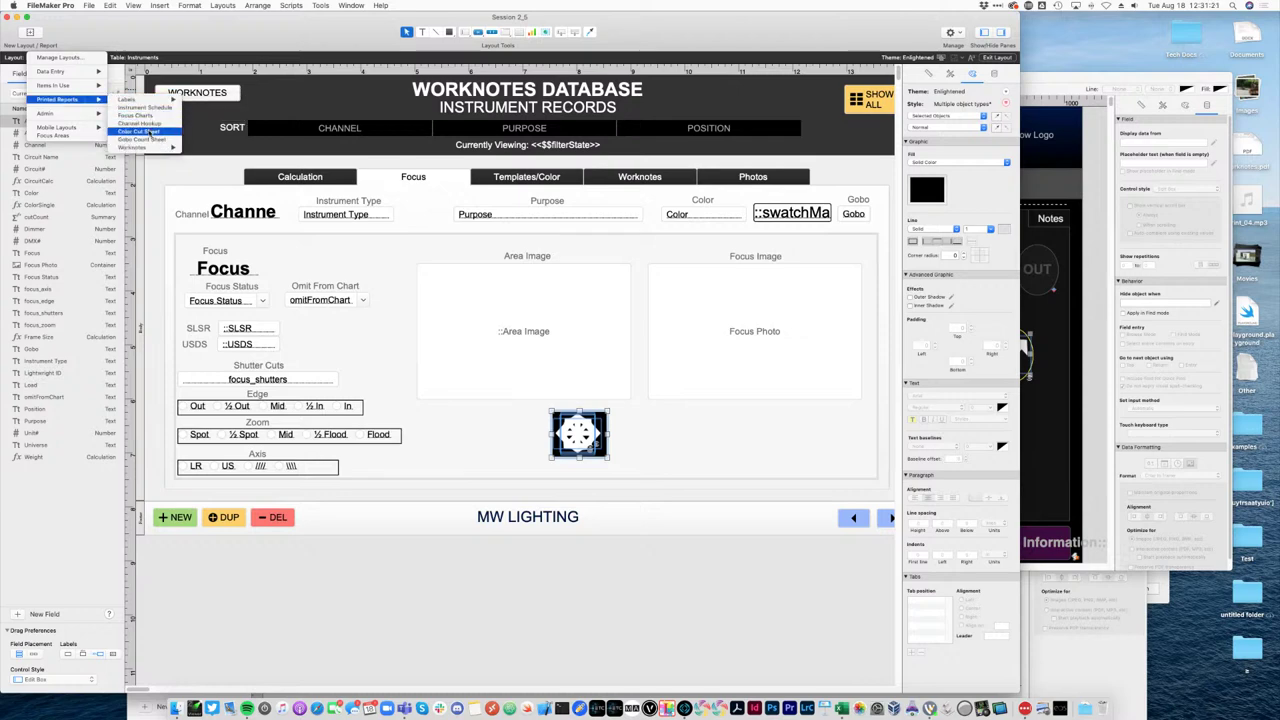
{"action": "mouse_move", "coordinate": [205, 115]}
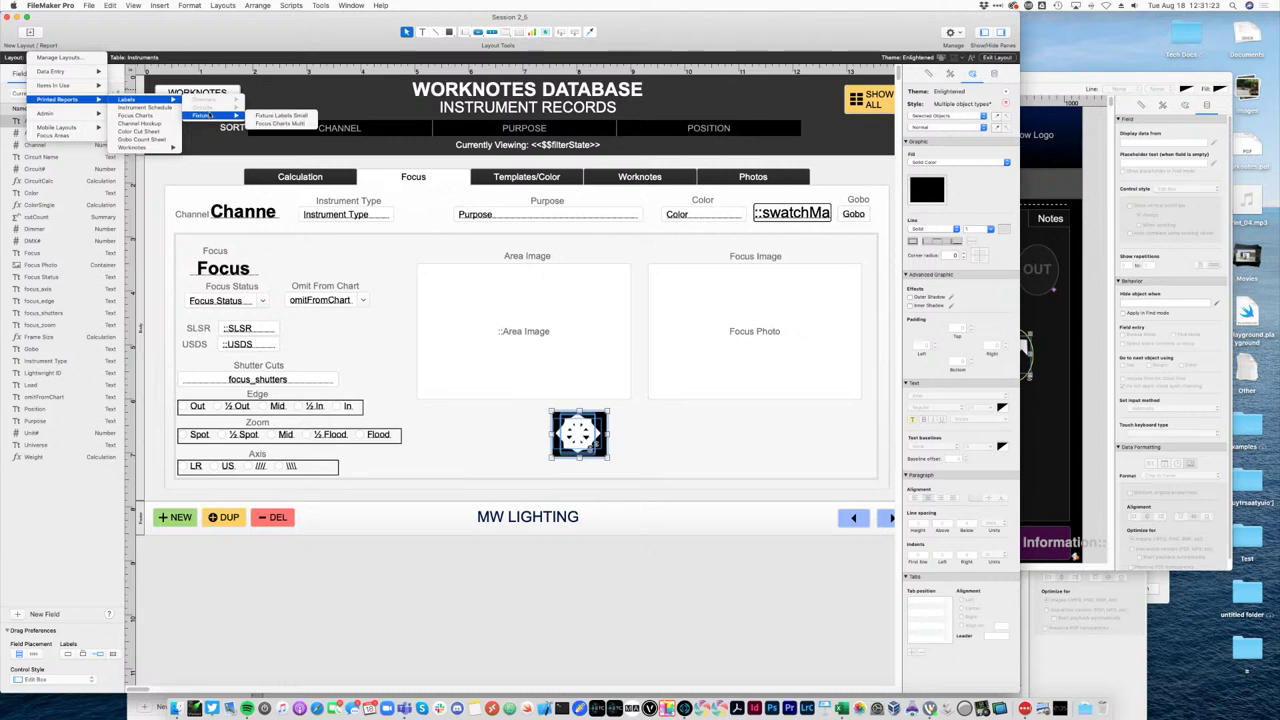
{"action": "left_click", "coordinate": [277, 123]}
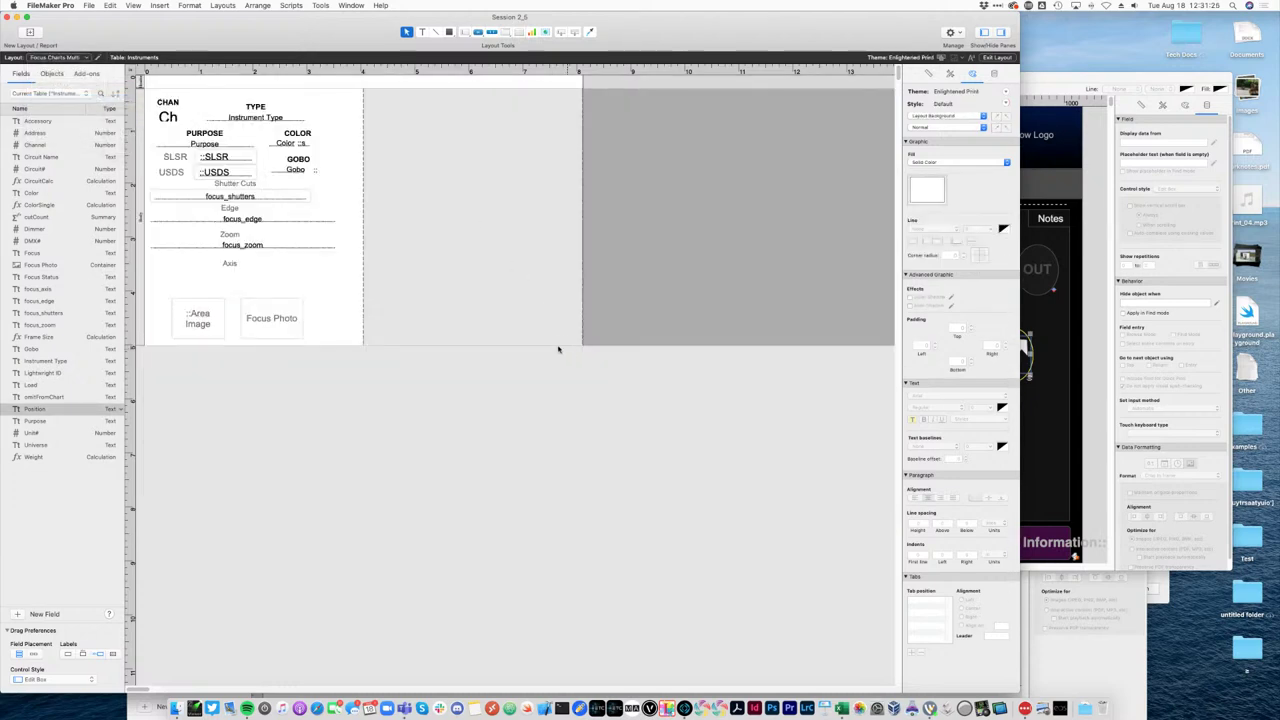
Paste the arrow stack, place it just below the Axis label of the focus chart, and preview the printed page.
{"action": "key", "text": "super+v"}
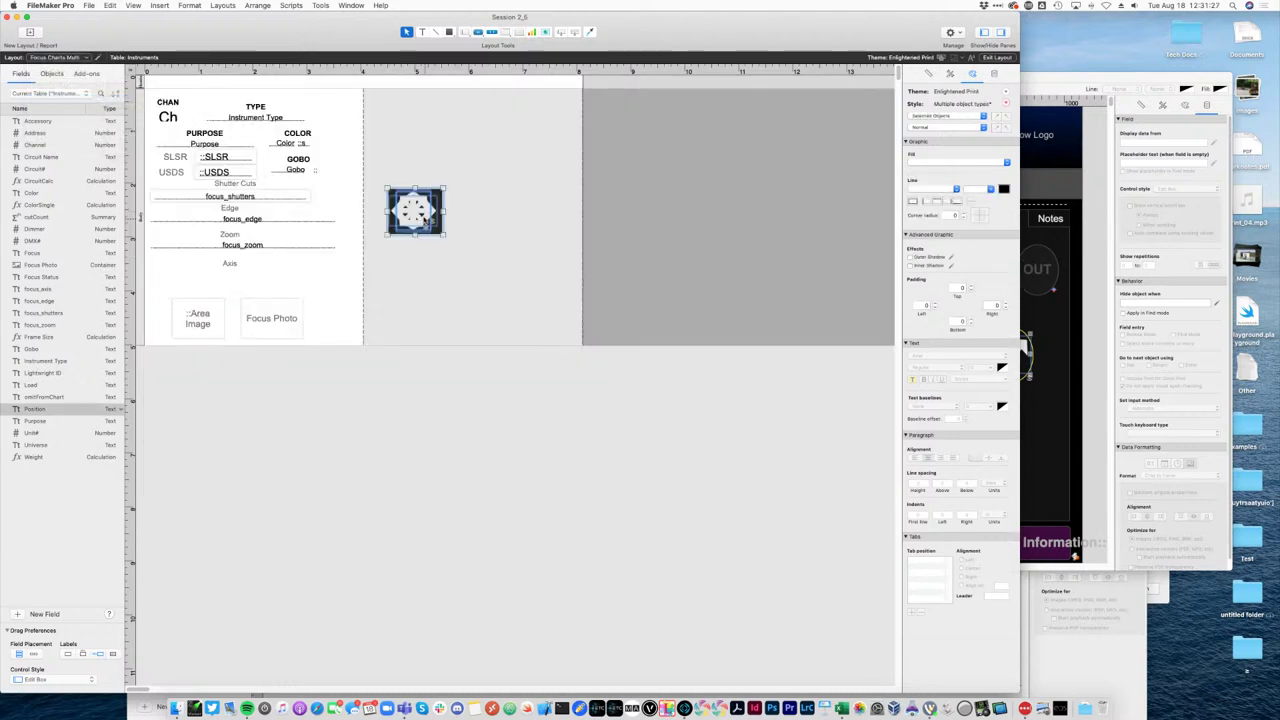
{"action": "left_click_drag", "start_coordinate": [416, 214], "coordinate": [239, 297]}
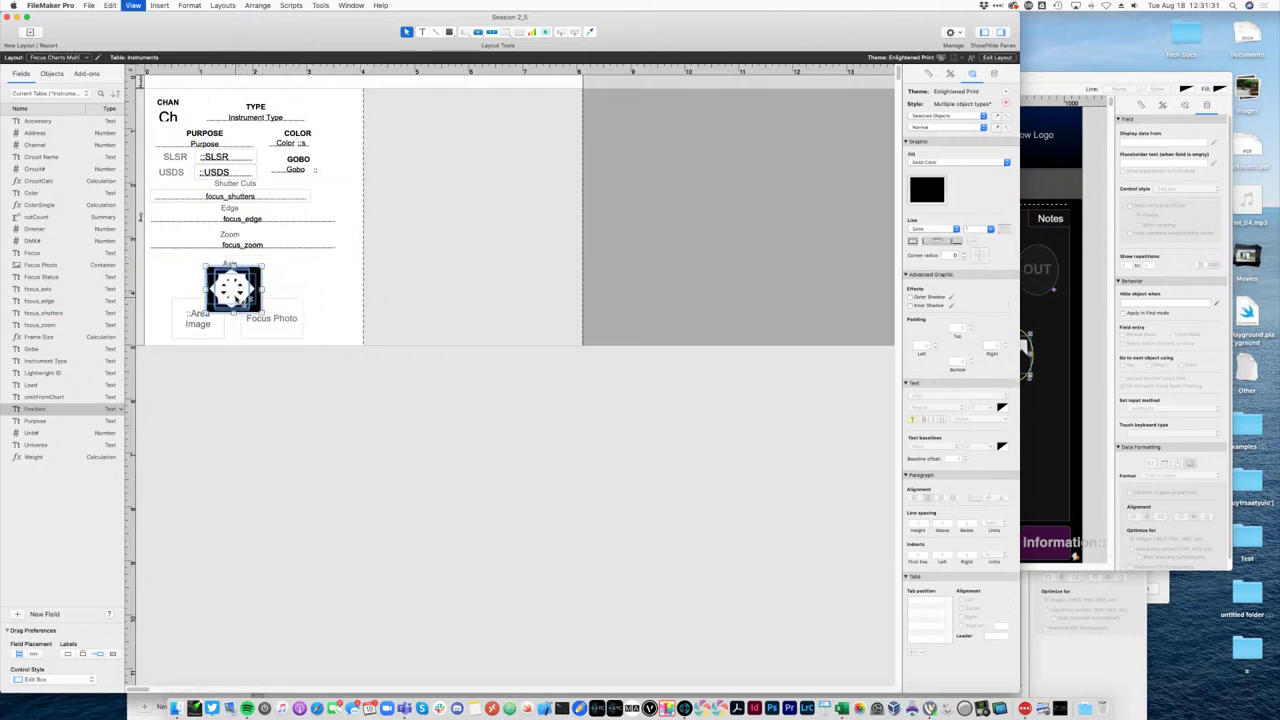
{"action": "key", "text": "super+u"}
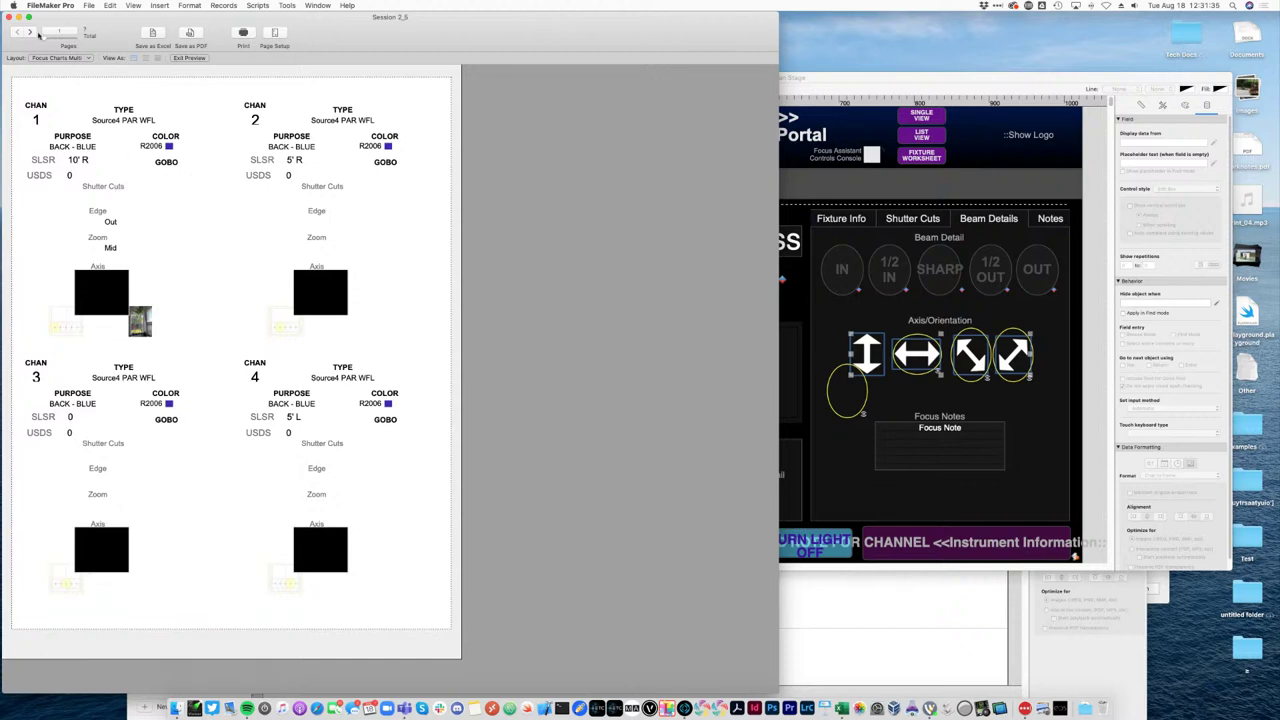
Leave the print preview, open the Focus Assistant layout in Layout mode and select the Axis radio buttons on the Focus tab.
{"action": "mouse_move", "coordinate": [38, 34]}
{"action": "left_mouse_down"}
{"action": "mouse_move", "coordinate": [60, 35]}
{"action": "mouse_move", "coordinate": [17, 33]}
{"action": "left_mouse_up"}
{"action": "key", "text": "super+l"}
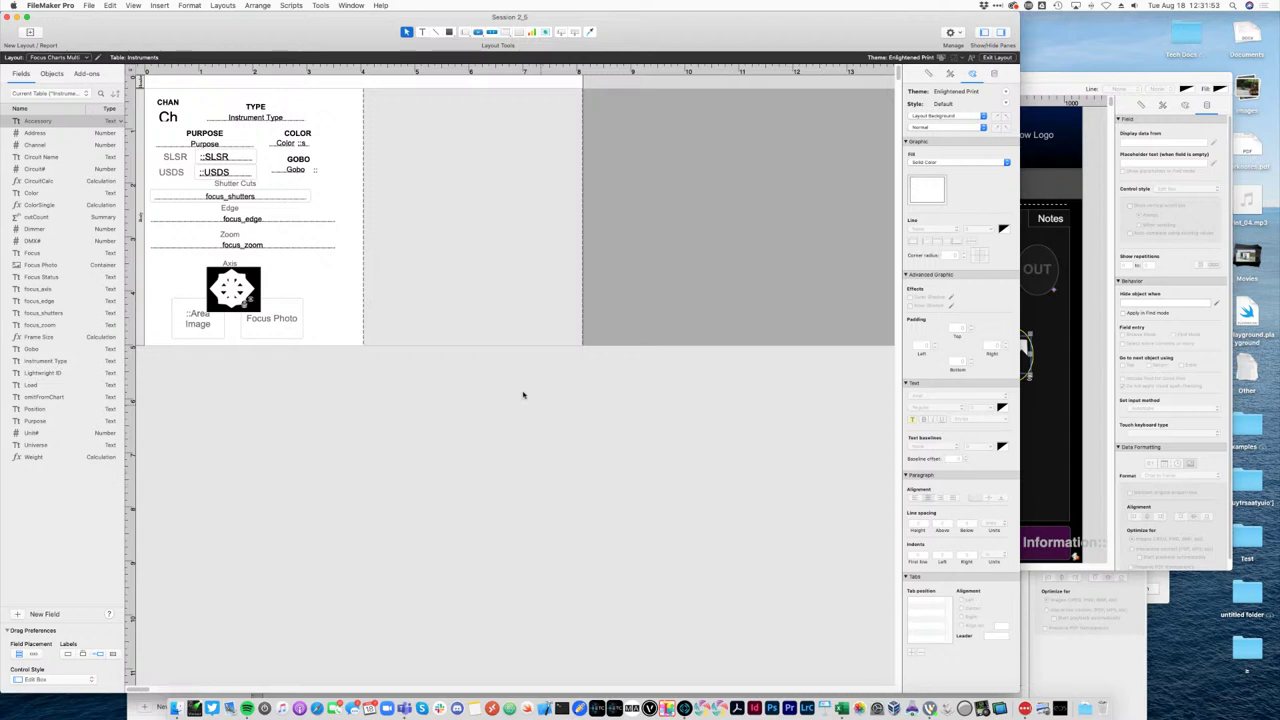
{"action": "left_click", "coordinate": [64, 57]}
{"action": "mouse_move", "coordinate": [80, 72]}
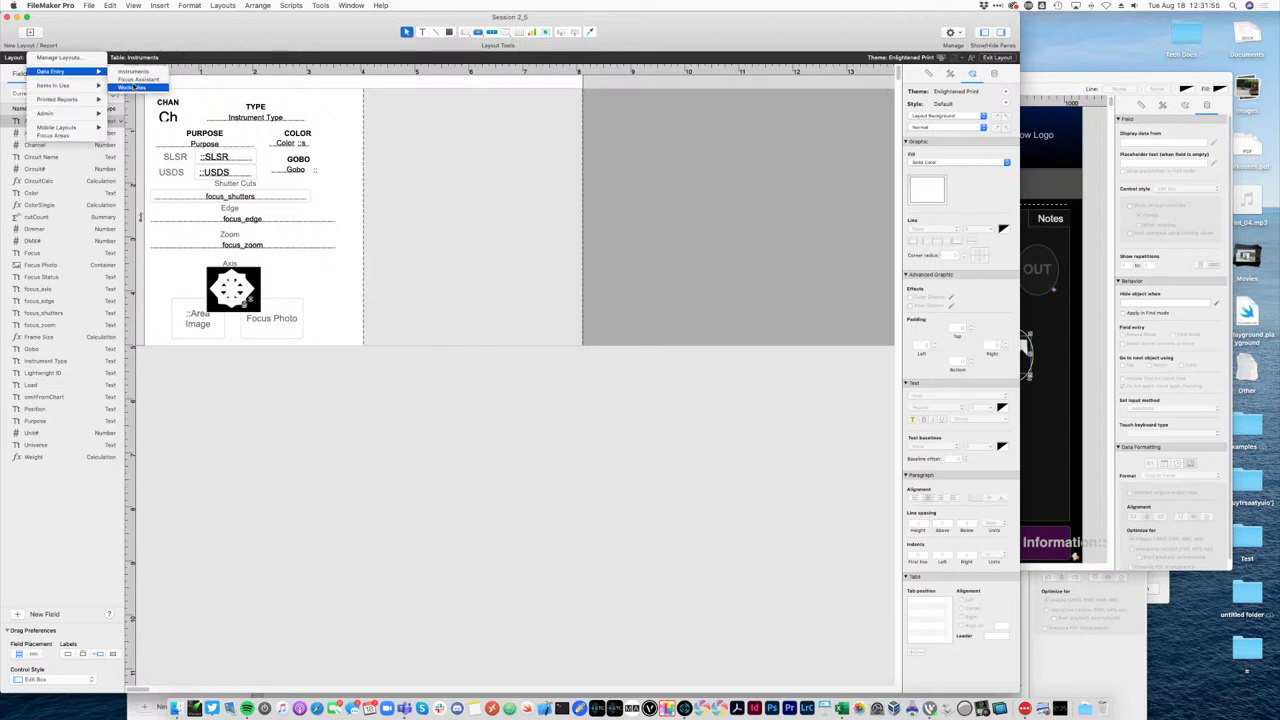
{"action": "left_click", "coordinate": [135, 79]}
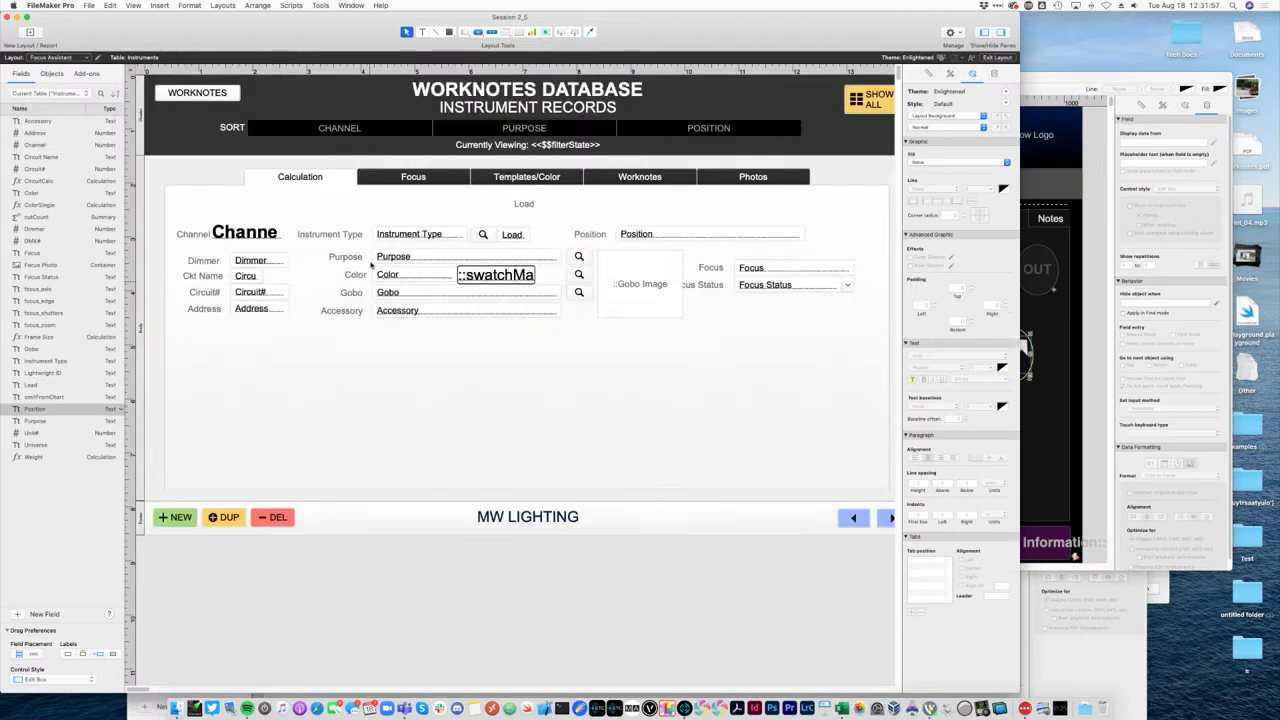
{"action": "left_click", "coordinate": [412, 178]}
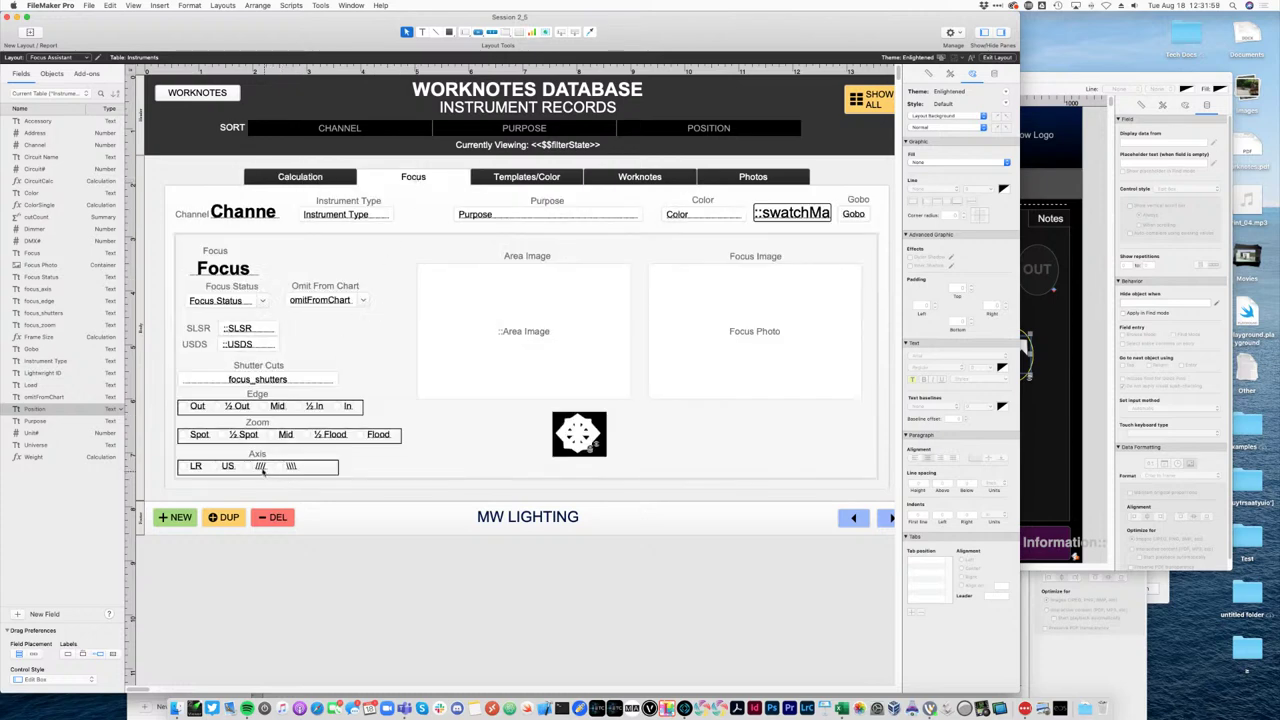
{"action": "left_click", "coordinate": [263, 473]}
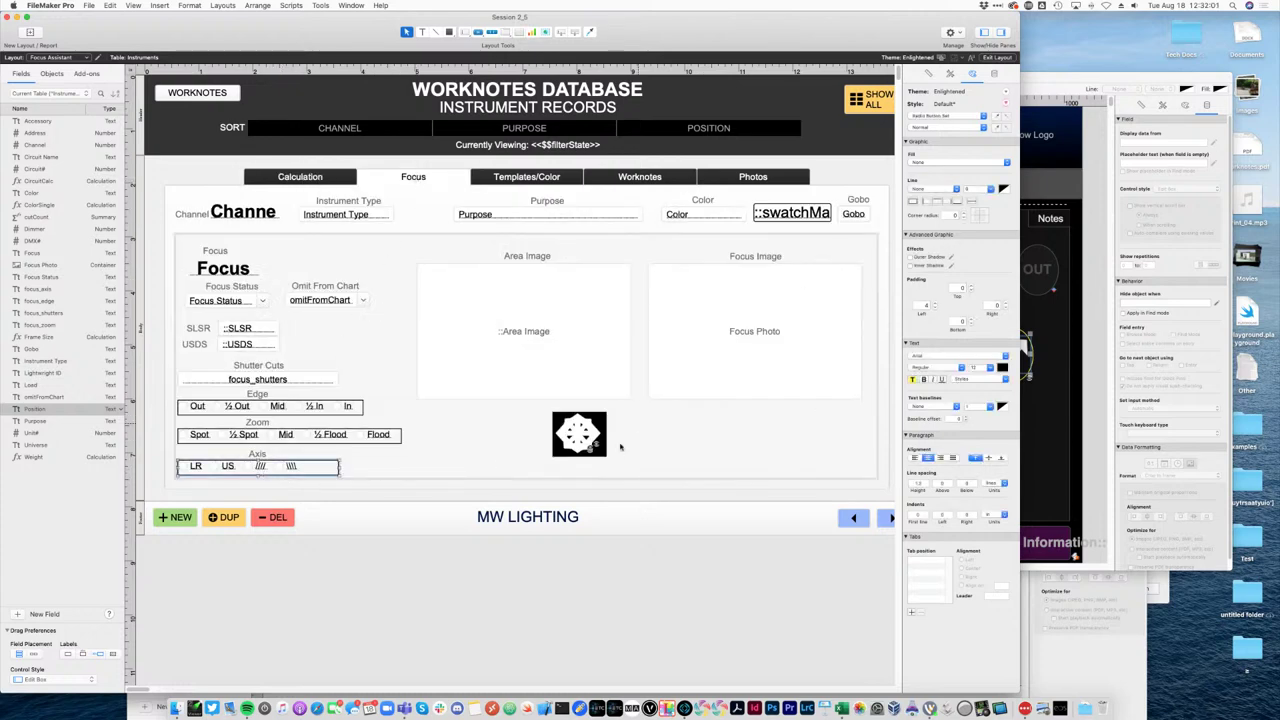
Move the two diagonal arrows out of the stack and edit the slash value in the first one's focus_axis hide condition.
{"action": "left_click_drag", "start_coordinate": [579, 437], "coordinate": [700, 450]}
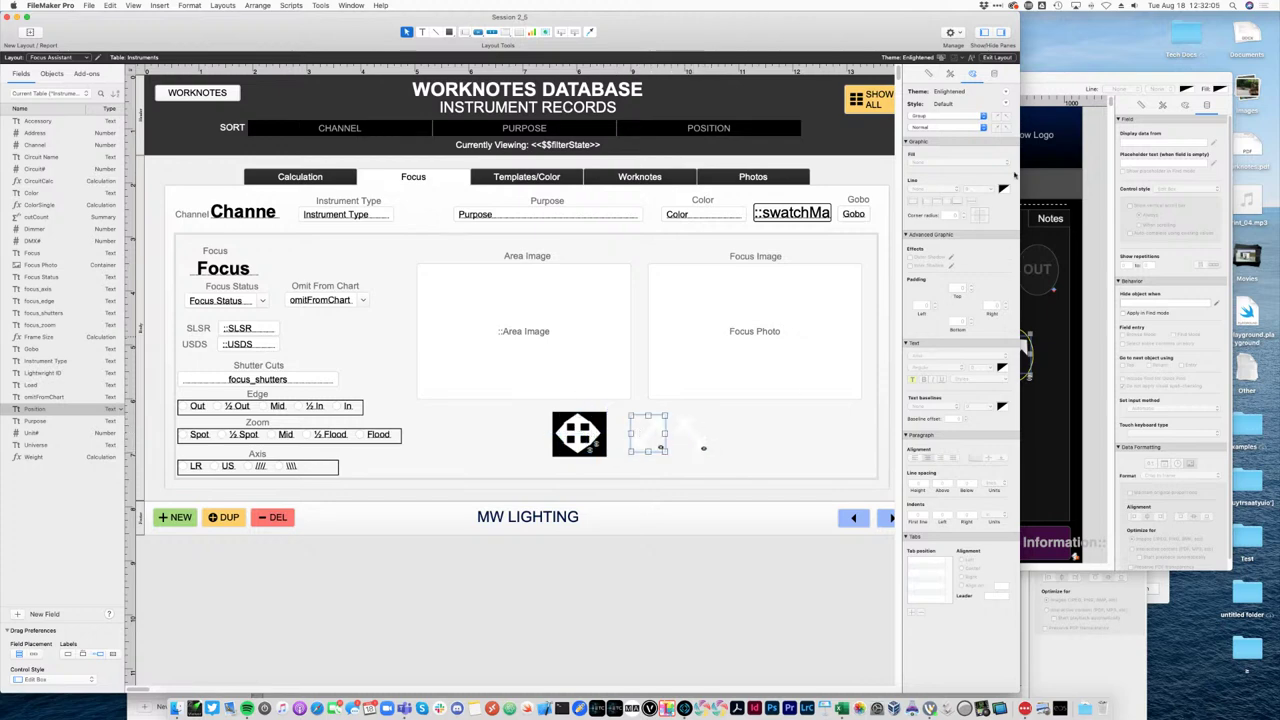
{"action": "left_click", "coordinate": [996, 76]}
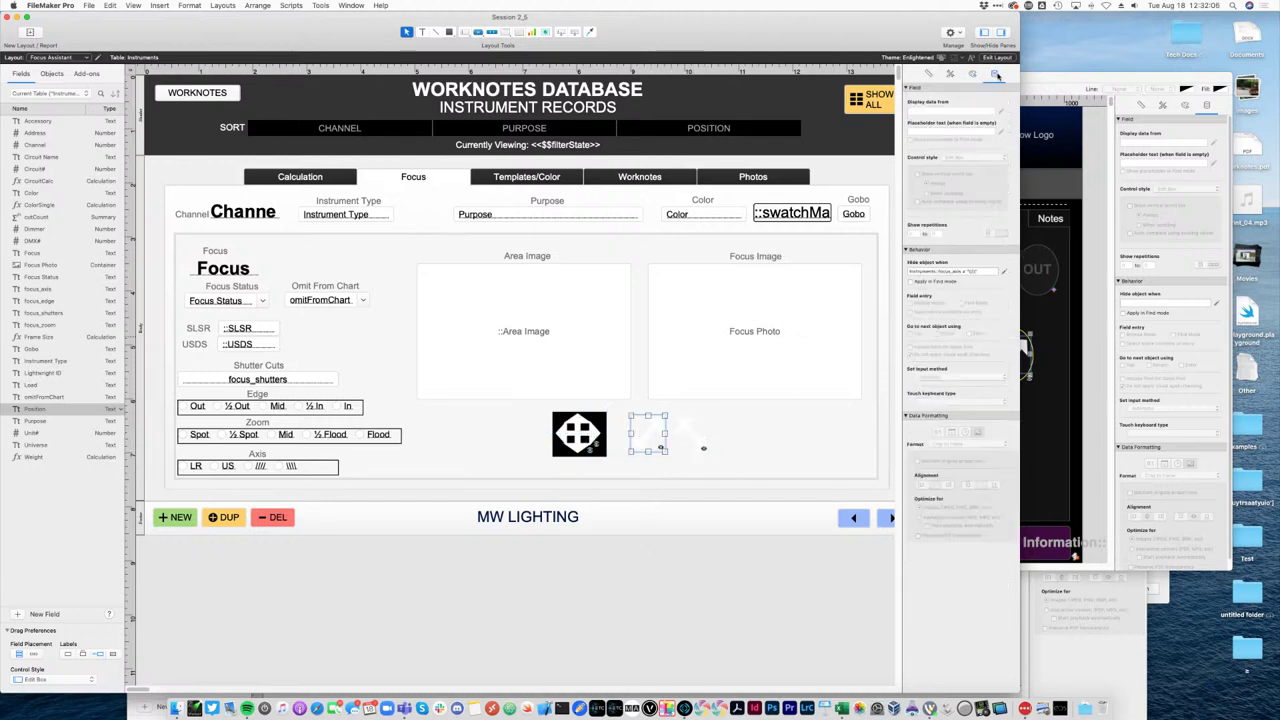
{"action": "left_click", "coordinate": [975, 272]}
{"action": "type", "text": "US"}
{"action": "key", "text": "Return"}
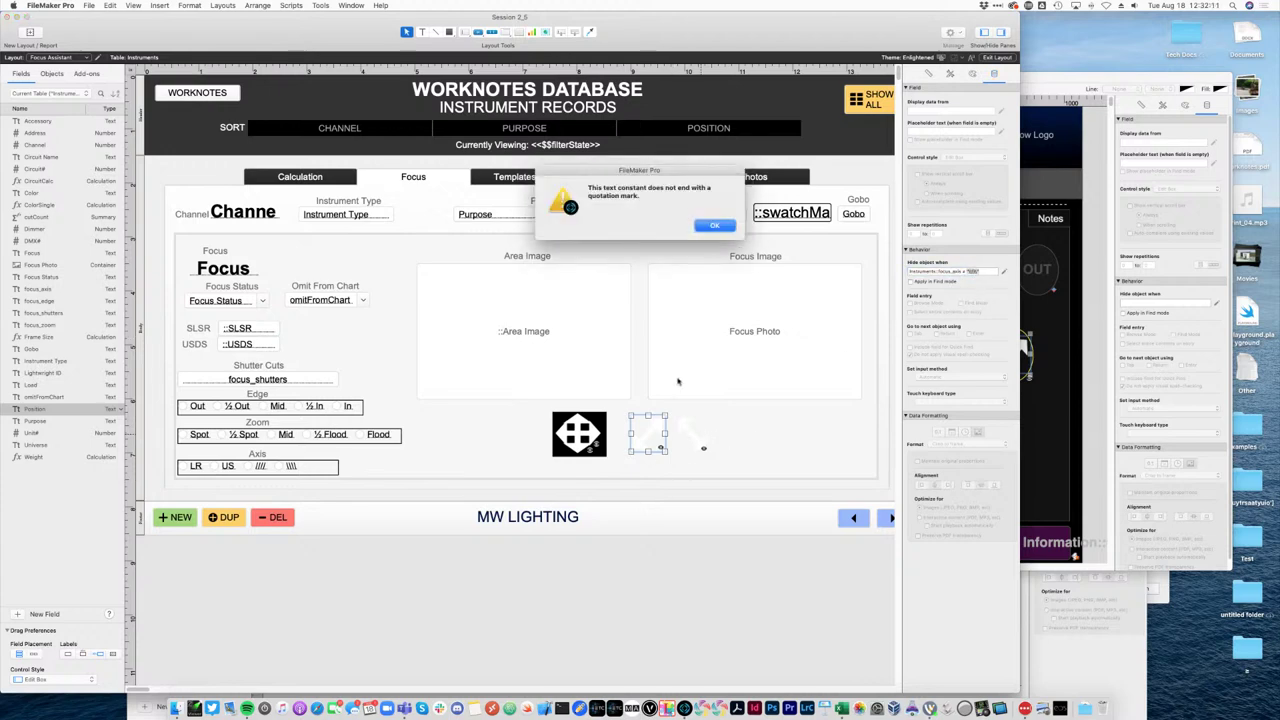
{"action": "left_click", "coordinate": [714, 227]}
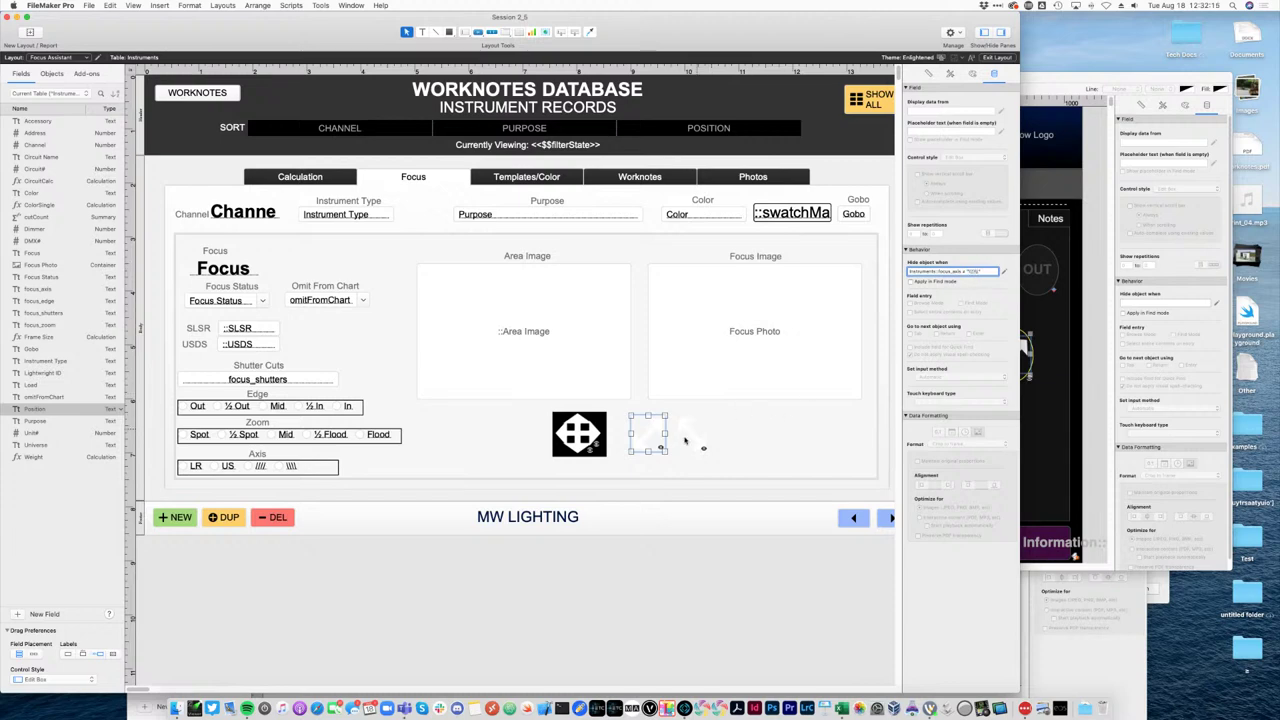
{"action": "left_click", "coordinate": [686, 440]}
{"action": "left_click", "coordinate": [714, 559]}
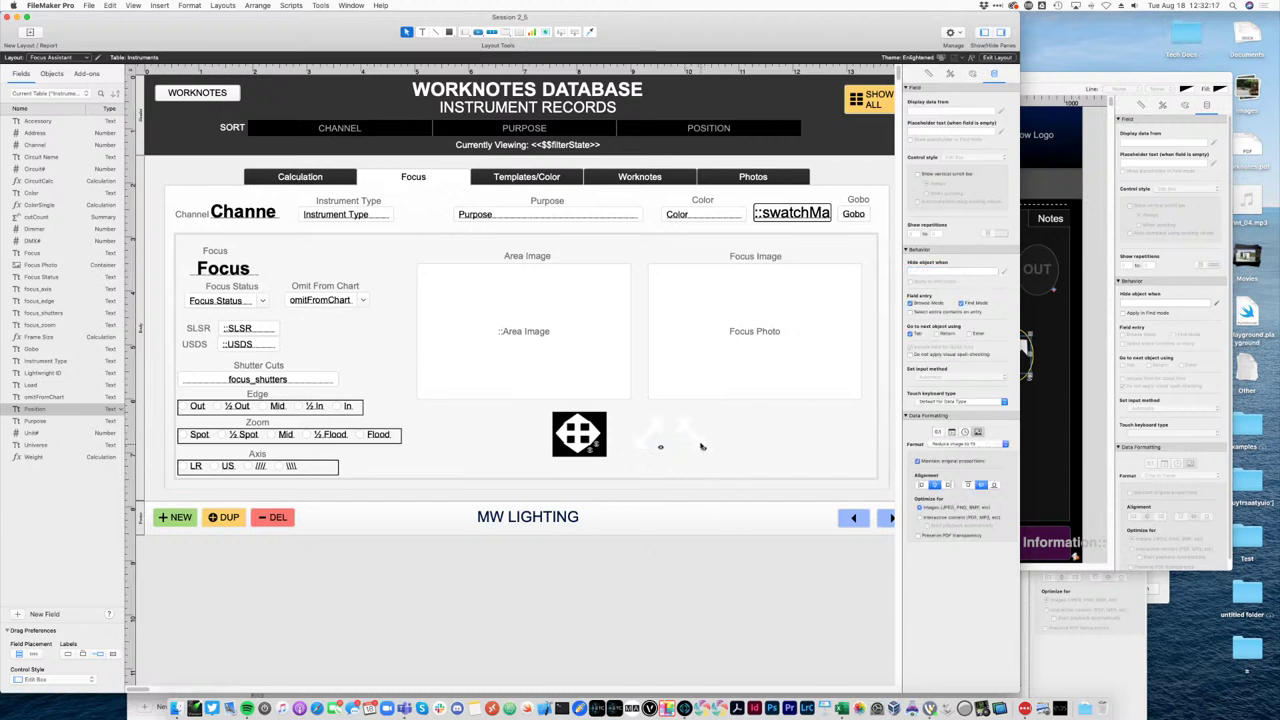
Edit the slash value in the second diagonal arrow's hide condition and put the diagonal arrows back on the black square.
{"action": "left_click", "coordinate": [690, 440]}
{"action": "left_click", "coordinate": [973, 279]}
{"action": "key", "text": "super+v"}
{"action": "type", "text": "\""}
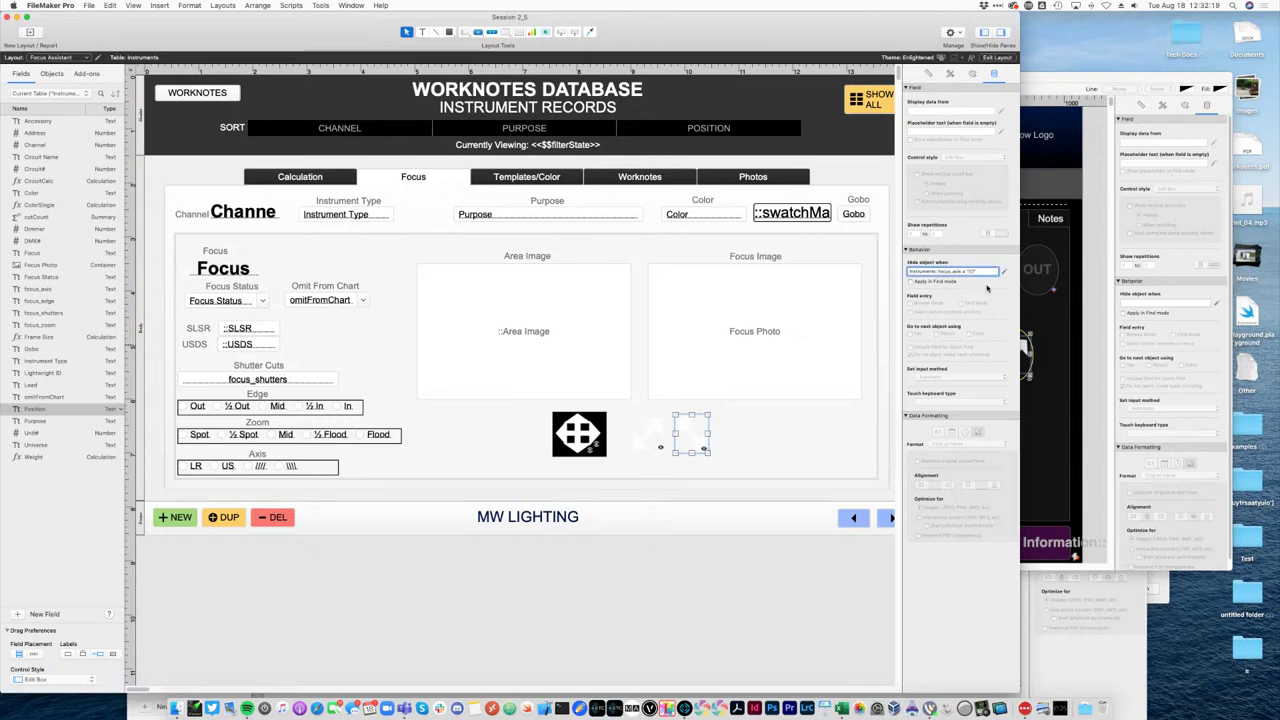
{"action": "left_click", "coordinate": [690, 440]}
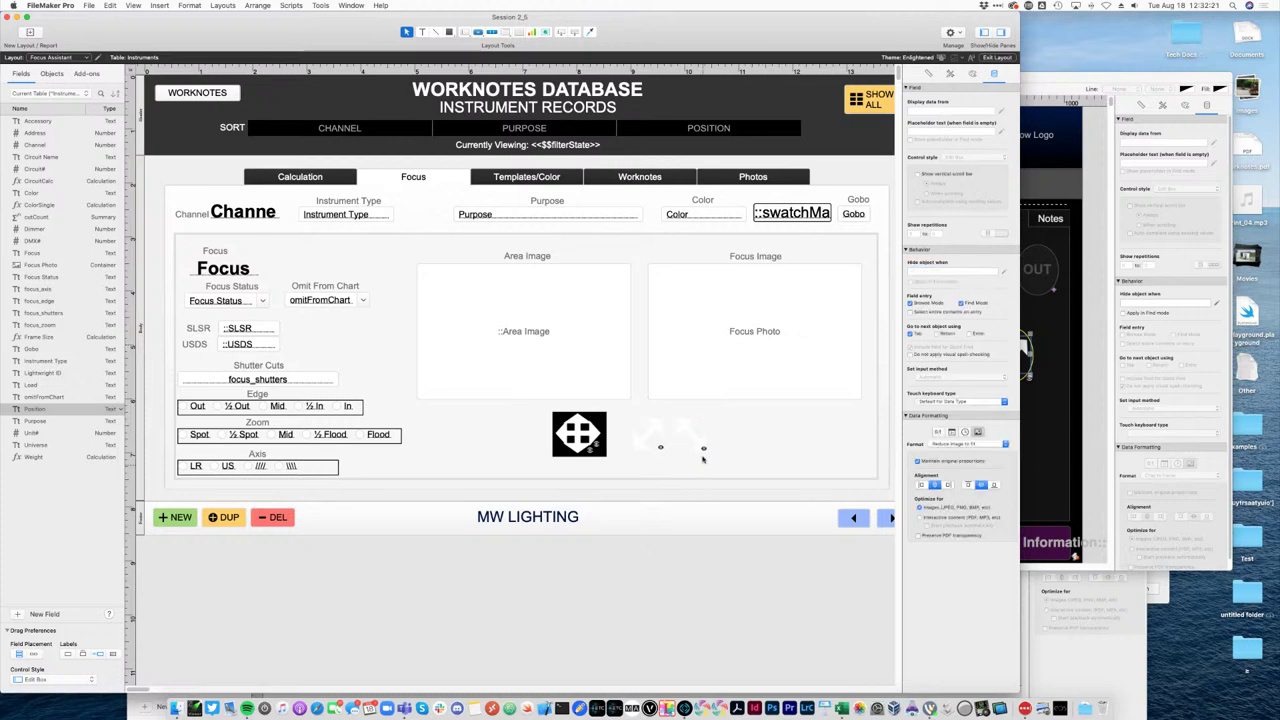
{"action": "left_click_drag", "start_coordinate": [694, 443], "coordinate": [580, 440]}
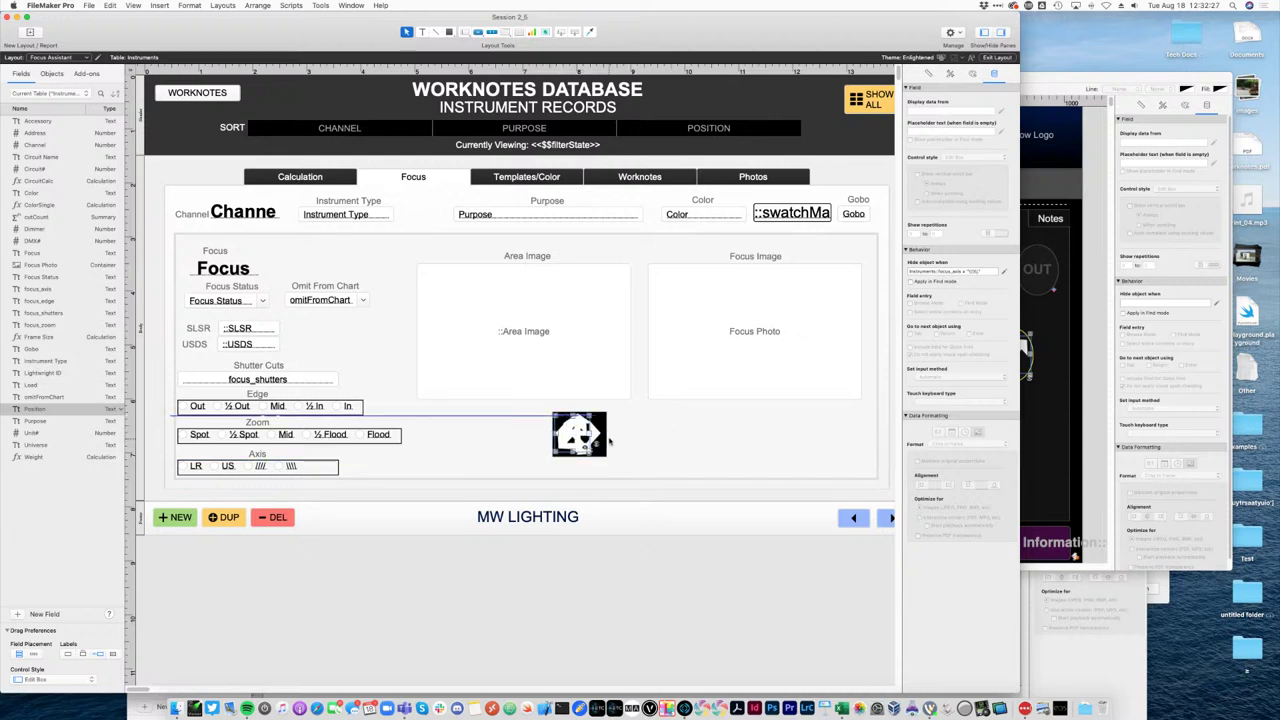
{"action": "left_click", "coordinate": [579, 438]}
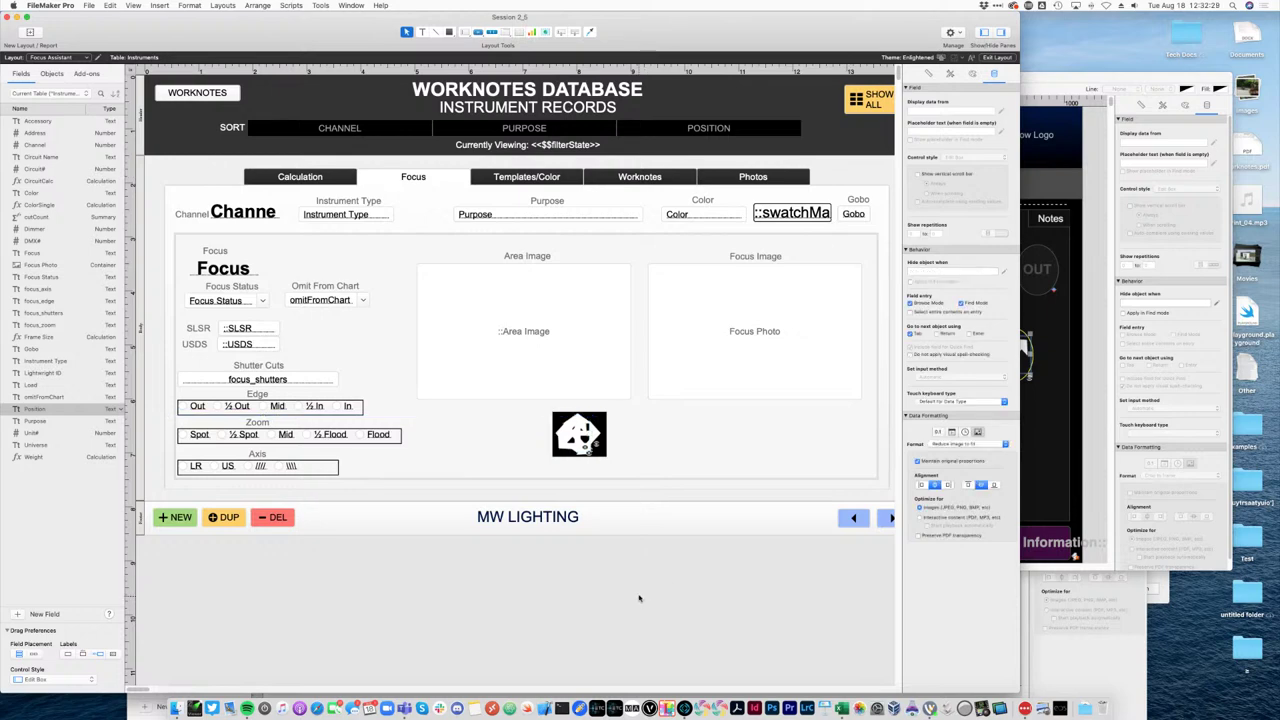
Test the diagonal arrows in Browse mode by setting Channel 298's axis to //// and then \\\\.
{"action": "key", "text": "super+b"}
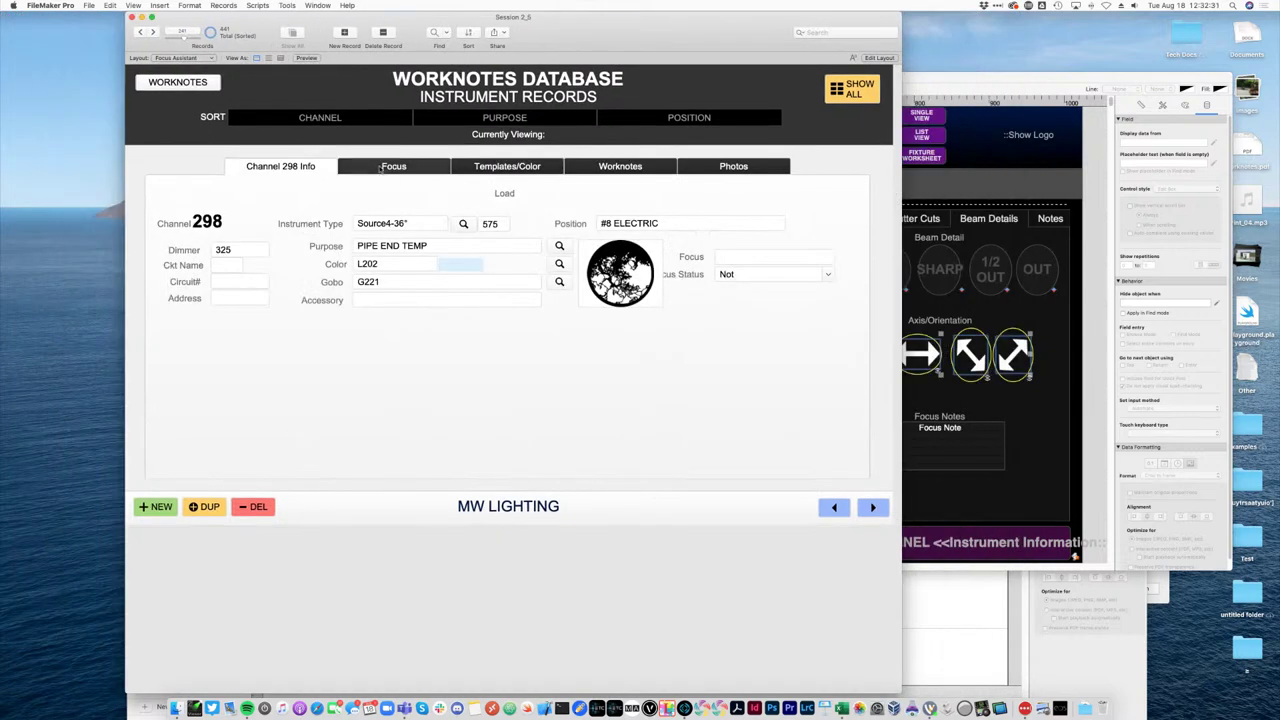
{"action": "left_click", "coordinate": [229, 455]}
{"action": "left_click", "coordinate": [260, 456]}
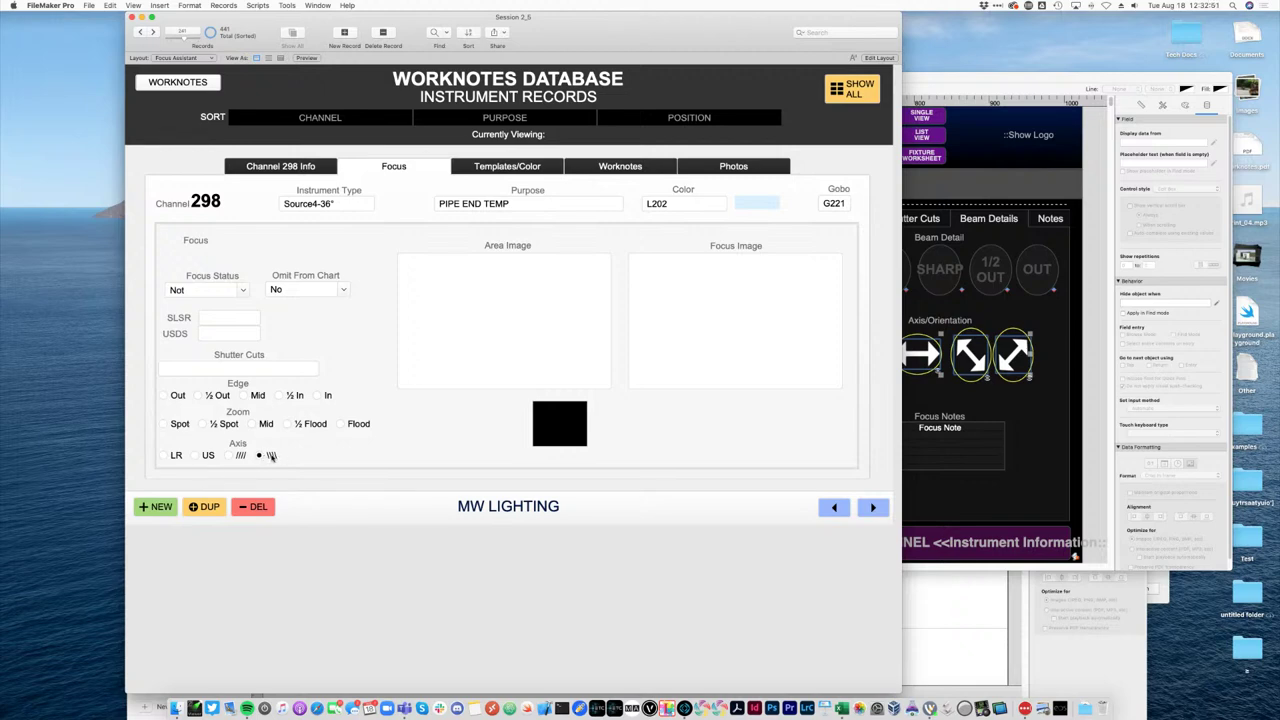
Pull a diagonal arrow from the stack in Layout mode, put "////////" in its focus_axis hide condition, and restack it.
{"action": "key", "text": "super+l"}
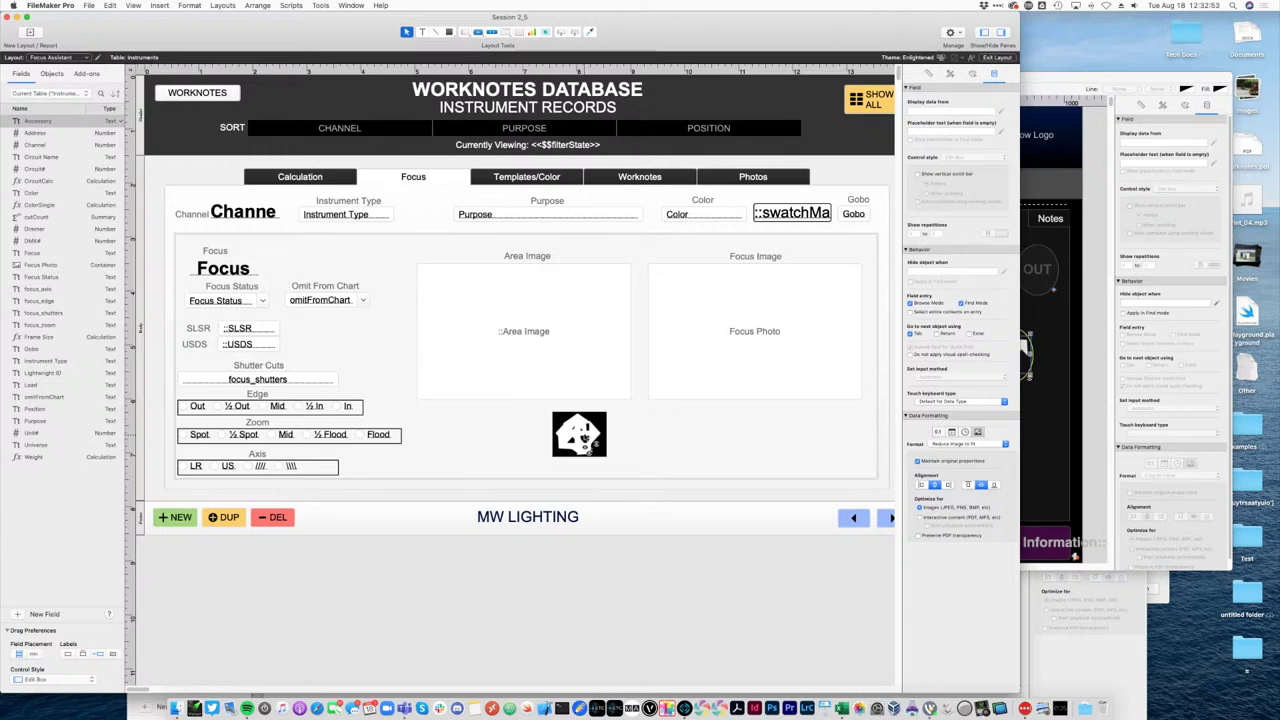
{"action": "left_click", "coordinate": [643, 442]}
{"action": "left_click_drag", "start_coordinate": [643, 442], "coordinate": [522, 441]}
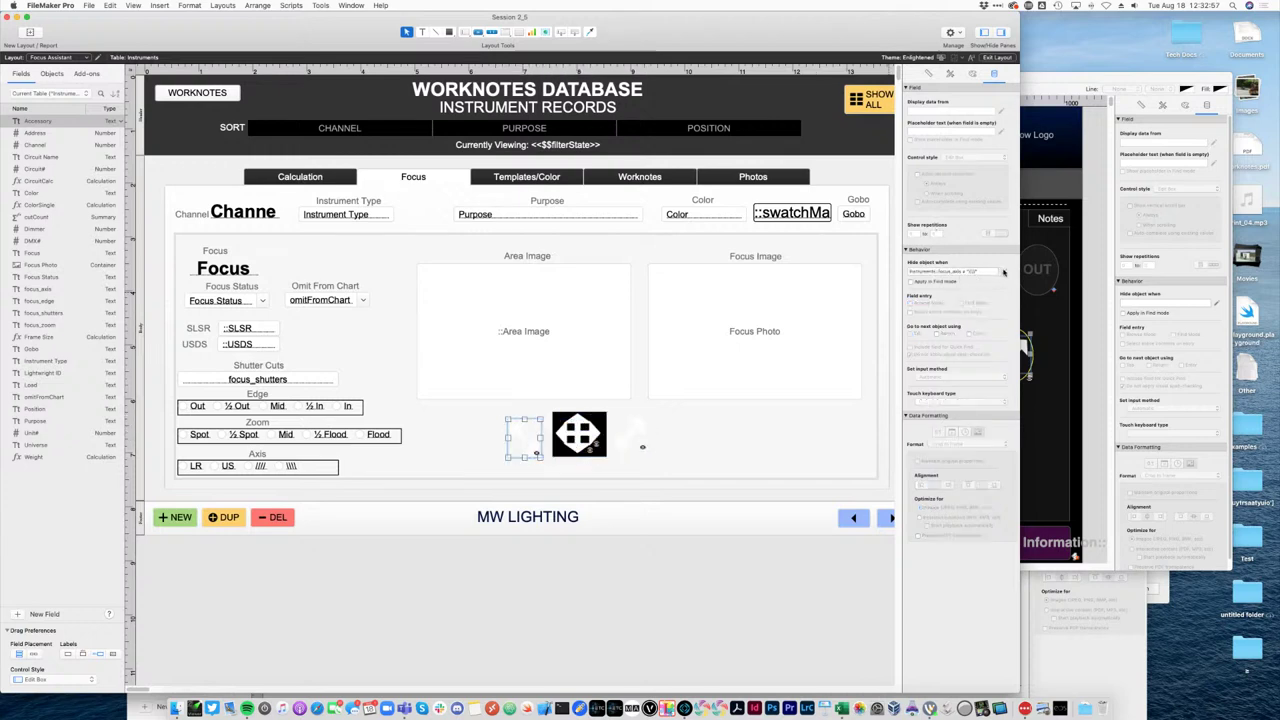
{"action": "left_click", "coordinate": [1002, 271]}
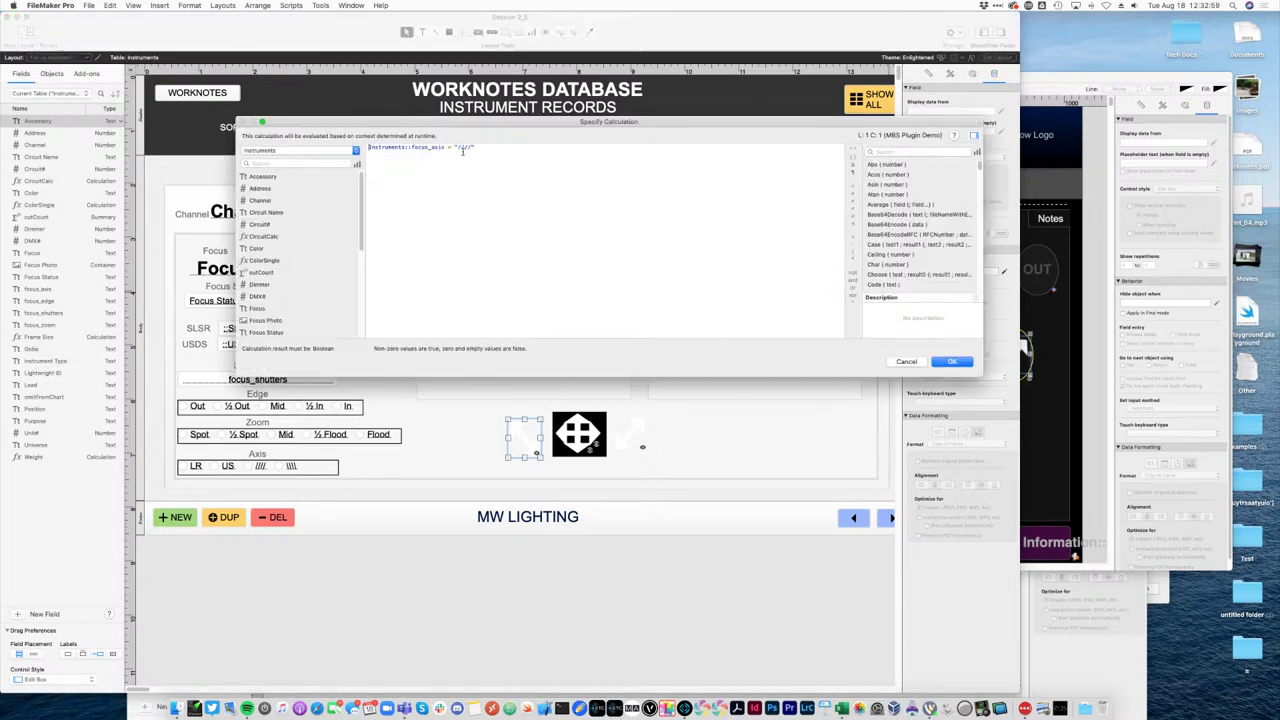
{"action": "left_click_drag", "start_coordinate": [456, 147], "coordinate": [473, 148]}
{"action": "left_click", "coordinate": [952, 361]}
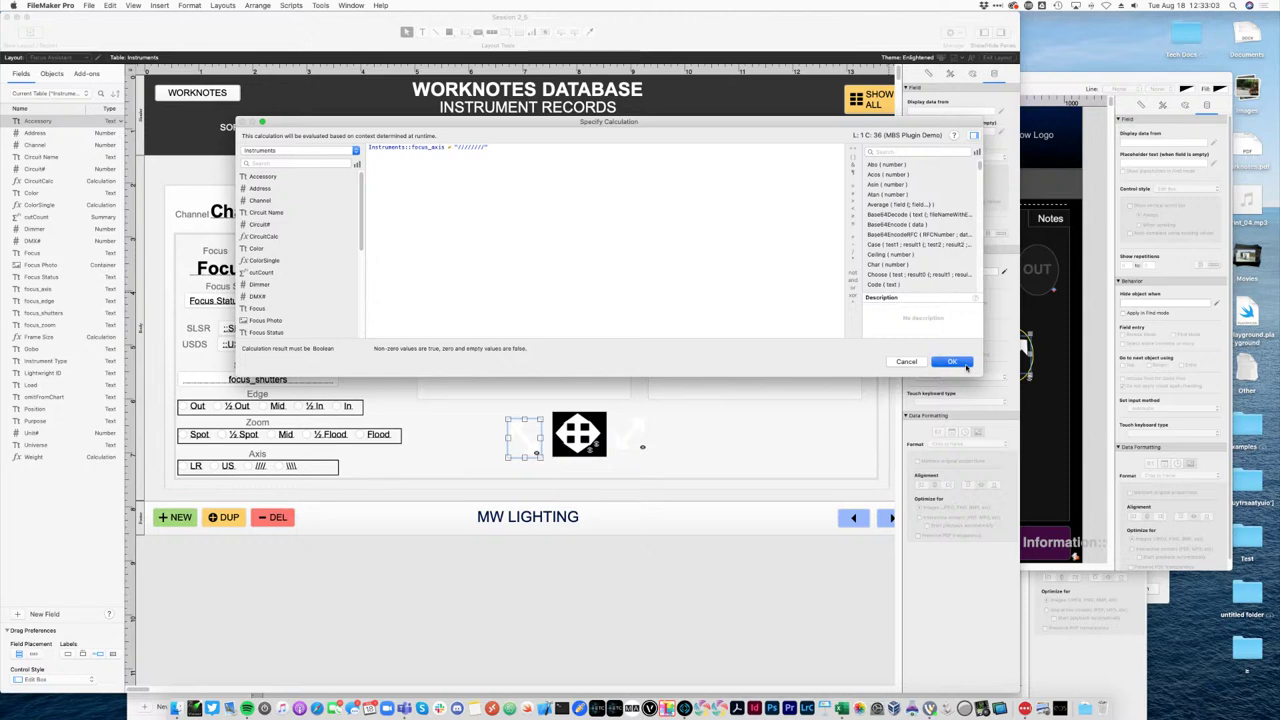
{"action": "left_click_drag", "start_coordinate": [535, 445], "coordinate": [608, 446]}
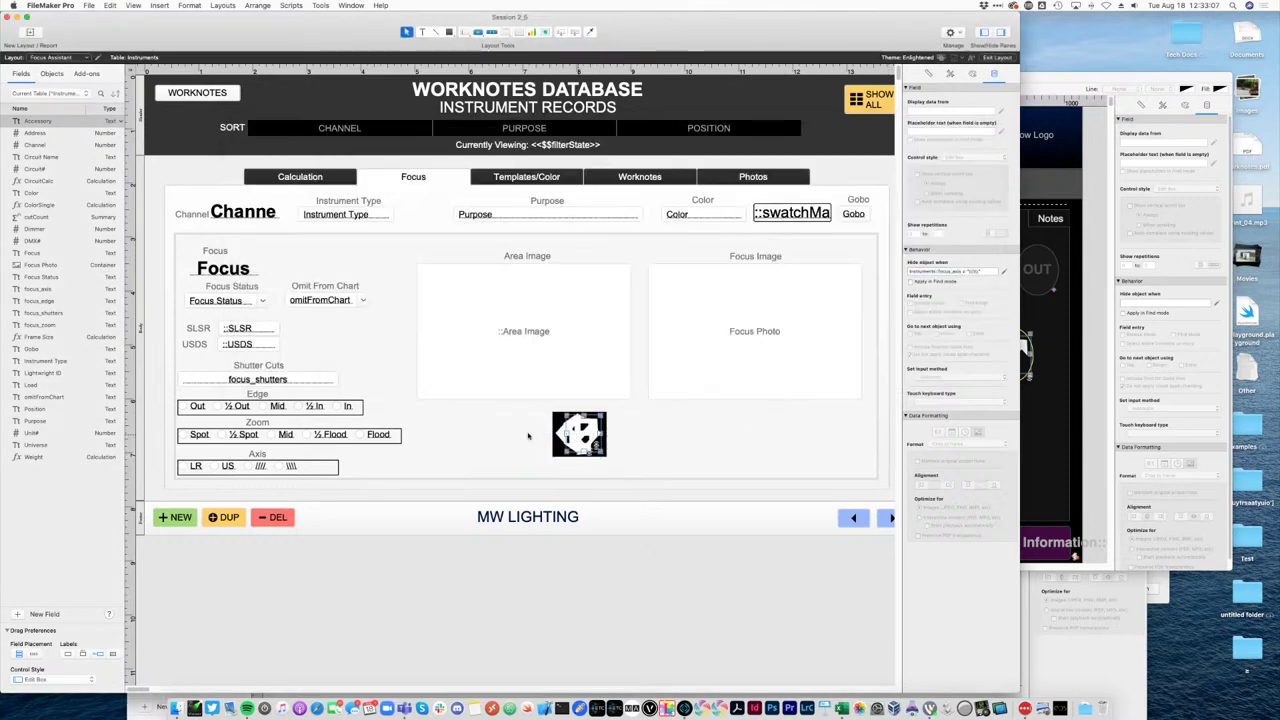
Test the revised arrows in Browse mode by cycling Channel 298's axis through LR, US and both diagonal options, ending on \\\\.
{"action": "key", "text": "super+b"}
{"action": "left_click", "coordinate": [365, 168]}
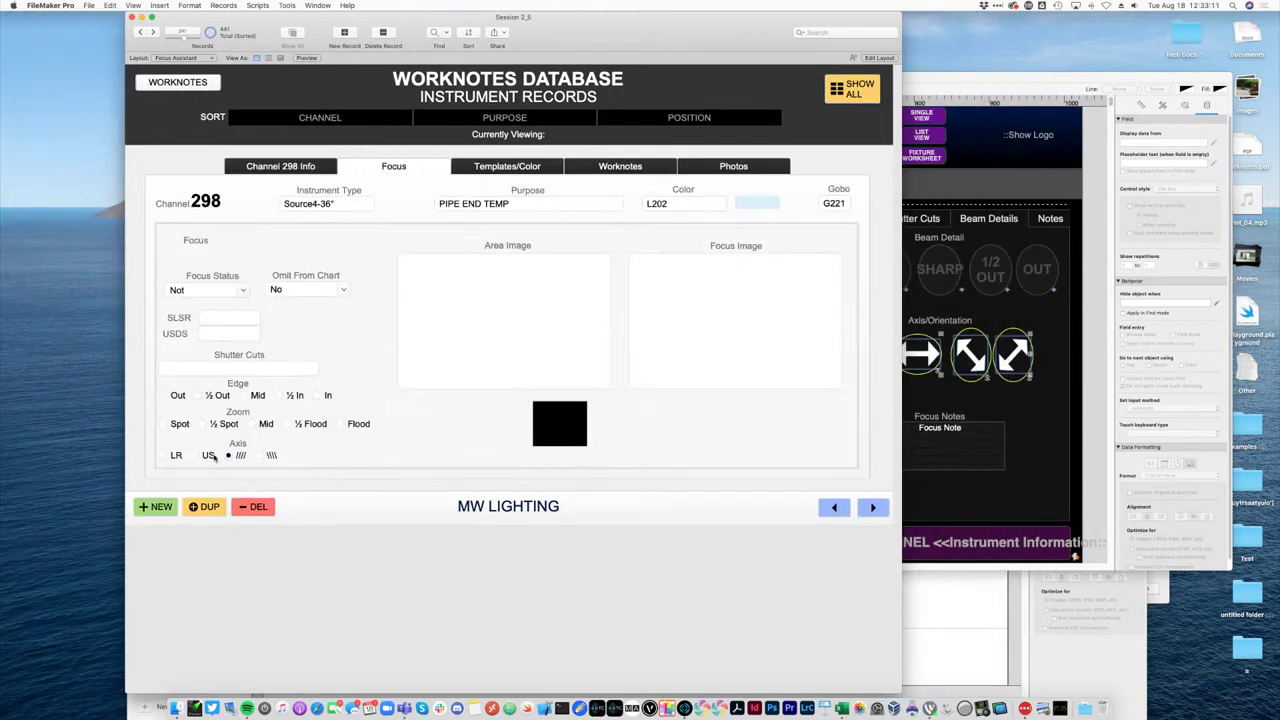
{"action": "left_click", "coordinate": [185, 456]}
{"action": "left_click", "coordinate": [176, 456]}
{"action": "left_click", "coordinate": [229, 456]}
{"action": "left_click", "coordinate": [210, 456]}
{"action": "left_click", "coordinate": [257, 456]}
Take the diagonal arrow out of the stack in Layout mode, shorten the slash value in its hide condition, and restack it.
{"action": "key", "text": "super+l"}
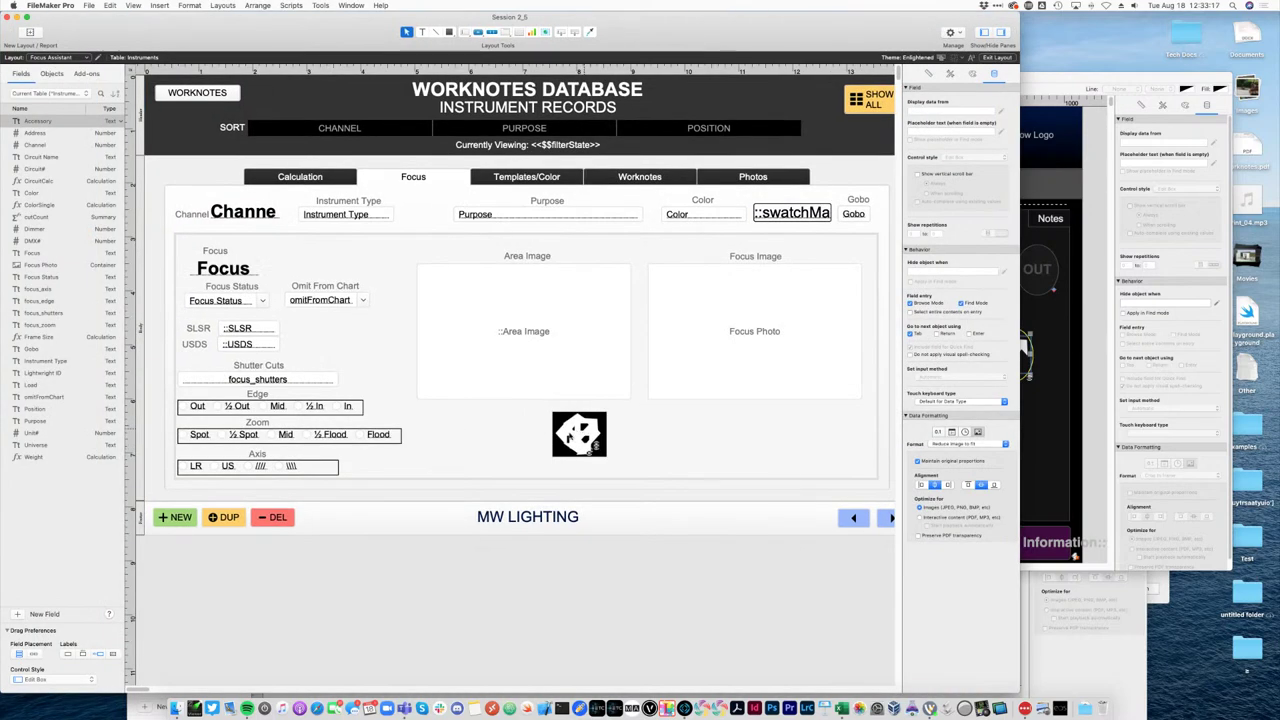
{"action": "left_click", "coordinate": [518, 437]}
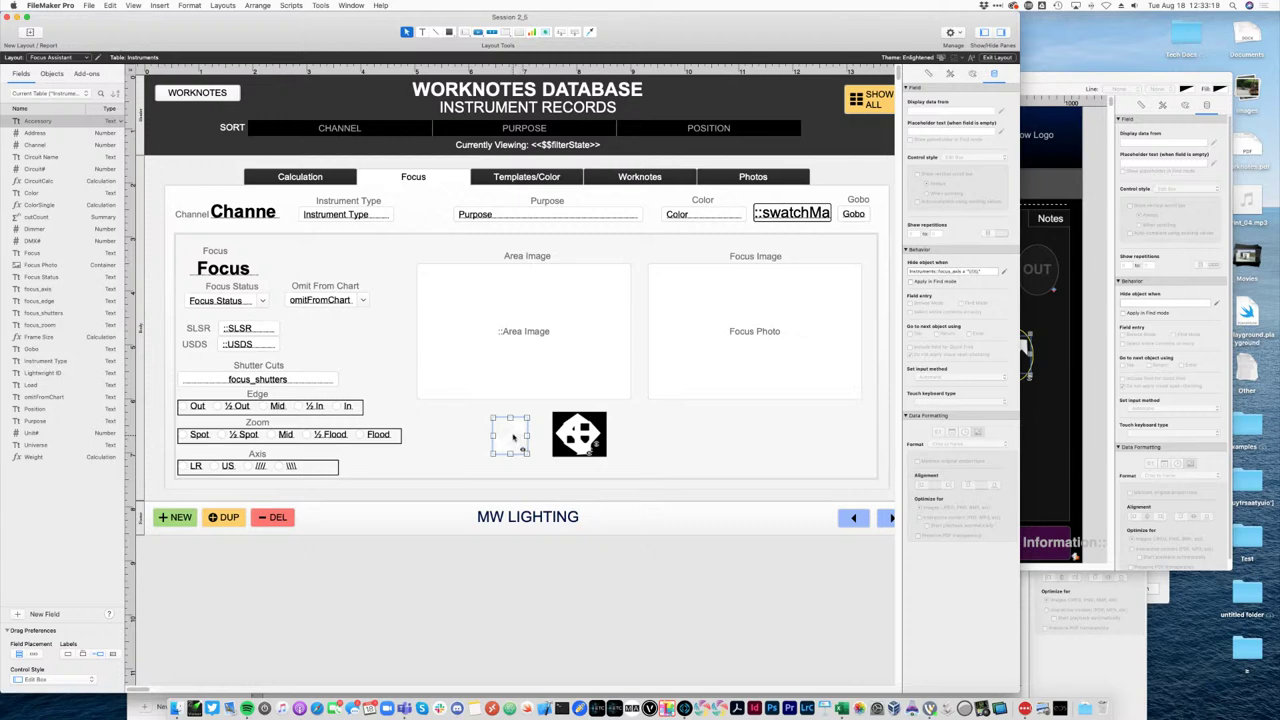
{"action": "left_click", "coordinate": [975, 273]}
{"action": "double_click", "coordinate": [972, 272]}
{"action": "type", "text": "\""}
{"action": "left_click_drag", "start_coordinate": [510, 435], "coordinate": [545, 435]}
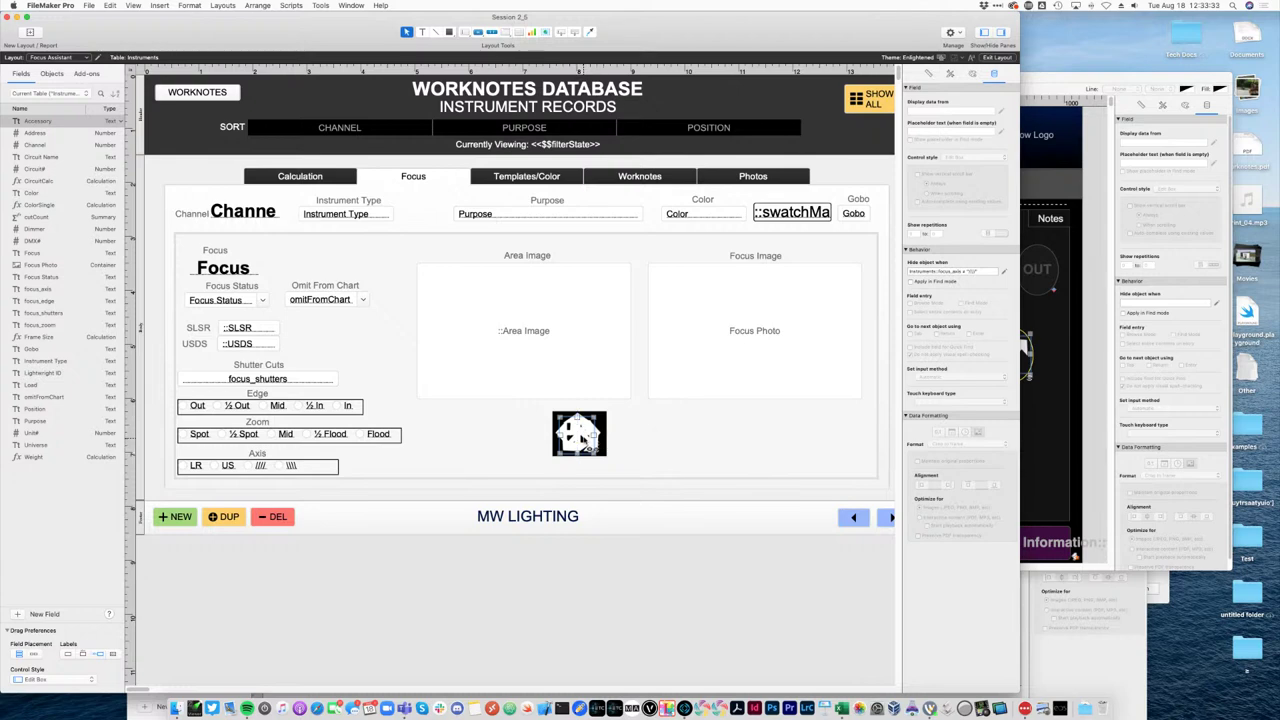
Retest the arrow stack on Channel 298's Focus tab by alternating the US and diagonal axis options, ending on \\\\.
{"action": "key", "text": "super+b"}
{"action": "left_click", "coordinate": [350, 167]}
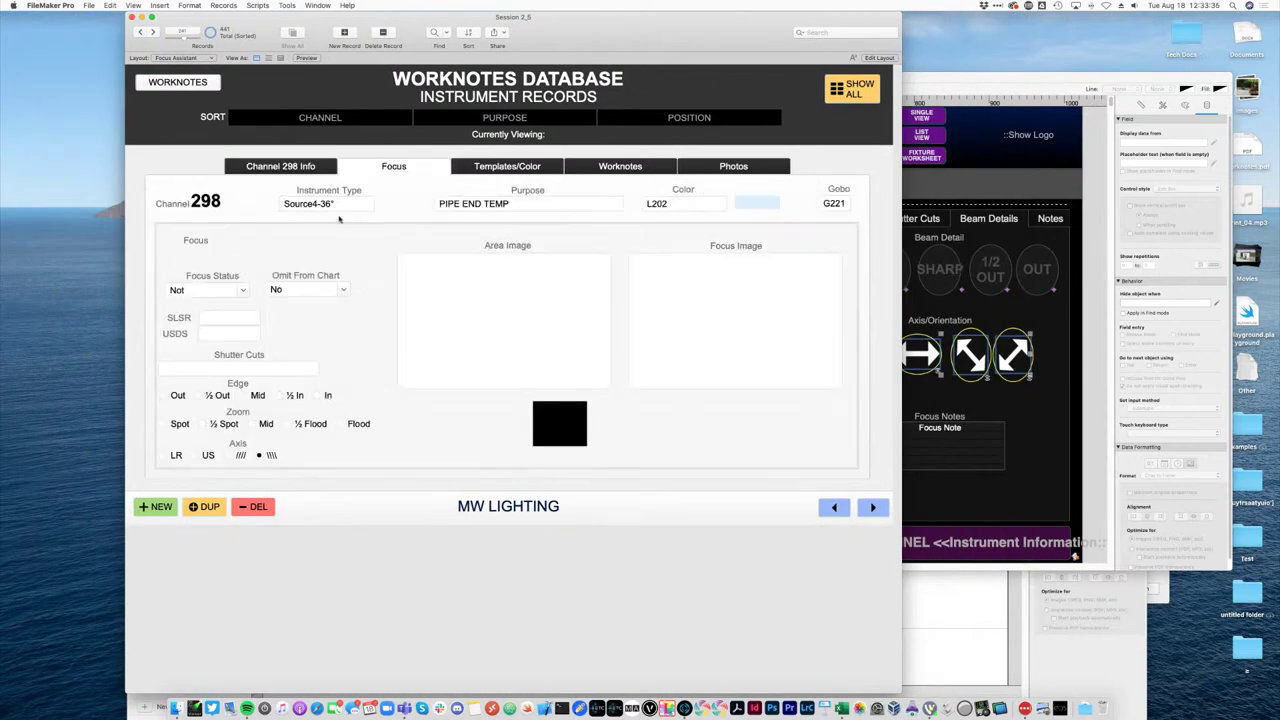
{"action": "left_click", "coordinate": [241, 455]}
{"action": "left_click", "coordinate": [196, 455]}
{"action": "left_click", "coordinate": [229, 455]}
{"action": "left_click", "coordinate": [259, 455]}
{"action": "left_click", "coordinate": [241, 455]}
{"action": "left_click", "coordinate": [204, 456]}
{"action": "left_click", "coordinate": [267, 456]}
Switch to the Paperwork Management Portal window, undo the last edits to its Focus Assistant layout, and view it in Browse mode.
{"action": "left_click", "coordinate": [1057, 421]}
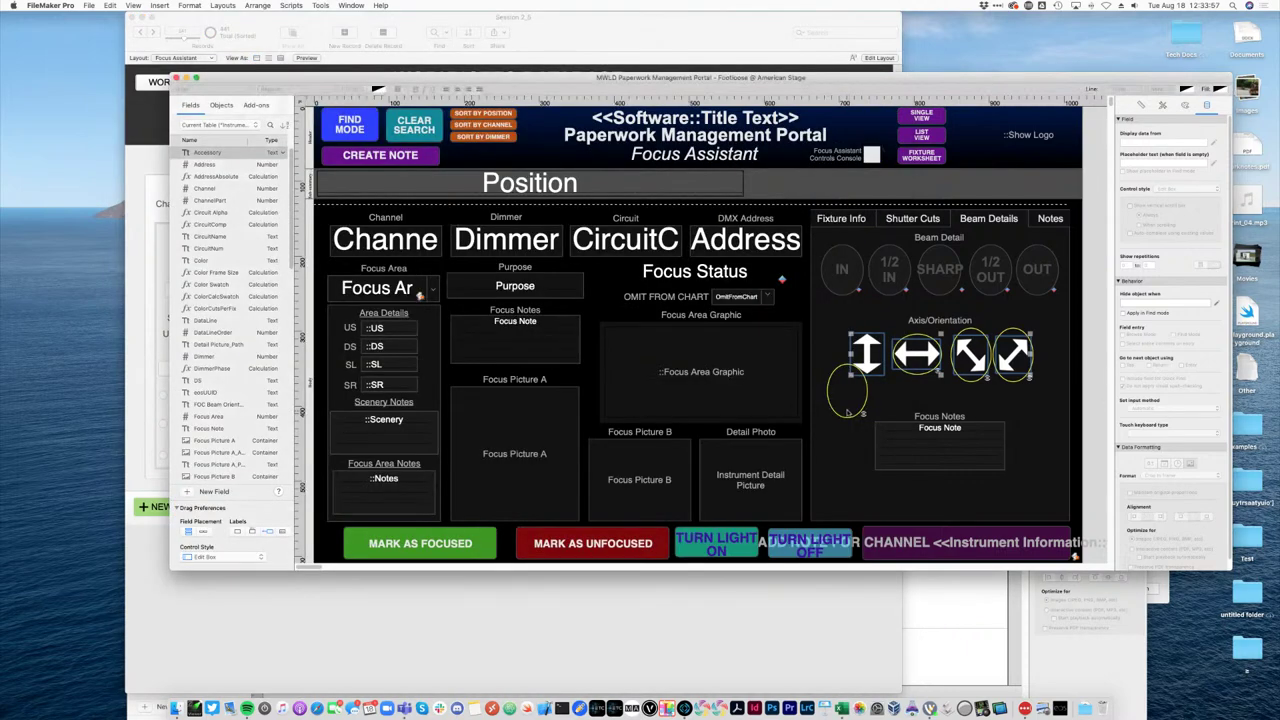
{"action": "left_click", "coordinate": [840, 420]}
{"action": "key", "text": "super+z"}
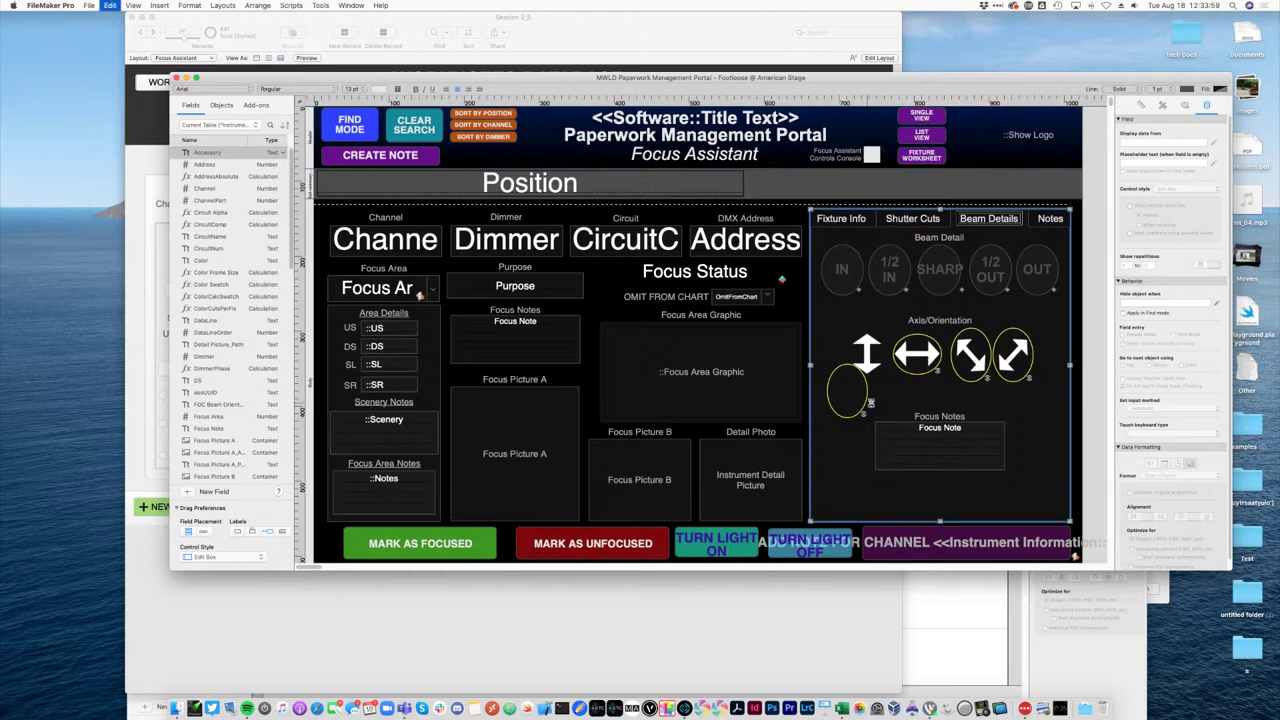
{"action": "key", "text": "super+z"}
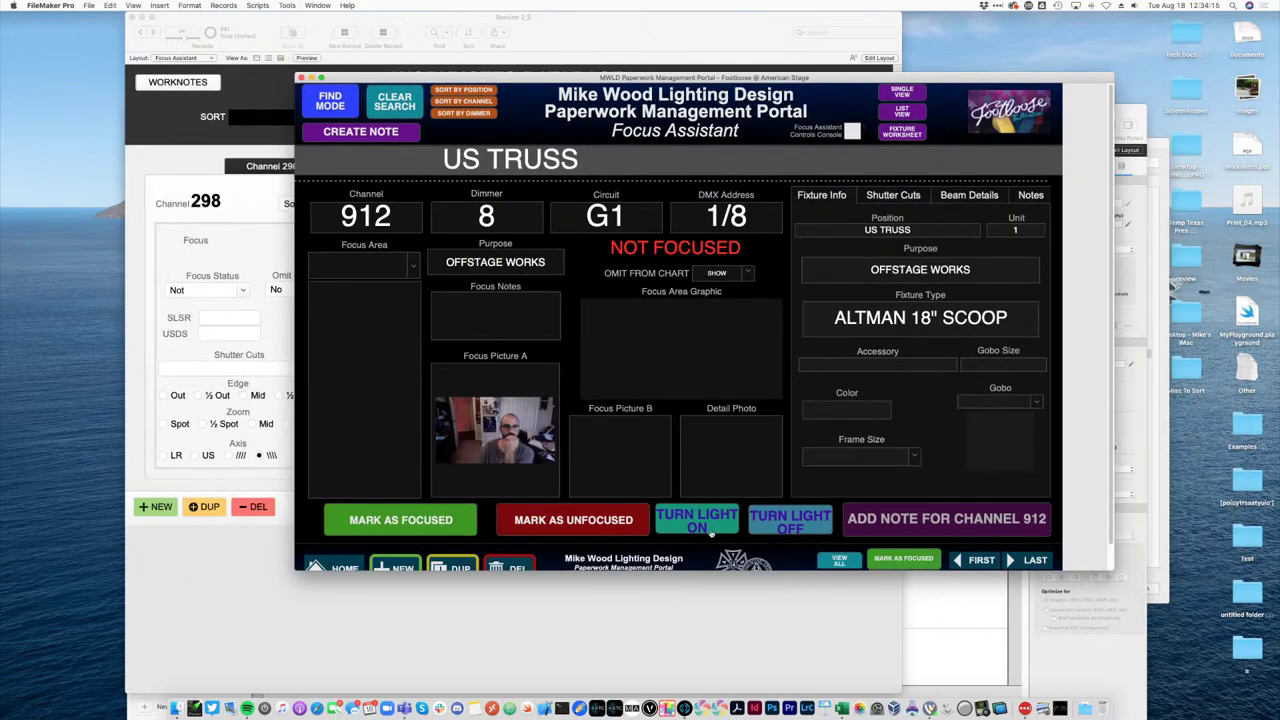
{"action": "left_click", "coordinate": [781, 530]}
Return to the Session 2_5 window, view the Worknotes records, and go back to the Instruments list.
{"action": "left_click", "coordinate": [275, 135]}
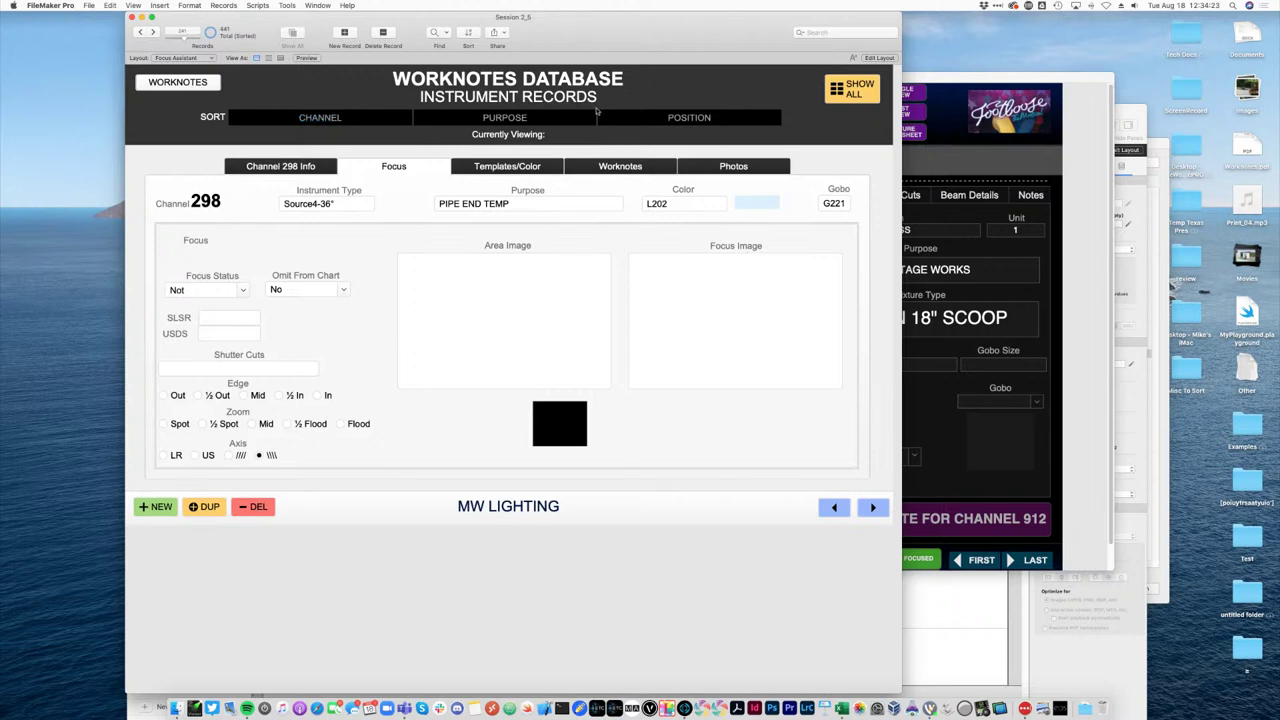
{"action": "left_click", "coordinate": [178, 82]}
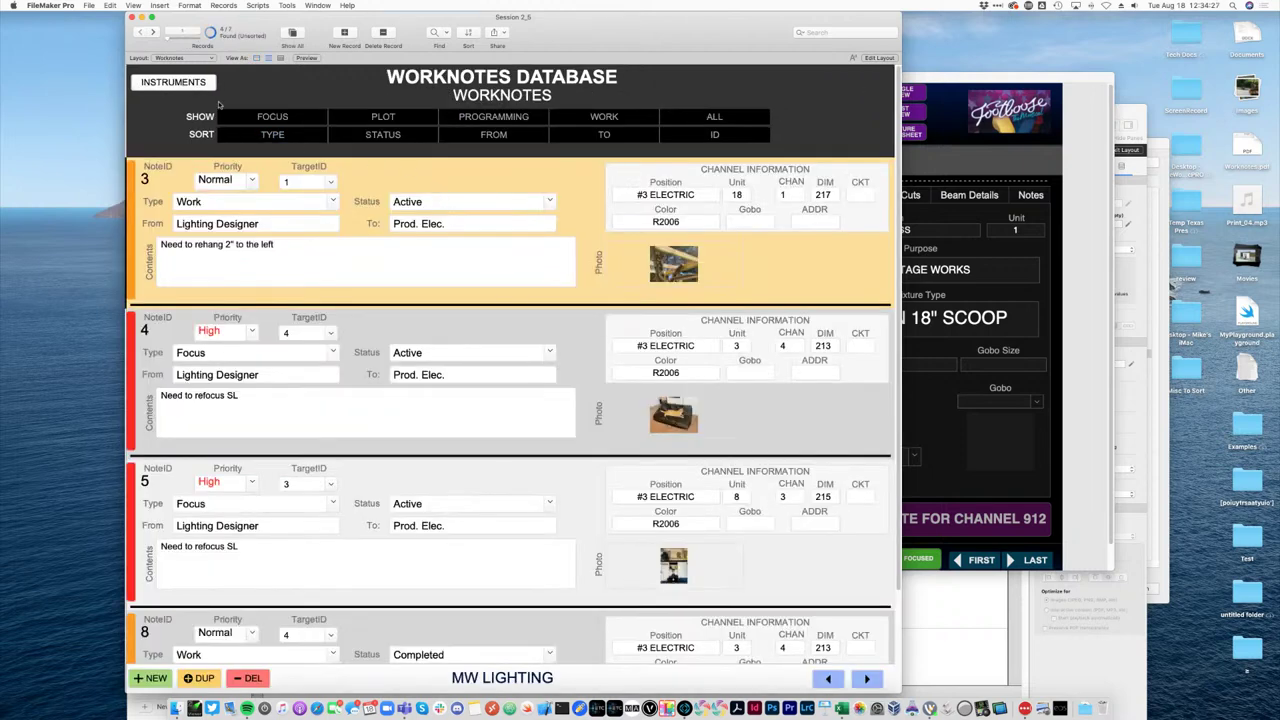
{"action": "left_click", "coordinate": [173, 82]}
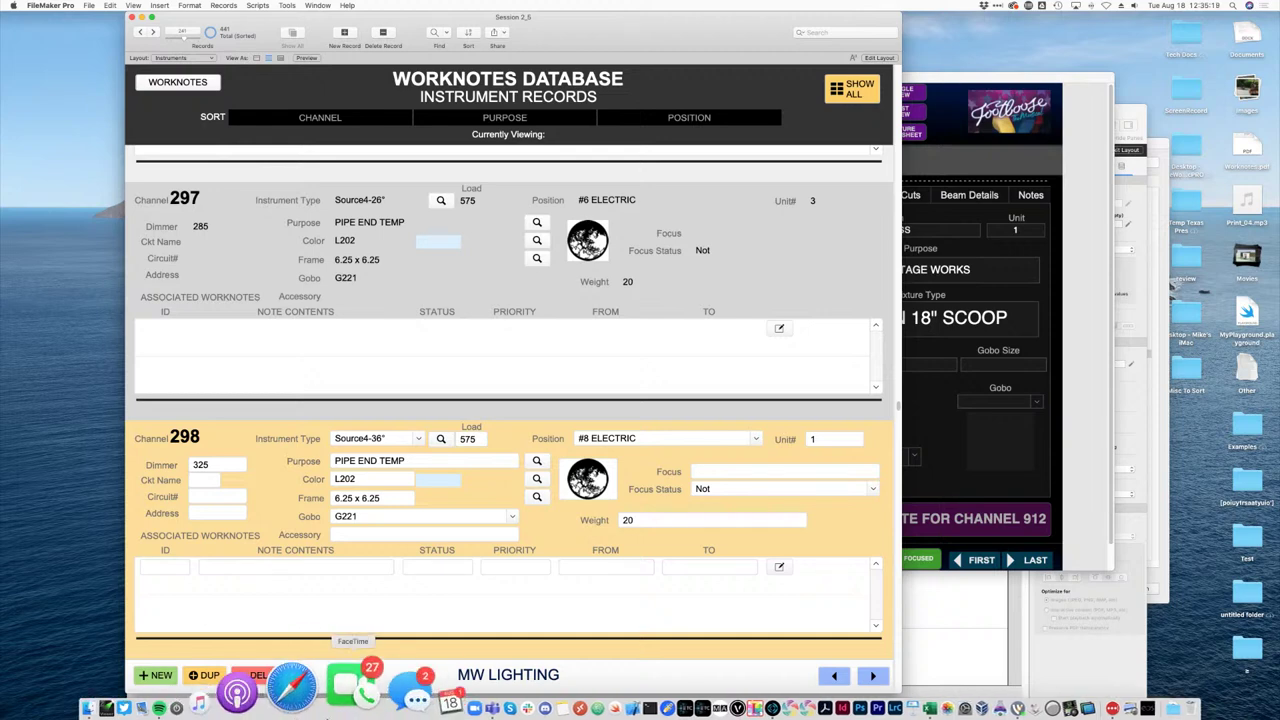
Switch to Safari, search the web for "filemaker escape \", and open the Claris article on backslash characters in calculations.
{"action": "left_click", "coordinate": [322, 714]}
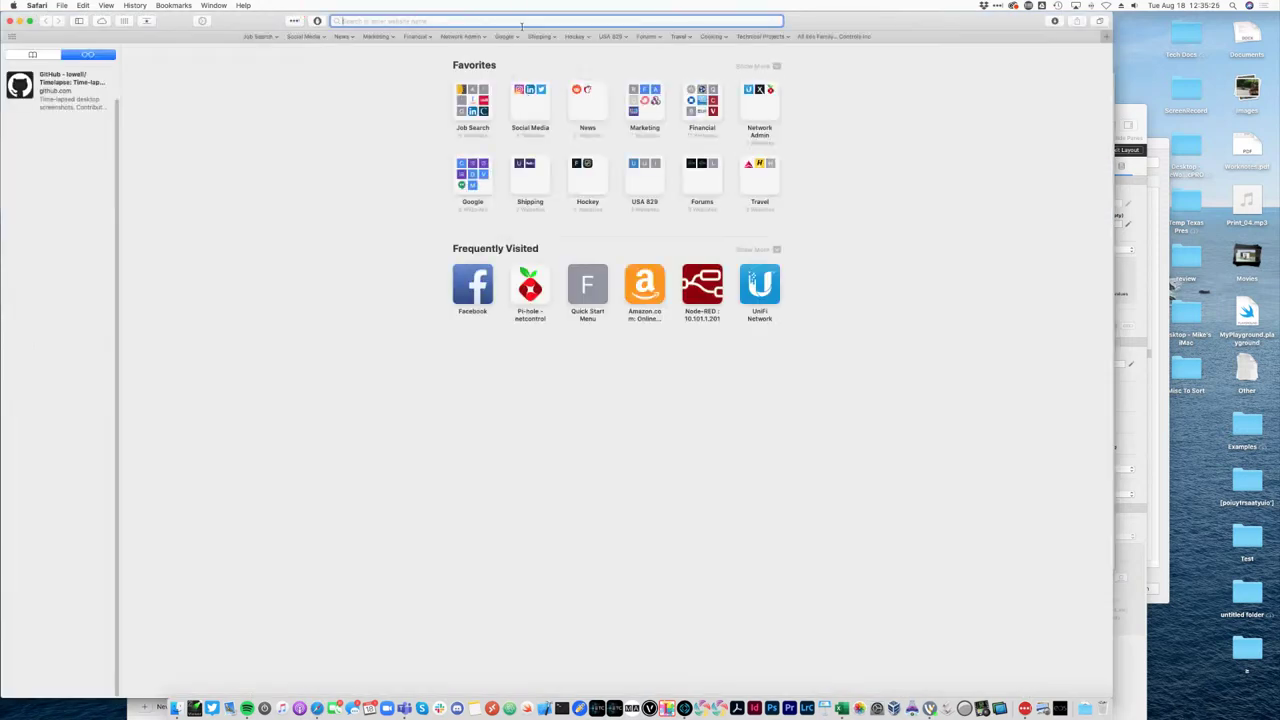
{"action": "type", "text": "filemaker ex"}
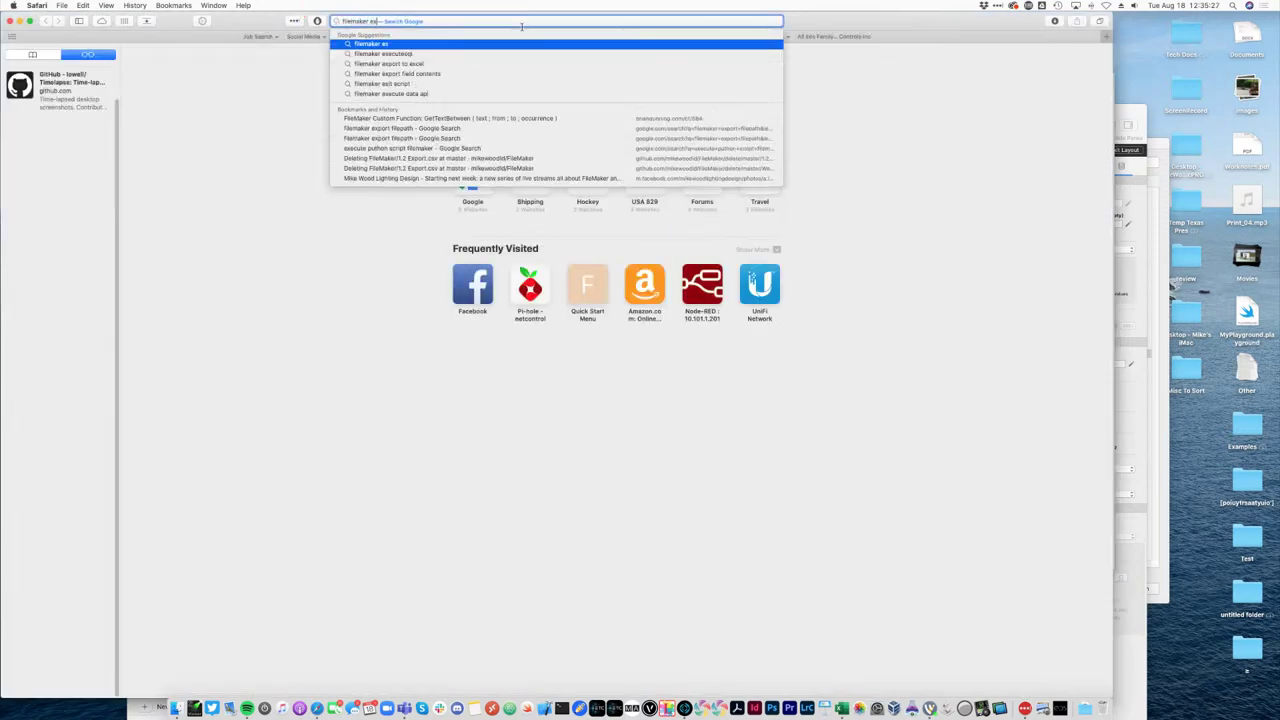
{"action": "type", "text": "cape"}
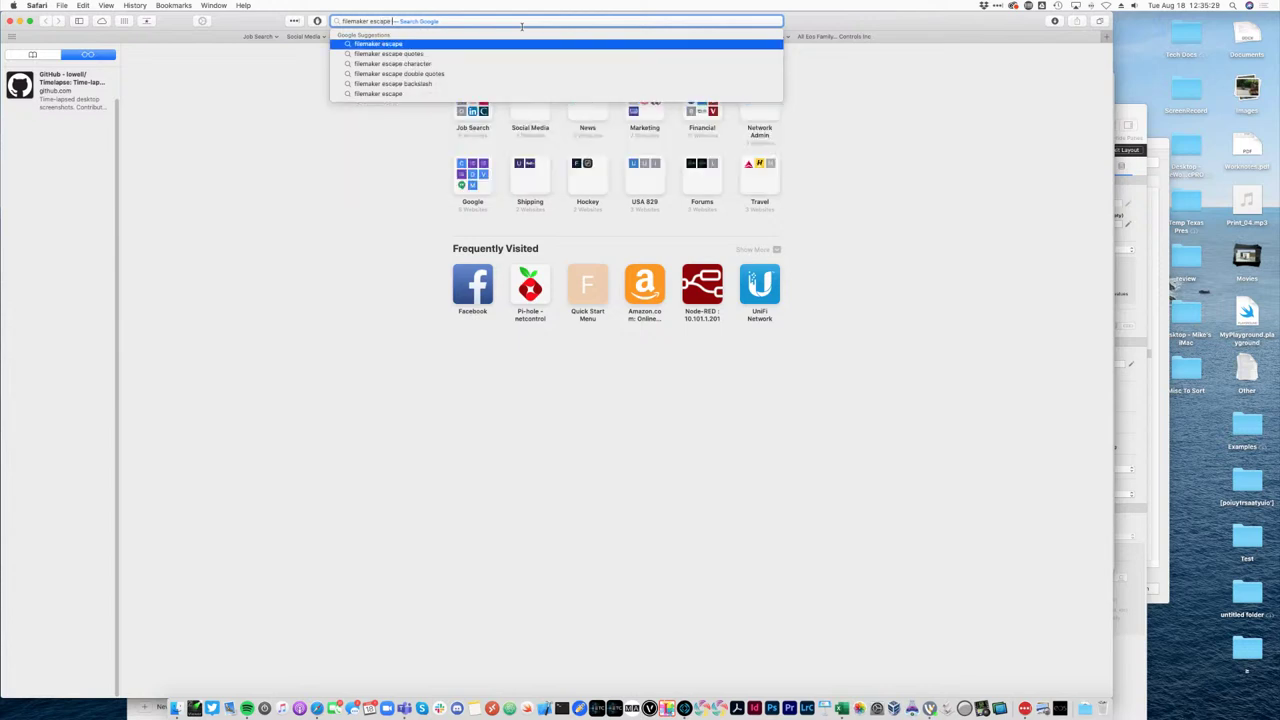
{"action": "type", "text": " \\"}
{"action": "key", "text": "Return"}
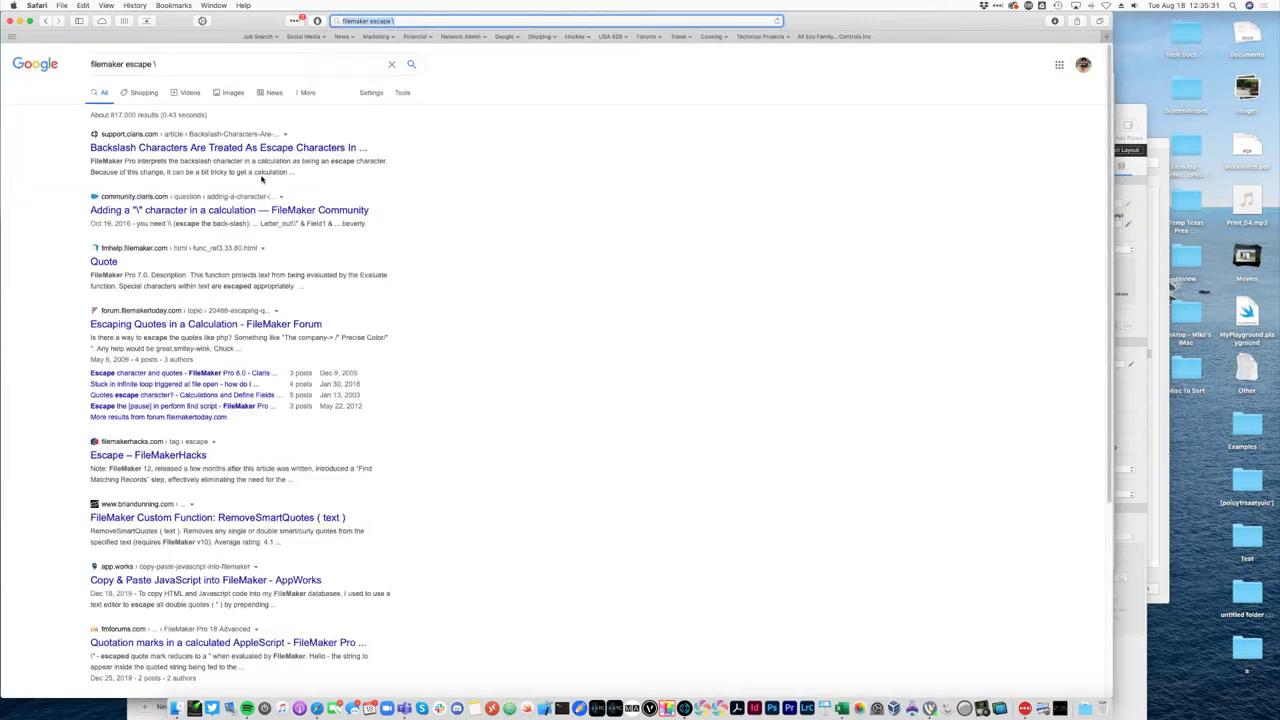
{"action": "left_click", "coordinate": [261, 152]}
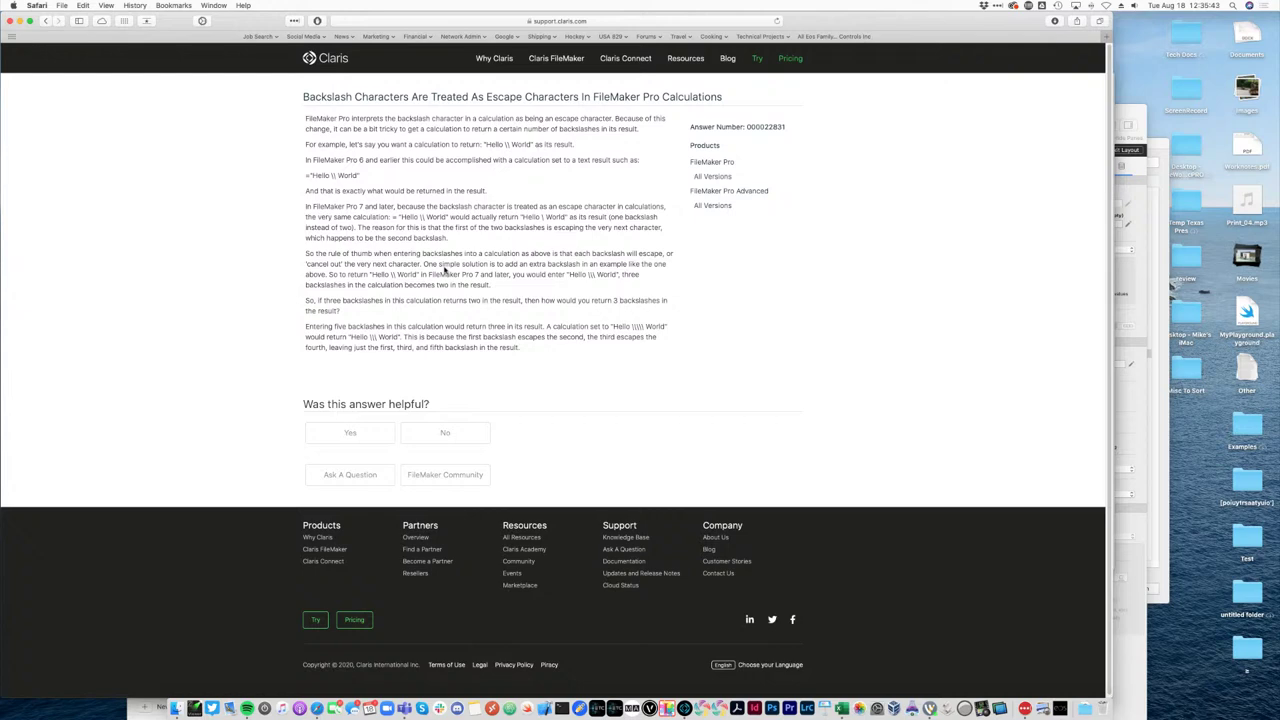
Return to FileMaker's Session 2_5 - 2 window and switch from the Focus Charts layout to the Focus Assistant layout.
{"action": "left_click", "coordinate": [1136, 106]}
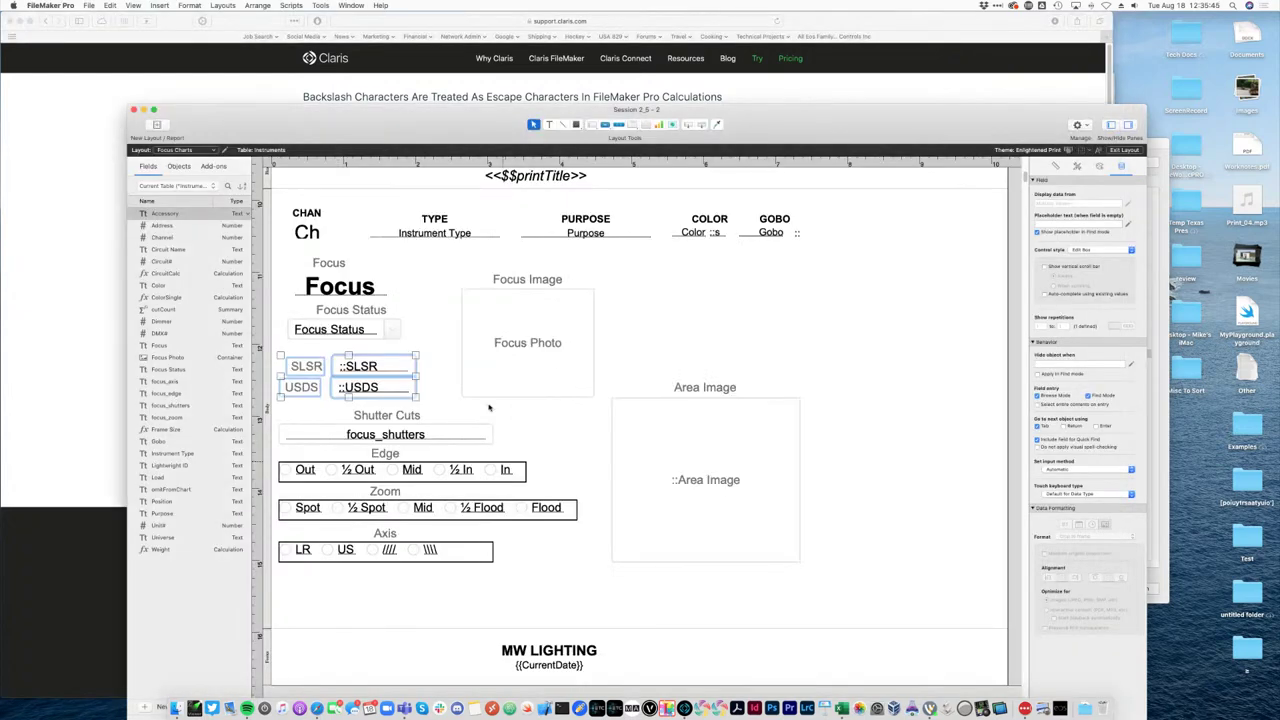
{"action": "left_click", "coordinate": [211, 152]}
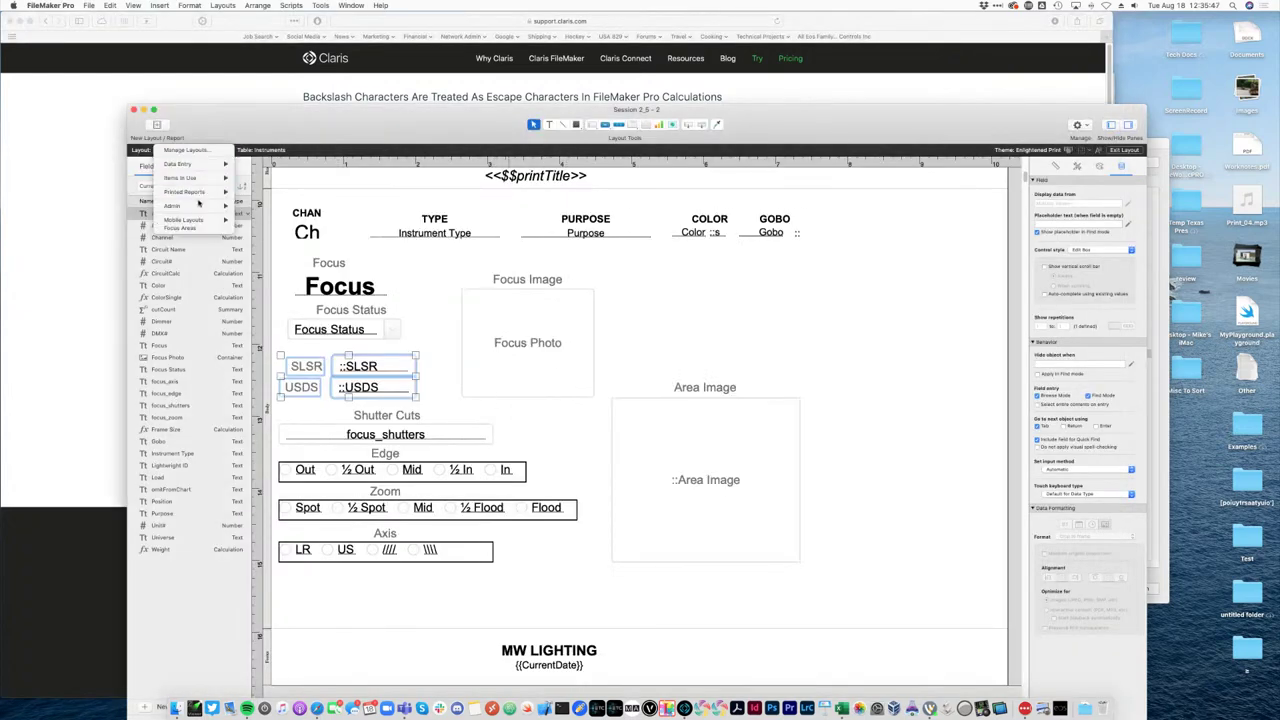
{"action": "mouse_move", "coordinate": [200, 164]}
{"action": "left_click", "coordinate": [264, 171]}
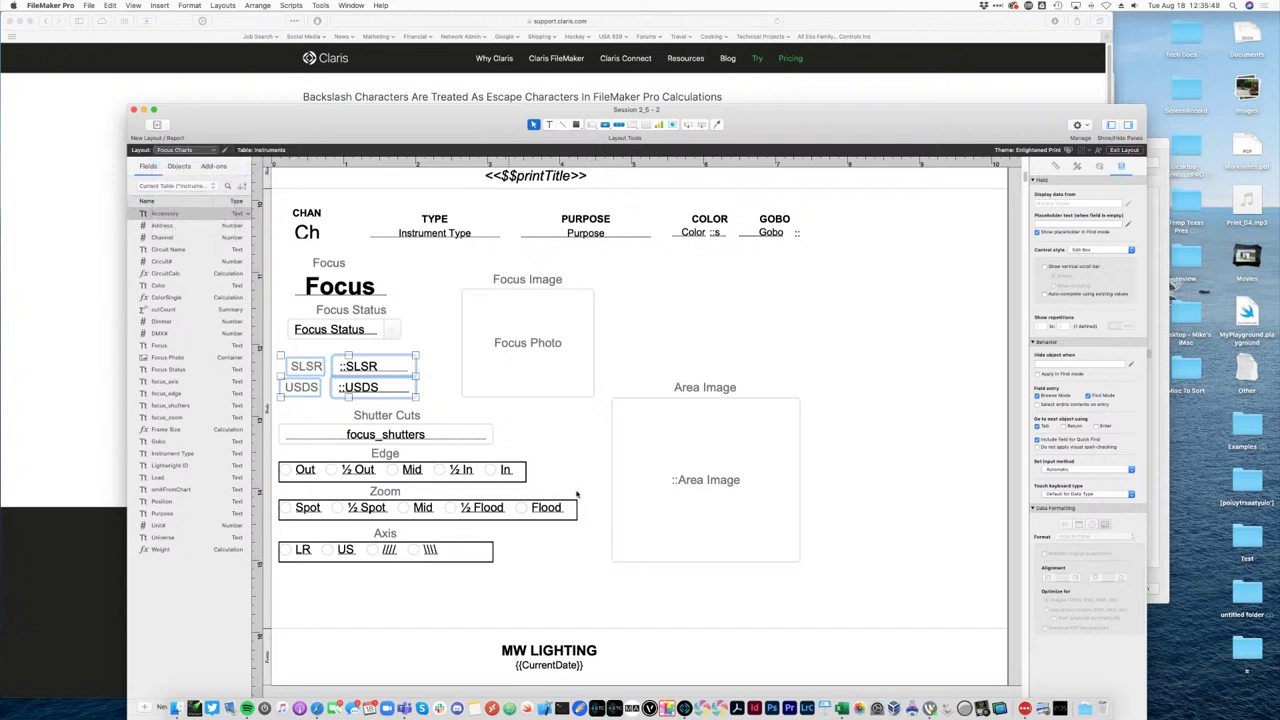
{"action": "left_click", "coordinate": [611, 310]}
{"action": "scroll", "coordinate": [616, 303], "scroll_direction": "down", "scroll_amount": 1}
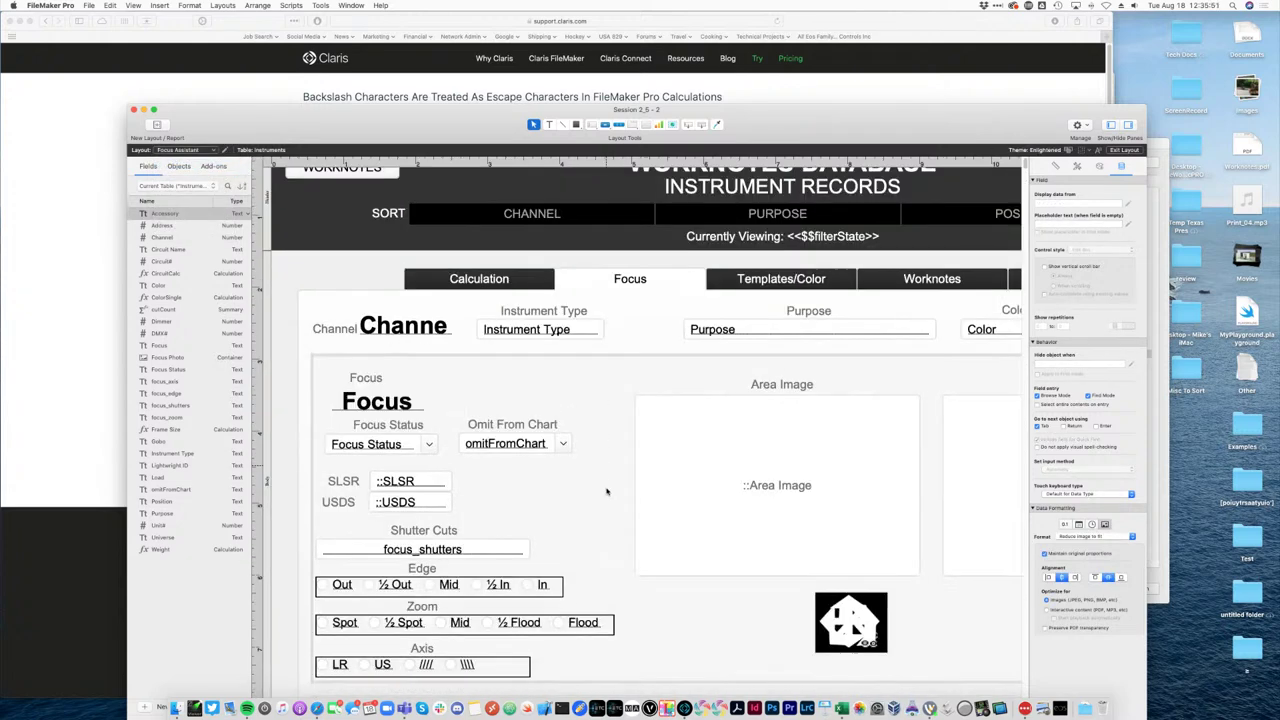
Pull the diagonal arrows out of the stack and replace the slashes in the outermost arrow's focus_axis hide condition with escaped backslashes.
{"action": "left_click_drag", "start_coordinate": [843, 617], "coordinate": [760, 622]}
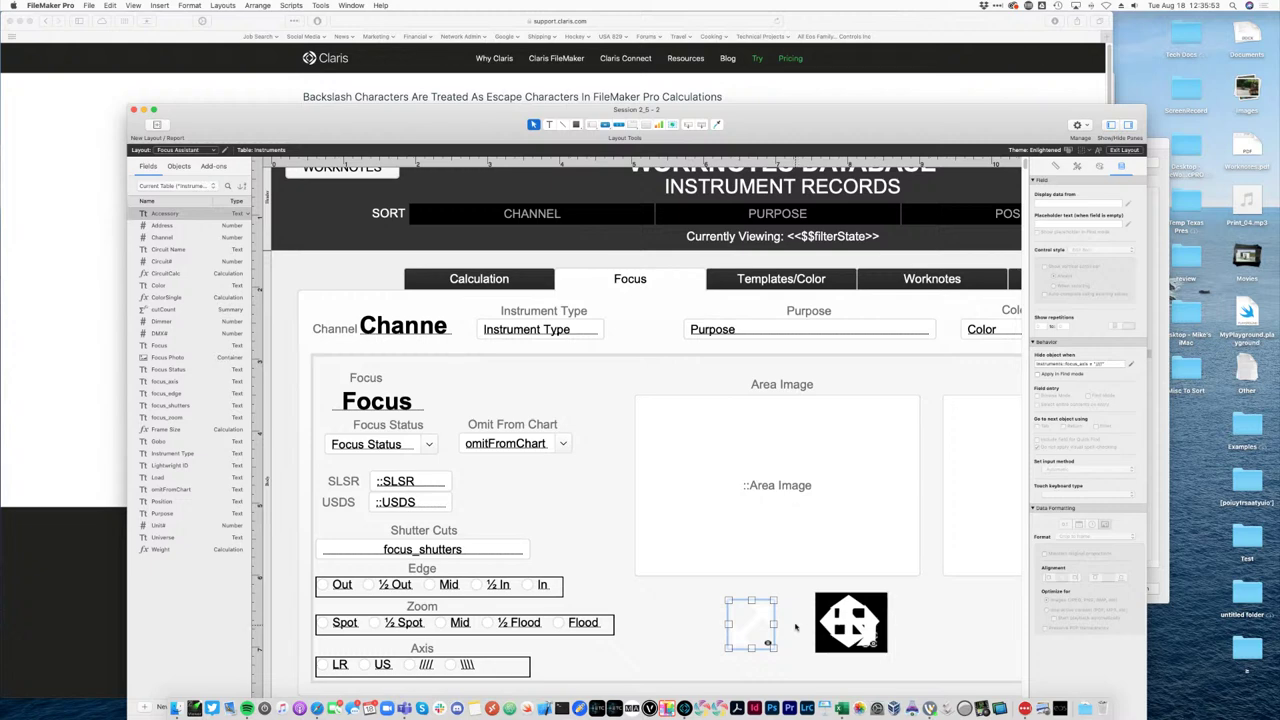
{"action": "left_click_drag", "start_coordinate": [745, 622], "coordinate": [685, 618]}
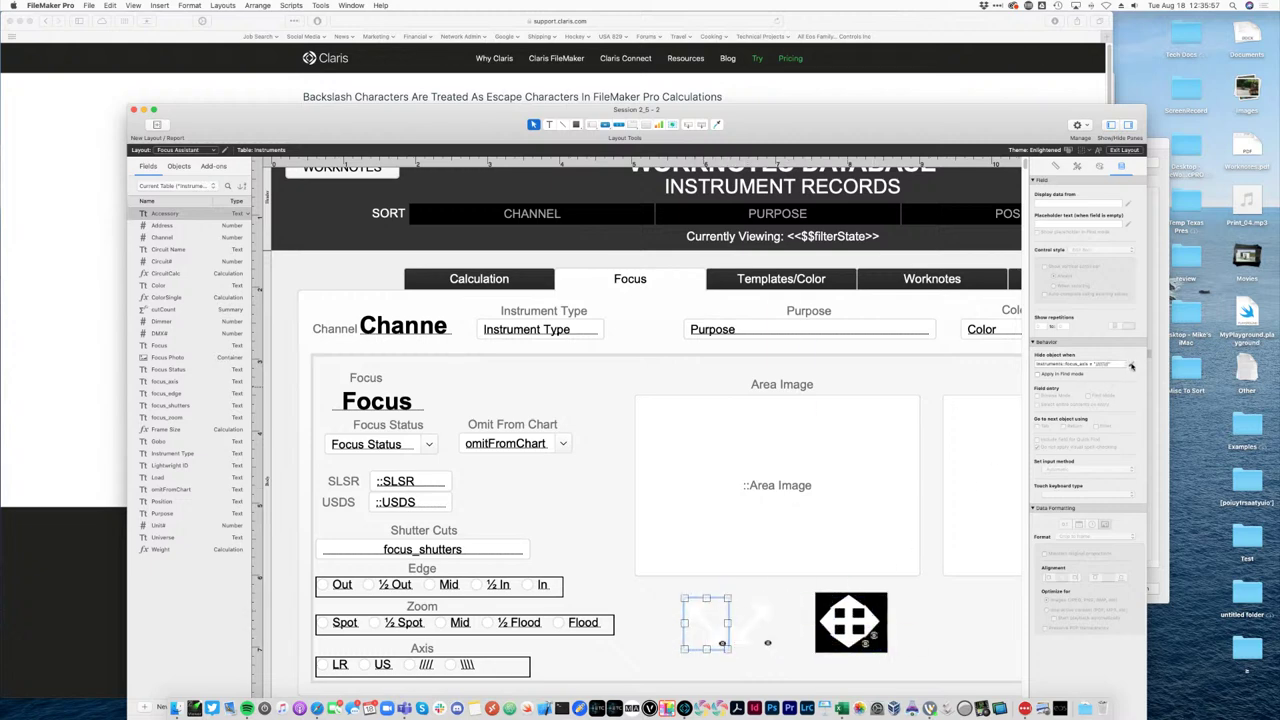
{"action": "left_click", "coordinate": [1131, 366]}
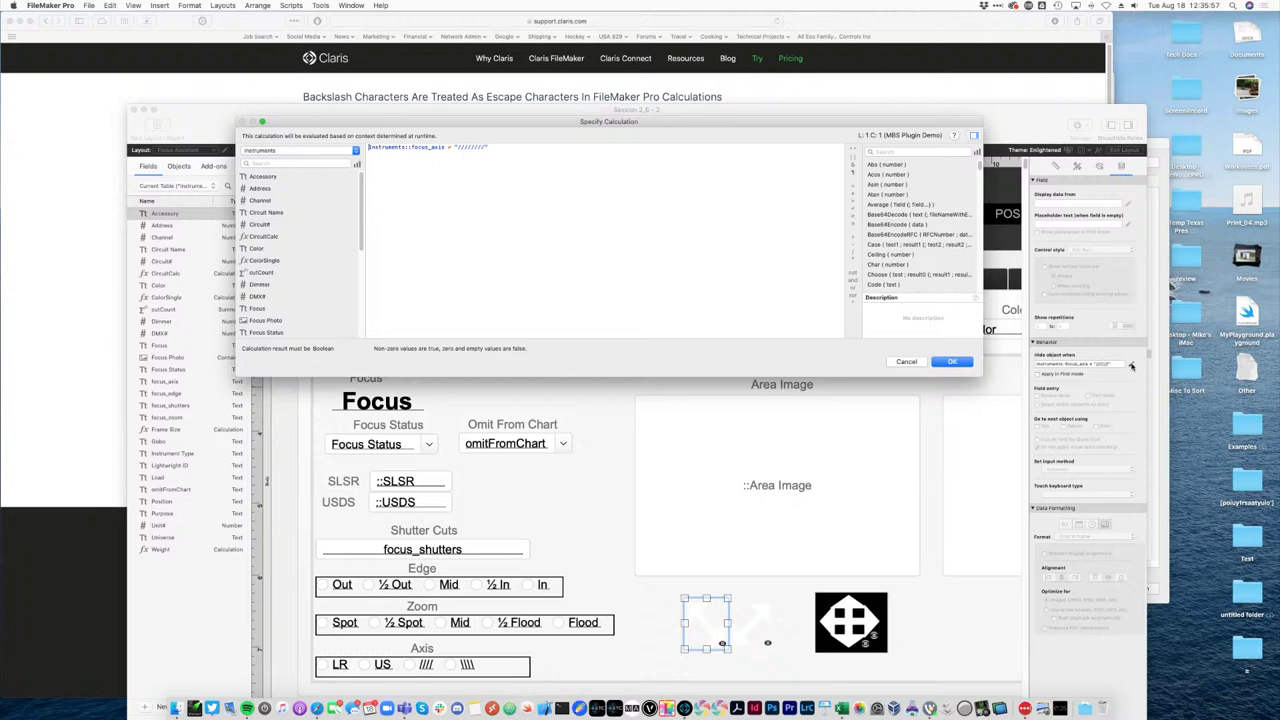
{"action": "double_click", "coordinate": [472, 148]}
{"action": "key", "text": "shift+Left"}
{"action": "key", "text": "shift+Left"}
{"action": "key", "text": "shift+Left"}
{"action": "key", "text": "shift+Left"}
{"action": "key", "text": "shift+Left"}
{"action": "key", "text": "shift+Left"}
{"action": "key", "text": "shift+Left"}
{"action": "key", "text": "BackSpace"}
{"action": "type", "text": "\\\\\\\\"}
{"action": "left_click", "coordinate": [940, 362]}
Restack the diagonal arrows on the black square and view Channel 298's Focus tab in Browse mode.
{"action": "left_click_drag", "start_coordinate": [713, 628], "coordinate": [851, 626]}
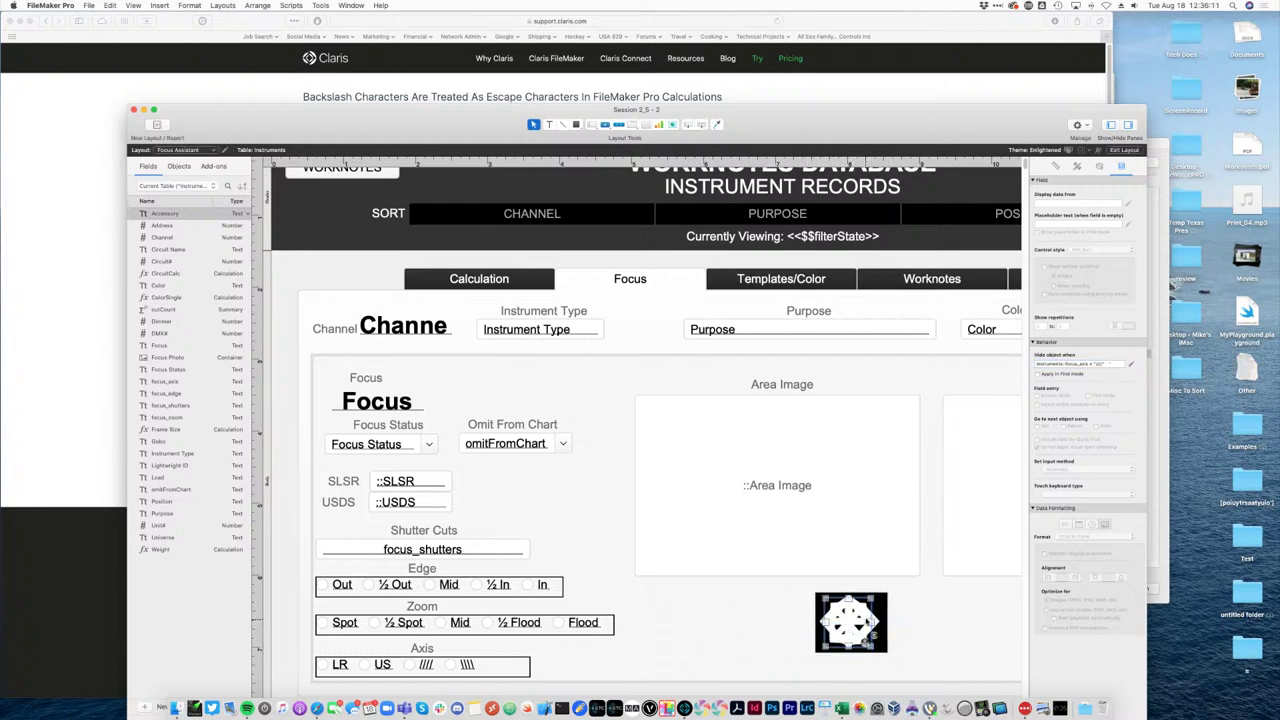
{"action": "key", "text": "super+b"}
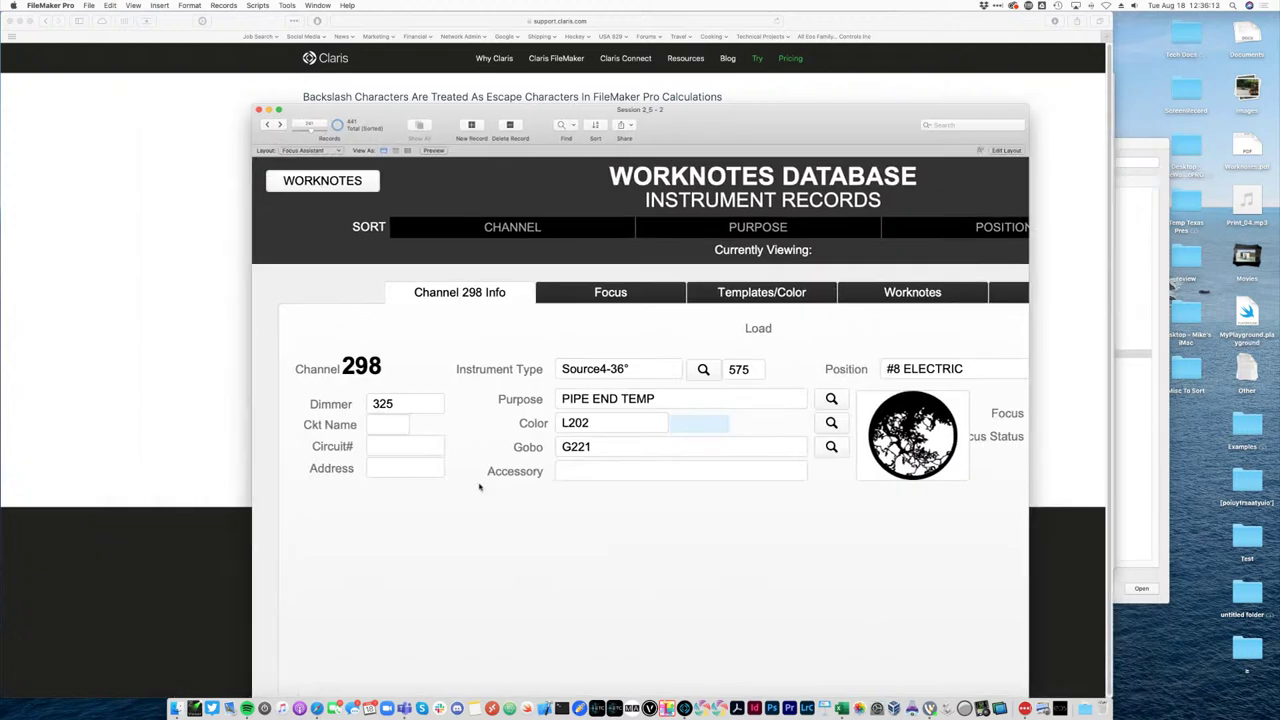
{"action": "left_click", "coordinate": [598, 292]}
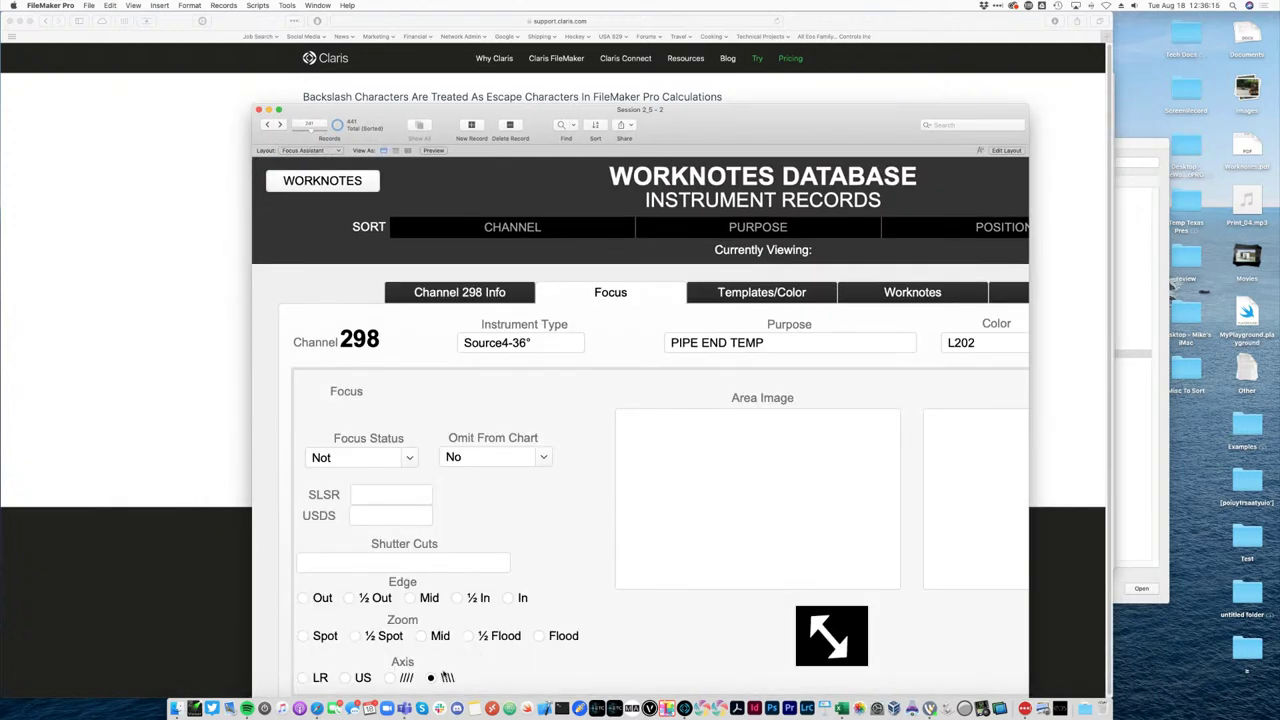
Test the arrow graphics by cycling Channel 298's axis through LR, US, //// and \\\\, ending on US.
{"action": "left_click", "coordinate": [400, 678]}
{"action": "left_click", "coordinate": [431, 678]}
{"action": "left_click", "coordinate": [347, 678]}
{"action": "left_click", "coordinate": [305, 678]}
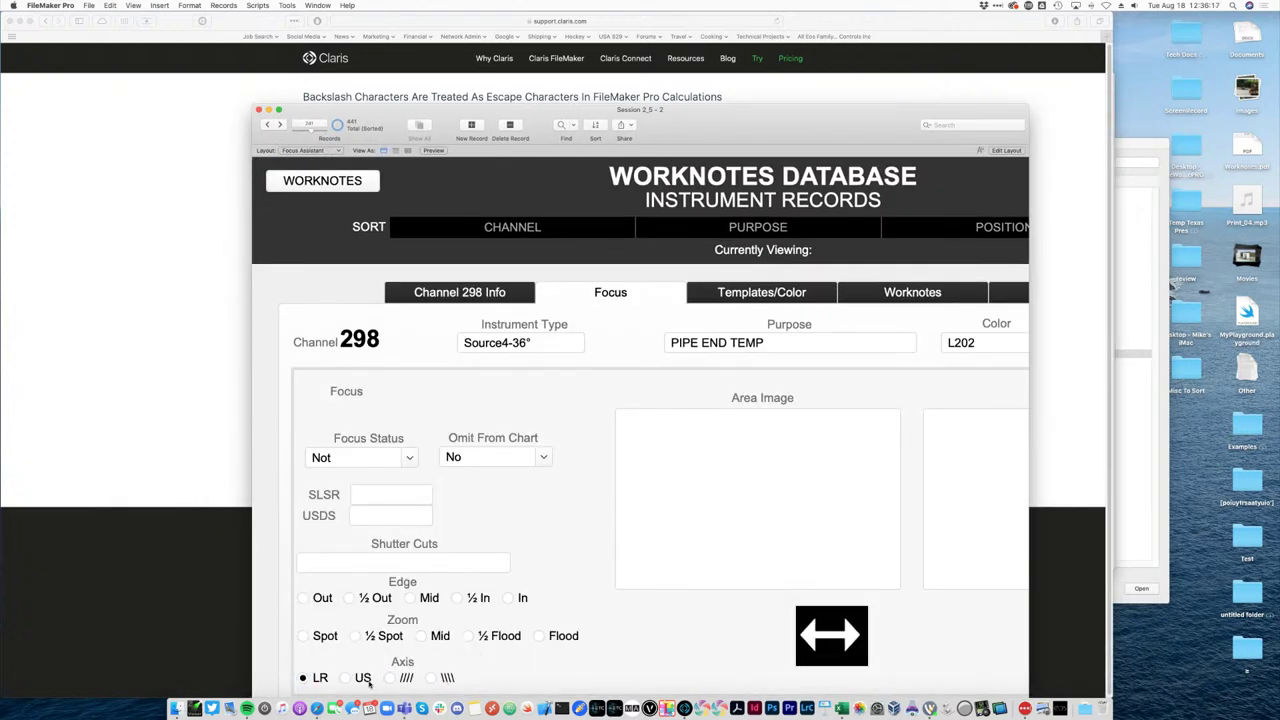
{"action": "left_click", "coordinate": [370, 682]}
{"action": "left_click", "coordinate": [390, 678]}
{"action": "left_click", "coordinate": [431, 678]}
{"action": "left_click", "coordinate": [390, 678]}
{"action": "left_click", "coordinate": [370, 682]}
{"action": "left_click", "coordinate": [322, 682]}
{"action": "left_click", "coordinate": [356, 682]}
{"action": "left_click", "coordinate": [397, 679]}
{"action": "left_click", "coordinate": [449, 678]}
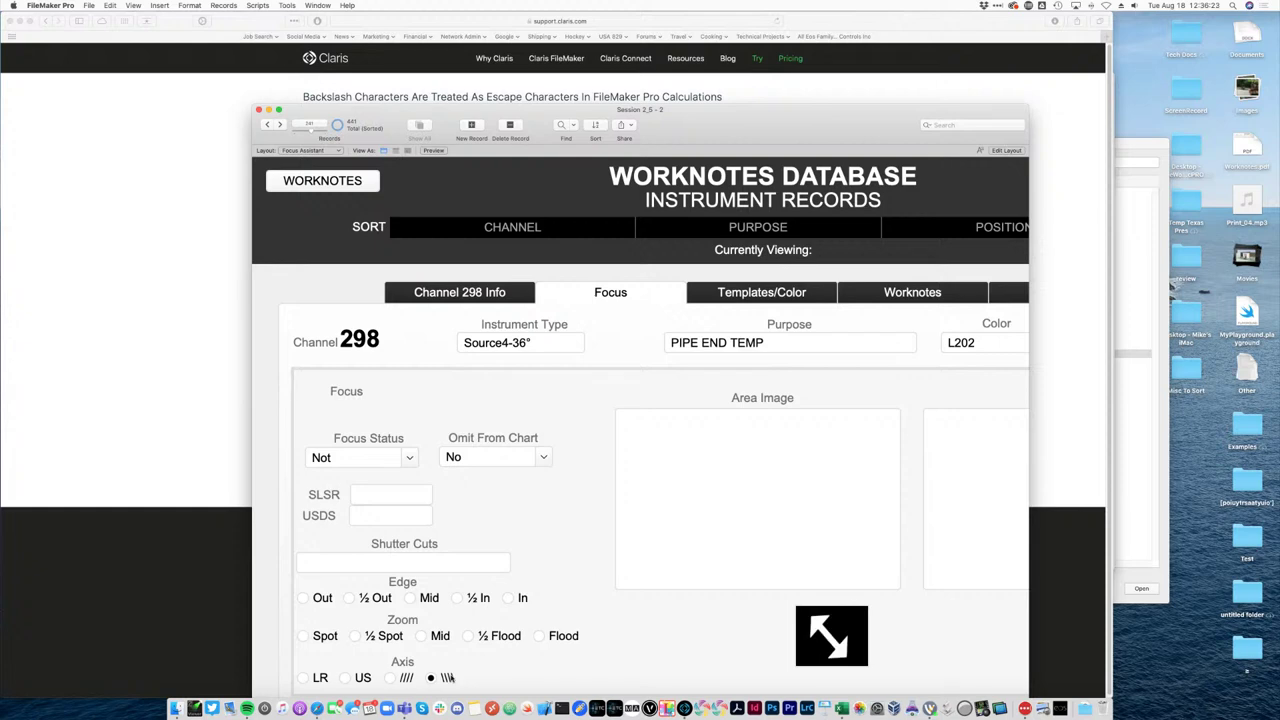
{"action": "left_click", "coordinate": [405, 678]}
{"action": "left_click", "coordinate": [443, 678]}
{"action": "left_click", "coordinate": [405, 680]}
{"action": "left_click", "coordinate": [362, 679]}
Revisit the Claris backslash article from the Google results, close the browser page, and return to FileMaker's Focus Assistant window.
{"action": "left_click", "coordinate": [189, 251]}
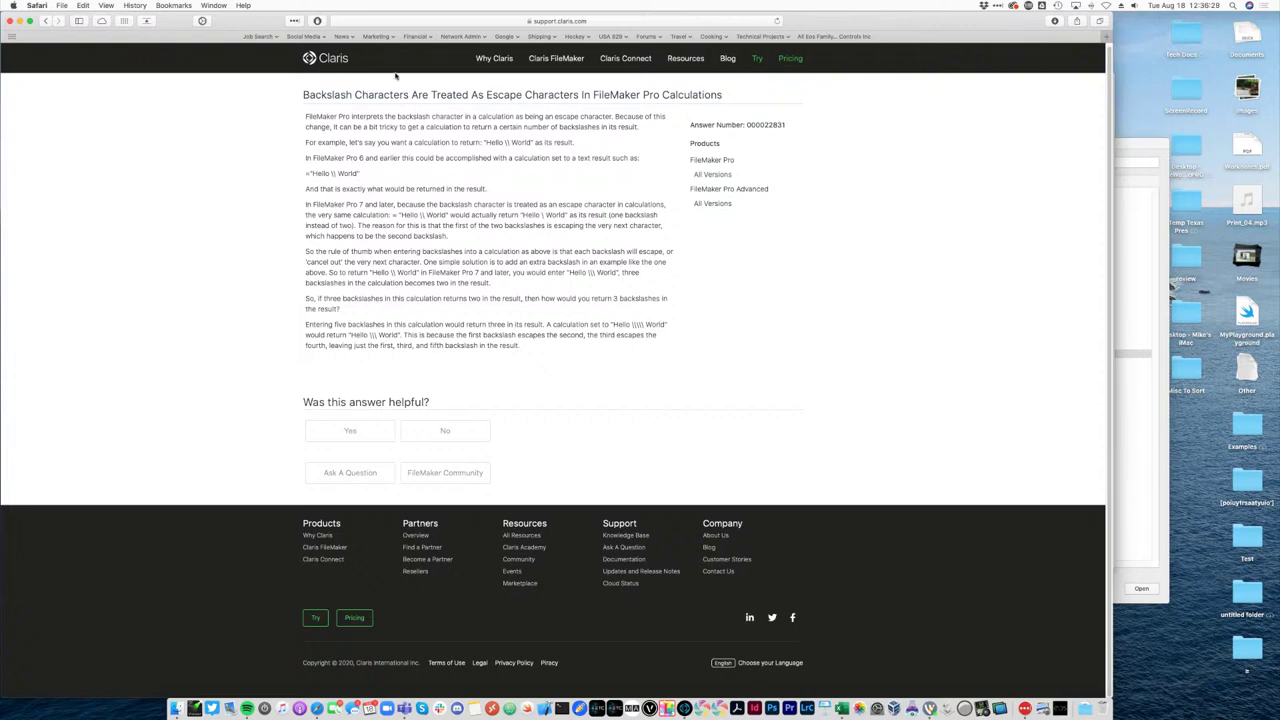
{"action": "left_click", "coordinate": [45, 20]}
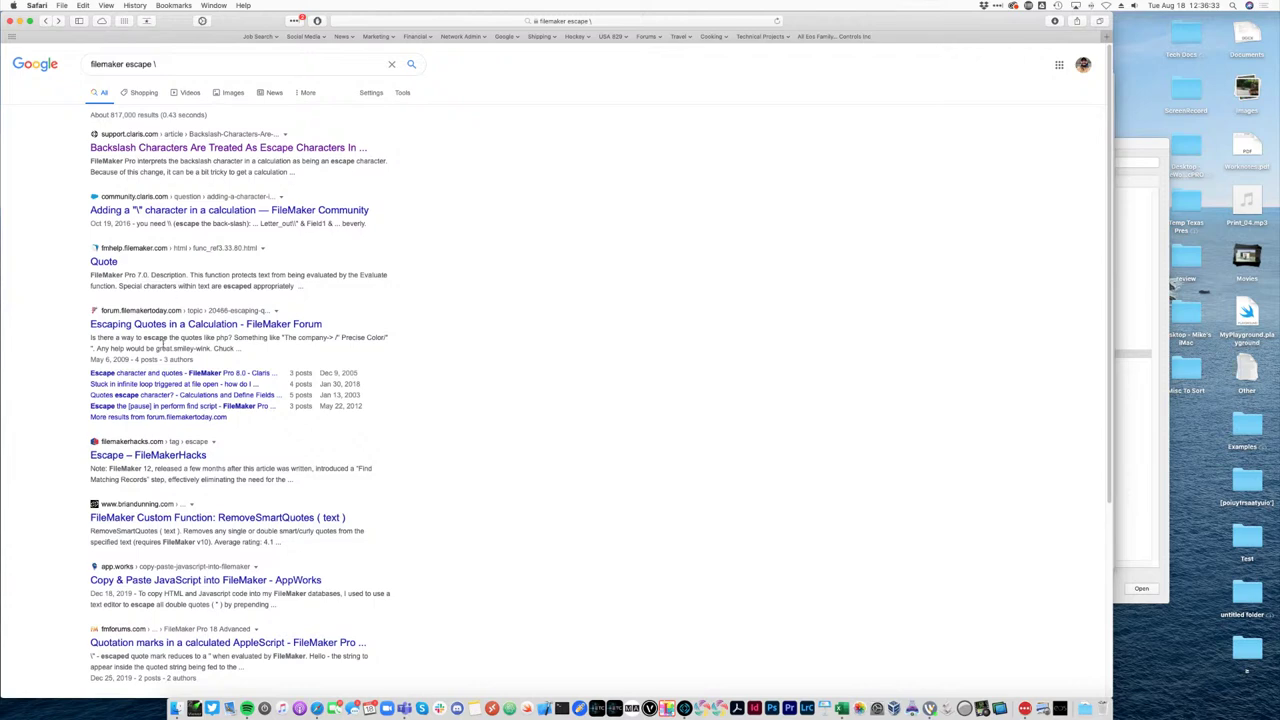
{"action": "left_click", "coordinate": [194, 147]}
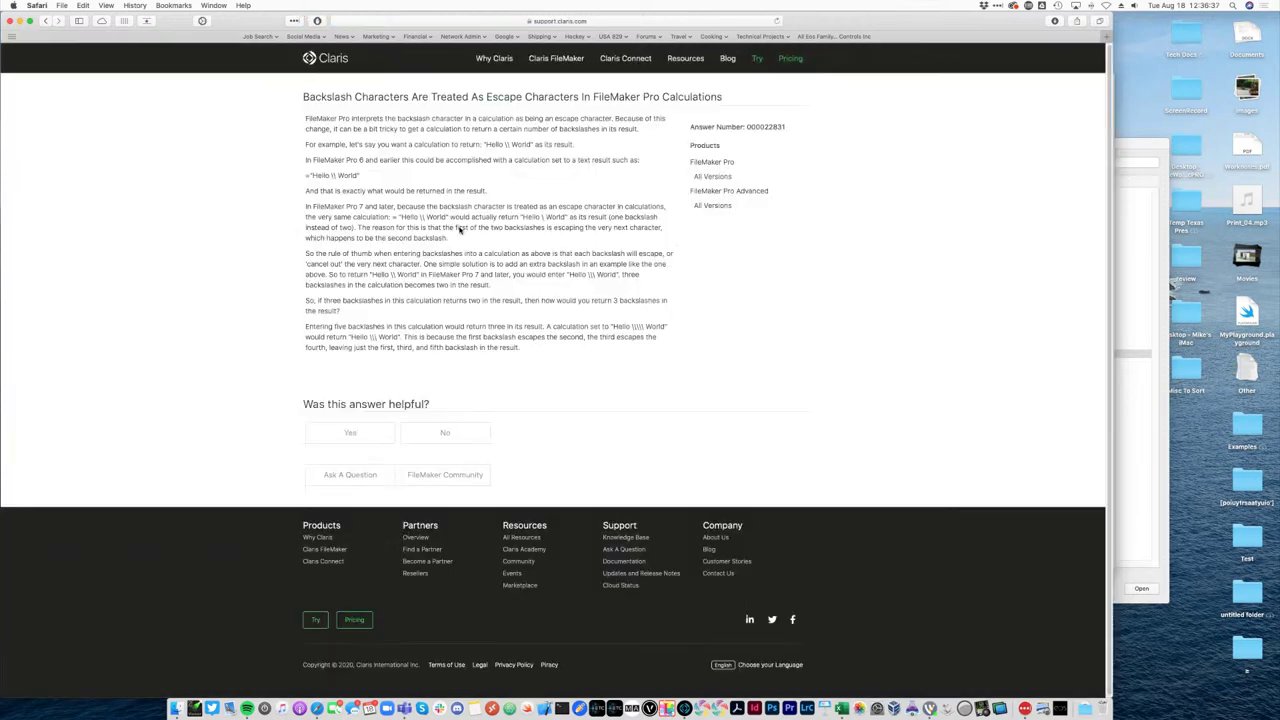
{"action": "key", "text": "super+w"}
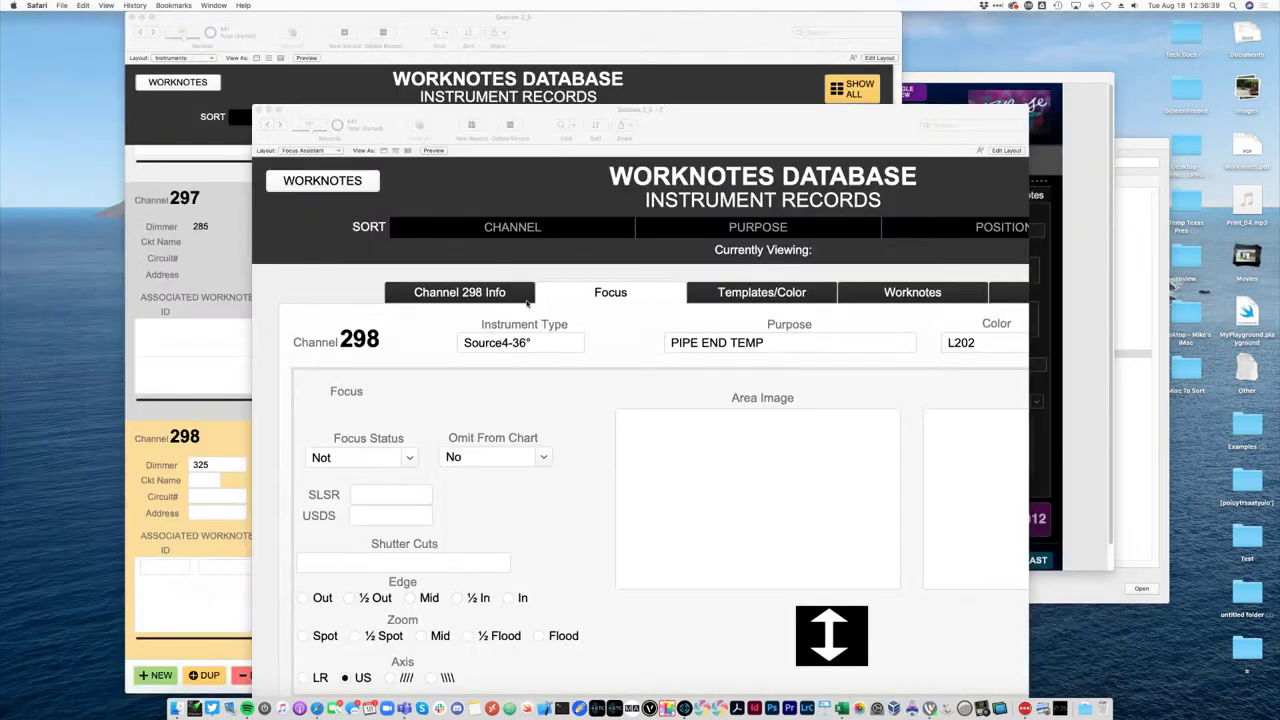
{"action": "left_click", "coordinate": [714, 127]}
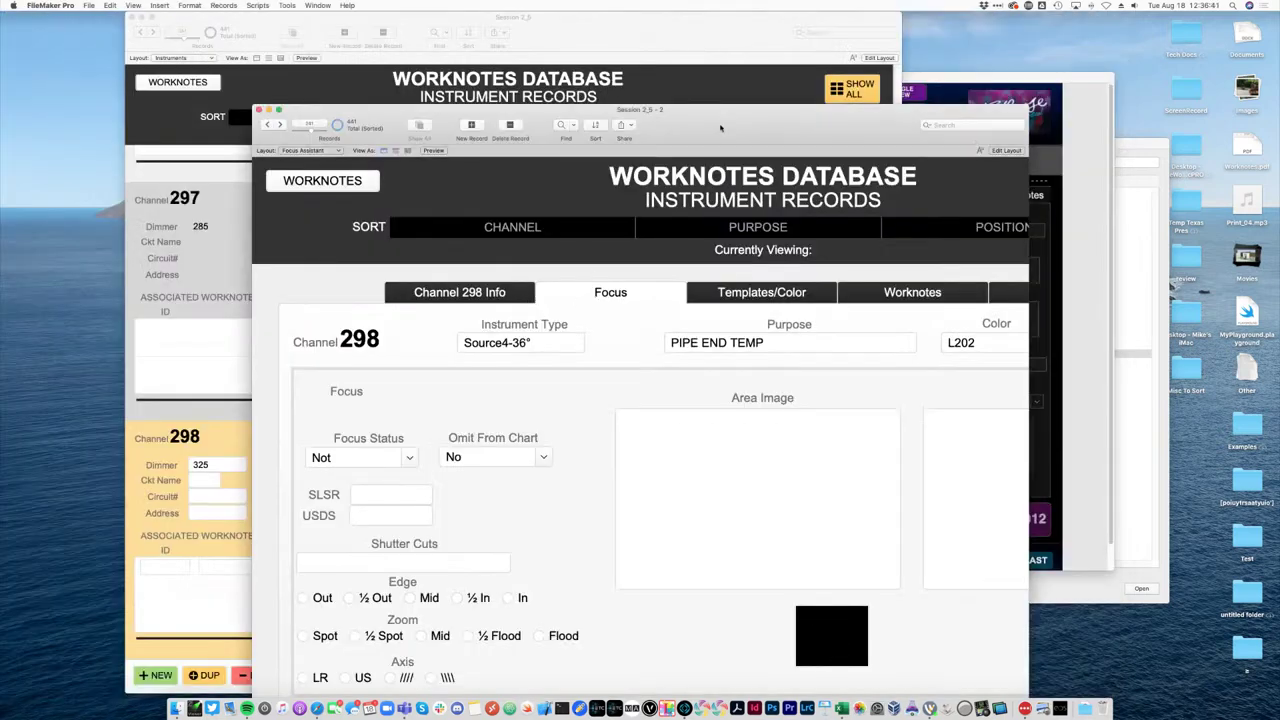